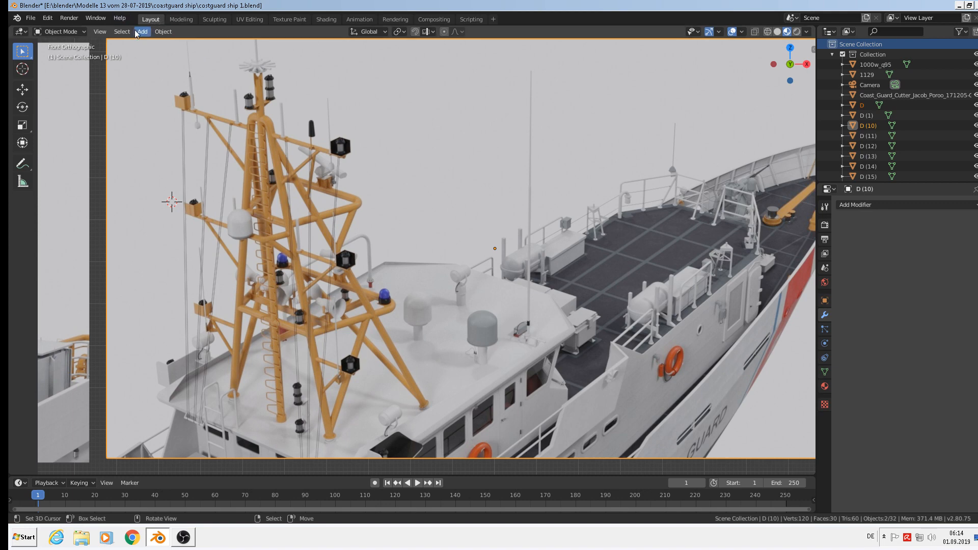
Add a Bezier curve to the scene
click(141, 32)
mouse_move(151, 54)
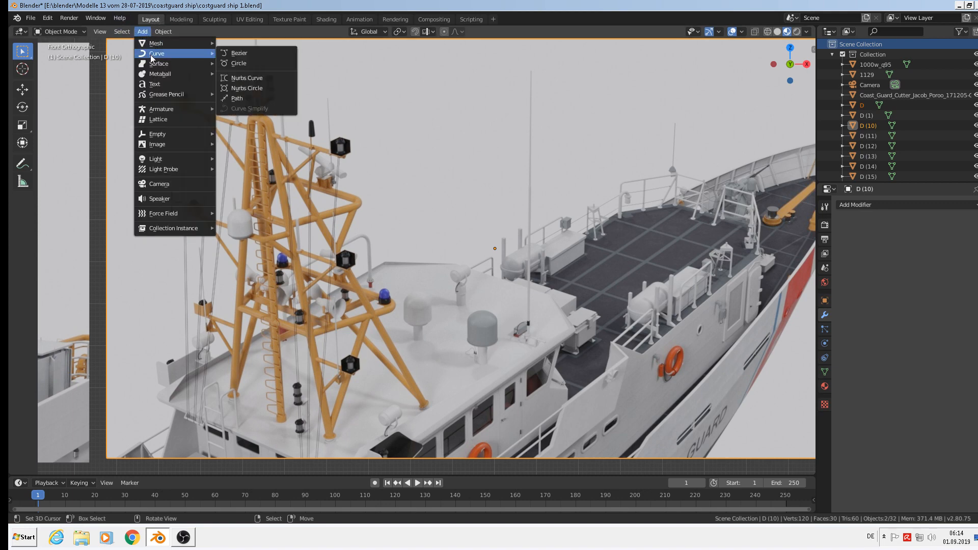
click(264, 54)
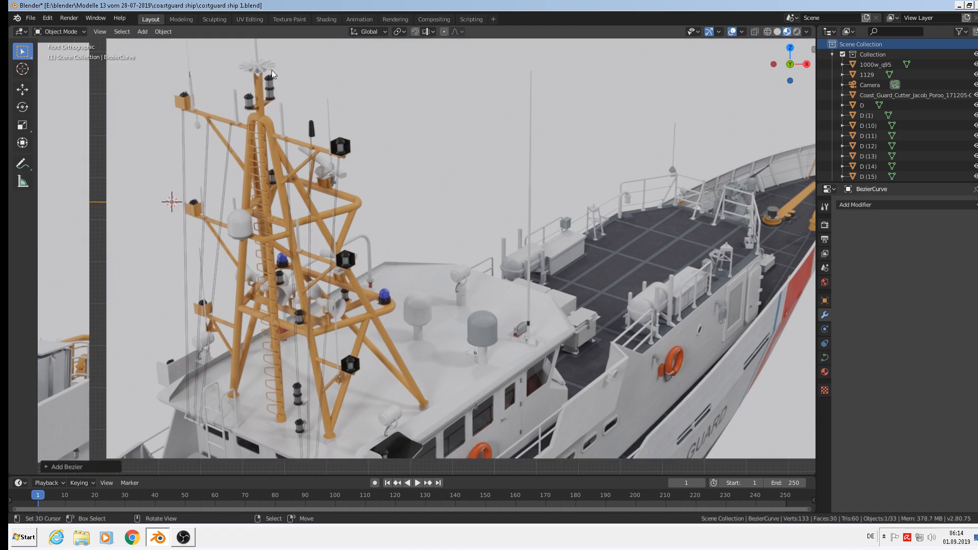
Move the new Bezier curve along Y so it sits in front of the reference image plane
scroll(270, 215, down, 6)
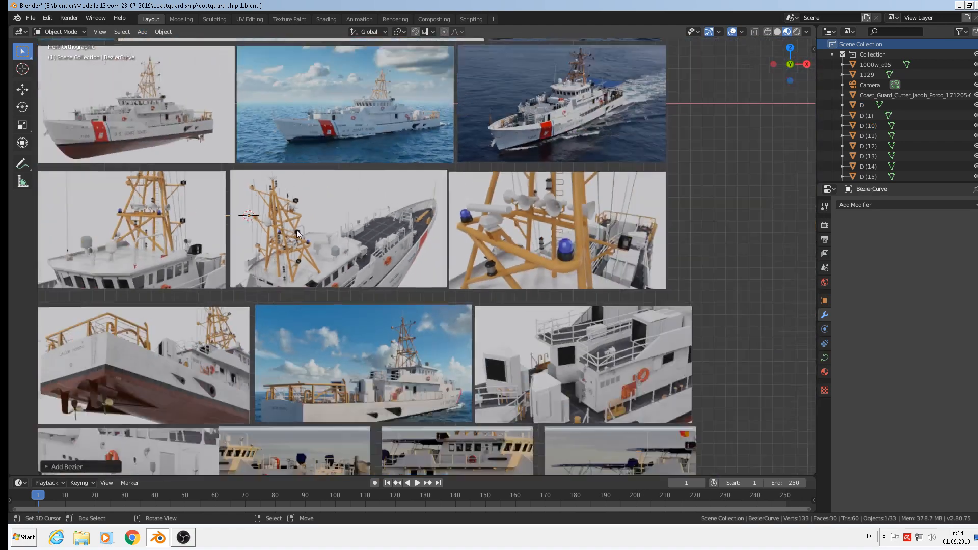
scroll(222, 225, down, 1)
click(22, 89)
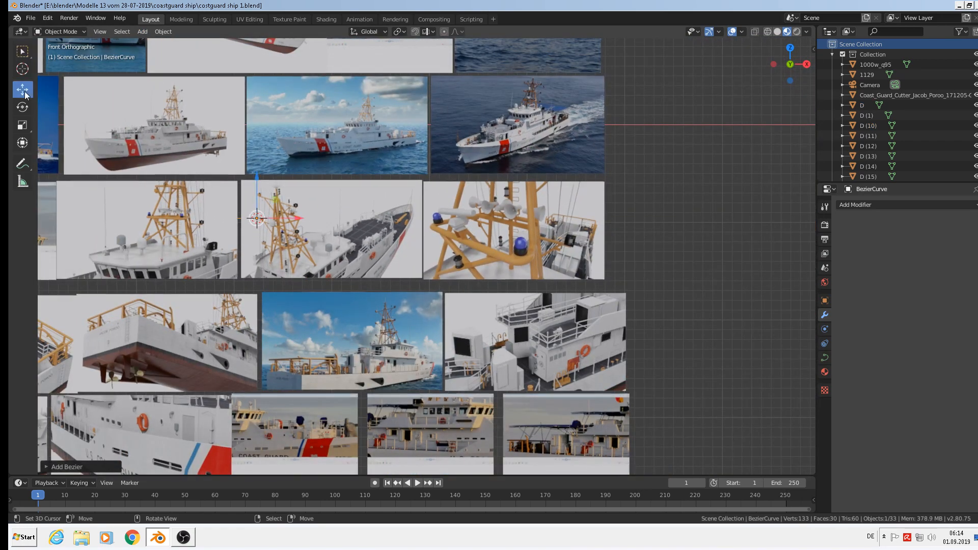
middle_drag(348, 231, 268, 267)
scroll(268, 268, up, 4)
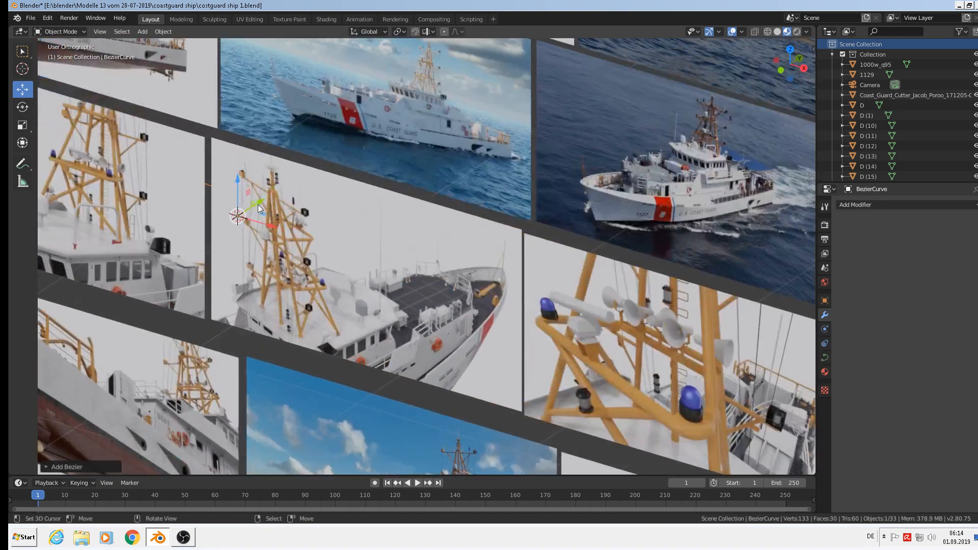
key(g)
click(201, 248)
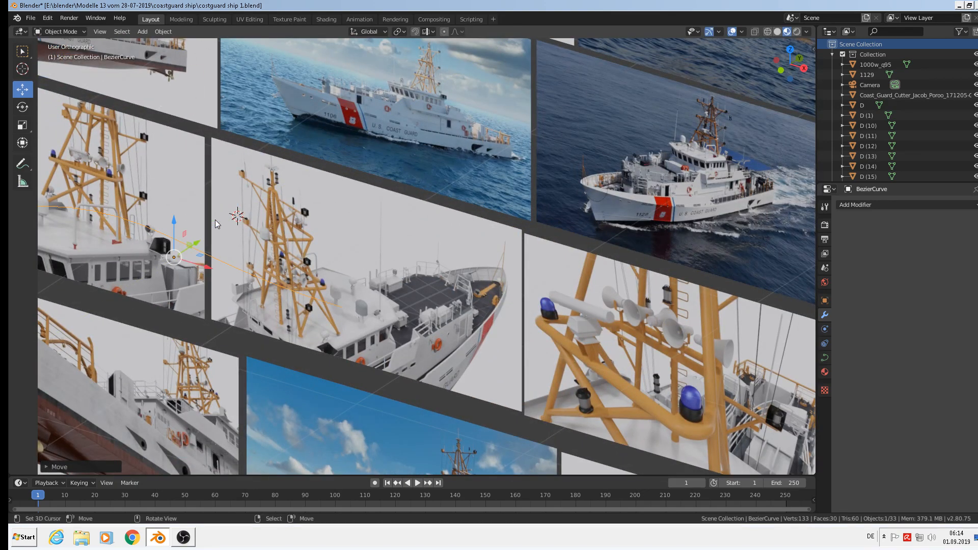
Rotate the Bezier curve 90 degrees about the X axis in front view
key(KP_1)
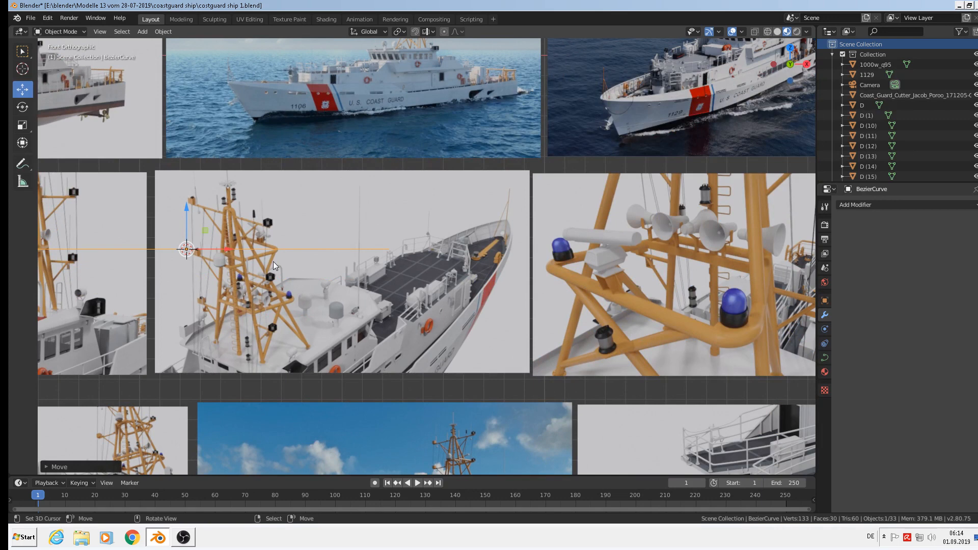
key(r)
key(x)
key(9)
key(0)
key(Return)
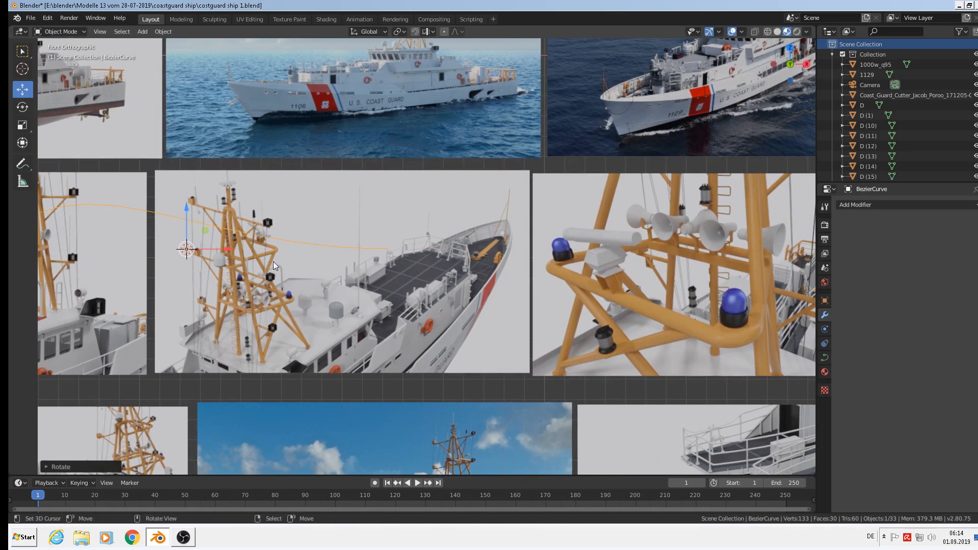
Scale the Bezier curve down and move it beside the top of the orange mast in the reference image
key(s)
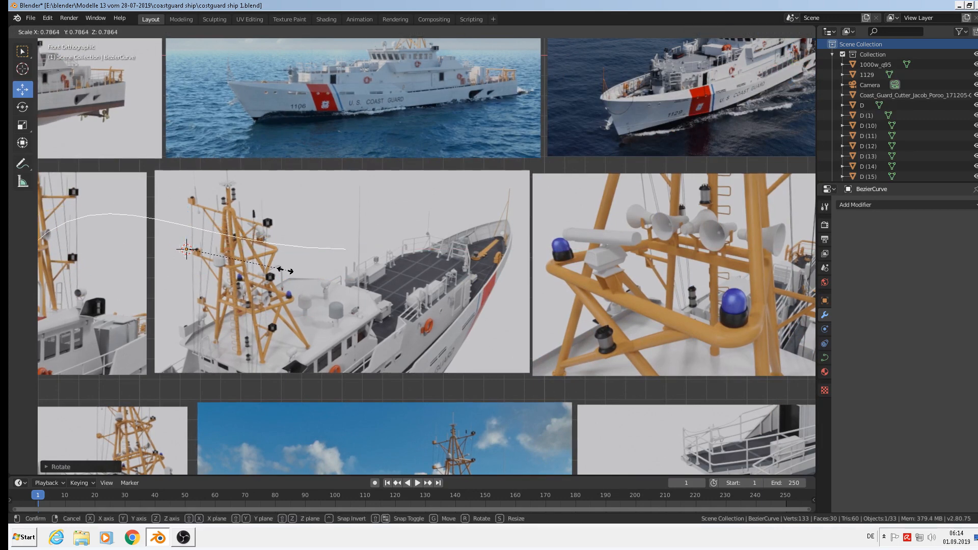
click(186, 248)
scroll(198, 255, up, 5)
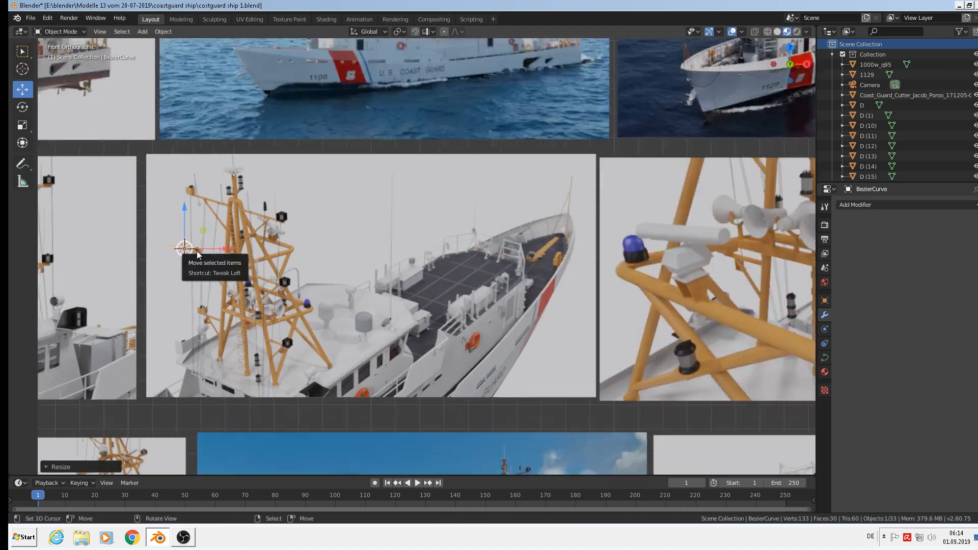
key(g)
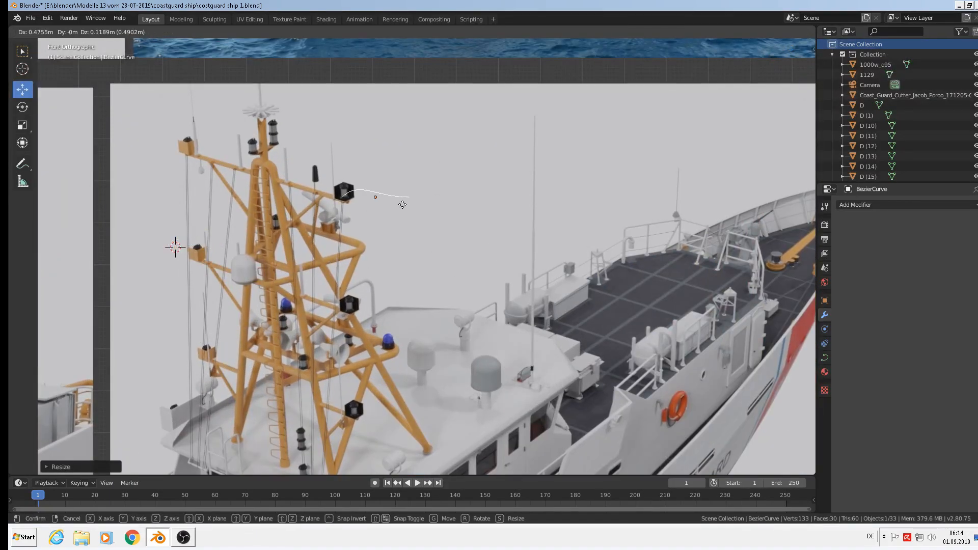
click(305, 171)
In Edit Mode, swing the start point's handle to horizontal at the top of the mast's rounded bend
scroll(321, 173, up, 3)
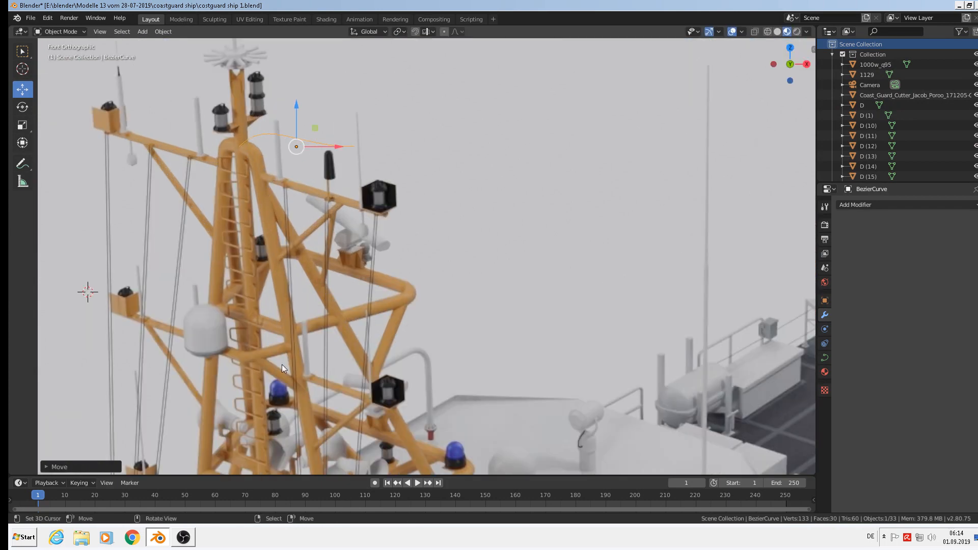
shift+middle_drag(306, 168, 398, 131)
key(Tab)
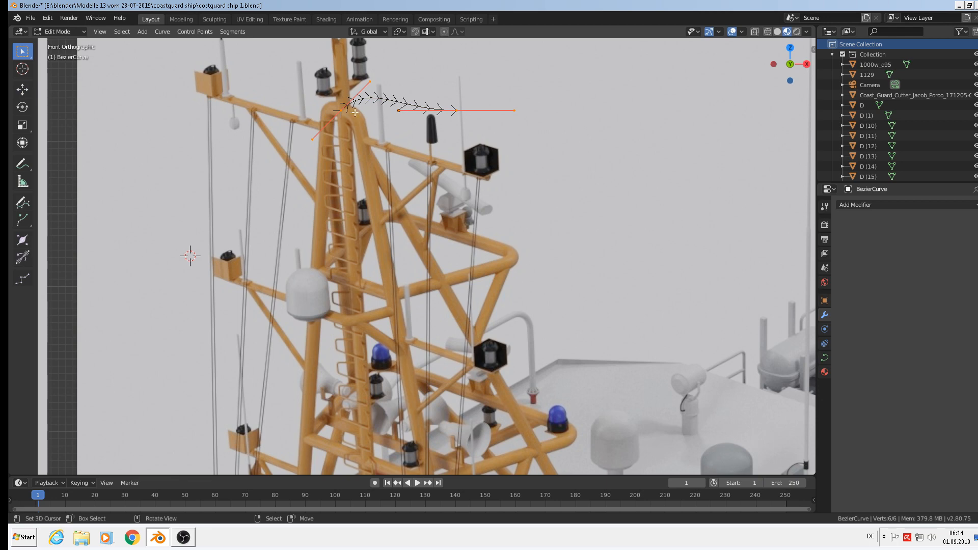
click(369, 82)
drag(370, 88, 384, 119)
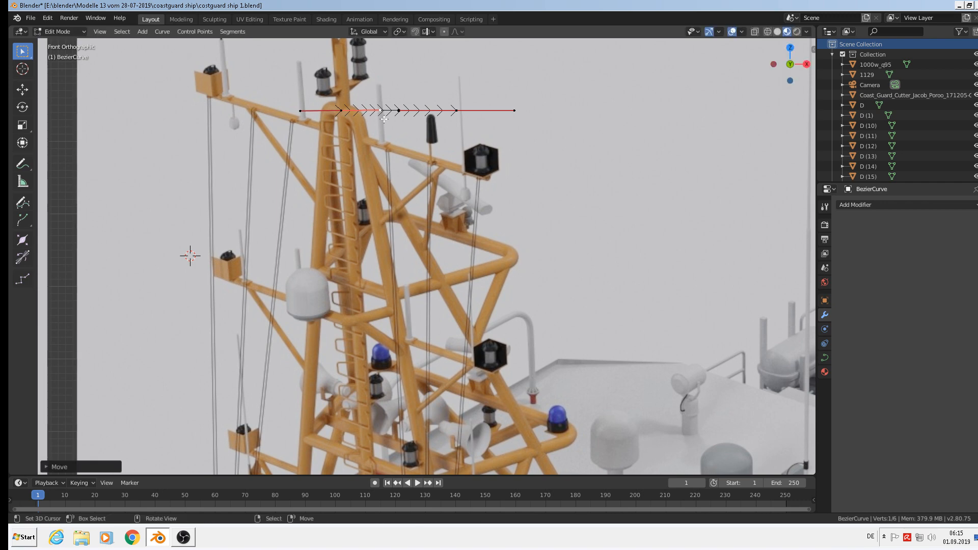
Move the curve's end point onto the front mast leg just below the bend and align its handle with the leg's slope
click(458, 111)
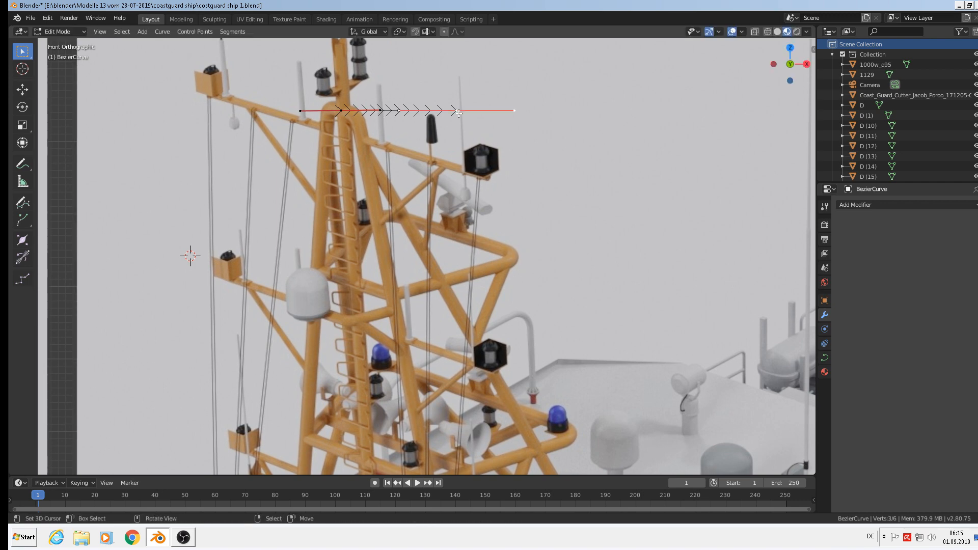
key(g)
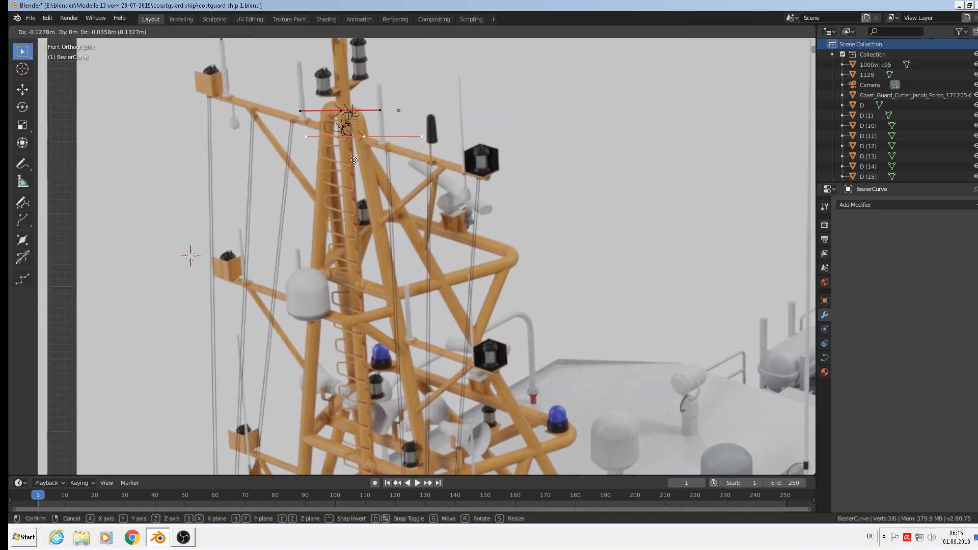
click(353, 159)
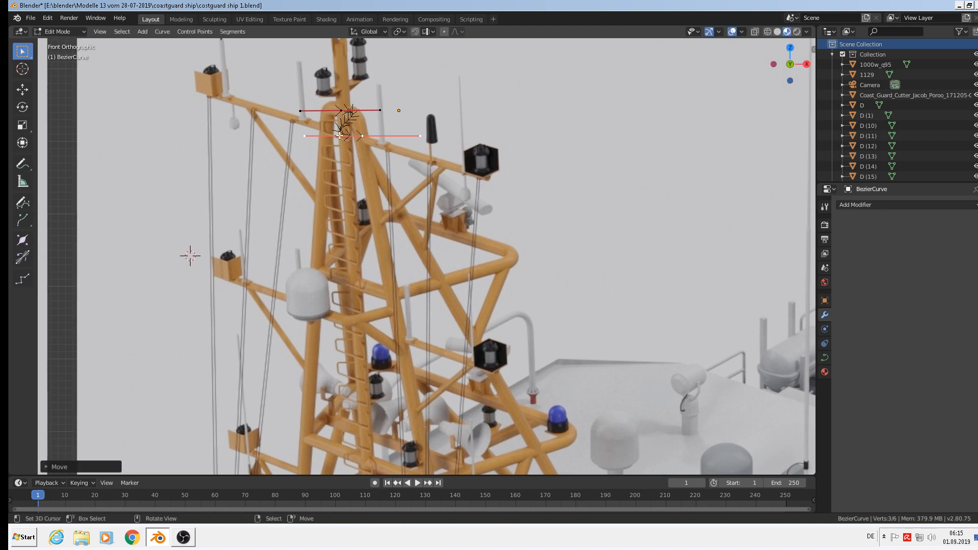
scroll(296, 158, up, 5)
click(295, 158)
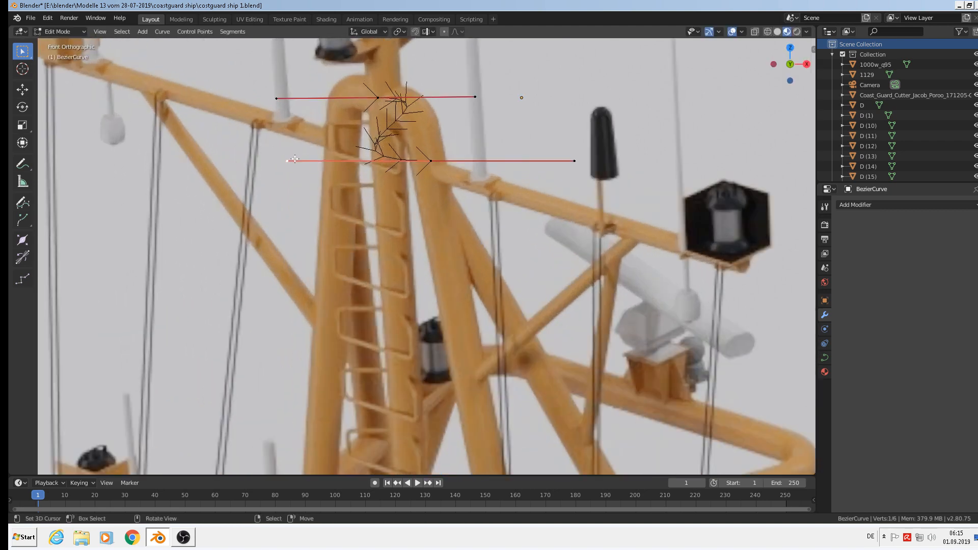
key(g)
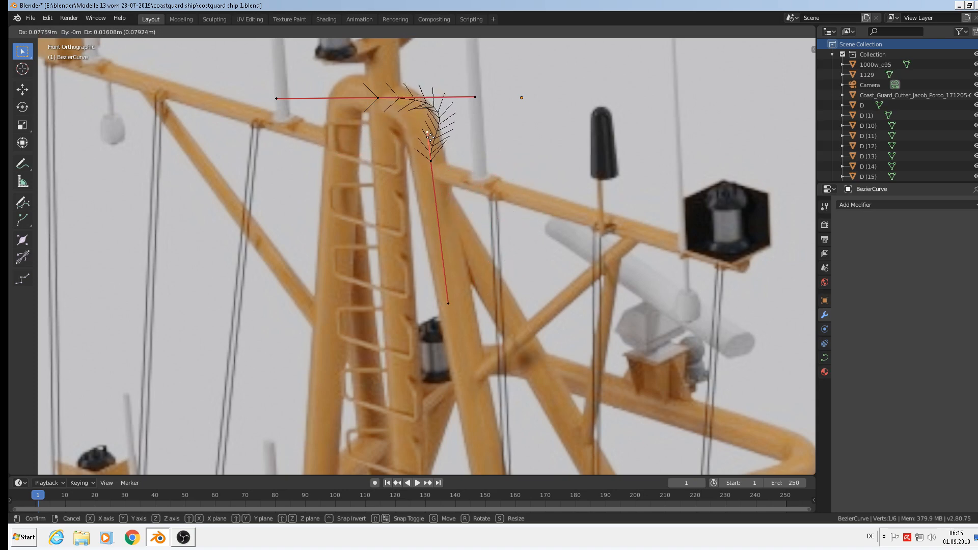
click(427, 138)
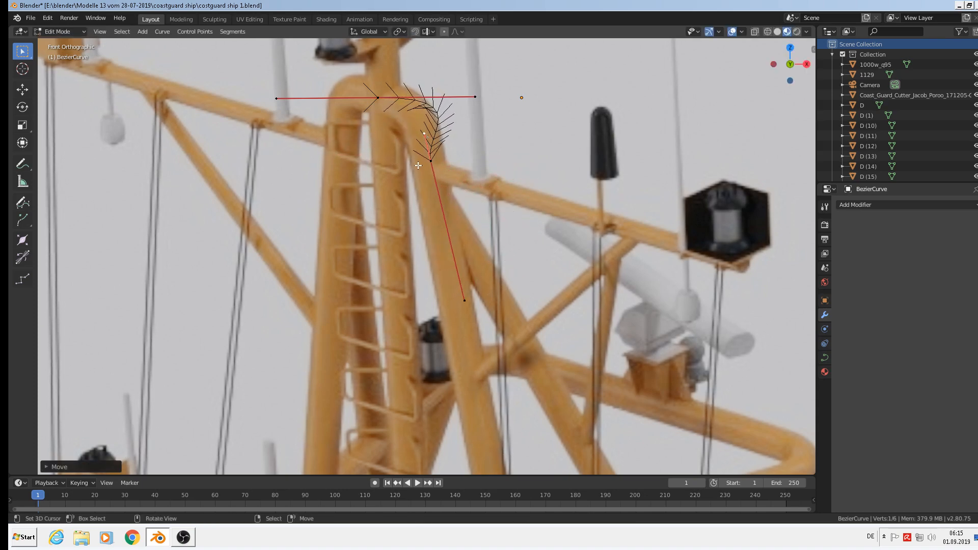
Shorten the start point's handle toward the mast so the curve follows the rounded bend
click(475, 97)
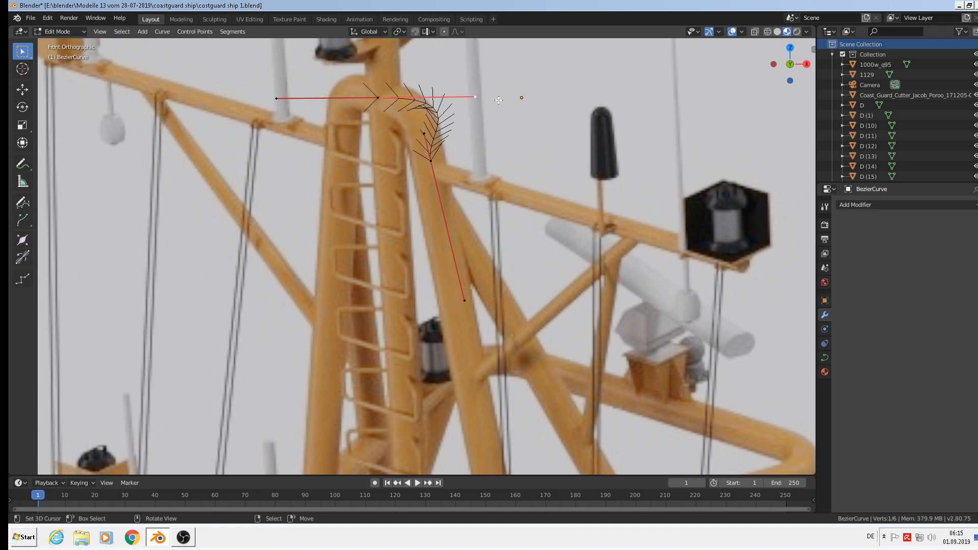
key(g)
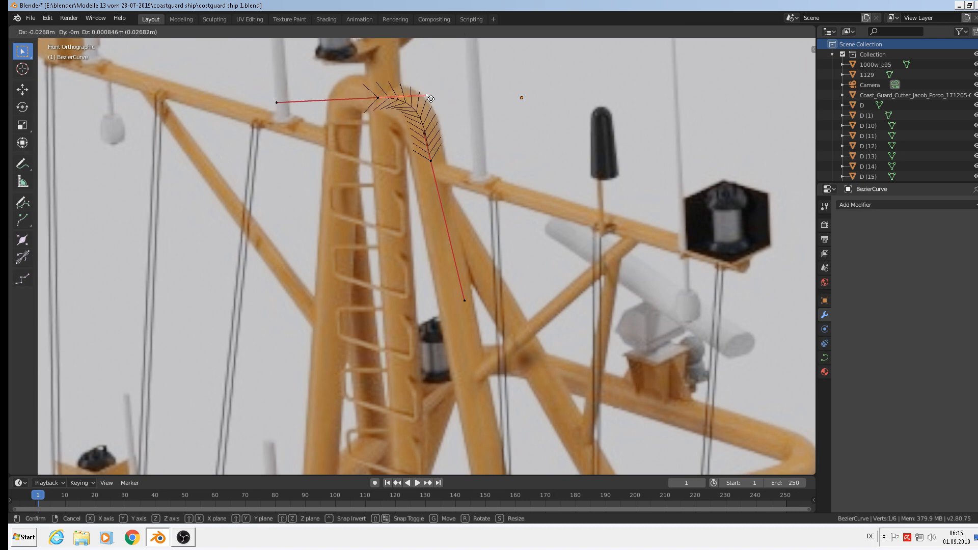
click(429, 100)
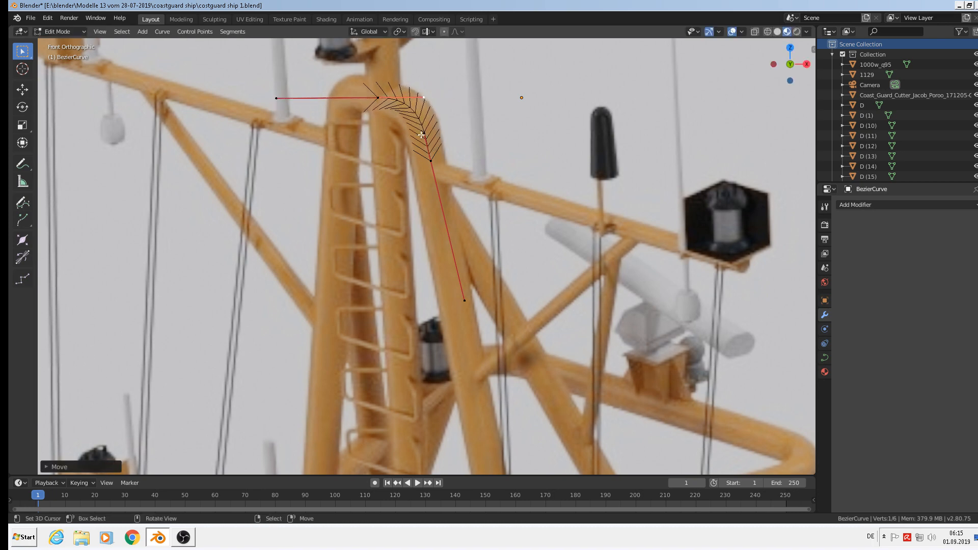
Extrude the curve's lower end point down along the front mast leg to its foot on the deck
scroll(436, 154, down, 3)
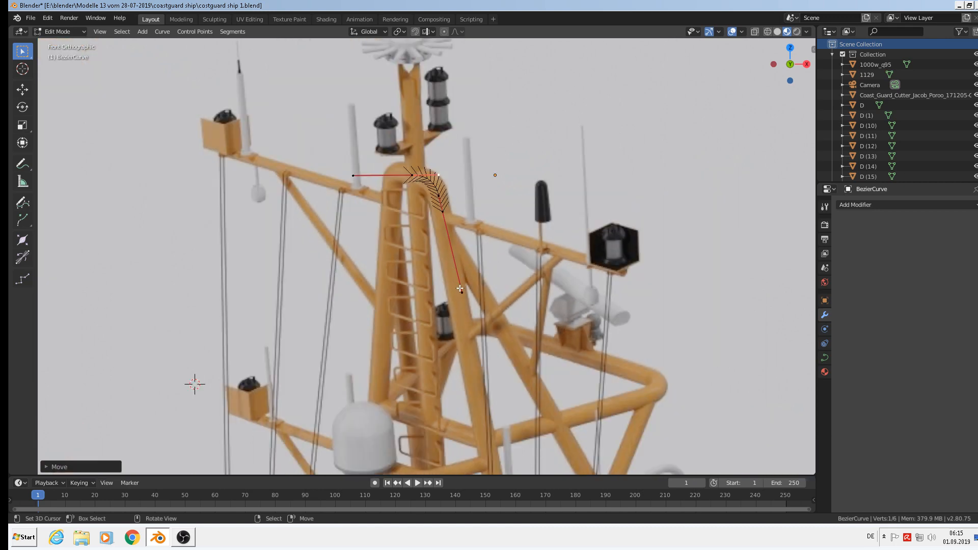
right_click(441, 216)
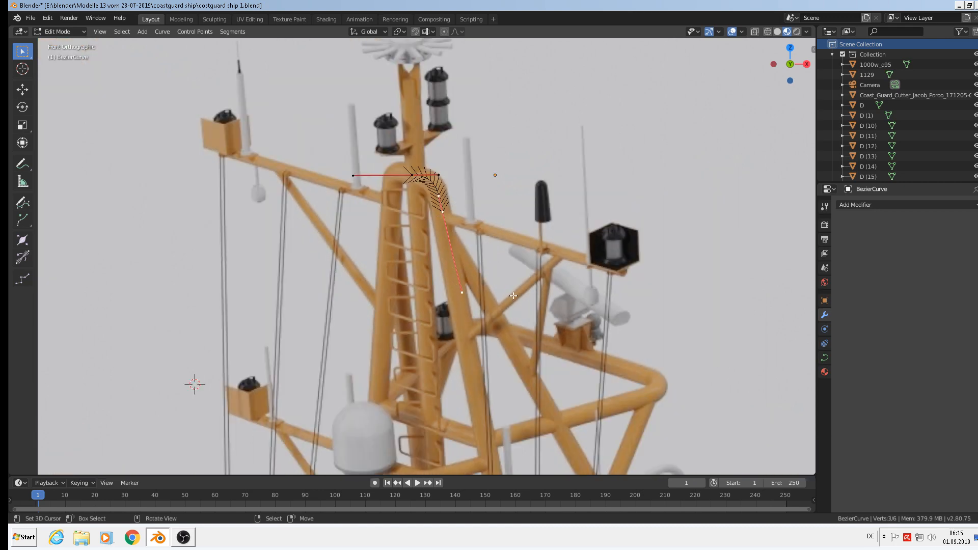
scroll(568, 329, down, 2)
shift+middle_drag(571, 348, 473, 189)
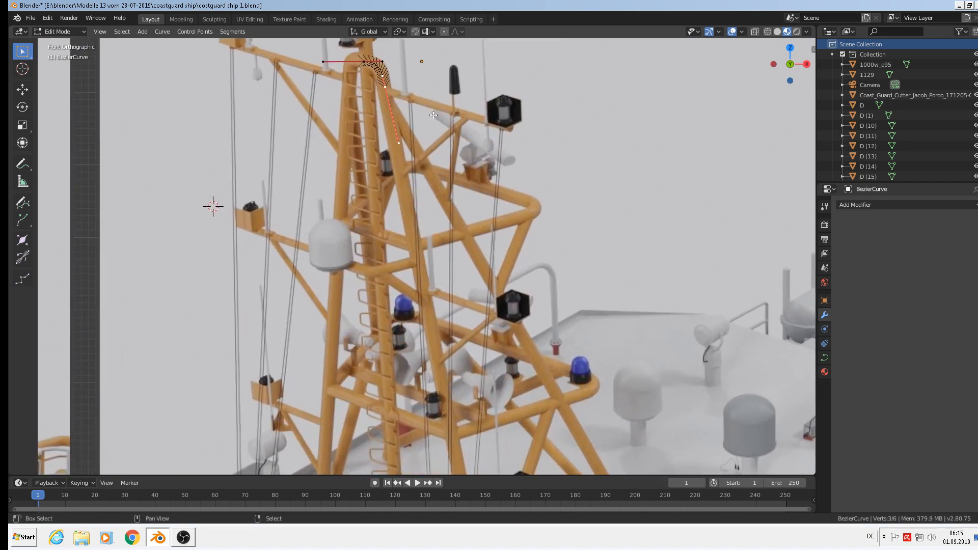
scroll(458, 203, down, 2)
shift+middle_drag(503, 290, 460, 213)
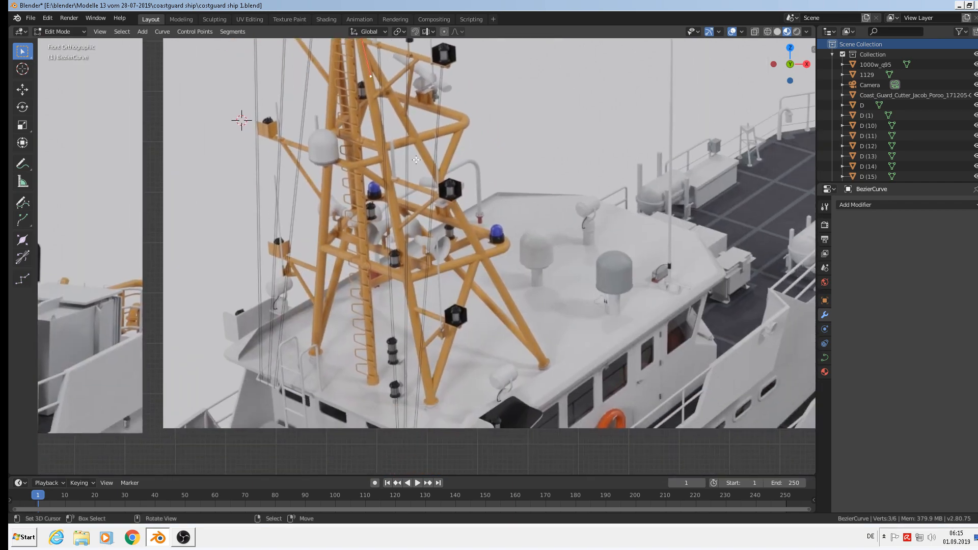
key(e)
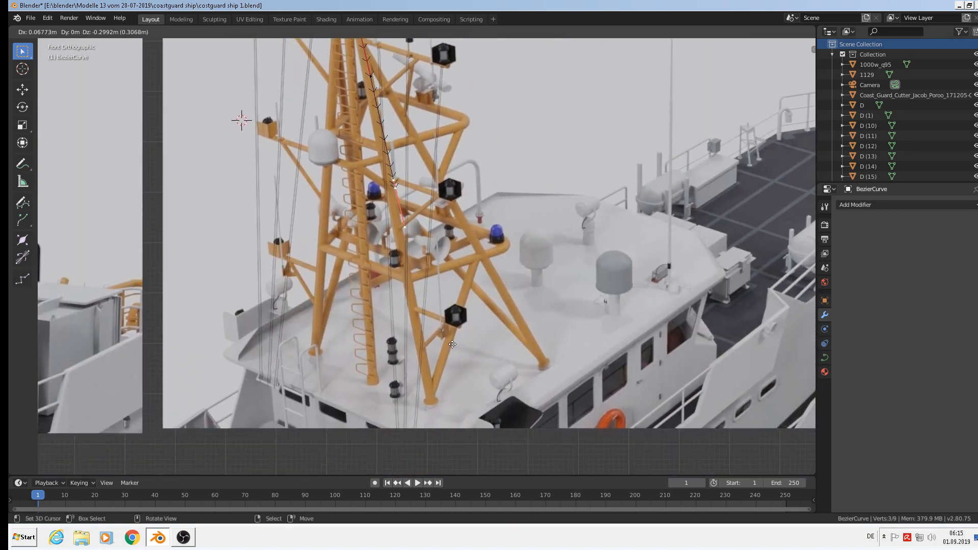
click(485, 111)
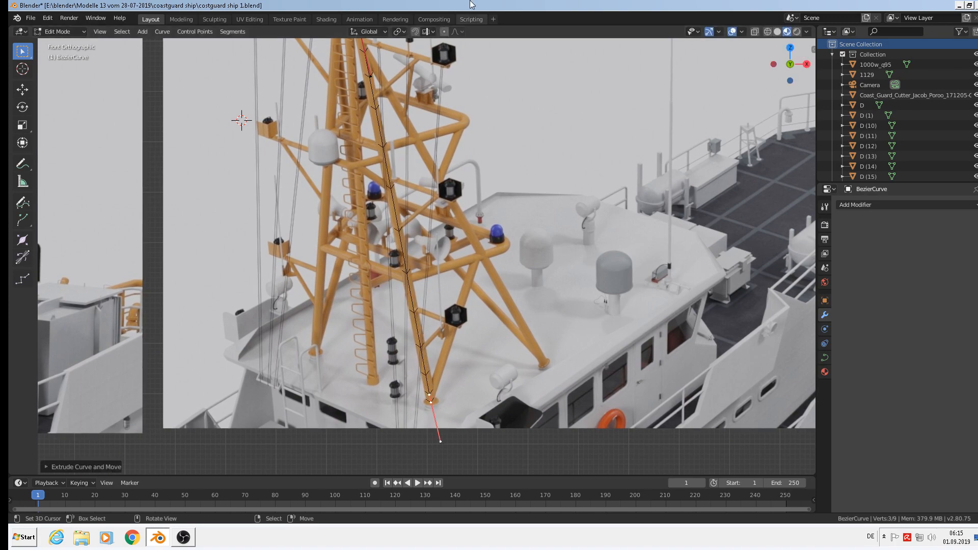
Return to Object Mode and move the finished curve along X, clear of the mast in the reference image
scroll(466, 184, down, 4)
scroll(466, 184, up, 7)
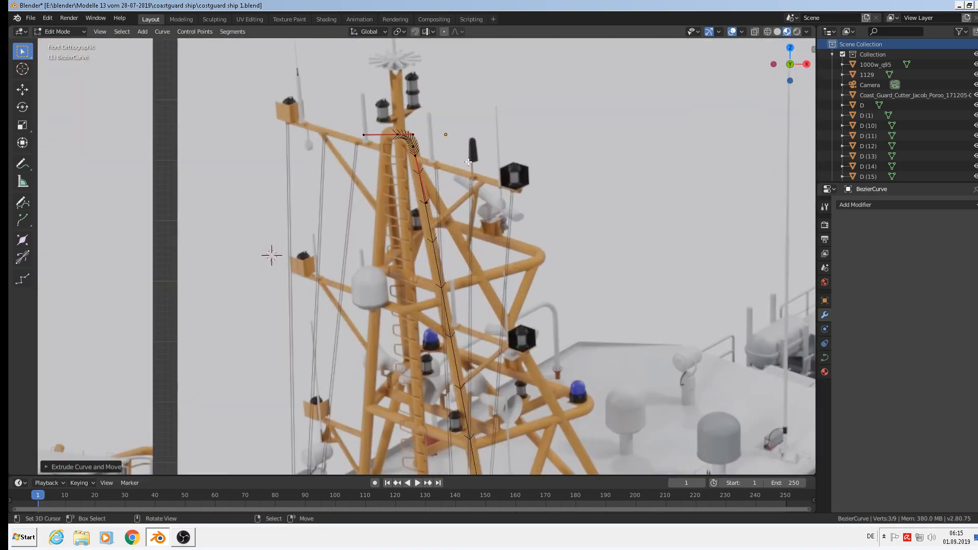
key(Tab)
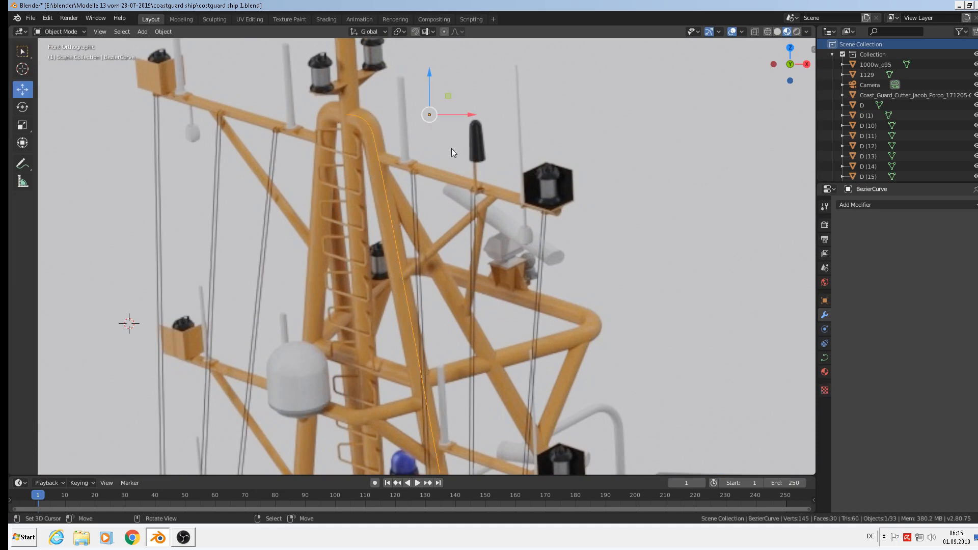
scroll(451, 148, down, 3)
drag(476, 129, 665, 138)
shift+middle_drag(708, 201, 536, 120)
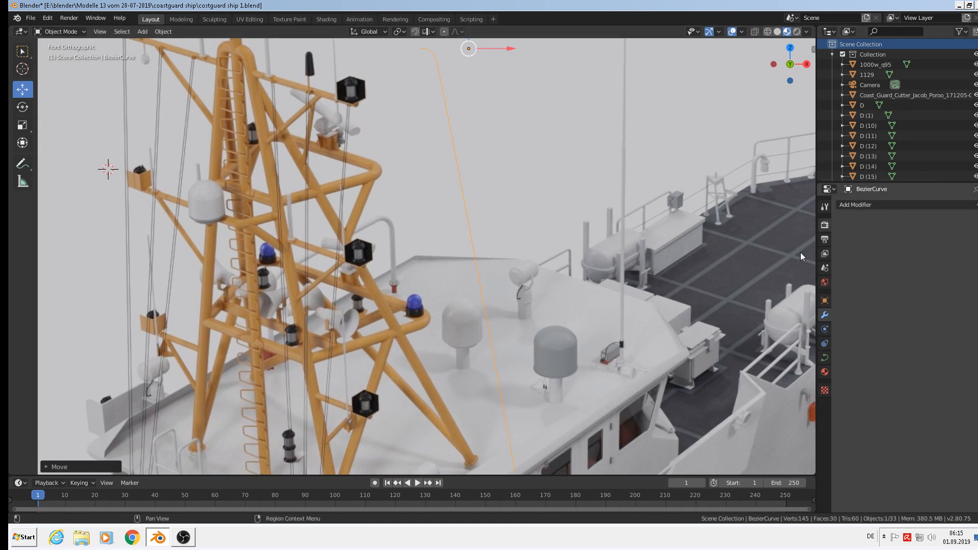
Give the Bezier curve a tubular thickness by setting its bevel depth to 0.14 m
click(824, 358)
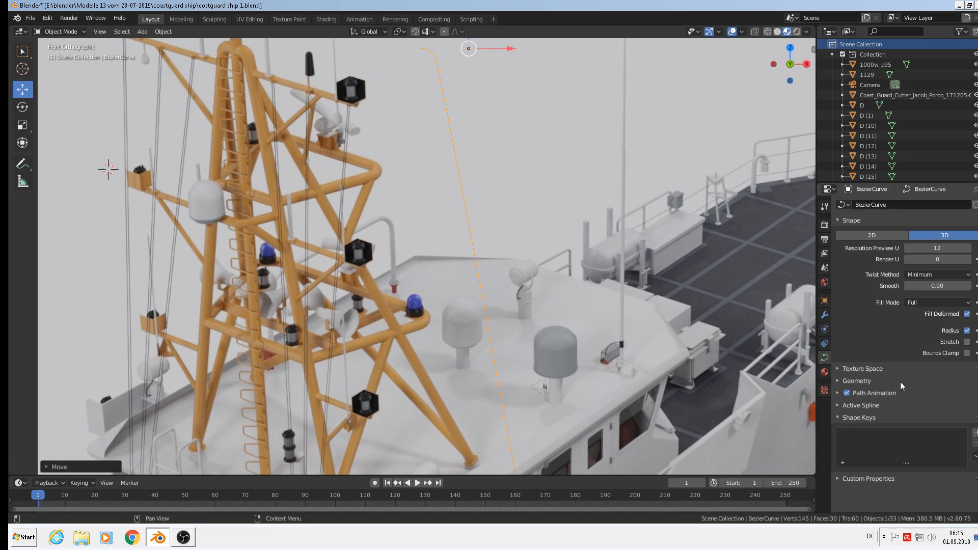
click(847, 384)
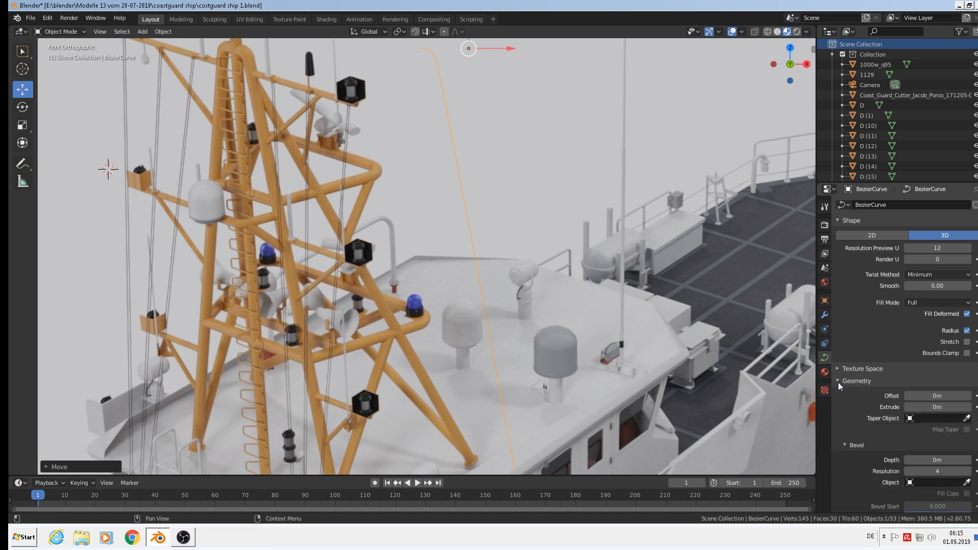
scroll(862, 391, down, 1)
scroll(862, 390, down, 2)
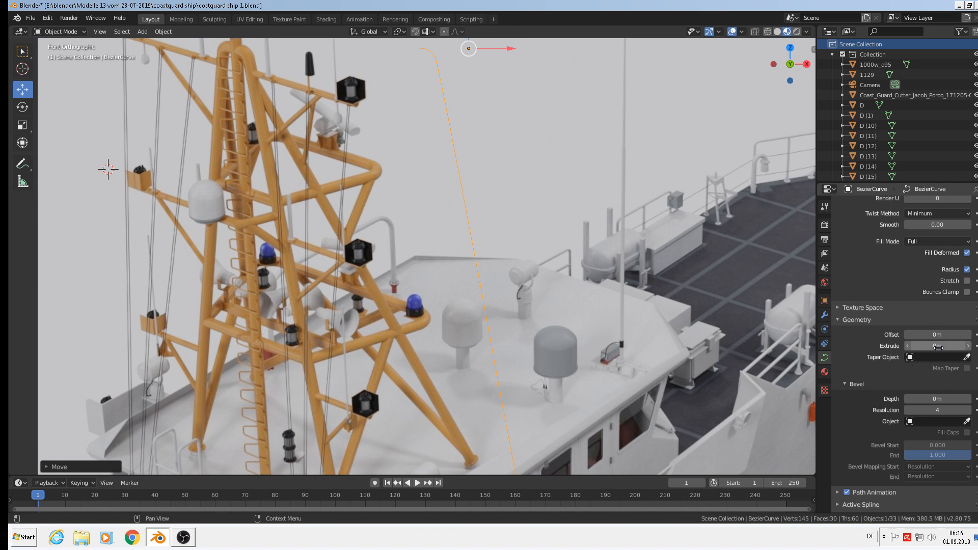
click(936, 399)
mouse_move(936, 399)
mouse_down()
mouse_move(957, 399)
mouse_move(938, 399)
mouse_up()
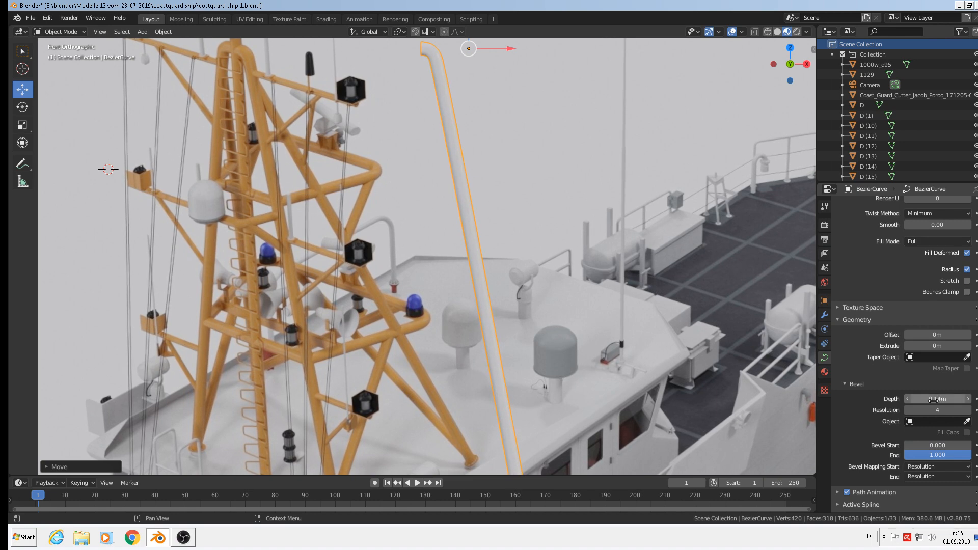
Extrude the tube's upper end point along -X in front view to form a straight horizontal section beyond the bend
middle_drag(438, 214, 510, 224)
scroll(437, 101, up, 8)
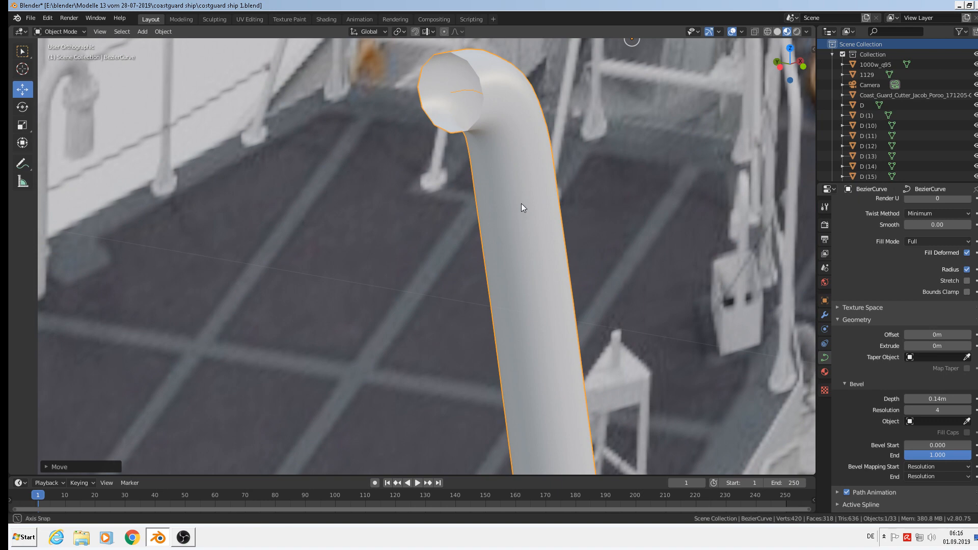
scroll(521, 203, up, 6)
key(KP_1)
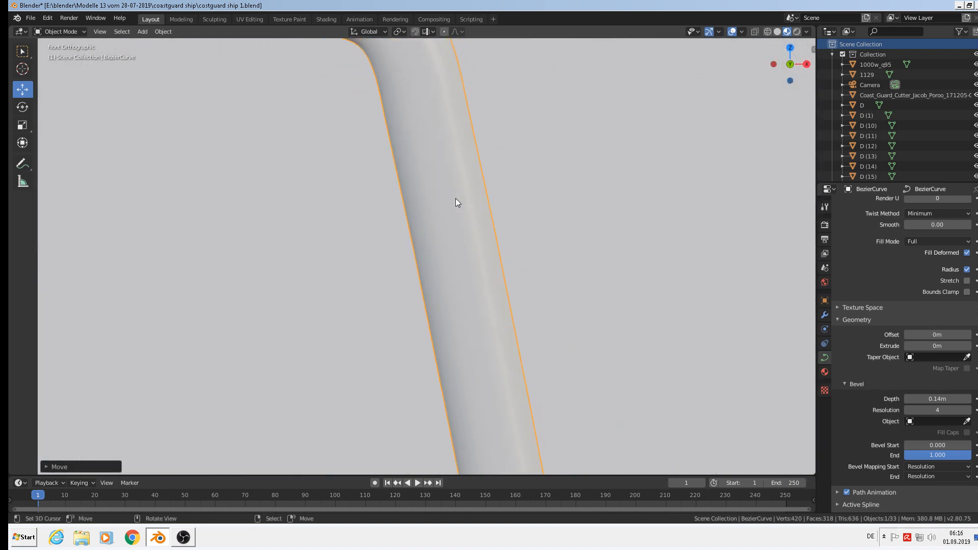
scroll(433, 189, down, 5)
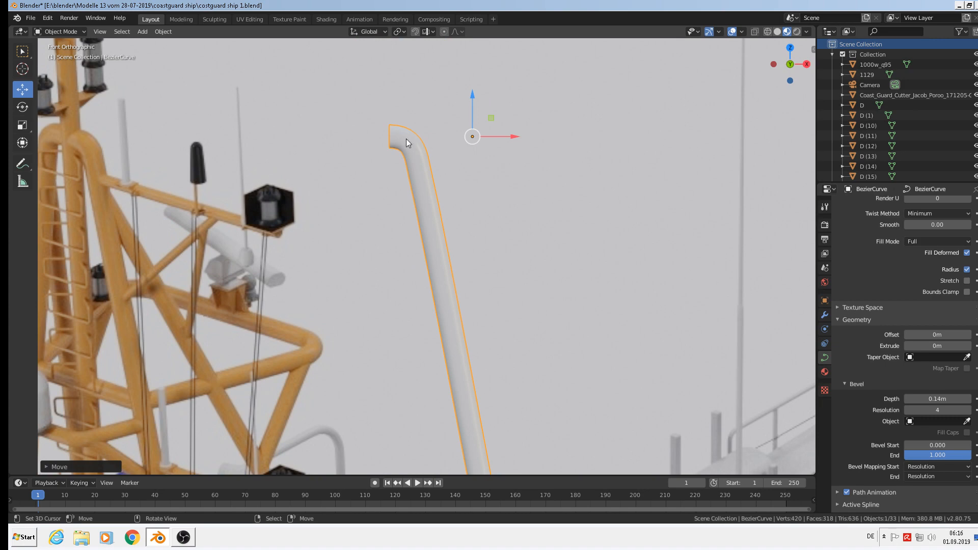
scroll(385, 138, up, 3)
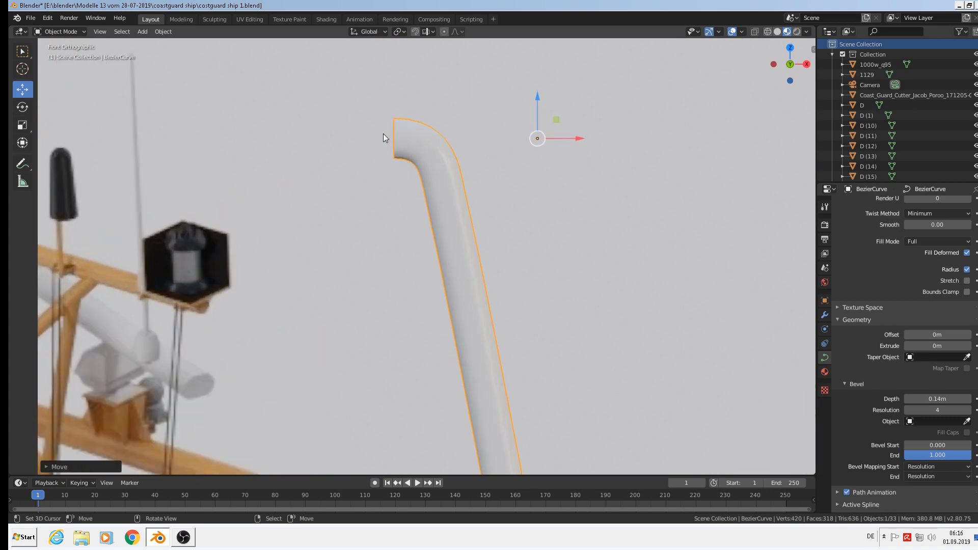
key(Tab)
click(396, 139)
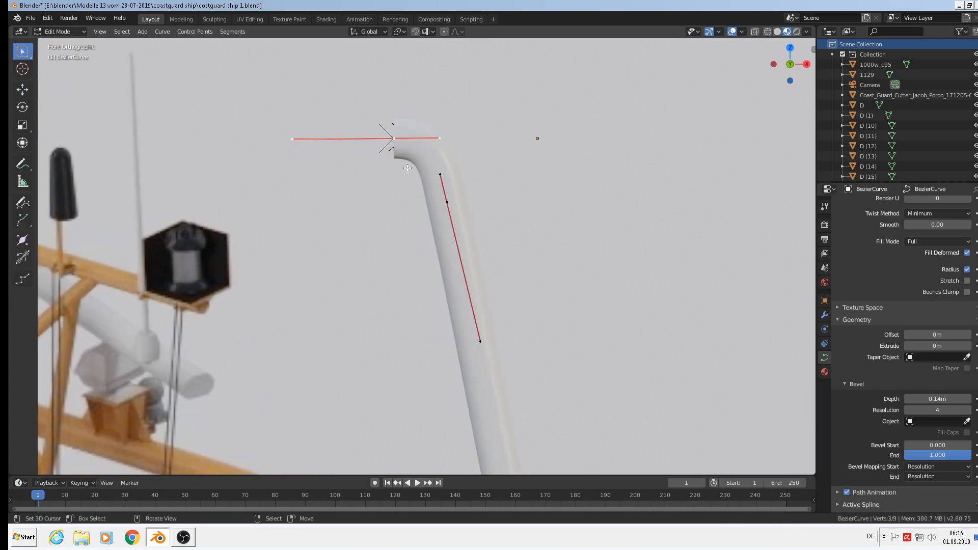
key(e)
click(405, 166)
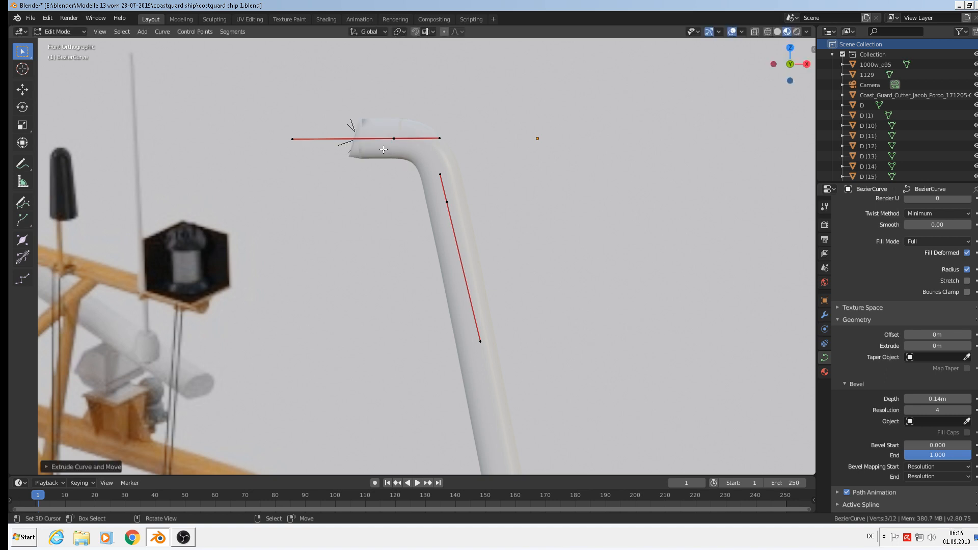
key(g)
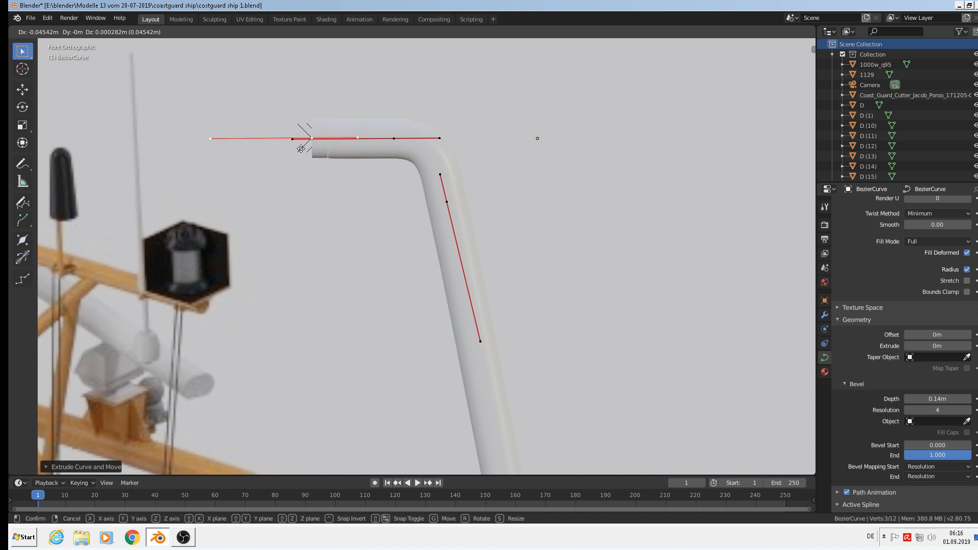
click(301, 148)
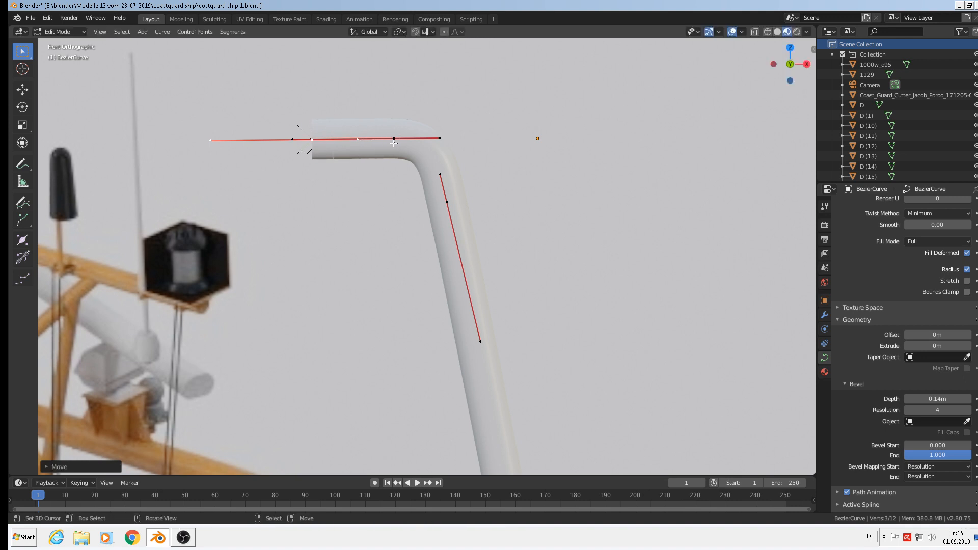
Fine-tune the position of the horizontal section's end point and return the curve to Object Mode
key(Tab)
key(Tab)
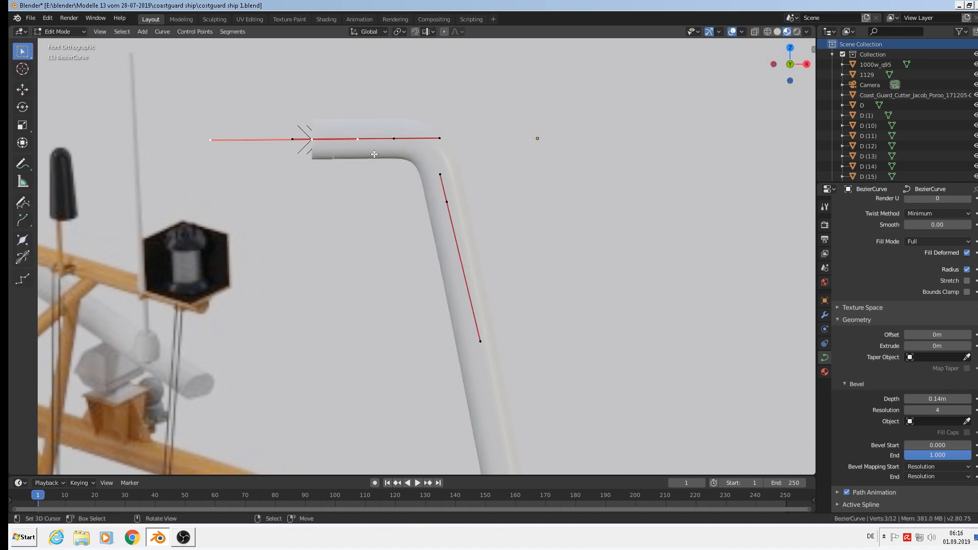
key(g)
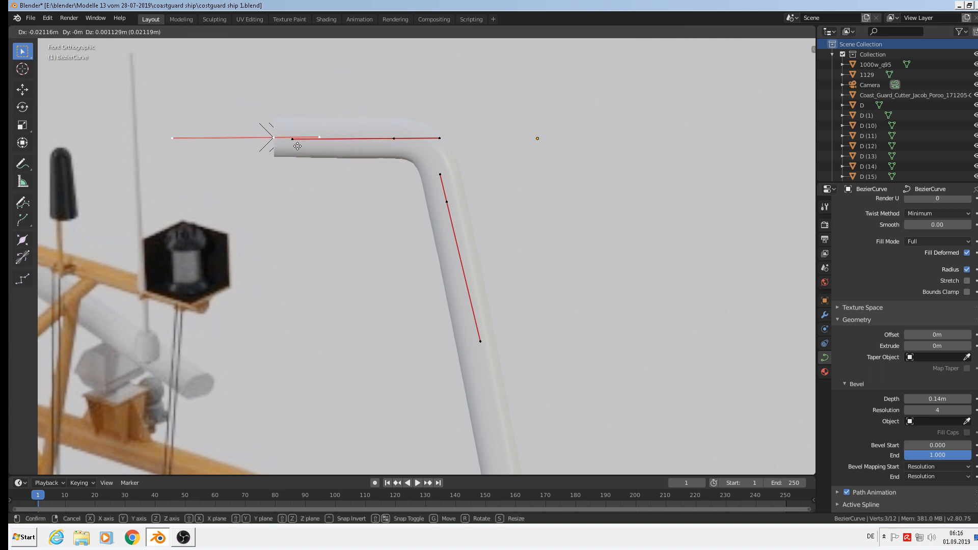
click(332, 146)
key(Tab)
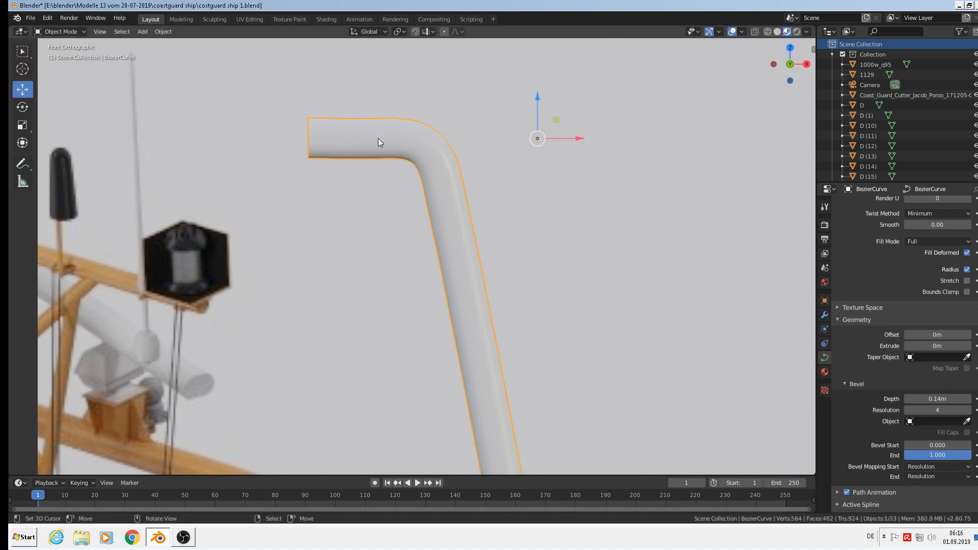
Duplicate the finished tube and move the copy along X, toward the ship's bow in the reference image
scroll(546, 179, down, 5)
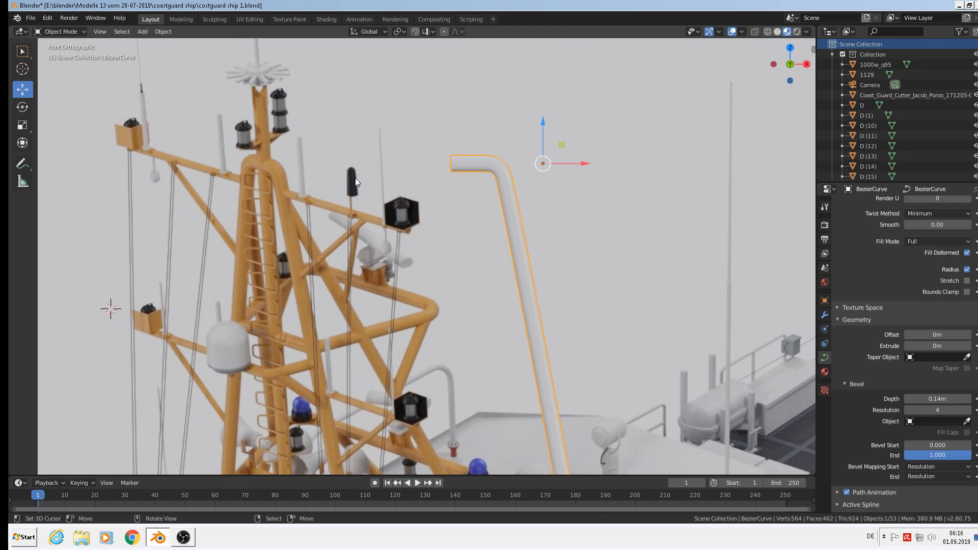
scroll(530, 178, down, 5)
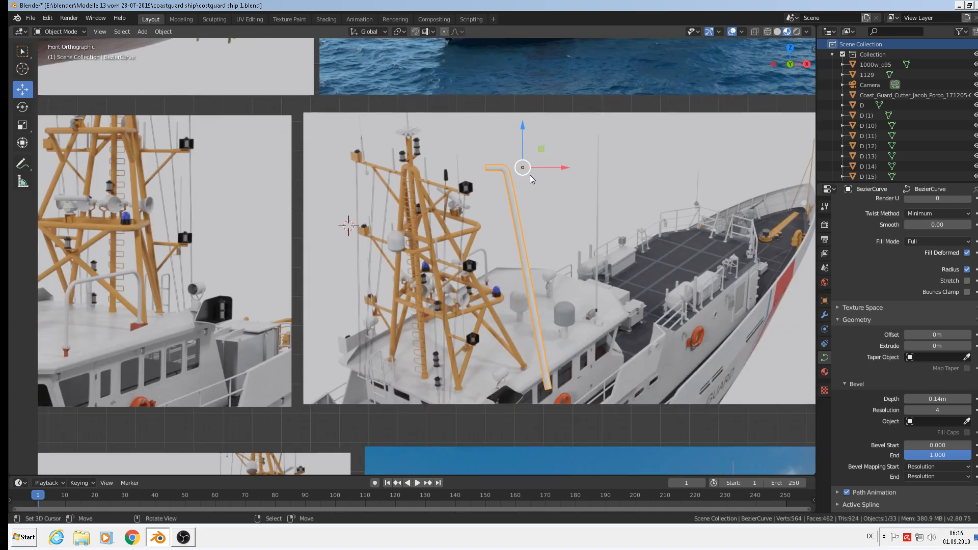
key(shift+d)
click(530, 175)
drag(561, 167, 669, 174)
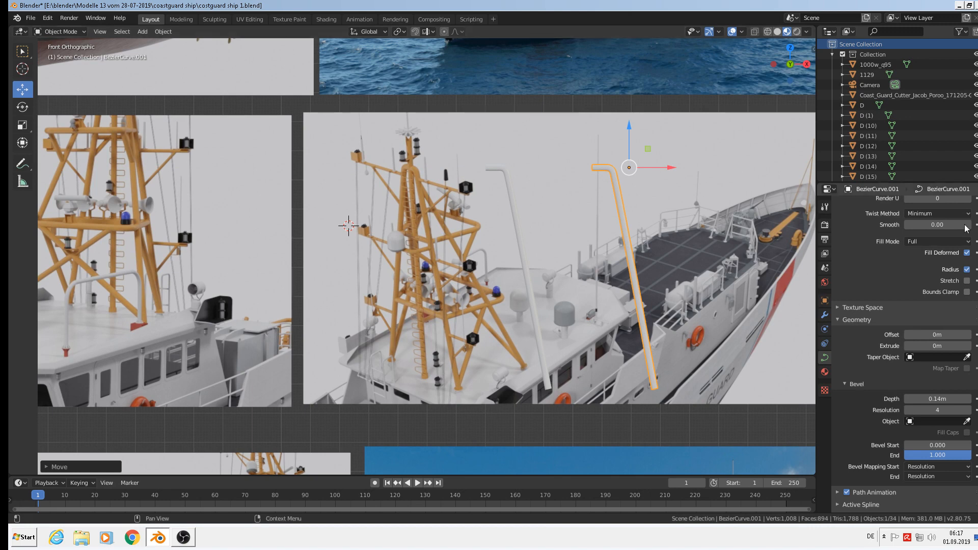
click(825, 316)
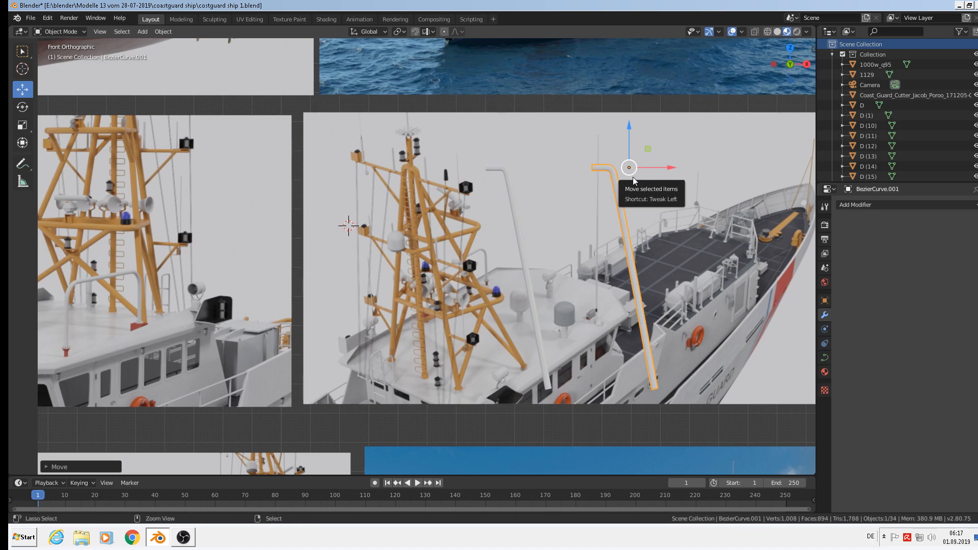
key(ctrl+c)
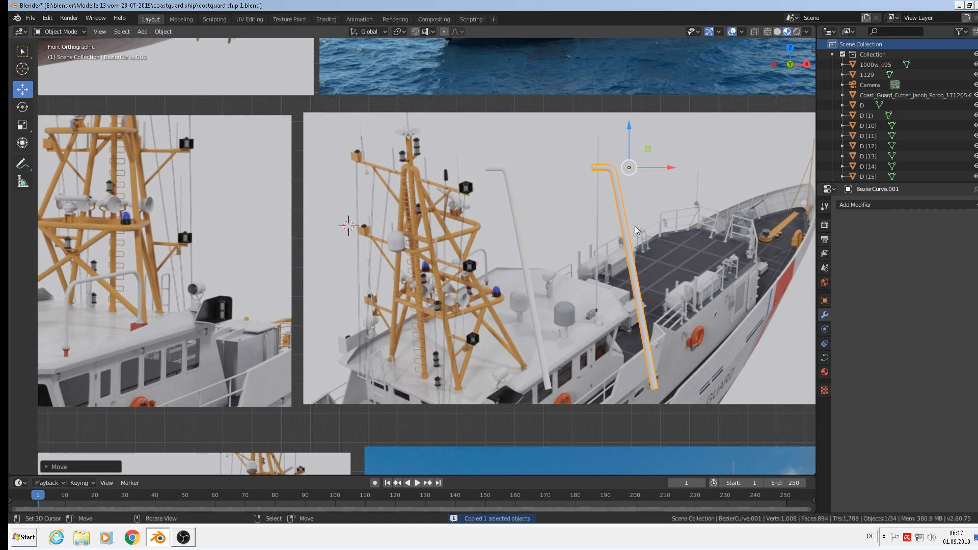
key(x)
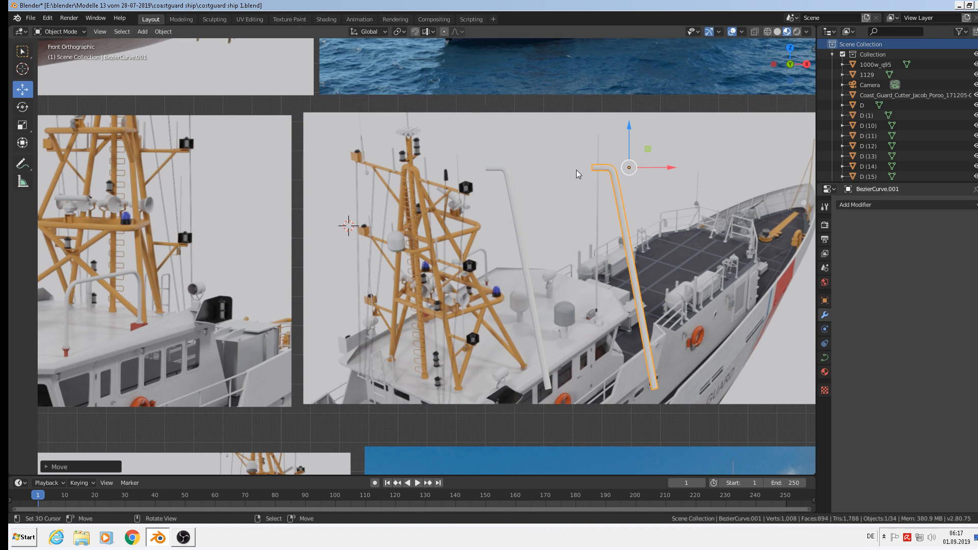
click(56, 21)
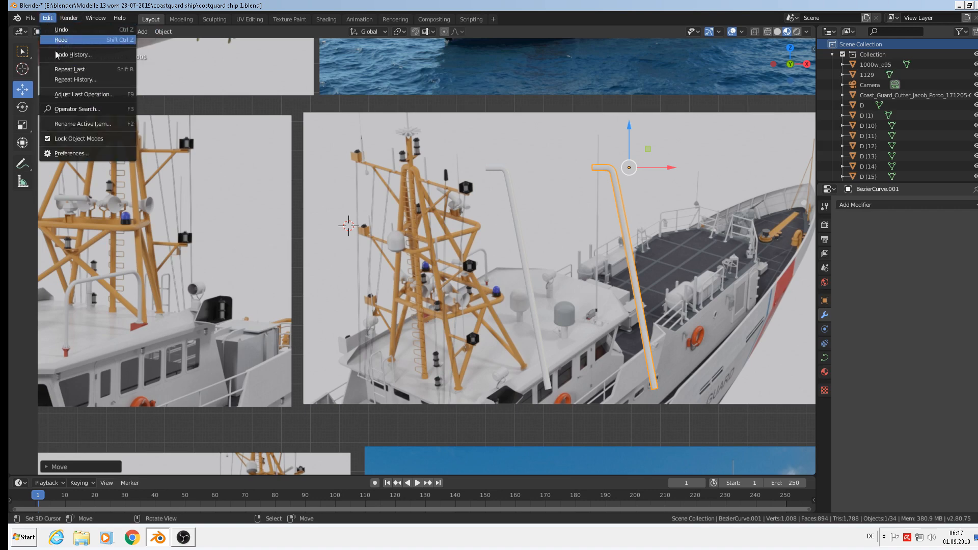
click(65, 108)
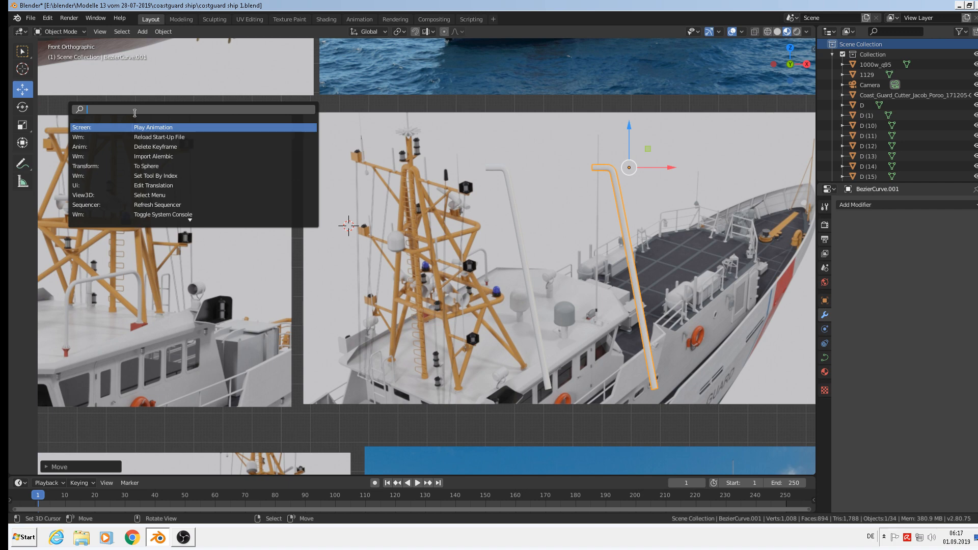
text(conv)
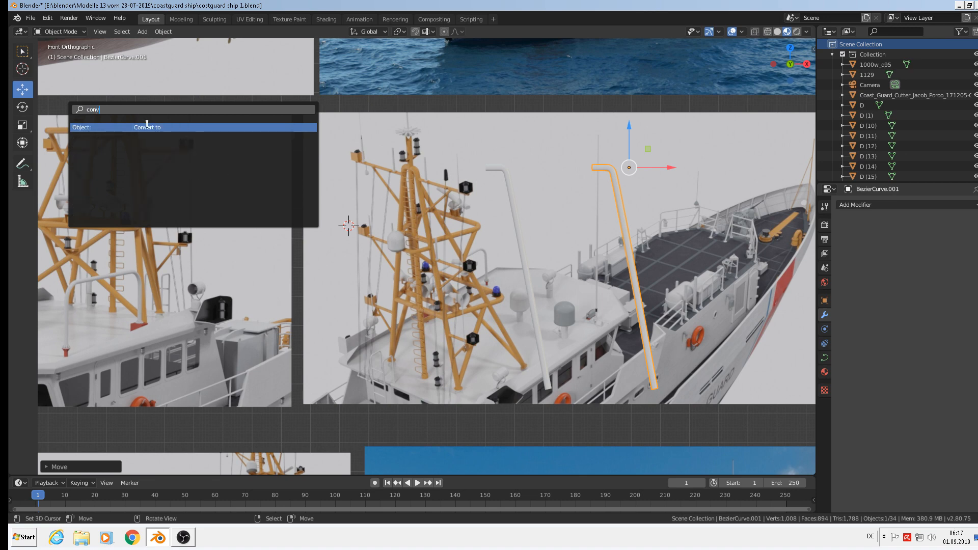
text(ert as)
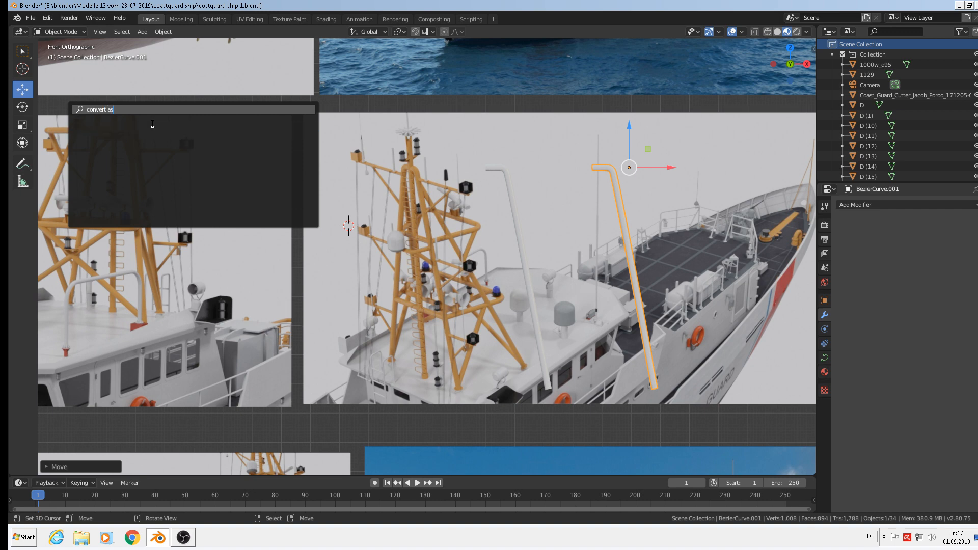
text(mesh)
key(Escape)
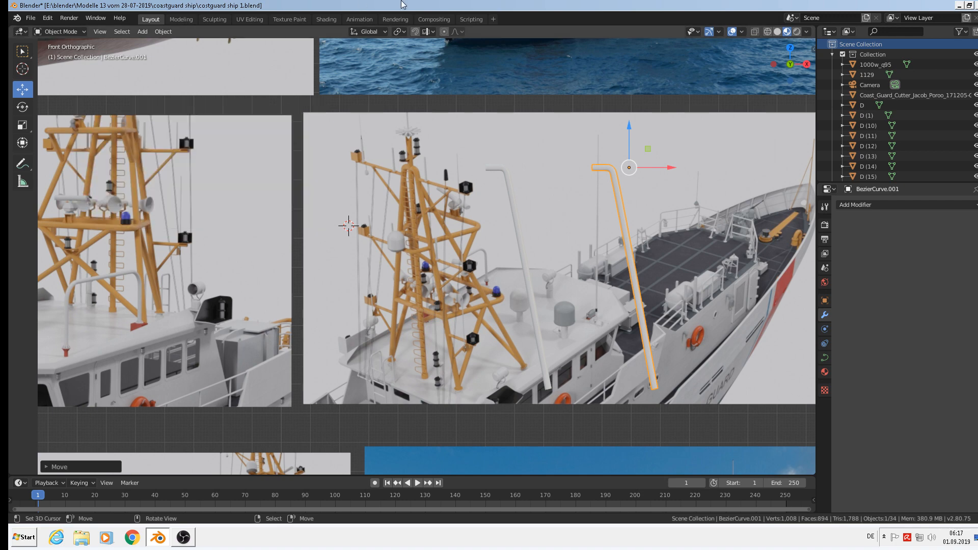
Convert the duplicated curve tube to a mesh with Mesh from Curve/Meta/Surf/Text
click(164, 32)
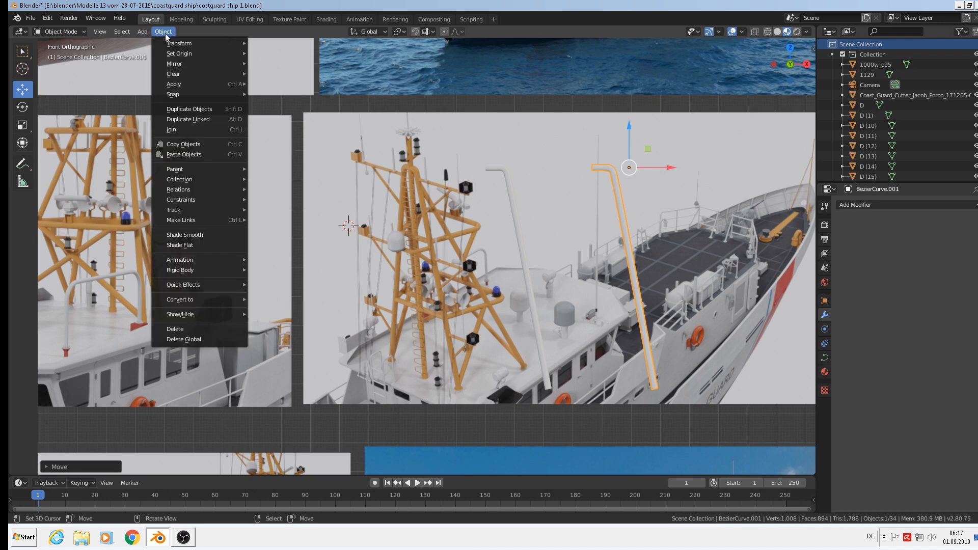
mouse_move(210, 302)
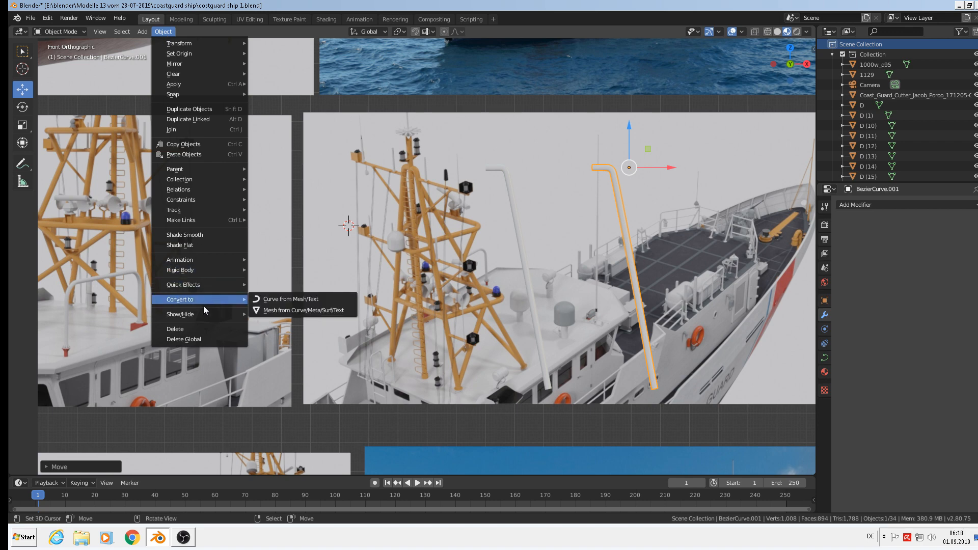
click(292, 313)
Open the converted tube in Edit Mode, inspect its bend topology, and turn on X-ray display in front view
key(Tab)
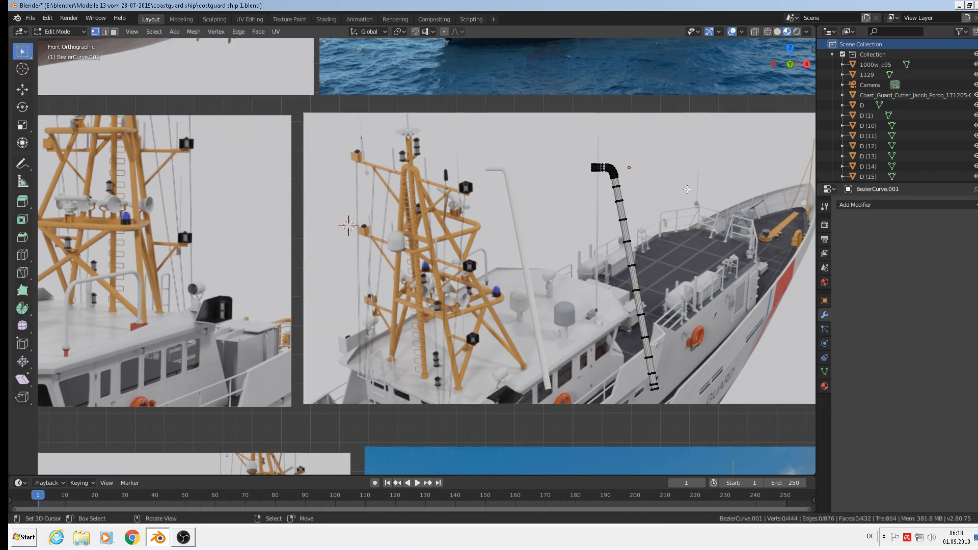
scroll(631, 188, up, 4)
scroll(631, 188, up, 3)
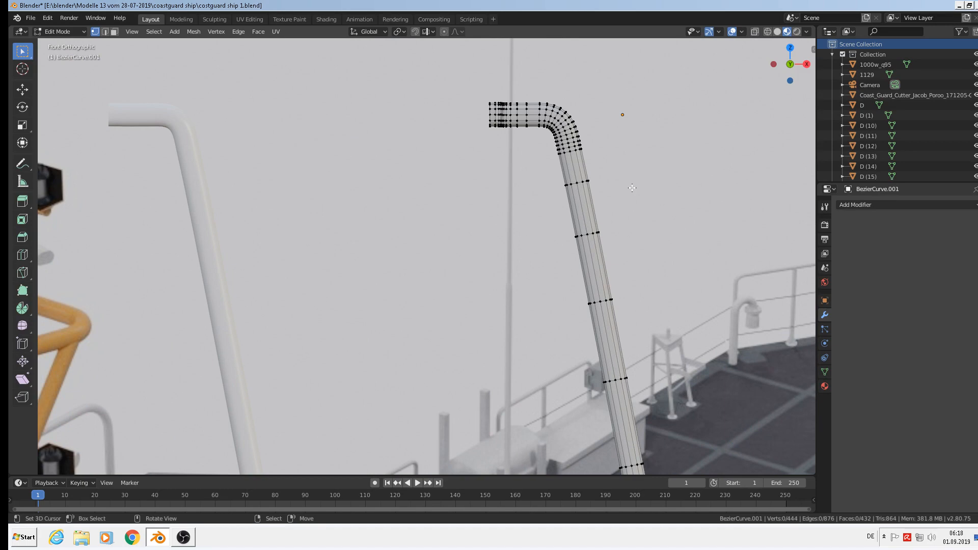
scroll(632, 188, down, 5)
scroll(624, 245, up, 6)
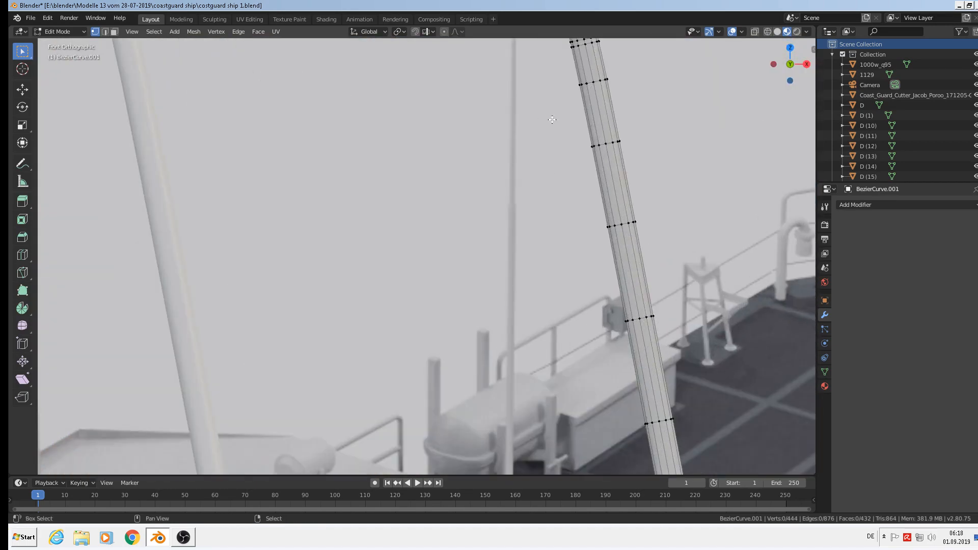
shift+middle_drag(552, 119, 572, 355)
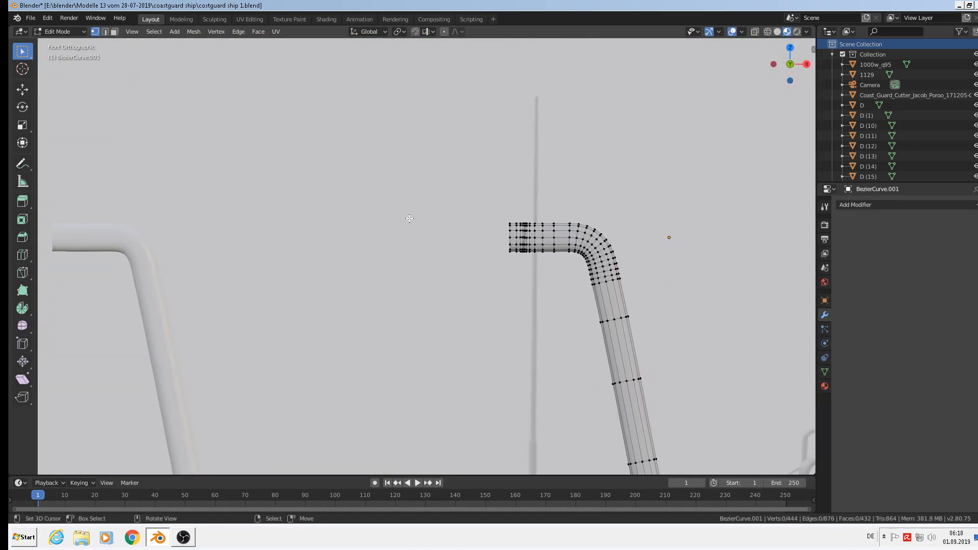
scroll(546, 263, up, 2)
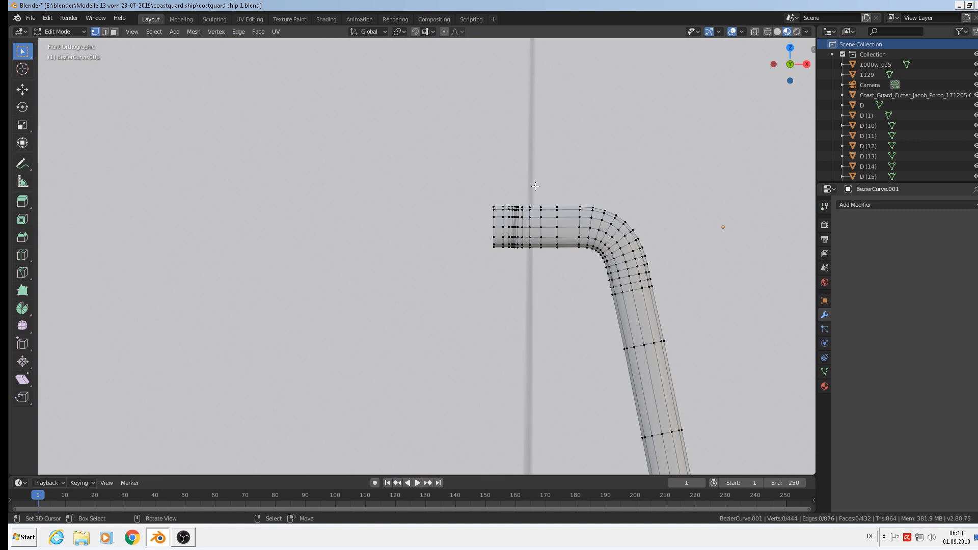
middle_drag(539, 215, 564, 259)
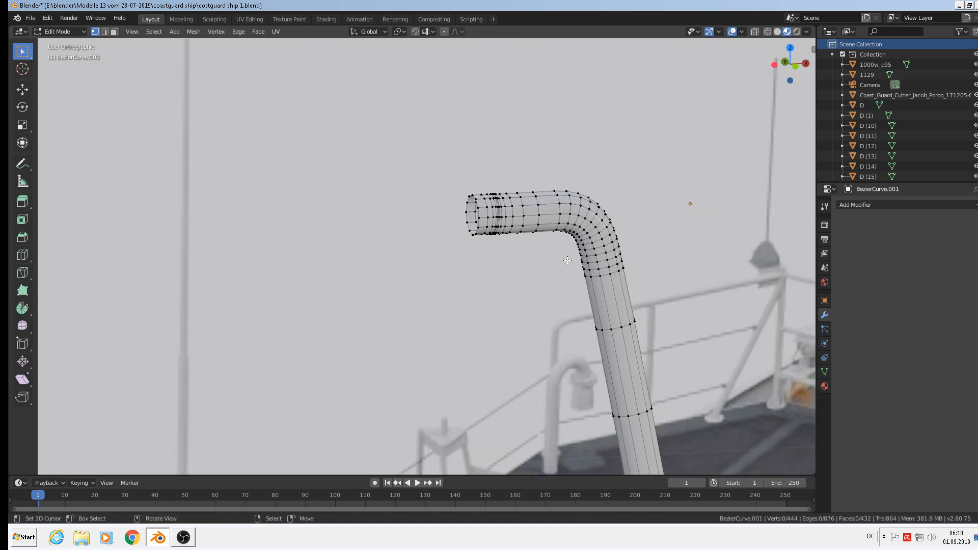
click(755, 32)
key(KP_1)
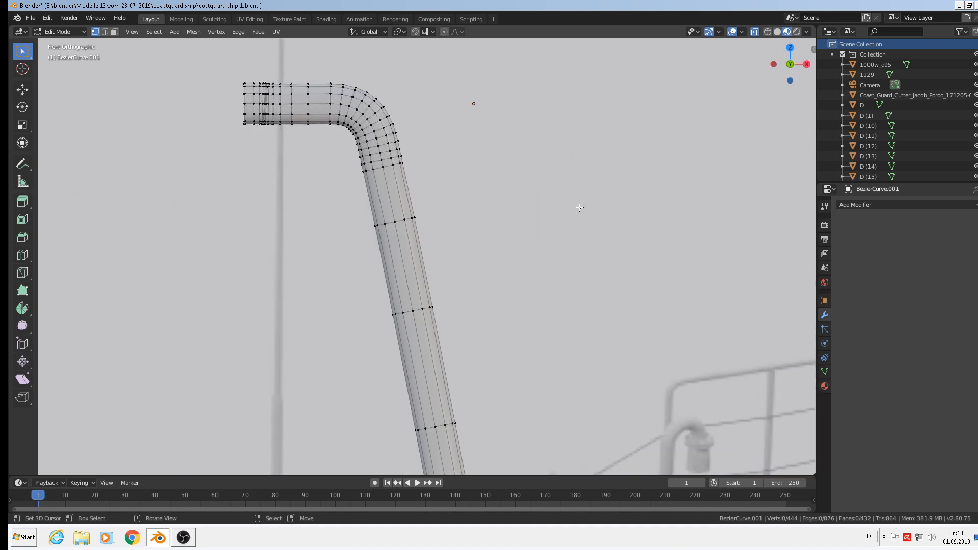
Delete the clustered vertex rings at the free end of the tube's horizontal section and return to Object Mode
key(c)
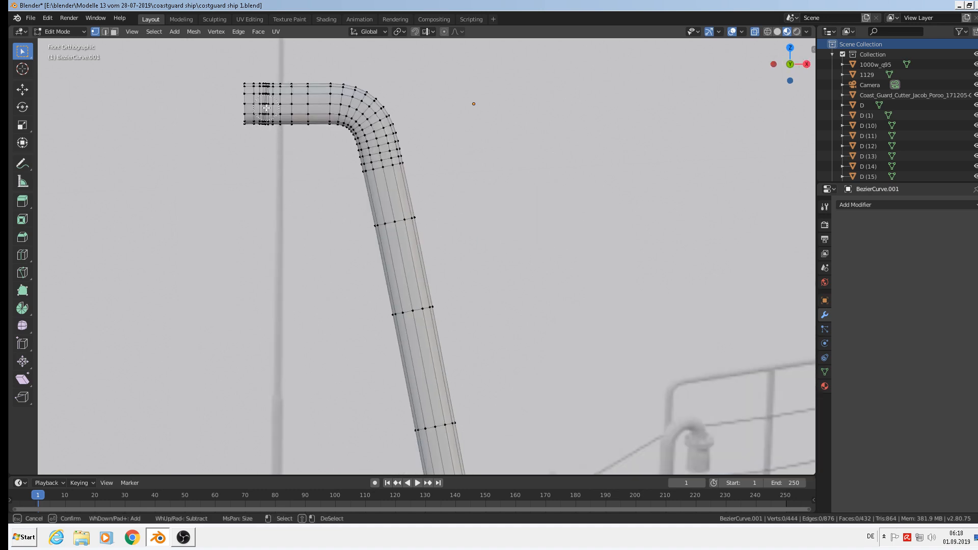
mouse_move(275, 82)
mouse_down()
mouse_move(265, 120)
mouse_move(251, 107)
mouse_up()
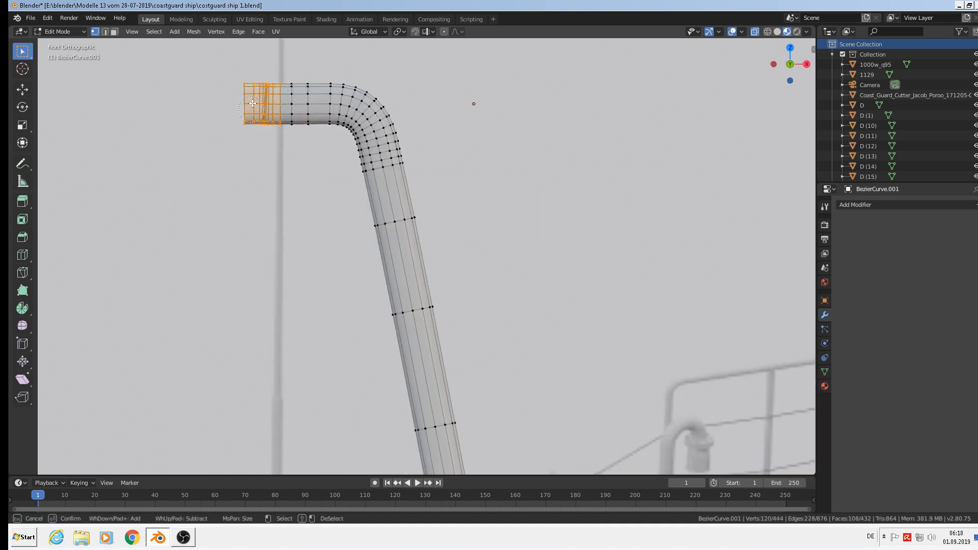
right_click(252, 104)
key(x)
click(252, 103)
key(Tab)
scroll(299, 171, down, 7)
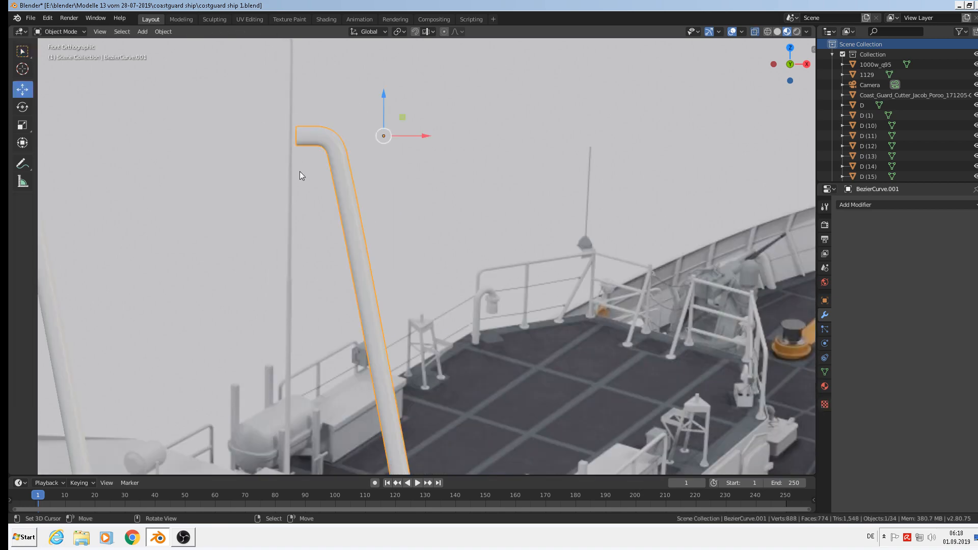
Reopen the shortened tube in Edit Mode and select the vertex loop around its open horizontal end
scroll(304, 169, up, 1)
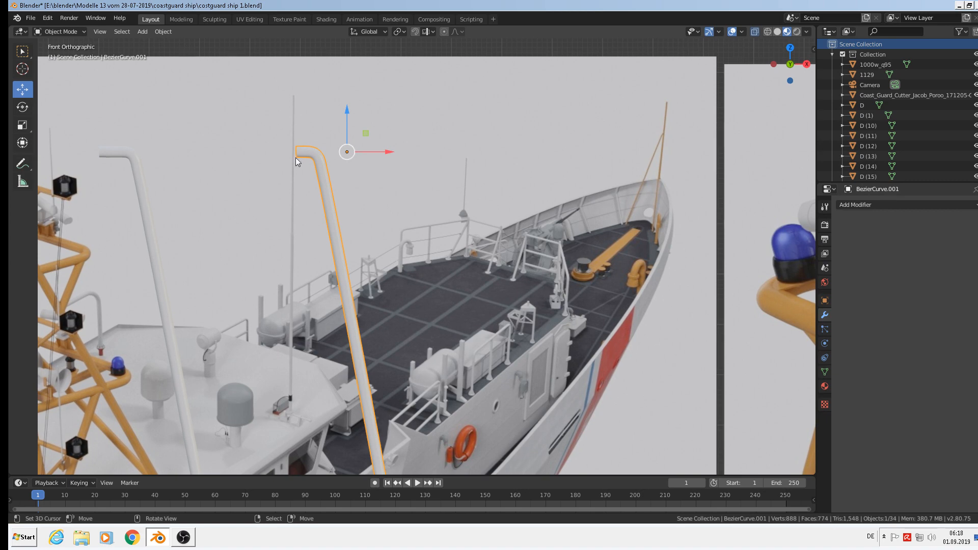
scroll(290, 153, up, 5)
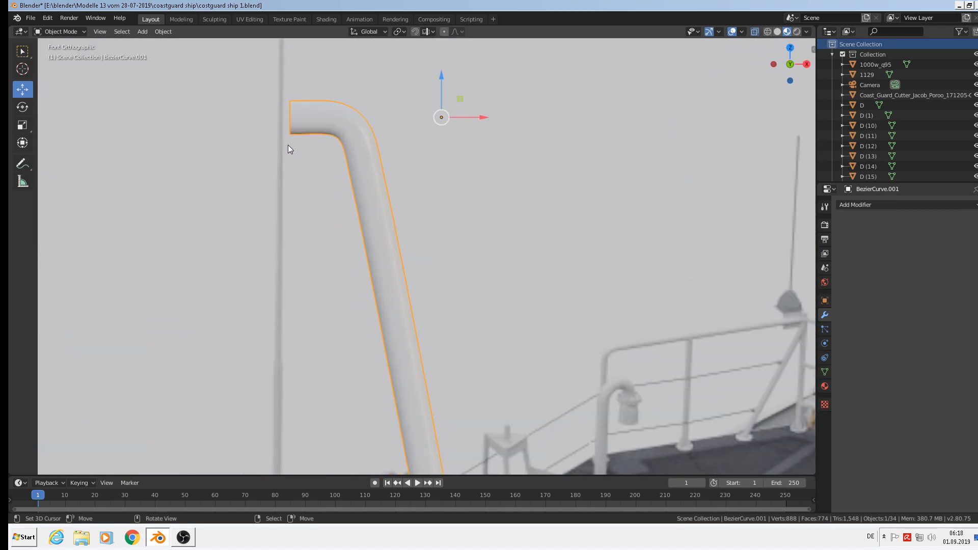
key(Tab)
alt+click(290, 118)
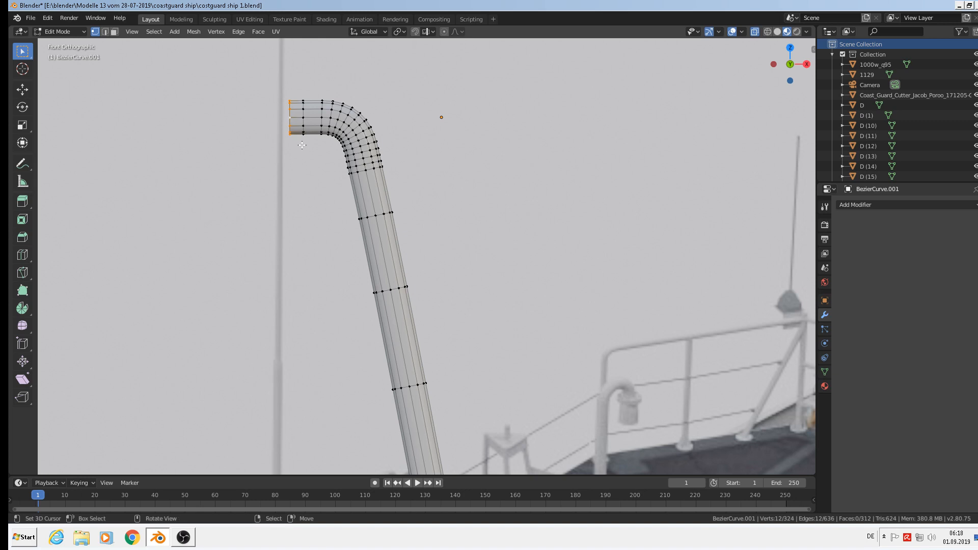
key(shift+s)
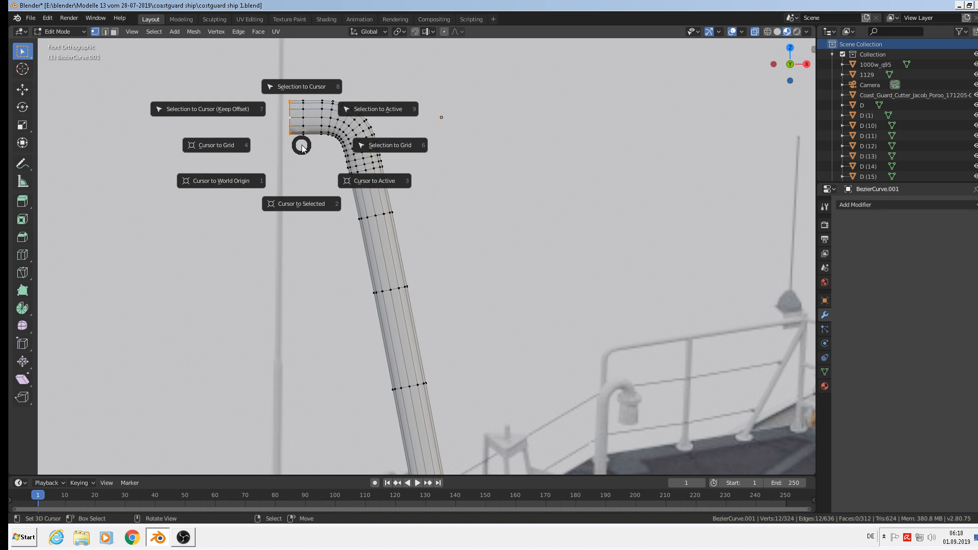
click(379, 109)
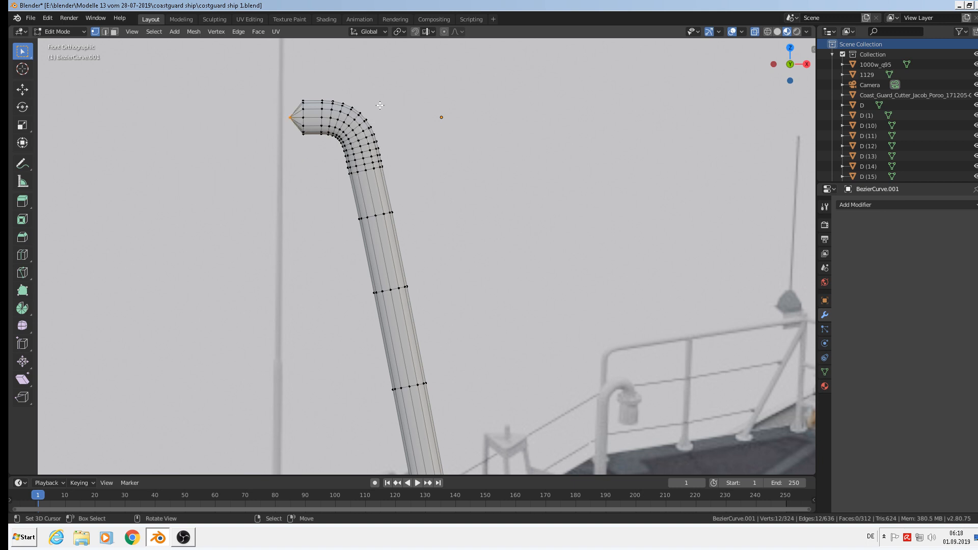
key(ctrl+z)
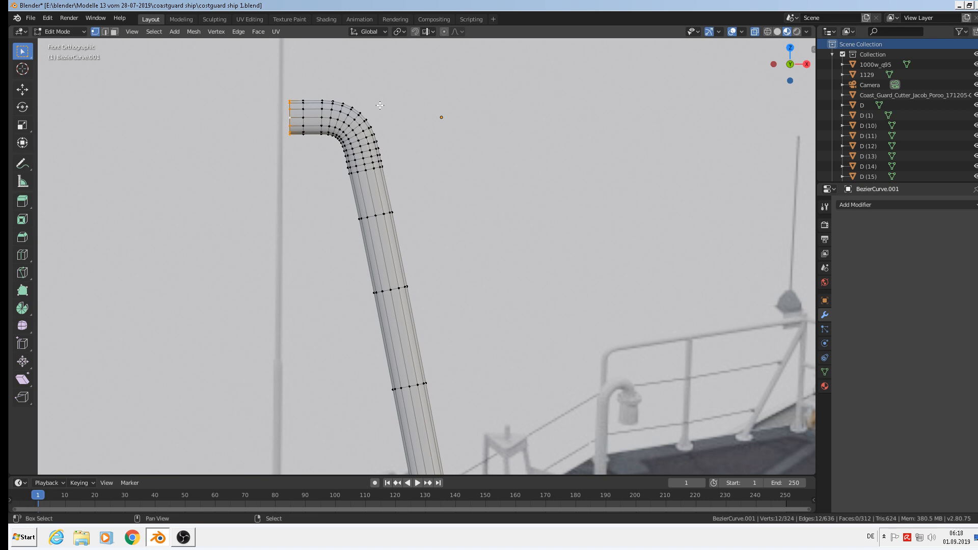
Save the file and snap the 3D cursor to the tube's open end with Cursor to Active
key(ctrl+s)
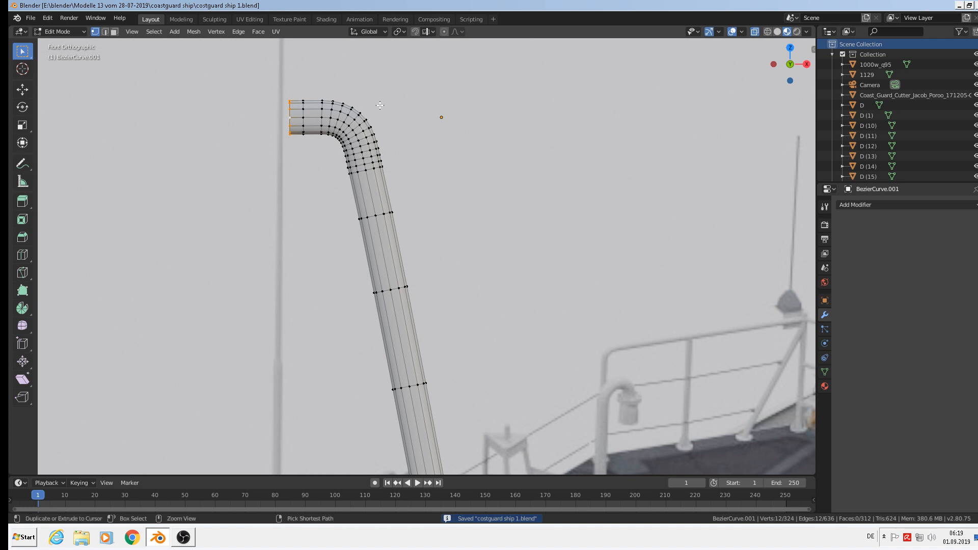
key(shift+s)
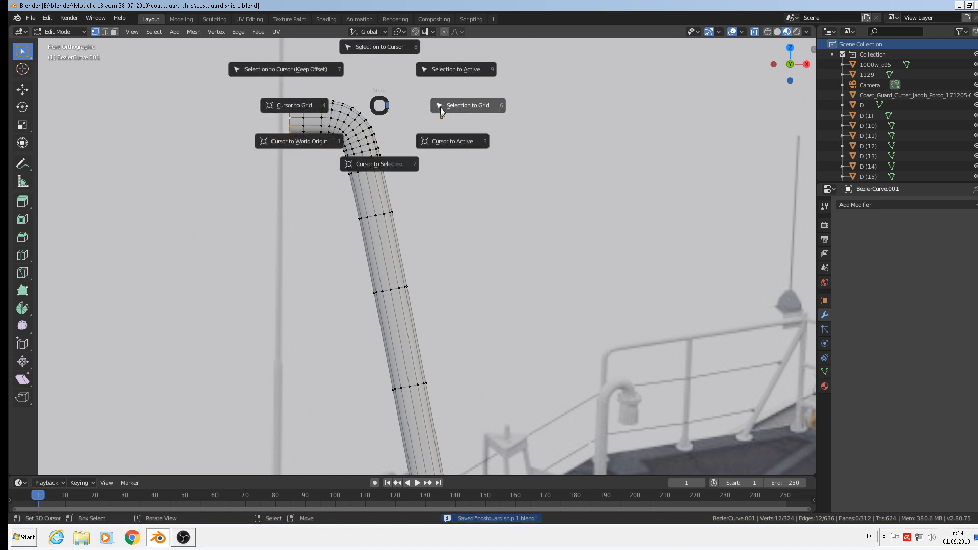
click(461, 142)
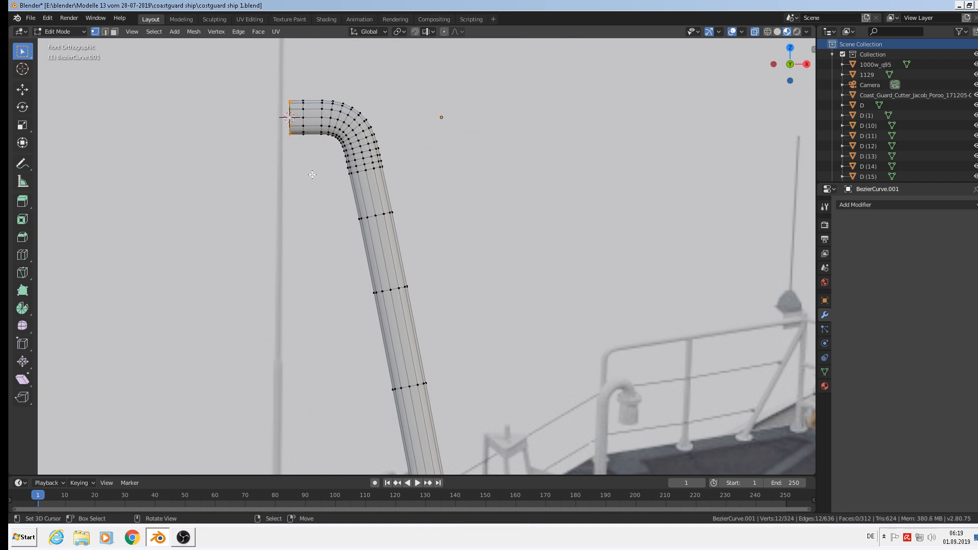
Return to Object Mode and set the tube's origin to the 3D cursor
key(Tab)
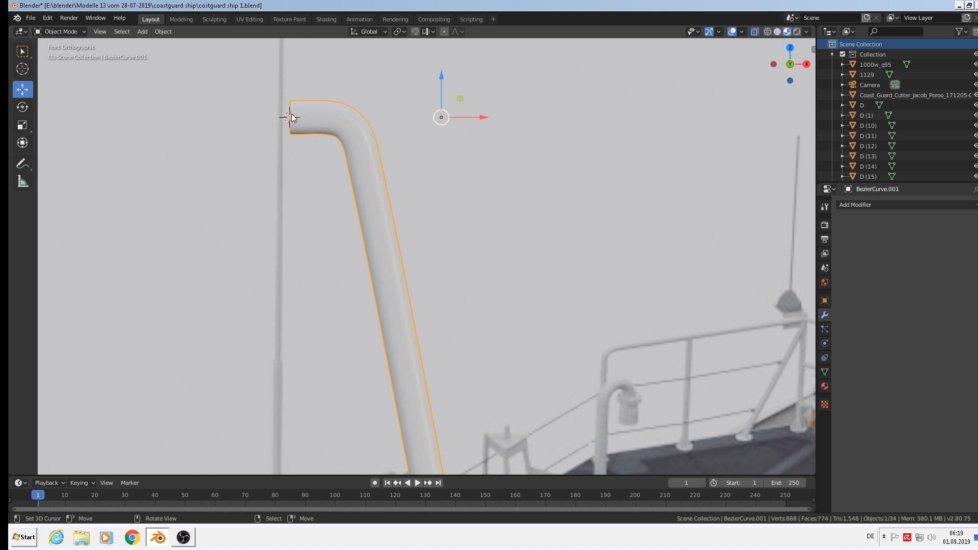
click(170, 32)
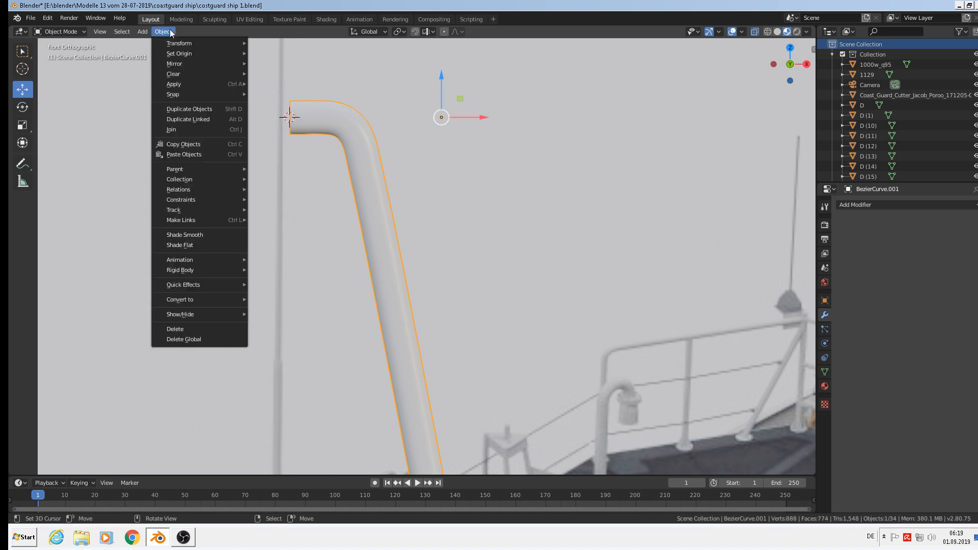
mouse_move(180, 54)
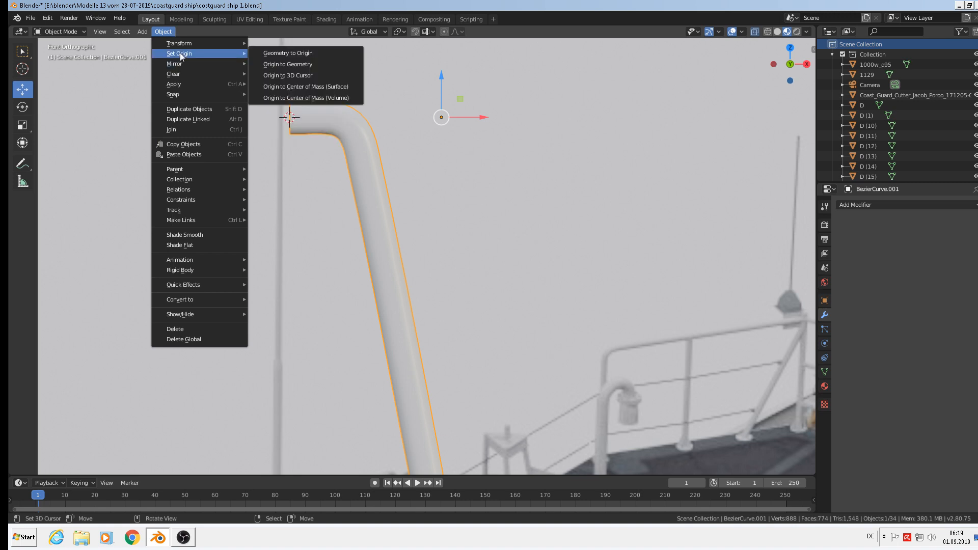
click(295, 77)
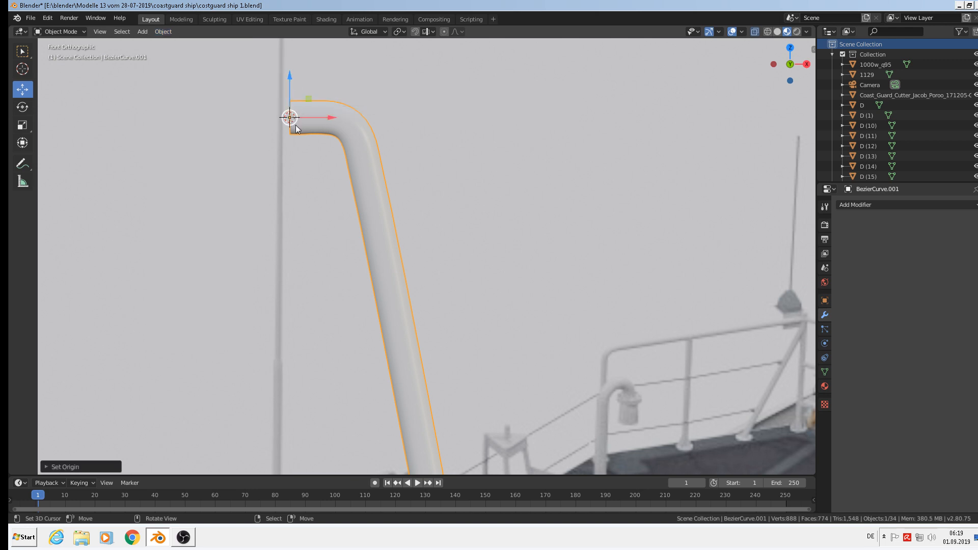
Add a Mirror modifier on the X axis to complete the tube as an A-shaped frame
scroll(371, 153, down, 5)
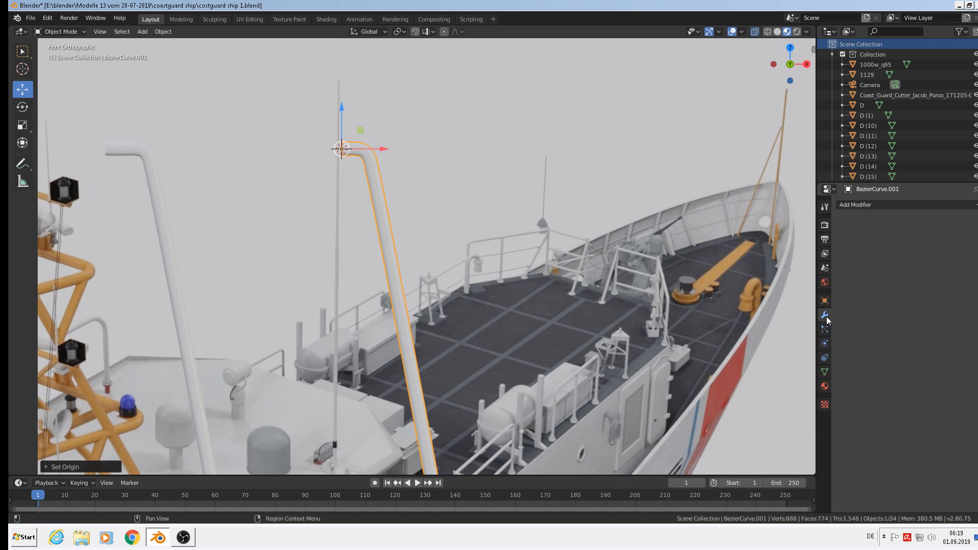
click(866, 206)
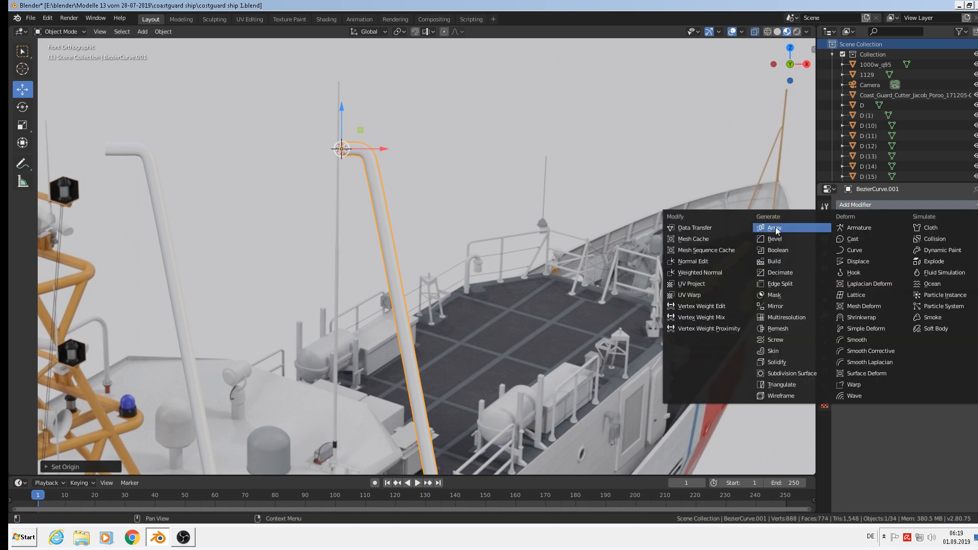
click(775, 306)
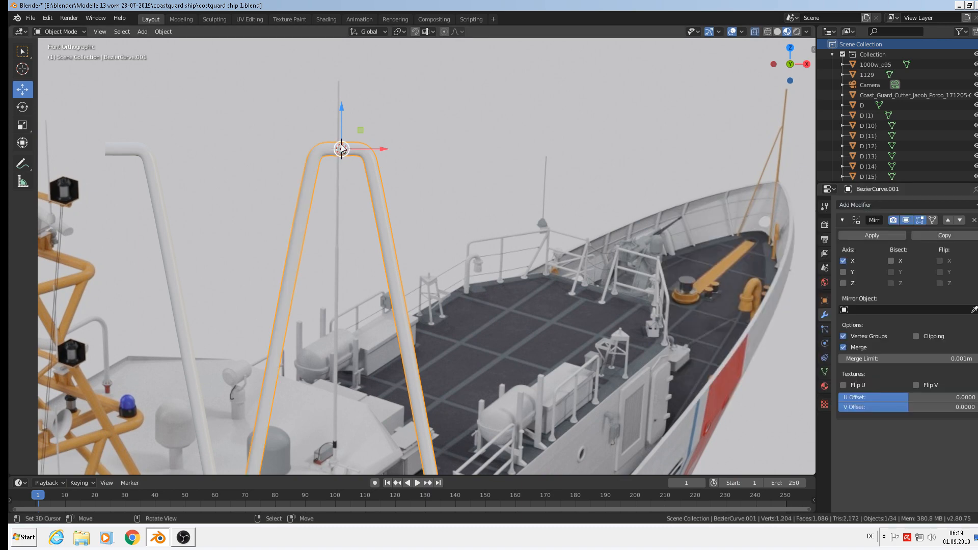
Move the mirrored tube frame along X, away from the 3D cursor toward the bow in the reference image
scroll(376, 176, down, 3)
key(Tab)
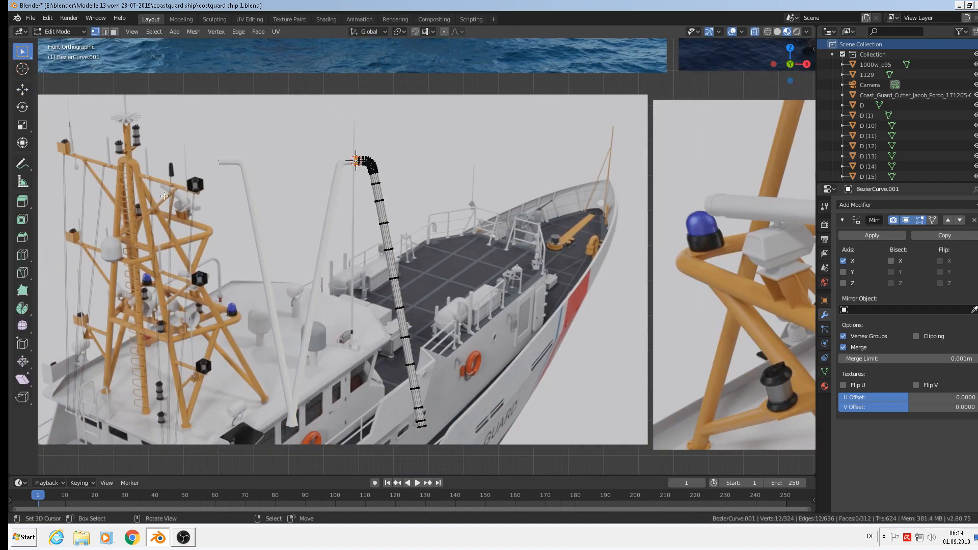
key(Tab)
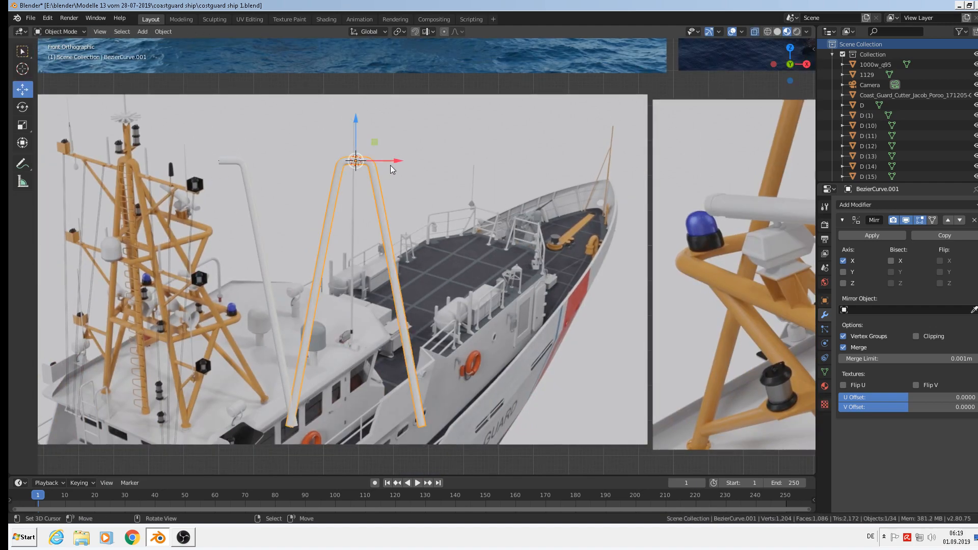
drag(390, 165, 450, 165)
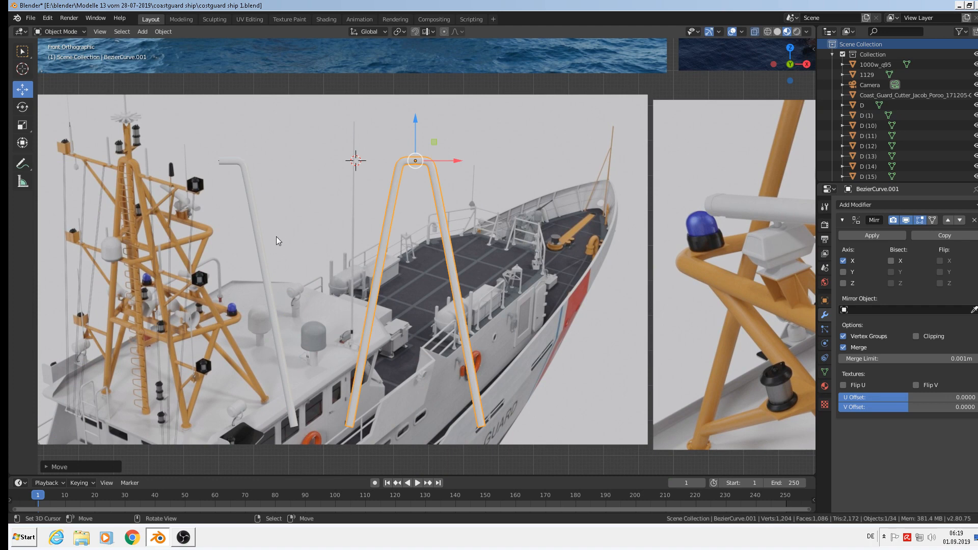
Collapse the existing collection and create a new scene collection named "top rada system"
click(257, 233)
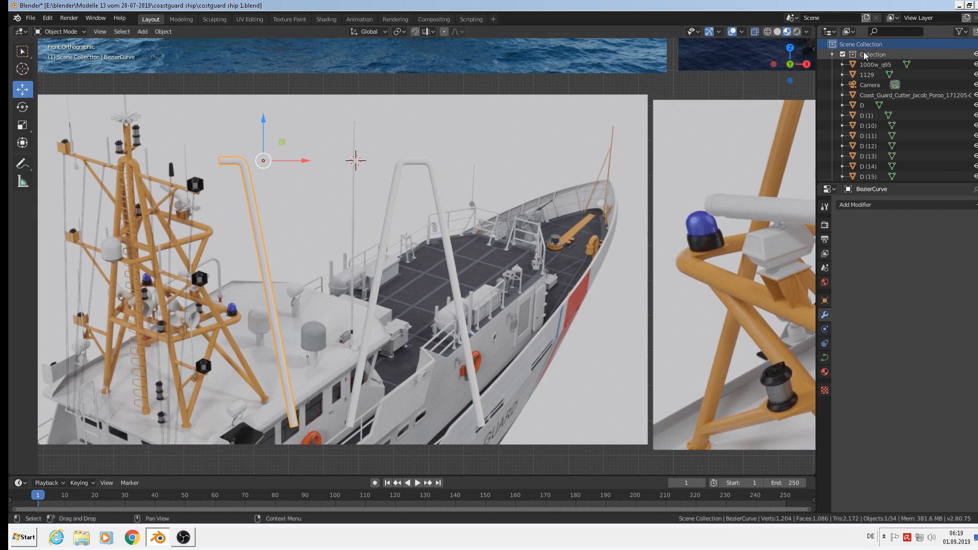
click(833, 54)
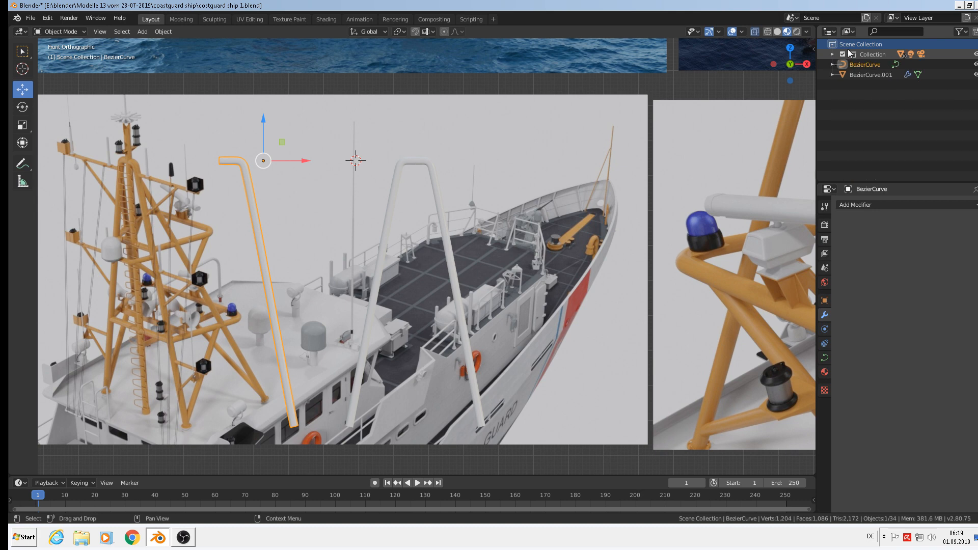
right_click(852, 46)
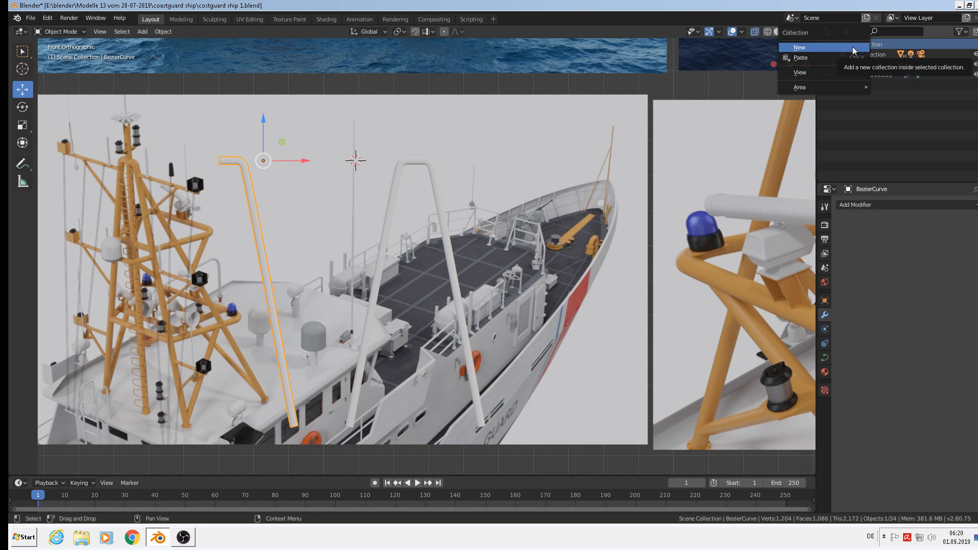
click(852, 47)
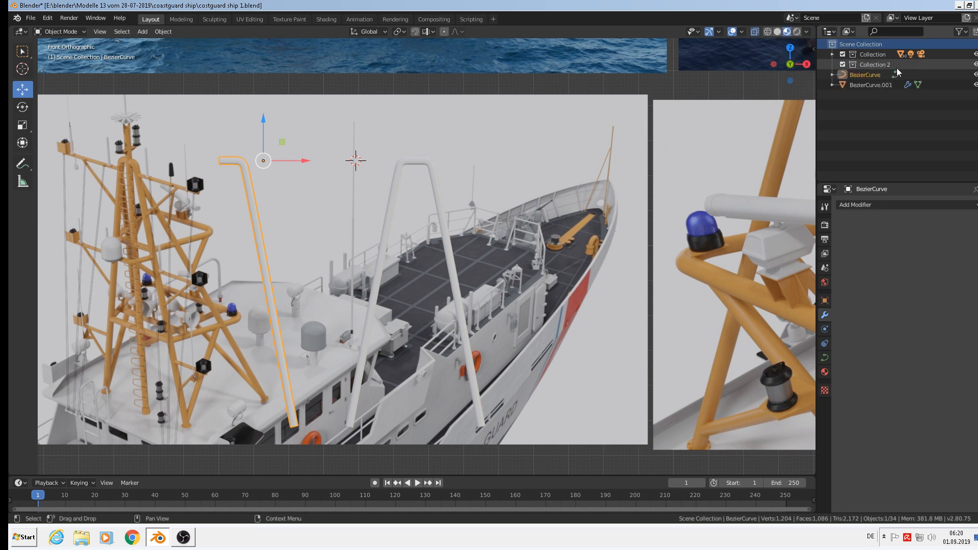
double_click(862, 64)
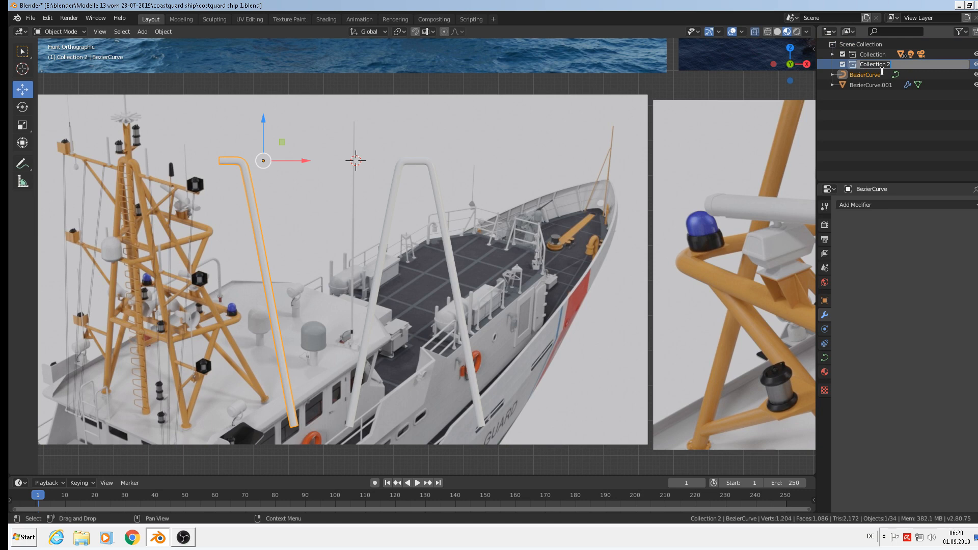
key(BackSpace)
text(top rada system)
key(Return)
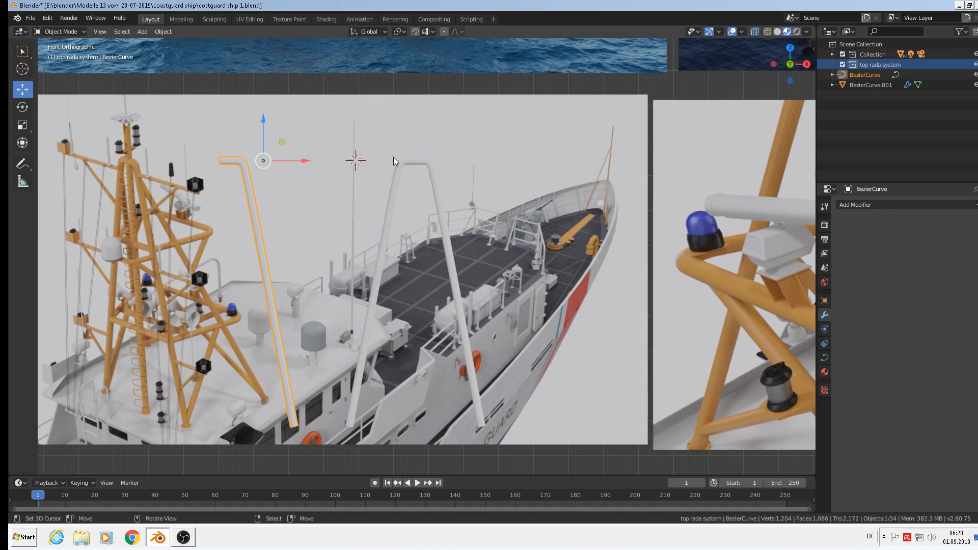
Move the original curve tube into the "top rada system" collection and hide that collection in the viewport
click(245, 166)
click(245, 166)
key(m)
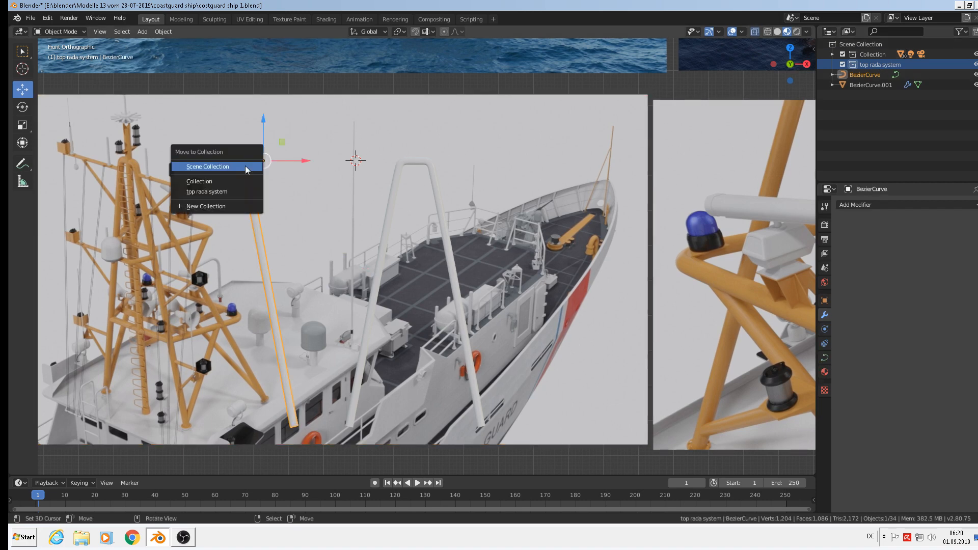
click(222, 193)
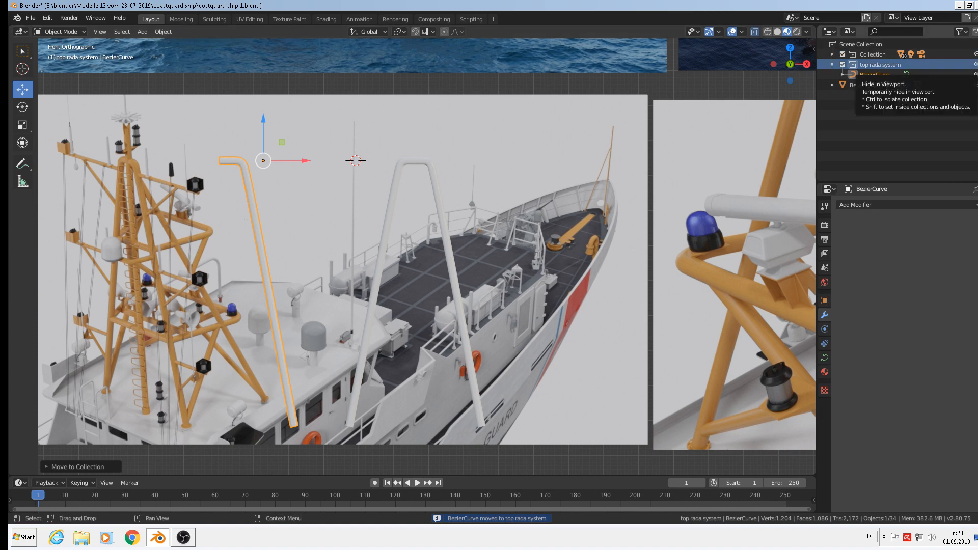
click(975, 64)
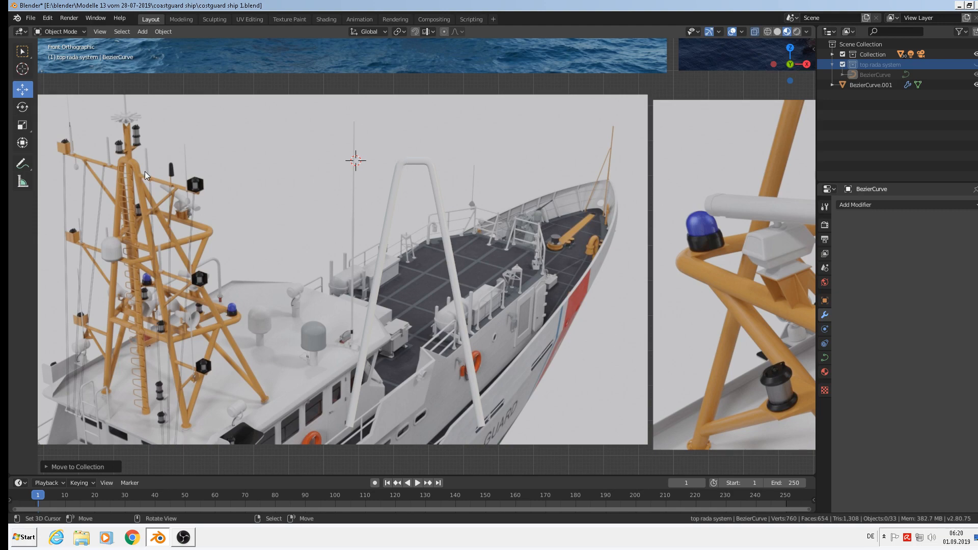
Compare the frame with the reference mast and open the mirrored frame in Edit Mode at its top crossbar
scroll(147, 172, up, 2)
shift+middle_drag(170, 179, 297, 147)
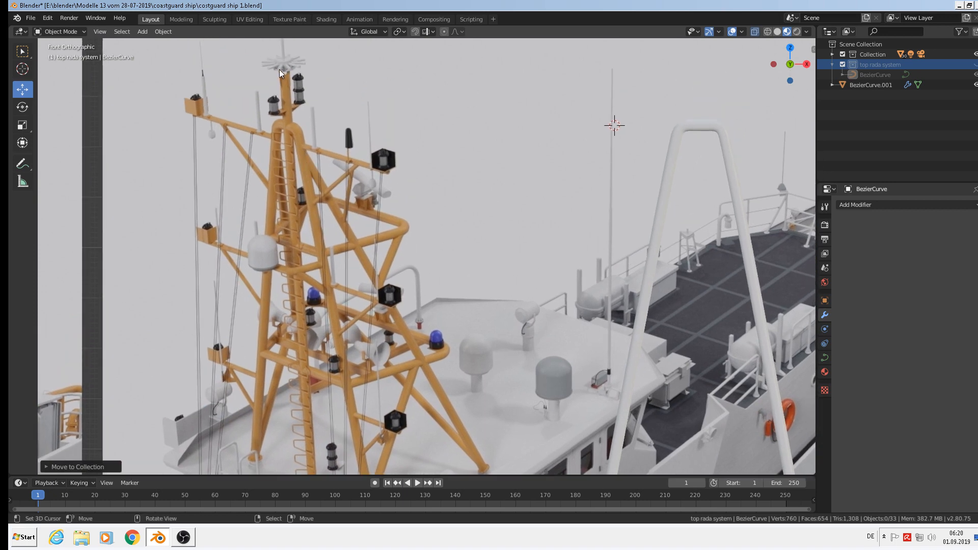
scroll(357, 362, down, 3)
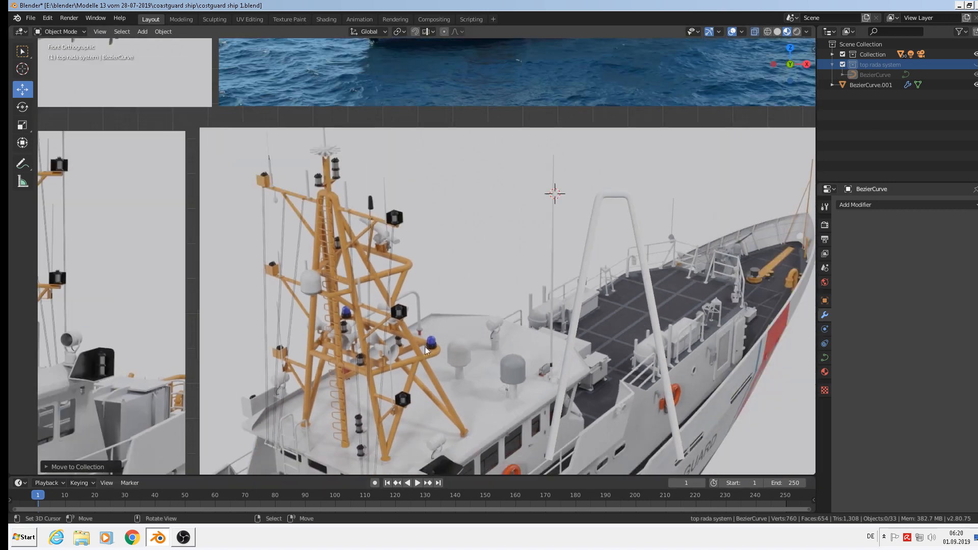
shift+middle_drag(479, 280, 324, 249)
scroll(454, 168, up, 3)
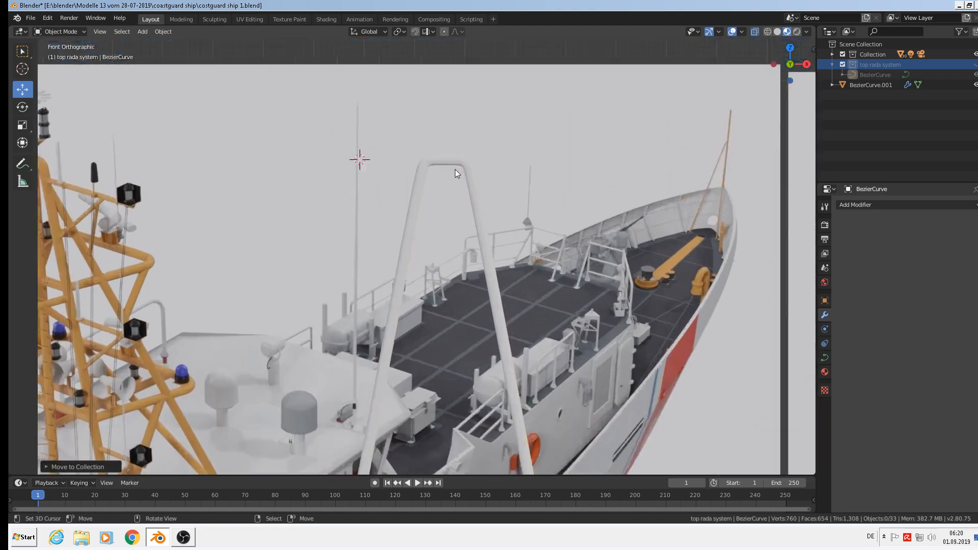
click(448, 160)
key(Tab)
scroll(443, 150, up, 3)
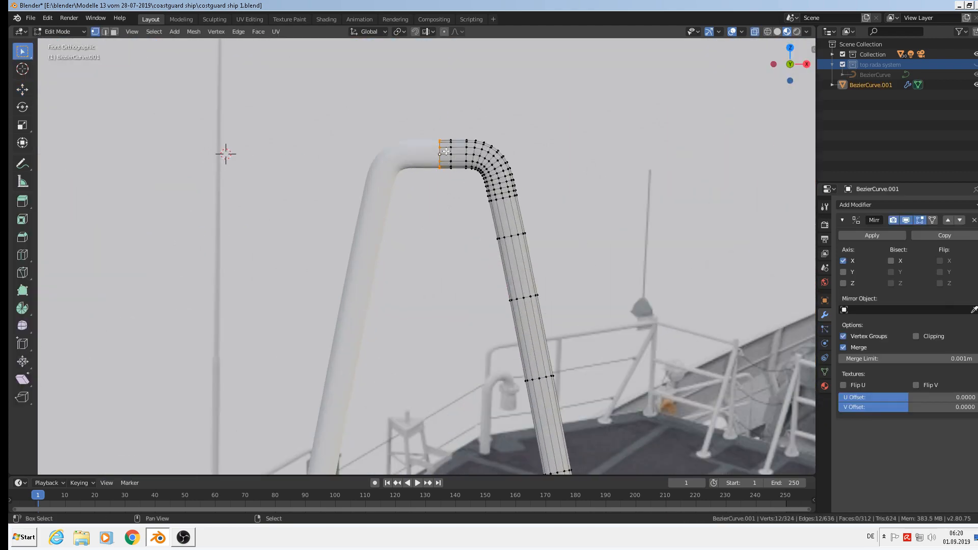
Duplicate the vertex ring at the crossbar's open end and raise the copy about 0.039 m along Z
key(shift+d)
right_click(446, 151)
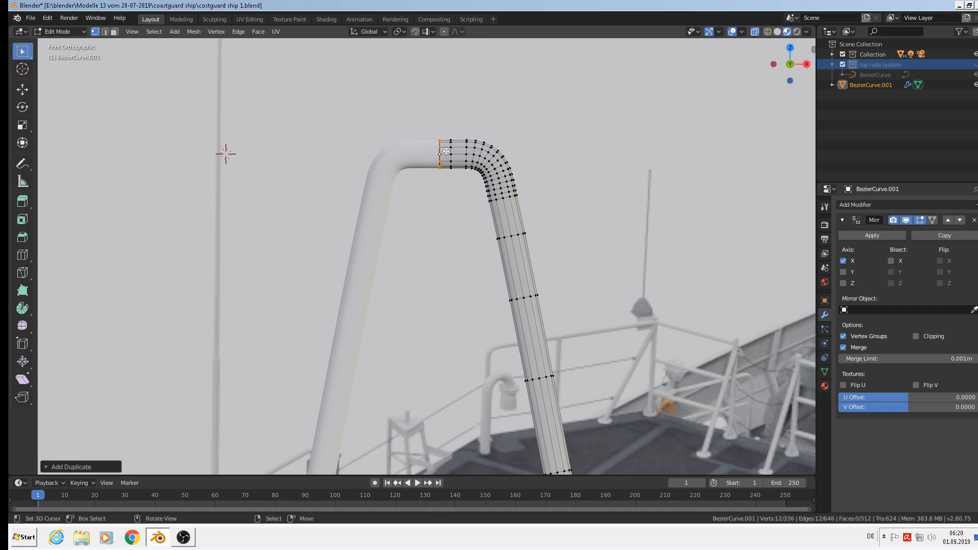
key(g)
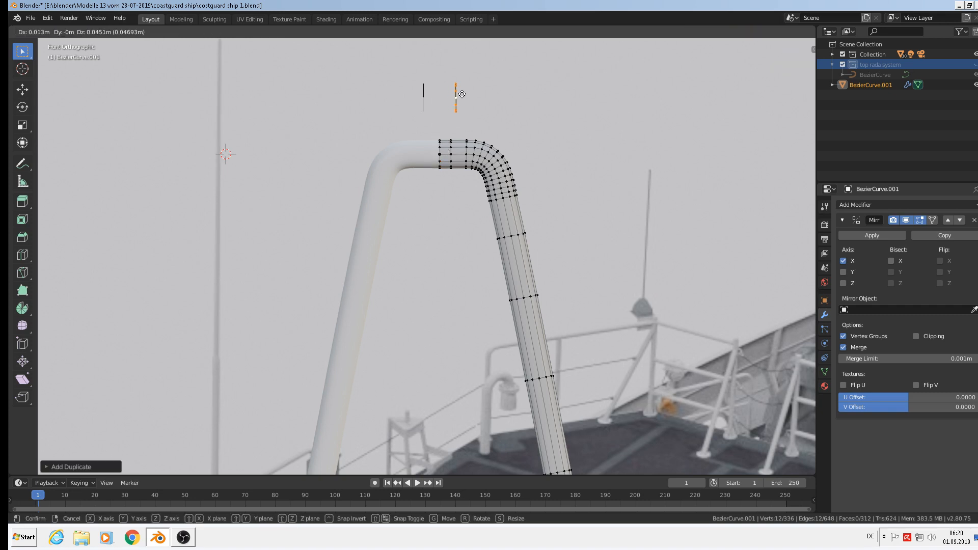
right_click(450, 99)
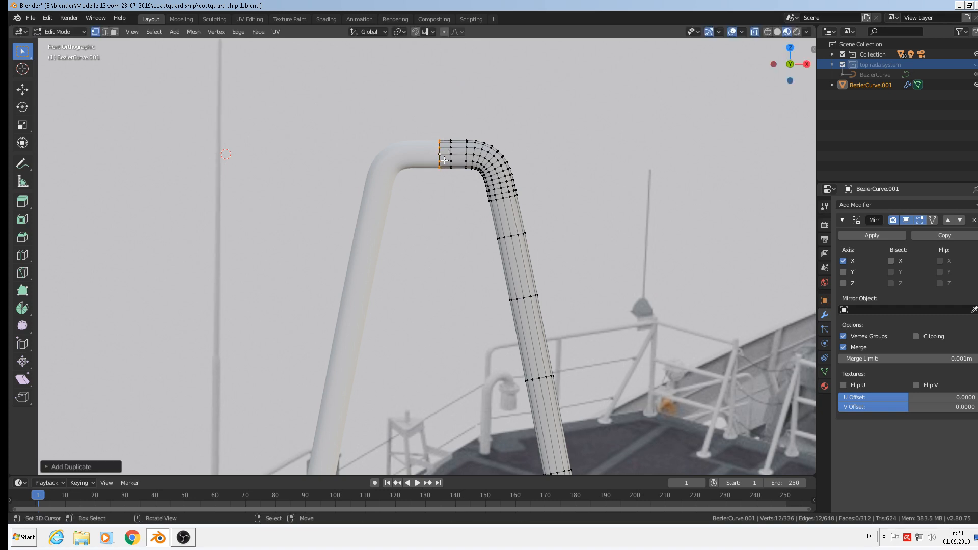
key(g)
key(z)
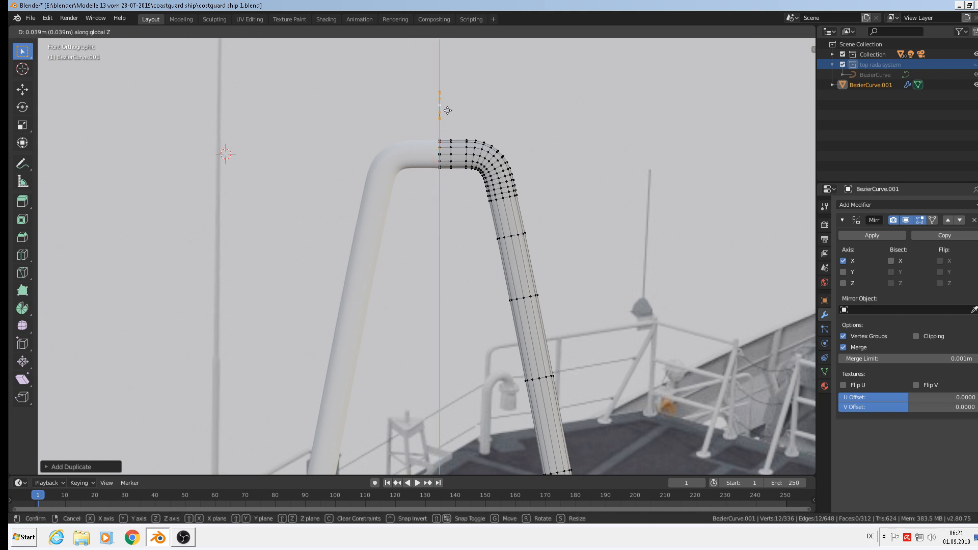
click(493, 123)
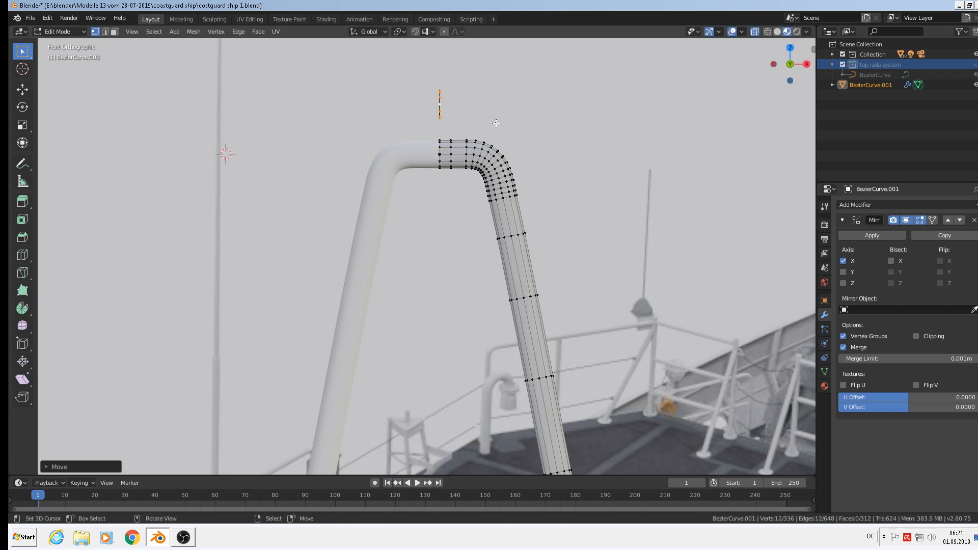
Rotate the duplicated ring 90° about Y so it lies flat, and raise it further above the crossbar along Z
key(r)
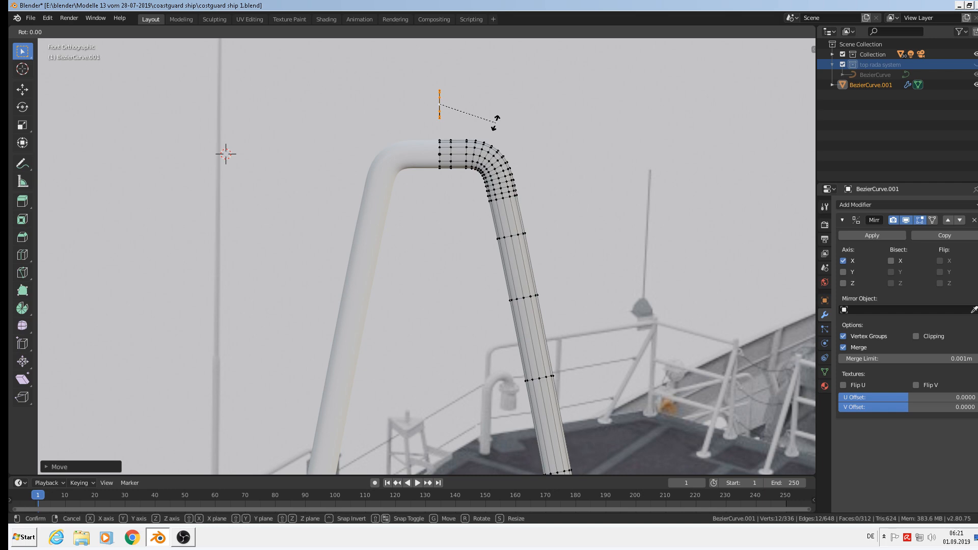
text(y90)
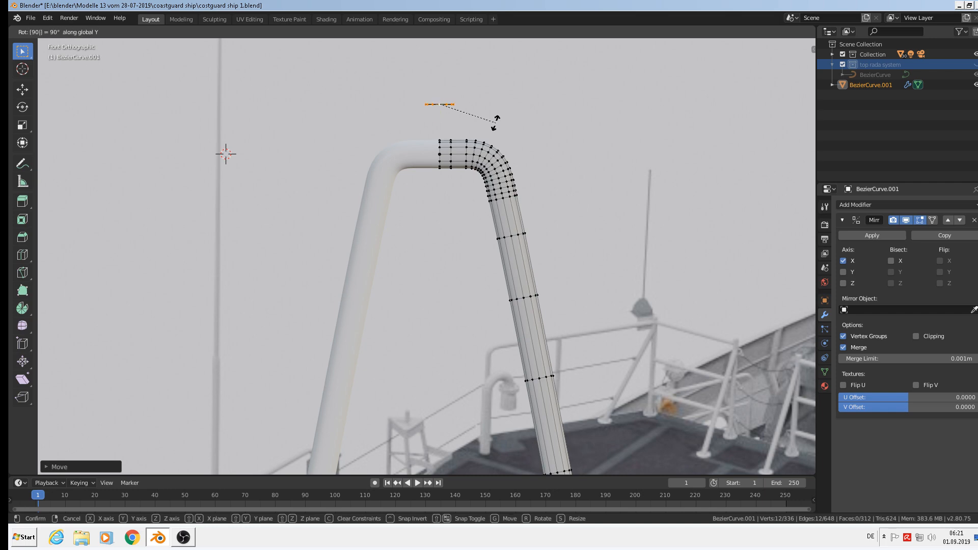
key(Return)
scroll(473, 150, down, 6)
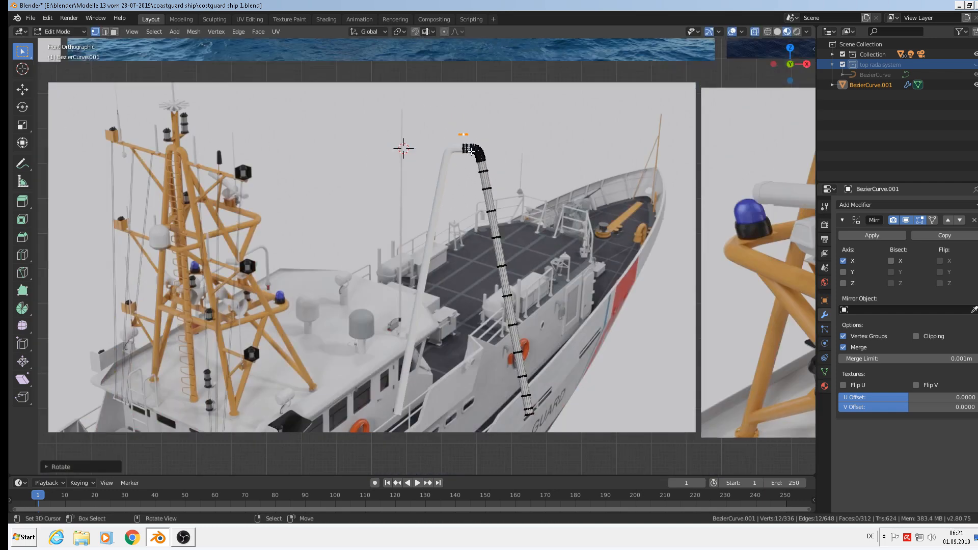
key(g)
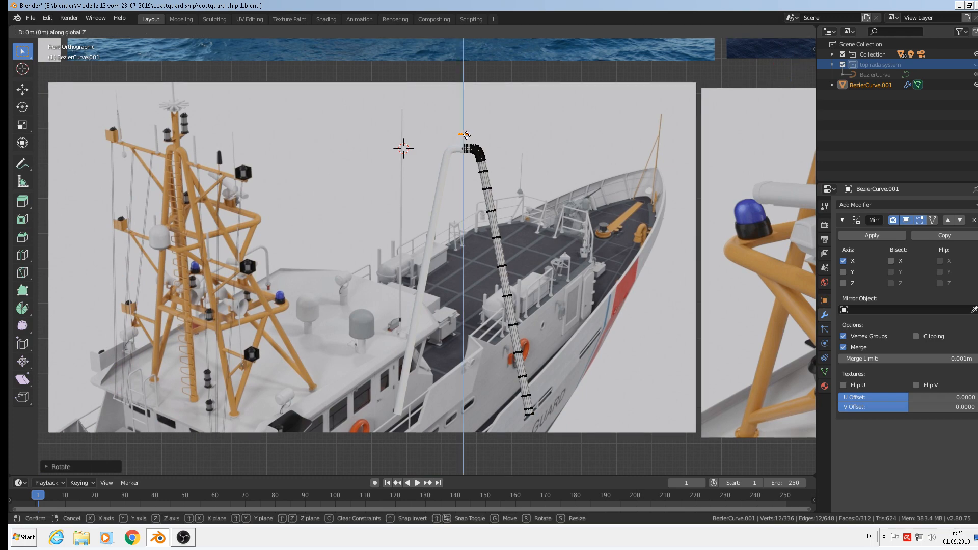
key(z)
click(471, 109)
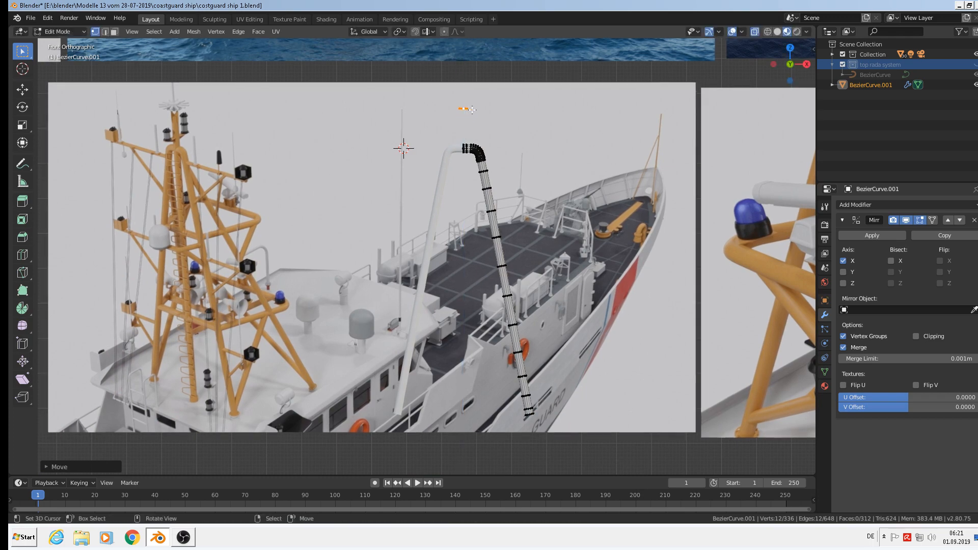
Extrude the ring about 0.875 m straight down to the level of the frame's feet and leave Edit Mode
scroll(472, 123, down, 4)
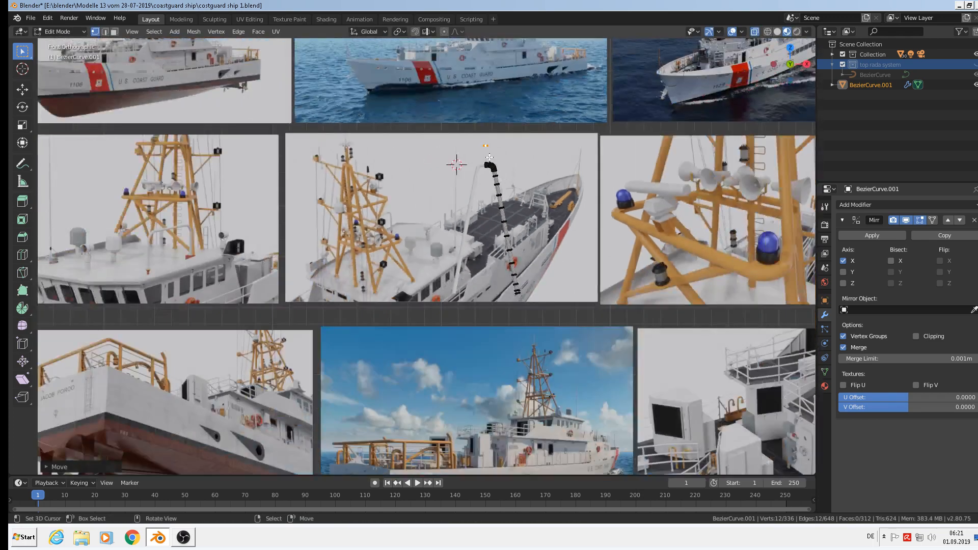
key(g)
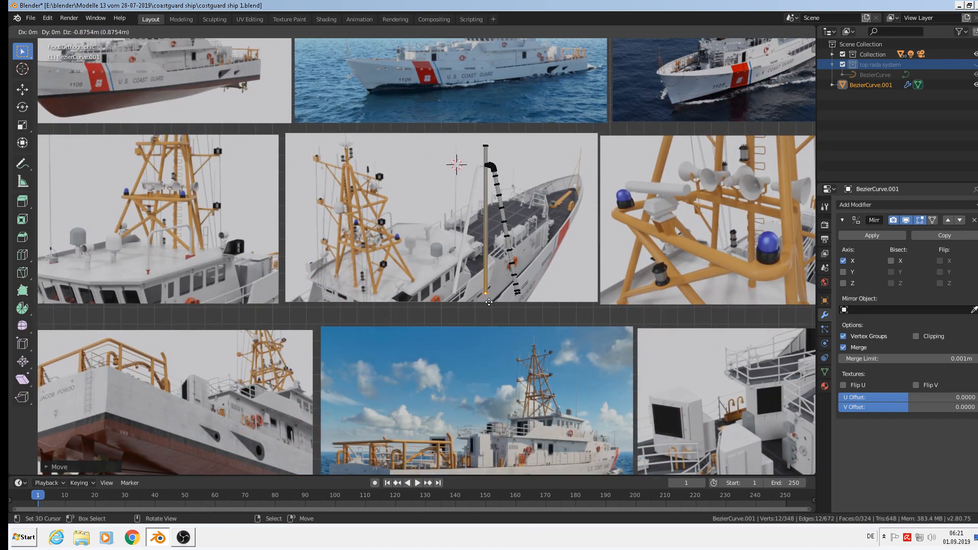
click(489, 302)
scroll(484, 251, up, 5)
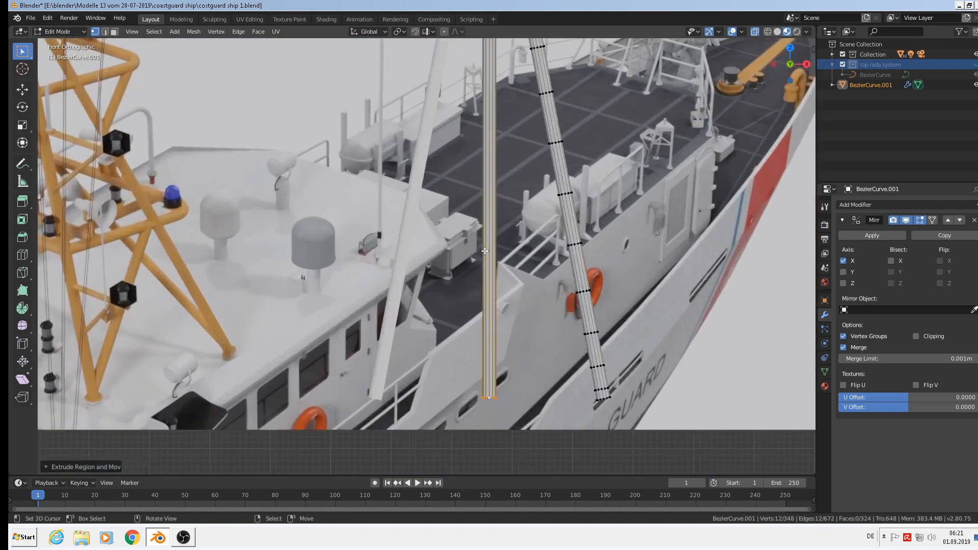
scroll(484, 251, down, 5)
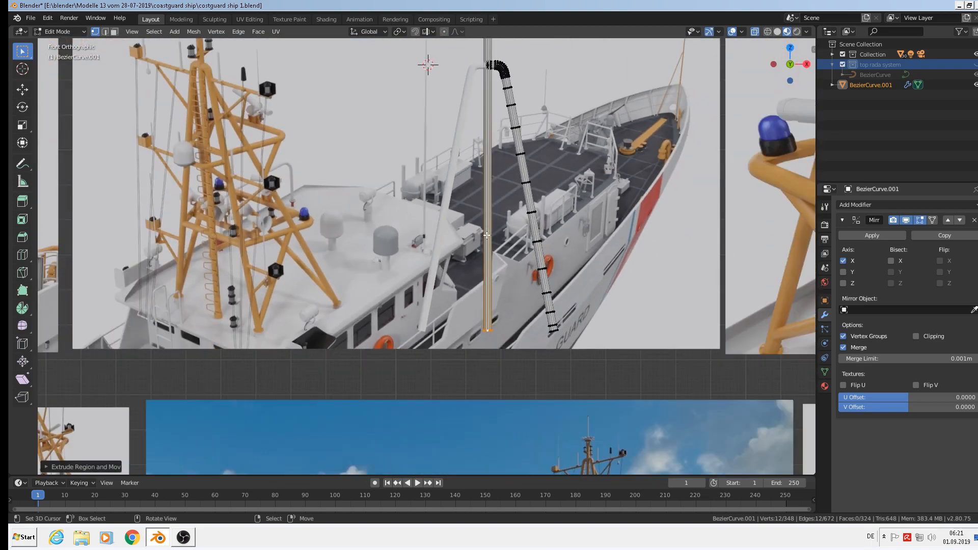
key(Tab)
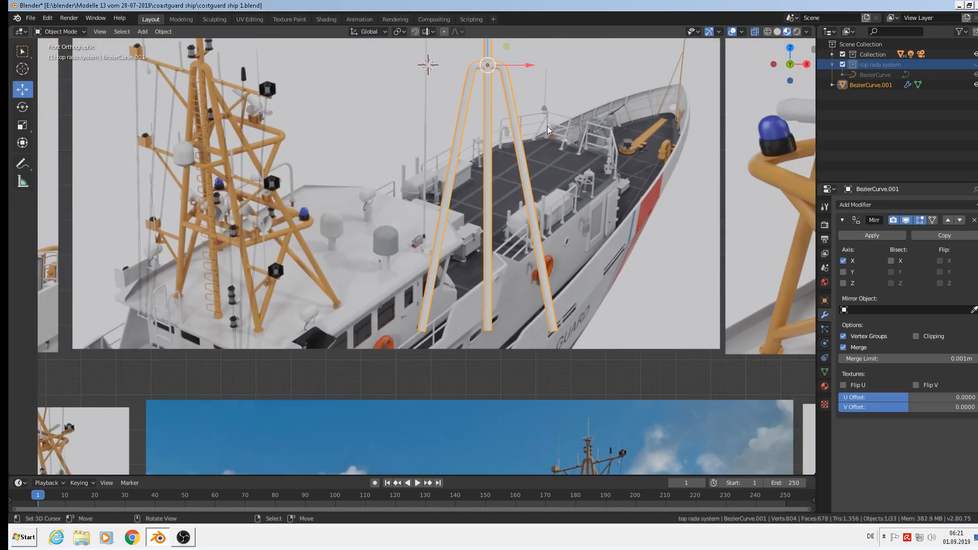
Select all linked geometry of the vertical centre tube and separate the selection from the frame into its own object
scroll(535, 228, up, 3)
middle_drag(496, 189, 481, 169)
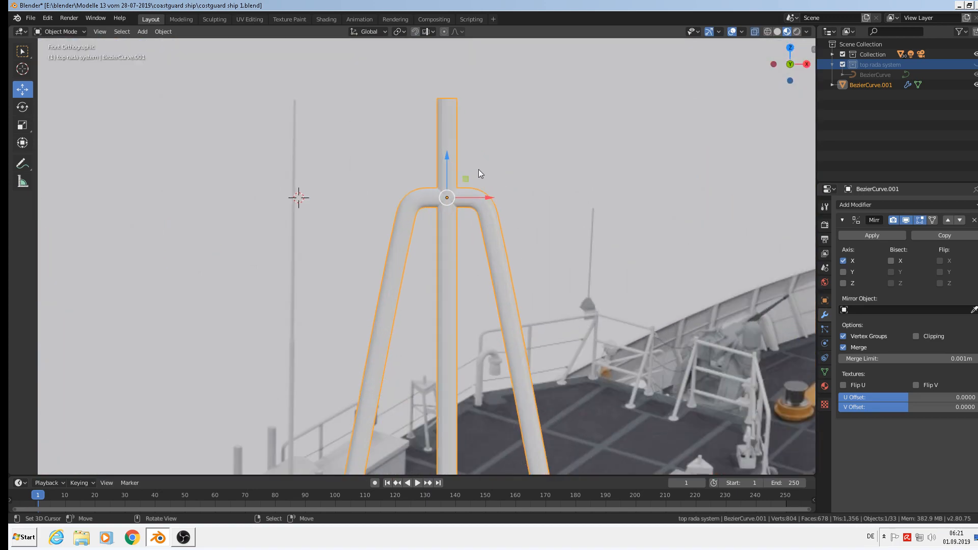
scroll(478, 169, up, 4)
middle_drag(423, 193, 435, 120)
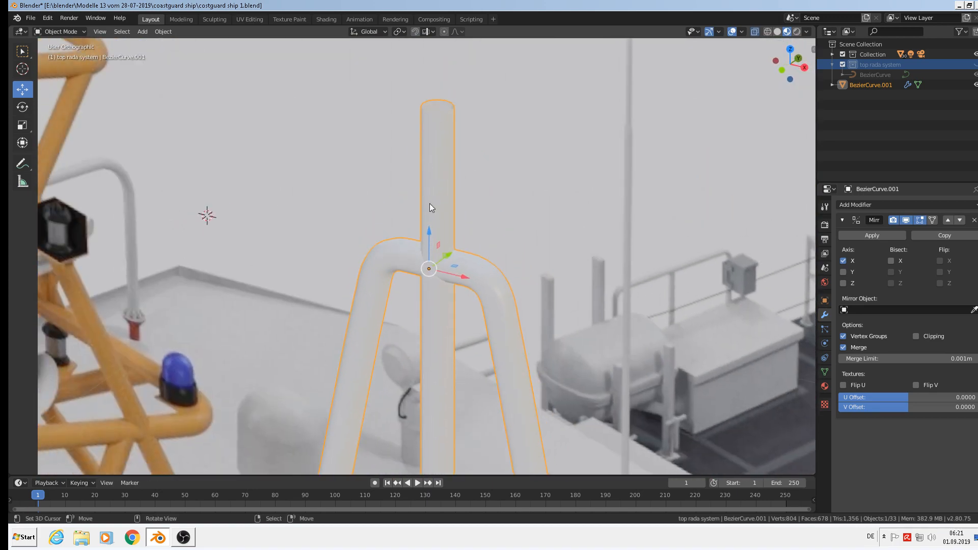
key(Tab)
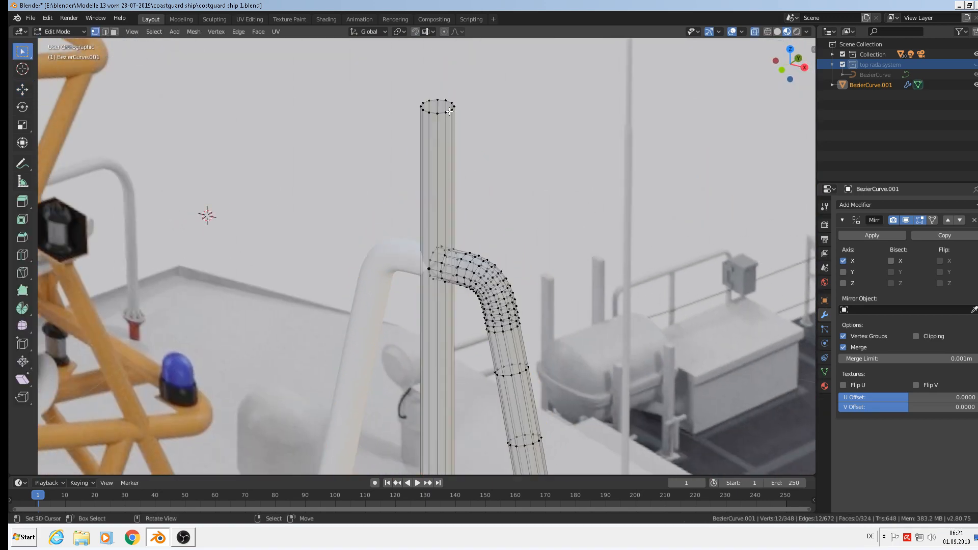
key(l)
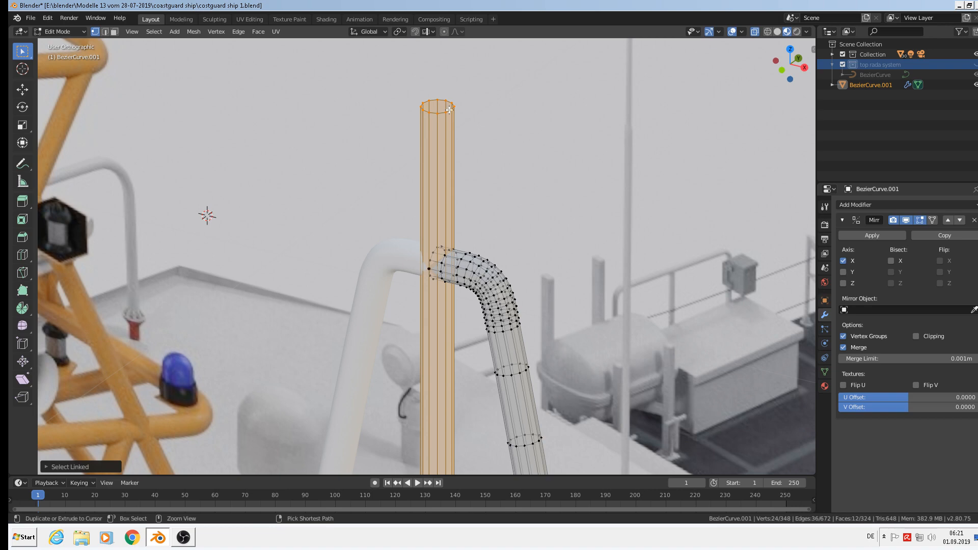
key(ctrl+p)
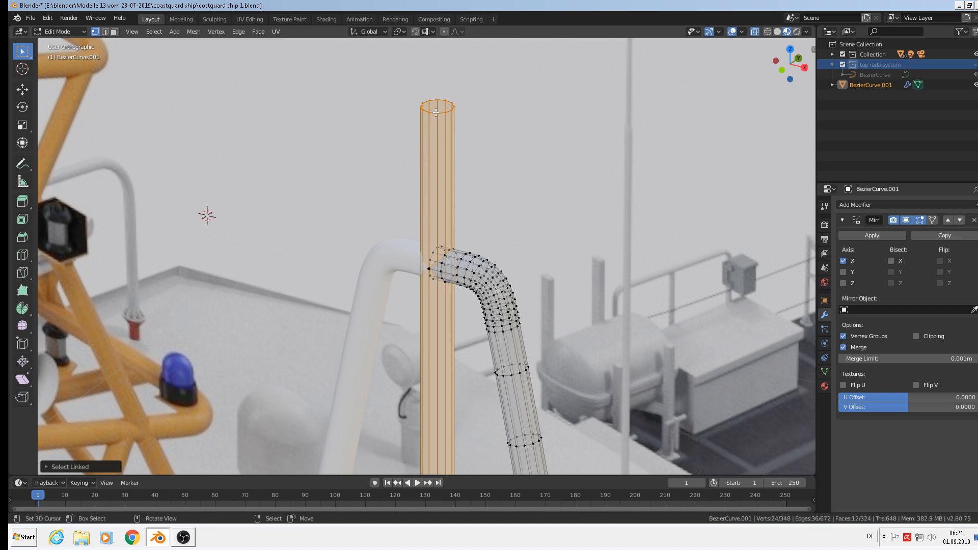
click(258, 32)
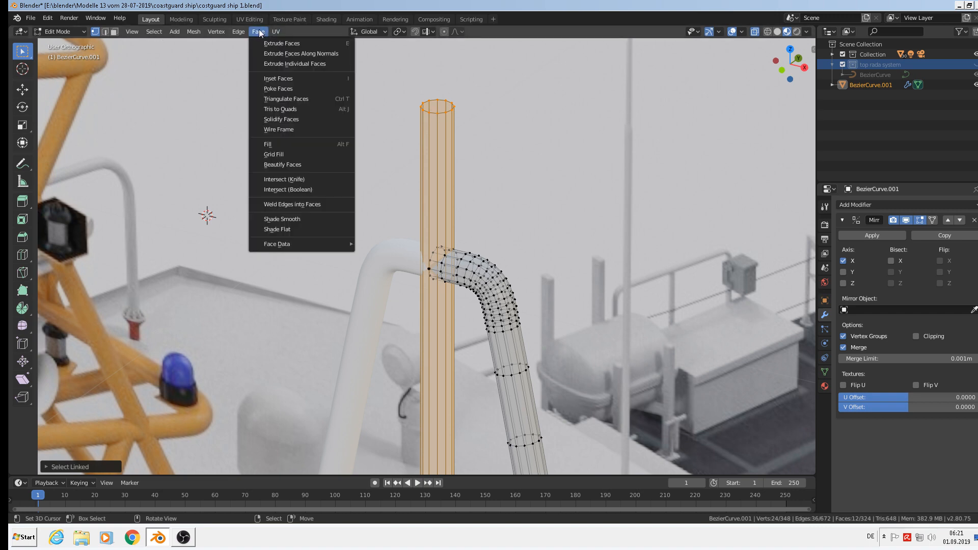
mouse_move(195, 33)
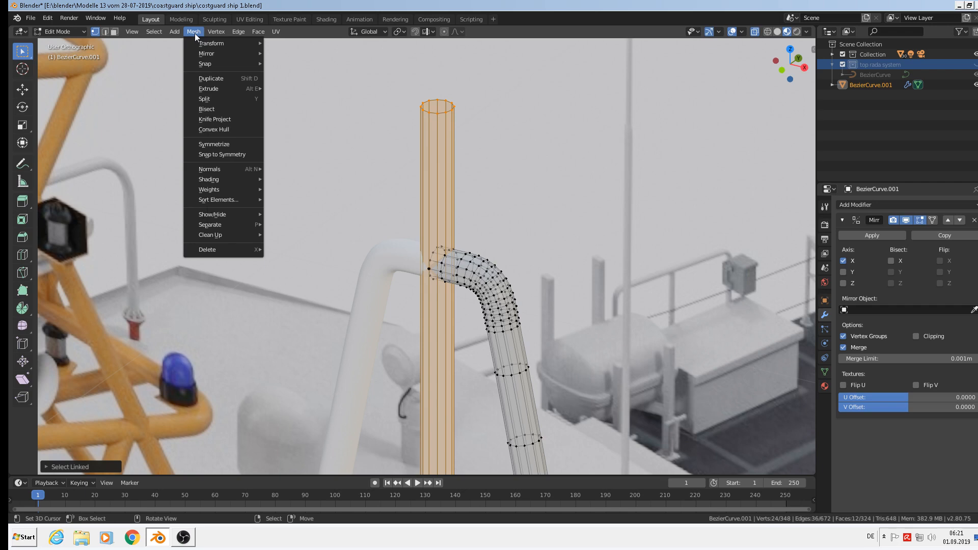
mouse_move(226, 227)
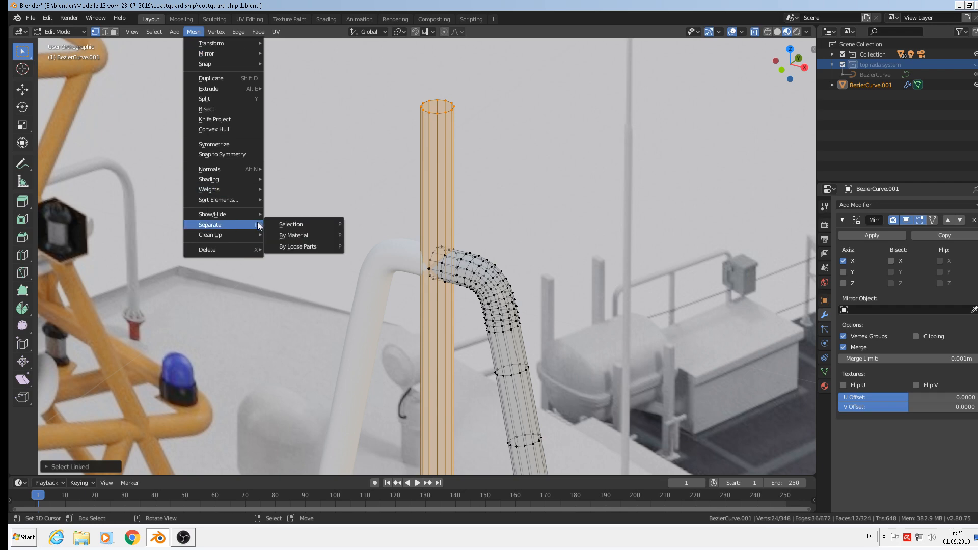
click(291, 224)
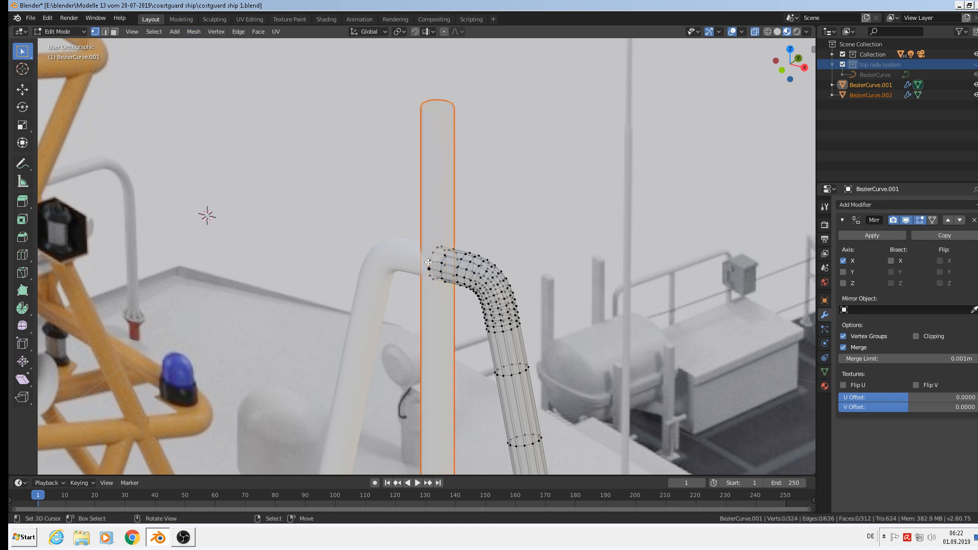
key(Tab)
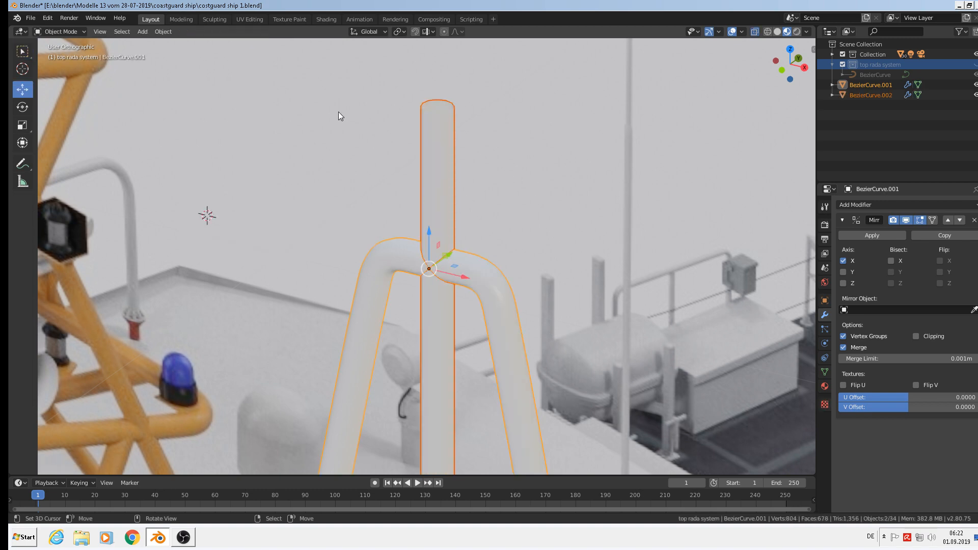
Select the separated centre tube on its own and apply Shade Smooth to it
click(437, 174)
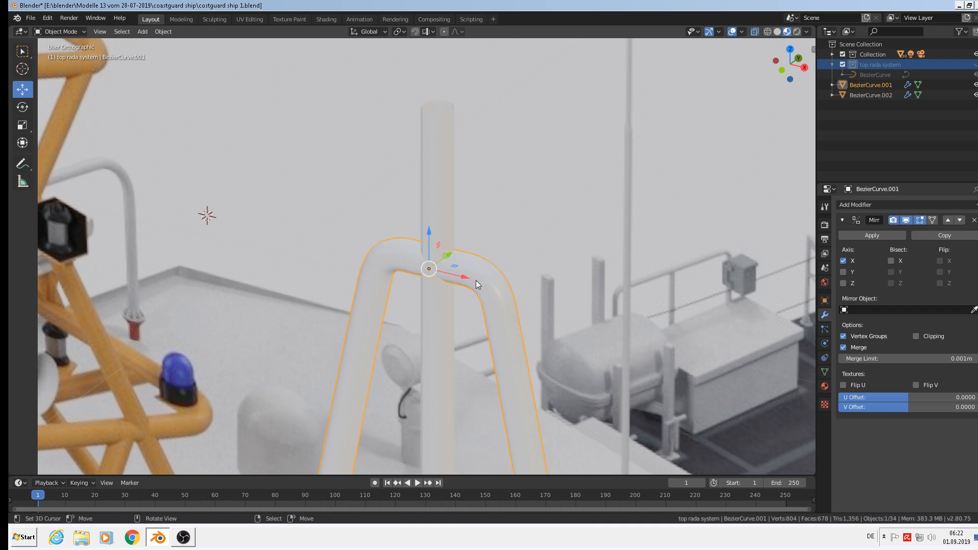
scroll(478, 243, down, 4)
middle_drag(480, 237, 550, 234)
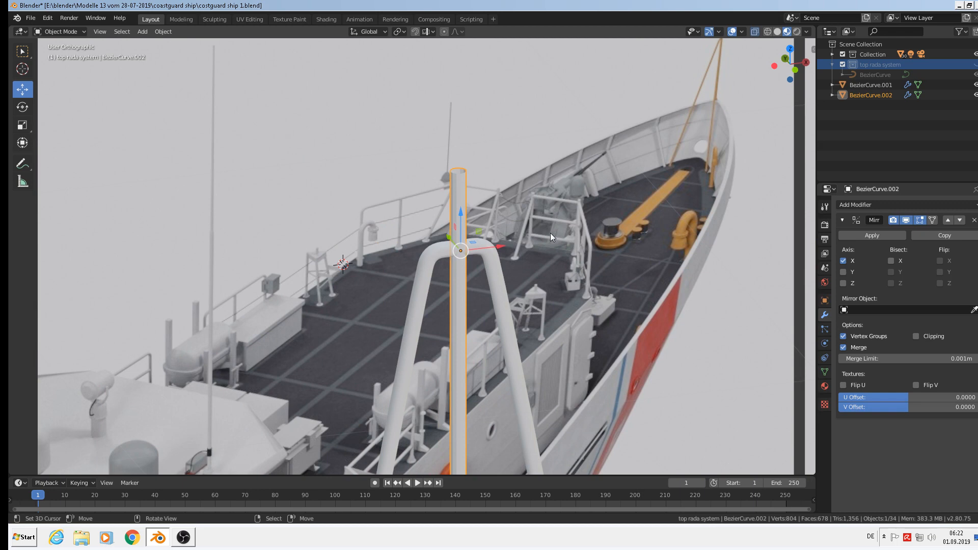
scroll(550, 233, up, 3)
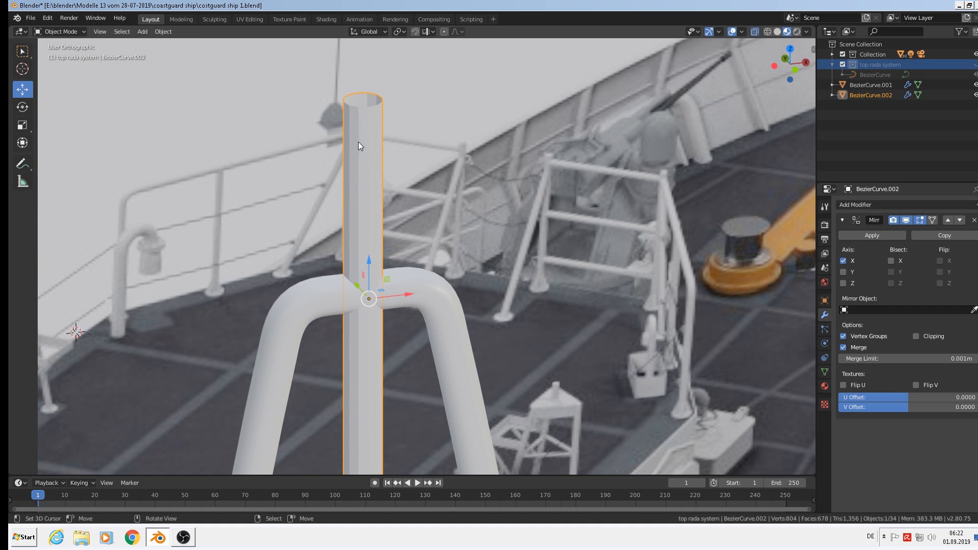
click(163, 32)
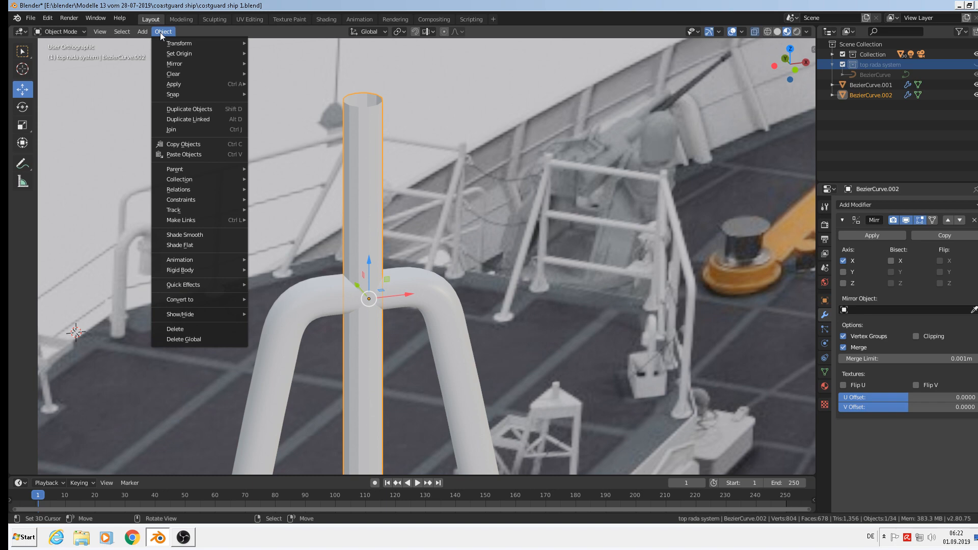
click(195, 234)
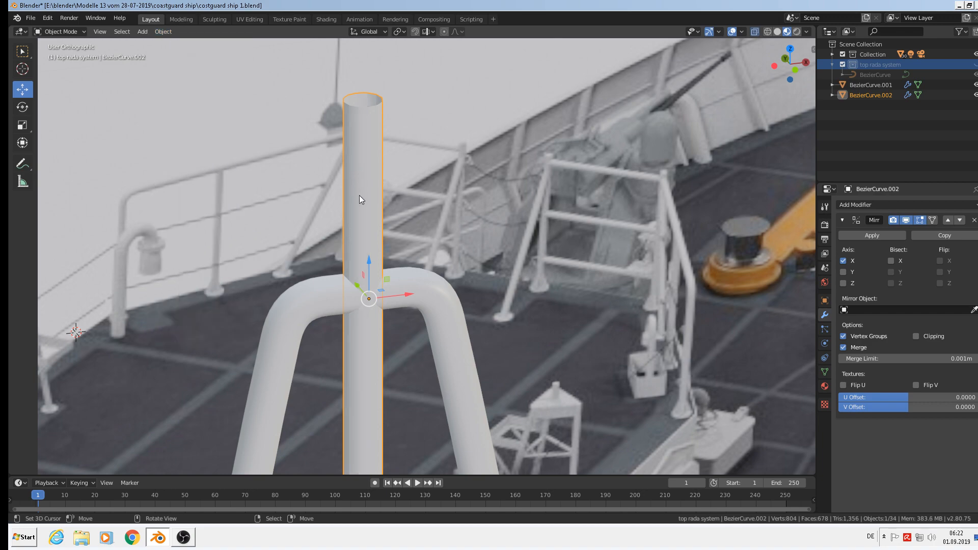
Place the 3D cursor beside the bent corner of the reference mast's upper side tube and switch to the Modeling workspace
scroll(360, 199, down, 8)
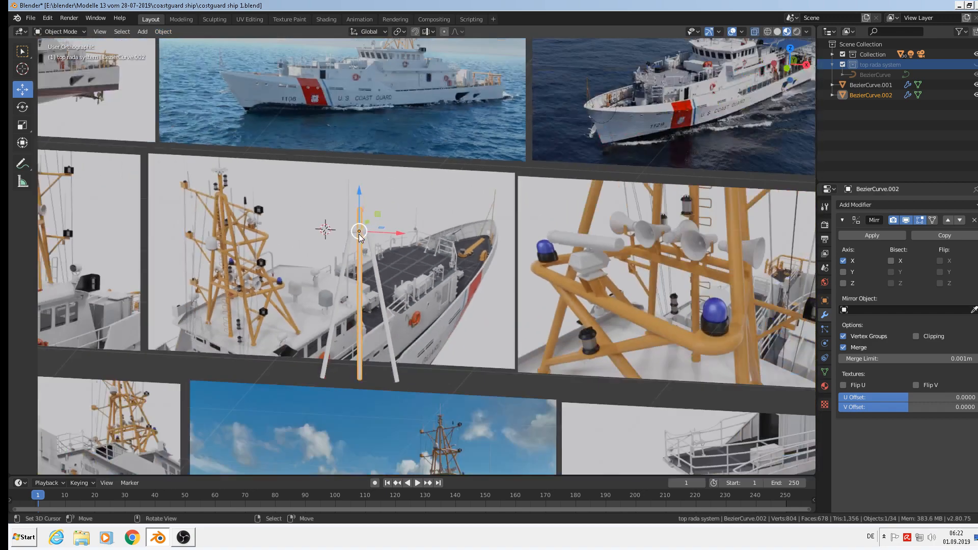
scroll(306, 219, up, 5)
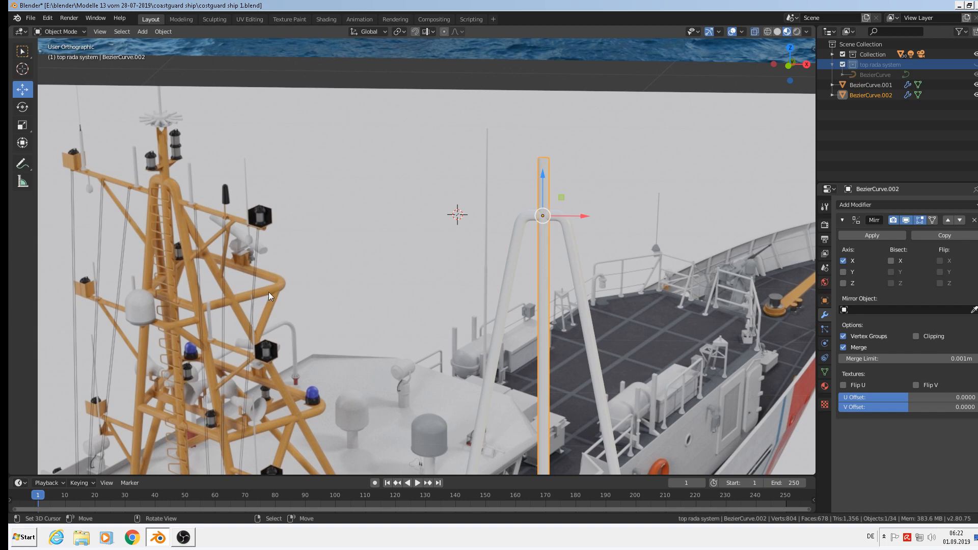
scroll(265, 288, up, 4)
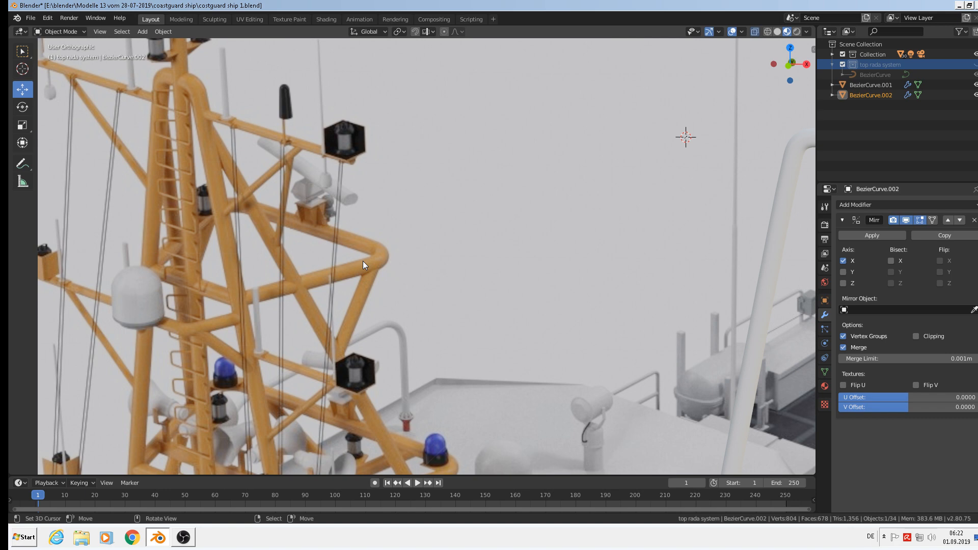
click(396, 255)
click(145, 31)
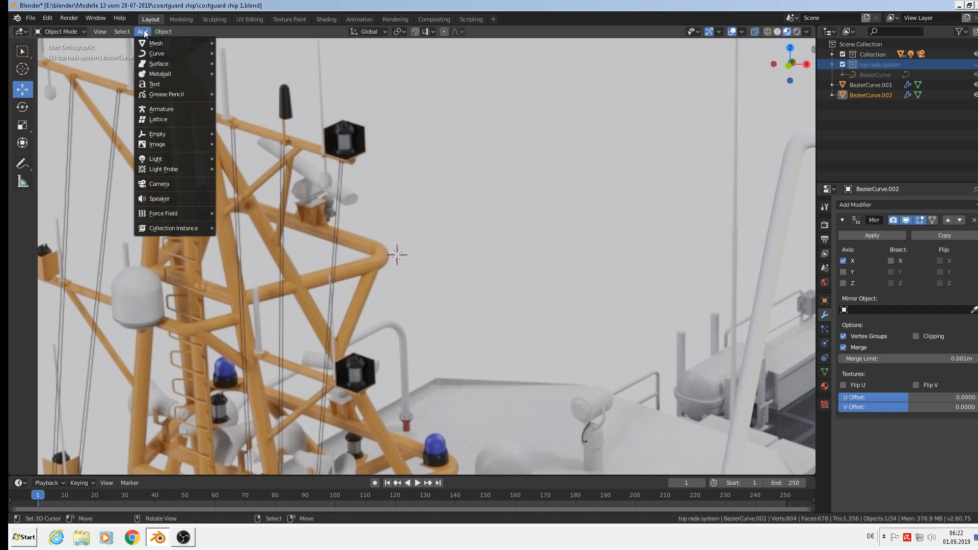
click(186, 20)
click(186, 20)
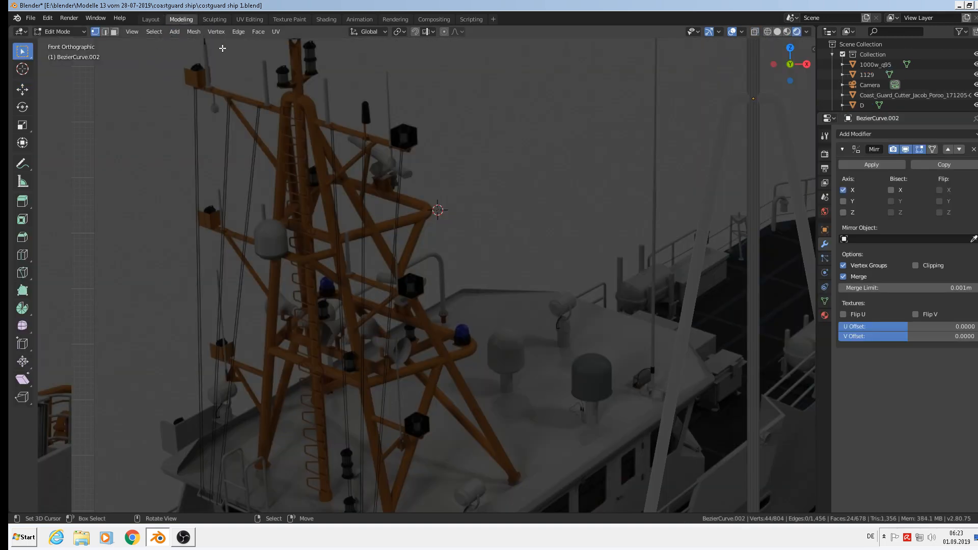
Try to add a torus at the 3D cursor inside the centre tube's mesh while in Edit Mode
click(175, 32)
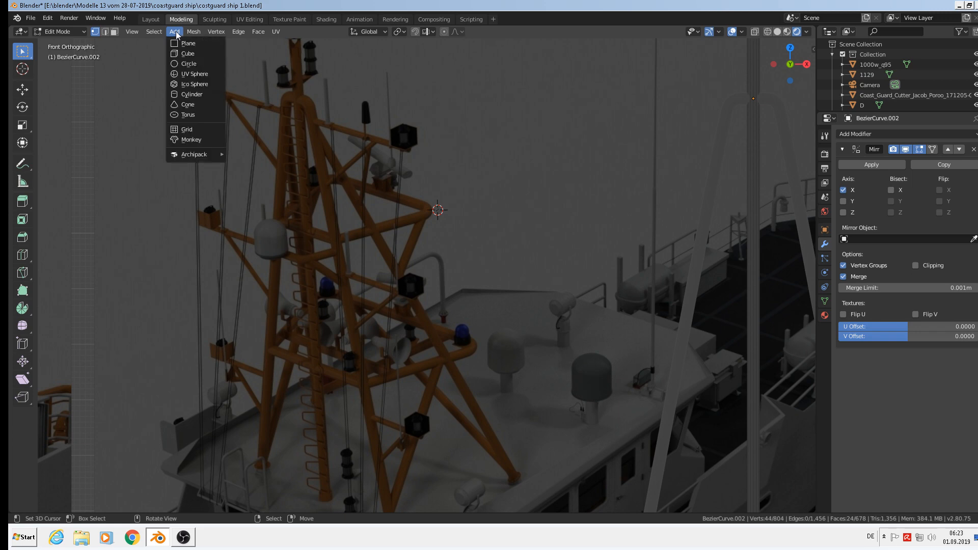
click(189, 116)
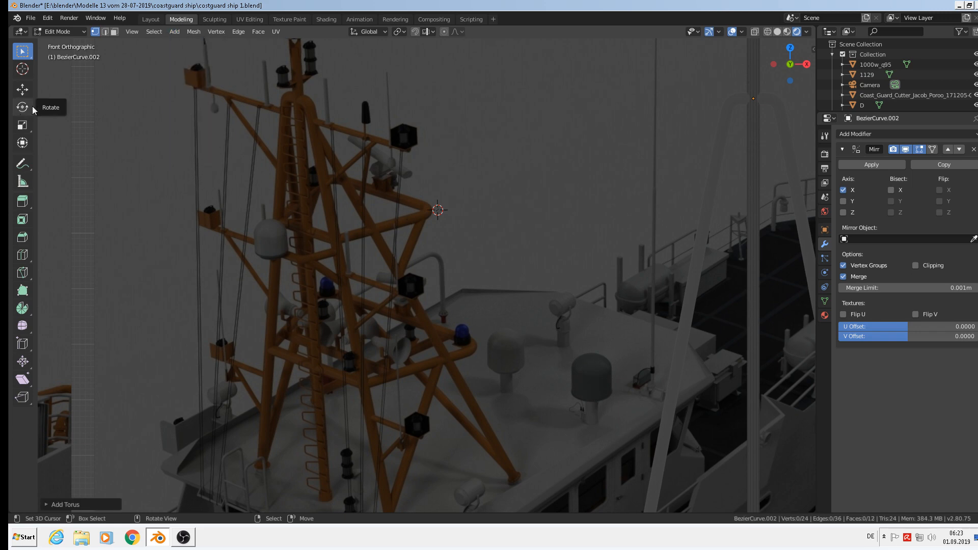
scroll(326, 212, down, 6)
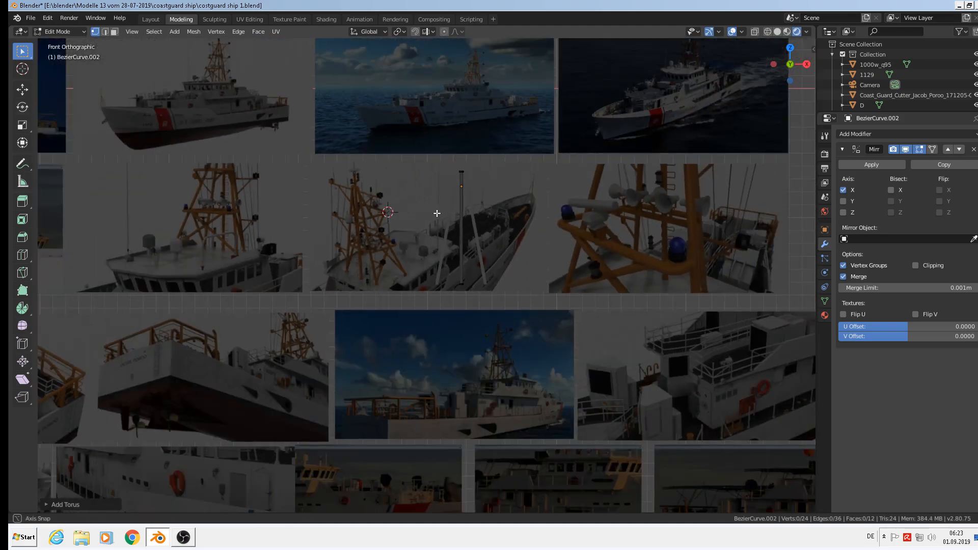
middle_drag(436, 213, 351, 227)
click(22, 90)
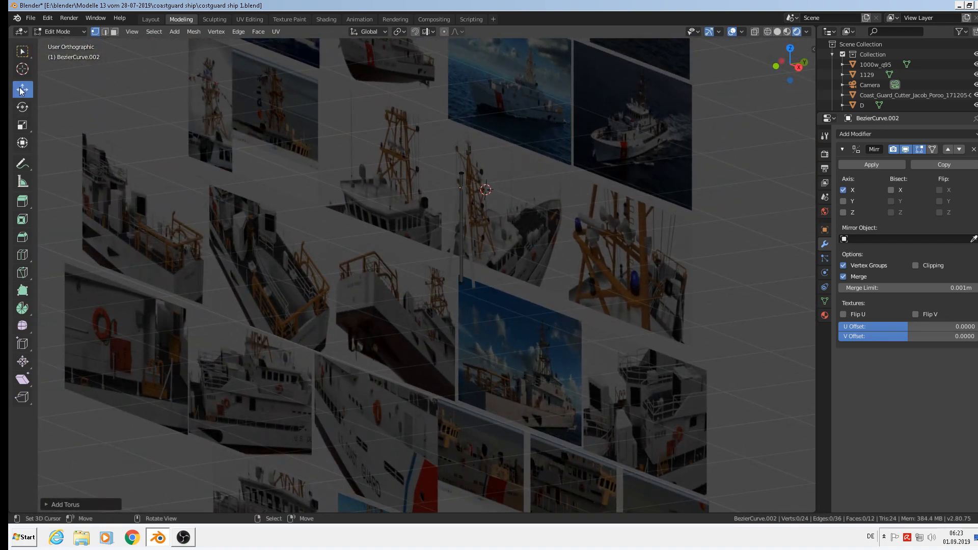
scroll(338, 206, down, 3)
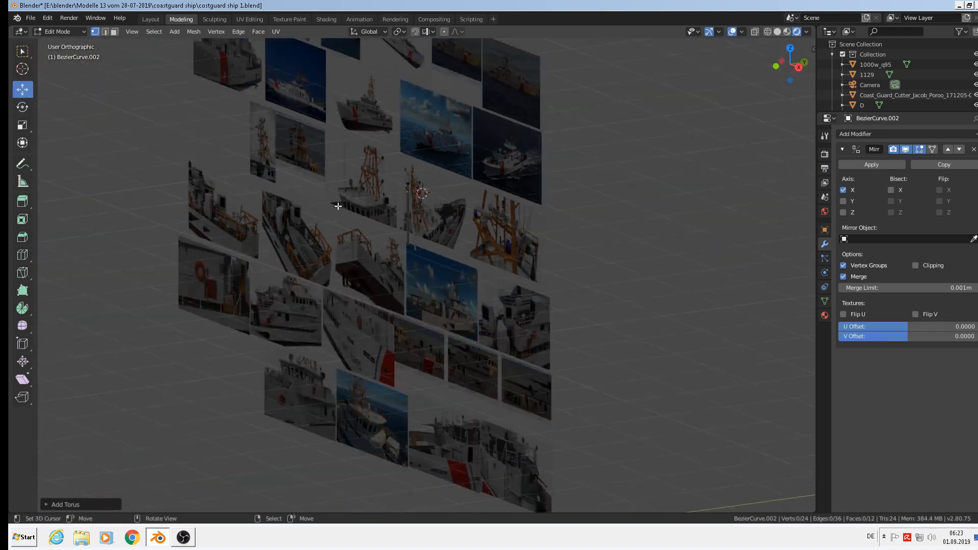
scroll(387, 175, up, 6)
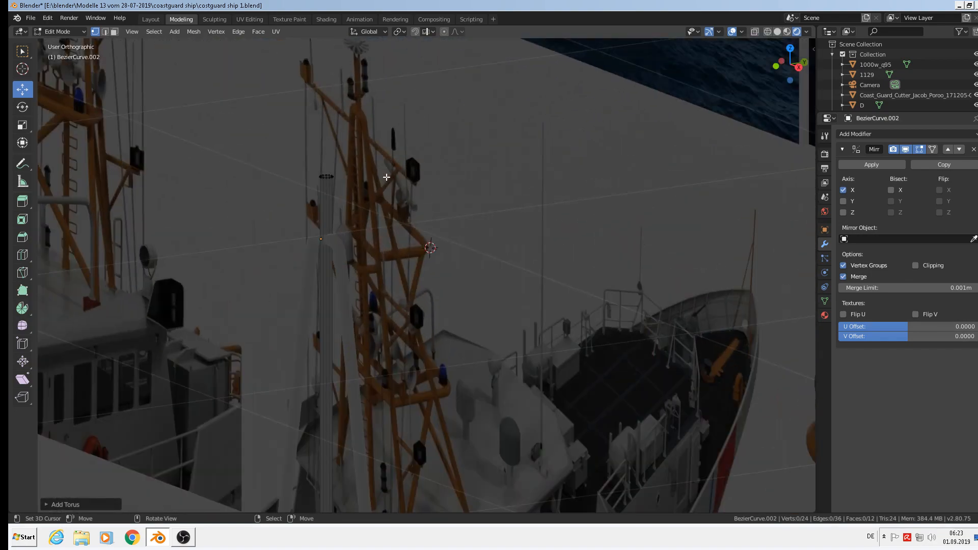
Leave Edit Mode and, in front view, add a mesh torus as a separate object at the 3D cursor
key(Tab)
scroll(385, 178, down, 5)
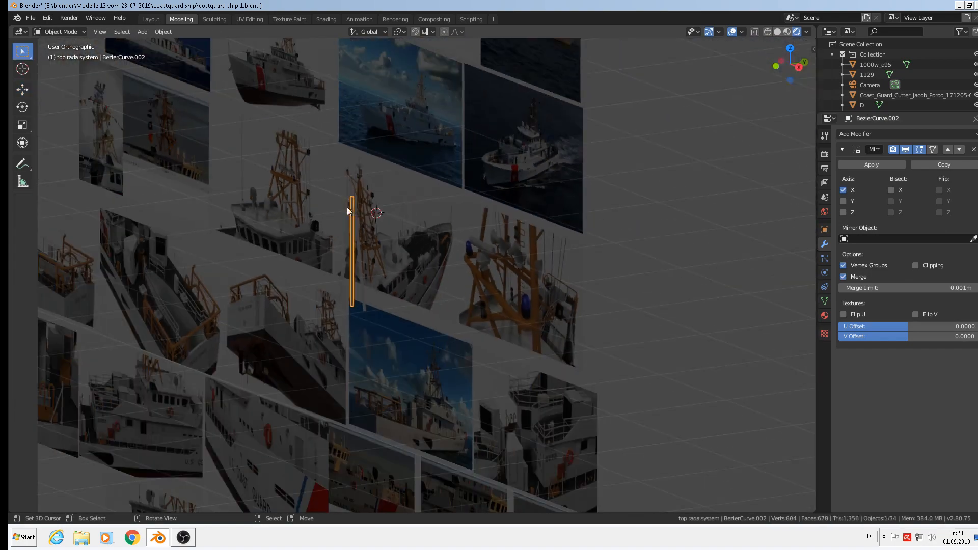
middle_drag(347, 207, 370, 206)
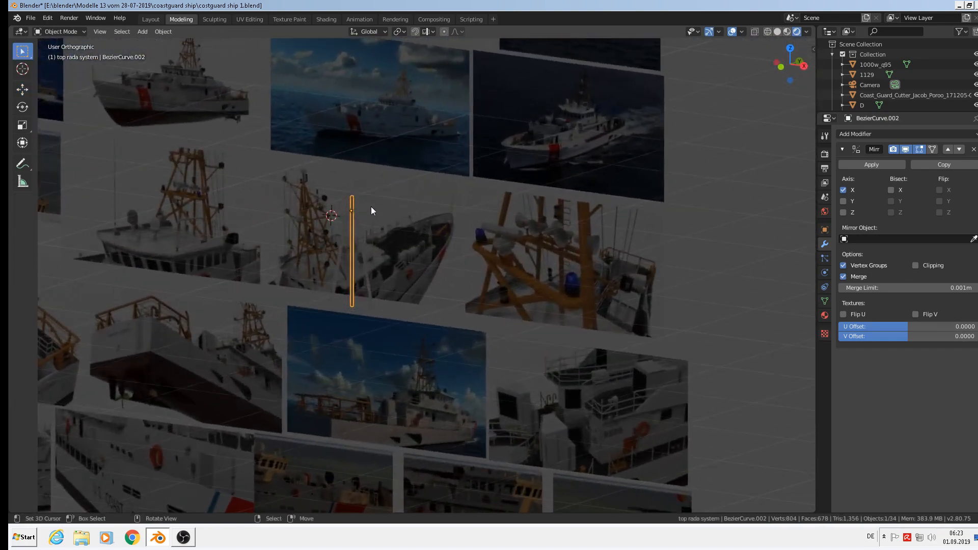
key(KP_1)
scroll(338, 206, up, 4)
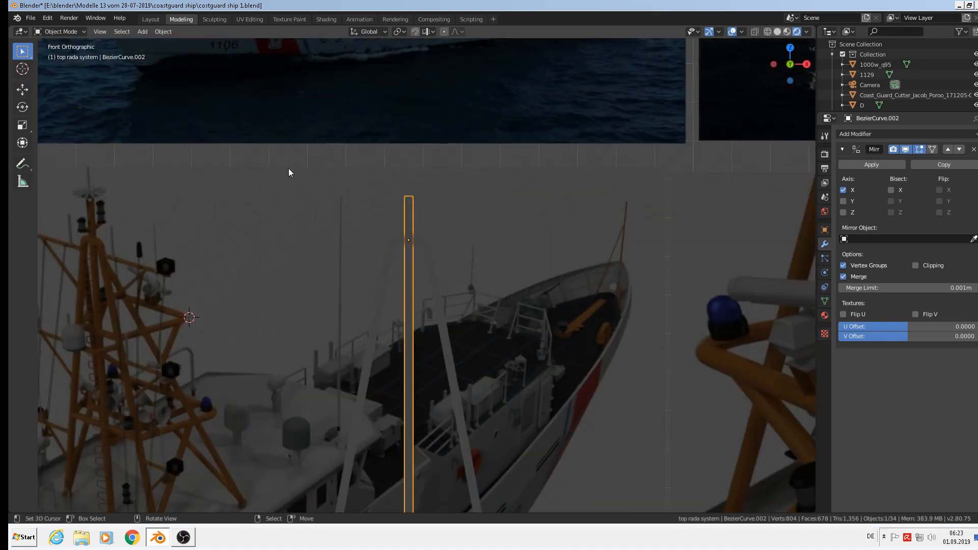
click(142, 32)
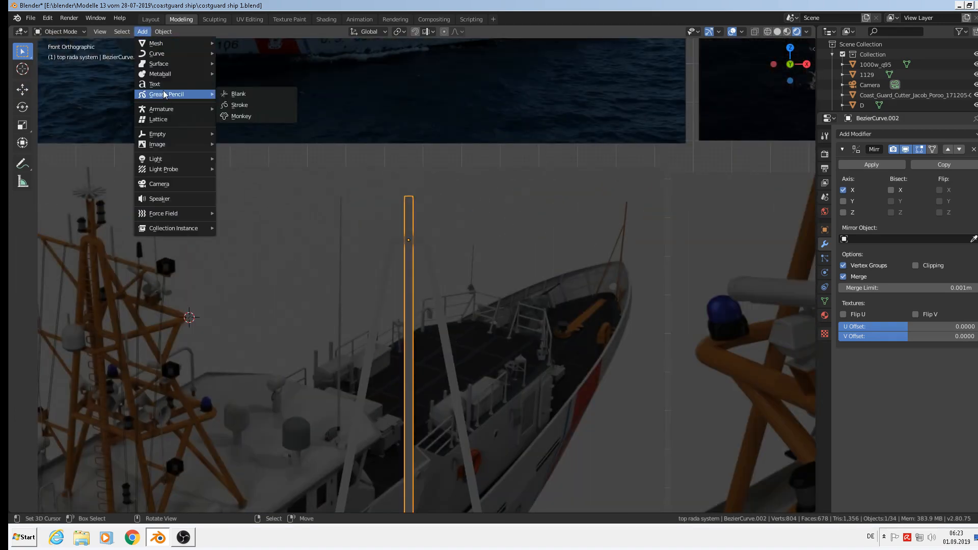
mouse_move(165, 31)
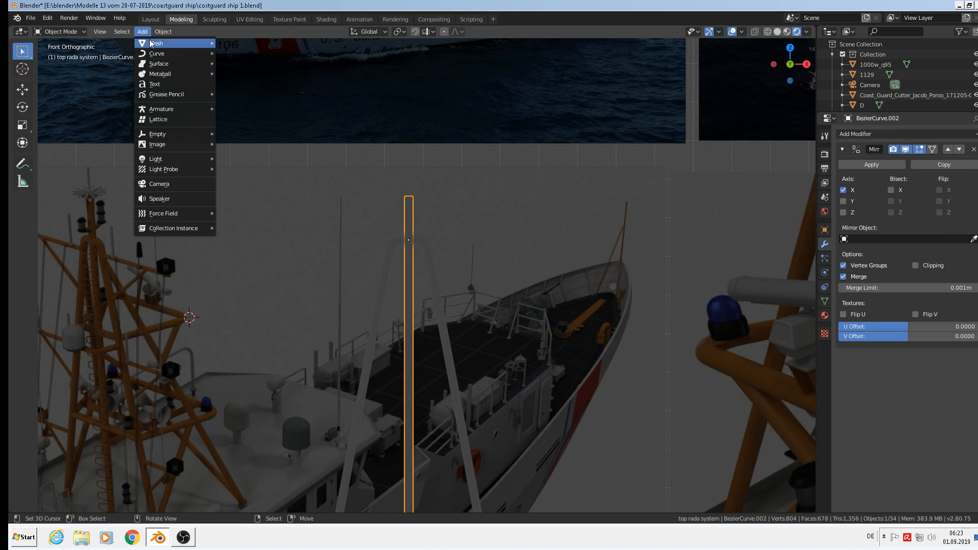
click(259, 115)
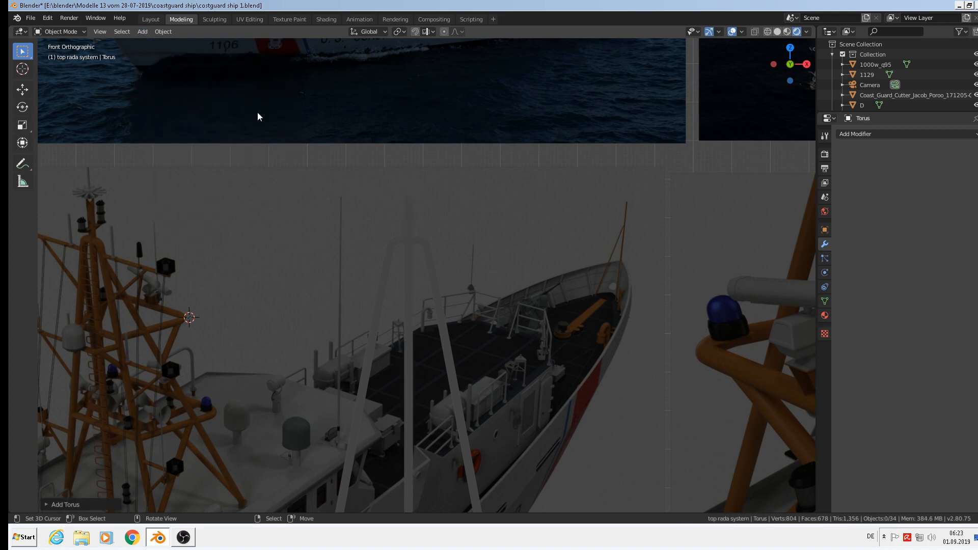
Switch to the Layout workspace and examine the area around the 3D cursor for the added torus
click(22, 89)
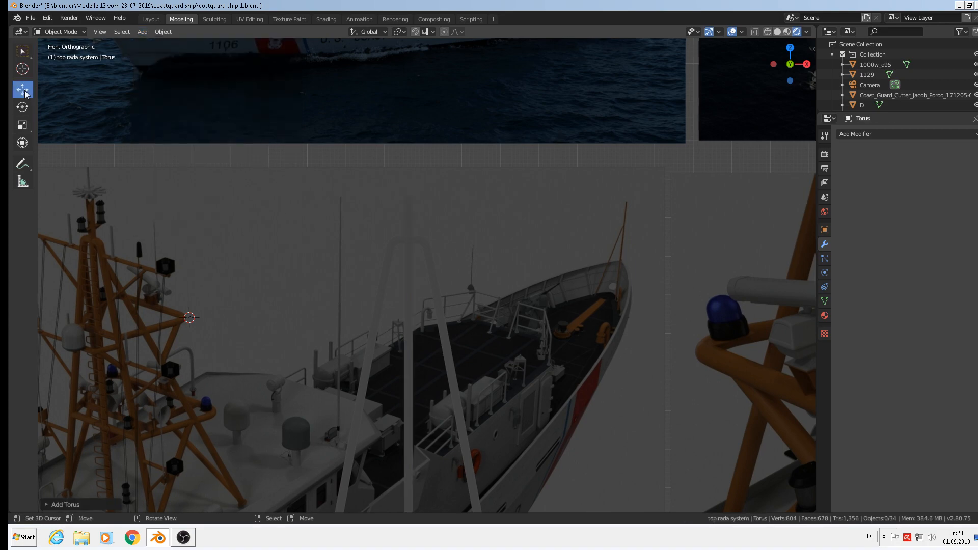
scroll(333, 203, down, 1)
scroll(353, 215, down, 6)
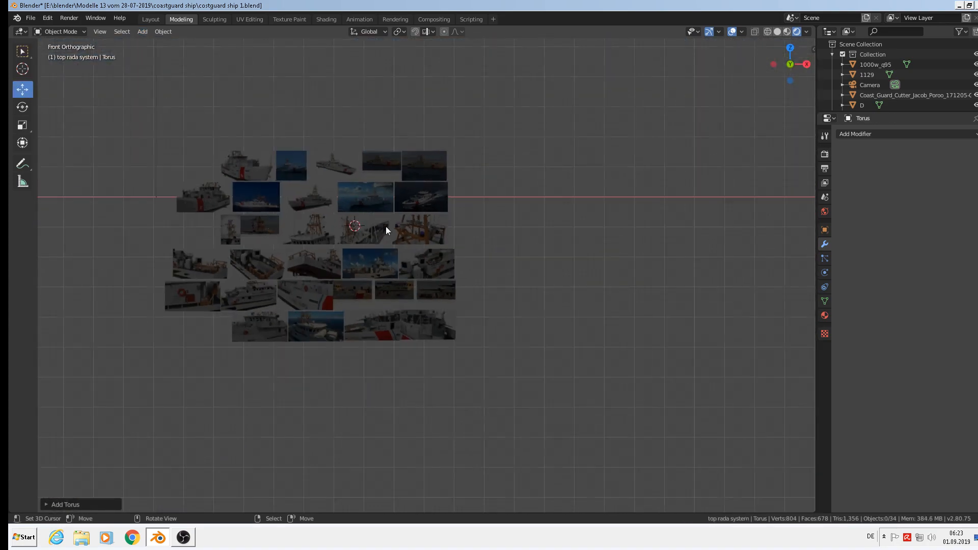
middle_drag(386, 226, 356, 204)
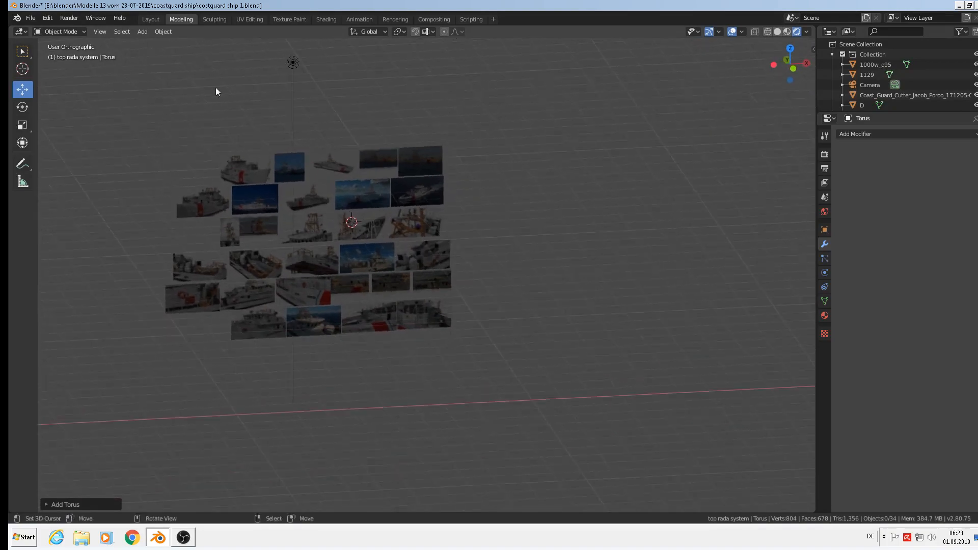
click(150, 19)
scroll(402, 277, down, 3)
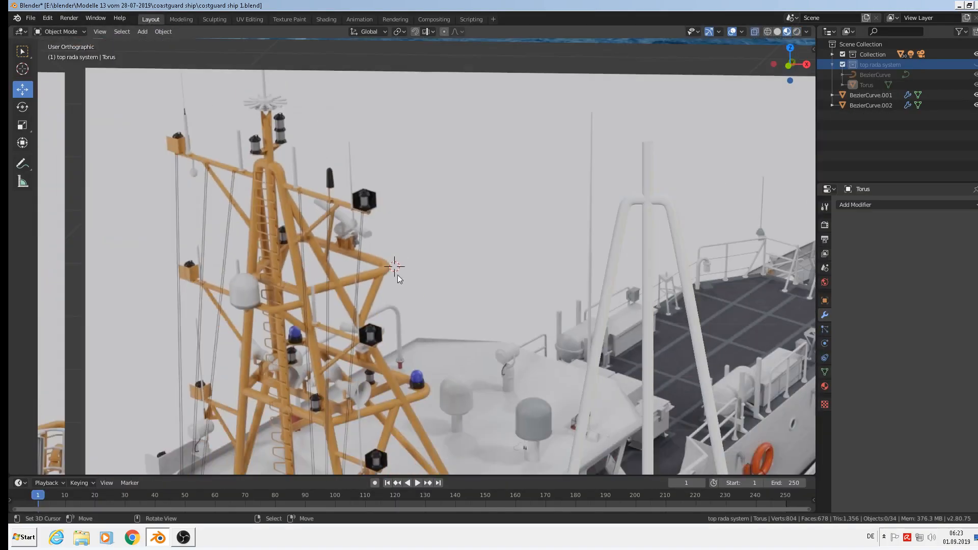
scroll(429, 286, down, 5)
middle_drag(429, 287, 407, 284)
scroll(408, 284, up, 3)
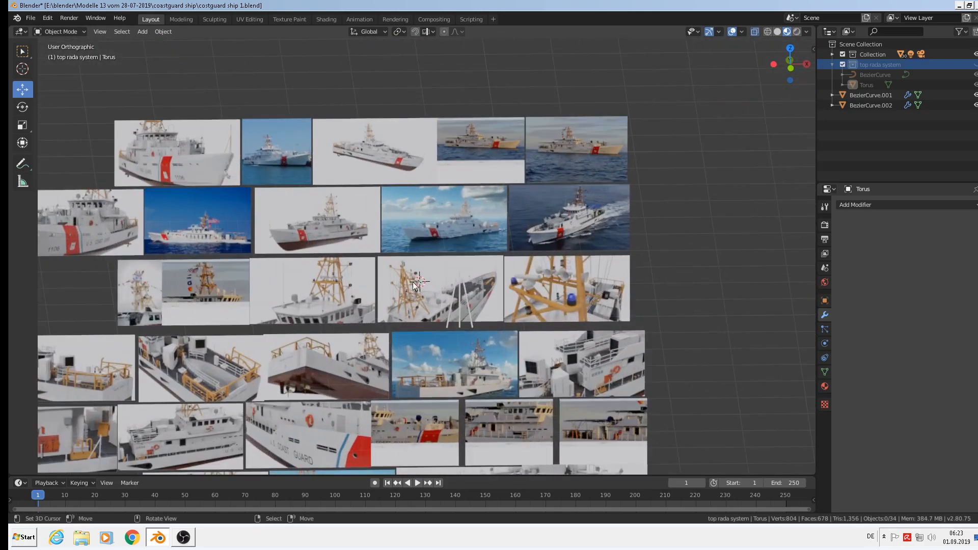
scroll(406, 281, up, 13)
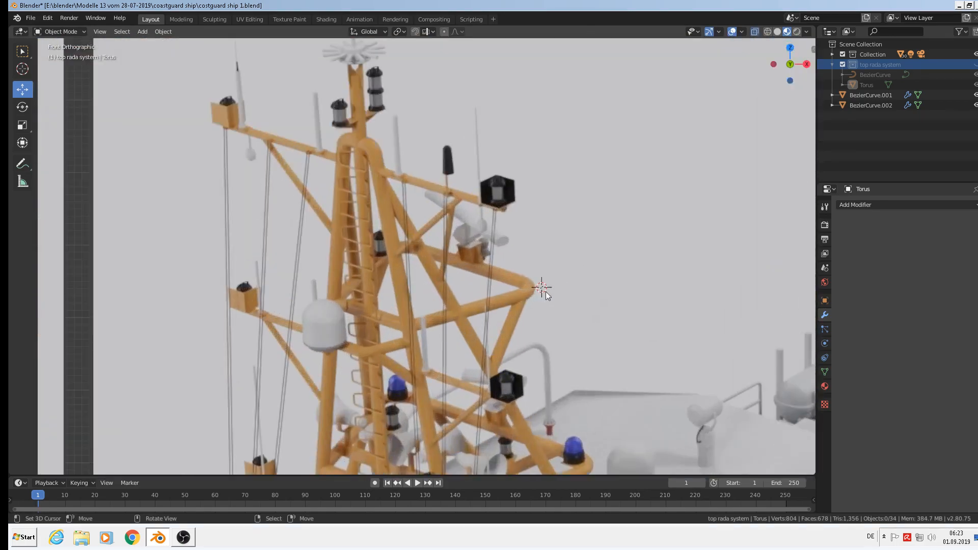
scroll(545, 290, up, 3)
scroll(546, 291, up, 6)
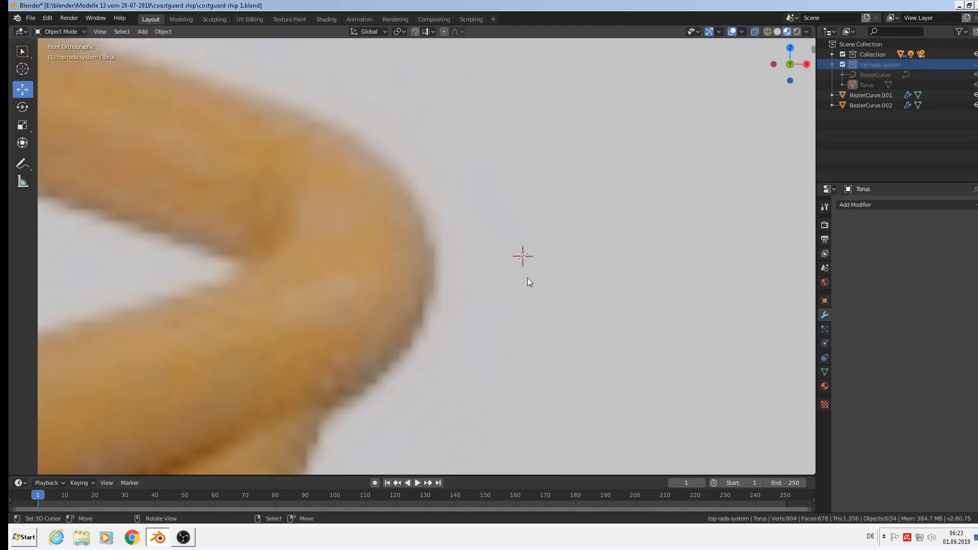
scroll(527, 265, up, 6)
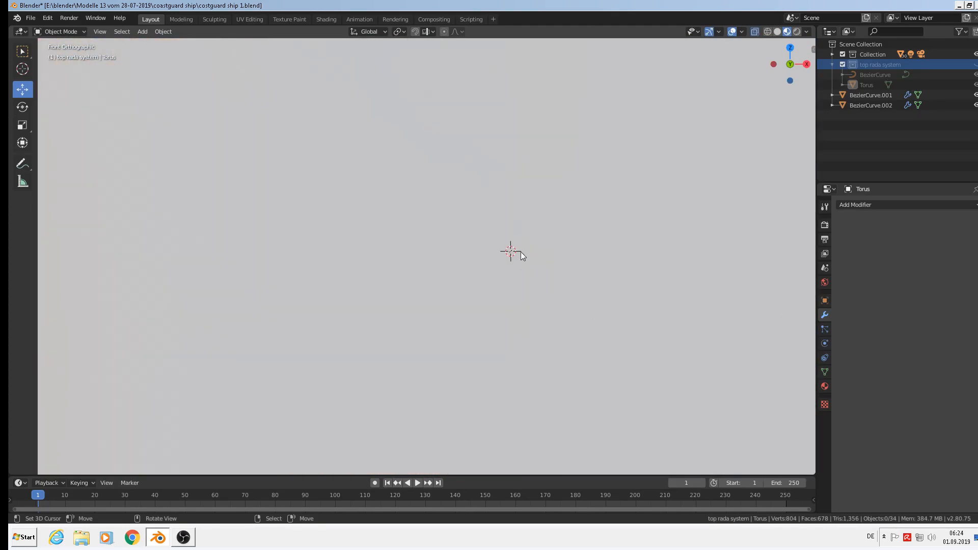
scroll(510, 264, down, 12)
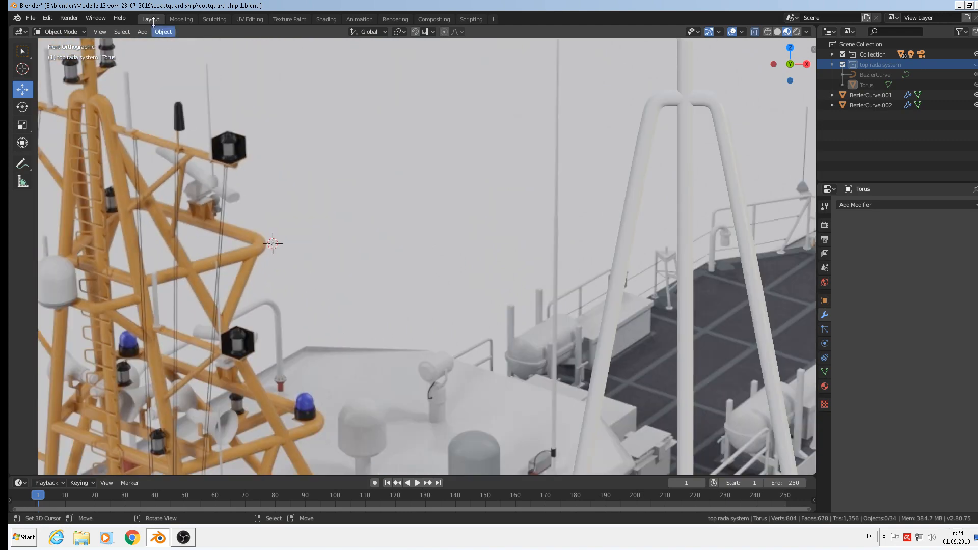
Add a second mesh torus at the 3D cursor and set its major radius to 2.5 m
click(142, 32)
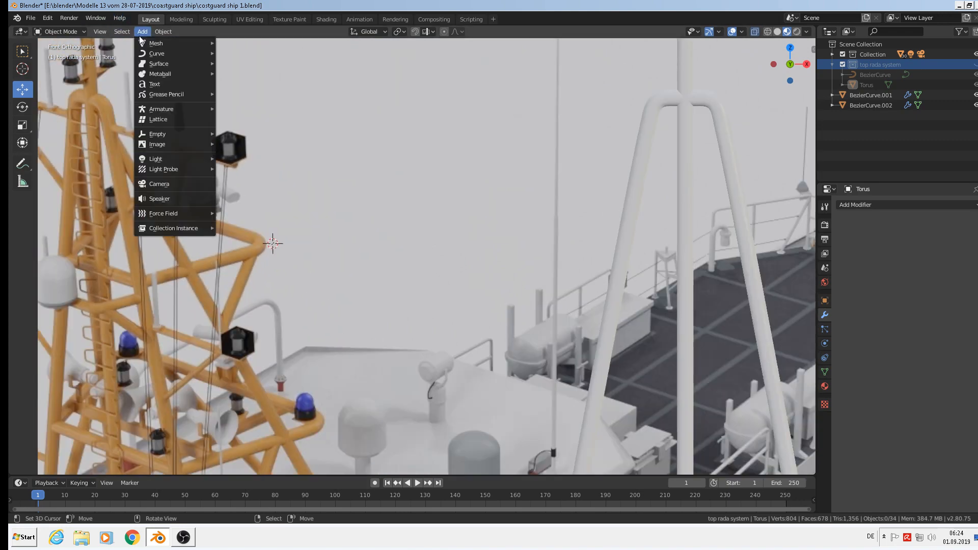
mouse_move(203, 43)
click(238, 114)
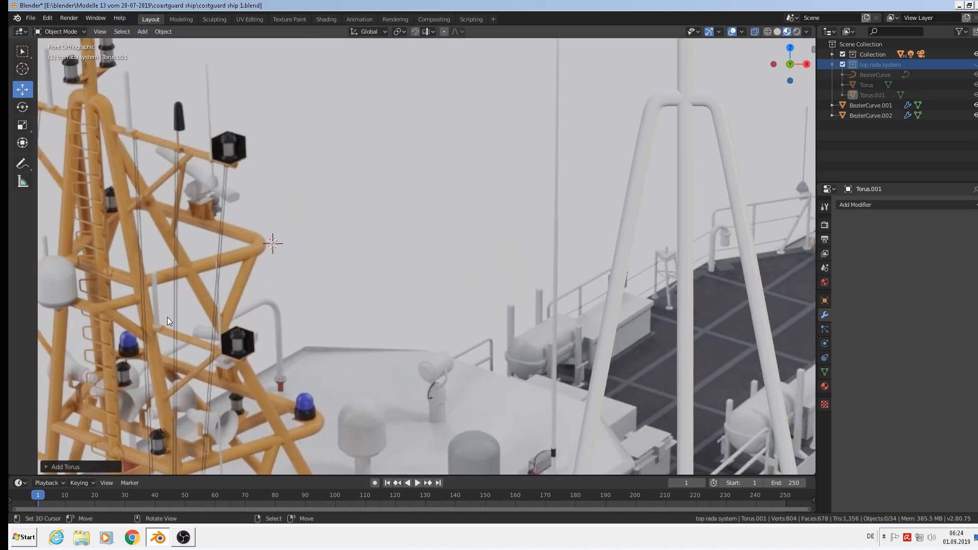
click(77, 469)
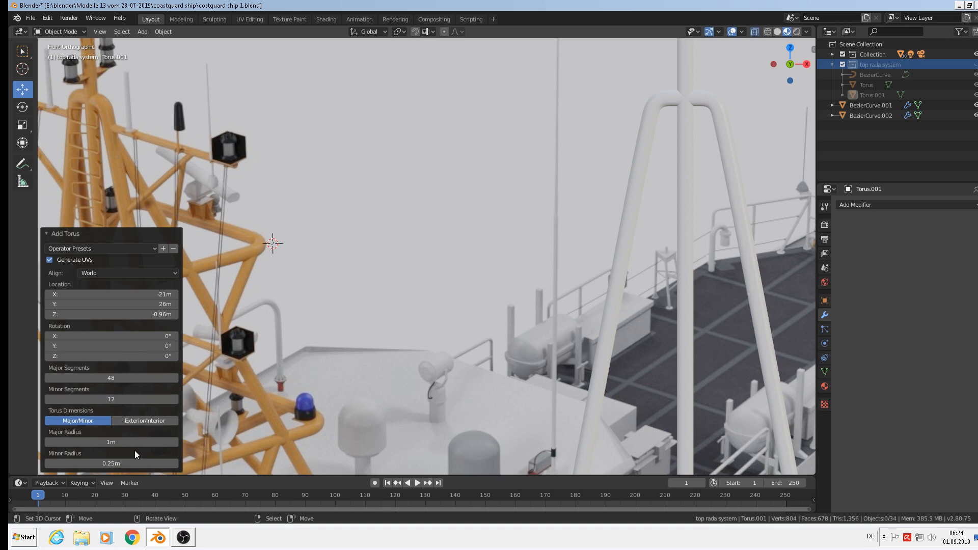
drag(124, 445, 156, 445)
Unhide the "top rada system" collection that contains the torus objects
scroll(313, 196, down, 9)
scroll(314, 197, down, 4)
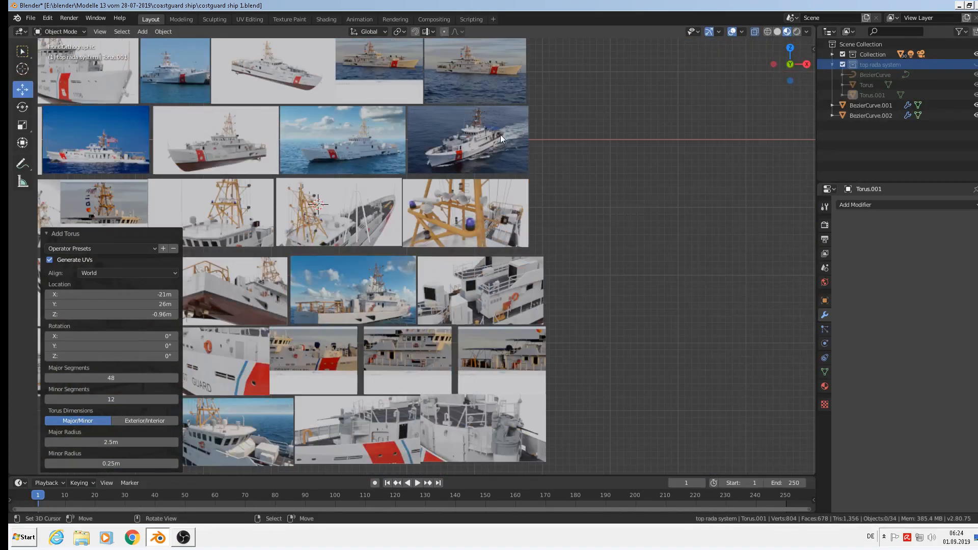
click(873, 94)
click(975, 65)
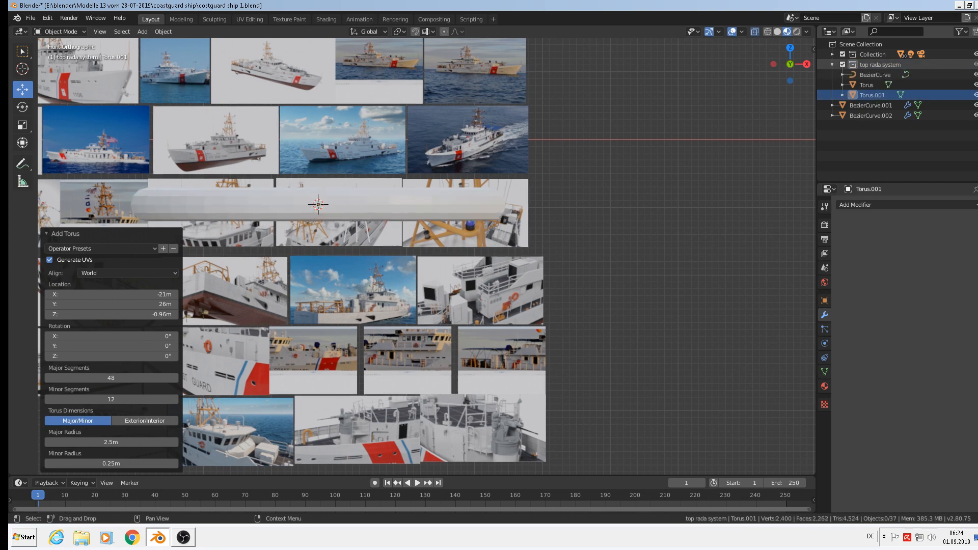
middle_drag(415, 141, 374, 216)
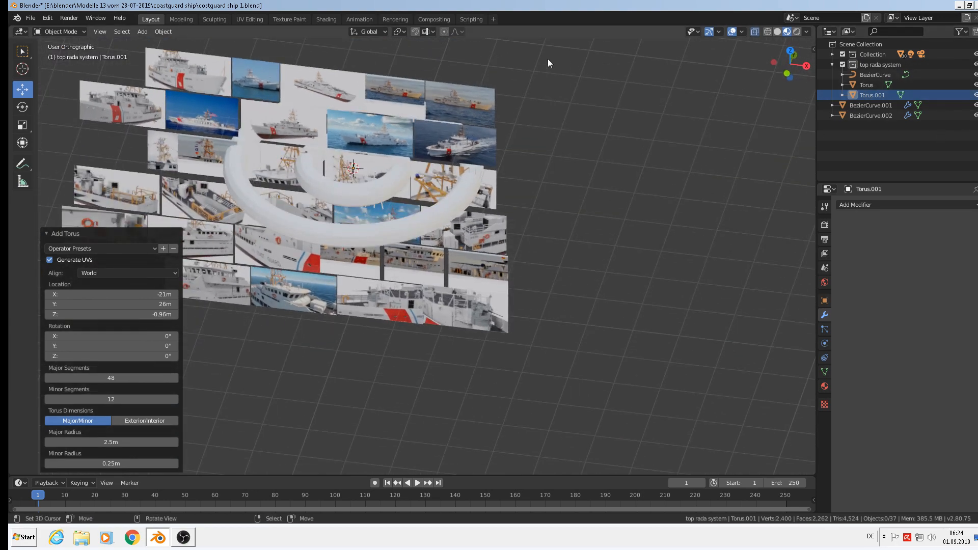
scroll(356, 129, up, 3)
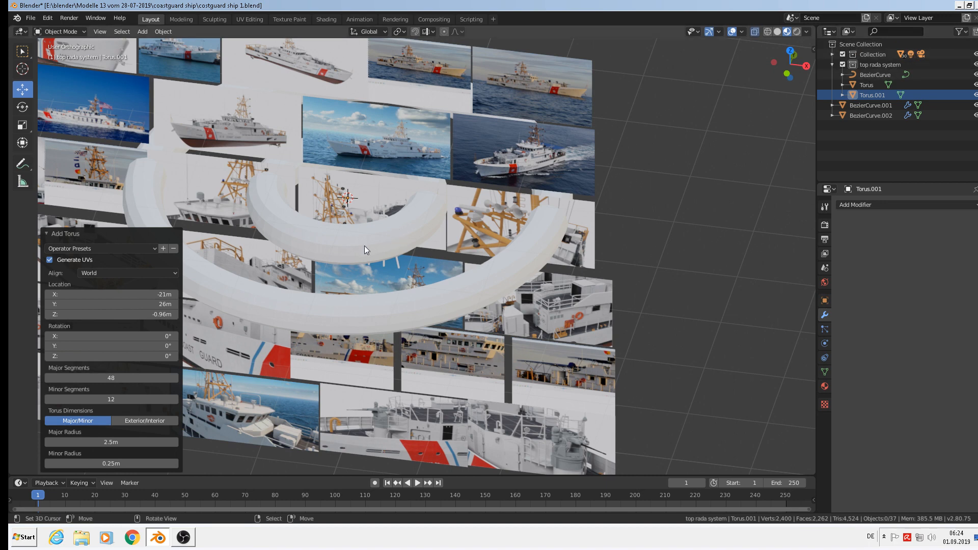
Delete the larger outer torus
click(352, 314)
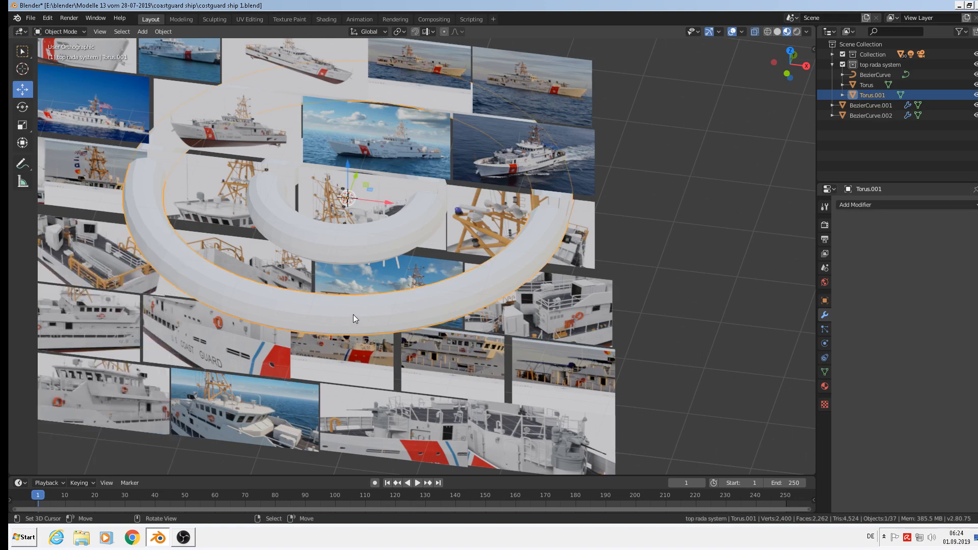
key(x)
click(353, 314)
Select the remaining torus and move it 1.48 m along the global X axis
click(329, 214)
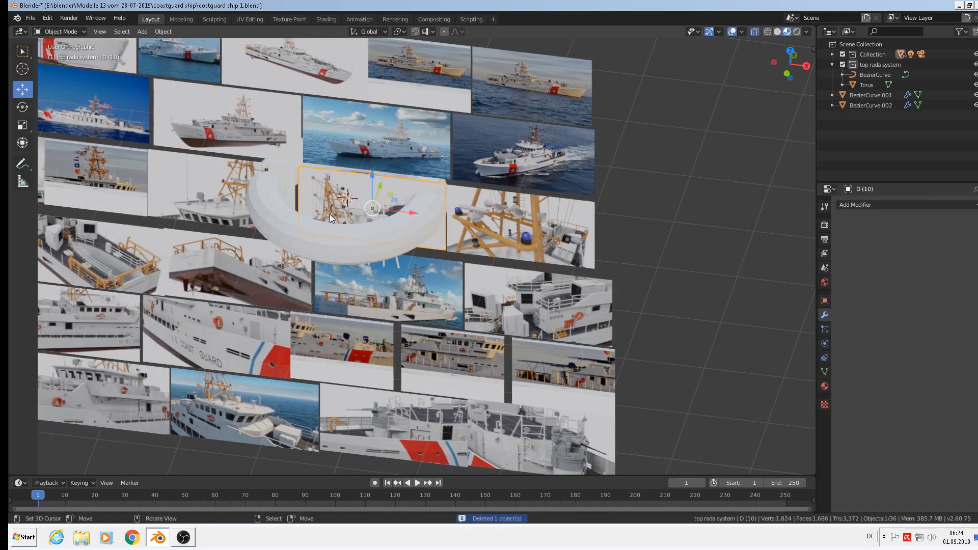
click(380, 223)
key(g)
key(x)
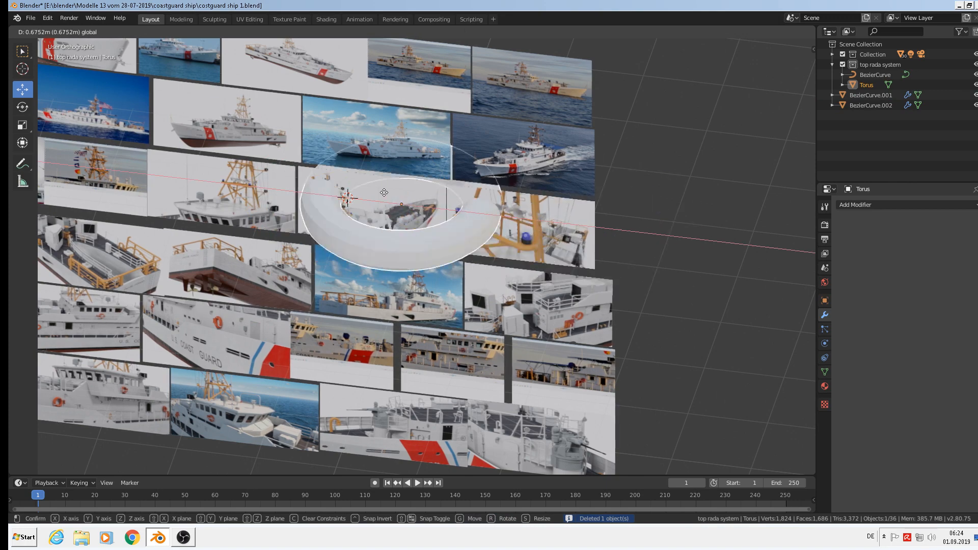
click(429, 243)
scroll(411, 238, up, 5)
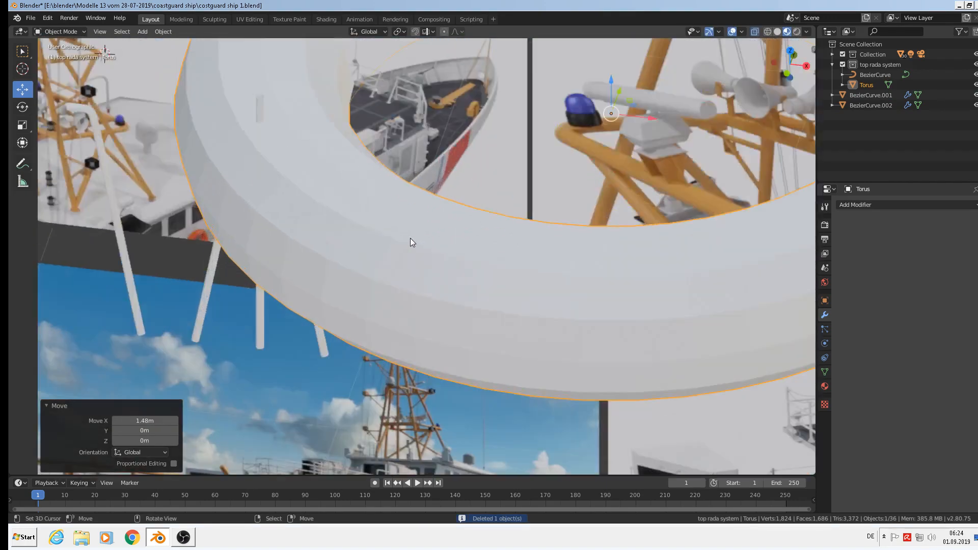
scroll(411, 237, down, 4)
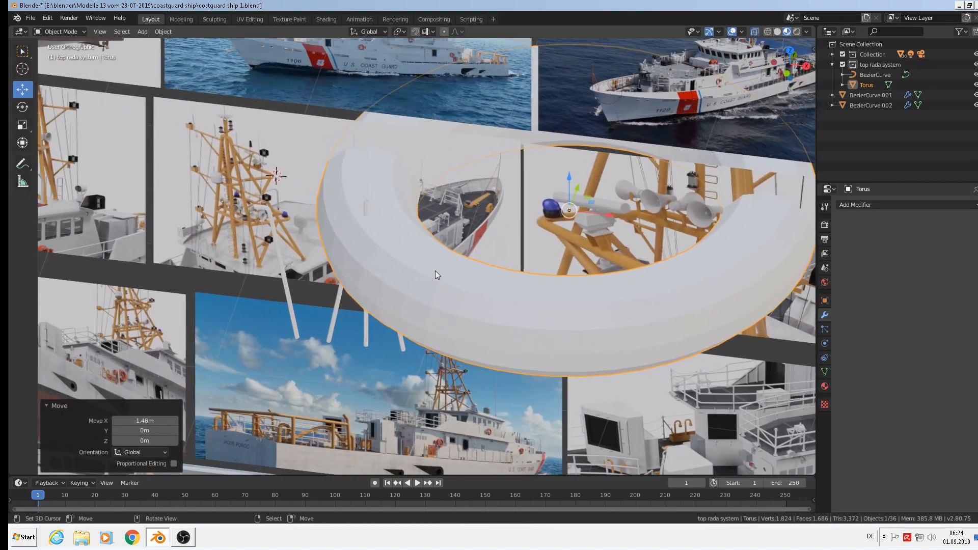
Move the torus about 1 m back along the negative X axis and scale it uniformly to 0.114
key(KP_1)
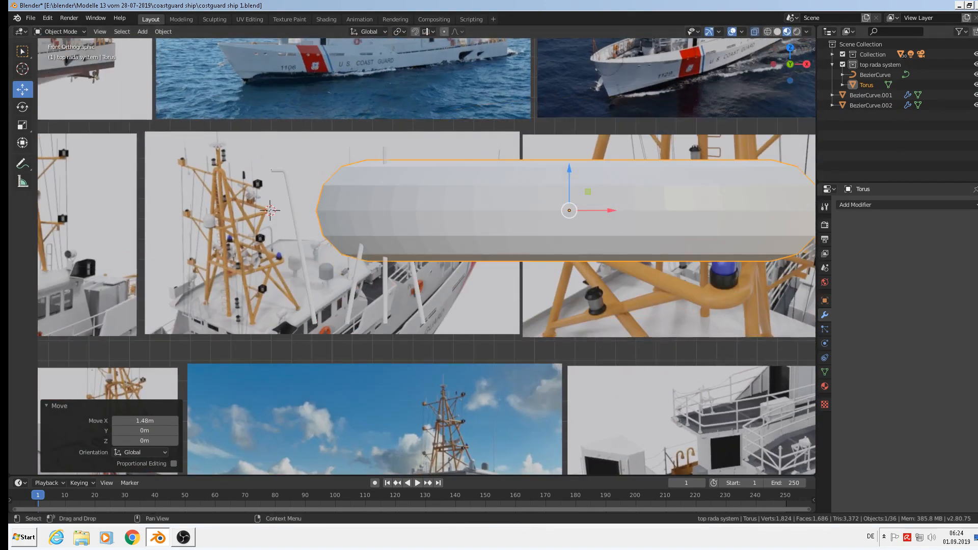
click(876, 63)
key(g)
key(x)
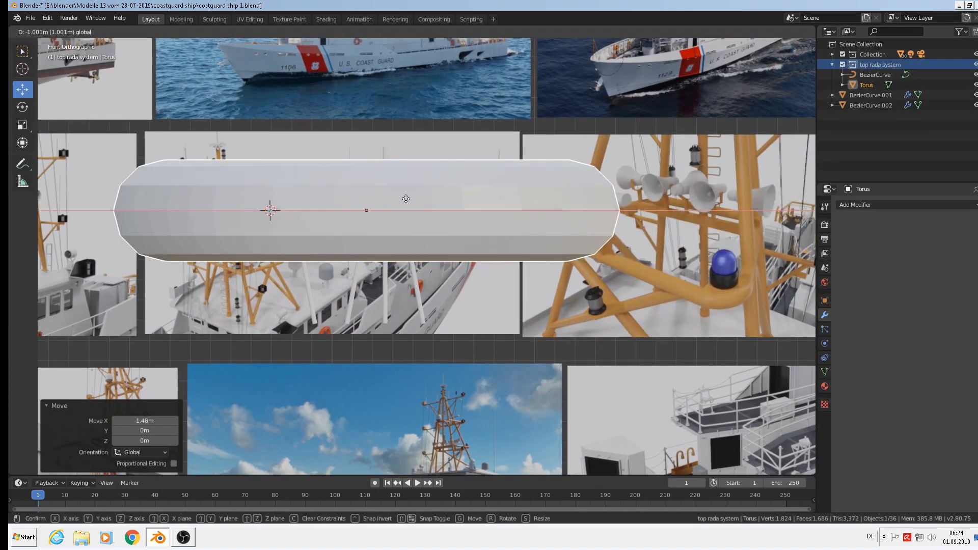
click(406, 198)
key(s)
click(366, 229)
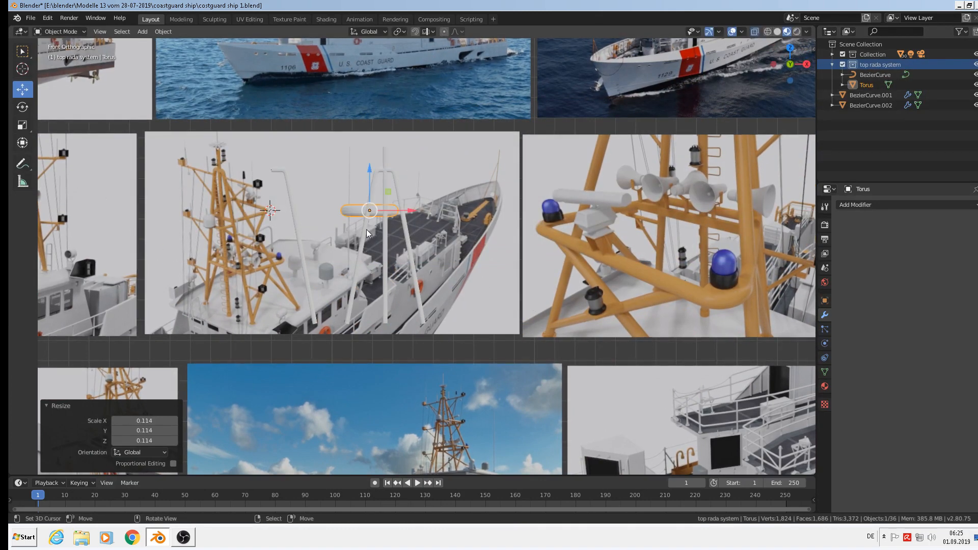
Rotate the torus 90° about its local X axis so the ring stands upright
scroll(353, 207, up, 8)
middle_drag(353, 207, 350, 213)
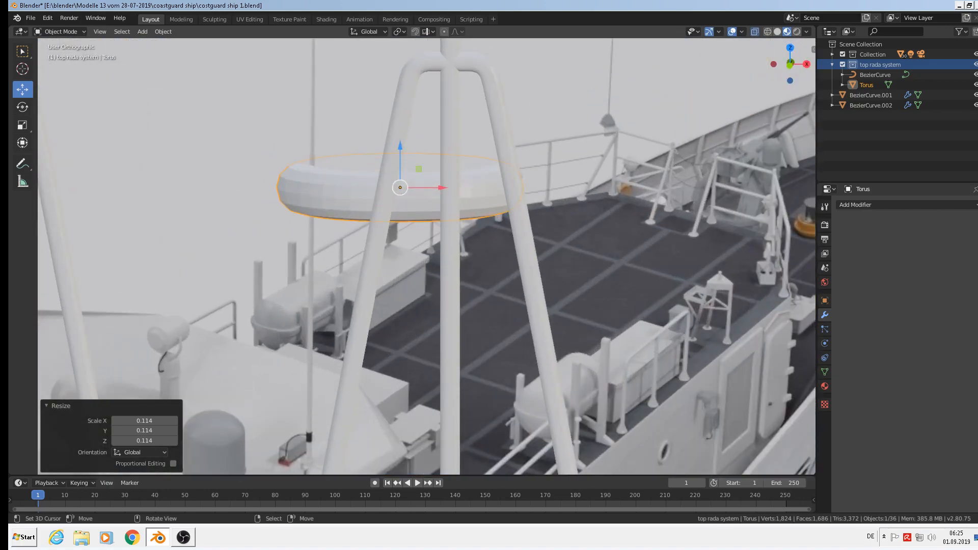
text(rxx90)
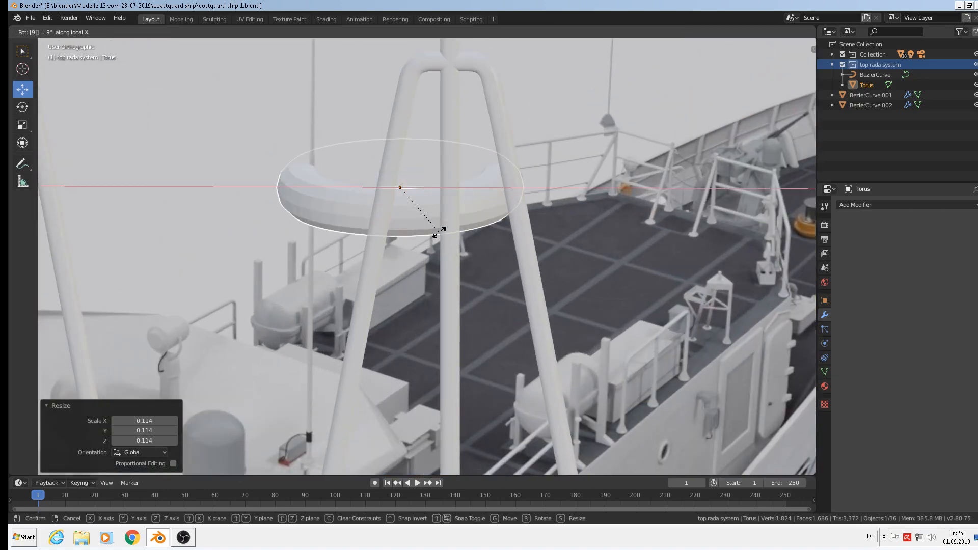
key(Return)
key(KP_1)
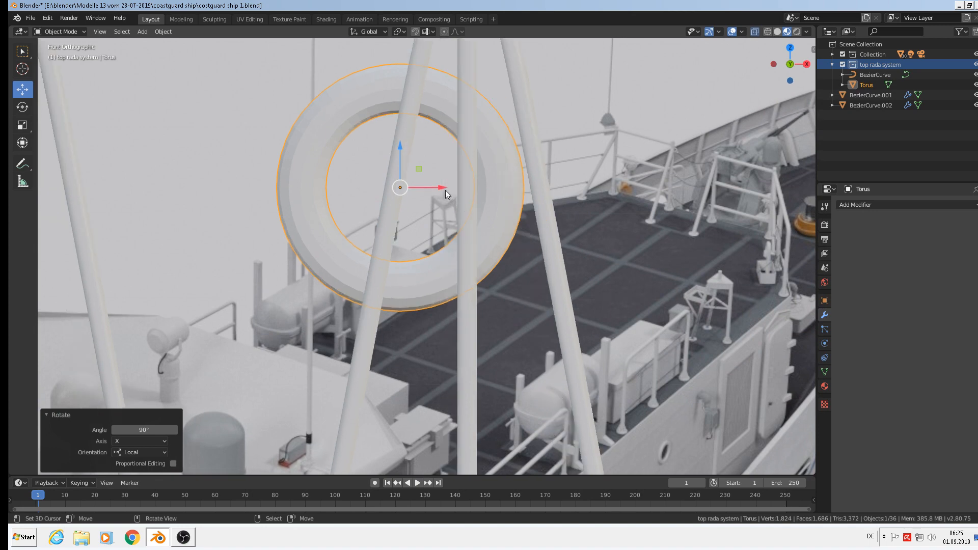
Move the upright torus -0.217 m along the global X axis, between the mast tubes
scroll(445, 190, up, 2)
key(g)
key(x)
click(149, 164)
shift+middle_drag(199, 125, 482, 181)
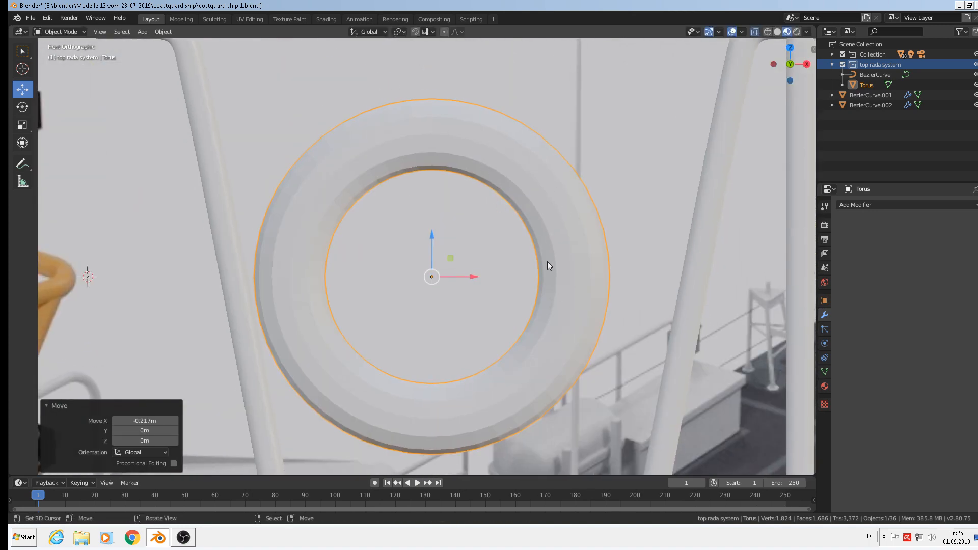
In Edit Mode, delete all vertices of the torus's left half, keeping the vertical centre loop
key(Tab)
scroll(432, 234, down, 2)
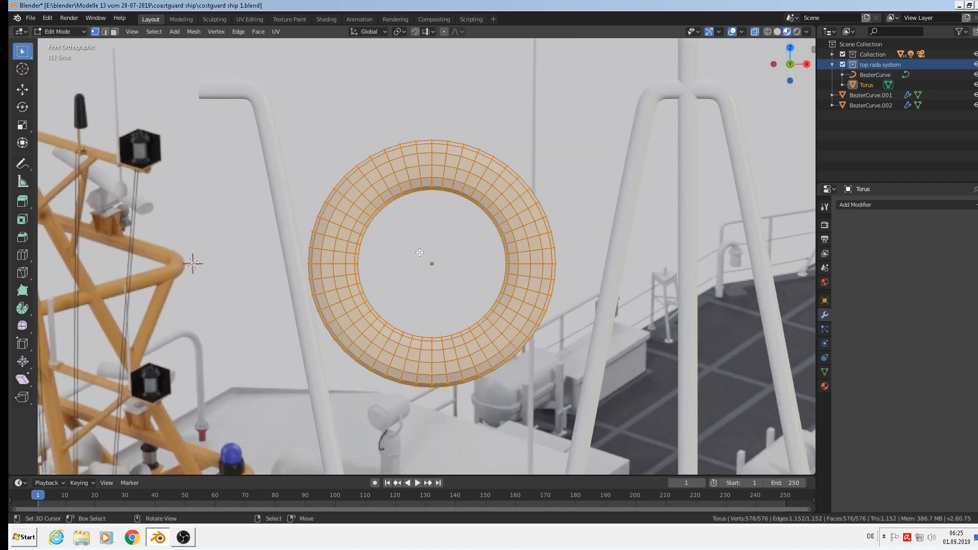
key(alt+a)
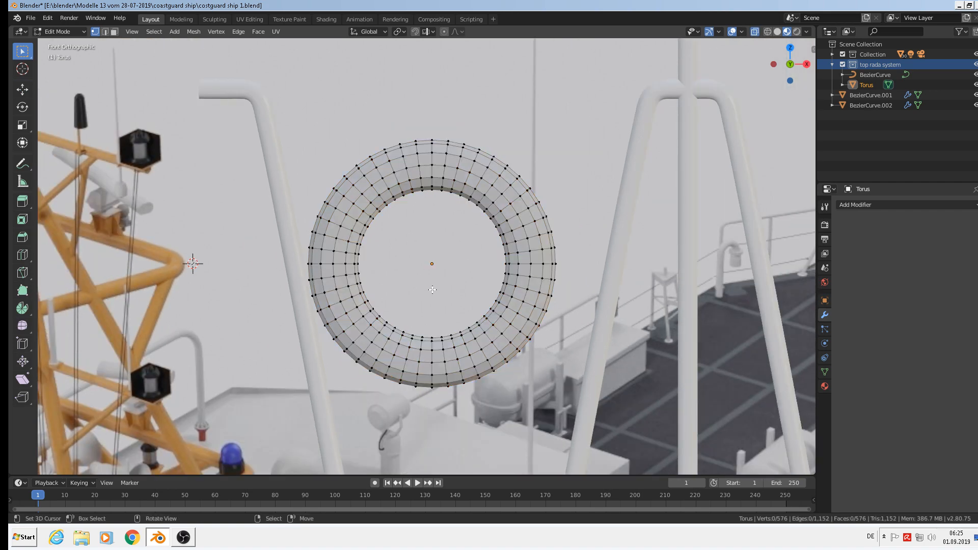
key(b)
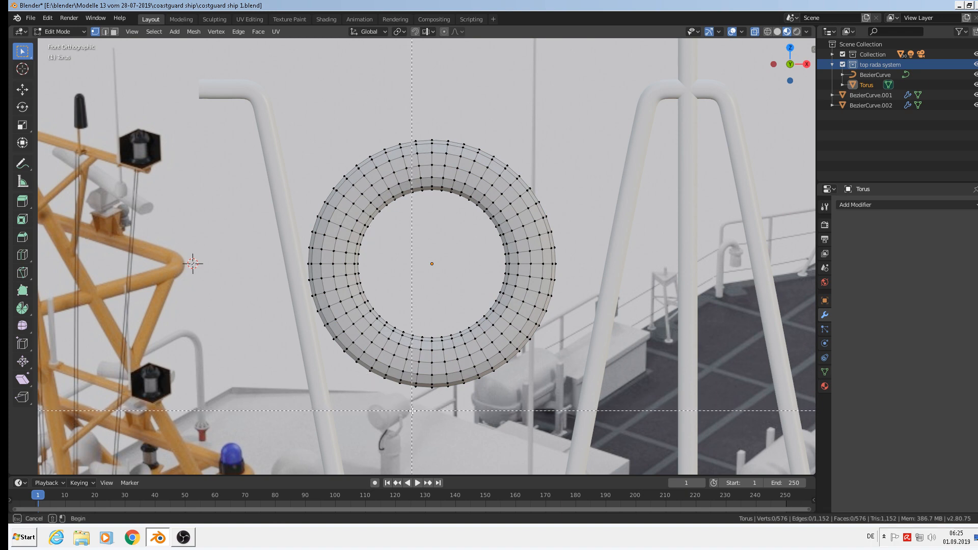
drag(425, 415, 236, 116)
key(x)
click(236, 115)
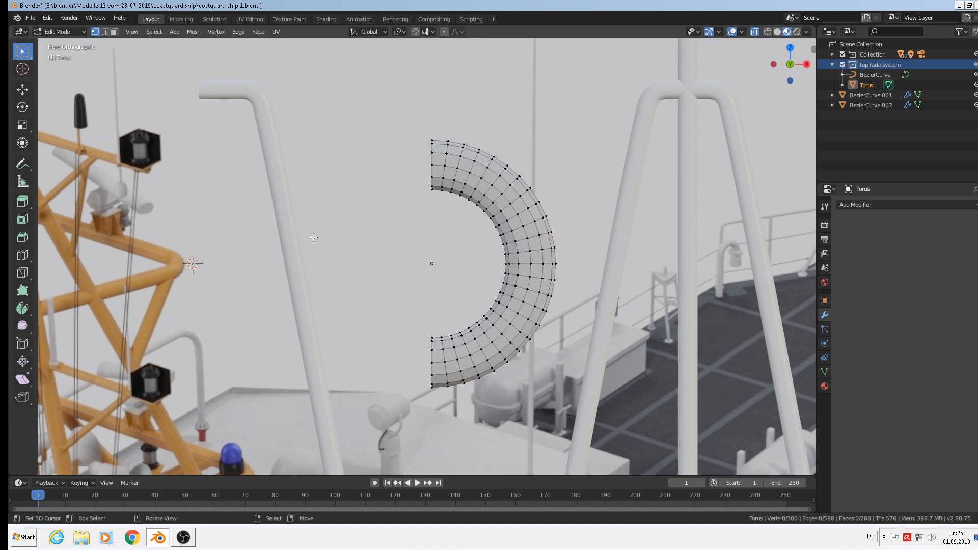
Delete the vertices of the half ring's lower part so a quarter-circle bend remains
key(b)
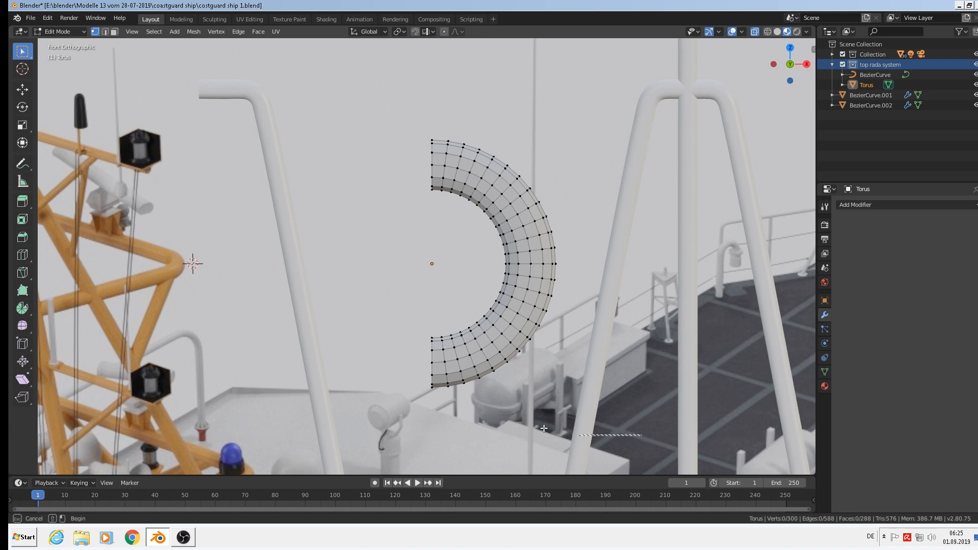
drag(641, 436, 325, 269)
key(x)
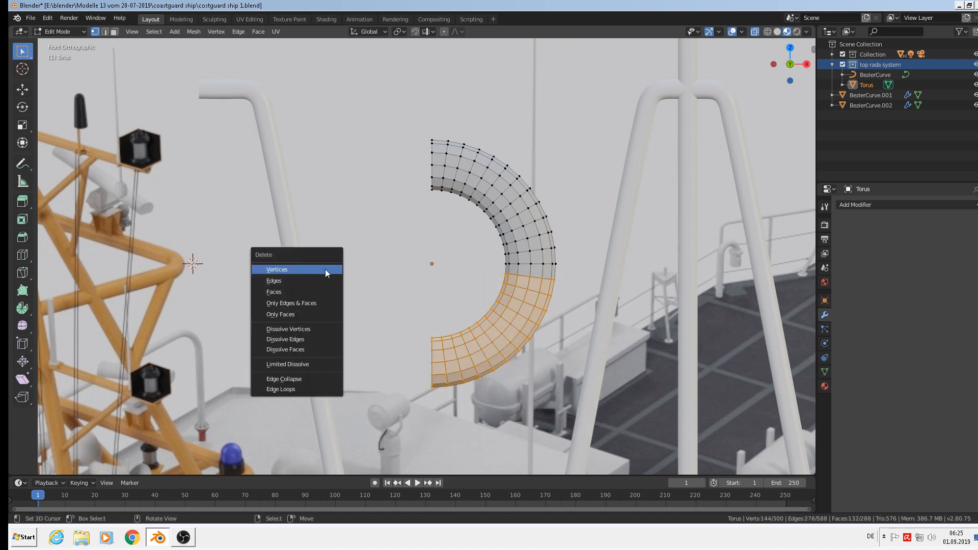
click(325, 269)
Extrude the bend's upper end loop and move it -0.255 m along X to form a horizontal arm
scroll(349, 286, down, 3)
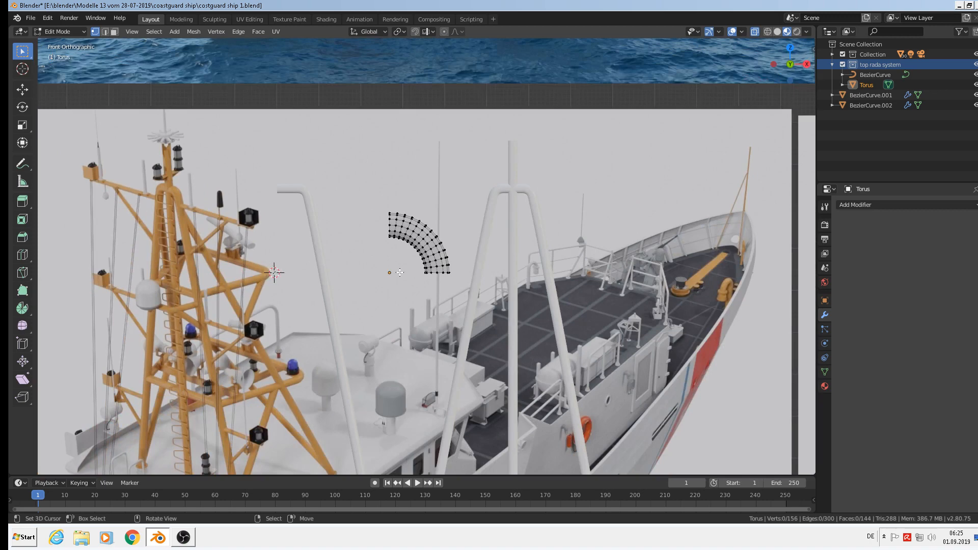
alt+click(392, 225)
key(e)
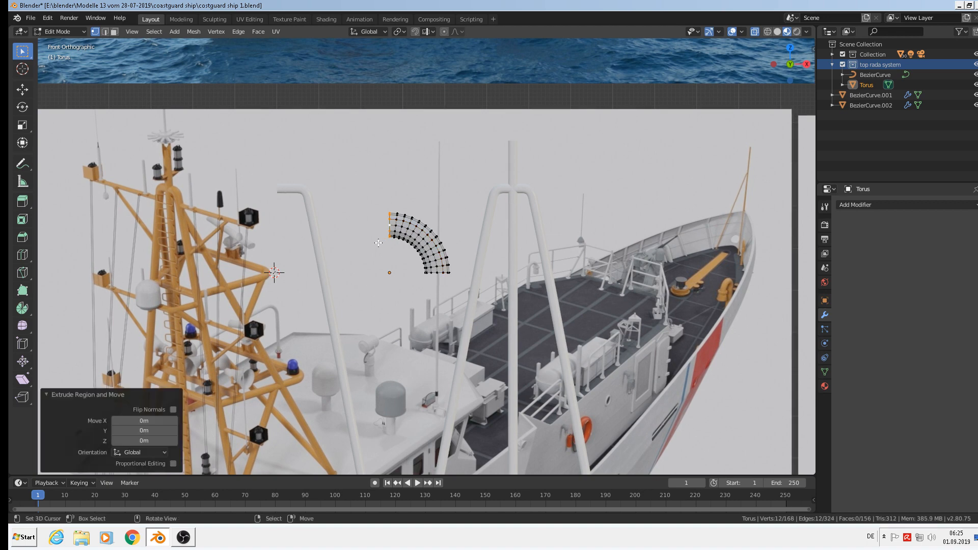
click(22, 89)
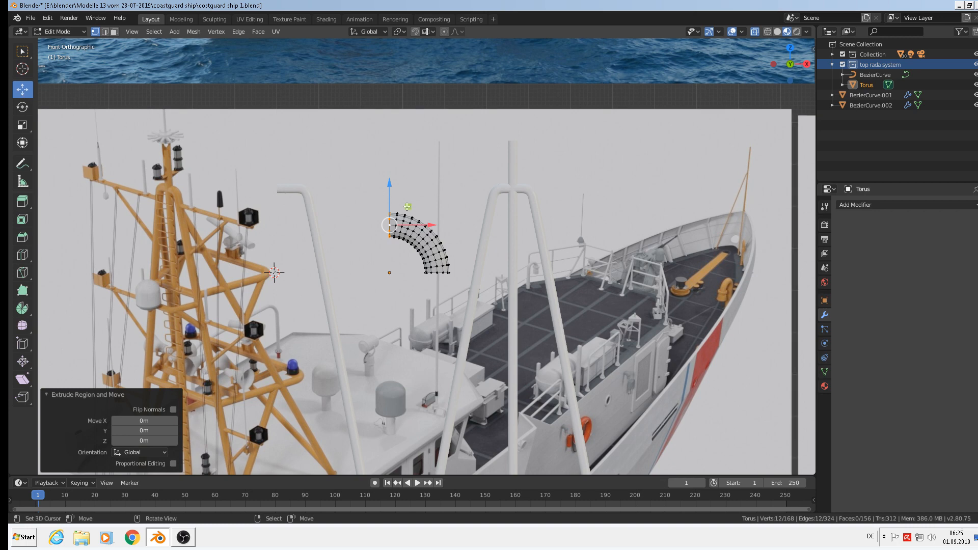
drag(432, 225, 324, 238)
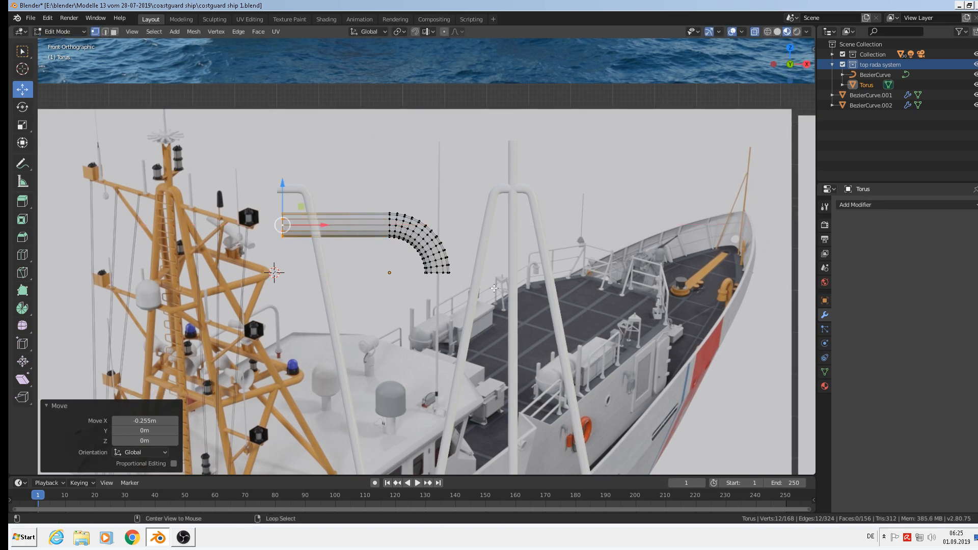
Extrude the bend's lower end loop and move it -0.385 m along Z to form a vertical leg
alt+right_click(443, 272)
alt+right_click(440, 273)
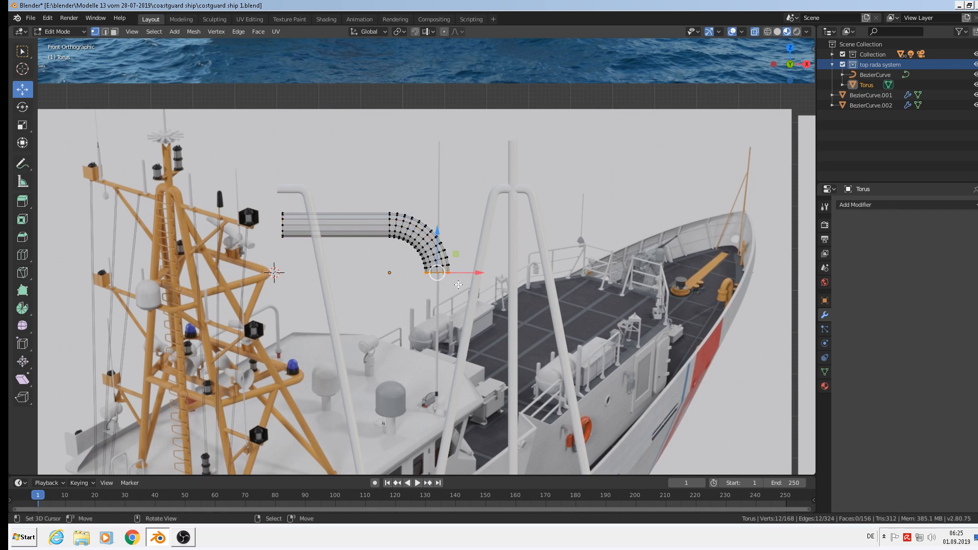
key(e)
drag(439, 233, 426, 392)
scroll(432, 369, down, 1)
shift+middle_drag(432, 367, 657, 317)
scroll(606, 275, up, 2)
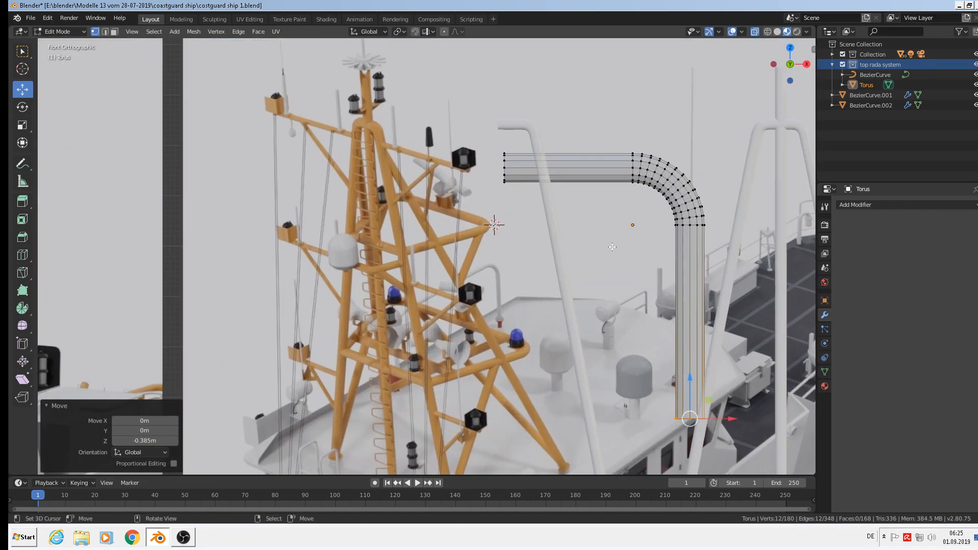
Snap the 3D cursor to the centre of the end loop on the tube's horizontal arm
shift+middle_drag(518, 170, 359, 198)
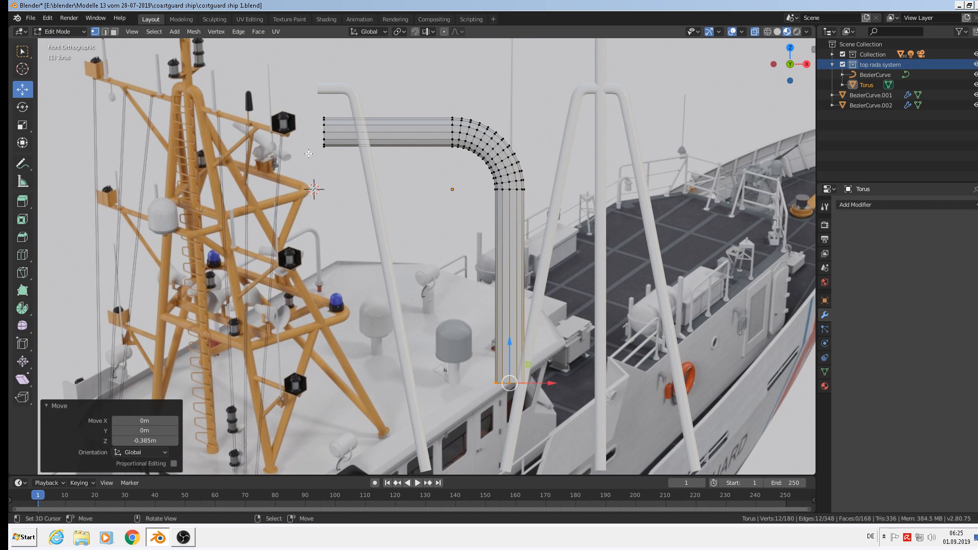
alt+click(324, 131)
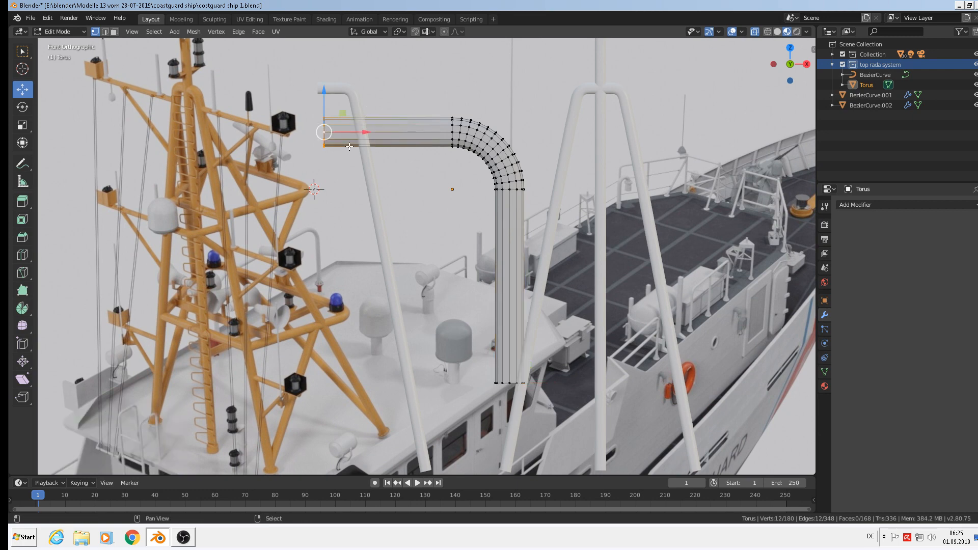
key(shift+s)
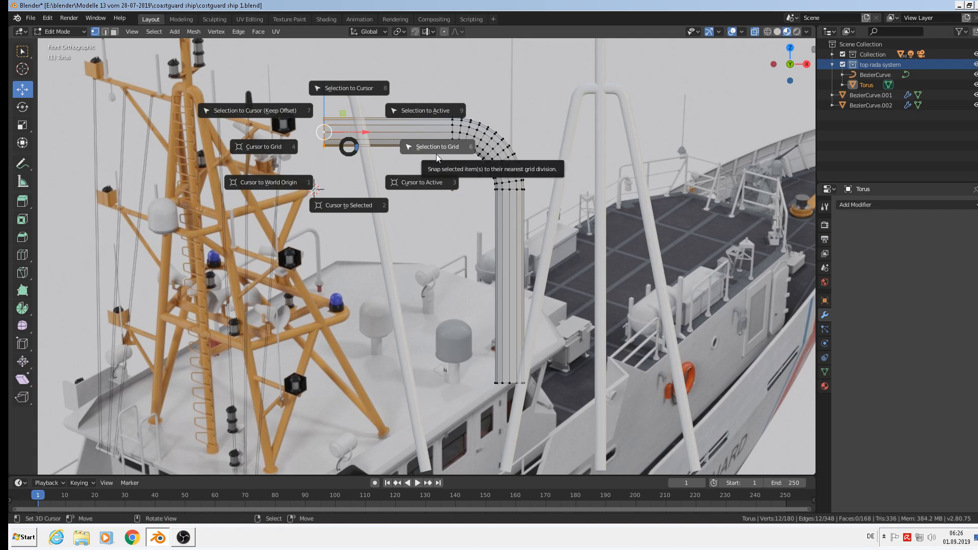
click(430, 186)
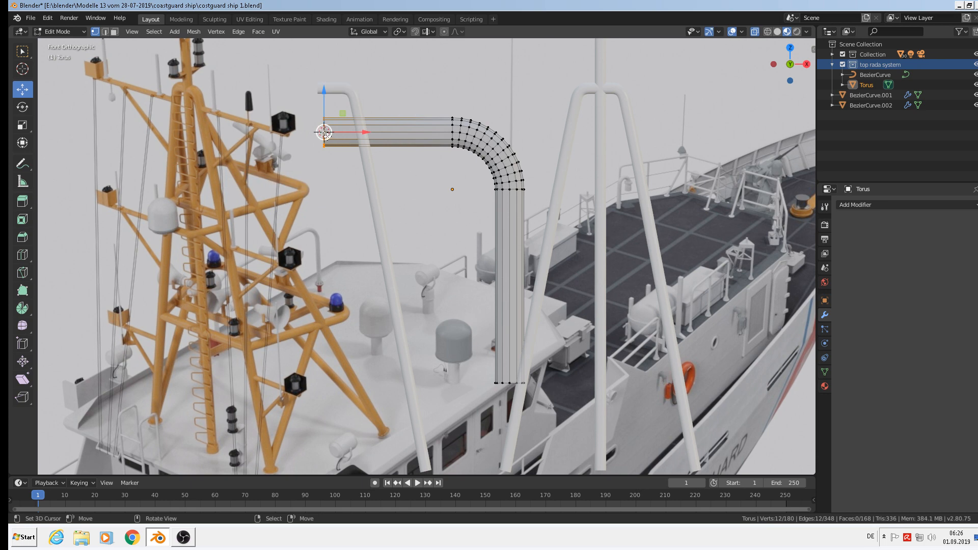
Return to Object Mode and set the tube's origin to the 3D cursor
key(Tab)
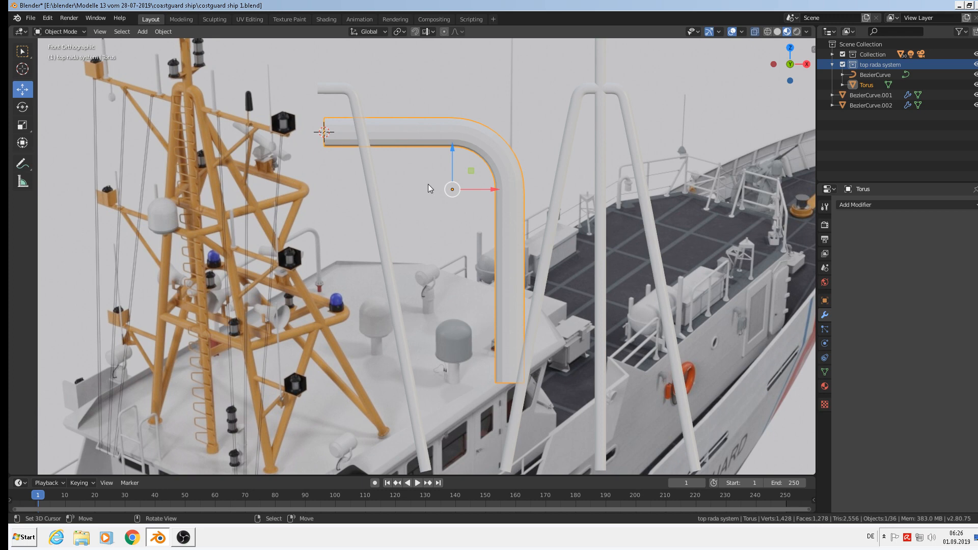
click(162, 31)
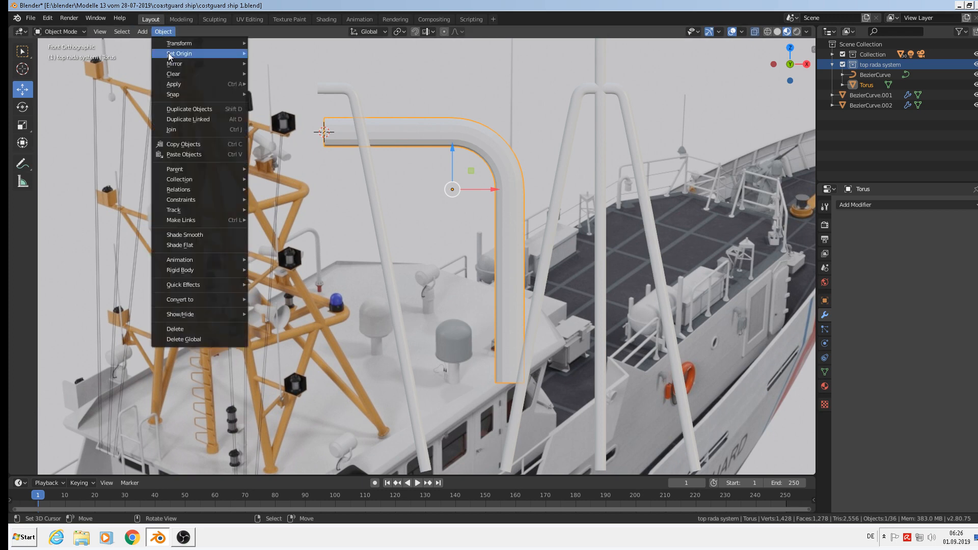
mouse_move(183, 53)
click(303, 76)
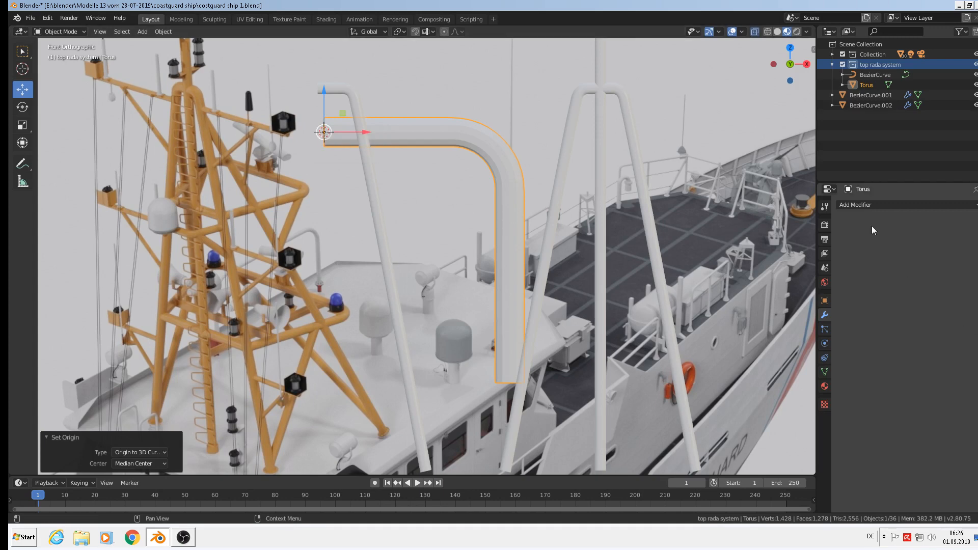
Add a Mirror modifier on the X axis to the tube and shade it smooth
click(876, 204)
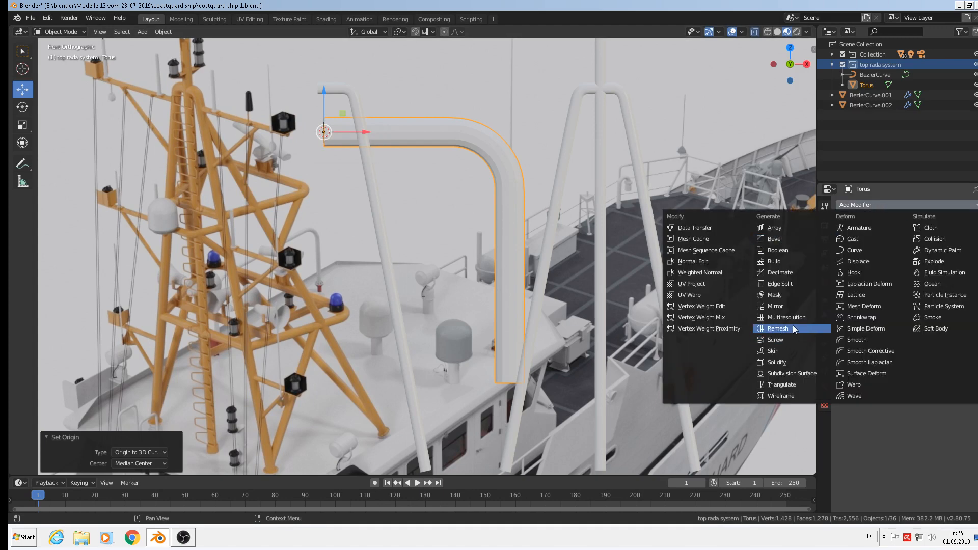
click(790, 308)
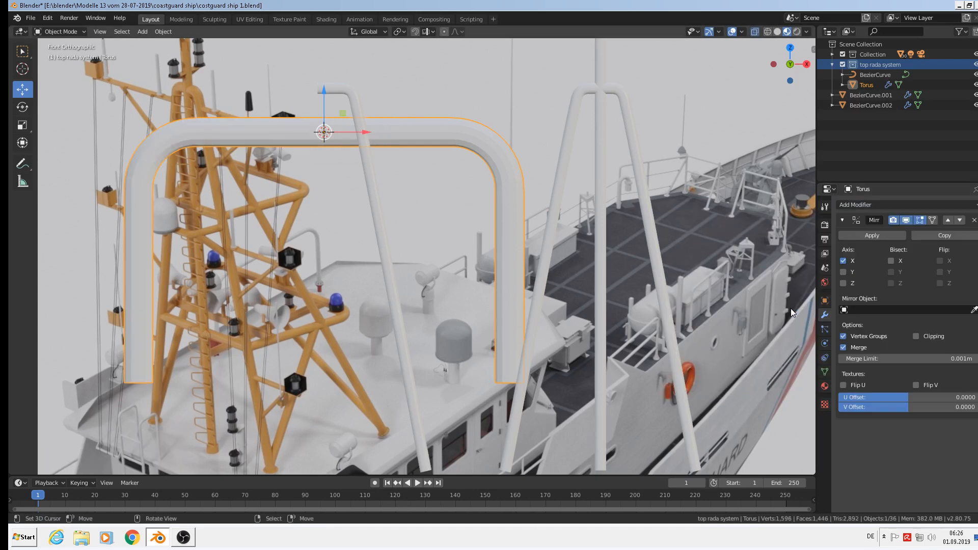
click(163, 31)
click(194, 237)
Rotate the U-shaped tube 90° and a further 180° about the global X axis to lay it flat
scroll(381, 269, down, 3)
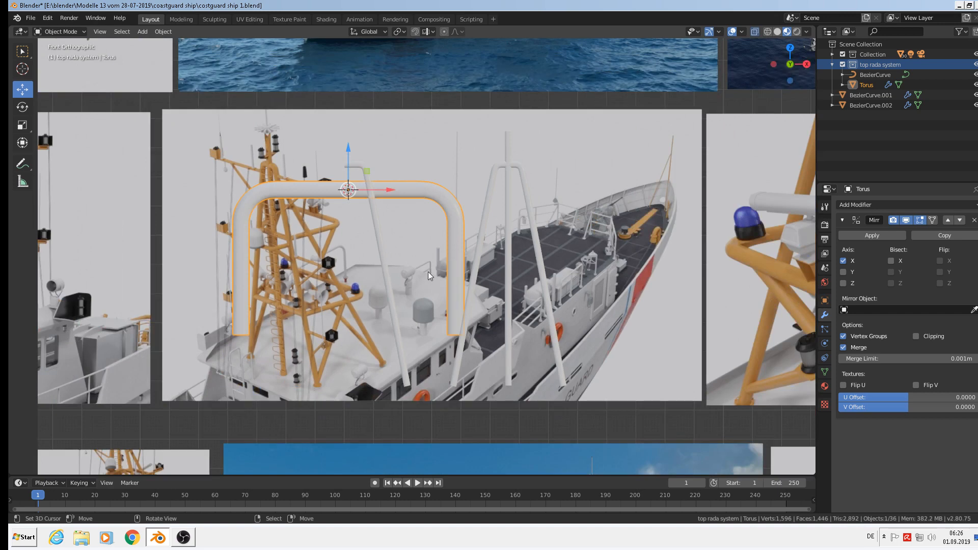
text(rx90)
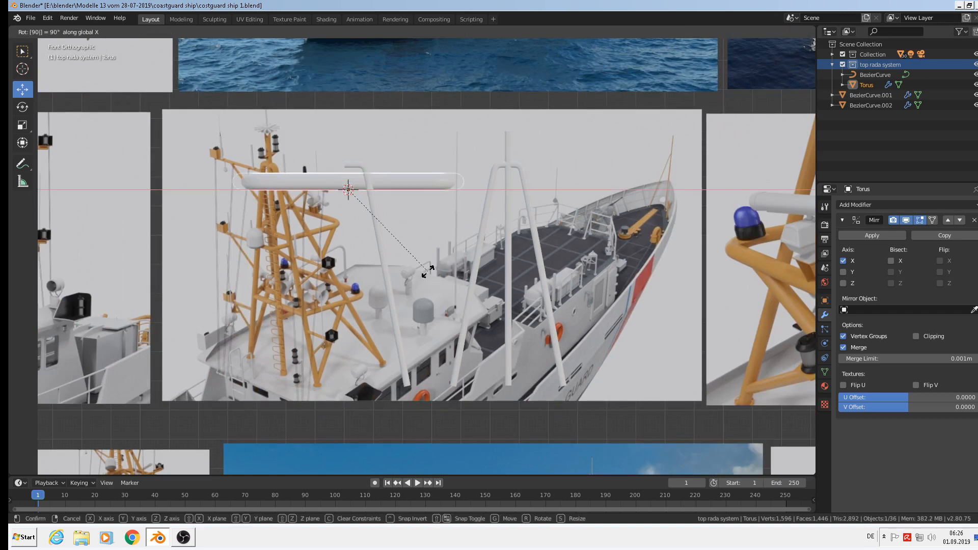
key(Return)
middle_drag(428, 271, 425, 327)
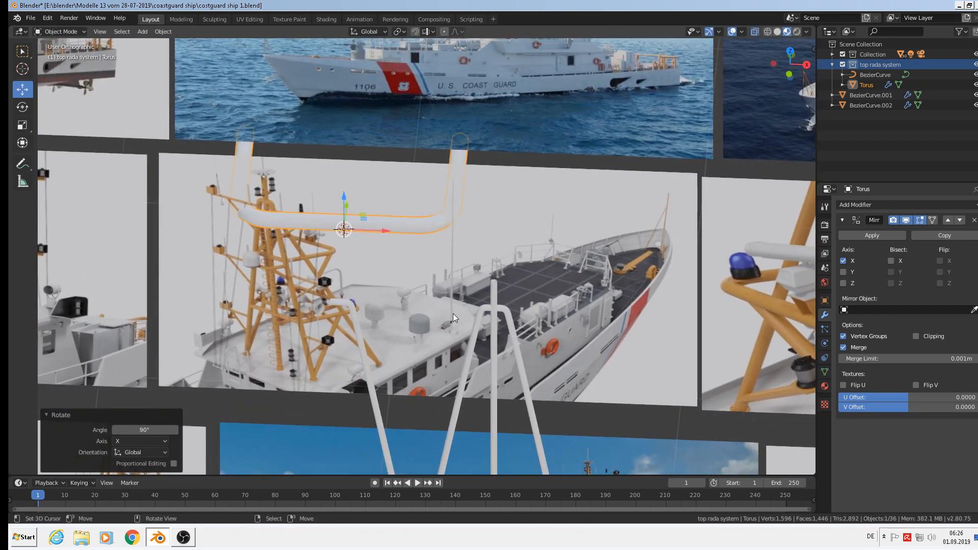
text(rx)
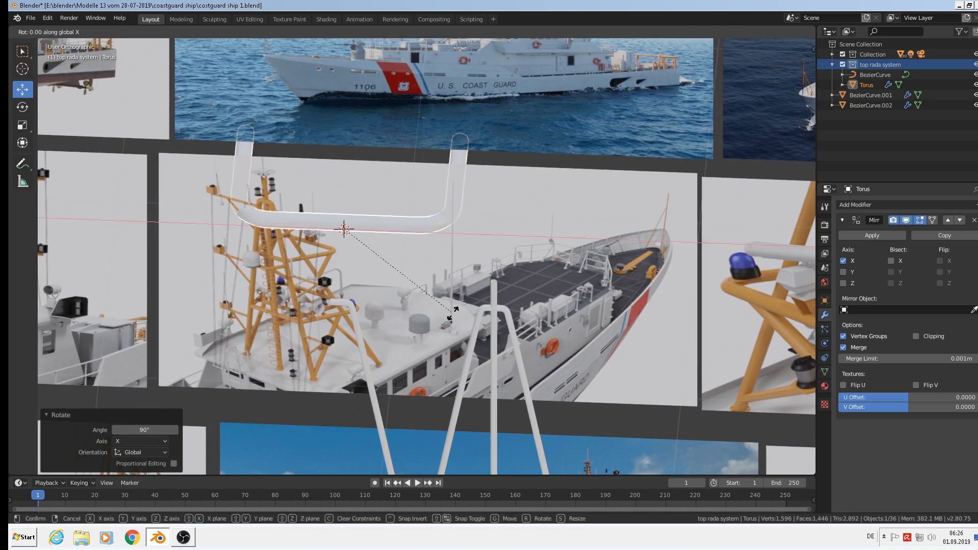
text(180)
key(Return)
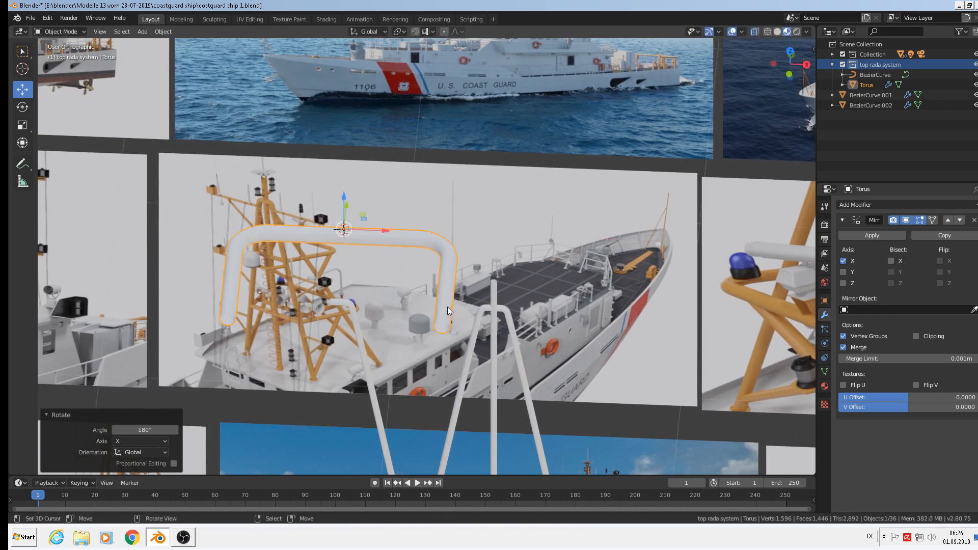
Move the U-shaped tube 0.622 m along X towards the mast legs and scale it uniformly to 0.359
drag(385, 235, 566, 242)
key(s)
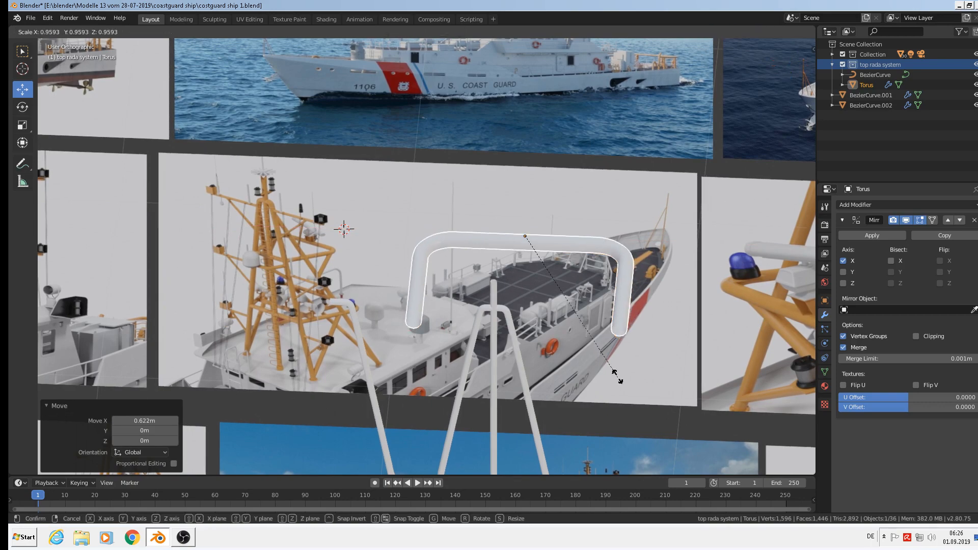
click(538, 296)
scroll(534, 285, up, 1)
middle_drag(530, 282, 526, 233)
key(KP_1)
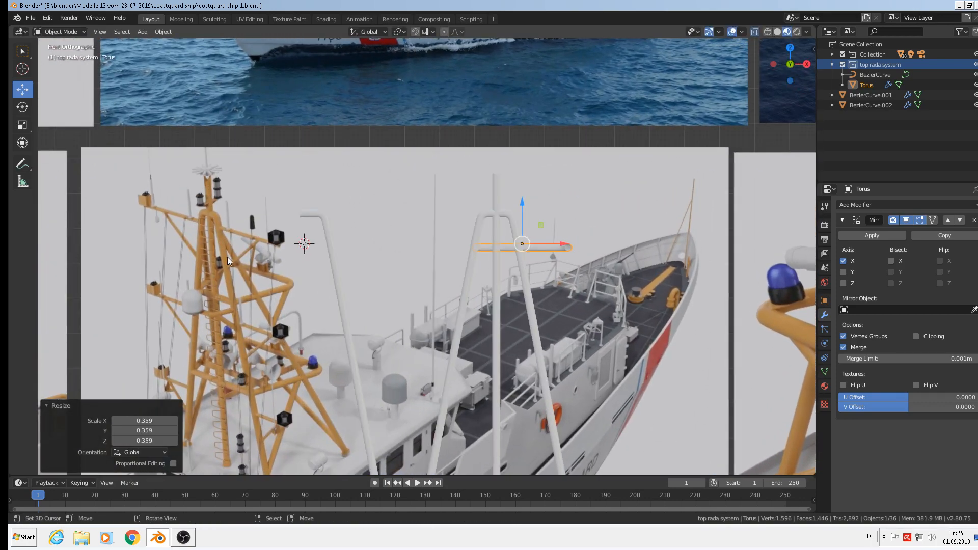
Lower the U-shaped tube 0.14 m along Z and shift it -0.016 m and a further -0.0189 m along X
shift+middle_drag(245, 300, 269, 219)
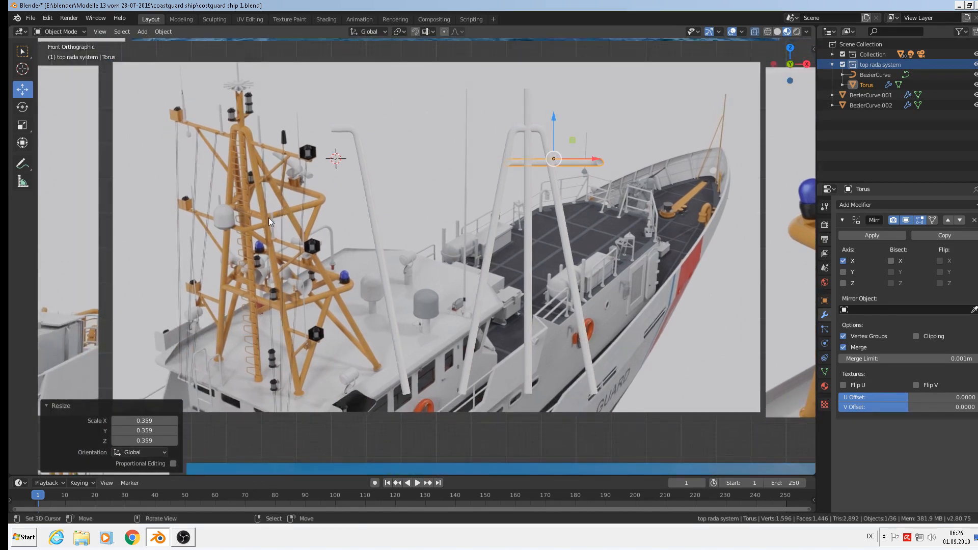
key(g)
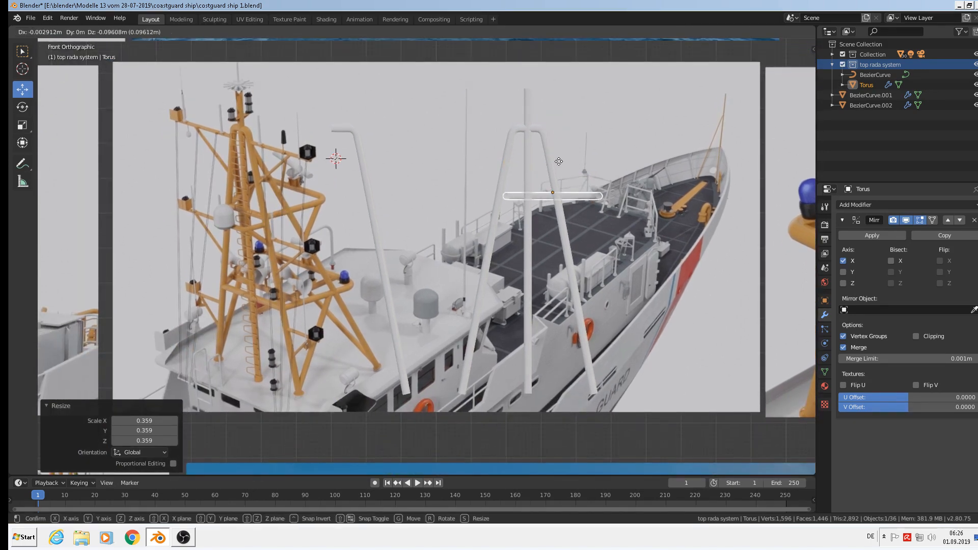
click(554, 174)
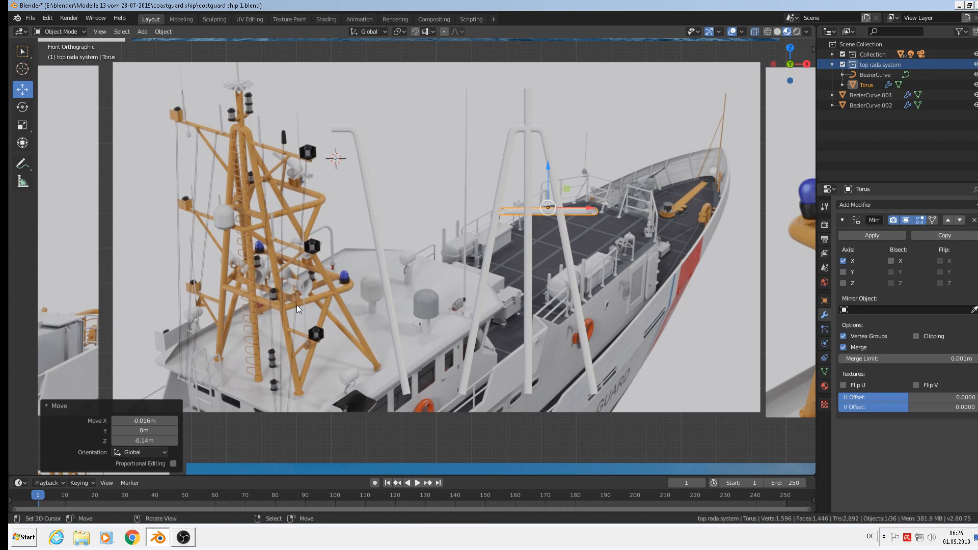
key(g)
key(x)
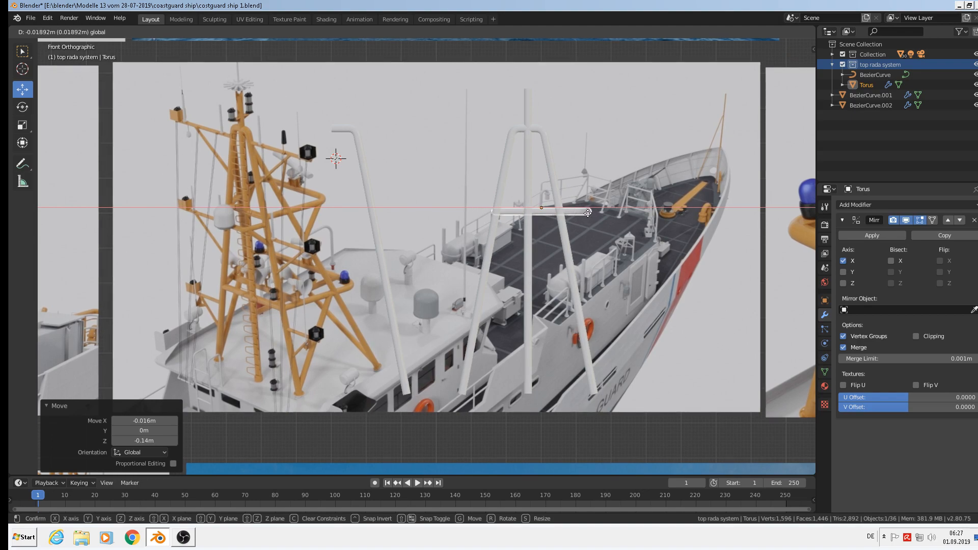
click(588, 213)
Move the U-shaped tube -0.346 m along the Y axis to bring it up to the mast legs
middle_drag(589, 216, 613, 153)
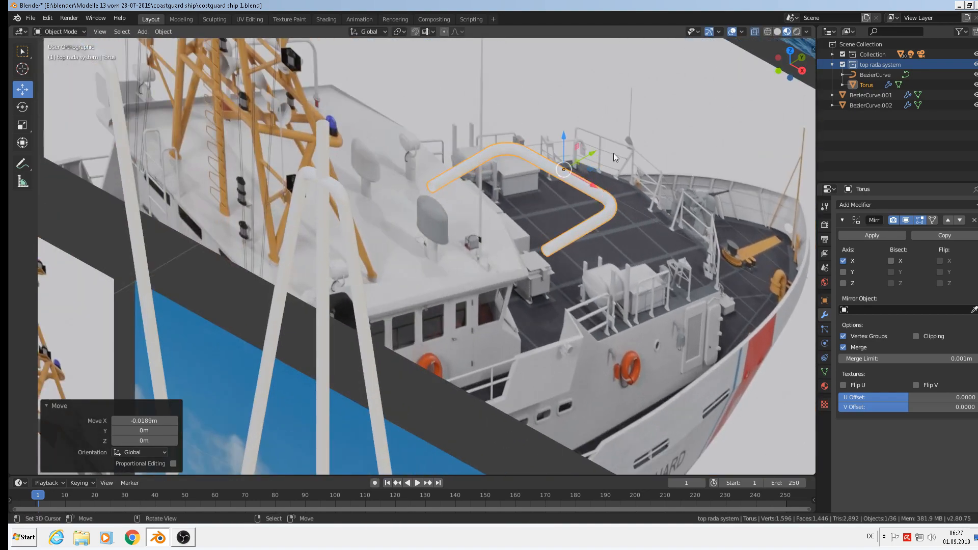
key(g)
key(y)
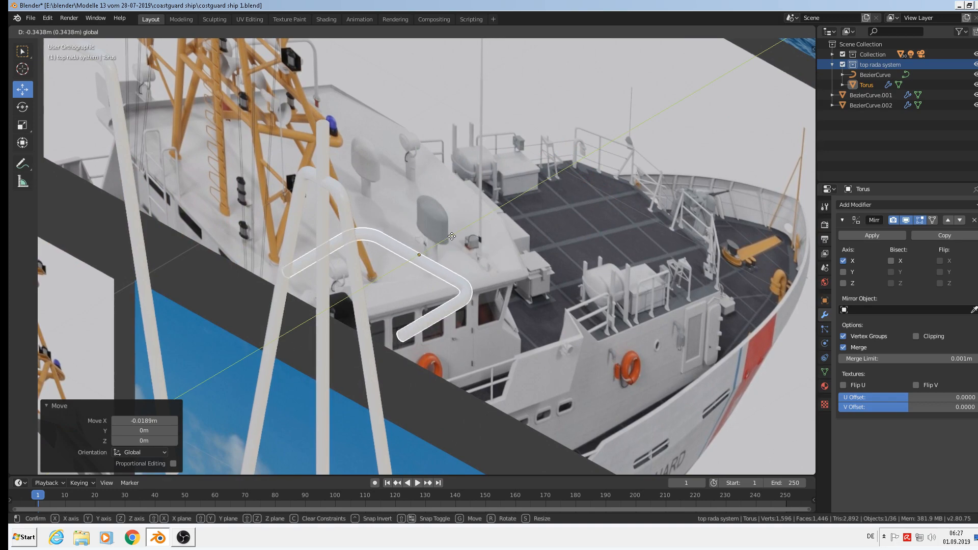
click(452, 236)
middle_drag(452, 236, 483, 296)
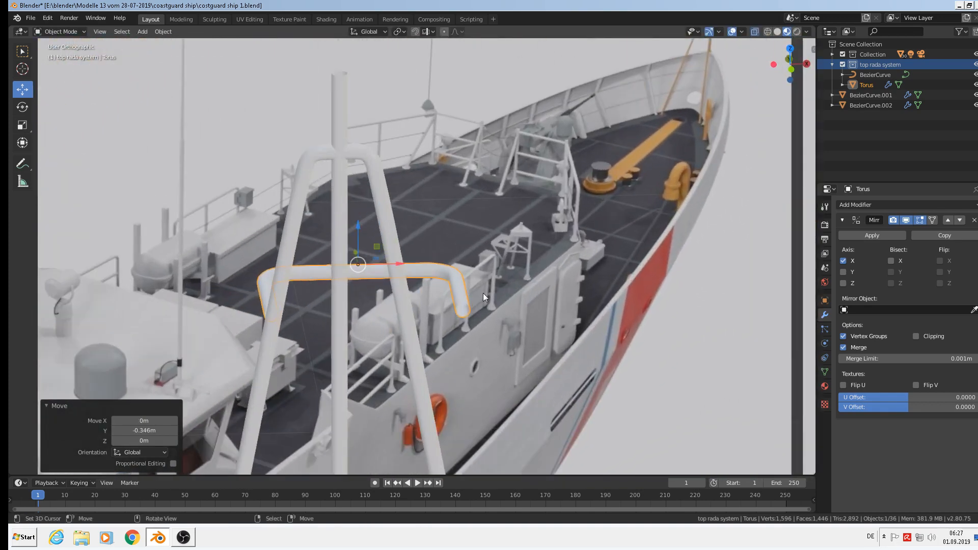
scroll(409, 274, up, 1)
middle_drag(408, 274, 387, 277)
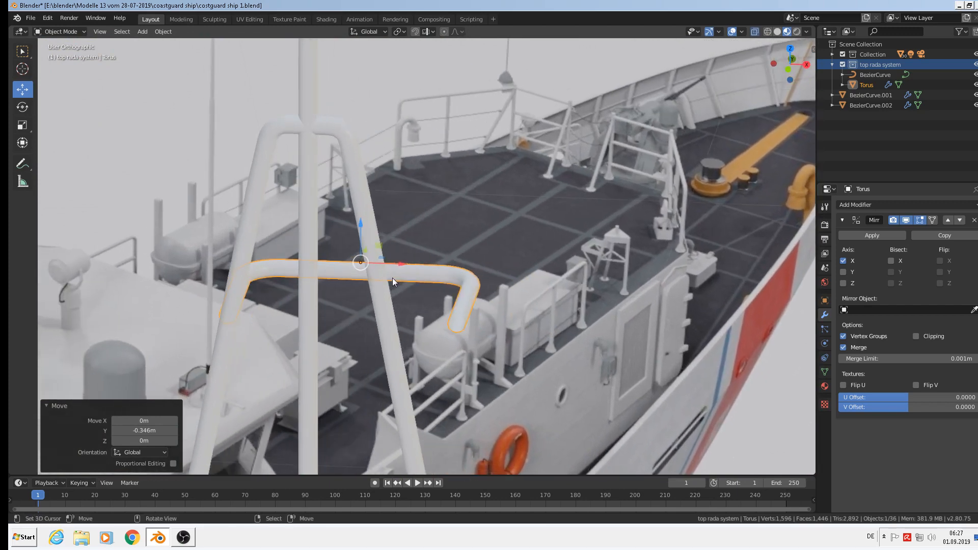
Narrow the tube by moving its bent end's vertices -0.0369 m along X, and shift the whole tube -0.034 m along X
key(Tab)
middle_drag(494, 344, 511, 342)
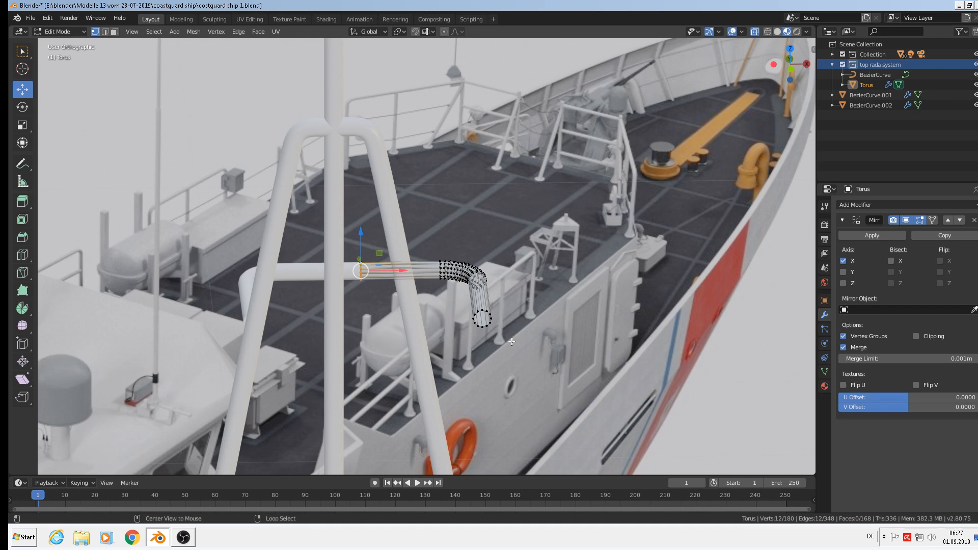
key(alt+a)
key(b)
drag(526, 362, 405, 220)
drag(503, 279, 470, 281)
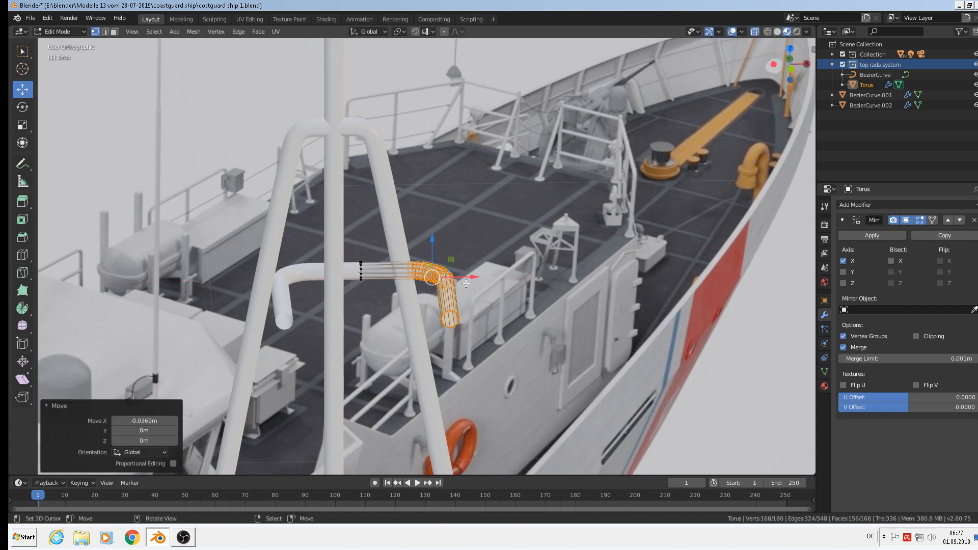
key(Tab)
drag(393, 266, 365, 267)
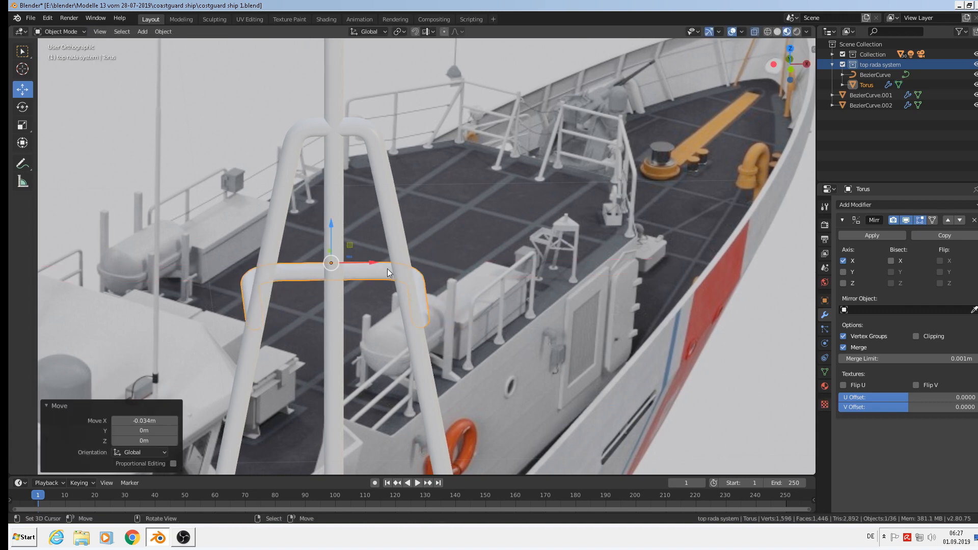
Narrow the tube further by moving the bent end -0.00938 m along X, and recentre the whole tube by -0.00468 m
key(Tab)
drag(433, 278, 426, 278)
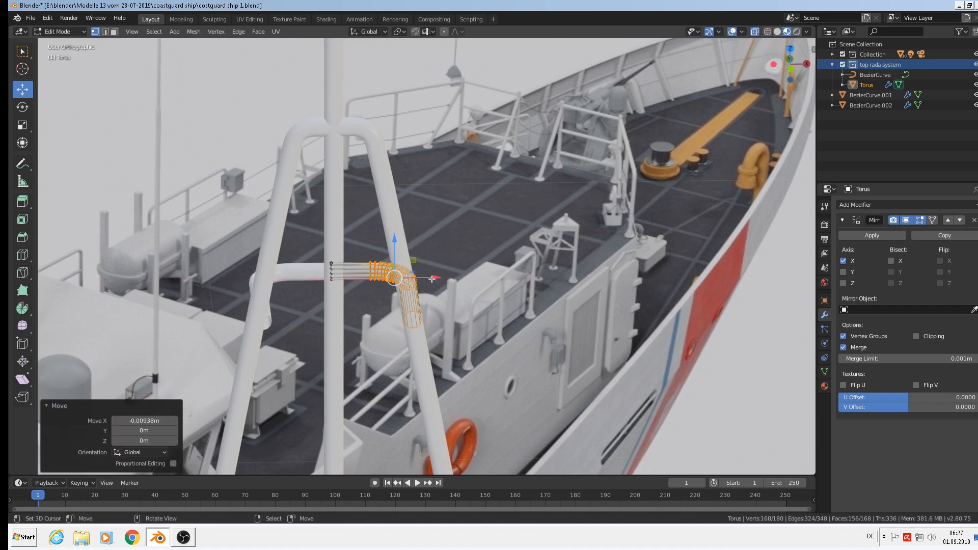
key(Tab)
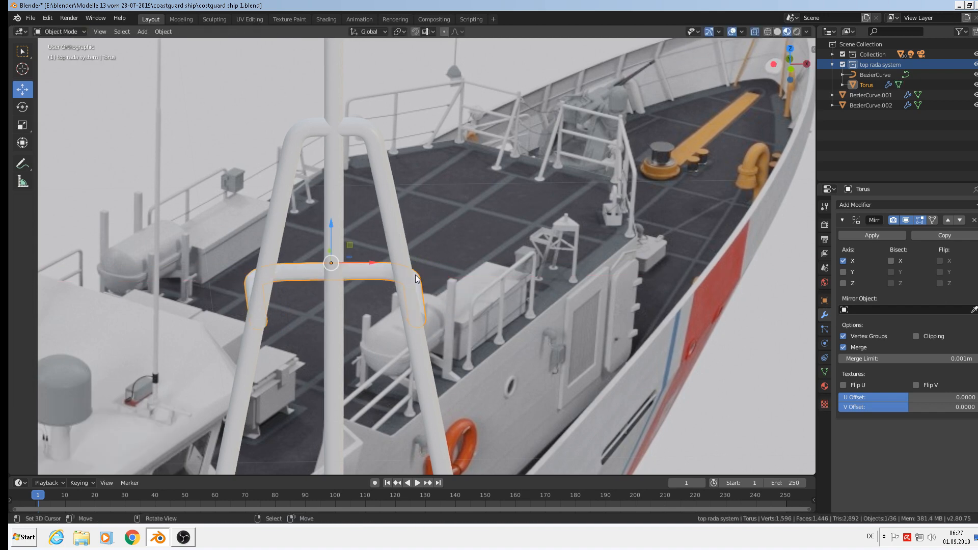
drag(375, 260, 371, 260)
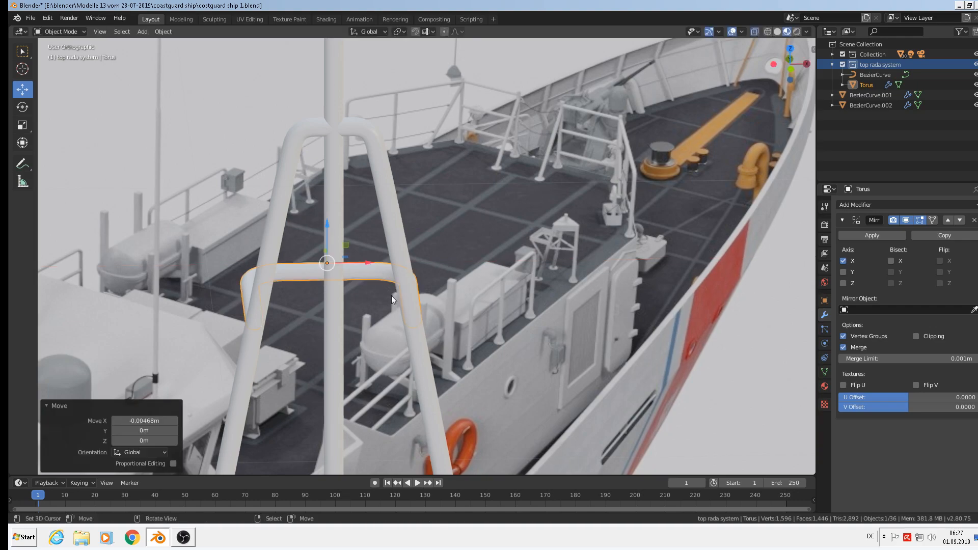
mouse_move(391, 296)
middle_down()
mouse_move(295, 313)
mouse_move(237, 292)
mouse_move(281, 298)
mouse_move(385, 286)
middle_up()
Duplicate the U-shaped tube and move the copy 0.308 m down the mast along Z
scroll(283, 299, down, 4)
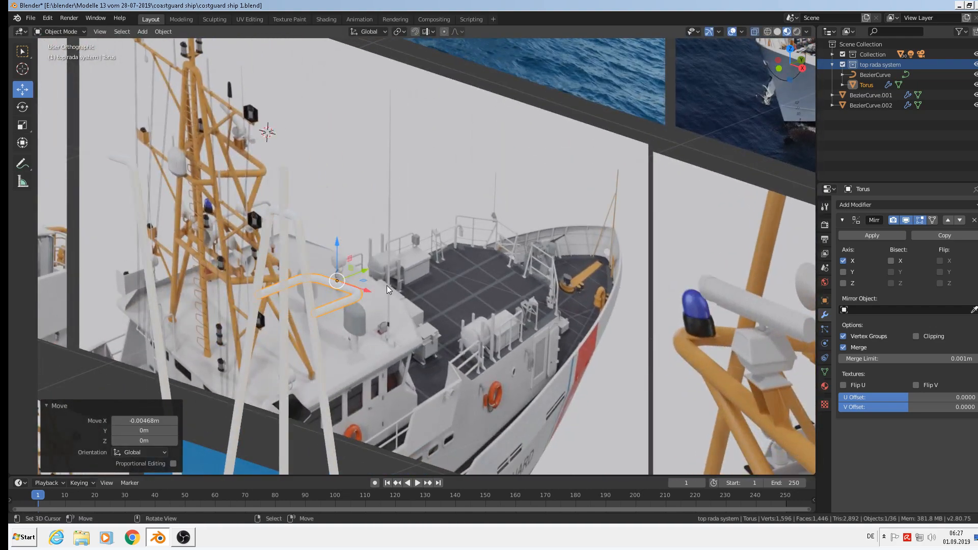
scroll(386, 285, down, 3)
scroll(386, 288, up, 2)
scroll(258, 292, up, 3)
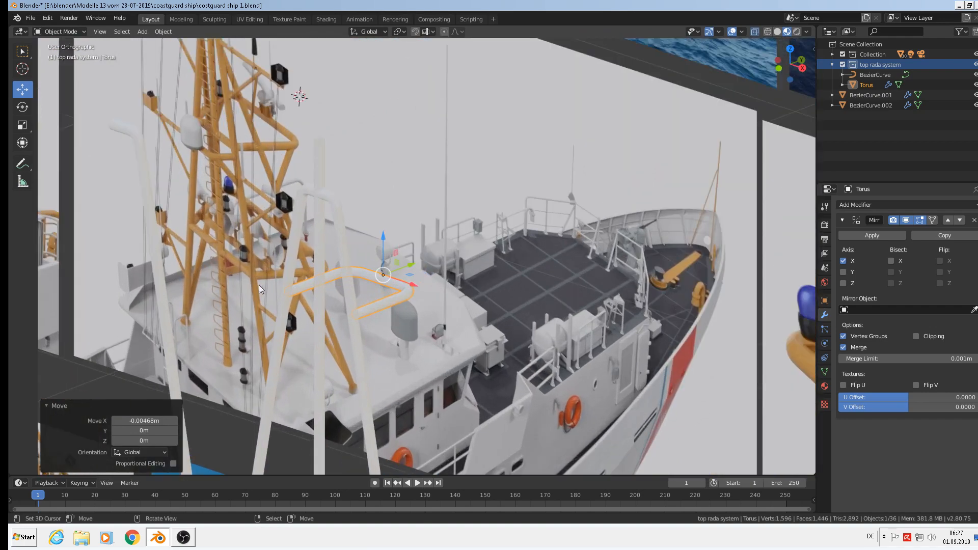
scroll(273, 288, up, 3)
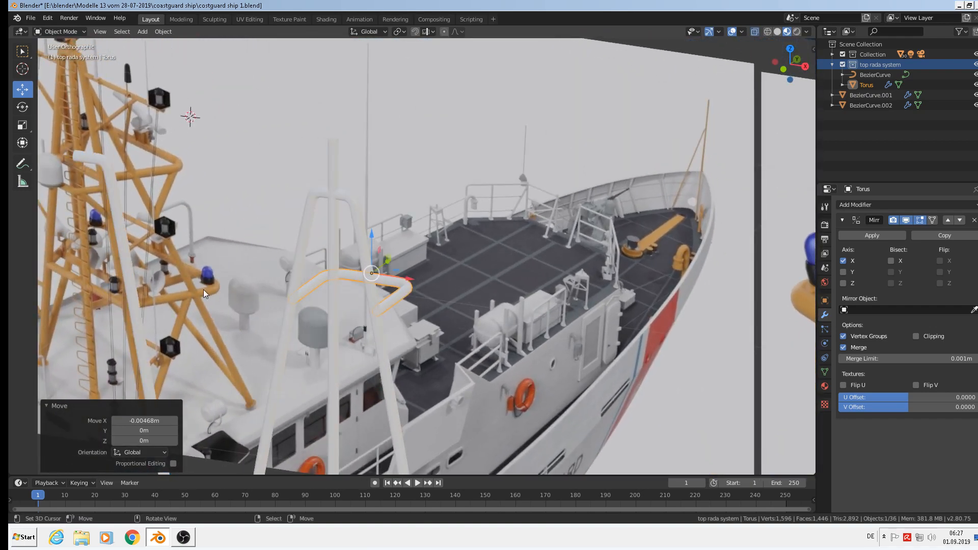
scroll(298, 301, down, 5)
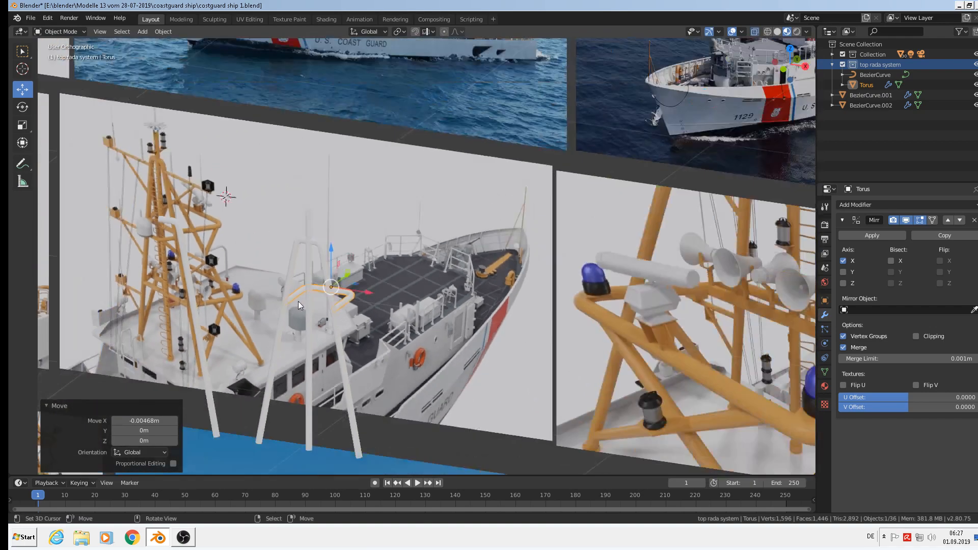
scroll(296, 298, up, 3)
scroll(304, 304, down, 2)
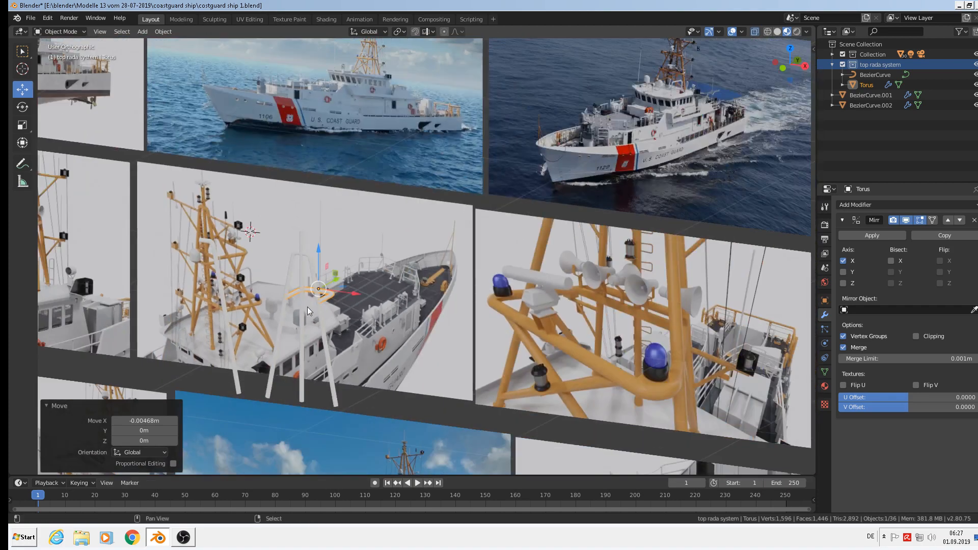
key(shift+d)
key(Escape)
drag(321, 260, 323, 316)
scroll(328, 381, up, 4)
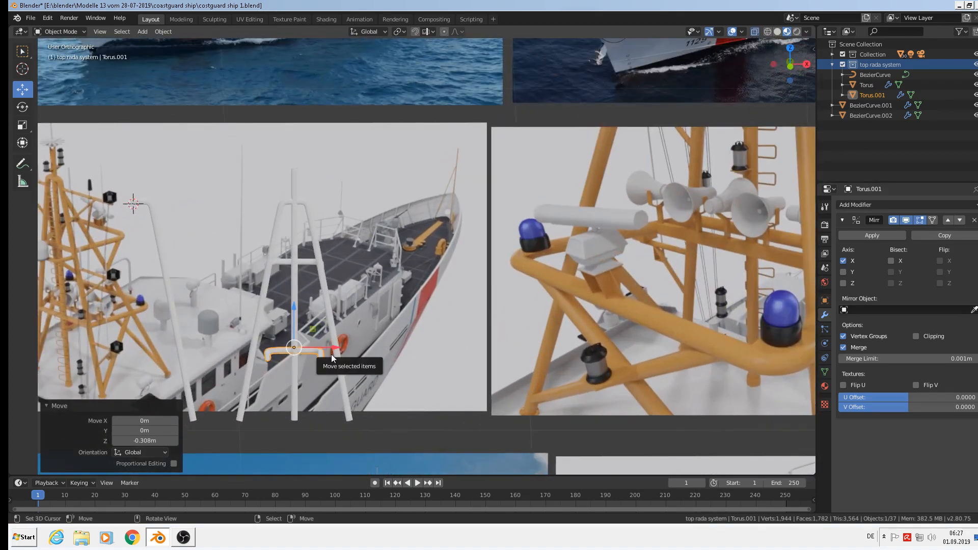
Widen the lower U-shaped tube by moving its bent end's vertices outward along X beyond the mast leg
key(Tab)
scroll(331, 354, up, 2)
drag(337, 352, 364, 355)
key(Tab)
middle_drag(364, 387, 281, 381)
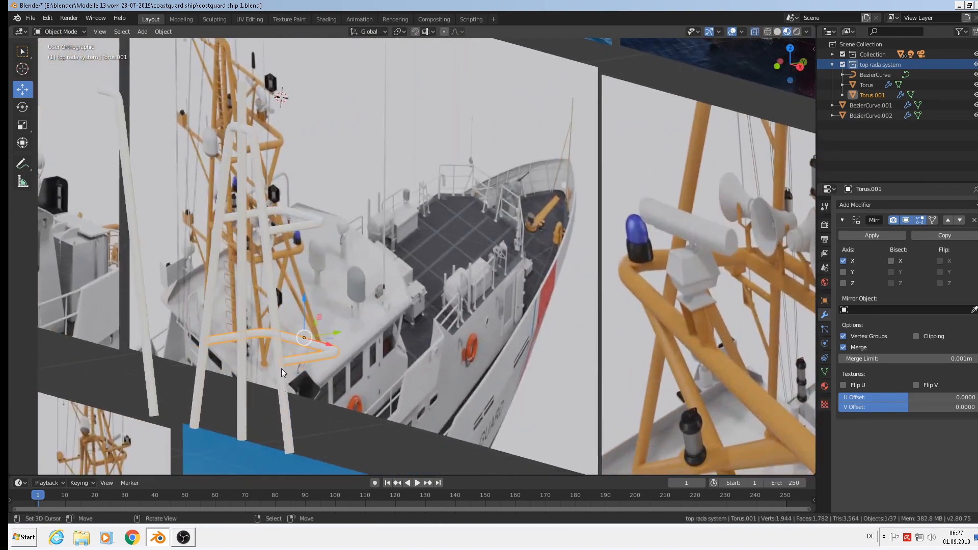
Duplicate the mast's vertical centre post in place and rotate the copy 90° about the global Y axis
scroll(281, 368, down, 2)
shift+middle_drag(295, 237, 571, 189)
scroll(590, 201, up, 3)
scroll(590, 200, up, 1)
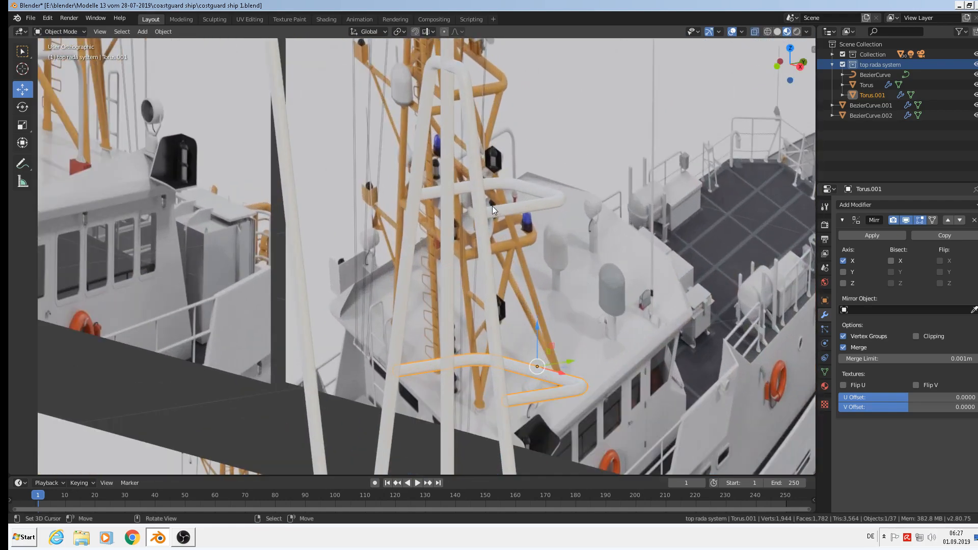
middle_drag(492, 206, 523, 213)
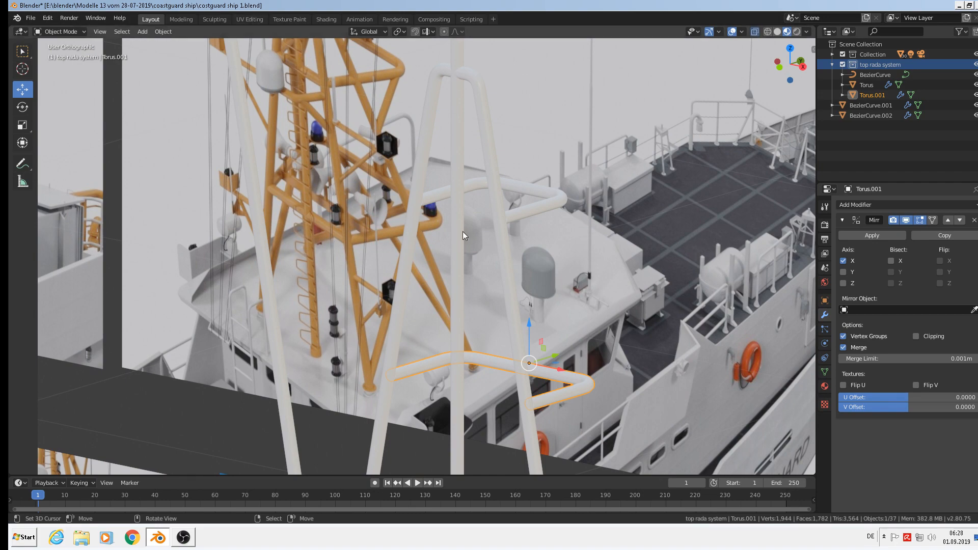
middle_drag(463, 235, 477, 259)
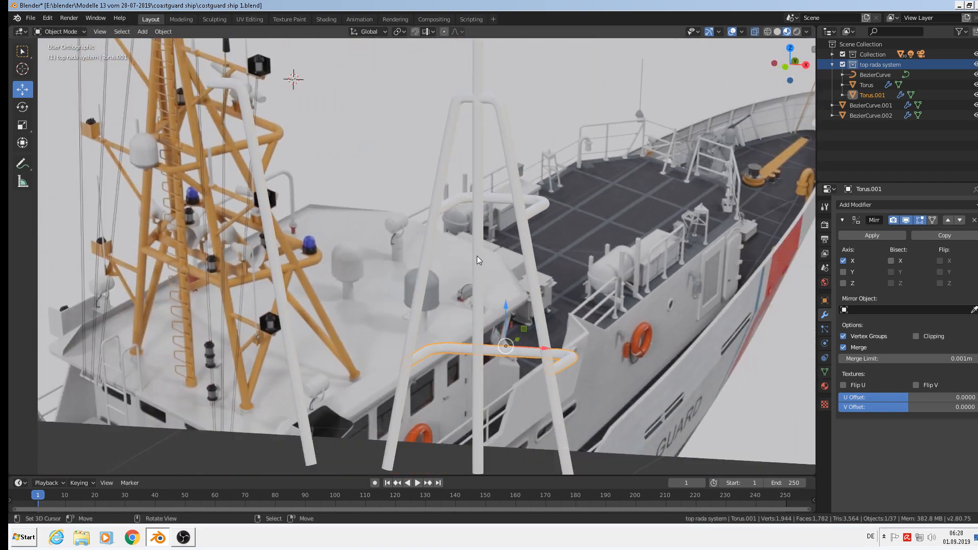
click(479, 249)
scroll(480, 248, down, 4)
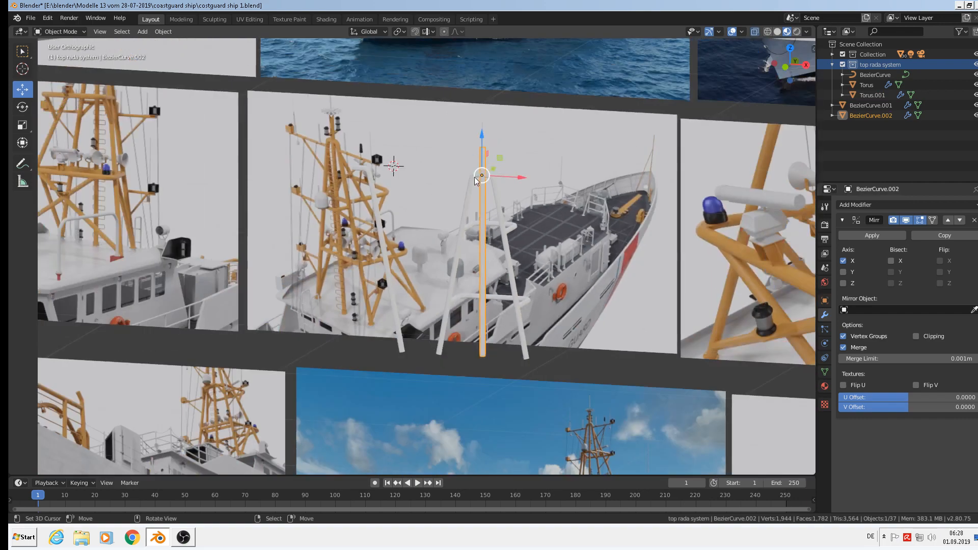
key(shift+d)
right_click(486, 201)
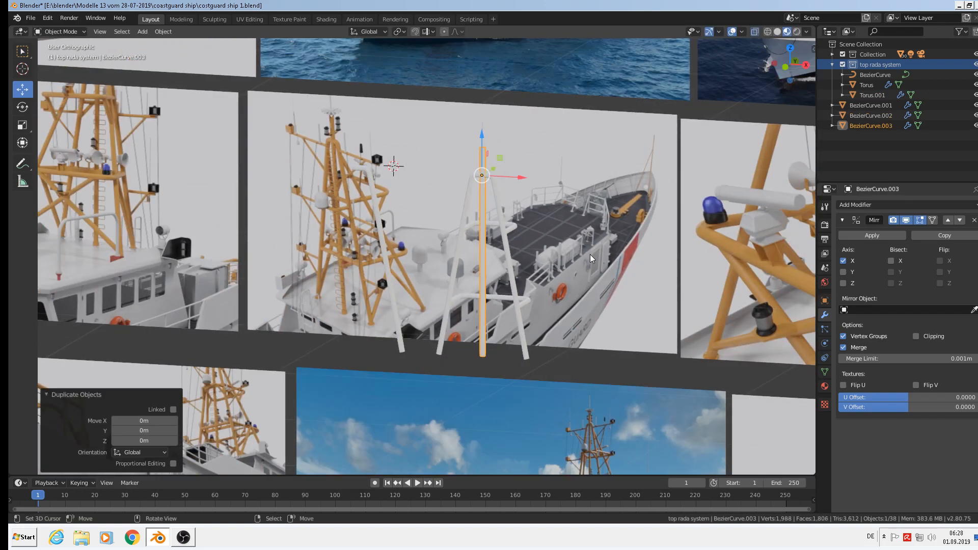
text(ry90)
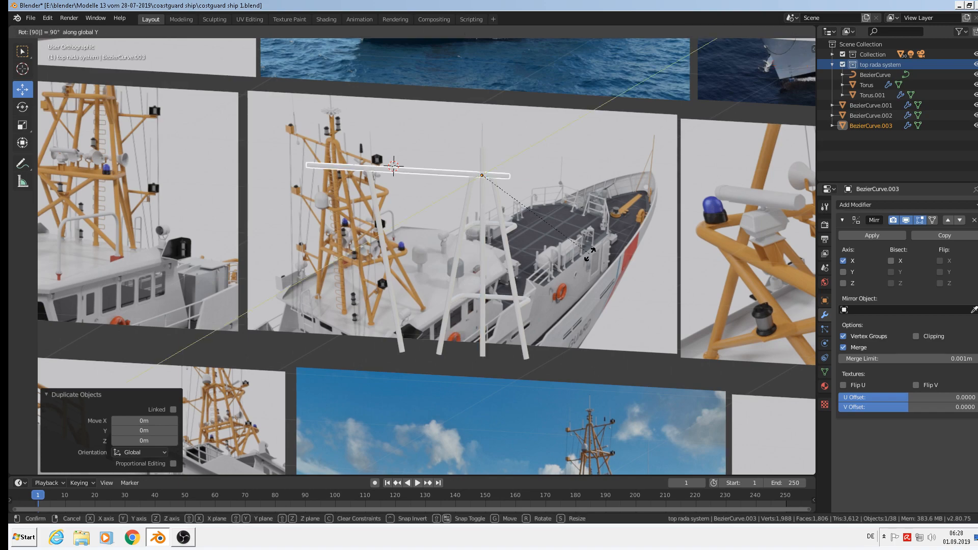
key(Return)
Lower the horizontal post copy 0.234 m along Z to the upper U-shaped tube and shift it slightly along negative X
scroll(462, 126, up, 5)
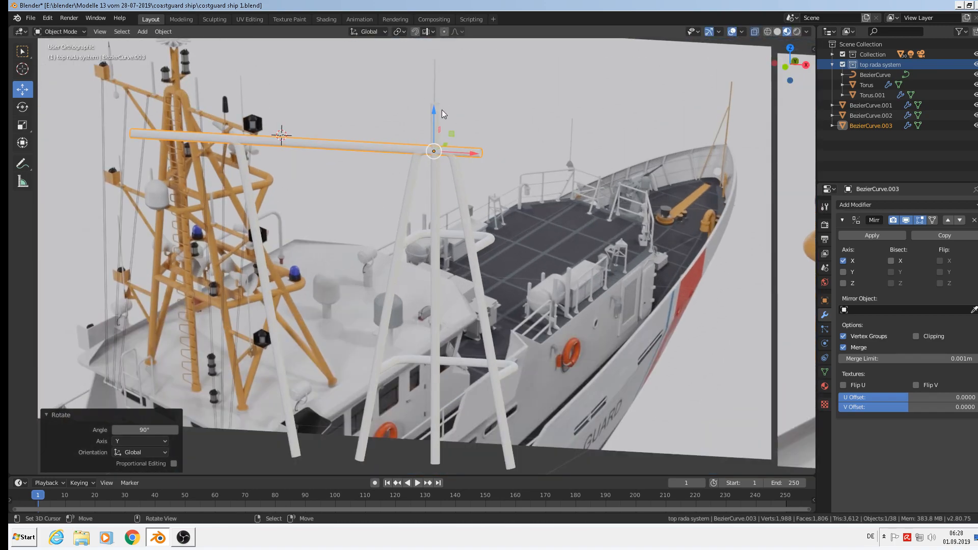
key(g)
key(z)
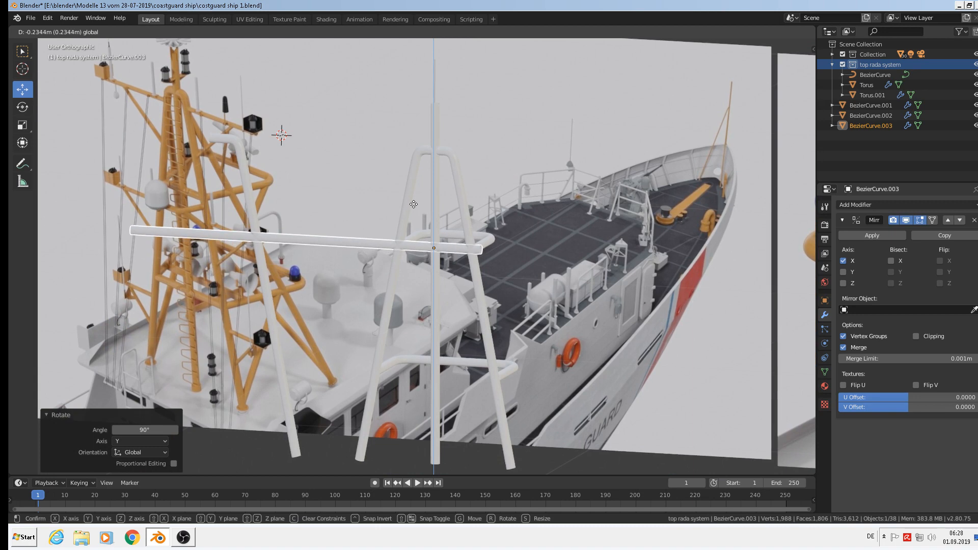
drag(414, 205, 414, 204)
key(KP_1)
scroll(431, 213, up, 2)
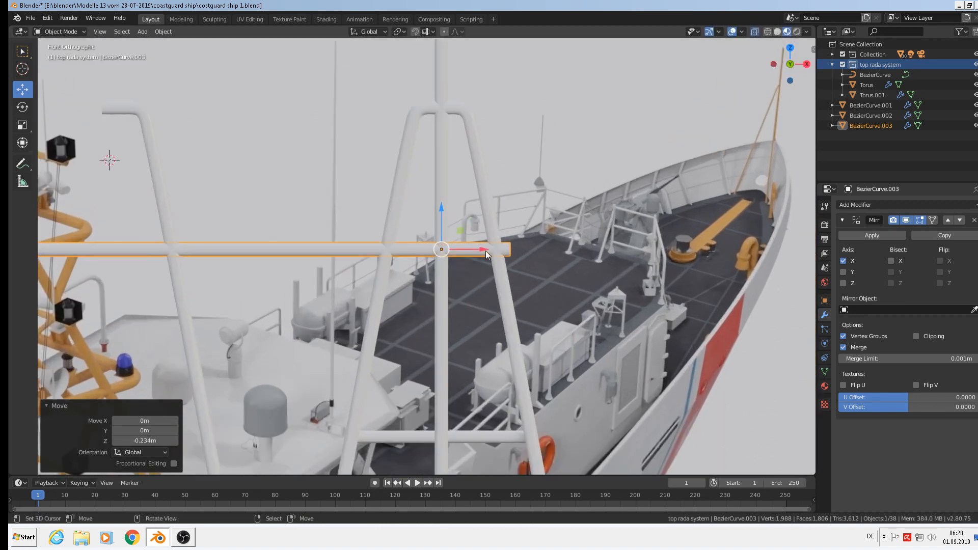
drag(478, 255, 464, 247)
Shorten the horizontal bar by moving its far end vertices along X so it spans only between the two mast legs
scroll(362, 239, down, 4)
shift+middle_drag(385, 233, 410, 225)
key(Tab)
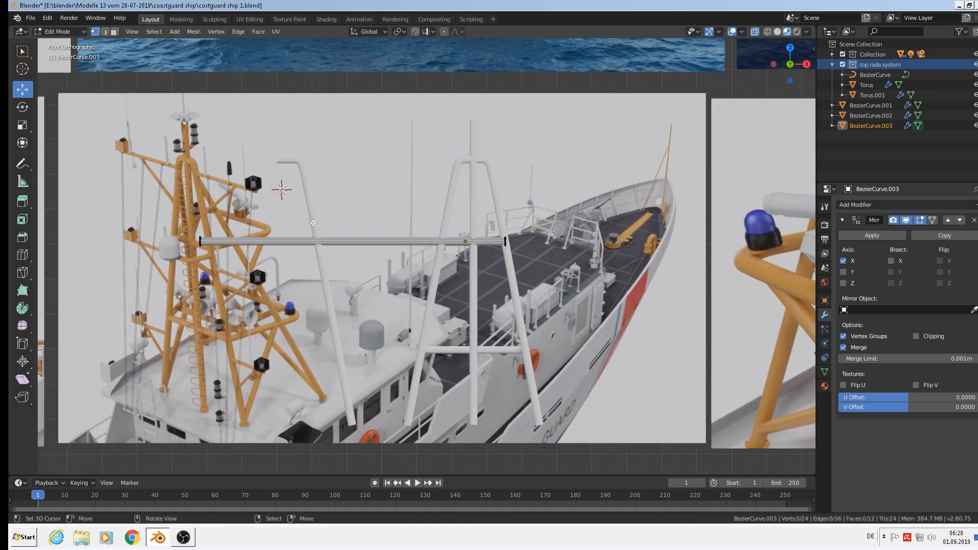
key(b)
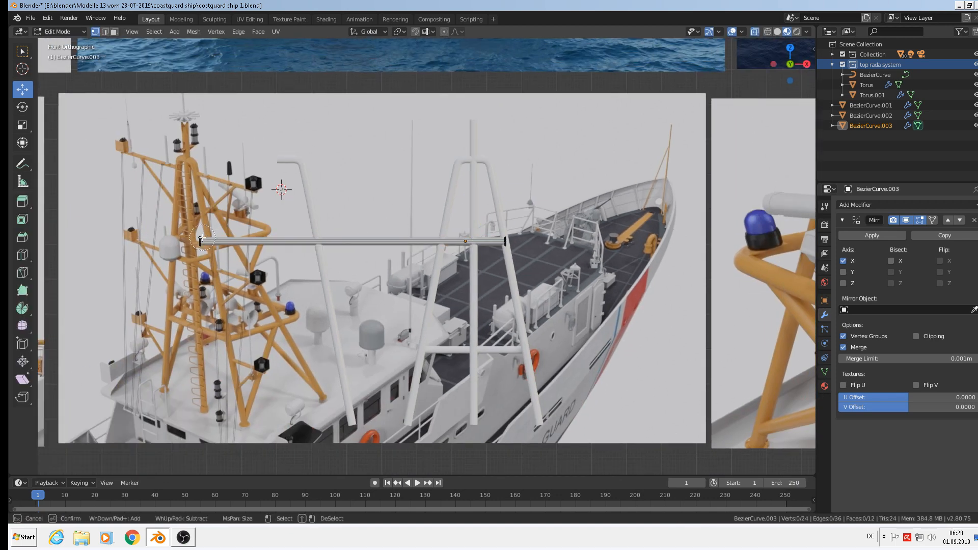
drag(191, 227, 480, 260)
key(Tab)
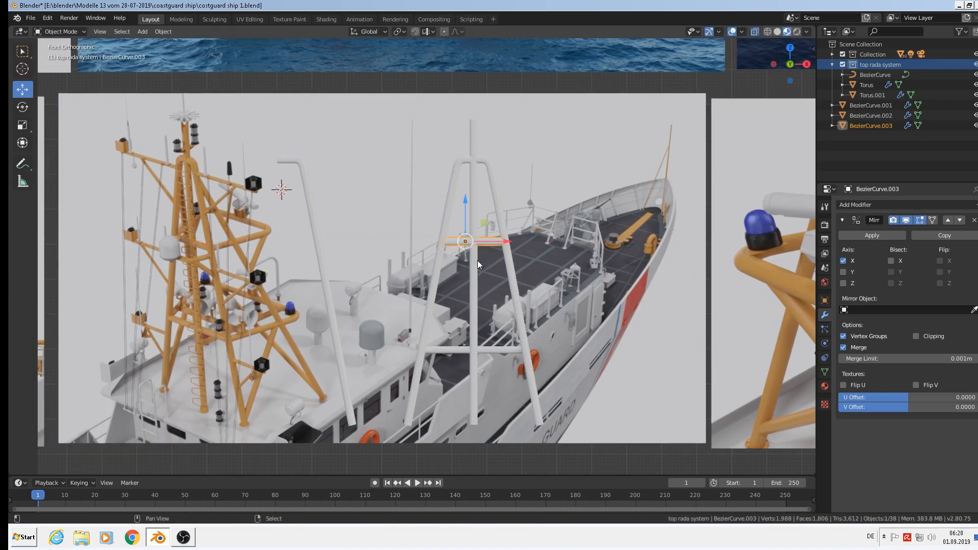
Duplicate the upper crossbar between the mast legs and lower the copy 0.309 m along Z to the lower U-shaped tube
key(shift+d)
key(Escape)
drag(465, 205, 446, 312)
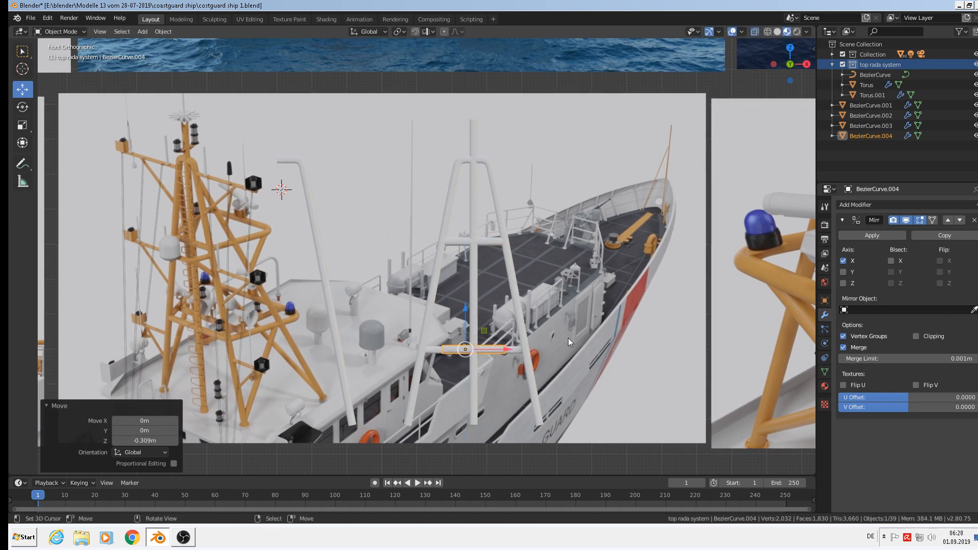
Widen the lower crossbar along global X to span the mast legs and shift it -0.0146 m along X
key(s)
key(x)
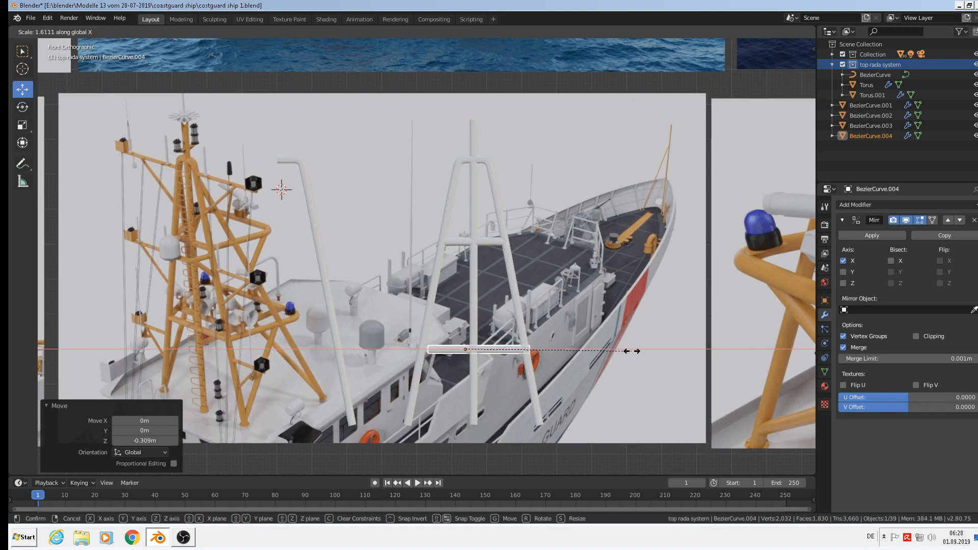
click(628, 348)
drag(500, 349, 495, 349)
Move the spare bent tube -0.49 m along X, clear of the orange mast in the reference image
middle_drag(523, 327, 447, 353)
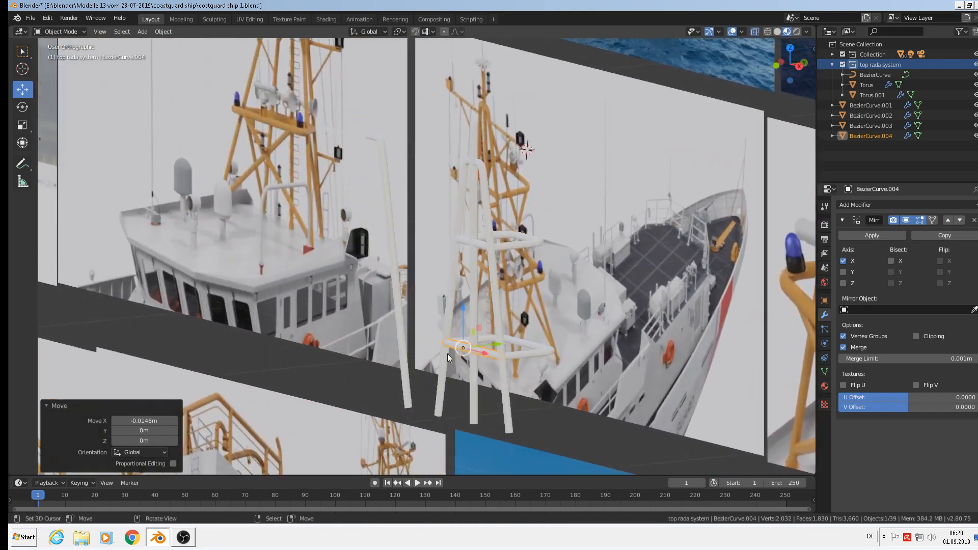
scroll(366, 222, up, 1)
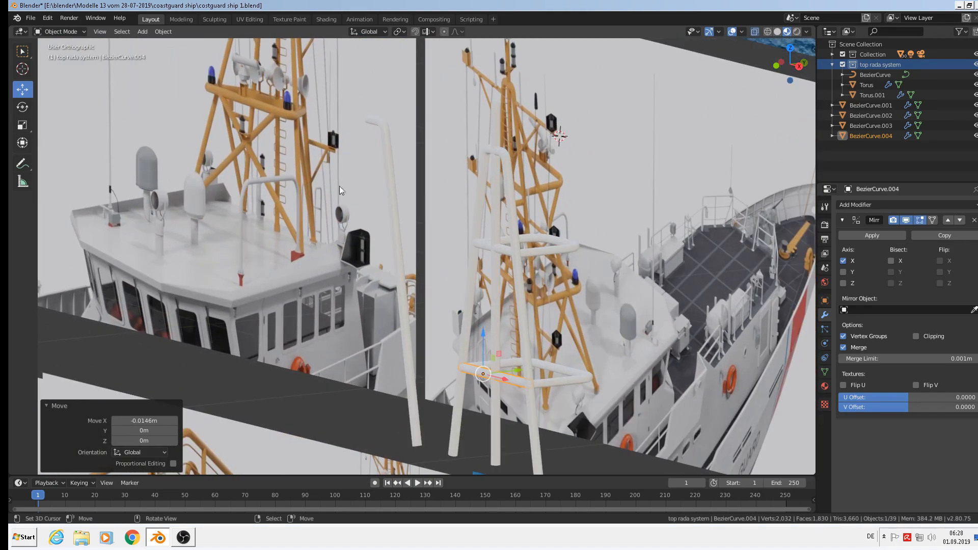
middle_drag(339, 186, 409, 193)
scroll(325, 218, up, 1)
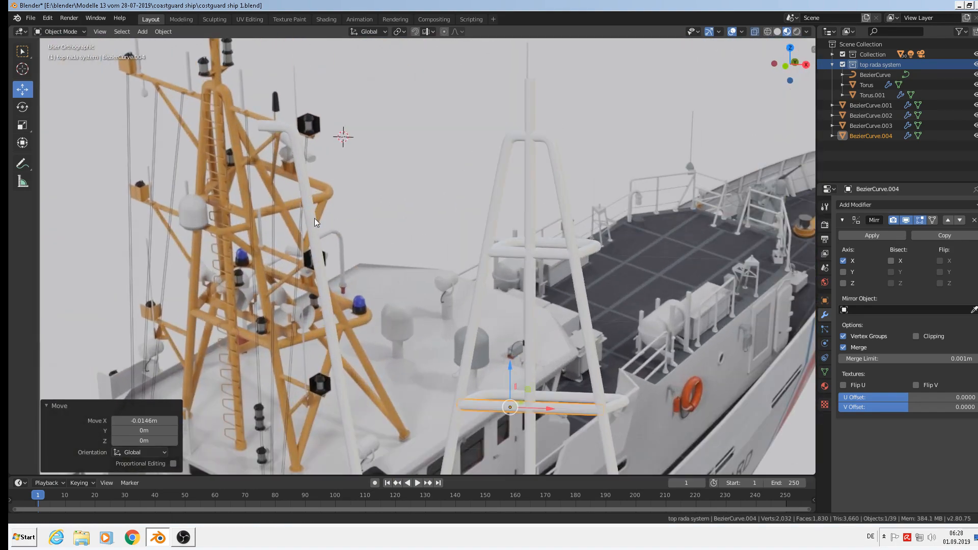
shift+middle_drag(314, 218, 375, 197)
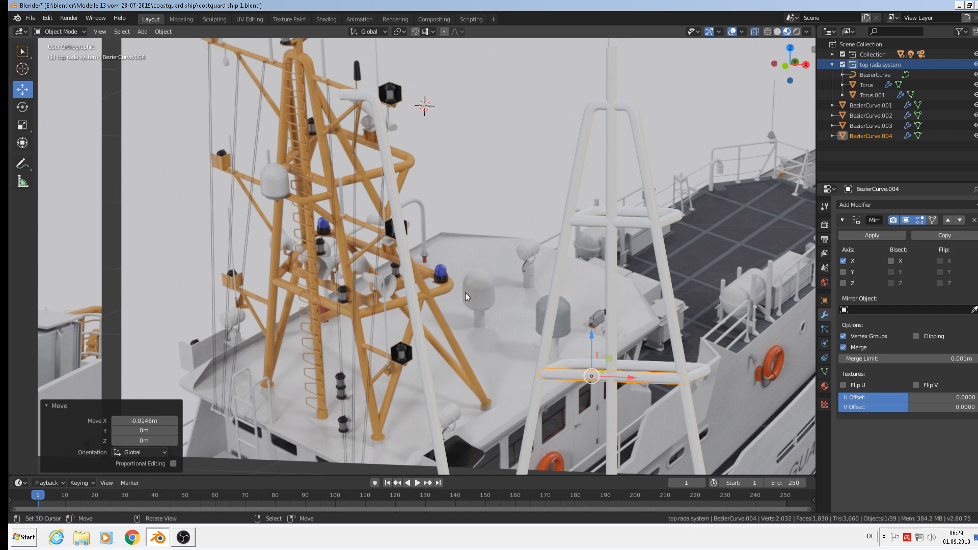
click(414, 290)
drag(437, 105, 200, 105)
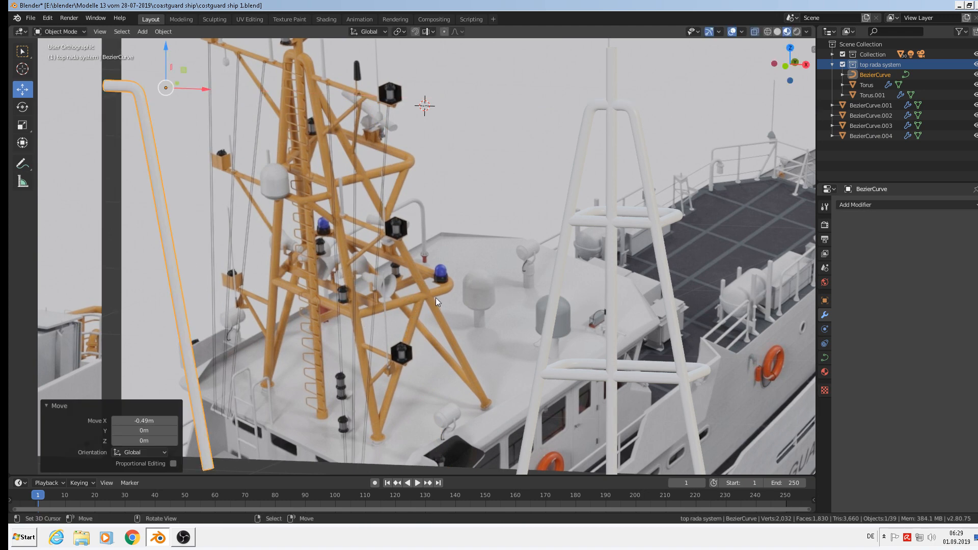
Duplicate the vertical centre post and move the copy about 0.061 m along X towards the mast leg
middle_drag(726, 372, 704, 381)
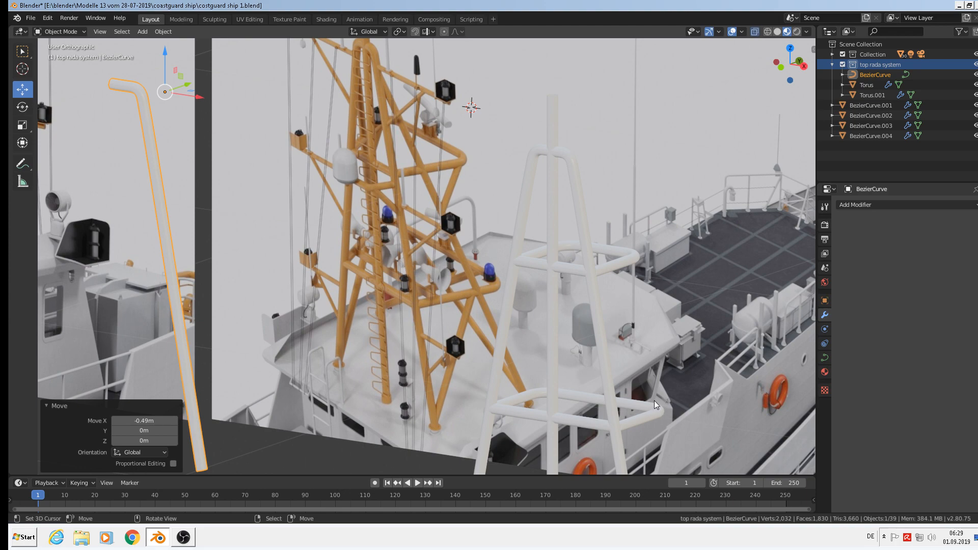
middle_drag(654, 401, 588, 257)
scroll(591, 241, down, 1)
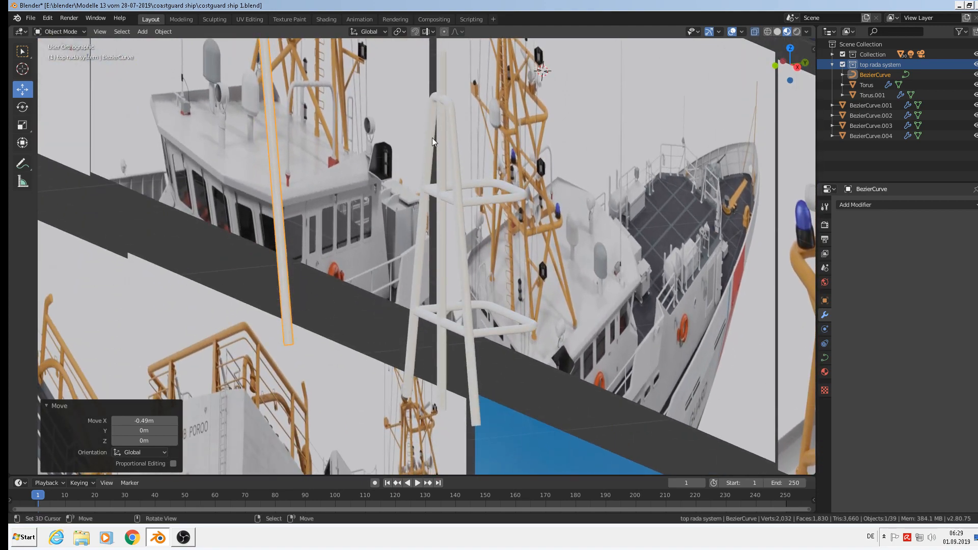
click(441, 151)
middle_drag(441, 150, 515, 167)
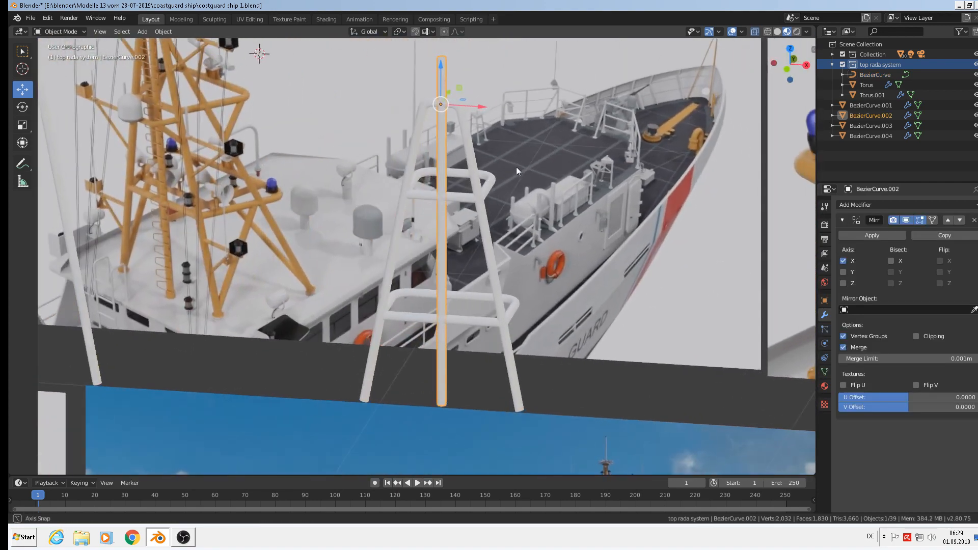
key(shift+d)
right_click(514, 169)
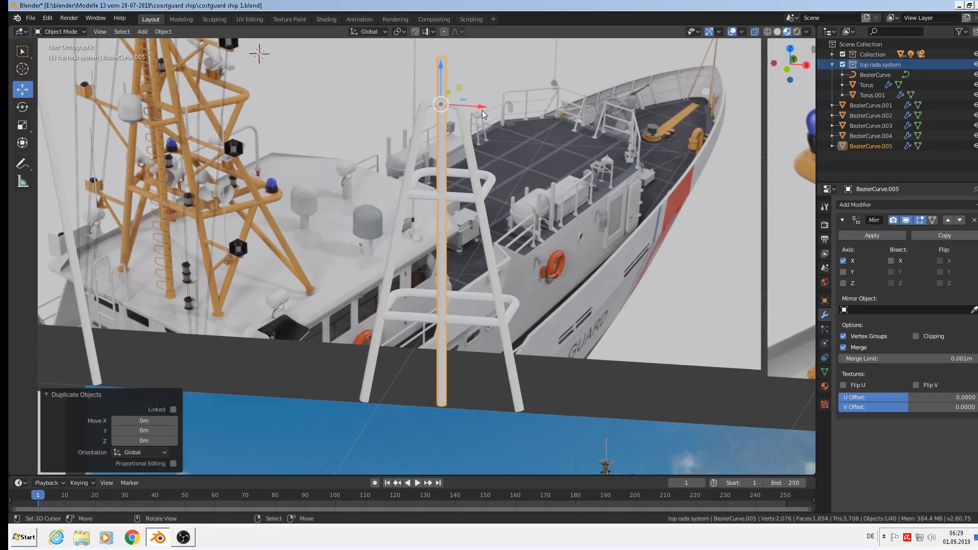
drag(484, 114, 504, 137)
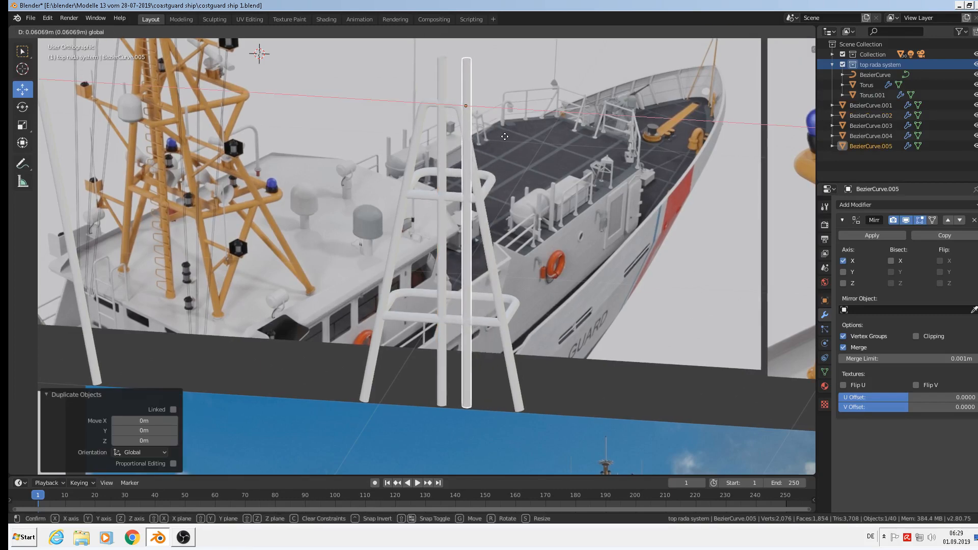
click(504, 136)
Shorten the post copy by lowering its top-end vertices below the bend of the mast legs
key(Tab)
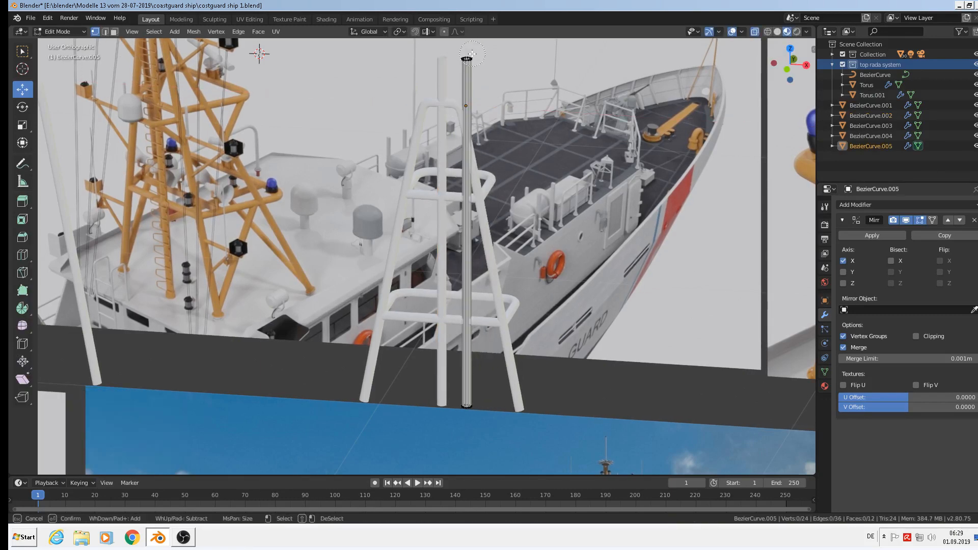
ctrl+drag(475, 54, 458, 55)
key(b)
drag(528, 83, 479, 148)
key(Tab)
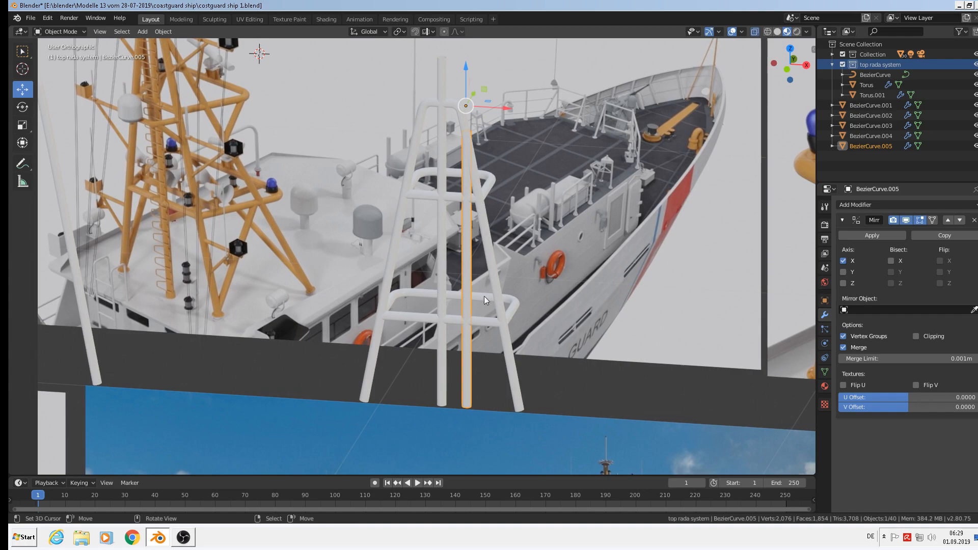
Tilt the shortened post 15.7° about the global X axis so its foot leans out towards the U-shaped tubes' bends
middle_drag(496, 240, 405, 231)
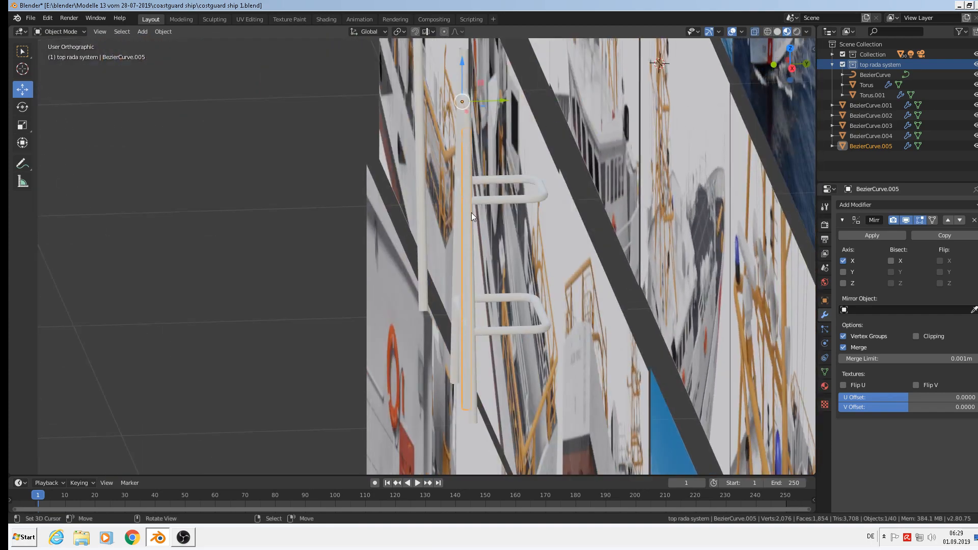
key(r)
key(x)
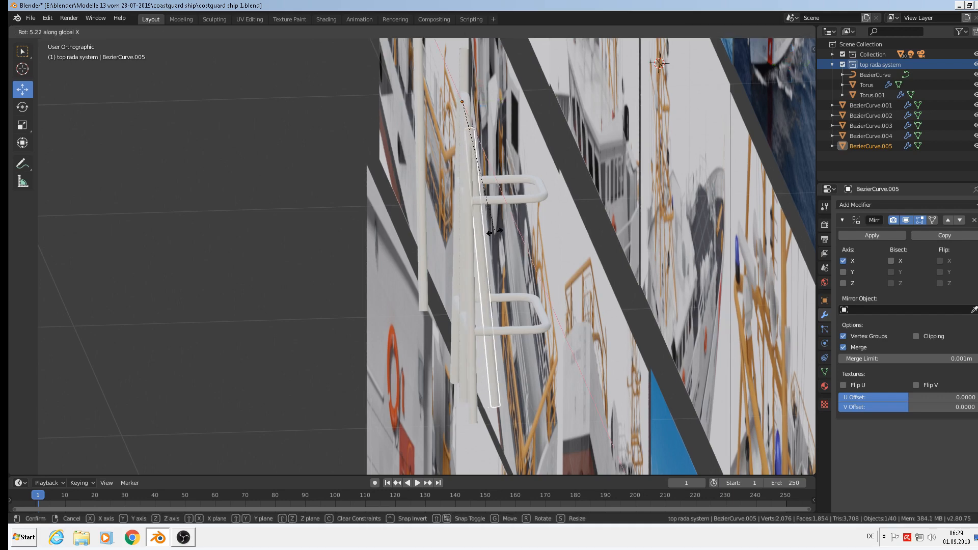
click(521, 228)
Rotate the slanted strut -10.6° about the global Y axis and shift it -0.0146 m along X to line up with the mast leg
middle_drag(521, 228, 570, 141)
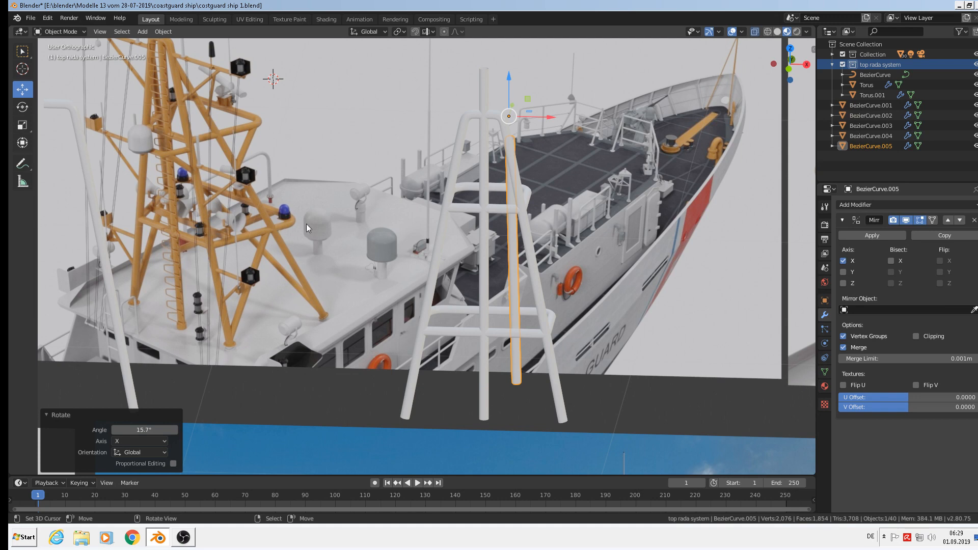
middle_drag(306, 224, 479, 212)
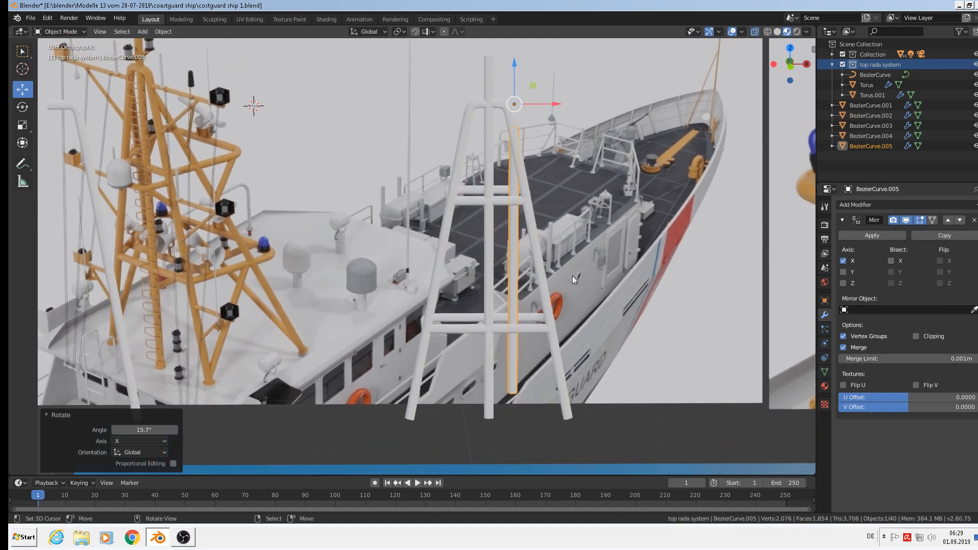
key(r)
key(y)
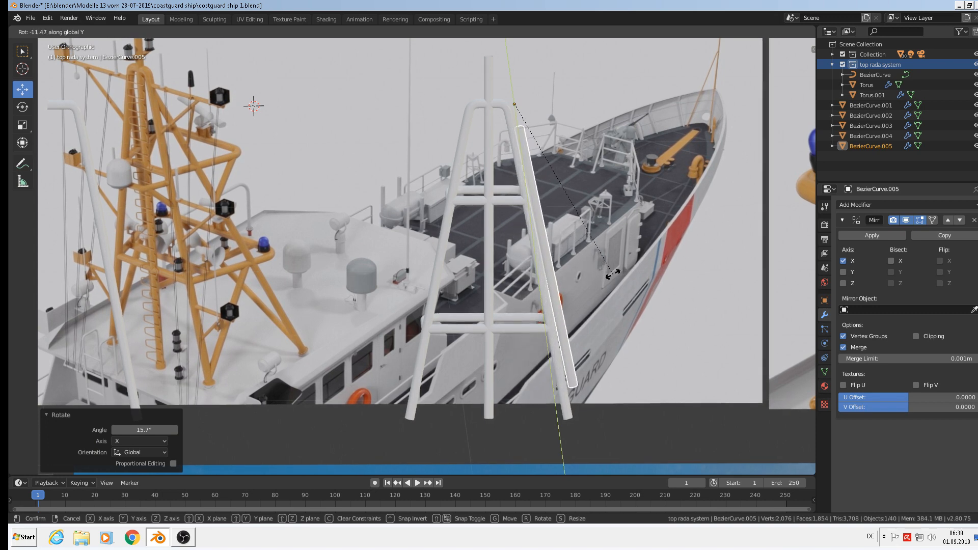
click(611, 275)
key(g)
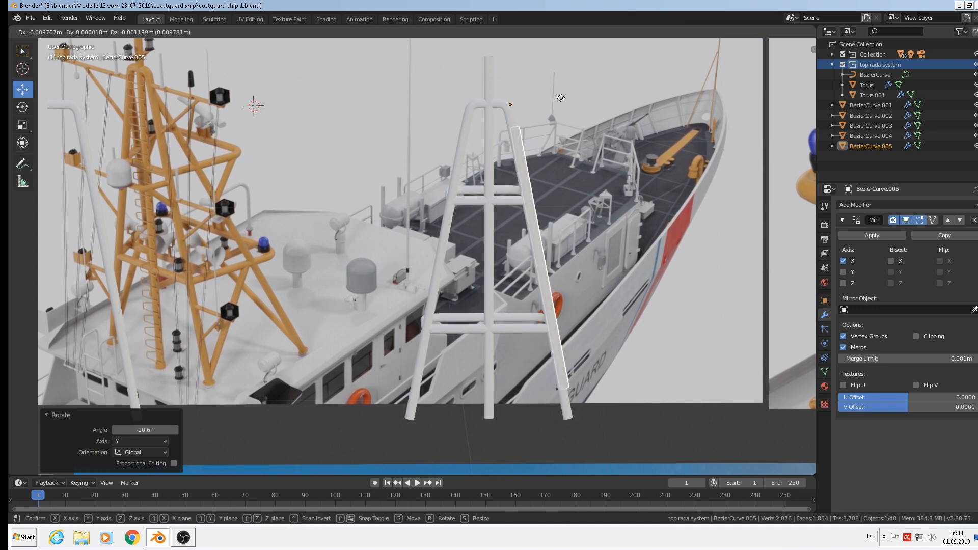
click(560, 98)
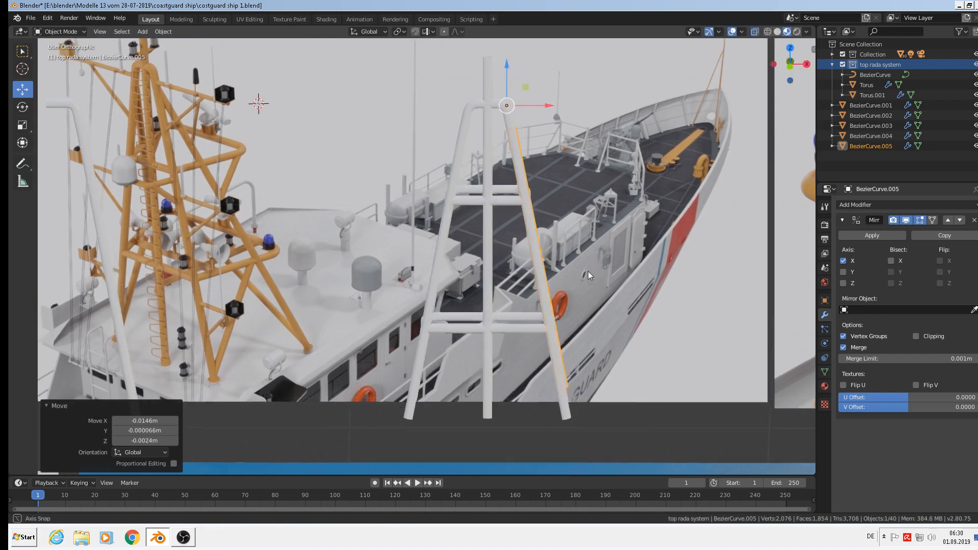
Open the slanted strut's mesh for editing and set the transform orientation to Normal
middle_drag(588, 271, 547, 294)
scroll(547, 295, up, 2)
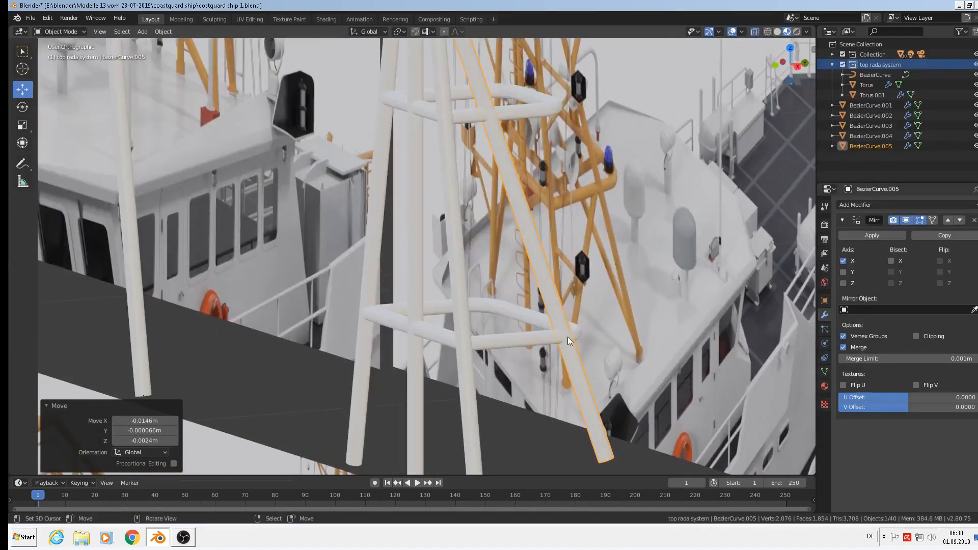
scroll(496, 123, down, 3)
shift+middle_drag(470, 118, 488, 194)
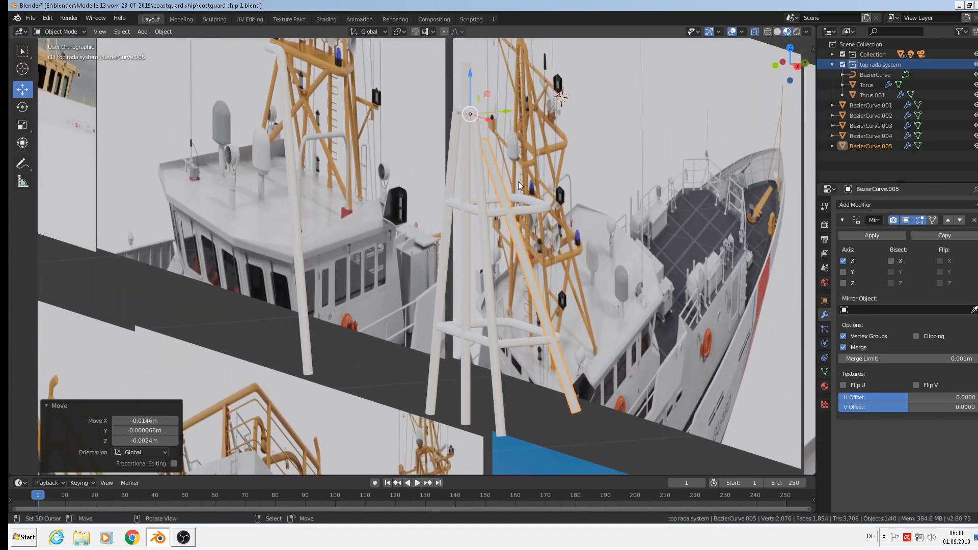
key(Tab)
scroll(507, 176, up, 1)
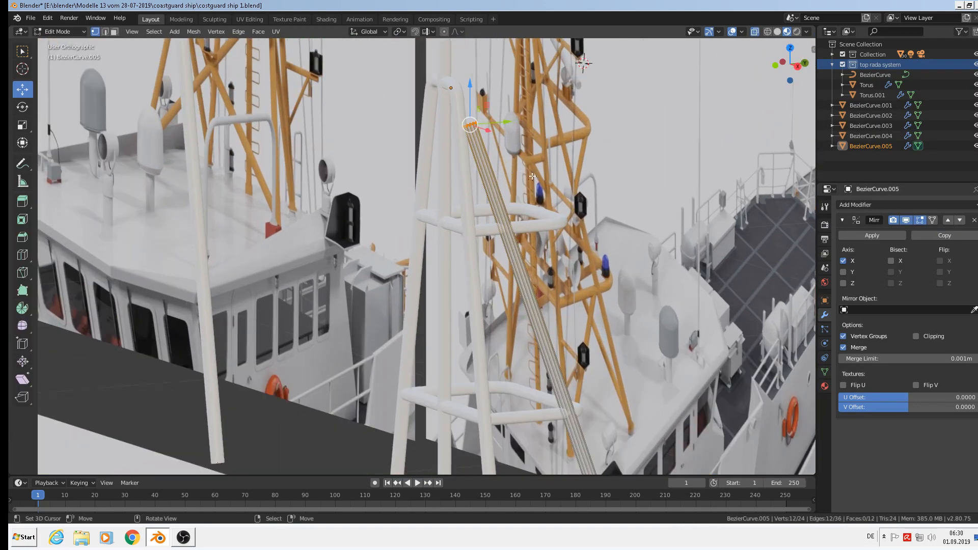
scroll(507, 176, up, 1)
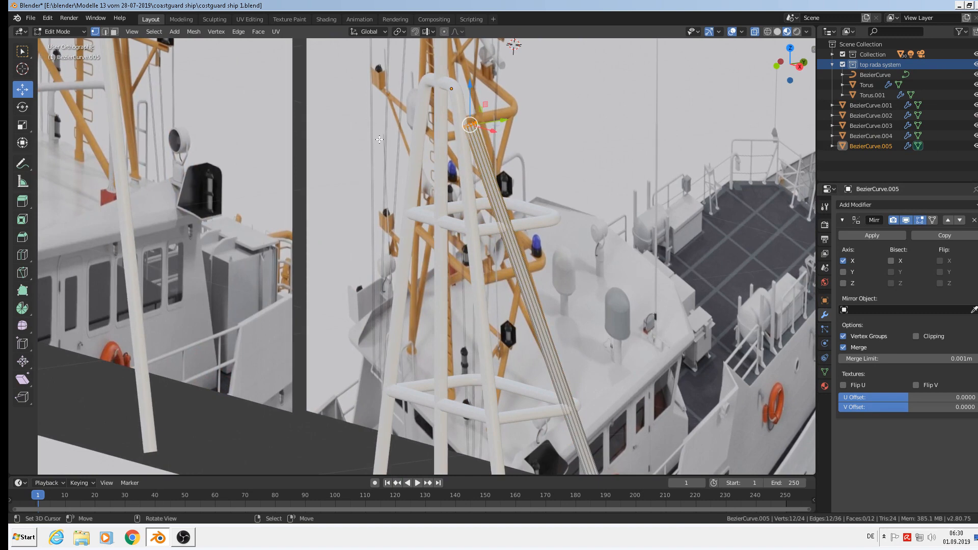
click(358, 32)
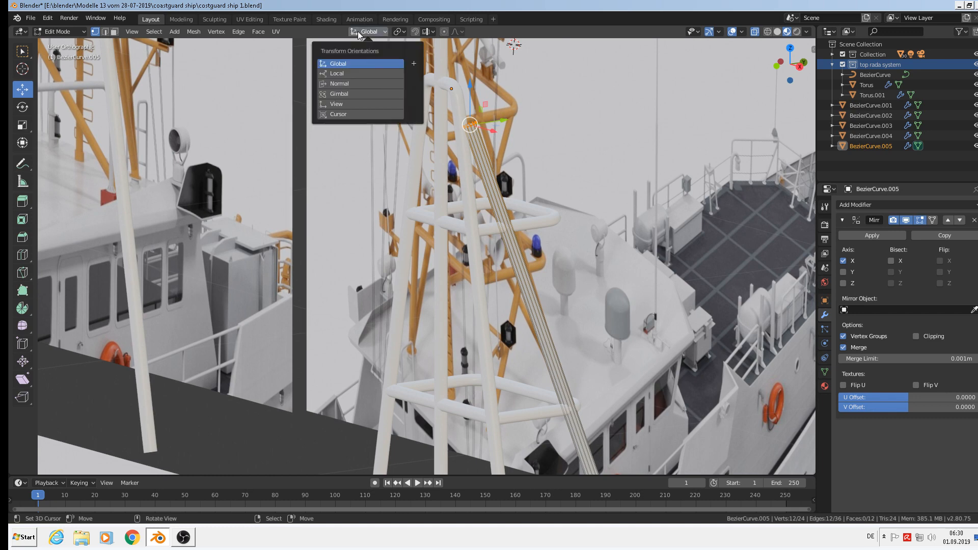
click(337, 86)
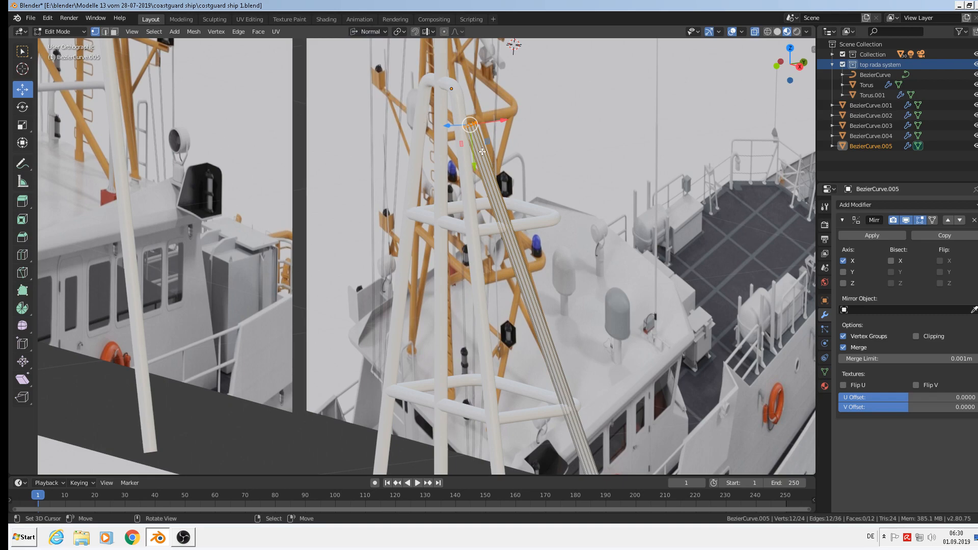
Move the strut's top-end vertices into the mast leg by about -0.0039 m in X, -0.0195 m in Y and 0.0087 m in Z
middle_drag(428, 147, 457, 148)
scroll(481, 135, up, 2)
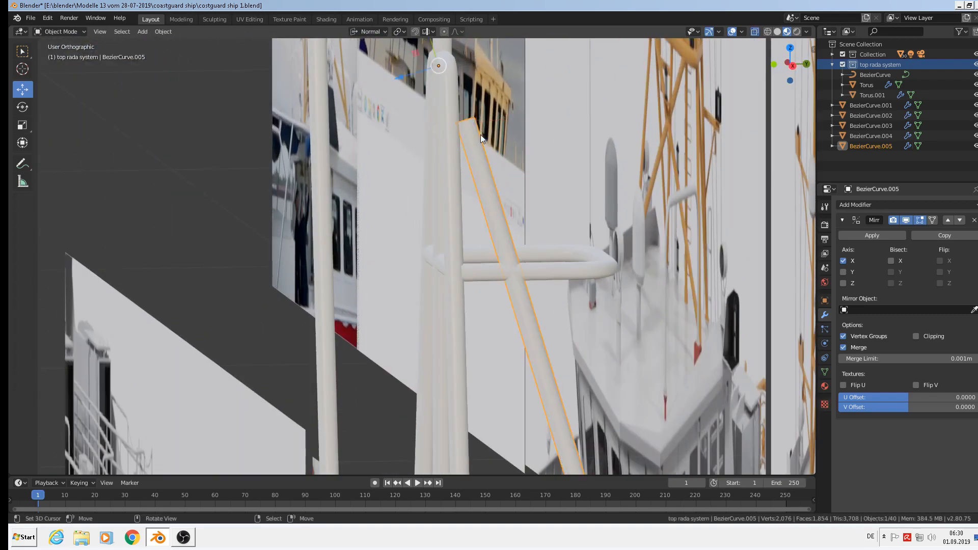
key(Tab)
key(Tab)
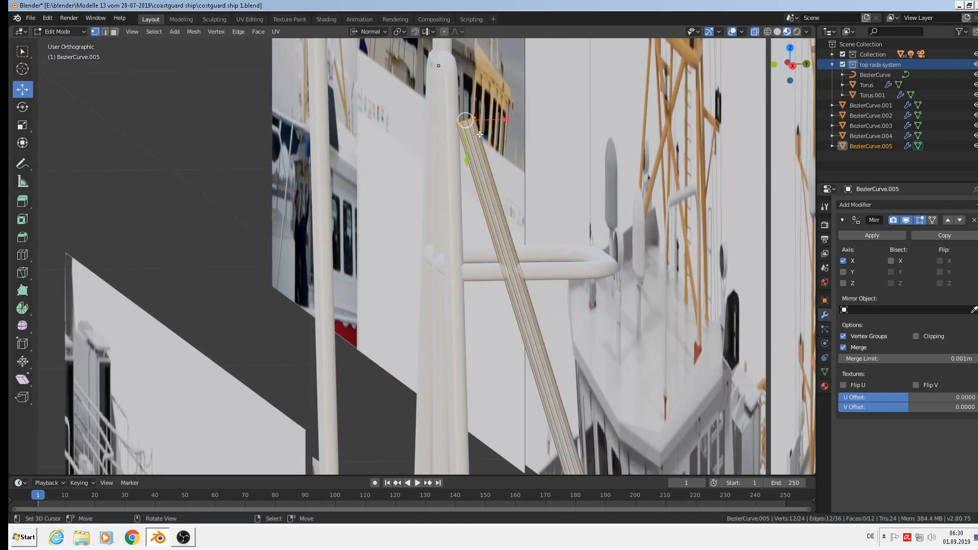
key(Tab)
shift+middle_drag(430, 57, 484, 162)
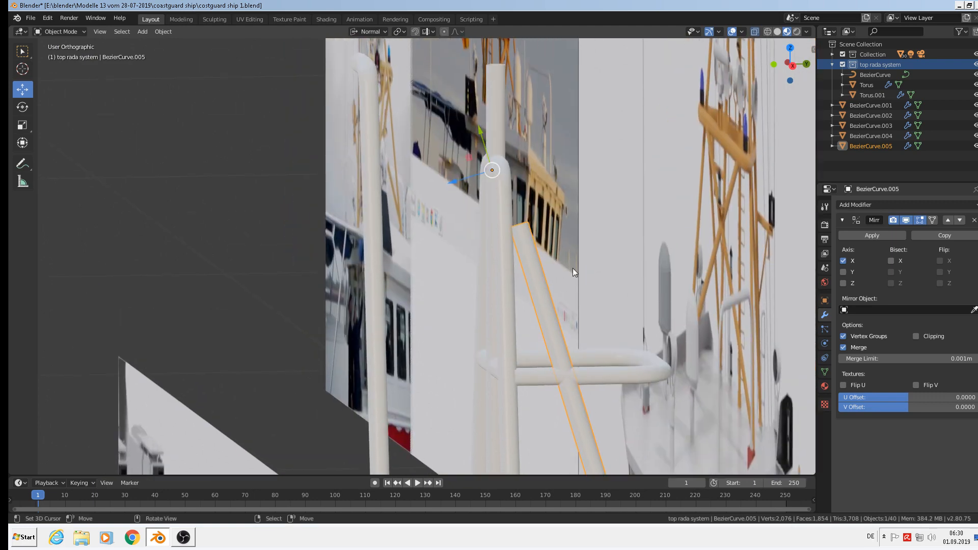
key(Tab)
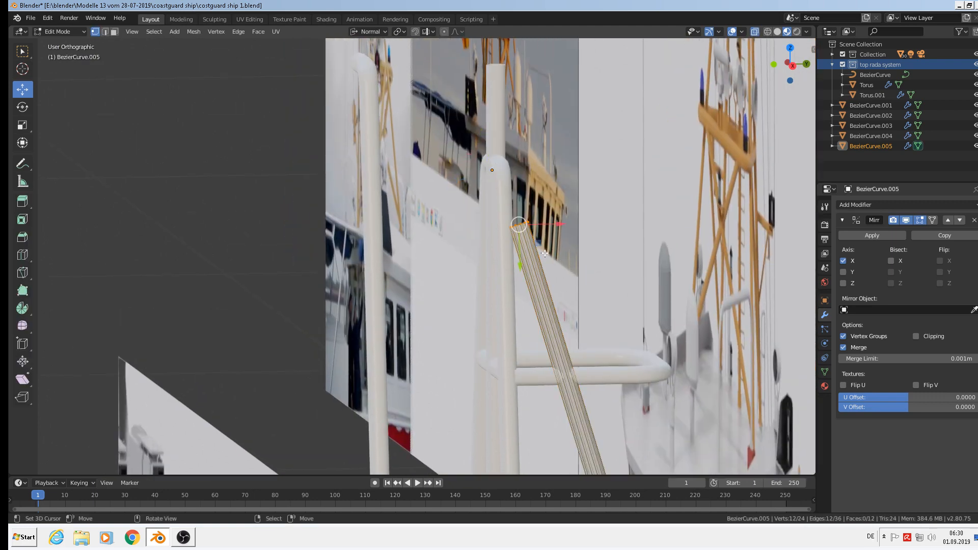
click(23, 106)
click(31, 87)
key(g)
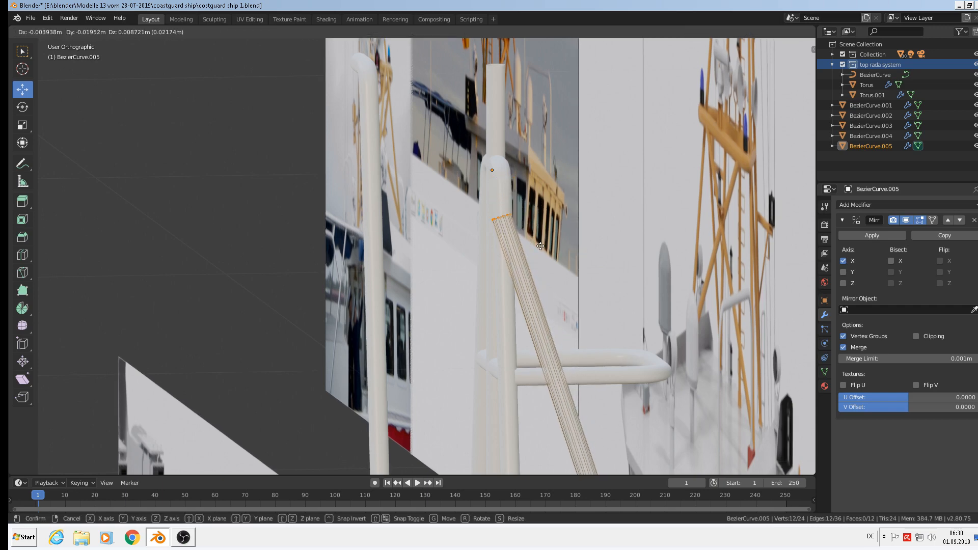
click(540, 246)
Lengthen the slanted strut by moving its bottom-end vertices 0.0411 m along the normal Y axis
middle_drag(540, 246, 505, 237)
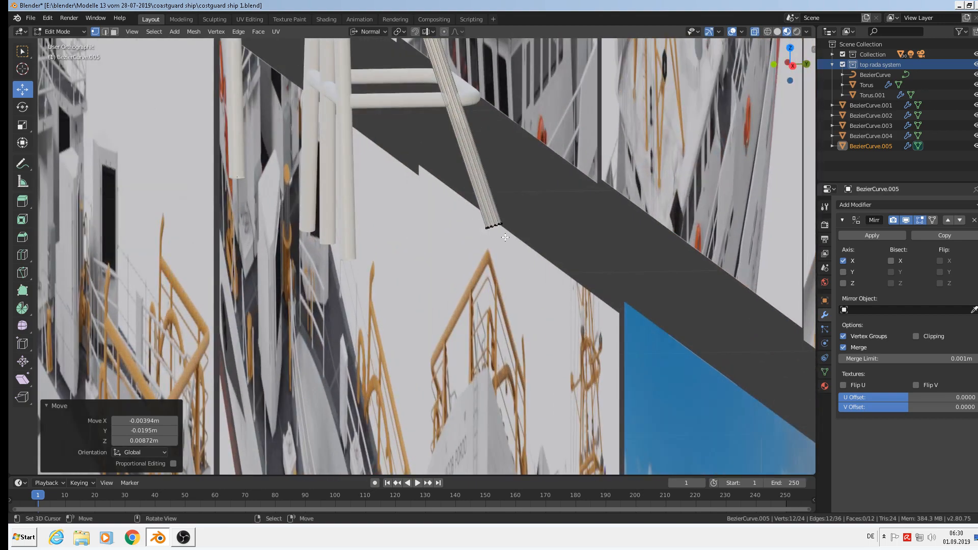
click(505, 237)
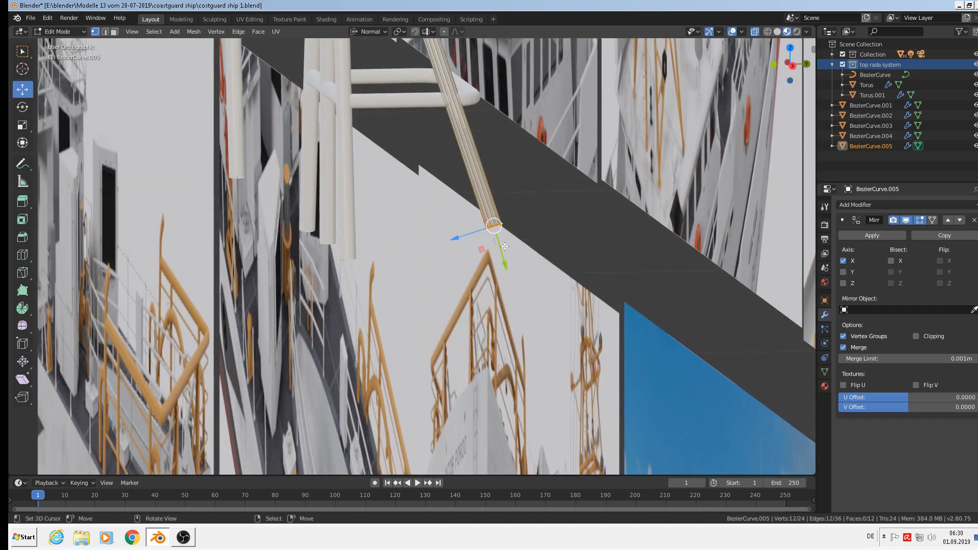
drag(510, 266, 526, 289)
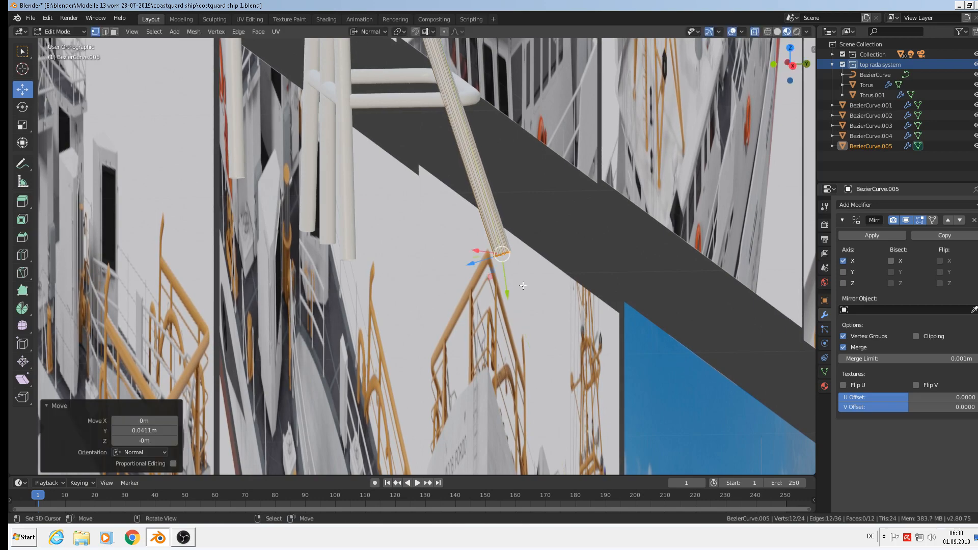
Finish the mesh edit and shift the whole slanted strut -0.00313 m along the Normal X axis in front view
middle_drag(525, 289, 525, 240)
key(Tab)
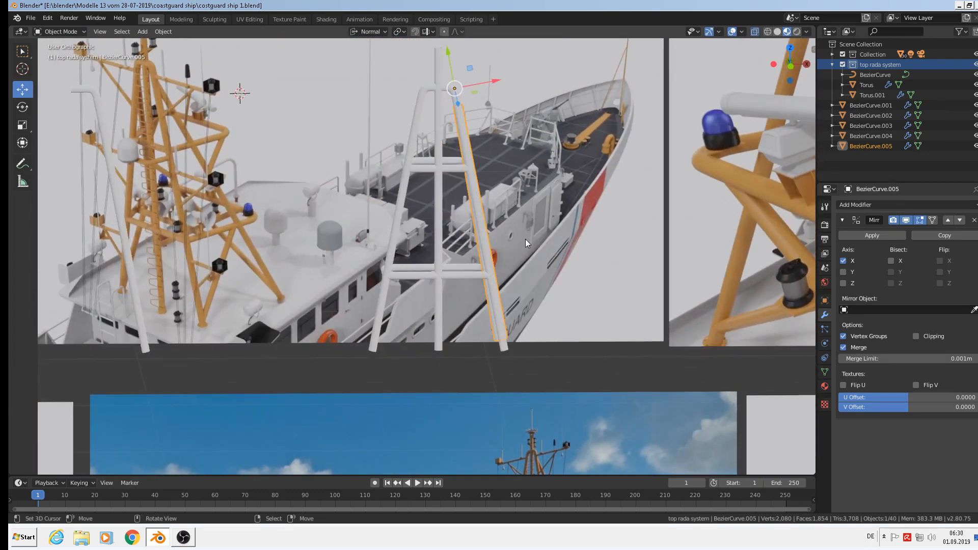
key(KP_1)
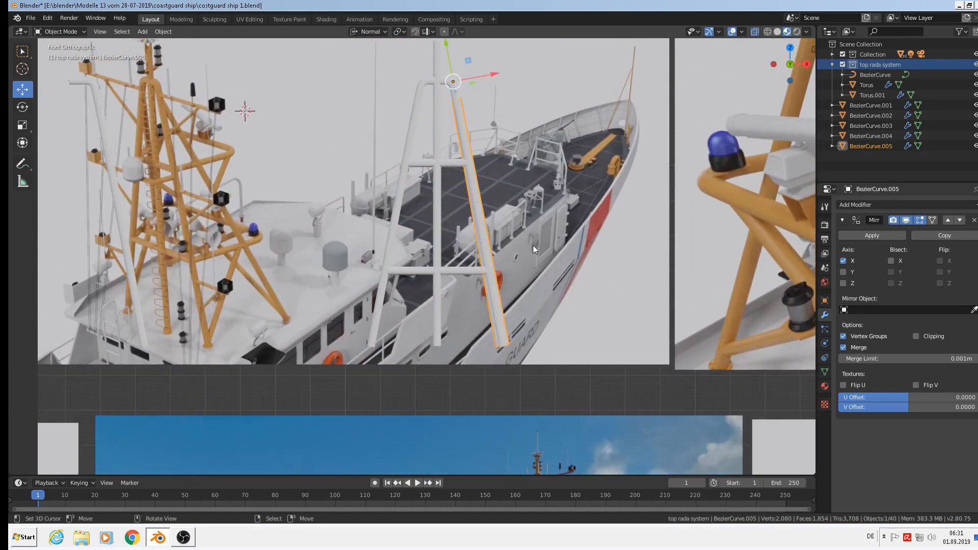
drag(488, 76, 487, 74)
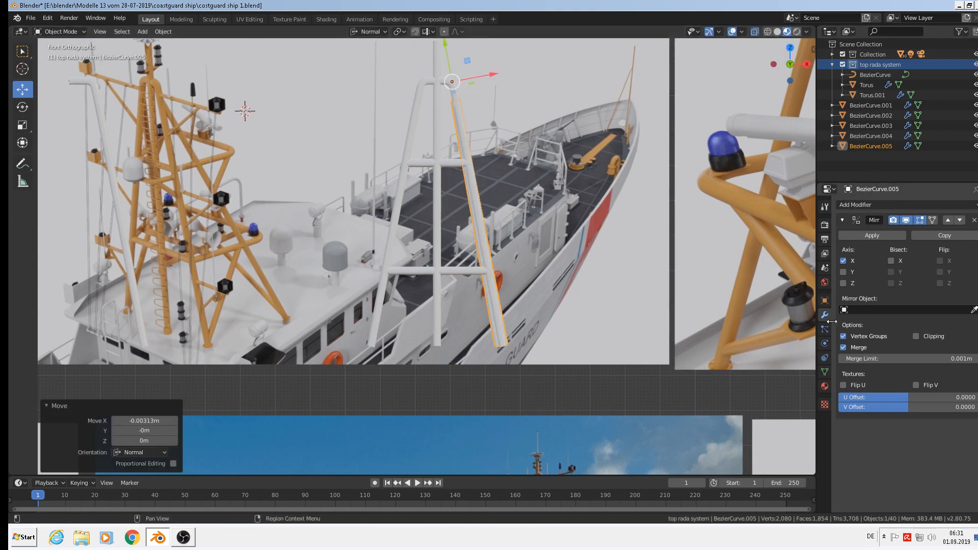
Remove the Mirror modifiers from the slanted strut and from the upper and lower straight crossbars
middle_drag(504, 128, 417, 135)
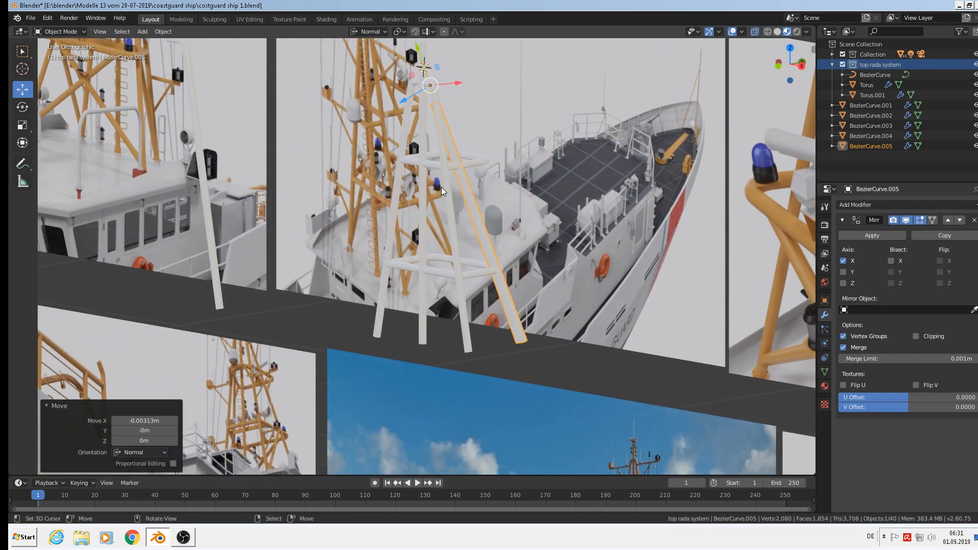
click(974, 220)
middle_drag(530, 262, 540, 264)
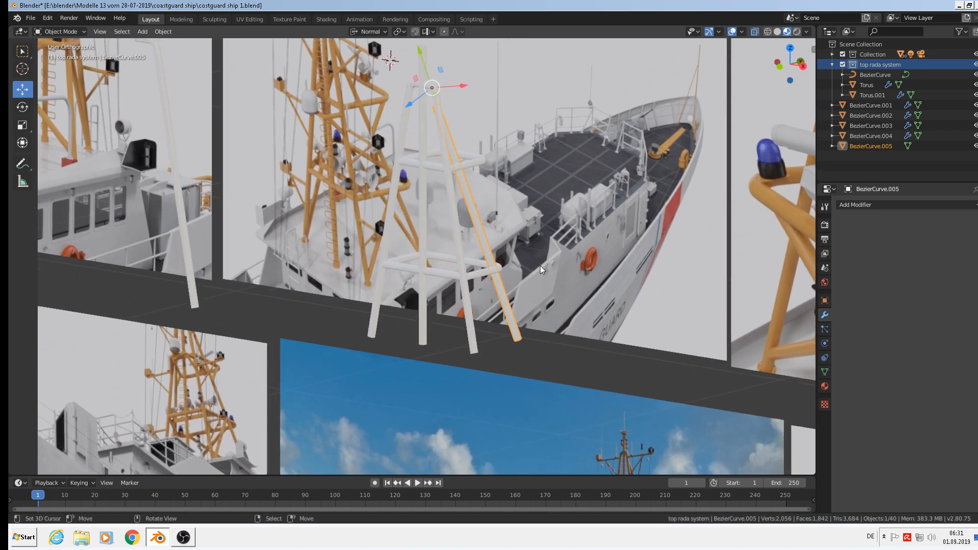
scroll(540, 265, up, 1)
click(432, 148)
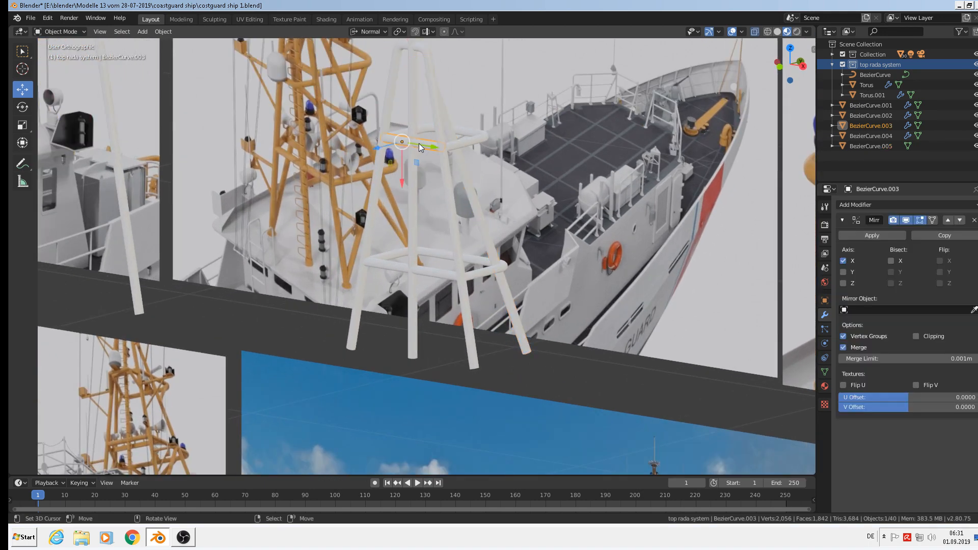
click(974, 222)
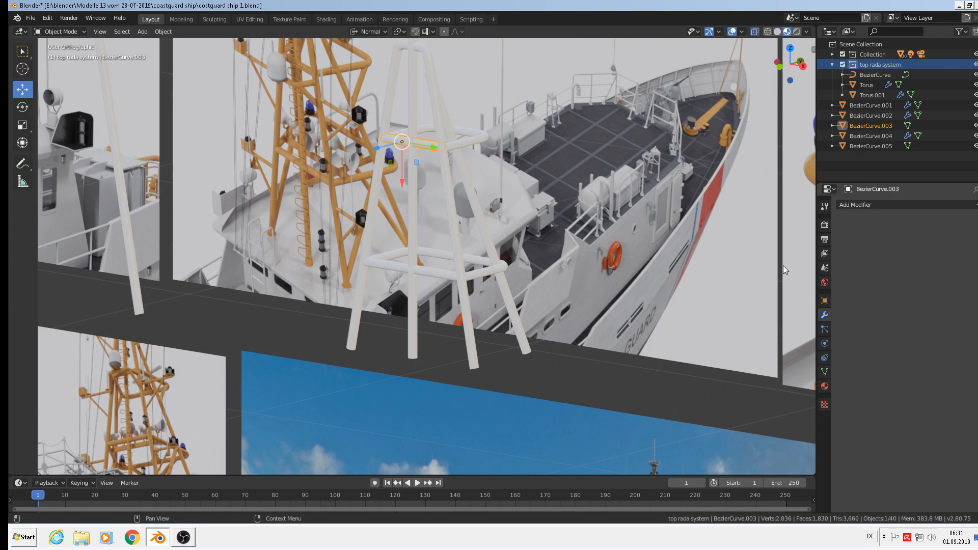
click(450, 277)
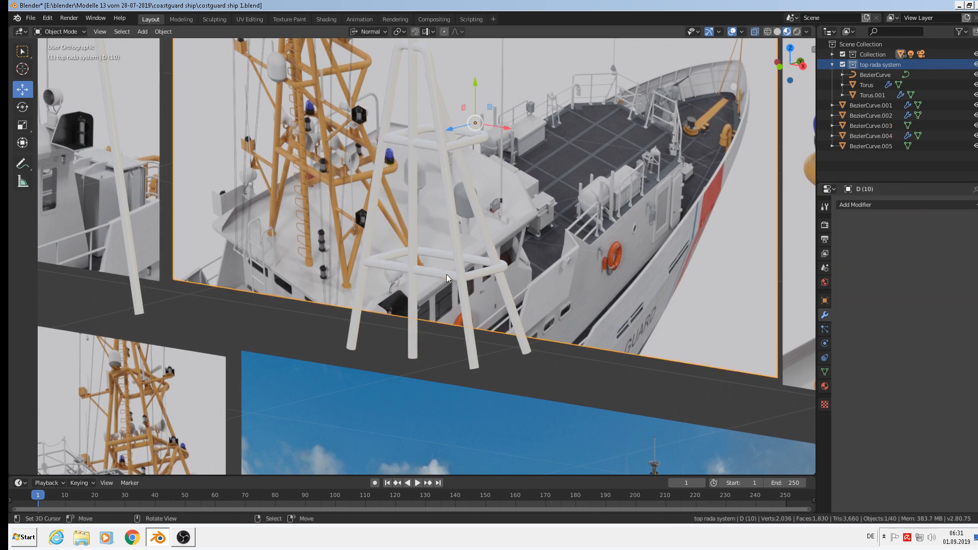
click(436, 274)
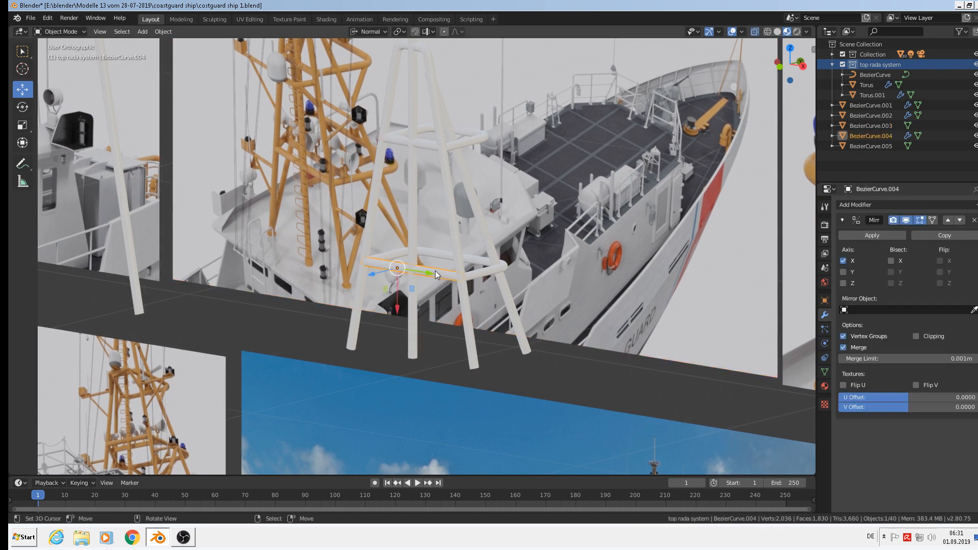
click(974, 220)
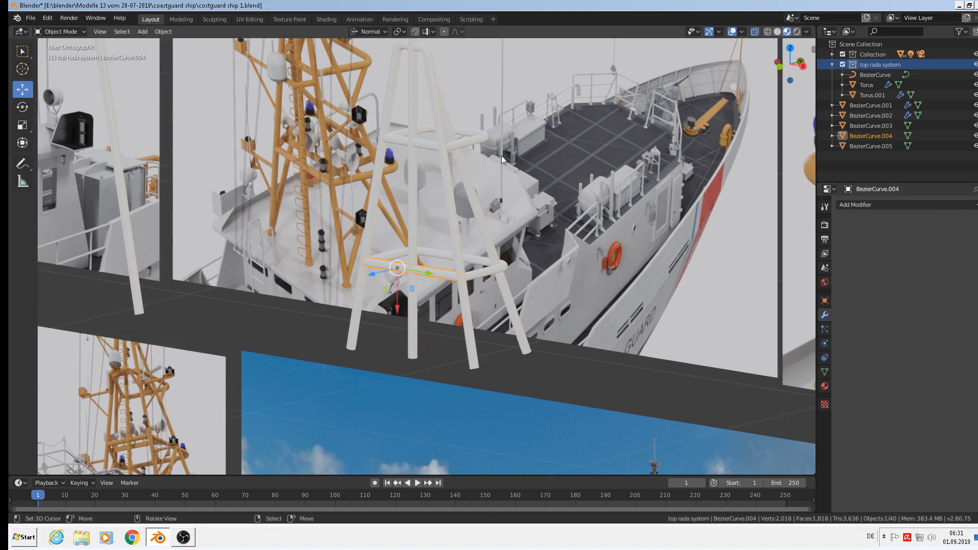
Move the slanted strut's top-end vertices 0.00333 m along X using the Global transform orientation
middle_drag(501, 155, 389, 322)
click(390, 323)
click(392, 331)
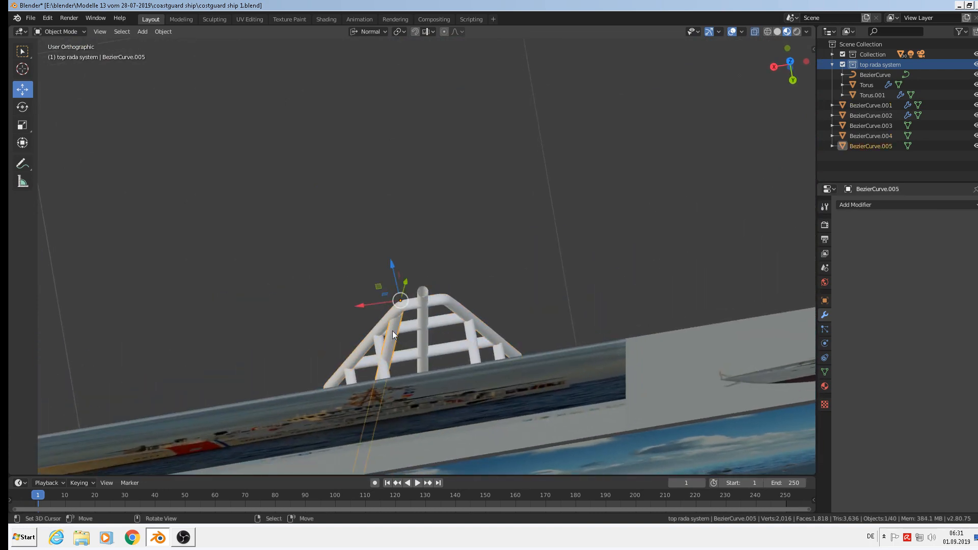
click(392, 331)
click(392, 331)
click(393, 332)
key(Tab)
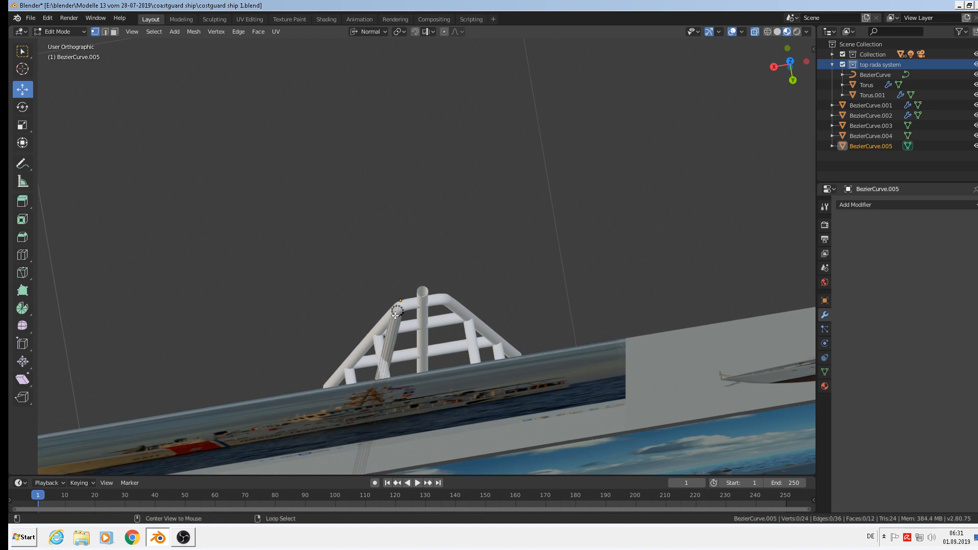
click(393, 313)
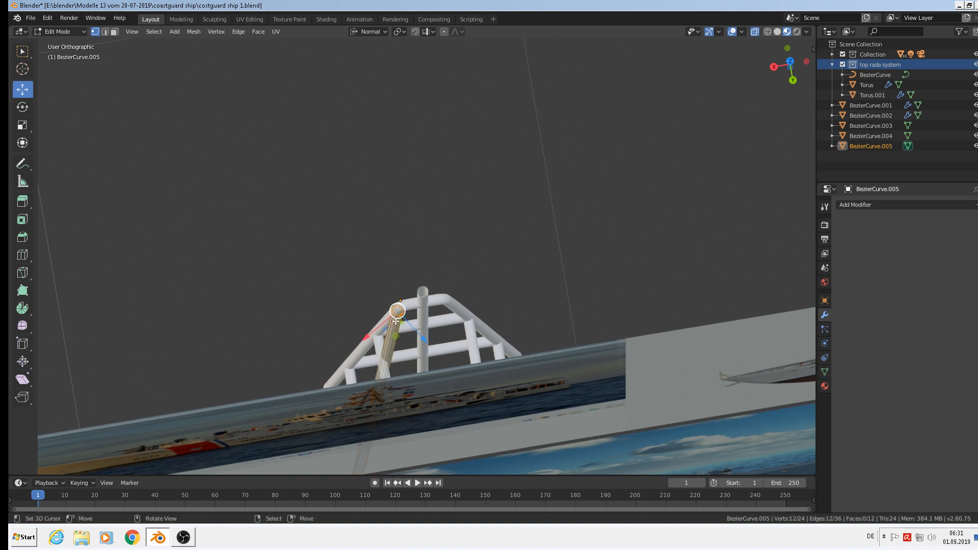
click(370, 31)
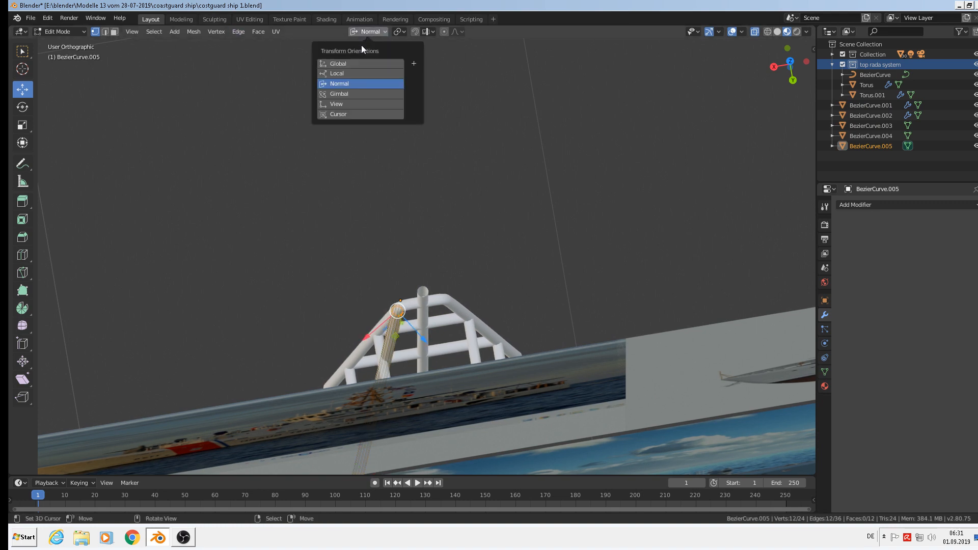
click(350, 63)
drag(383, 313, 376, 312)
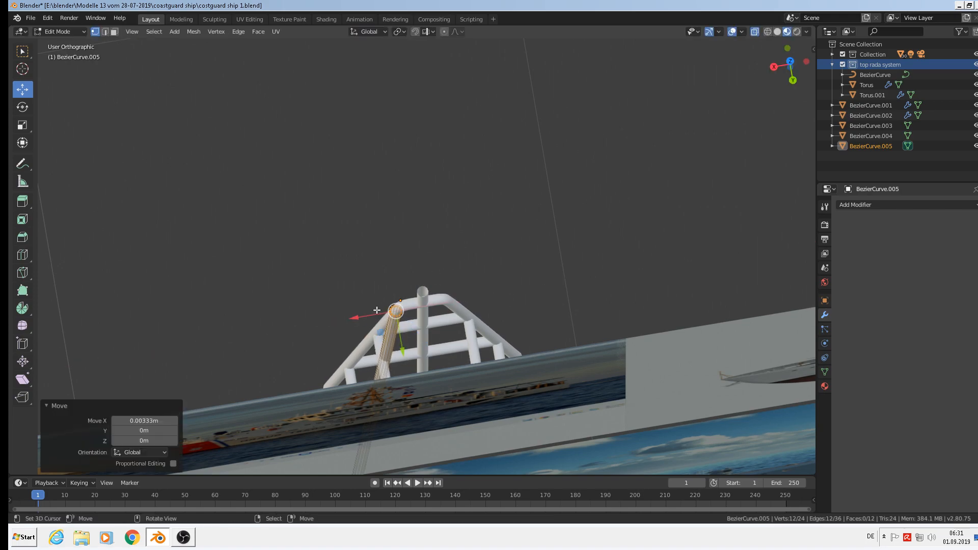
middle_drag(376, 312, 557, 208)
key(Tab)
Set the slanted strut's origin to the 3D cursor on the mast's centre and add a Mirror modifier
key(KP_1)
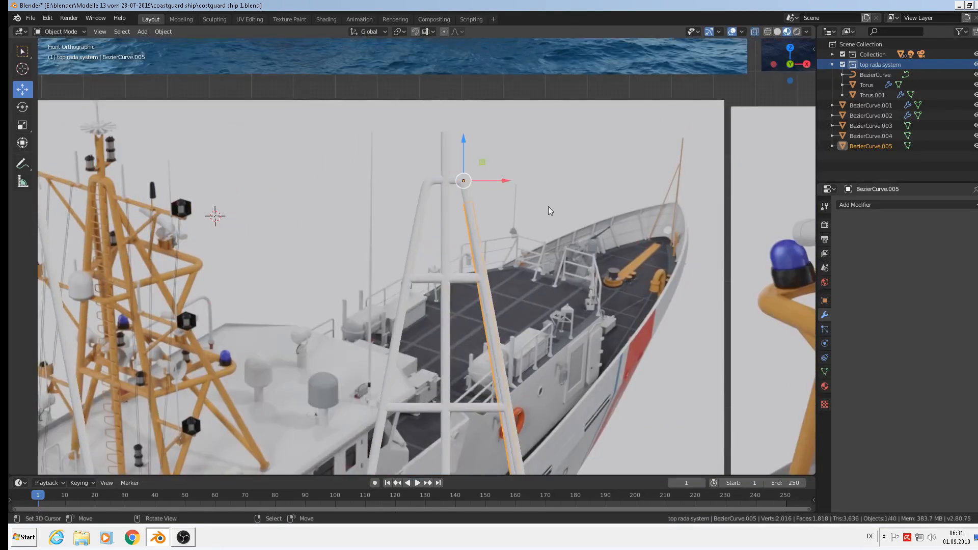
scroll(495, 190, up, 1)
shift+middle_drag(497, 205, 532, 175)
scroll(509, 168, up, 3)
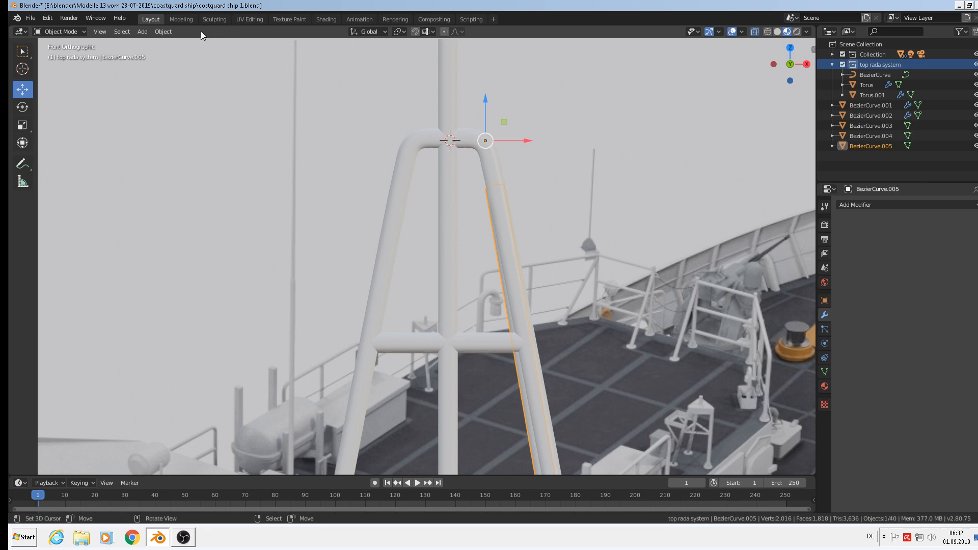
click(164, 31)
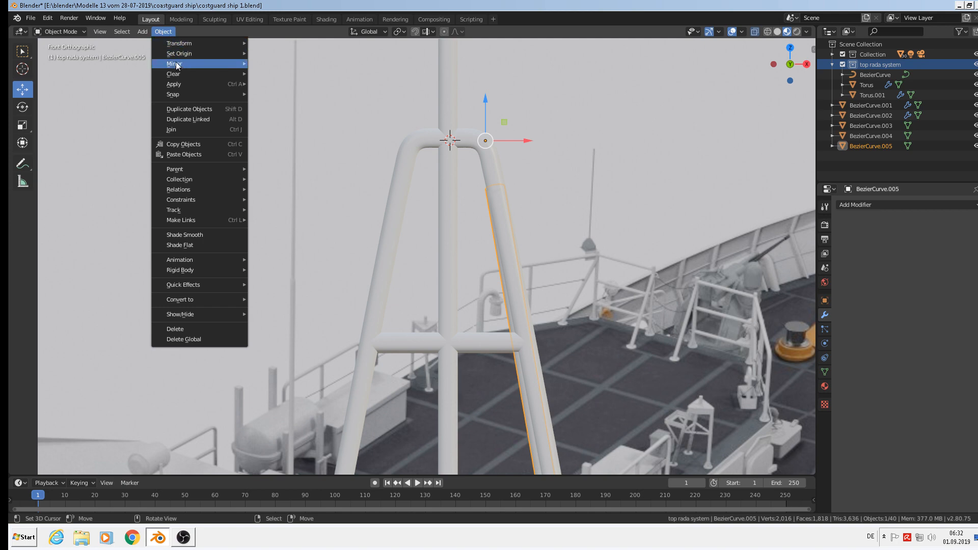
mouse_move(180, 53)
click(298, 76)
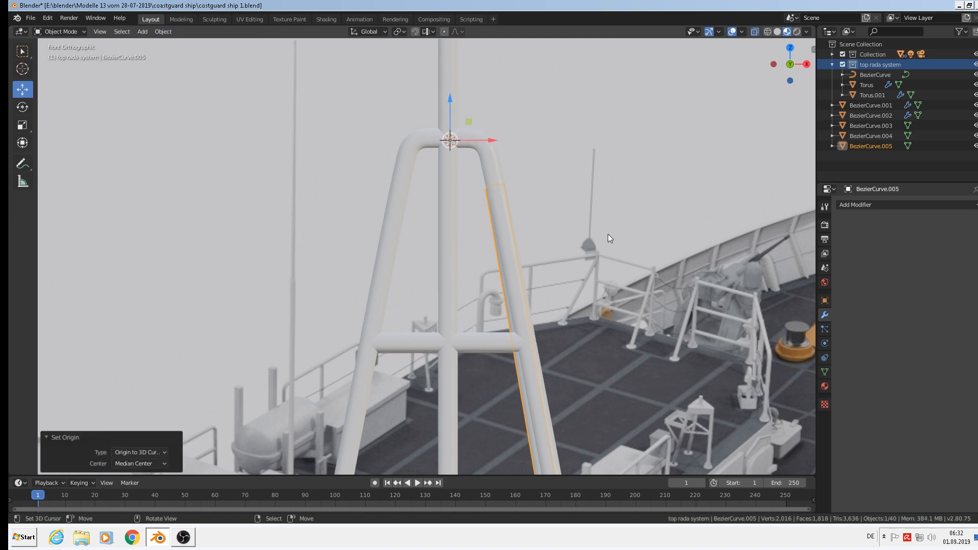
click(896, 206)
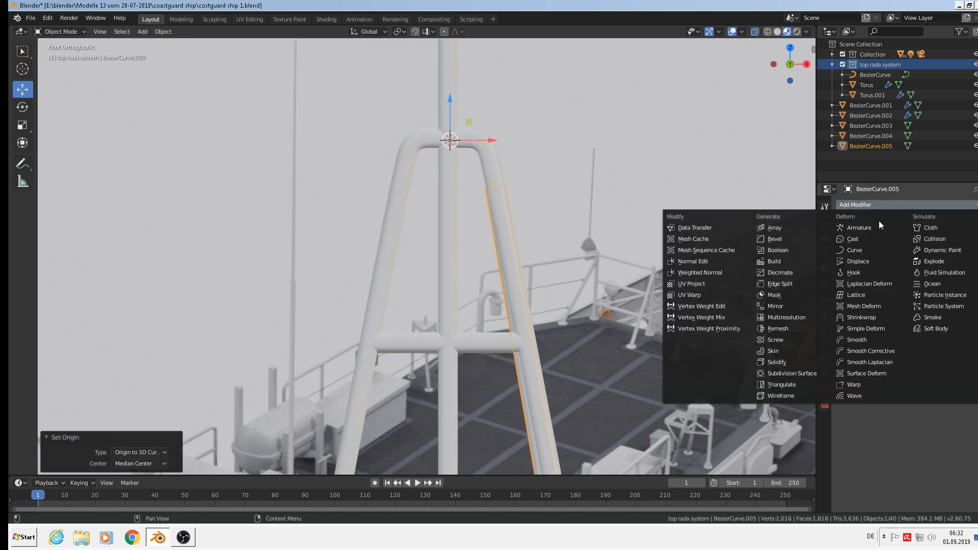
click(823, 305)
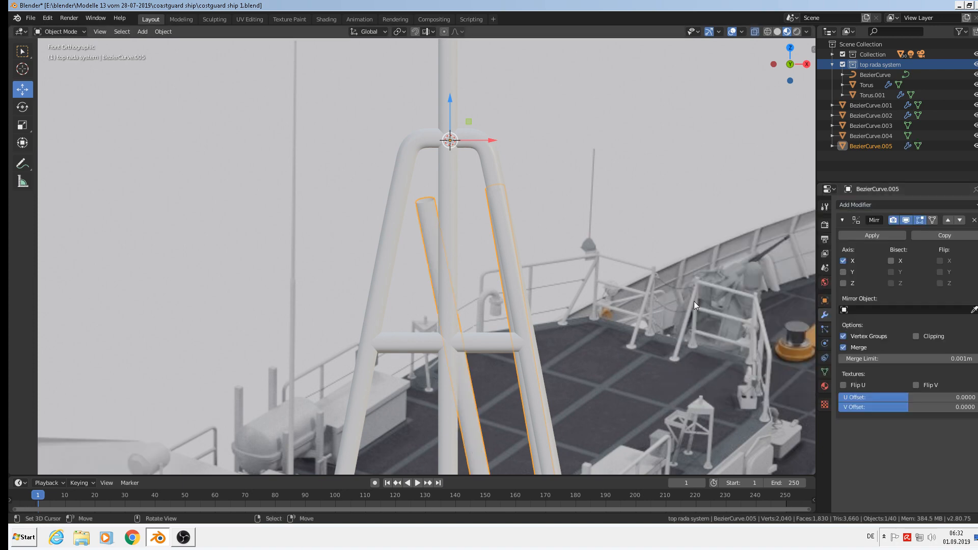
Try mirroring the slanted strut along the Z and Y axes instead of X
scroll(649, 286, down, 2)
shift+middle_drag(649, 285, 583, 206)
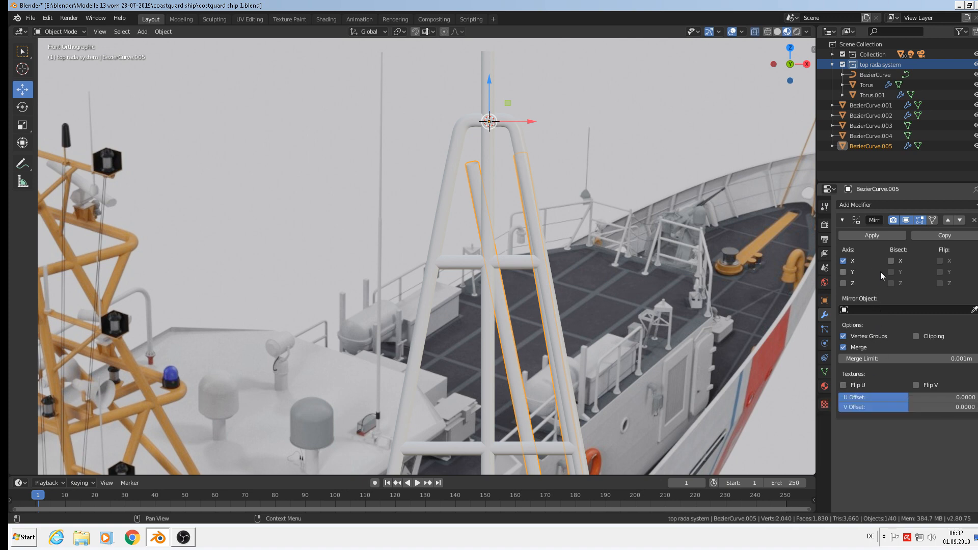
click(843, 283)
click(843, 261)
click(843, 272)
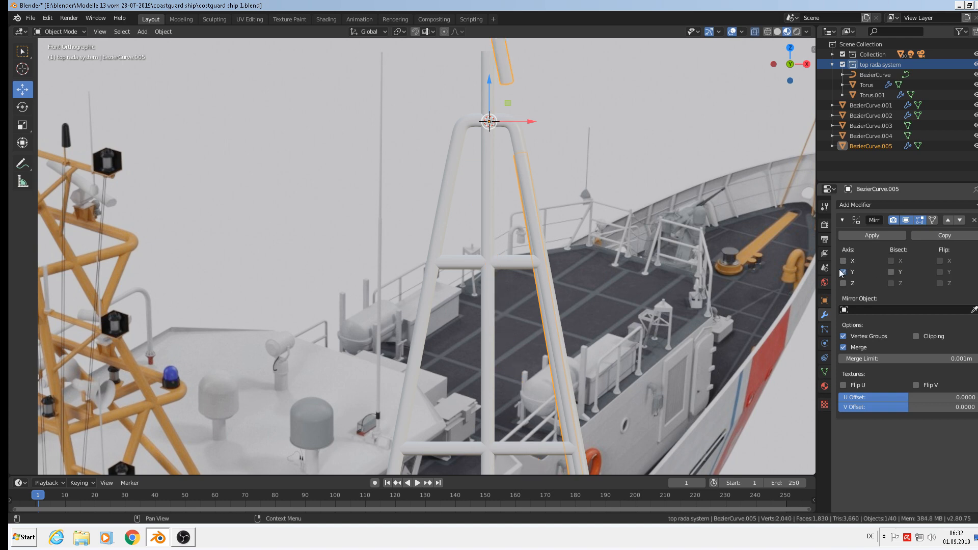
click(843, 272)
drag(843, 272, 844, 283)
click(849, 273)
click(845, 261)
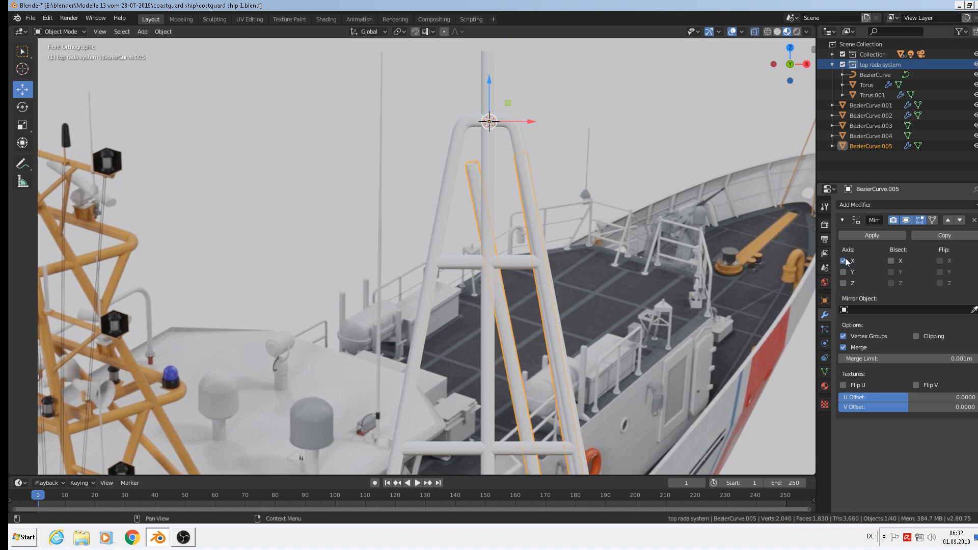
Try the Mirror modifier's Bisect and Flip options on X, and switch the mirror axes off
click(892, 261)
click(940, 261)
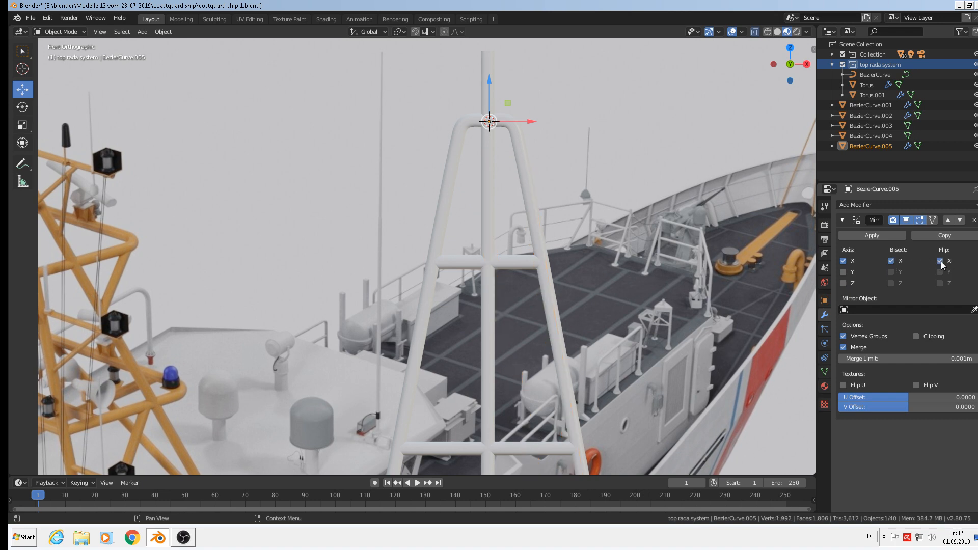
middle_drag(677, 305, 662, 339)
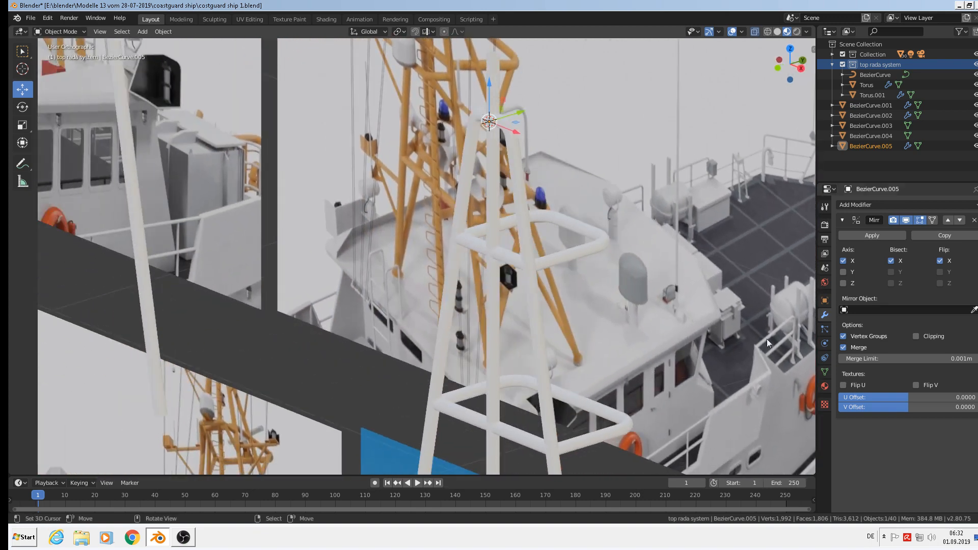
click(939, 261)
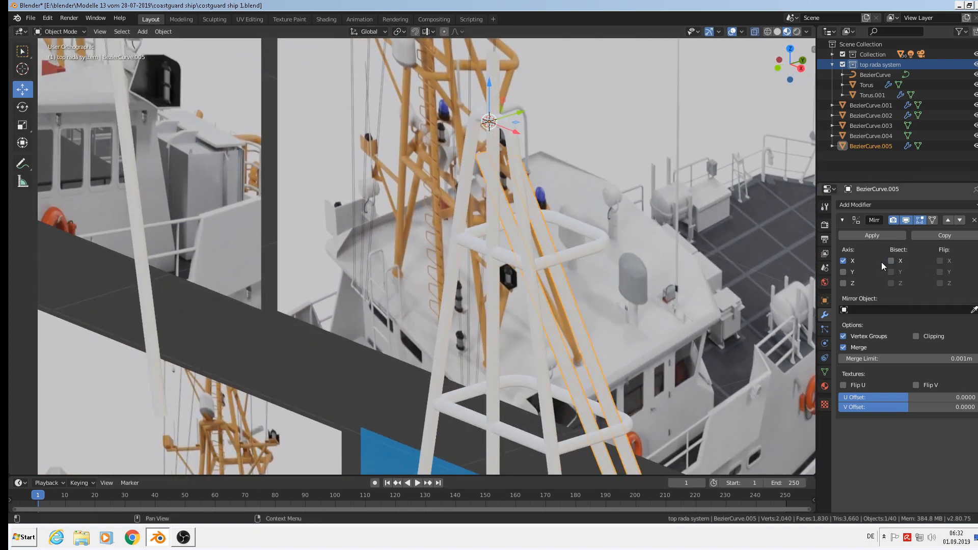
click(844, 261)
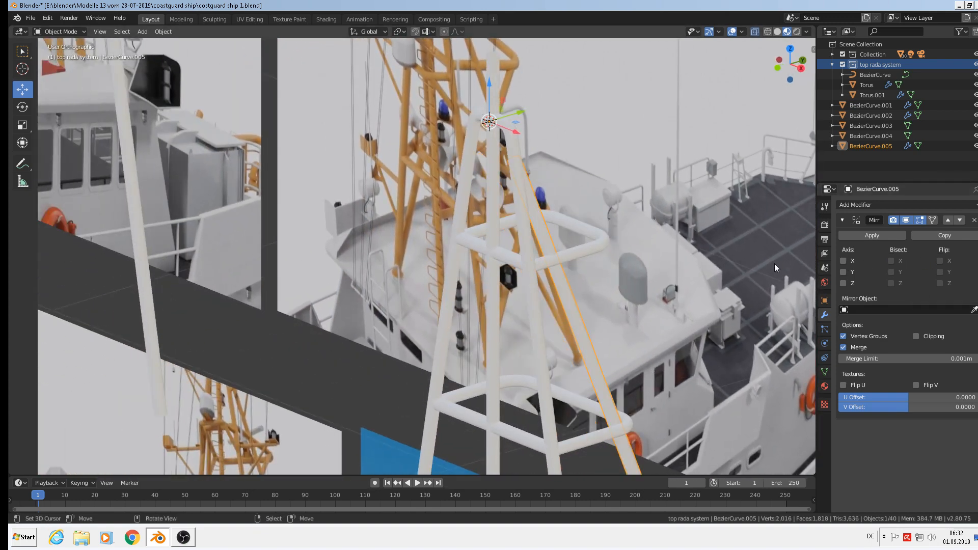
Apply the slanted strut's rotation and scale, and enable the Mirror modifier's X axis
middle_drag(713, 273, 737, 277)
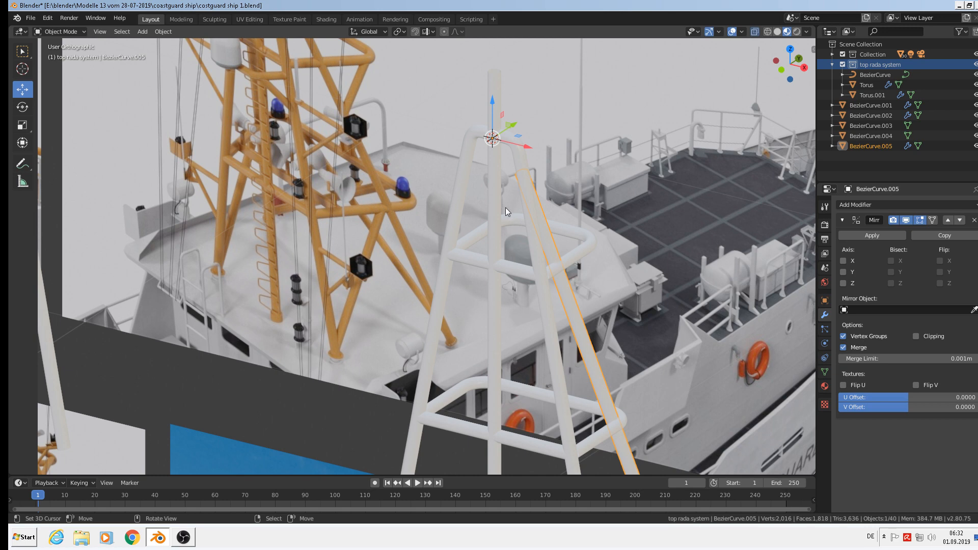
click(162, 32)
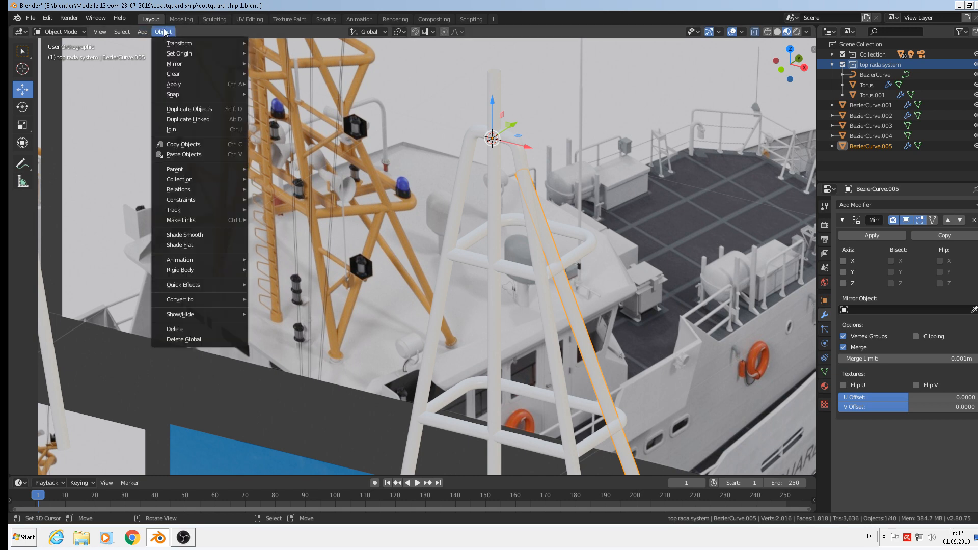
mouse_move(183, 84)
click(295, 125)
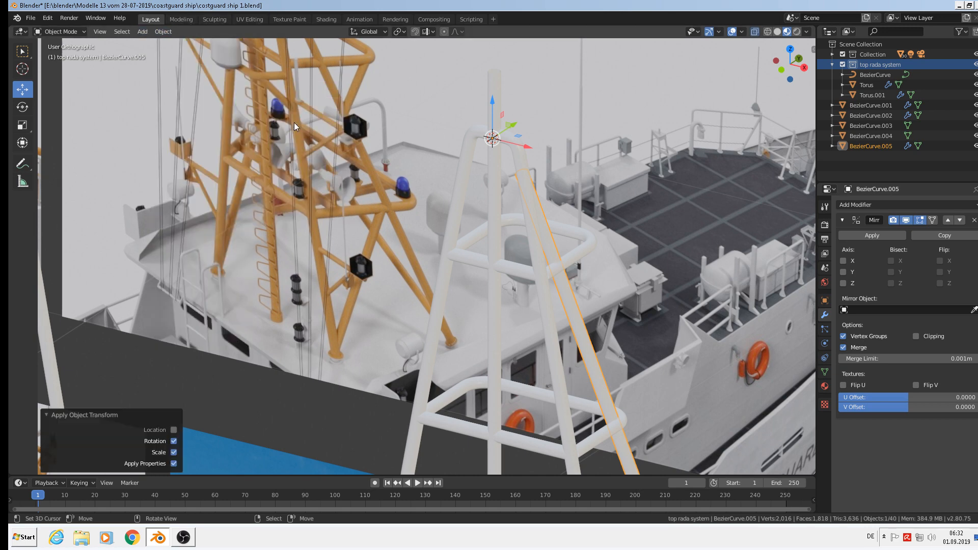
click(845, 261)
Raise the slanted strut's top-end vertices 0.0122 m along global Z, with a slight horizontal adjustment into the mast leg
middle_drag(508, 275, 510, 244)
key(Tab)
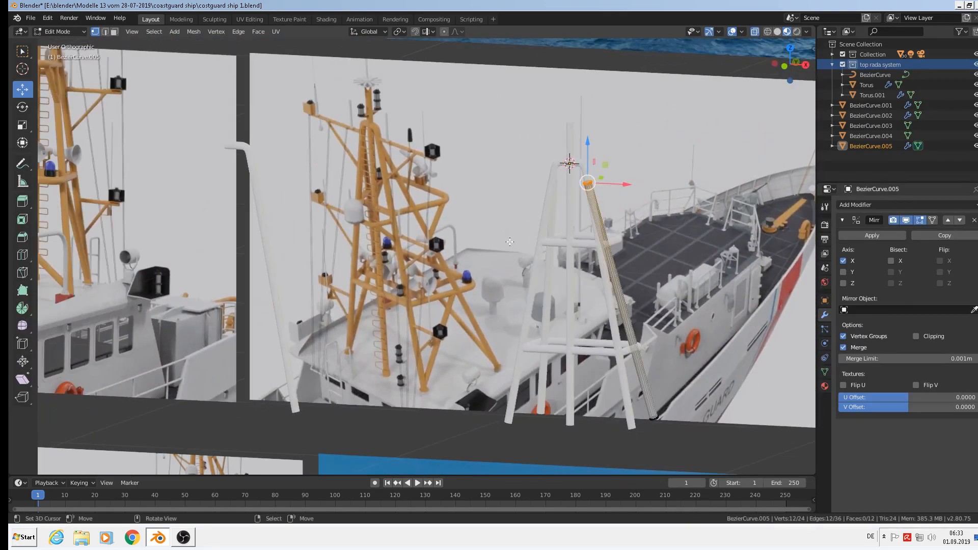
scroll(514, 242, up, 4)
middle_drag(550, 201, 528, 154)
scroll(528, 154, up, 3)
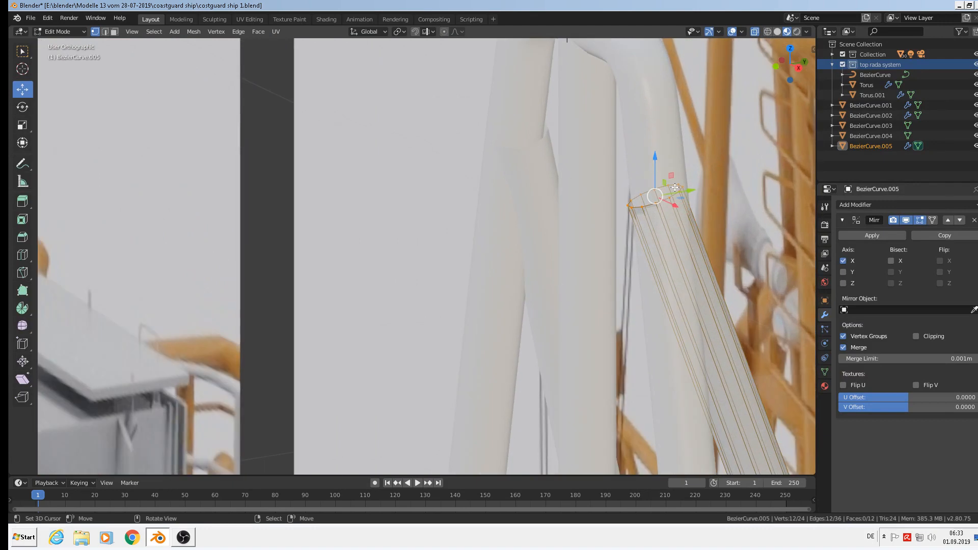
drag(685, 197, 684, 193)
drag(649, 164, 630, 134)
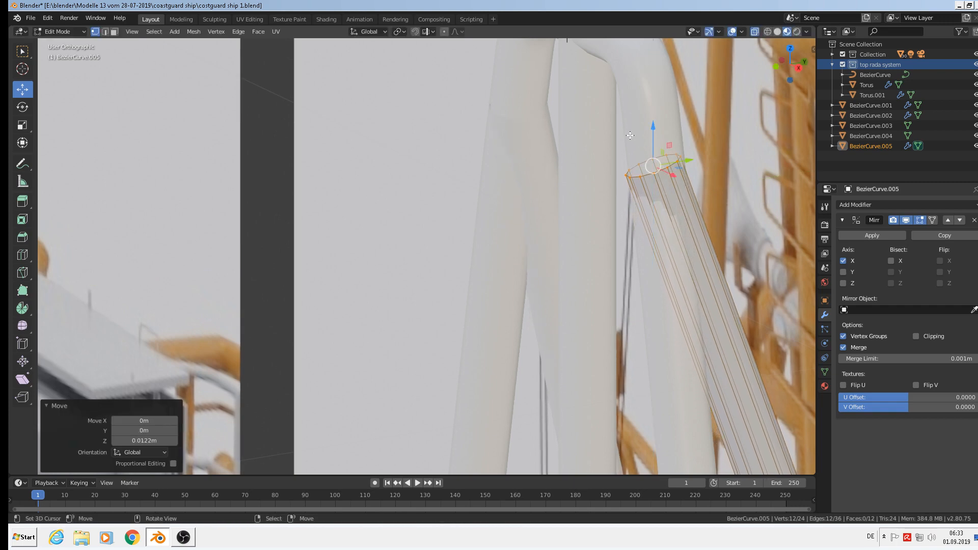
scroll(616, 176, down, 1)
key(Tab)
Nudge the strut's top-end vertices slightly along global X to sit inside the mast leg
middle_drag(623, 228, 749, 230)
key(Tab)
drag(749, 230, 759, 229)
key(Tab)
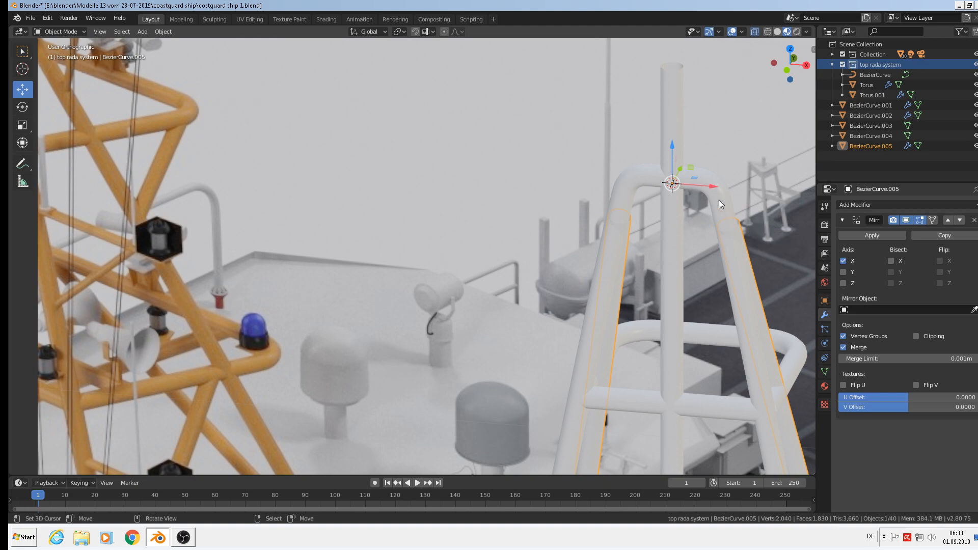
Shift the mirrored slanted strut -0.00148 m along global X and deselect everything
drag(707, 189, 704, 188)
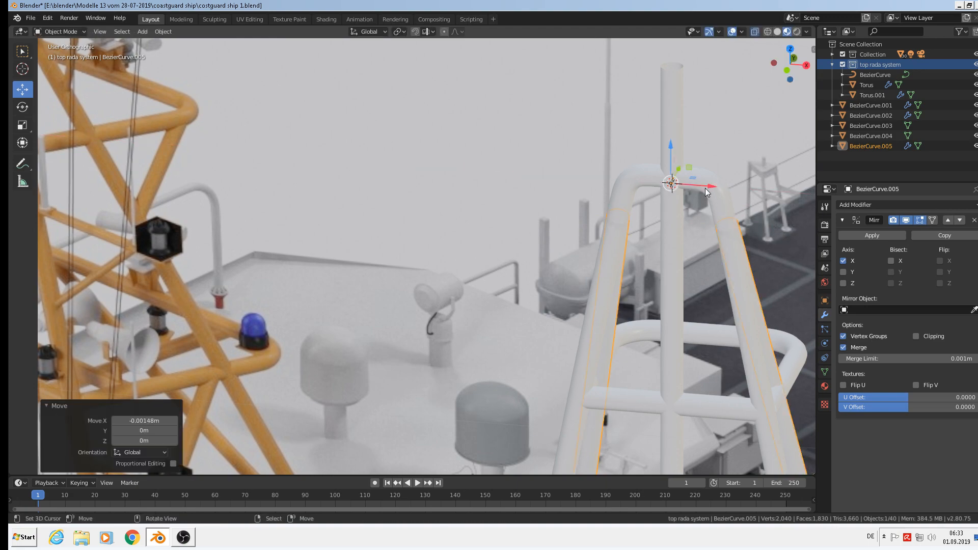
key(Tab)
scroll(706, 253, down, 6)
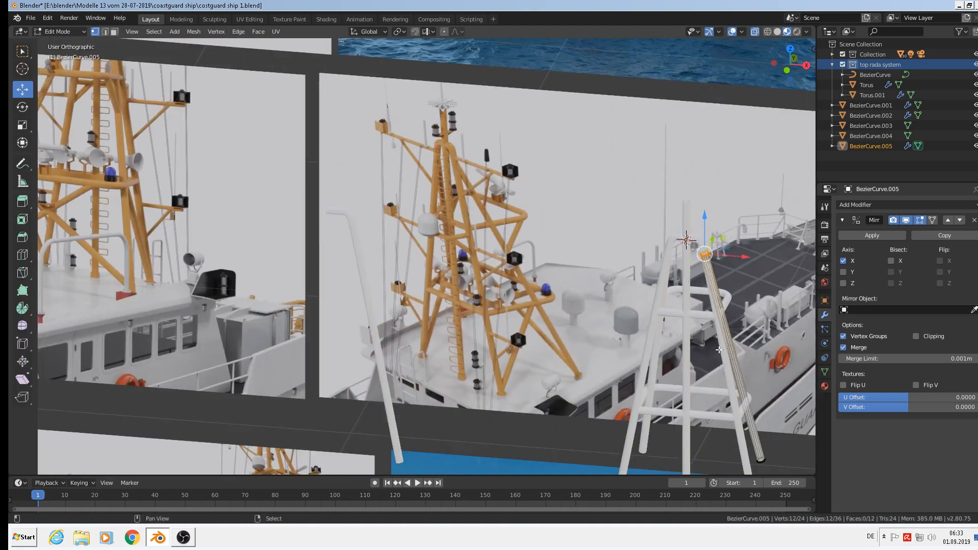
shift+middle_drag(709, 338, 419, 244)
click(483, 237)
key(Tab)
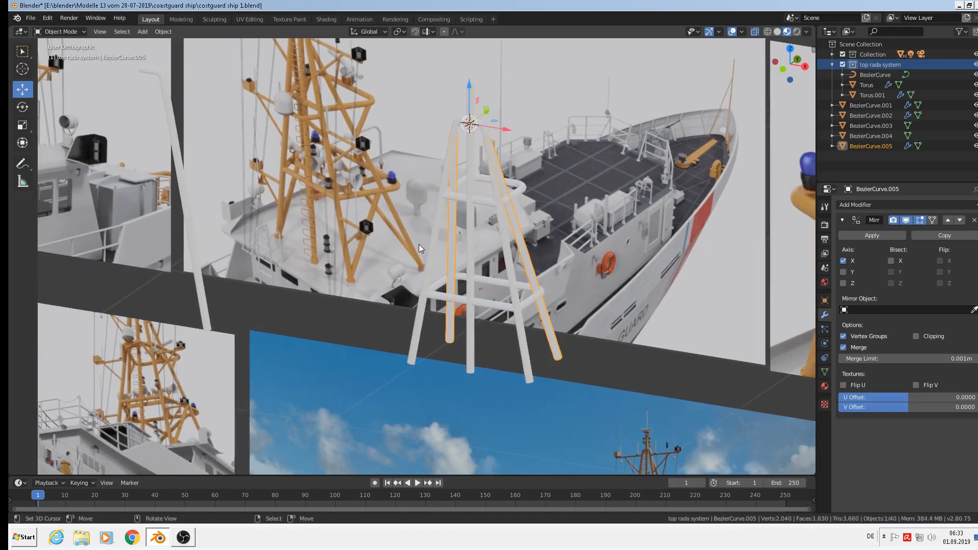
key(a)
key(alt+a)
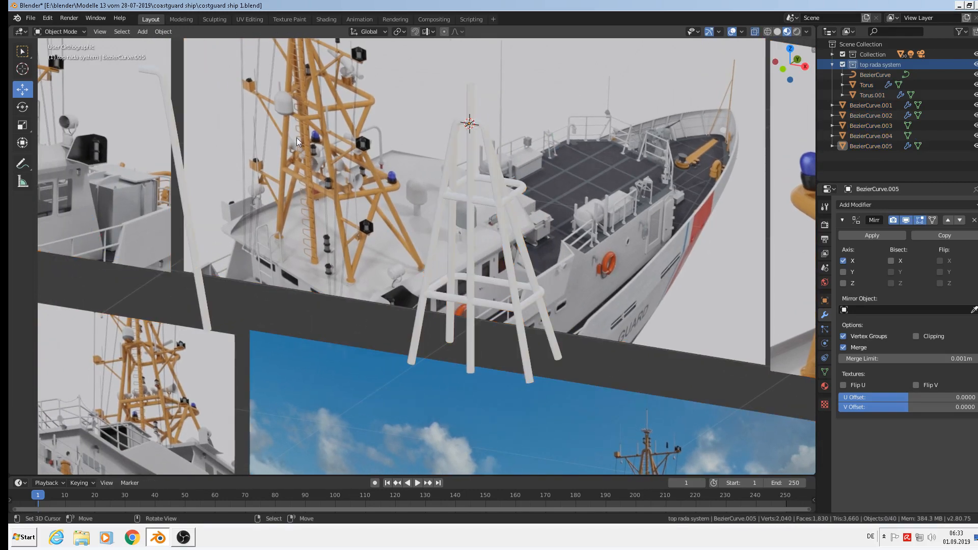
scroll(286, 86, up, 1)
Save the project as a new file named costguard ship 2.blend
click(38, 20)
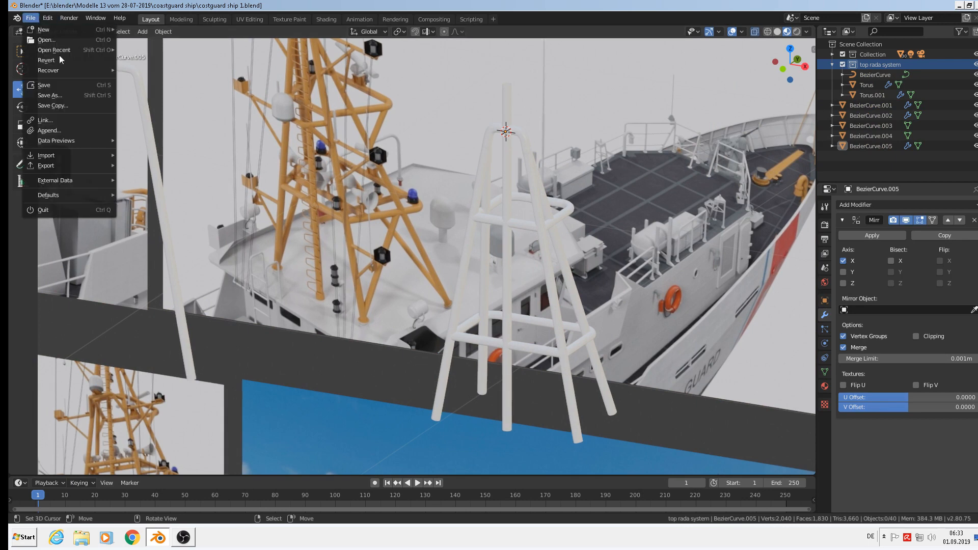
click(72, 99)
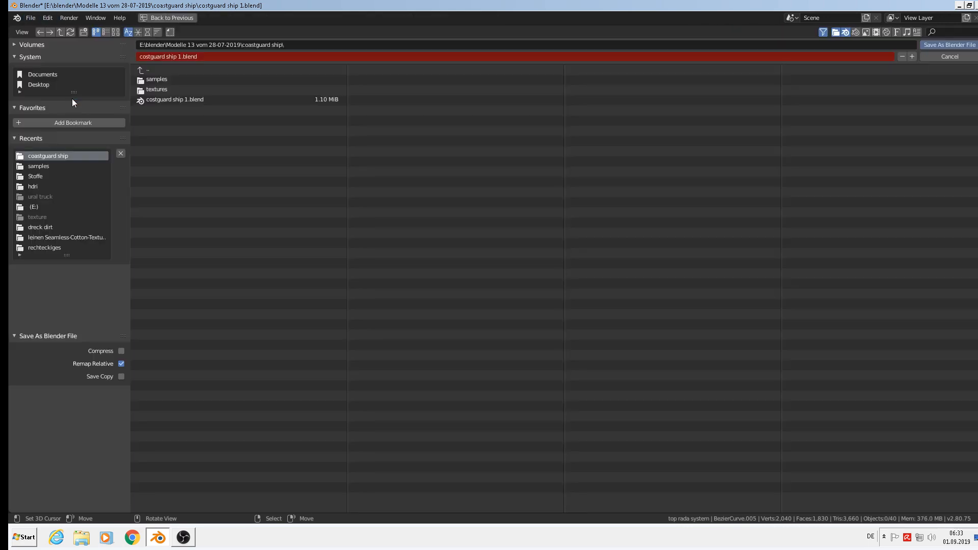
click(185, 58)
click(182, 58)
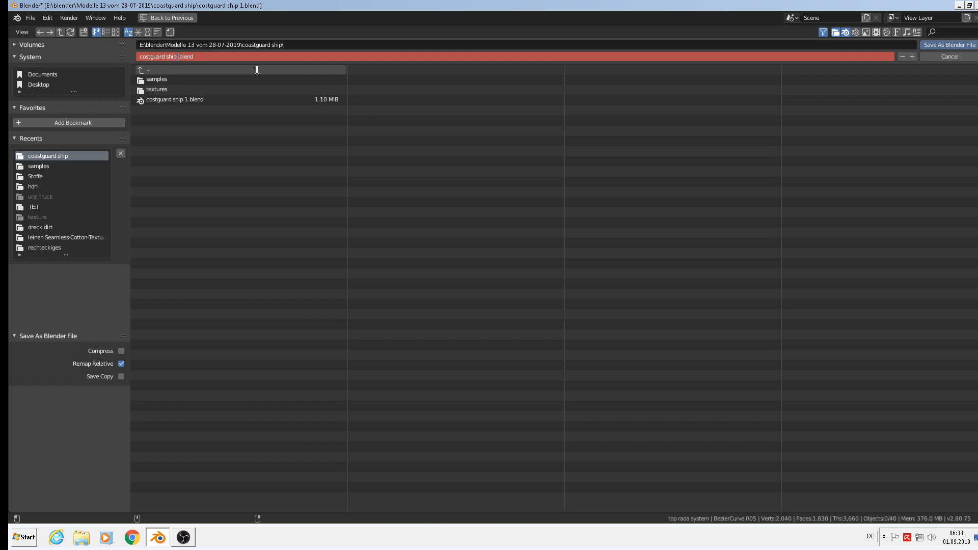
text(2)
key(Return)
click(950, 45)
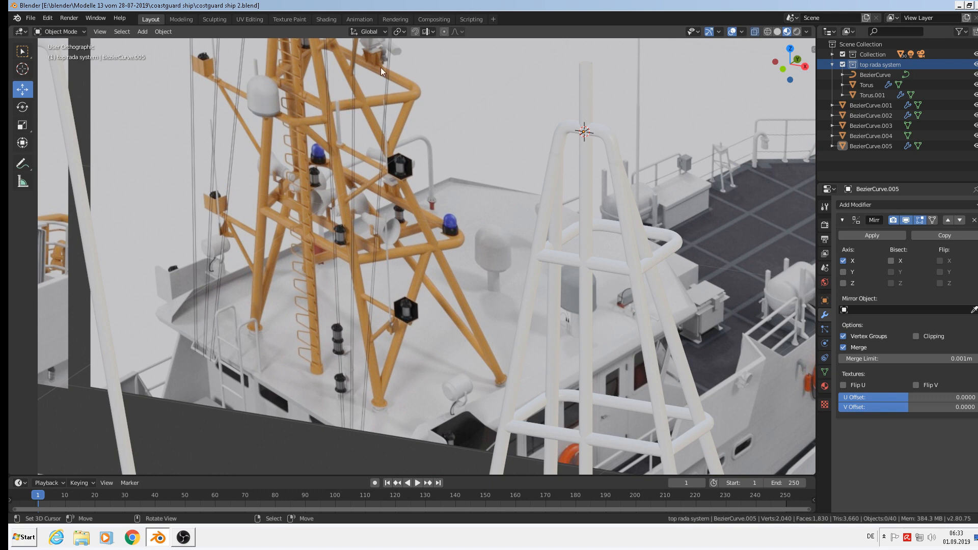
Duplicate the upper U-shaped rail and move the copy about -0.162 m along X and -0.14 m along Z
click(671, 235)
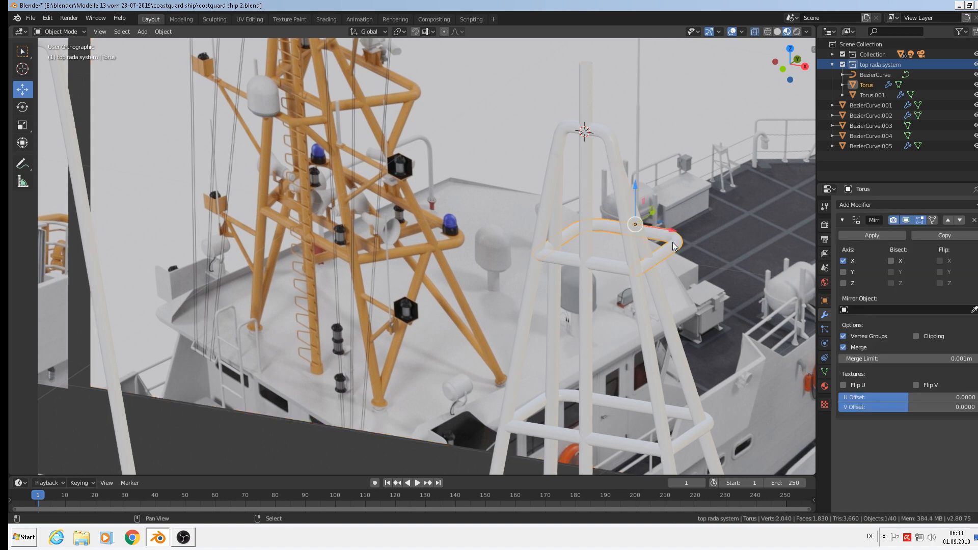
key(shift+d)
key(Escape)
drag(653, 211, 658, 314)
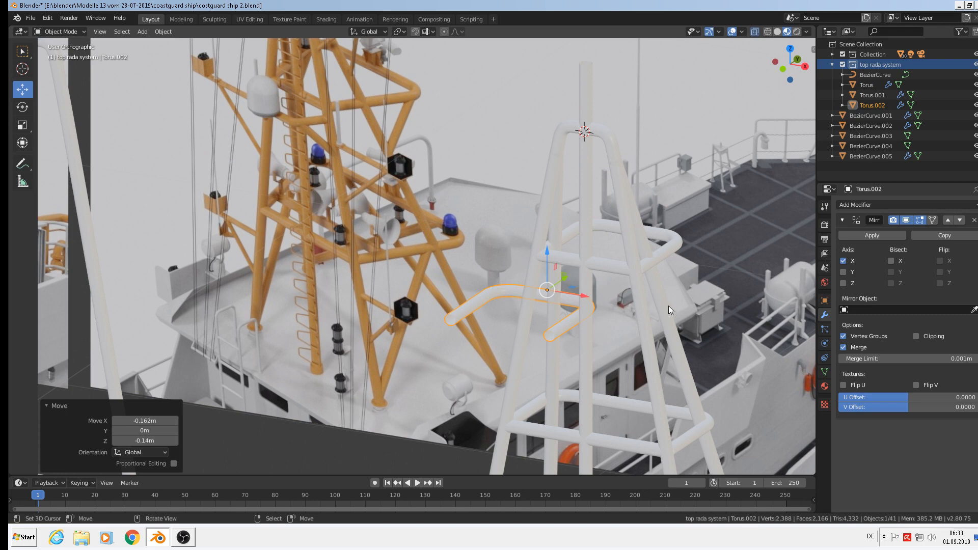
Rotate the duplicated U-shaped rail 180° about the global X axis
text(rx90)
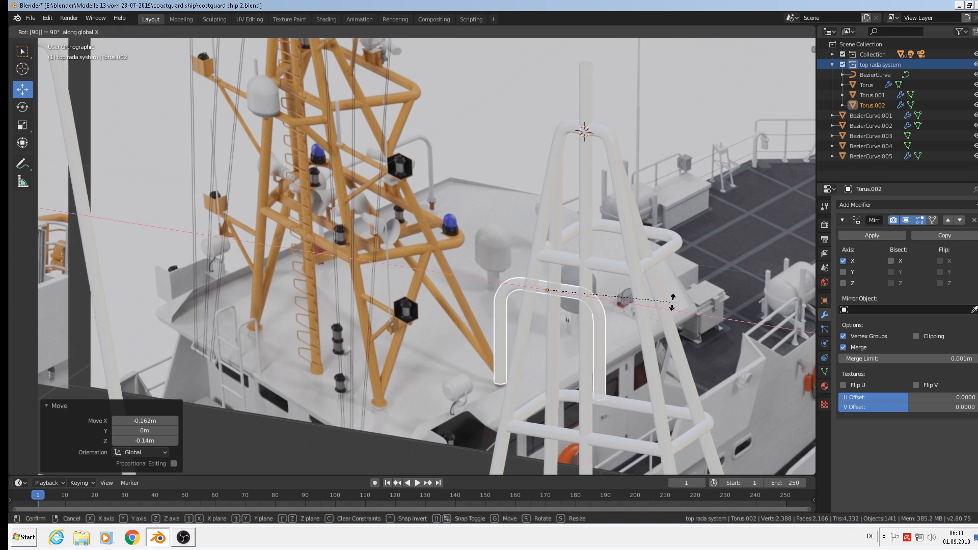
key(Escape)
text(r)
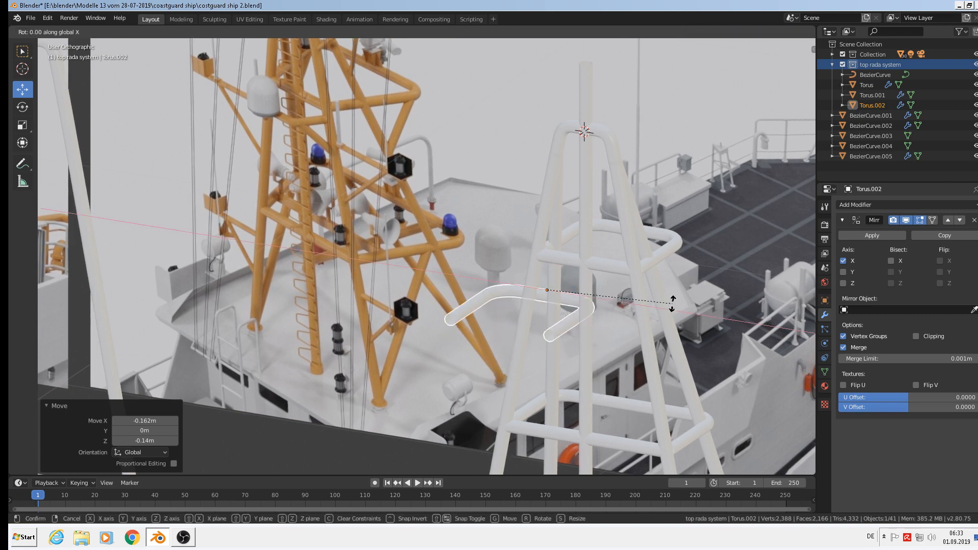
text(x180)
key(Return)
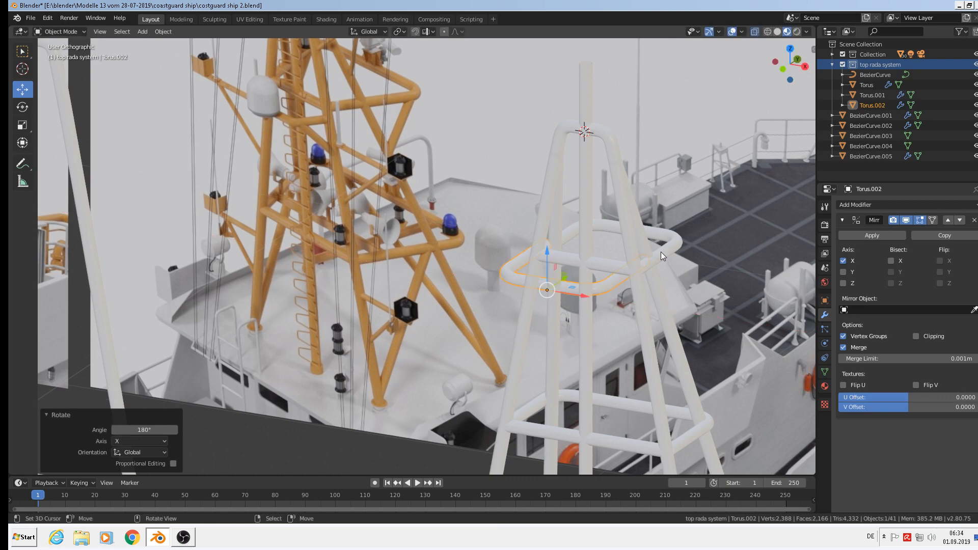
Adjust the flipped rail's height, lowering it about 0.0364 m and raising it about 0.105 m
scroll(655, 253, up, 1)
shift+middle_drag(655, 252, 571, 267)
drag(480, 264, 513, 294)
alt+middle_drag(512, 293, 438, 246)
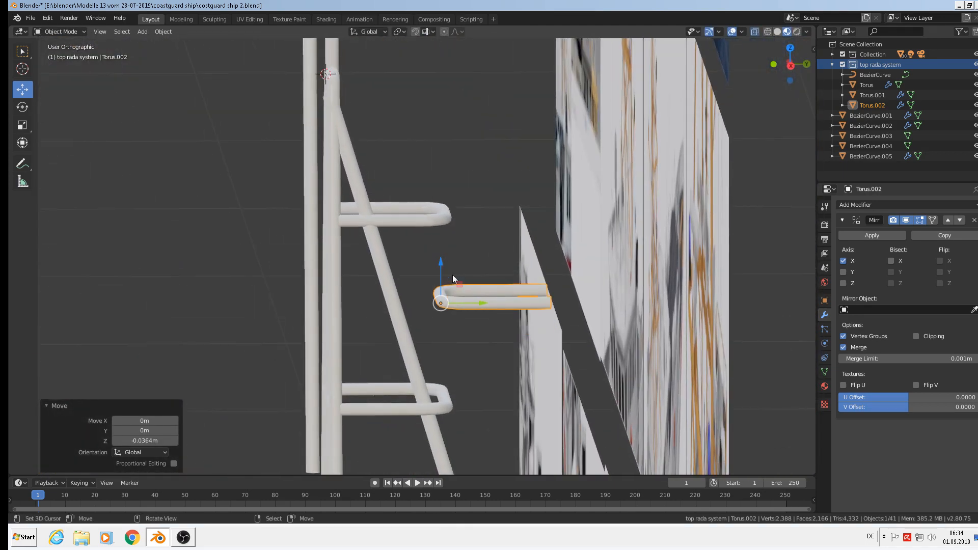
key(g)
click(444, 206)
Move the flipped rail -0.301 m along global Y to the mast's front side and fine-tune its height
key(g)
key(y)
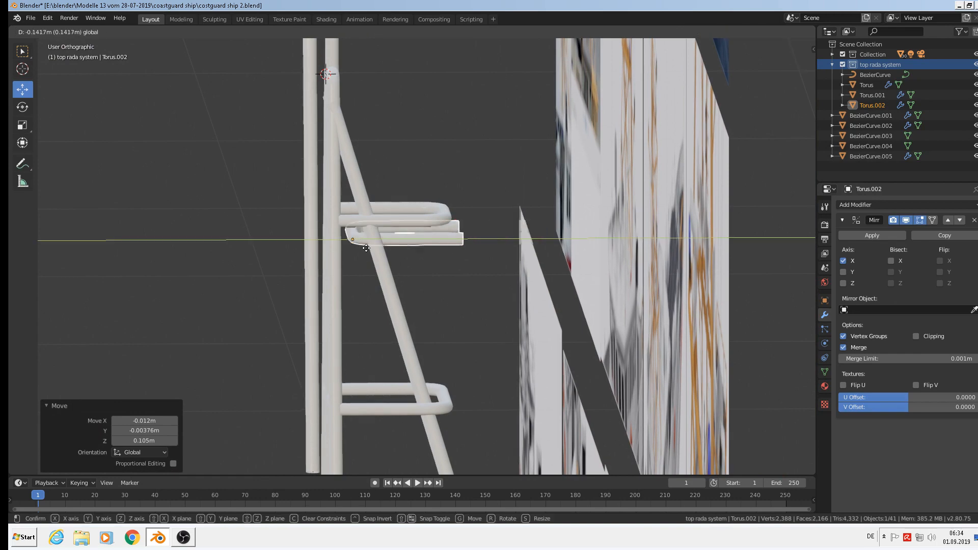
click(290, 246)
key(g)
key(z)
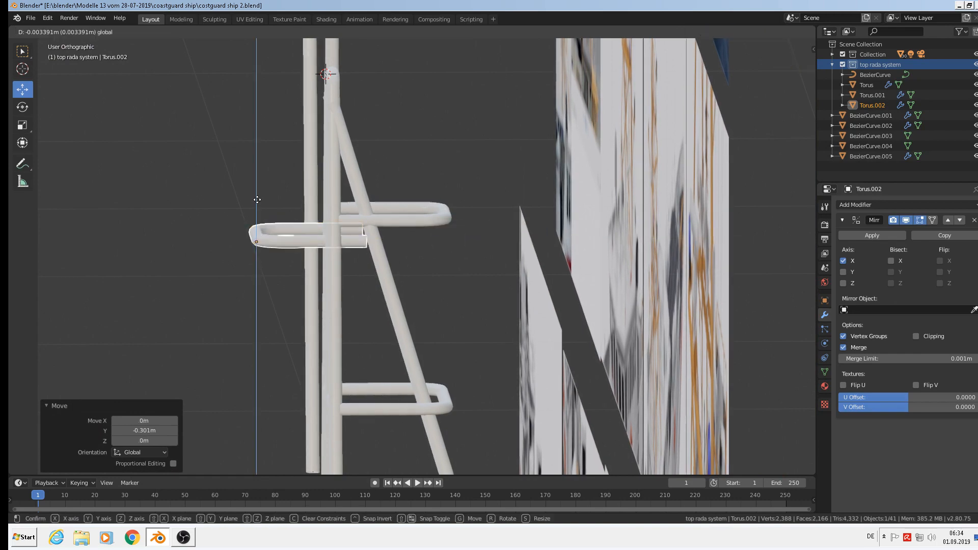
click(257, 202)
Centre the flipped rail between the mast legs with X moves of 0.157 m and 0.0169 m, and raise it 0.0268 m
middle_drag(334, 229, 427, 260)
drag(324, 268, 412, 276)
middle_drag(412, 276, 466, 258)
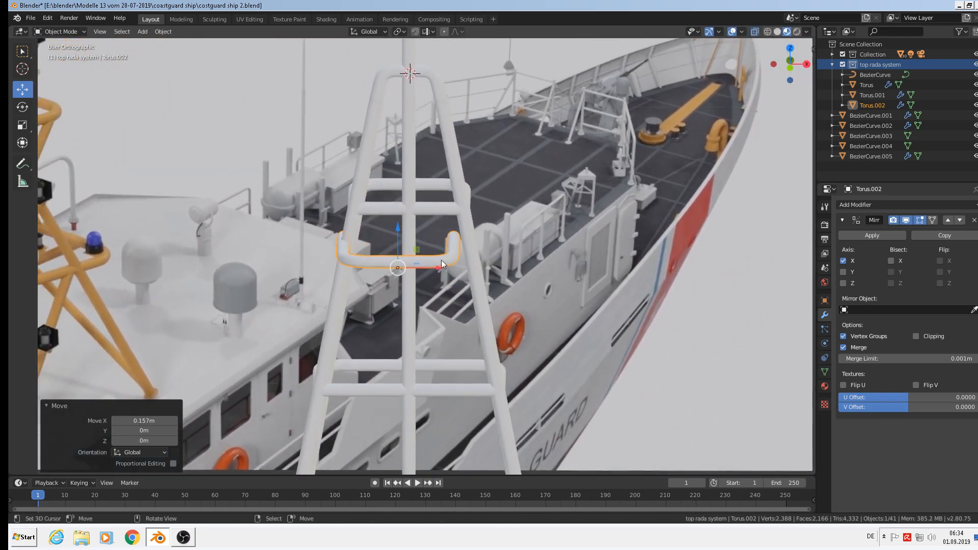
drag(434, 270, 443, 271)
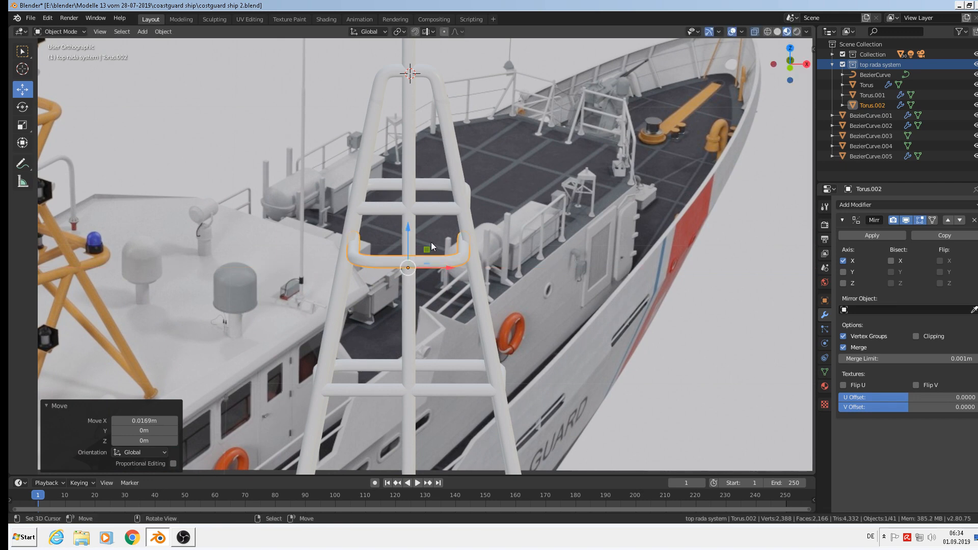
drag(408, 230, 405, 215)
Shift the flipped rail 0.0256 m along global Y toward the mast legs
middle_drag(405, 214, 384, 251)
middle_drag(379, 248, 400, 207)
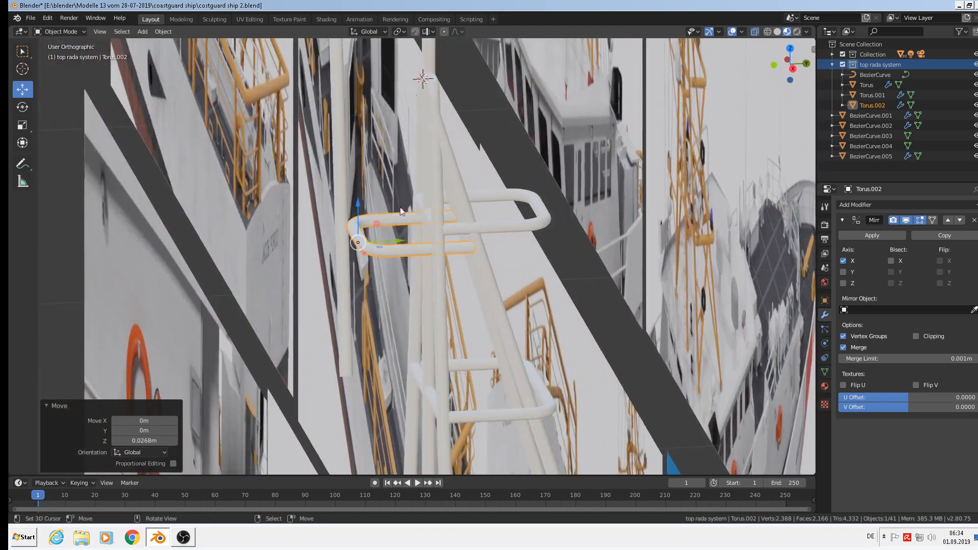
key(g)
drag(406, 239, 405, 239)
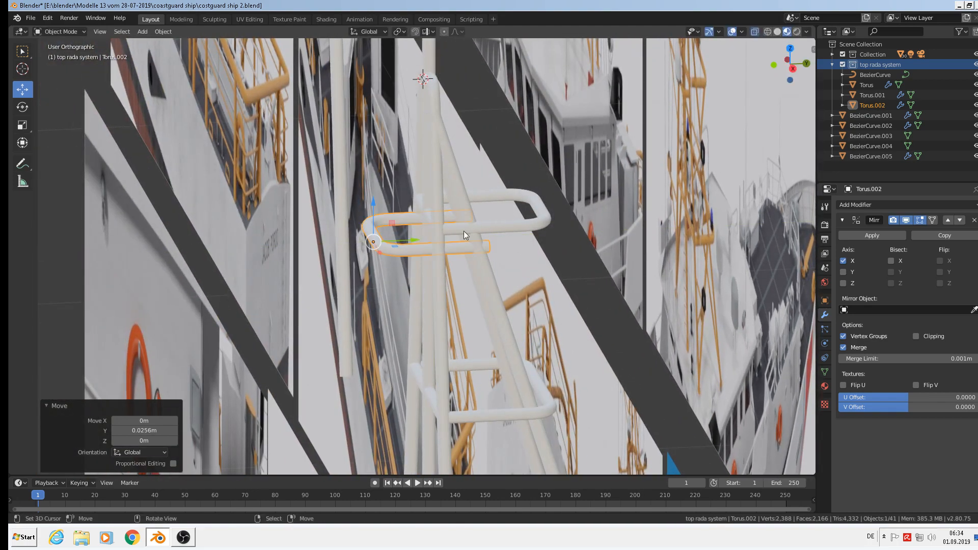
Shorten the front rail's arms by moving their end vertices -0.0855 m along global Y to meet the mast legs
key(Tab)
scroll(494, 233, up, 2)
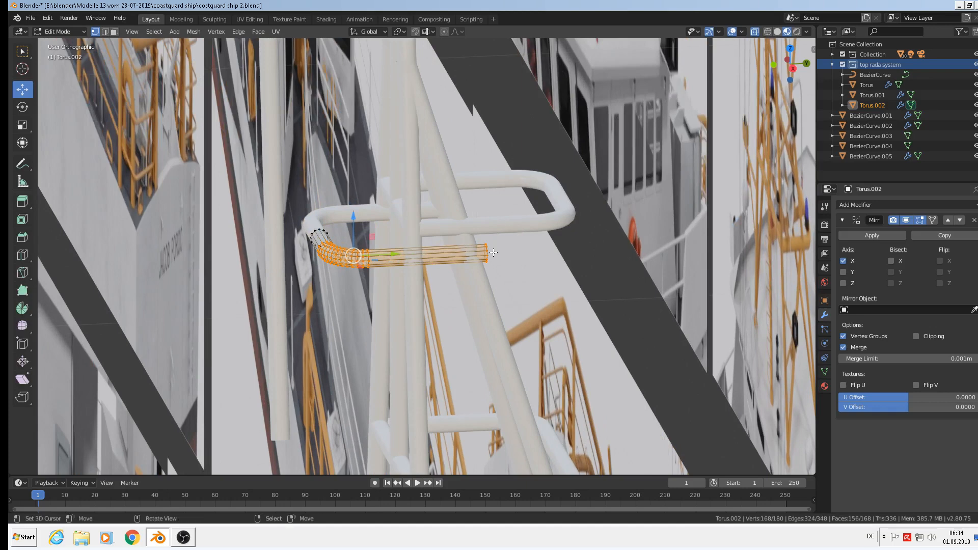
key(alt+a)
key(c)
click(484, 255)
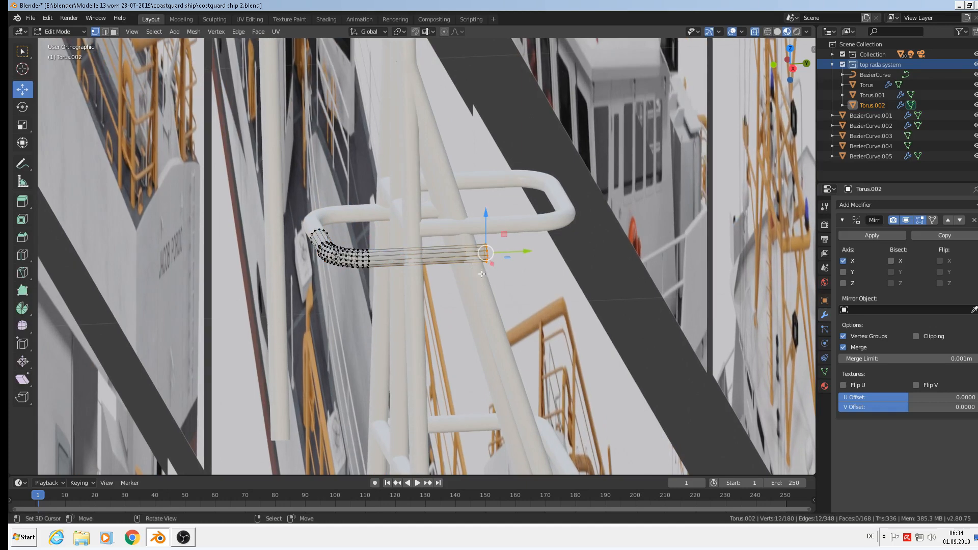
key(Escape)
key(g)
key(y)
drag(454, 256, 454, 257)
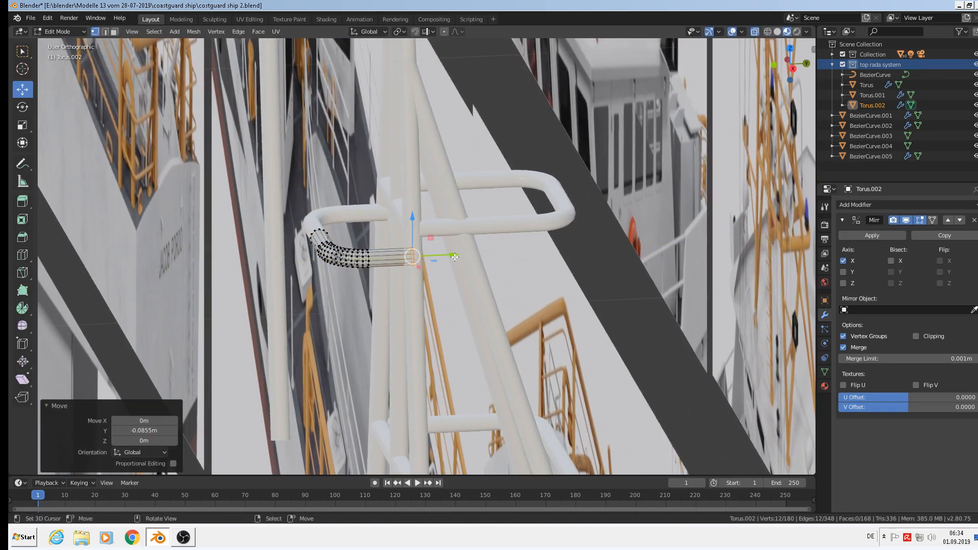
key(Tab)
Widen the front rail slightly by moving its bend and end vertices outward along global X into the mast leg
scroll(453, 280, down, 4)
middle_drag(454, 281, 531, 268)
scroll(531, 267, up, 5)
middle_drag(470, 246, 433, 254)
key(Tab)
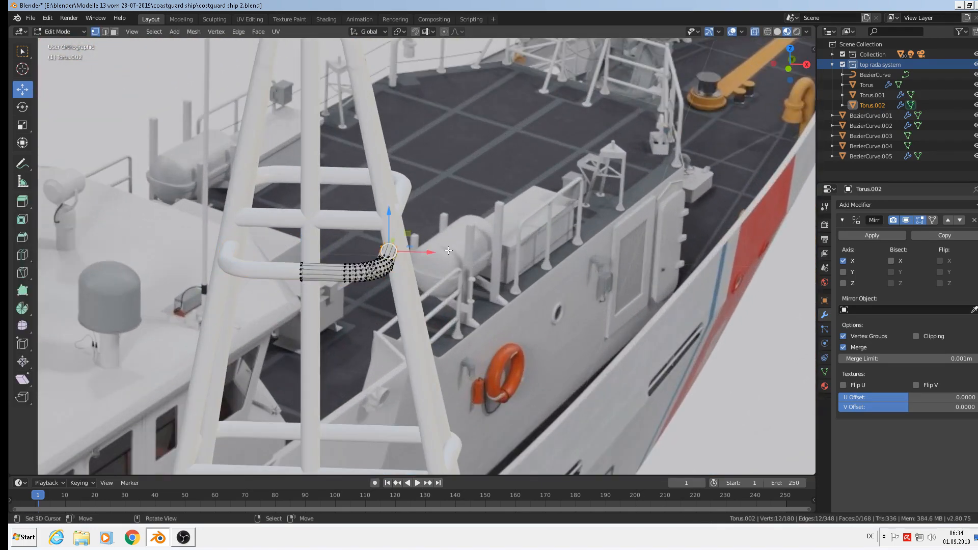
key(c)
drag(354, 265, 395, 252)
key(Escape)
key(g)
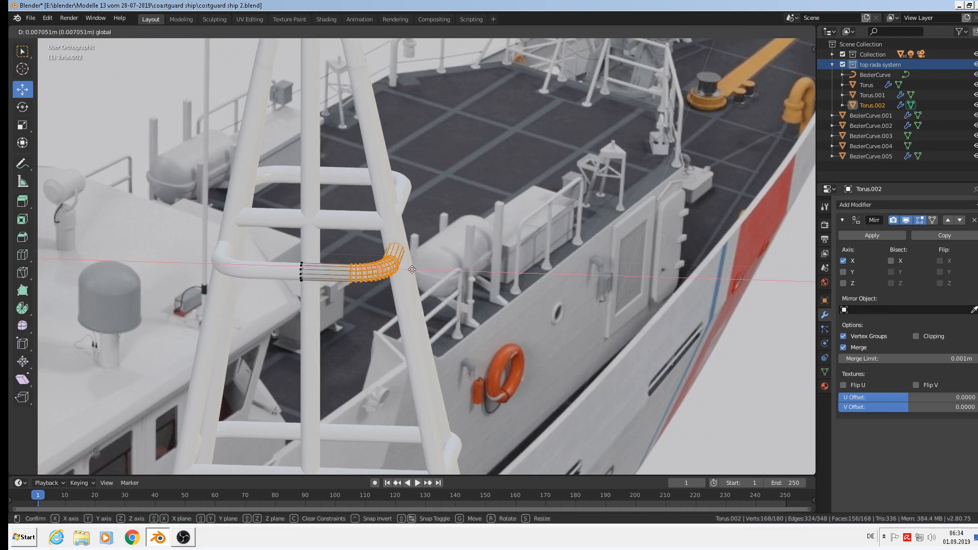
click(412, 258)
key(Tab)
Duplicate the upper straight crossbar and move the copy -0.0679 m along global Y toward the front rail
scroll(412, 258, down, 6)
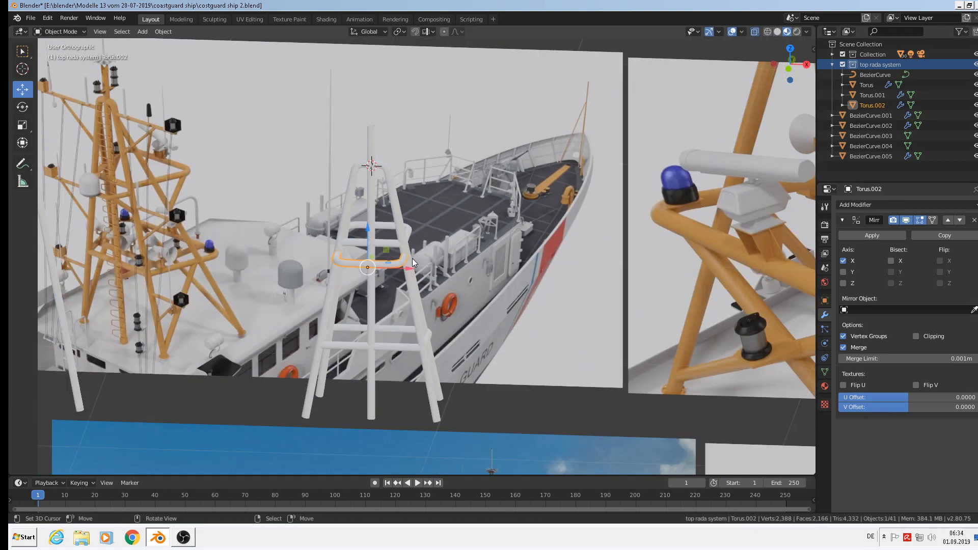
mouse_move(411, 258)
middle_down()
mouse_move(341, 255)
mouse_move(409, 256)
middle_up()
scroll(307, 212, up, 1)
shift+middle_drag(308, 212, 385, 199)
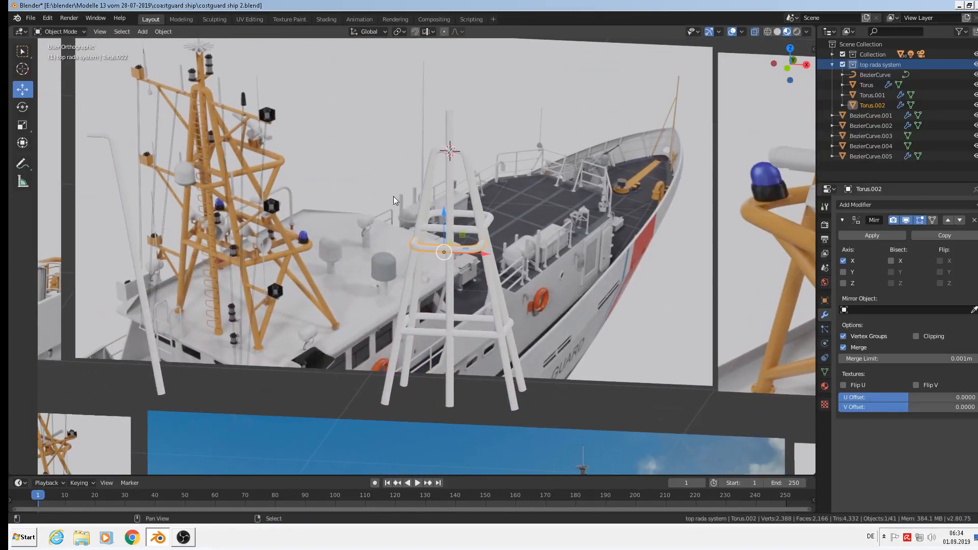
scroll(173, 163, up, 1)
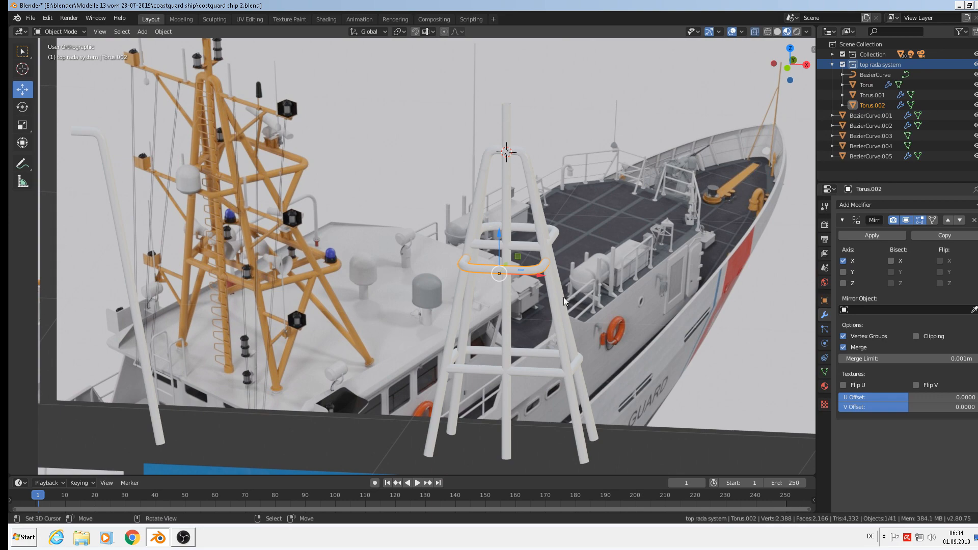
click(520, 240)
middle_drag(552, 283, 454, 277)
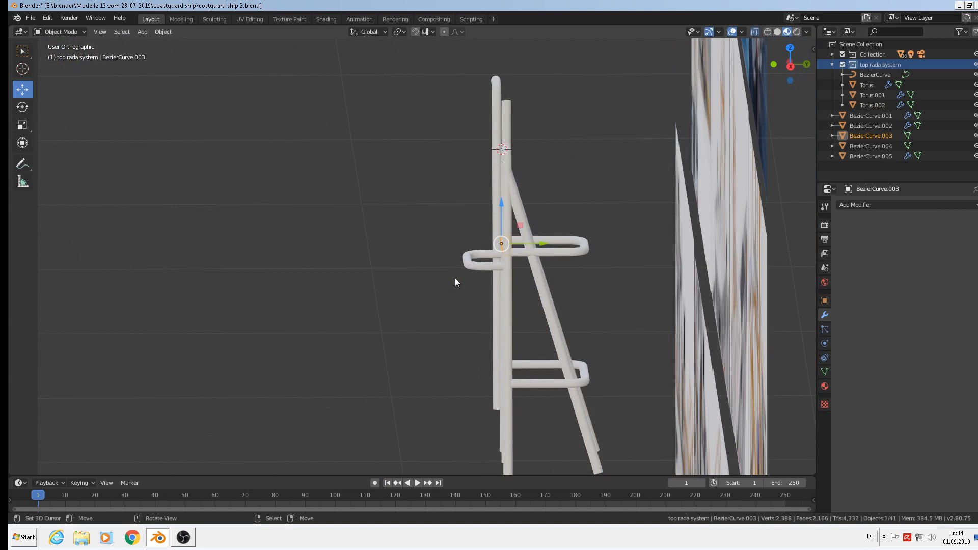
key(shift+d)
click(516, 277)
key(g)
key(y)
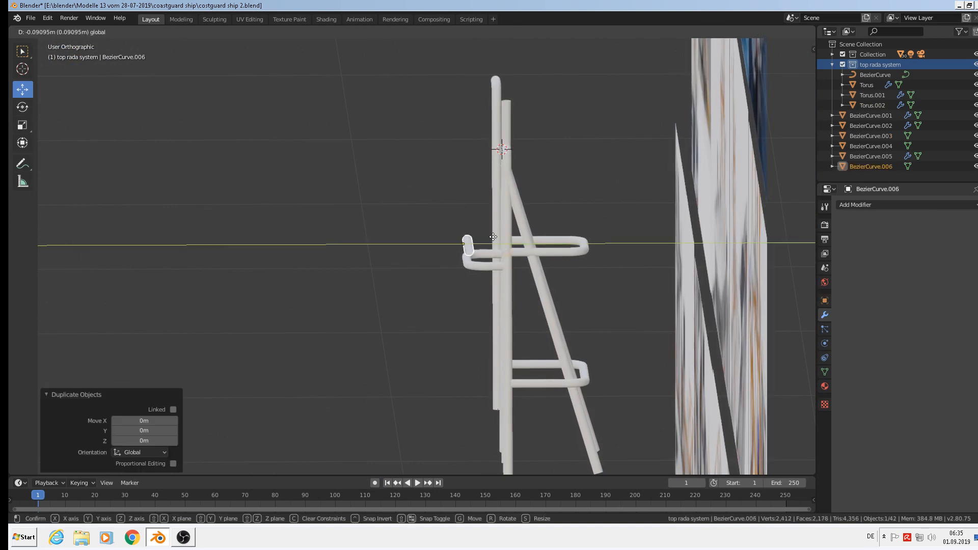
click(471, 209)
Lower the copied crossbar 0.106 m and rotate it 90° about the global Y axis to stand upright
key(g)
key(z)
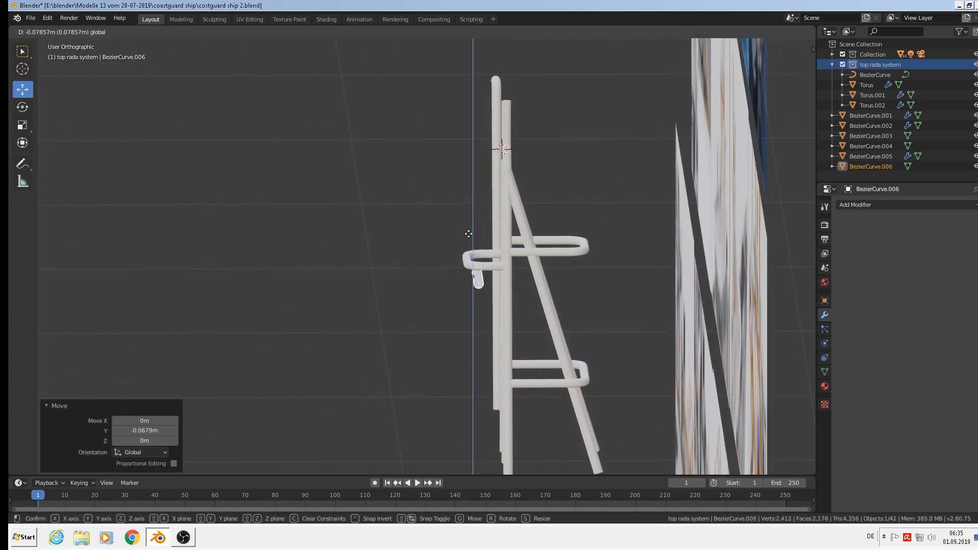
click(482, 282)
middle_drag(482, 282, 591, 289)
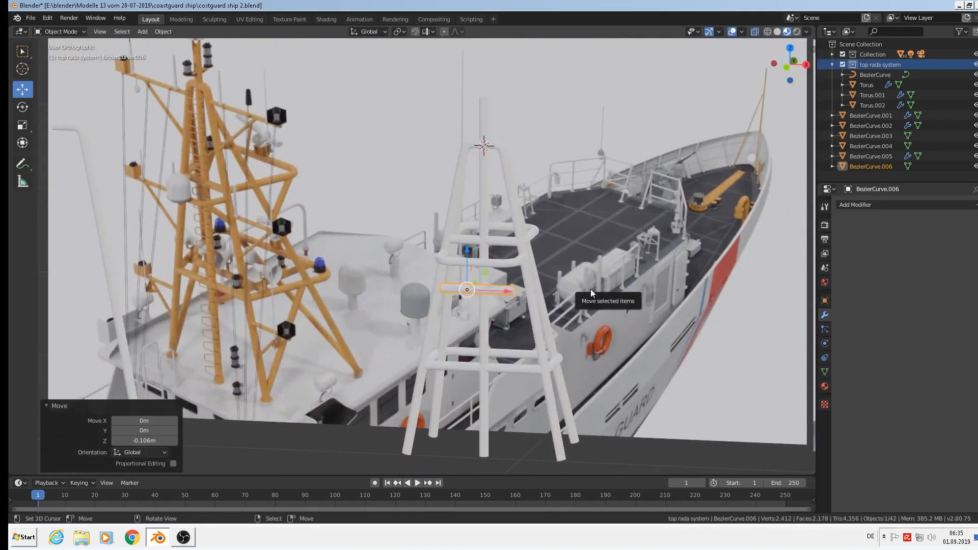
text(ry)
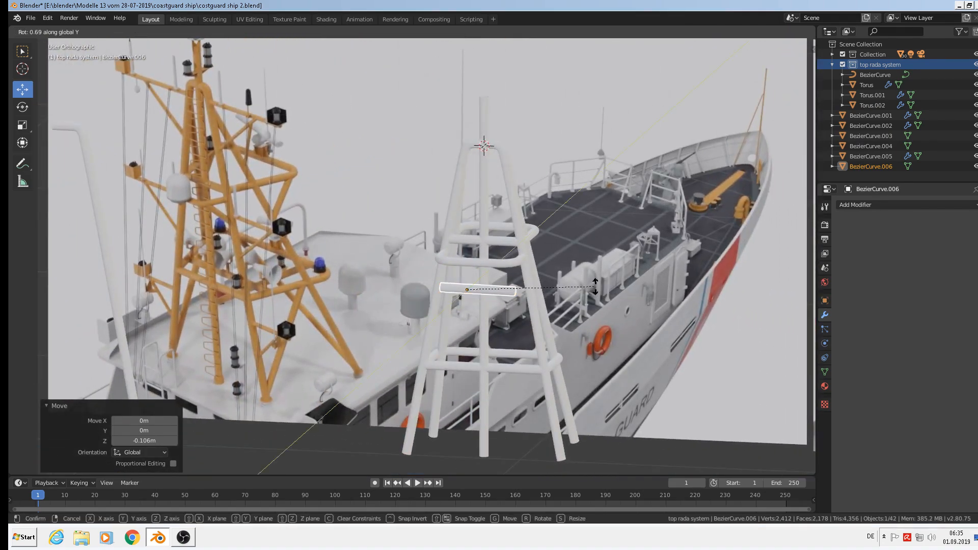
text(90)
key(Return)
Move the upright bar 0.119 m along global X beneath the front rail's corner and check it from the front
middle_drag(597, 286, 530, 267)
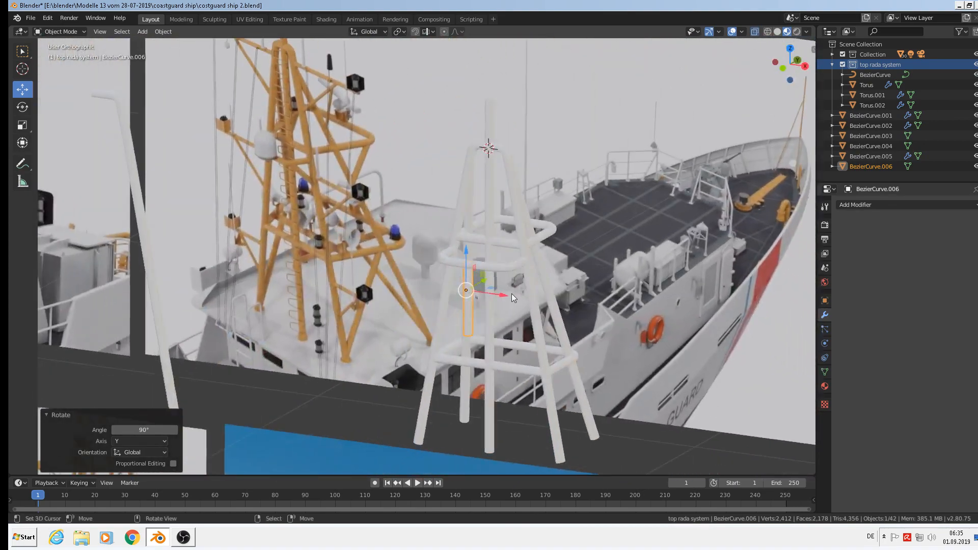
key(g)
click(551, 308)
middle_drag(550, 308, 576, 296)
key(KP_1)
scroll(537, 255, up, 5)
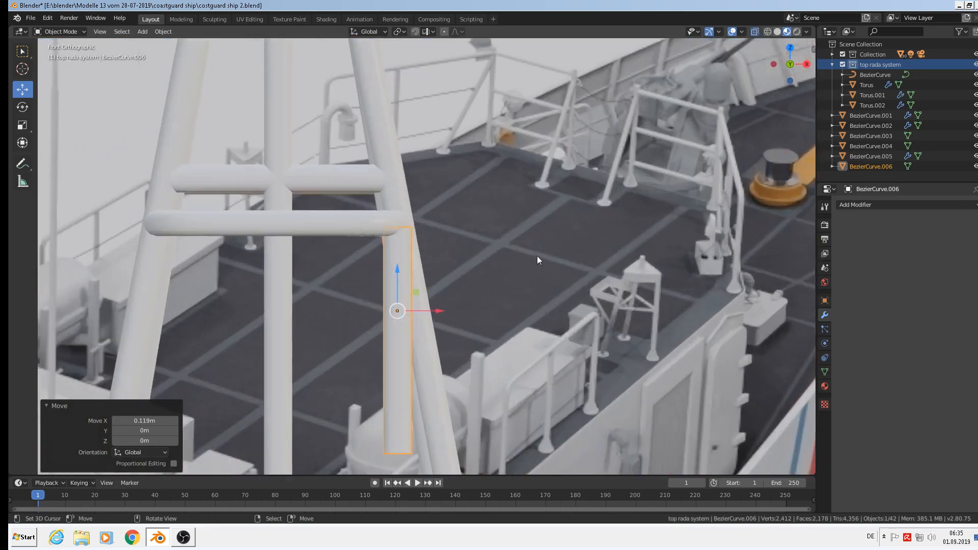
Nudge the upright bar -0.00244 m along global X and tilt it 32.2° about the global X axis toward the mast leg
key(g)
drag(405, 258, 405, 258)
drag(438, 296, 434, 296)
middle_drag(434, 294, 322, 293)
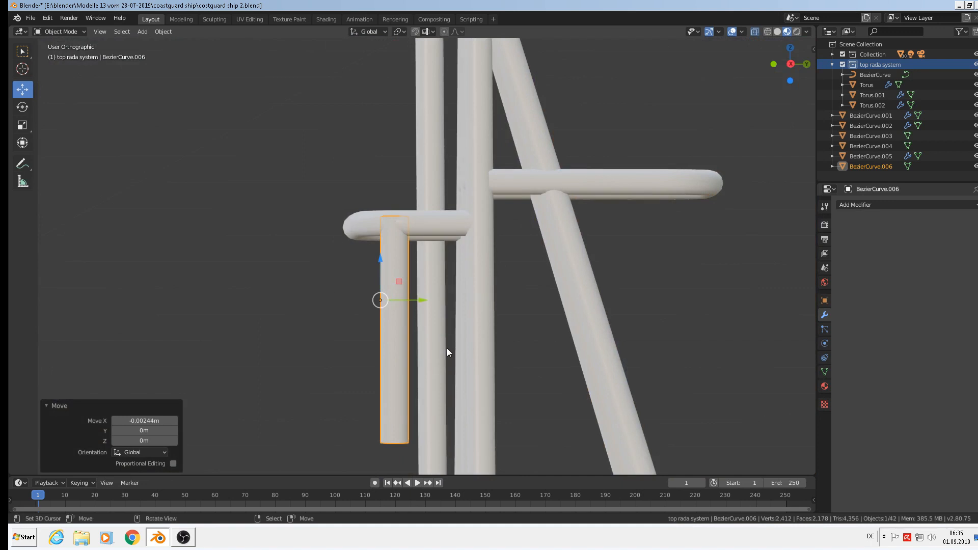
key(r)
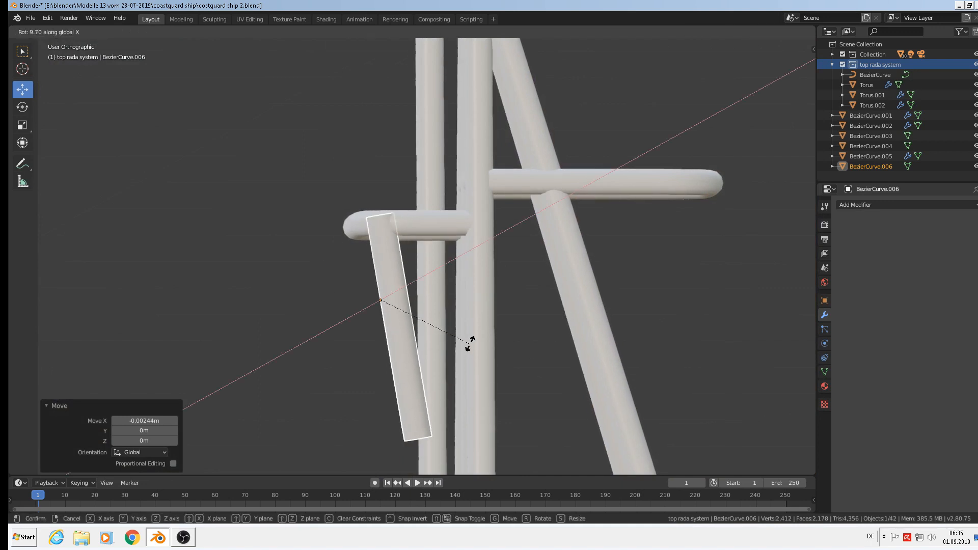
key(x)
click(505, 312)
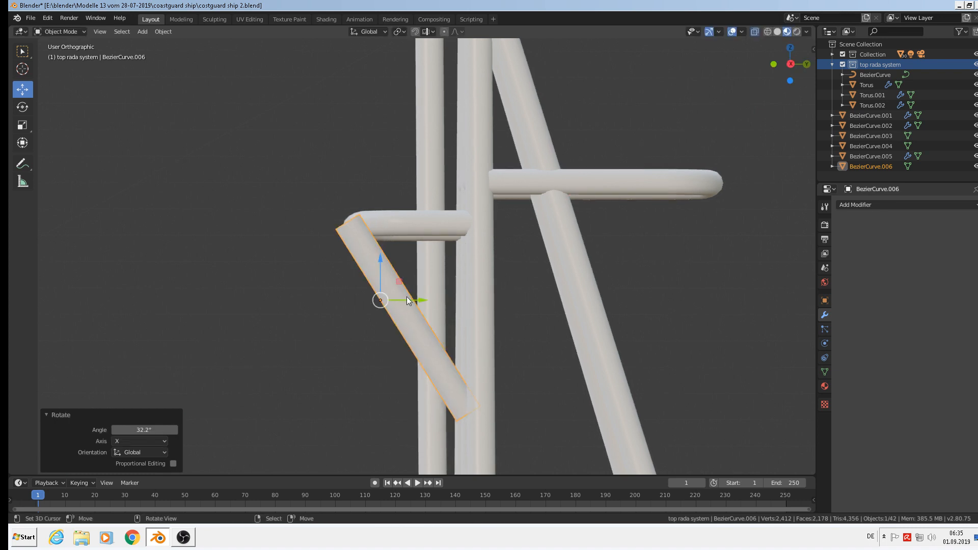
Move the tilted strut 0.0285 m along global Y toward the mast leg and fine-tune its position along the same axis
drag(406, 299, 454, 294)
scroll(454, 295, down, 4)
middle_drag(430, 313, 272, 234)
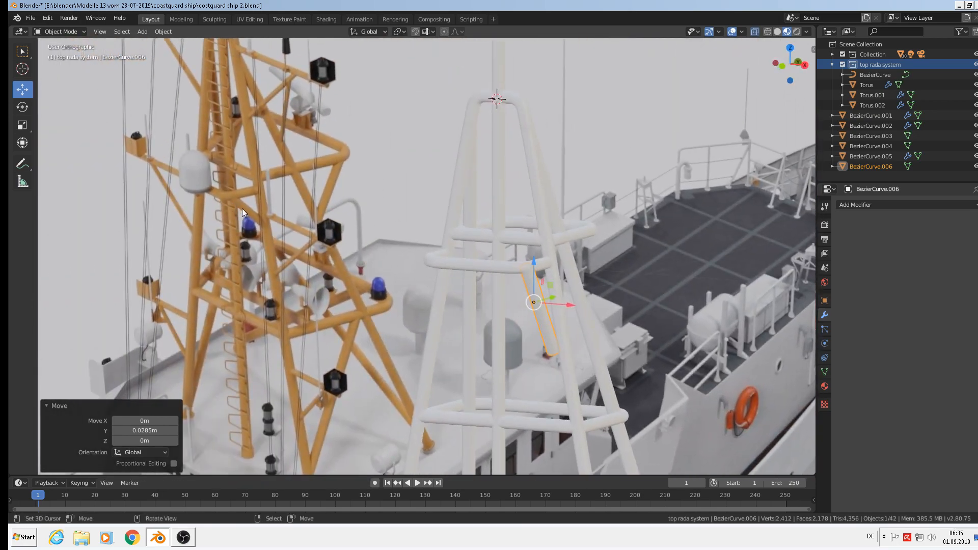
scroll(552, 308, up, 3)
middle_drag(556, 305, 489, 300)
key(g)
key(y)
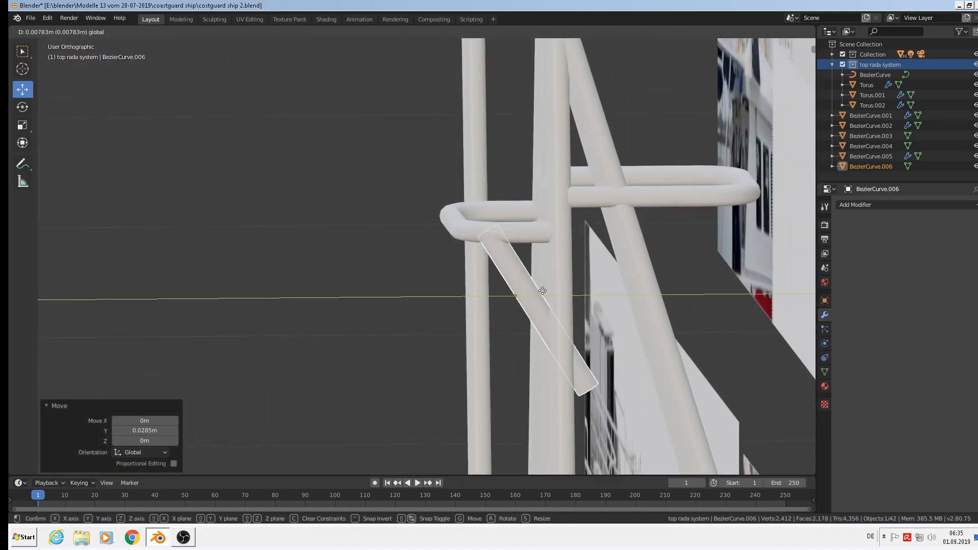
click(538, 292)
middle_drag(537, 292, 521, 329)
Shorten the strut by moving its lower end loop -0.0184 m in Y and 0.0552 m in Z, and rotate that loop slightly
middle_drag(539, 279, 586, 368)
key(Tab)
alt+click(586, 379)
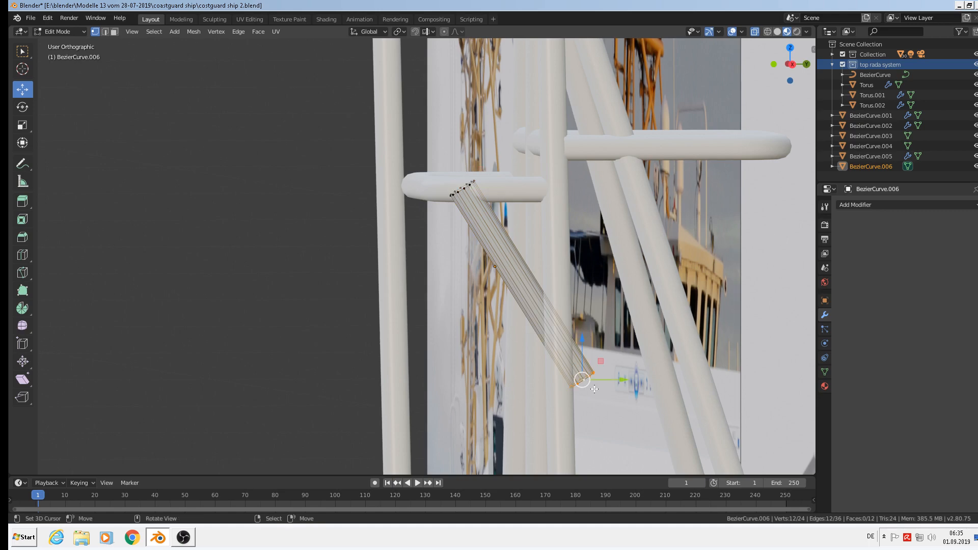
key(g)
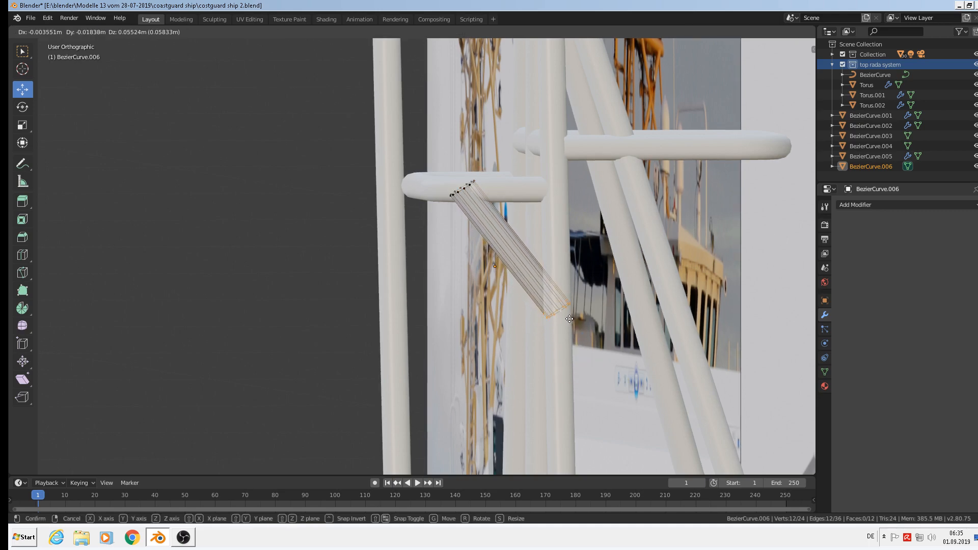
click(569, 319)
key(r)
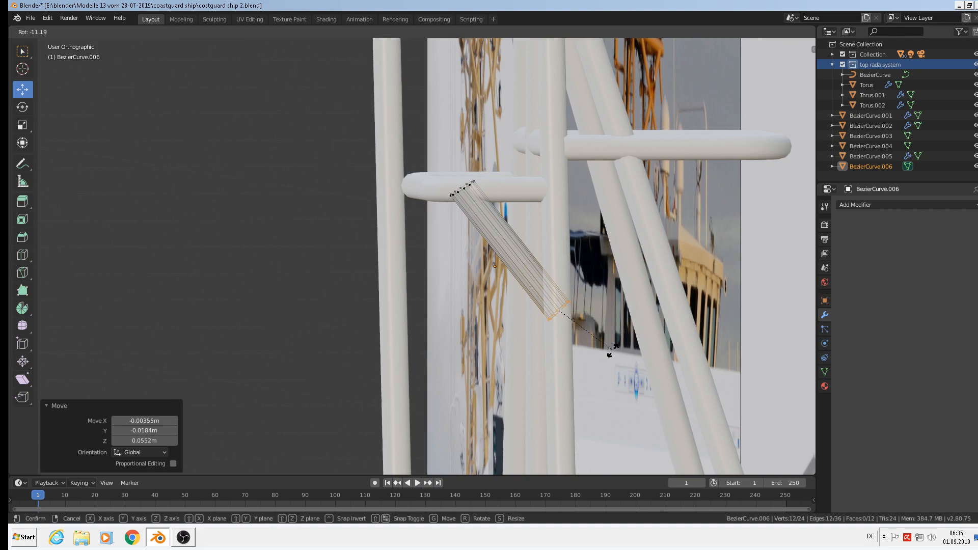
click(609, 352)
key(Tab)
mouse_move(573, 337)
middle_down()
mouse_move(650, 353)
mouse_move(594, 349)
mouse_move(630, 347)
mouse_move(561, 322)
middle_up()
key(alt+a)
scroll(607, 336, up, 2)
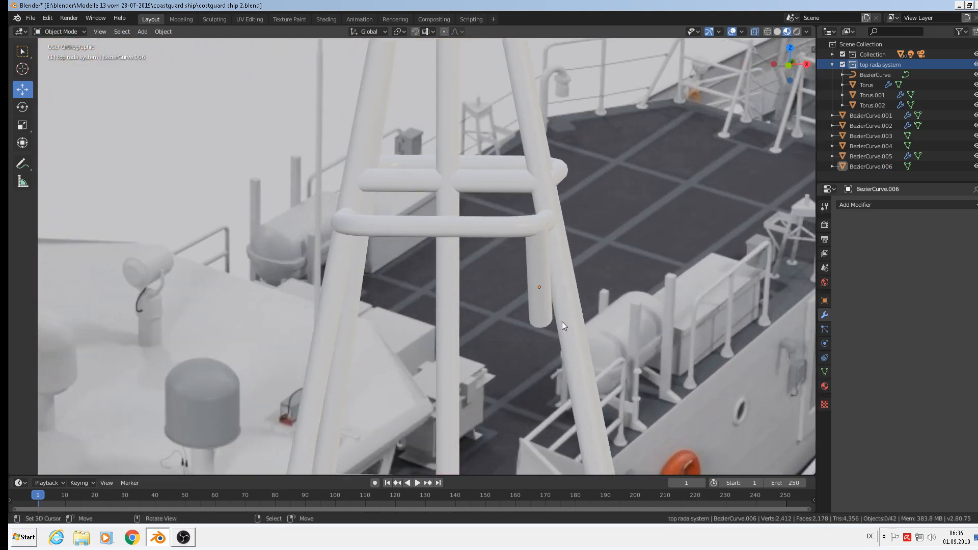
Shift the strut's lower end loop outward along global X into the mast leg and nudge it slightly forward inside the leg
key(Tab)
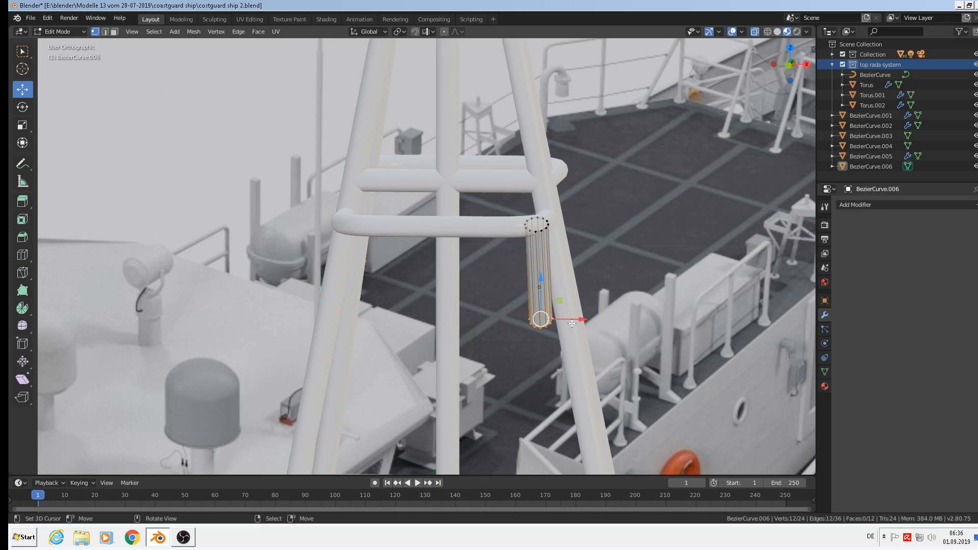
drag(572, 321, 598, 323)
key(Tab)
middle_drag(618, 377, 584, 339)
key(Tab)
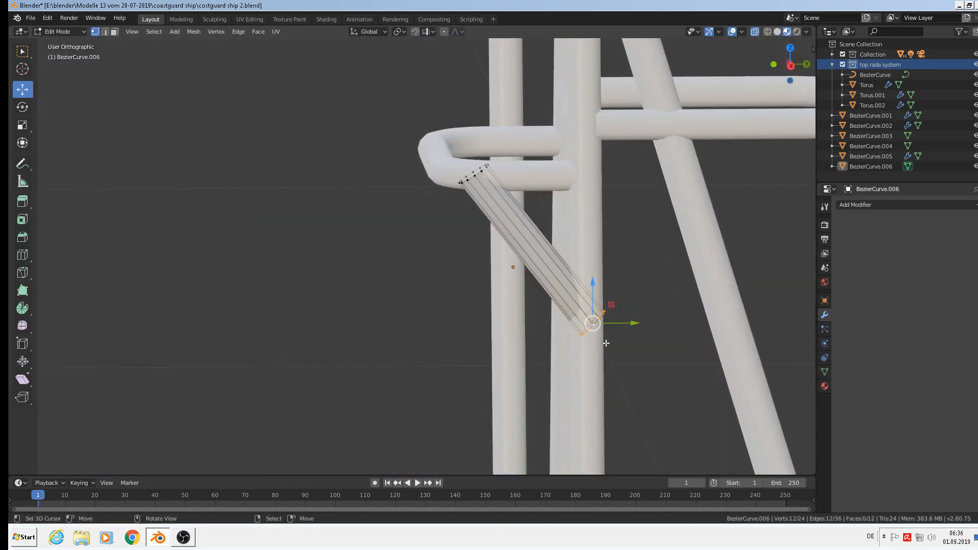
key(g)
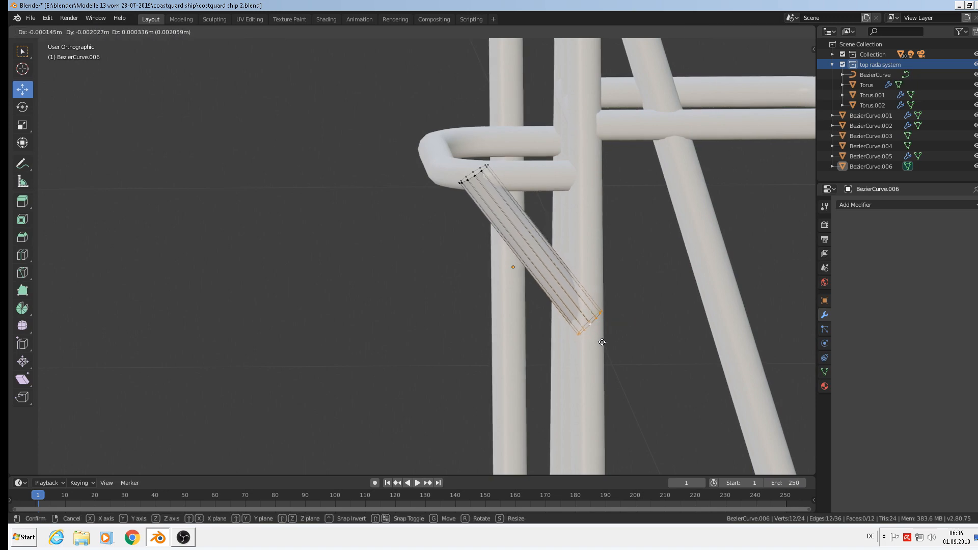
click(602, 343)
key(Tab)
middle_drag(602, 343, 617, 347)
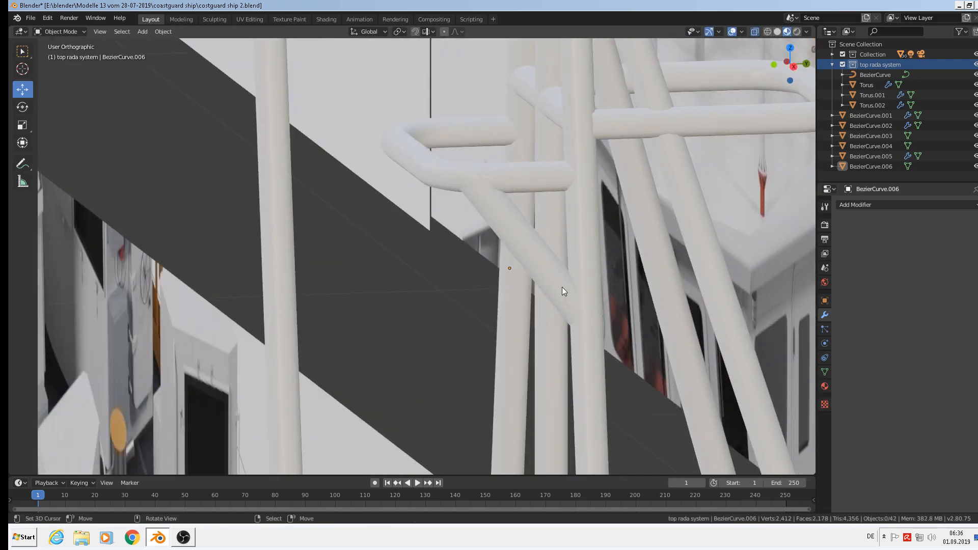
Apply the front rail strut's rotation and scale
middle_drag(531, 282, 555, 283)
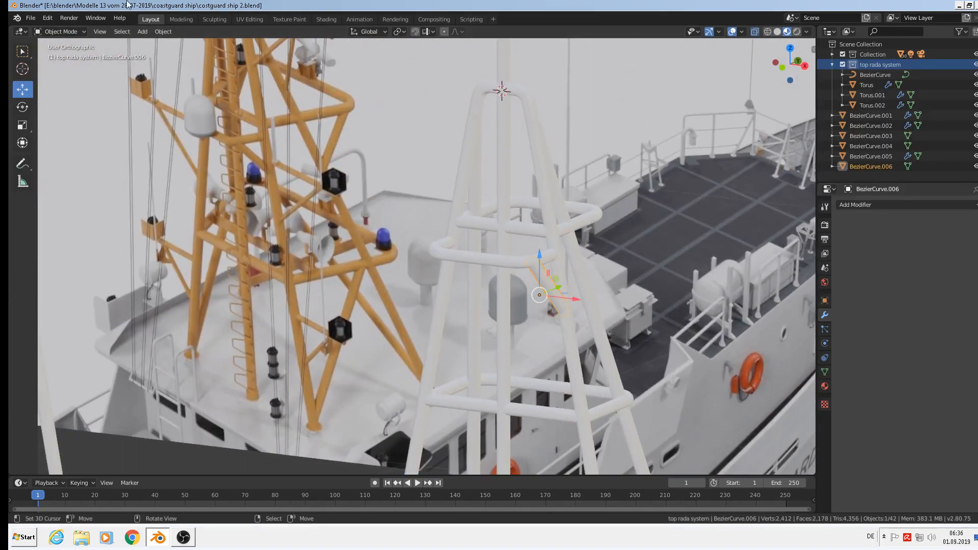
click(163, 31)
mouse_move(181, 83)
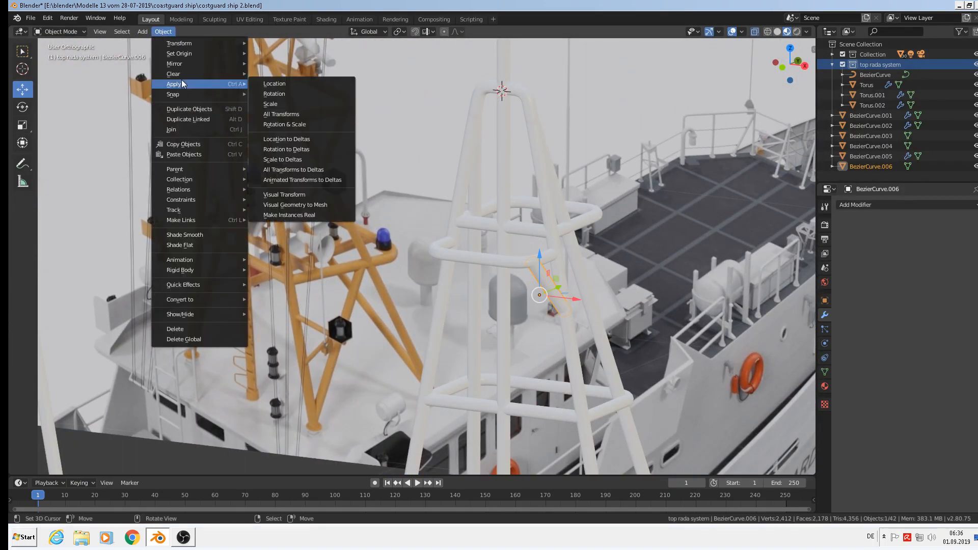
click(286, 124)
alt+middle_drag(543, 276, 588, 276)
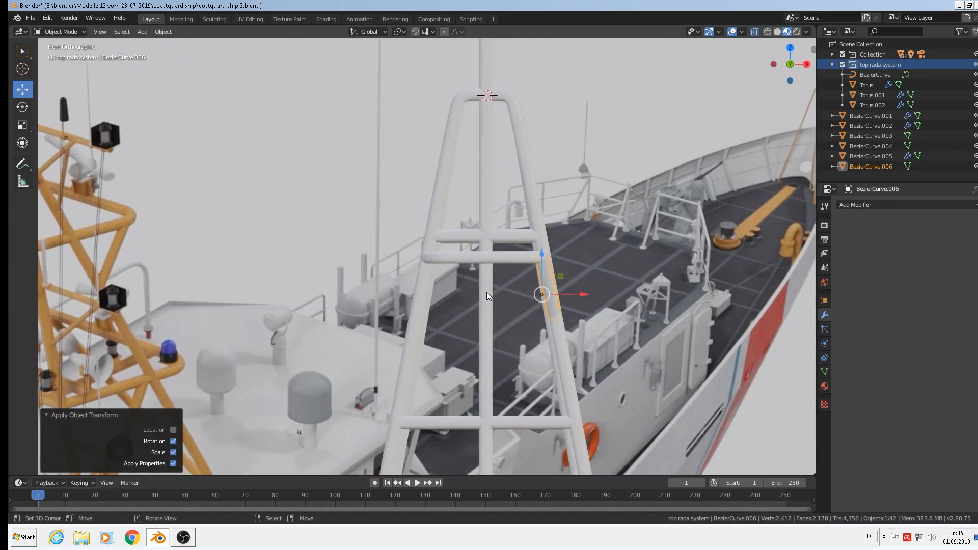
Place the 3D cursor on the central pole in front view and set the strut's origin to it
shift+right_click(486, 291)
click(162, 32)
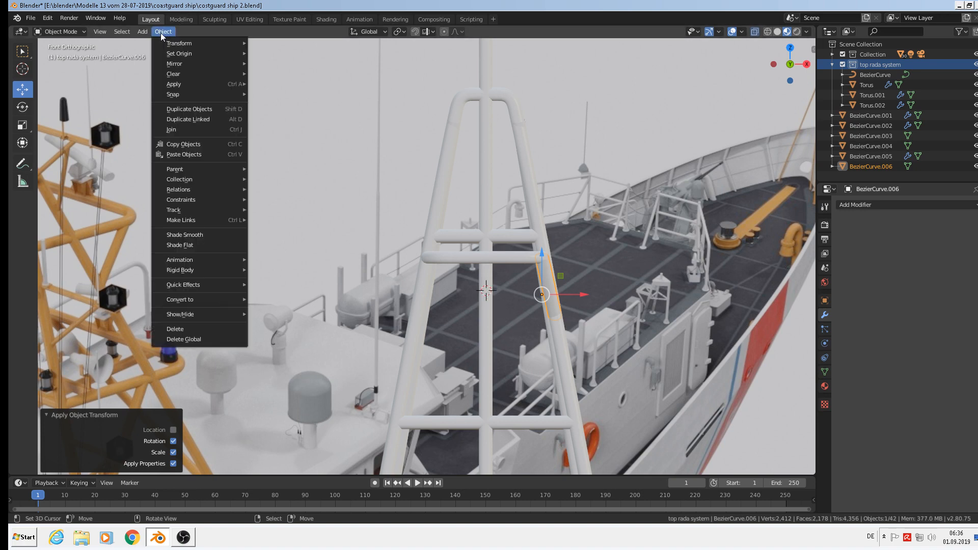
mouse_move(187, 54)
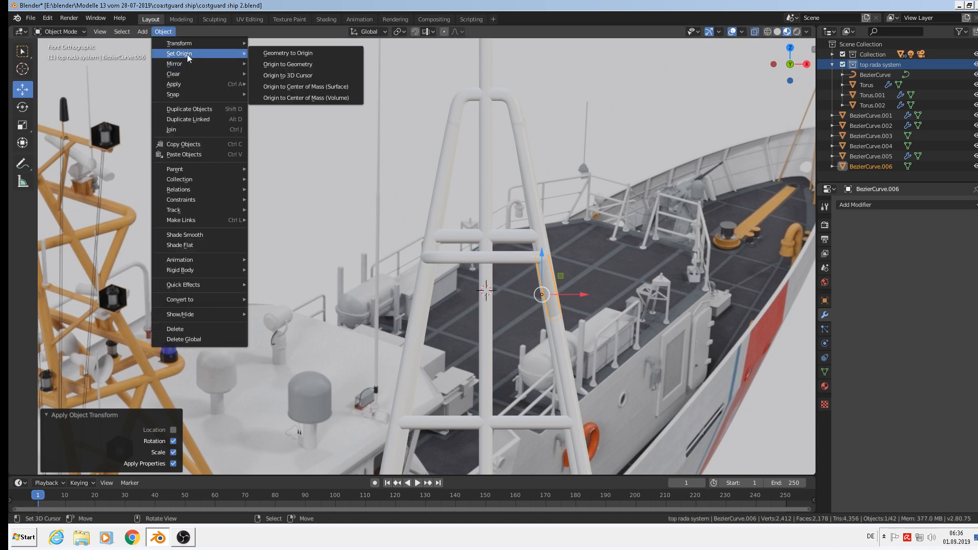
click(309, 77)
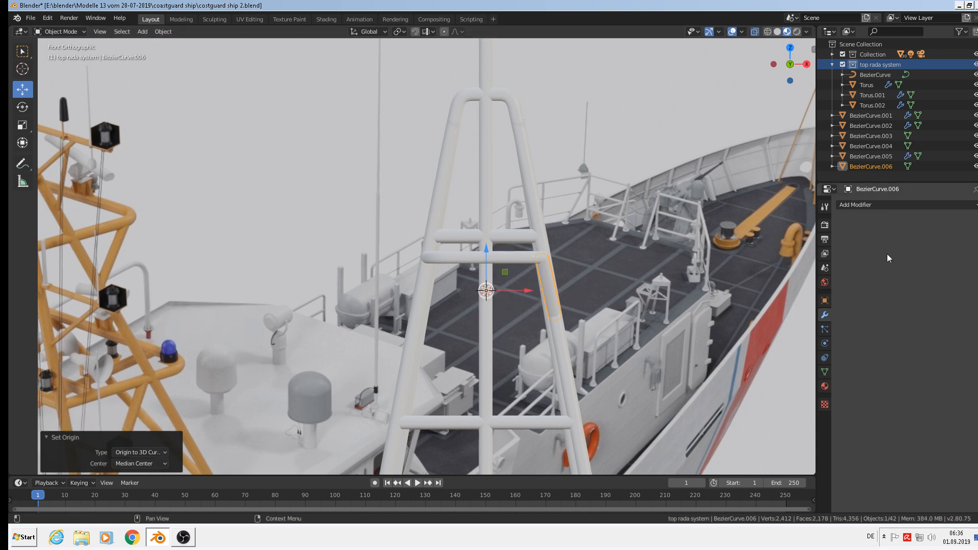
Add a Mirror modifier on the X axis to the strut to create the matching support, and clear the selection
click(903, 206)
click(775, 306)
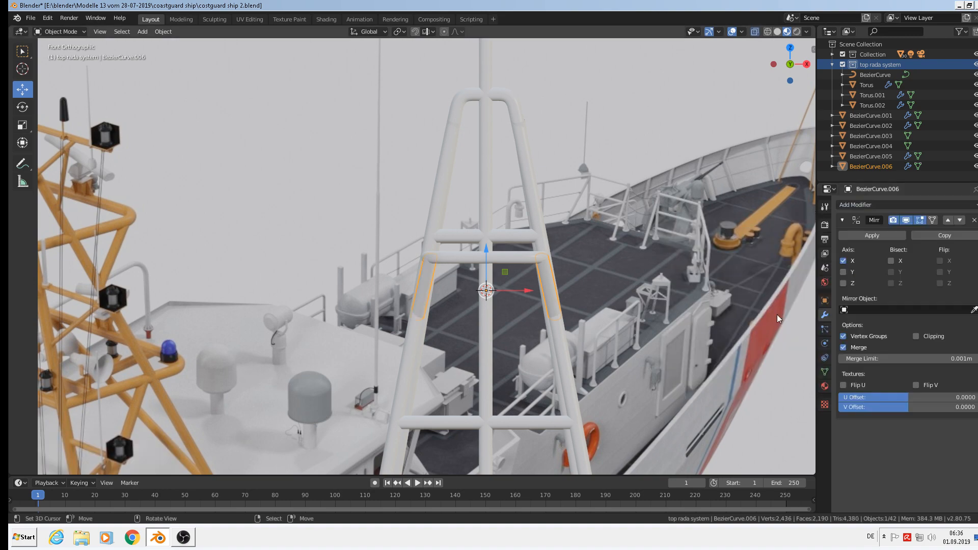
middle_drag(421, 278, 355, 266)
key(Tab)
key(Tab)
key(alt+a)
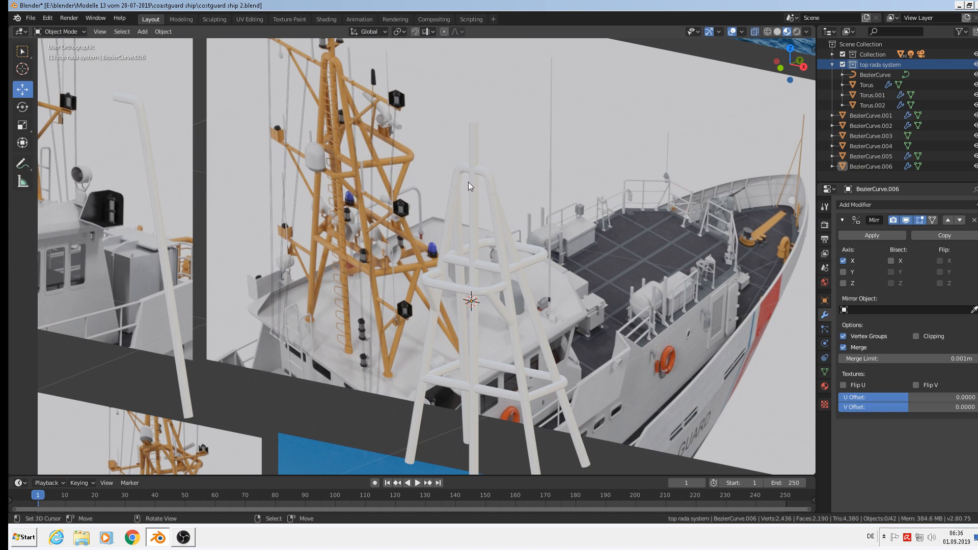
Duplicate the upper straight crossbar and move the copy 0.154 m along global Y toward the rear rail's bend
middle_drag(460, 181, 446, 200)
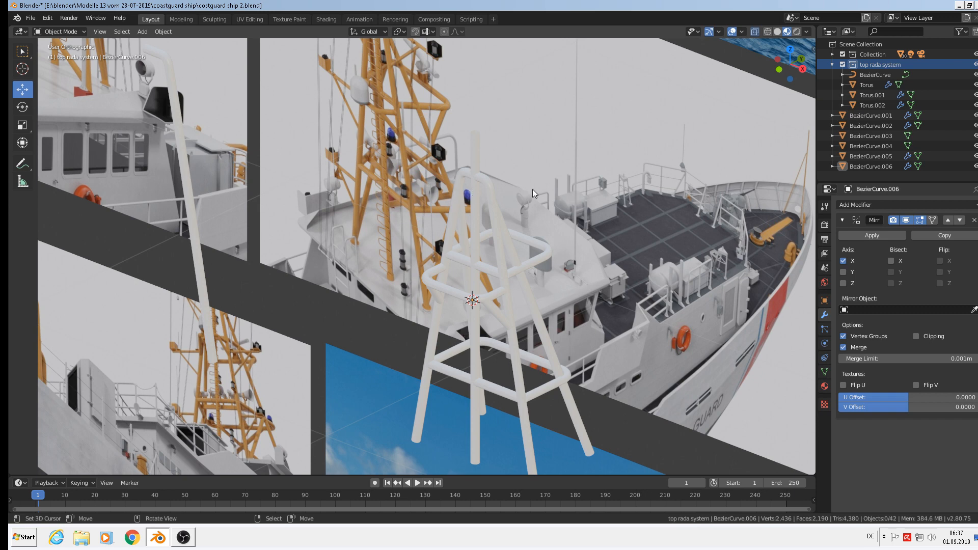
scroll(533, 189, up, 3)
middle_drag(477, 200, 501, 187)
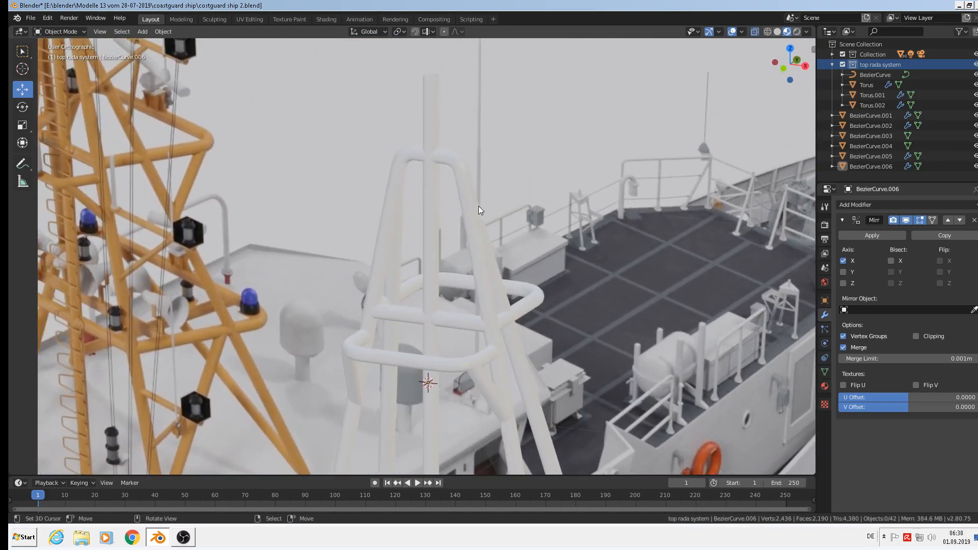
middle_drag(333, 261, 571, 178)
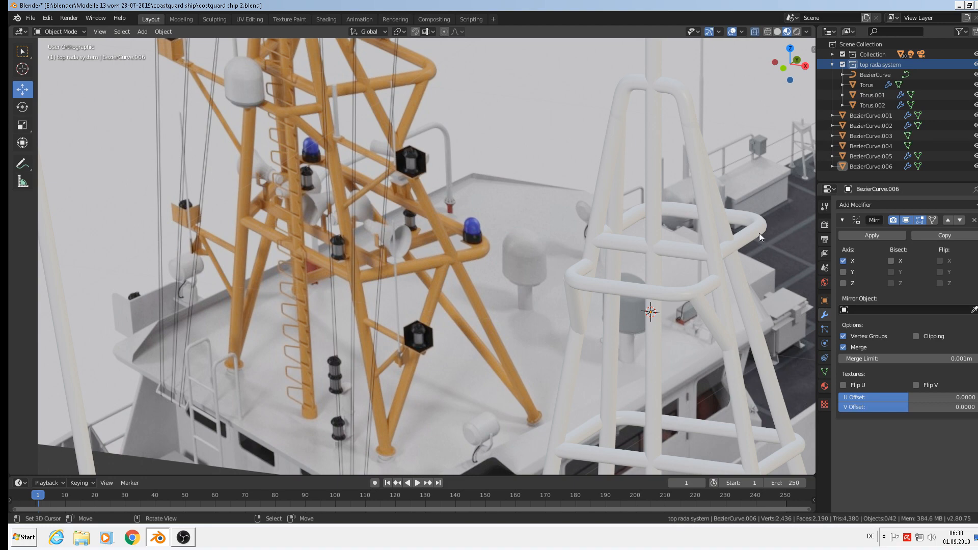
middle_drag(746, 310, 714, 313)
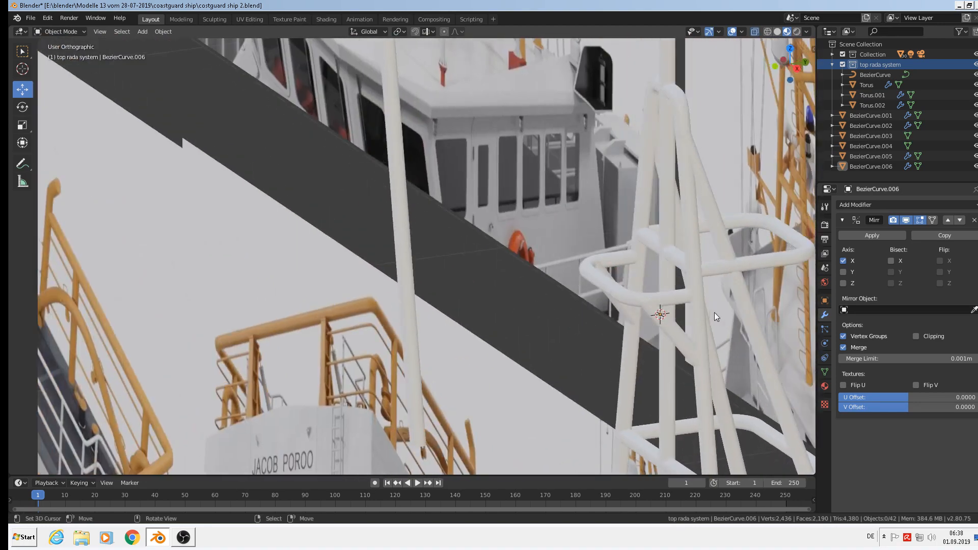
click(677, 260)
scroll(683, 303, down, 3)
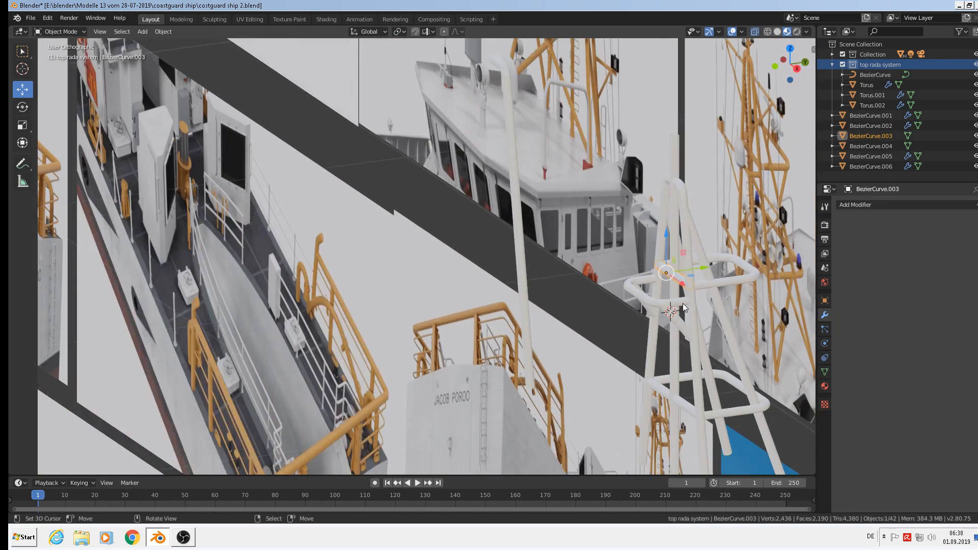
key(shift+d)
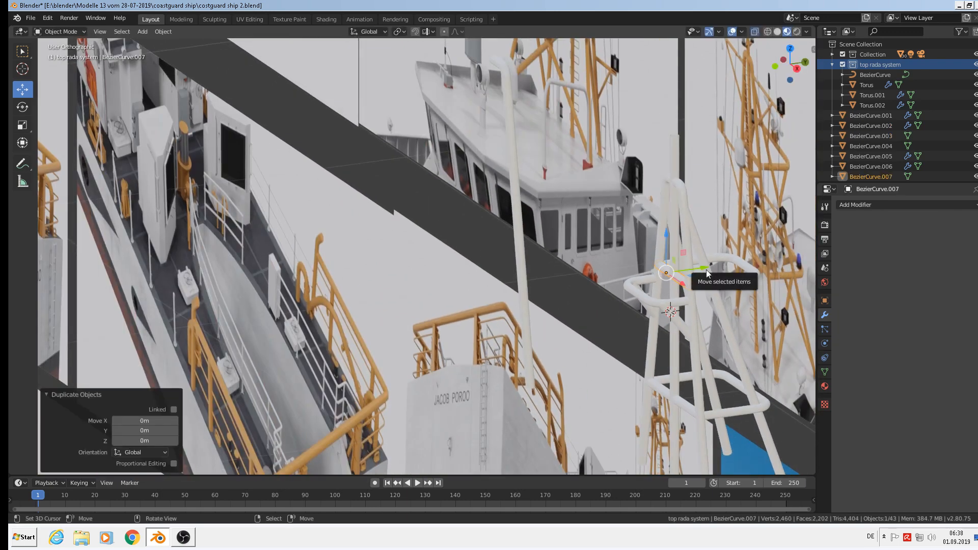
drag(706, 269, 765, 262)
shift+middle_drag(620, 170, 505, 248)
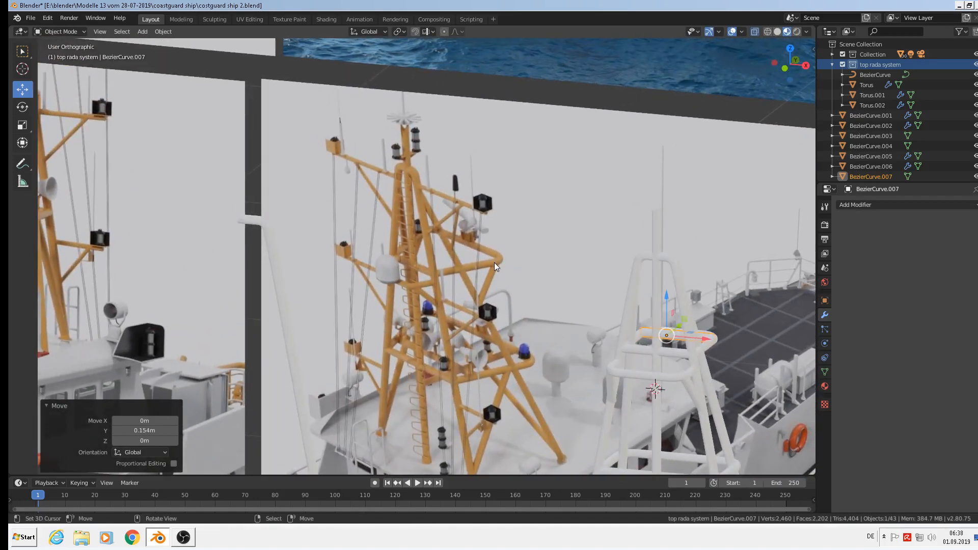
Rotate the copied crossbar 90° about the global Y axis and move it 0.114 m along global X
middle_drag(760, 331, 656, 277)
scroll(579, 246, up, 3)
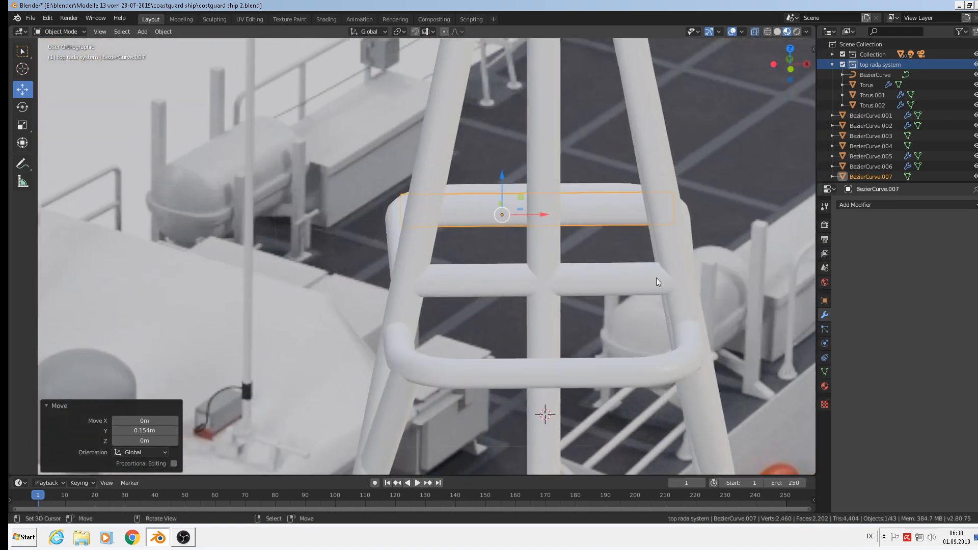
text(ry90)
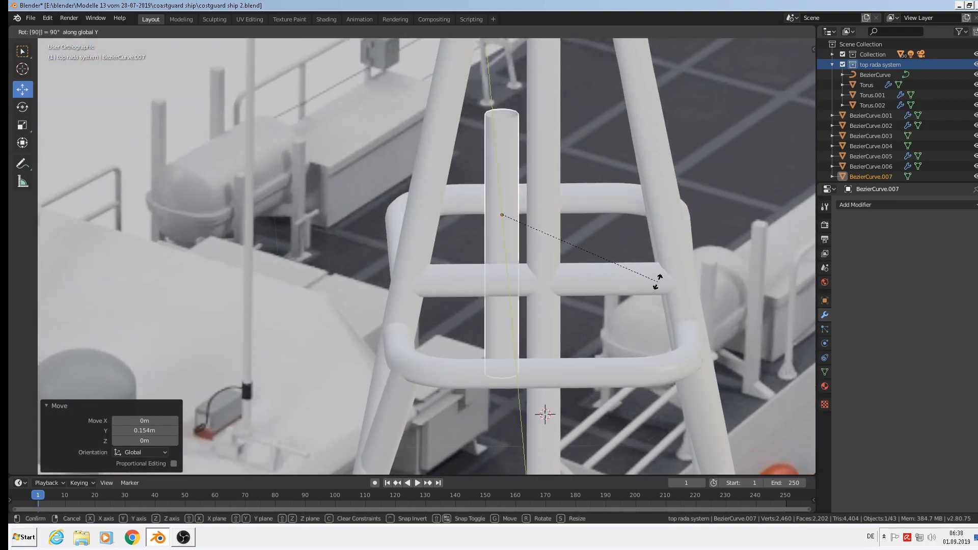
key(Return)
key(g)
key(x)
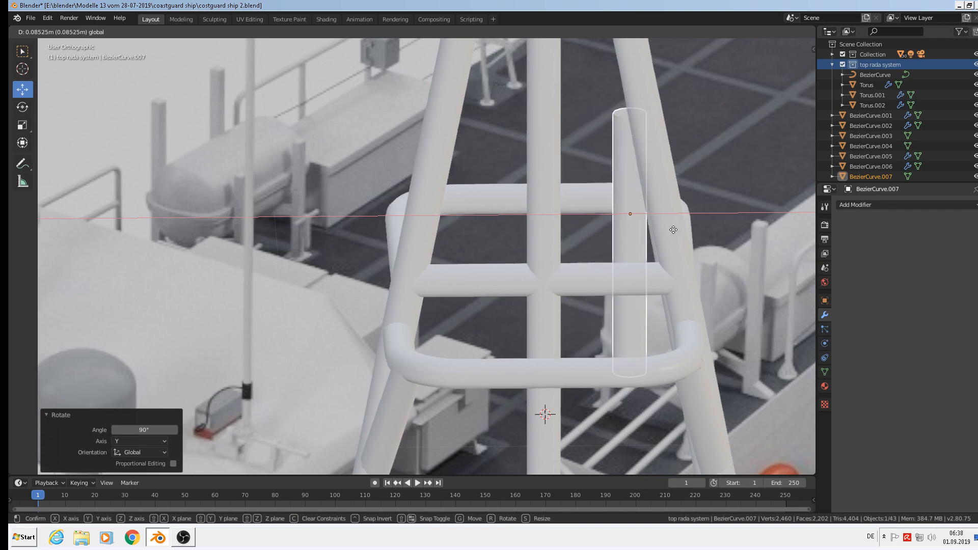
click(717, 239)
Lower the upright bar 0.0655 m along global Z so its top meets the rear rail
middle_drag(717, 238, 594, 244)
key(g)
key(z)
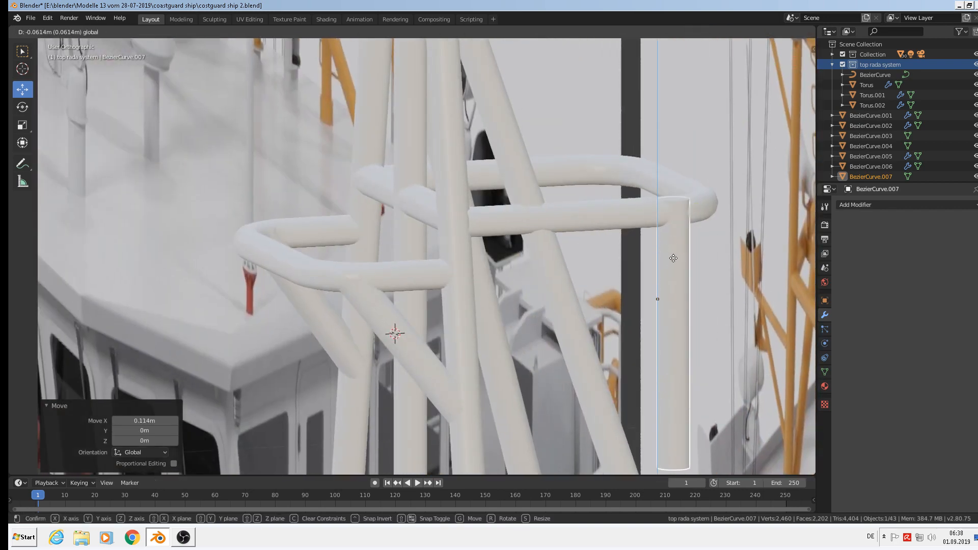
click(673, 258)
mouse_move(674, 260)
middle_down()
mouse_move(680, 343)
mouse_move(661, 344)
mouse_move(647, 275)
mouse_move(662, 258)
middle_up()
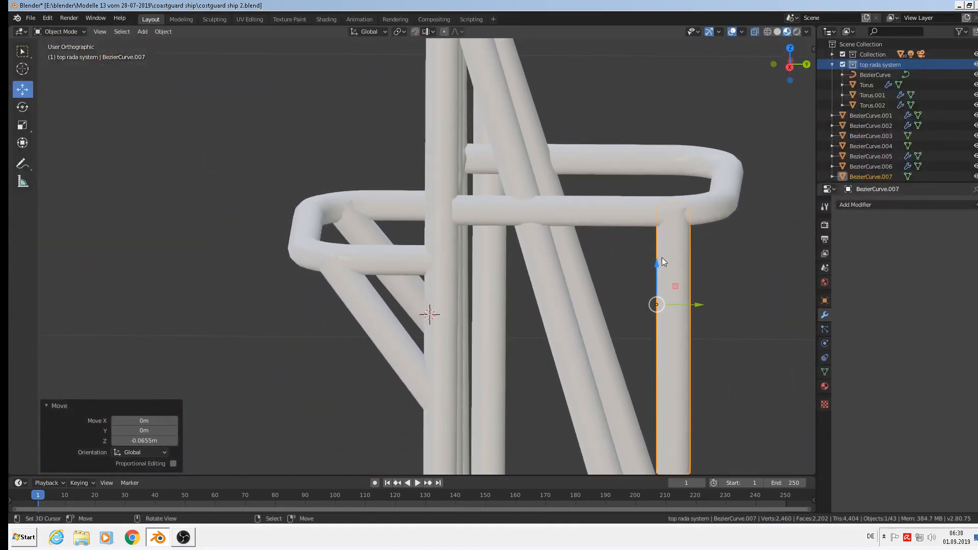
Rotate the upright bar about the global X axis so its lower end slants inward toward the rear mast leg
shift+middle_drag(723, 387, 735, 291)
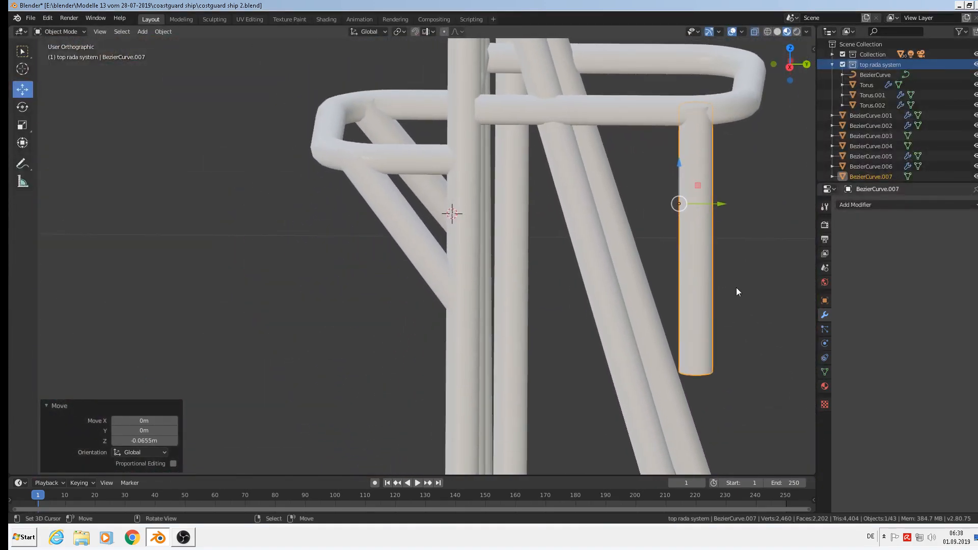
scroll(735, 290, down, 2)
key(r)
key(x)
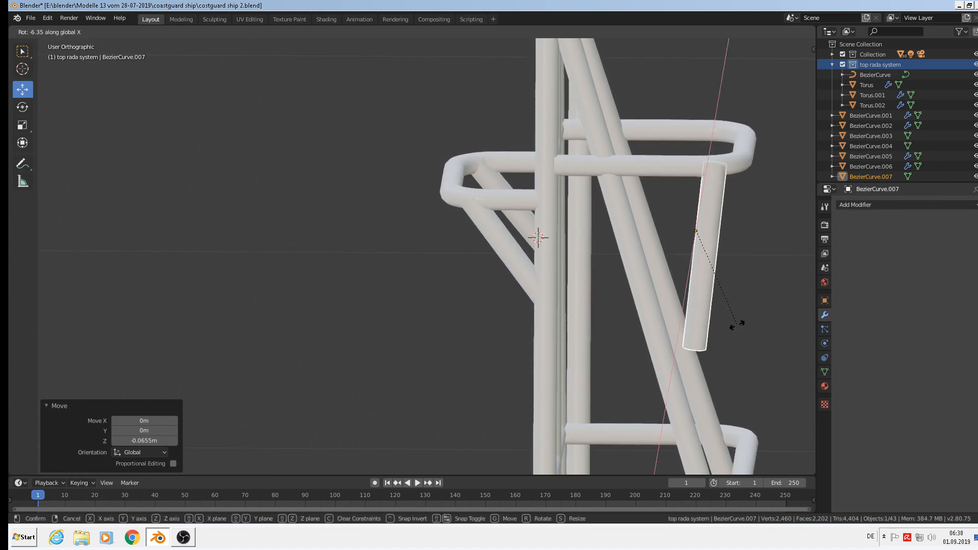
click(704, 319)
Move the slanted bar inward along global Y and raise it 0.0104 m along global Z to meet the rear rail
drag(736, 233, 710, 233)
drag(671, 196, 669, 184)
scroll(668, 267, up, 2)
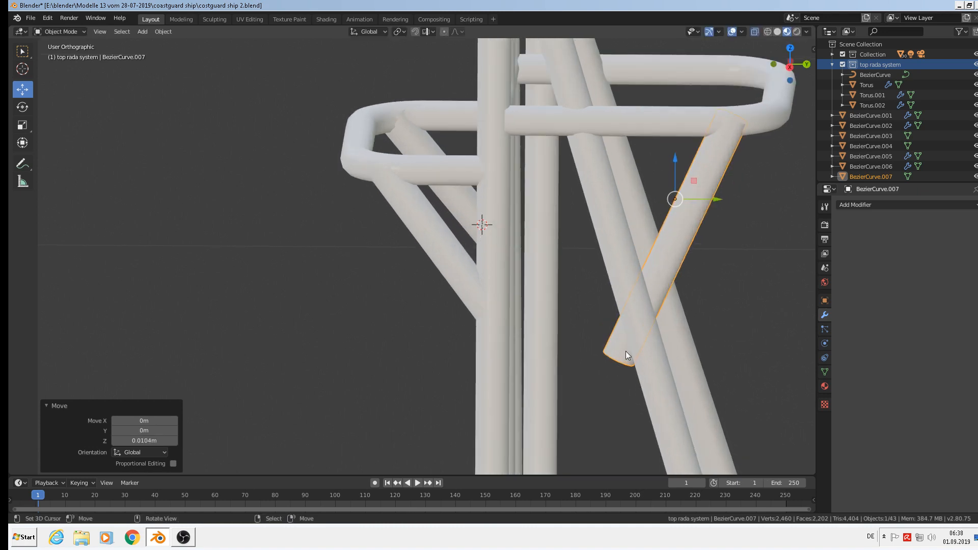
Using Normal orientation, select the strut's lower end loop and move it 0.0308 m along normal Z onto the mast leg in front view
key(Tab)
key(Tab)
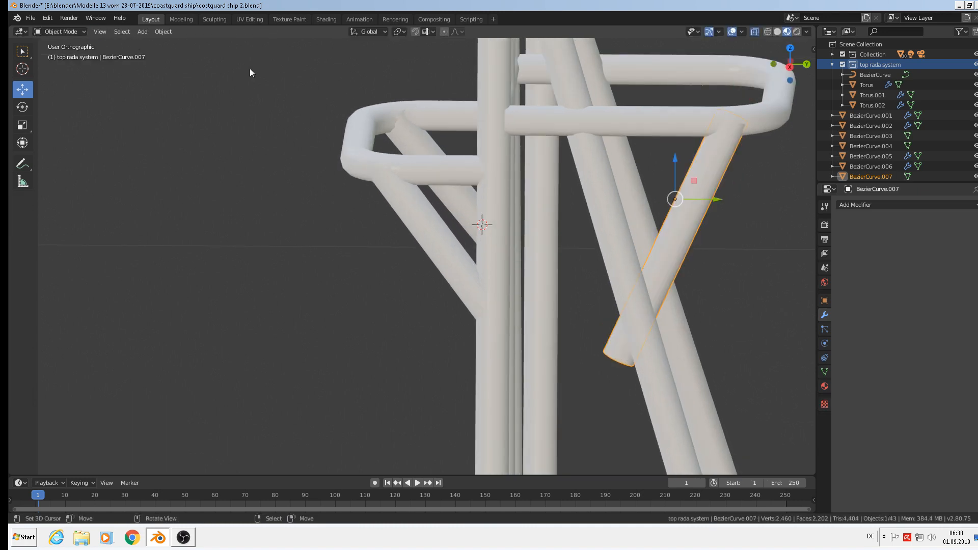
click(360, 30)
click(363, 82)
key(Tab)
alt+click(624, 367)
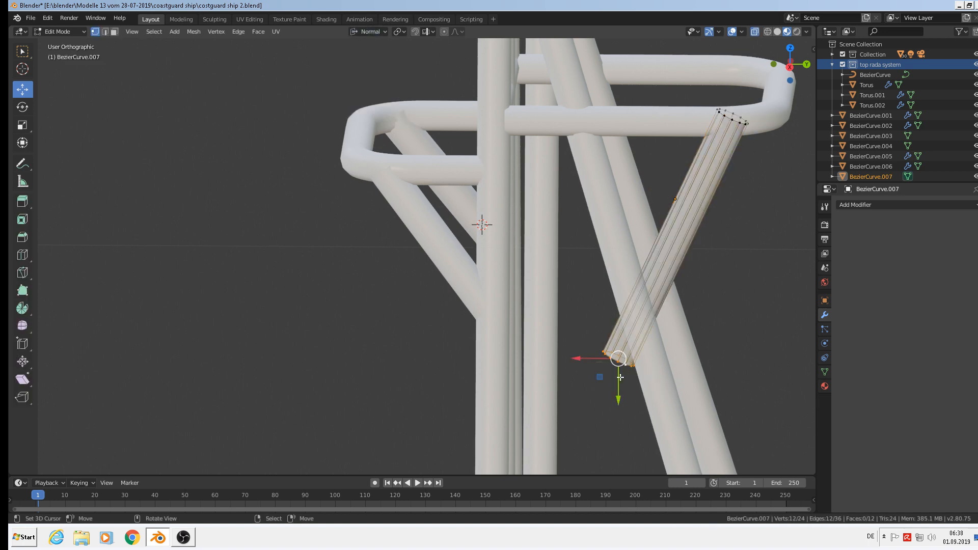
key(KP_1)
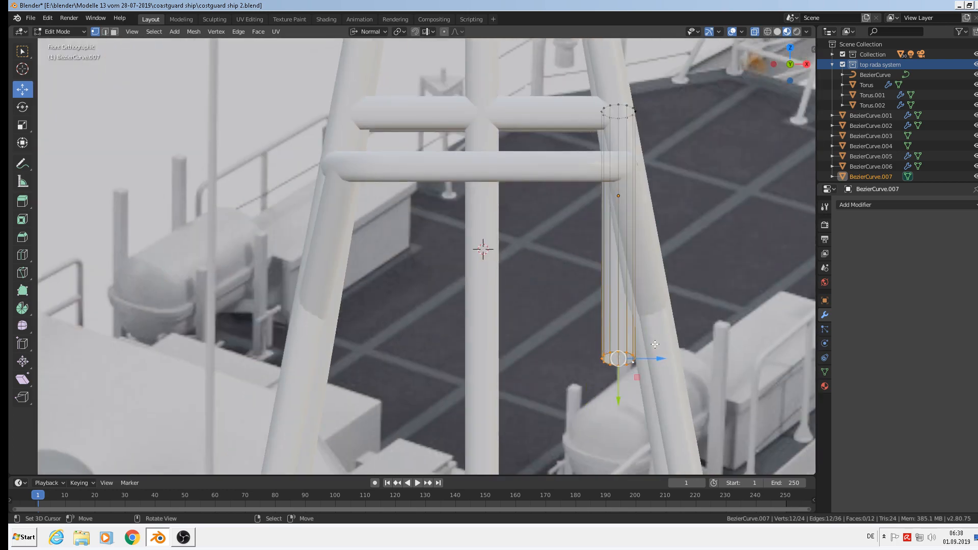
drag(660, 359, 708, 348)
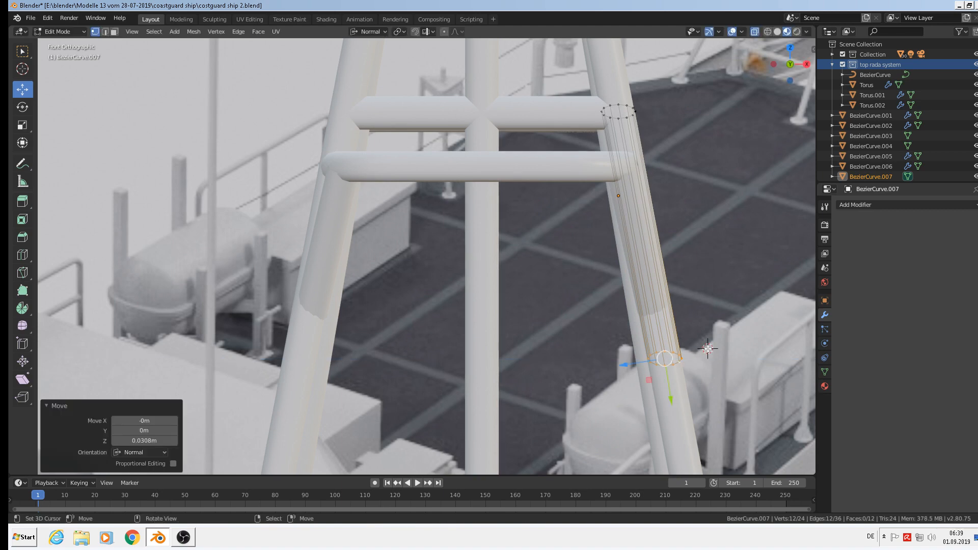
Move the strut's lower end loop in the right side view so it ends inside the rear mast leg
key(KP_3)
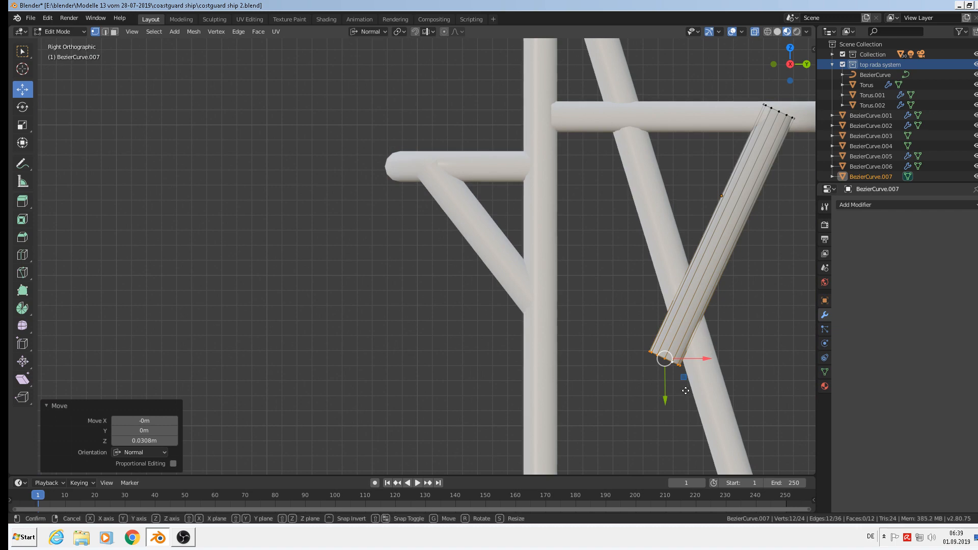
drag(685, 388, 704, 350)
key(Tab)
scroll(690, 361, down, 3)
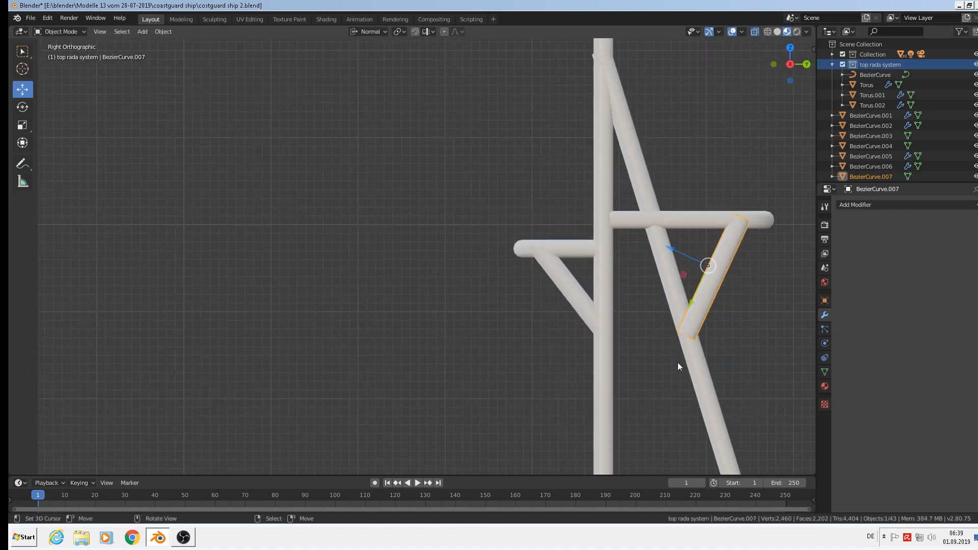
Switch the transform orientation to Global and shift the strut's lower end along X to center it on the mast leg
middle_drag(678, 362, 784, 381)
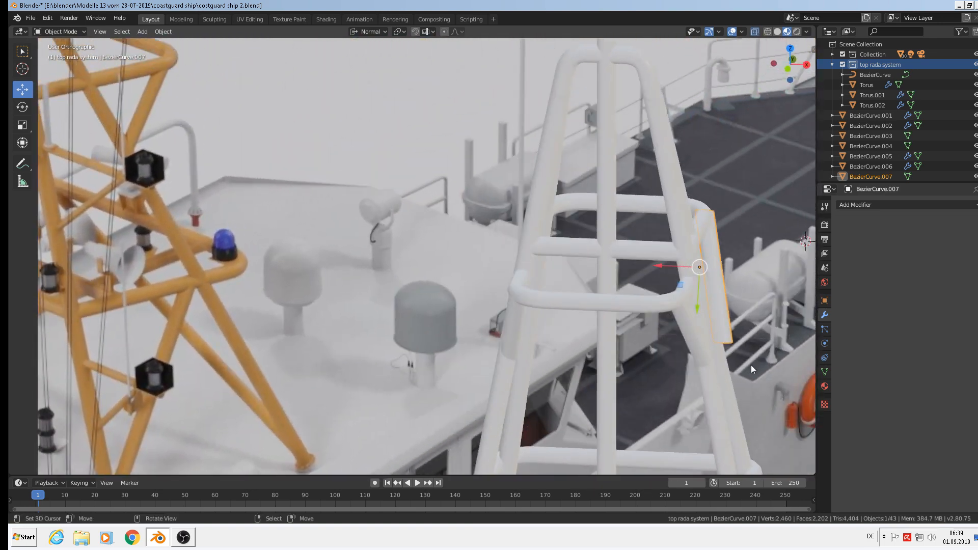
scroll(750, 364, up, 5)
key(Tab)
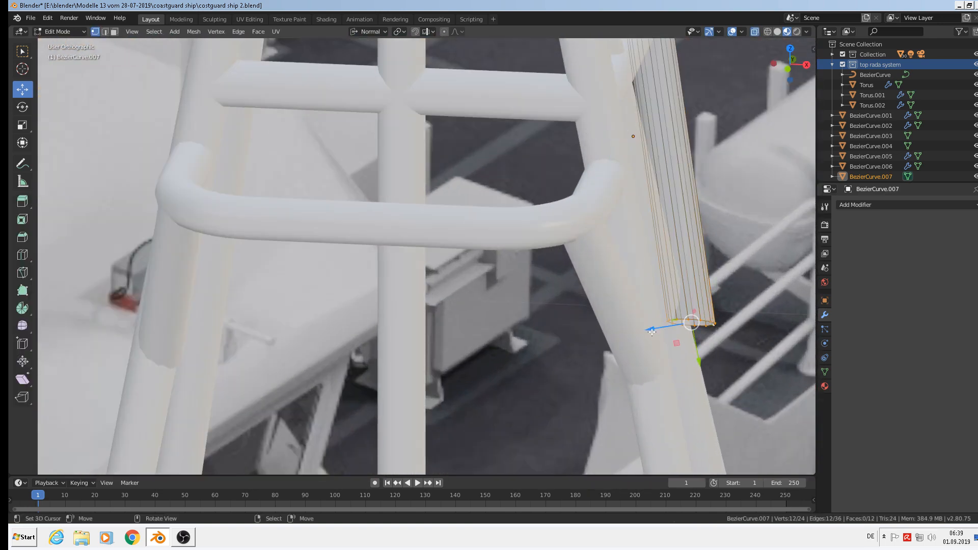
click(373, 34)
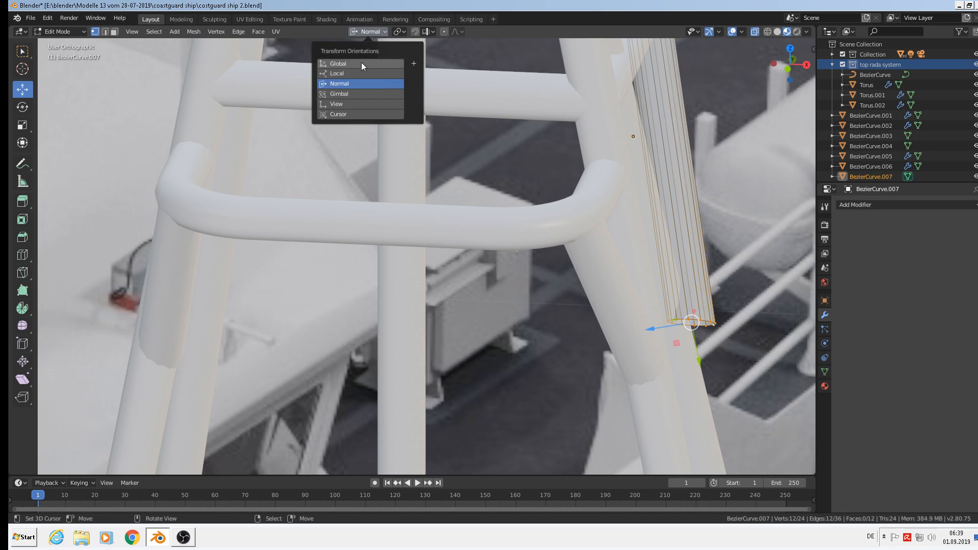
click(346, 65)
mouse_move(732, 324)
mouse_down()
mouse_move(697, 323)
mouse_move(714, 322)
mouse_up()
Select the strut's upper end loop, adjust it along X to line up with the rear rail, and clear the object selection
middle_drag(714, 322, 650, 97)
alt+click(651, 96)
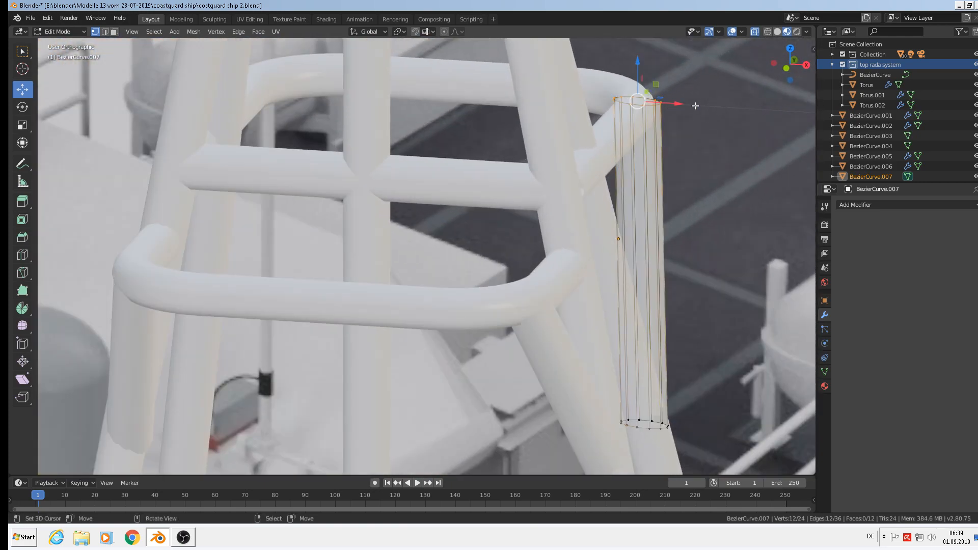
key(g)
key(x)
drag(669, 106, 671, 107)
middle_drag(629, 118, 667, 129)
key(Tab)
key(alt+a)
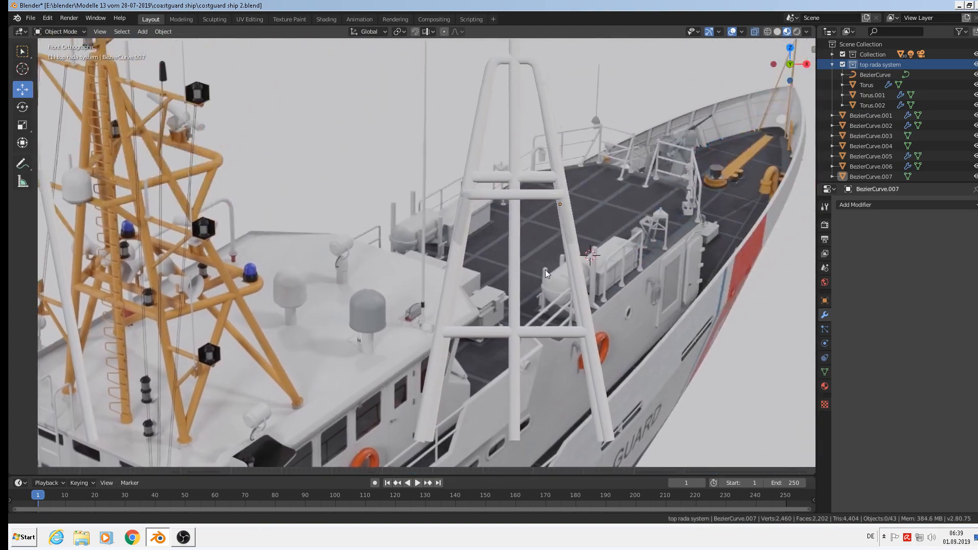
Place the 3D cursor on the mast's center post in front view and set the rear strut's origin to it
scroll(564, 218, up, 6)
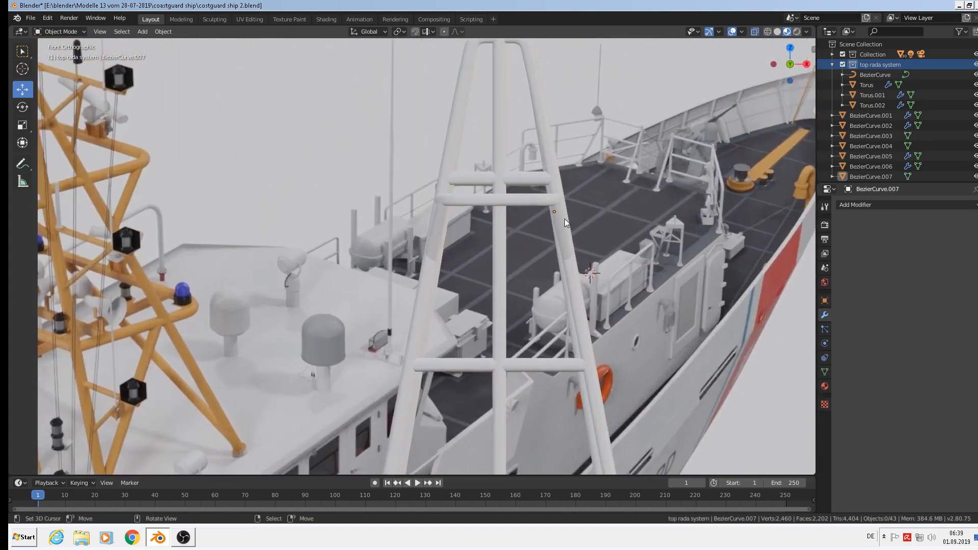
middle_drag(549, 185, 527, 197)
click(563, 187)
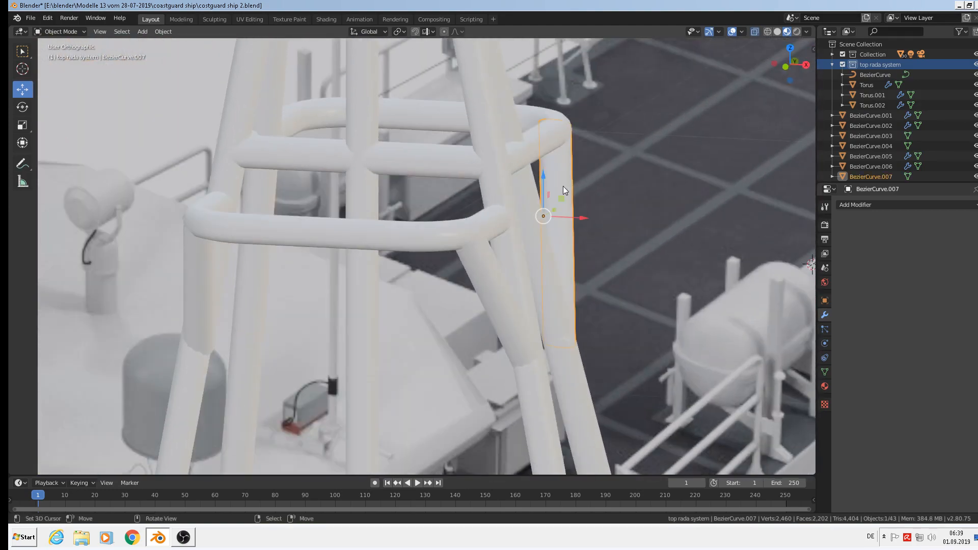
key(KP_1)
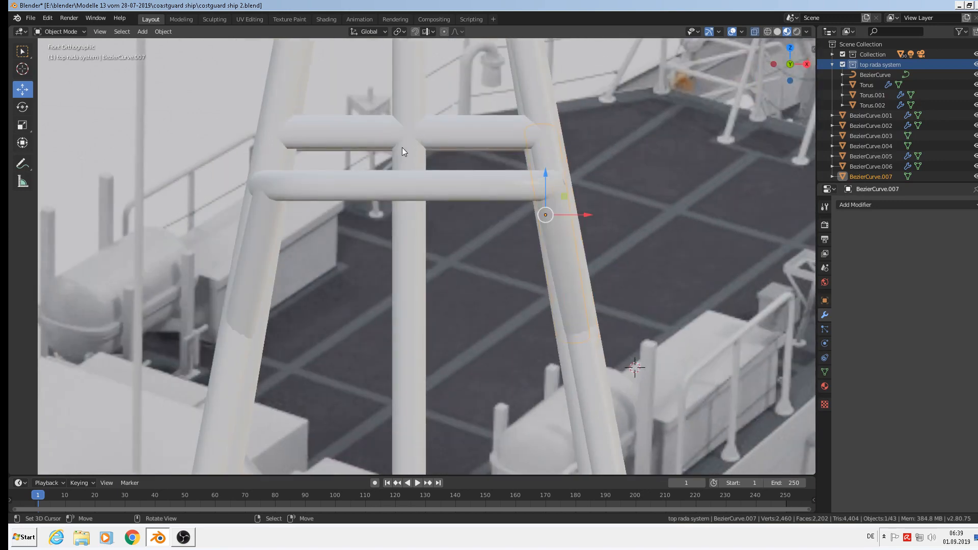
shift+right_click(409, 212)
click(163, 31)
mouse_move(182, 53)
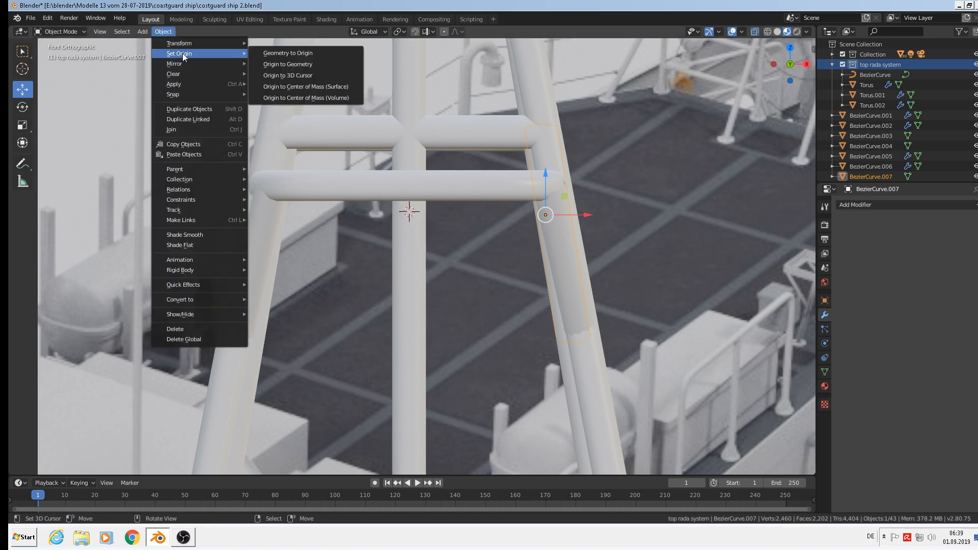
click(289, 75)
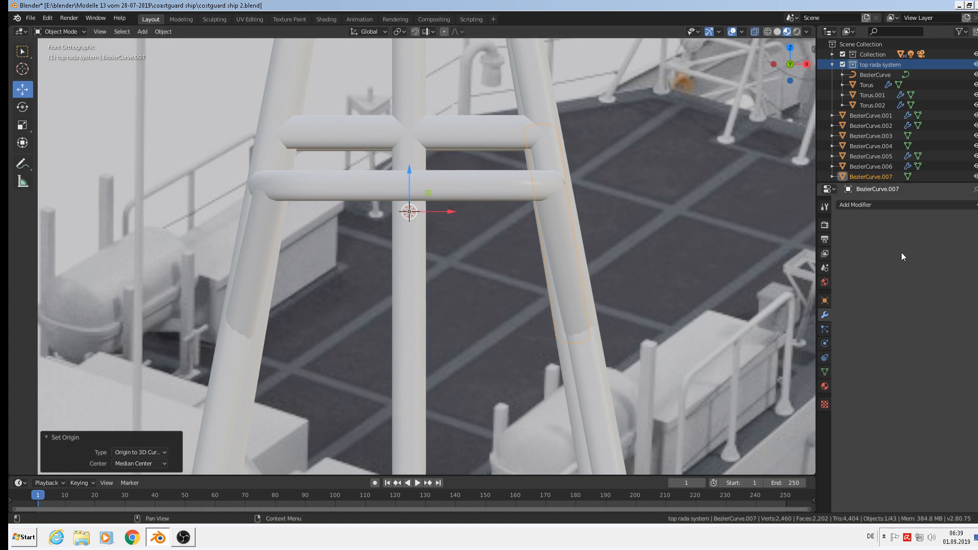
Apply the rear strut's object transforms
click(164, 31)
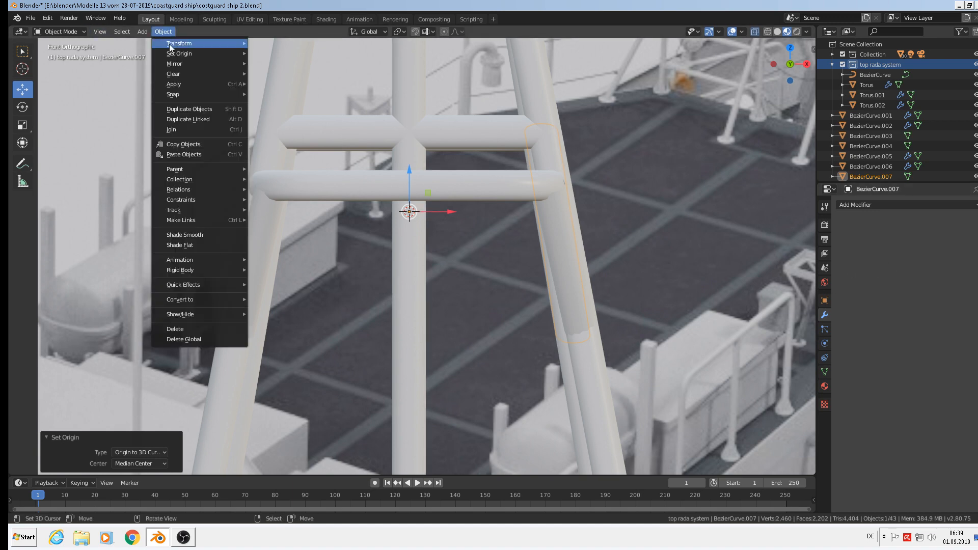
mouse_move(186, 85)
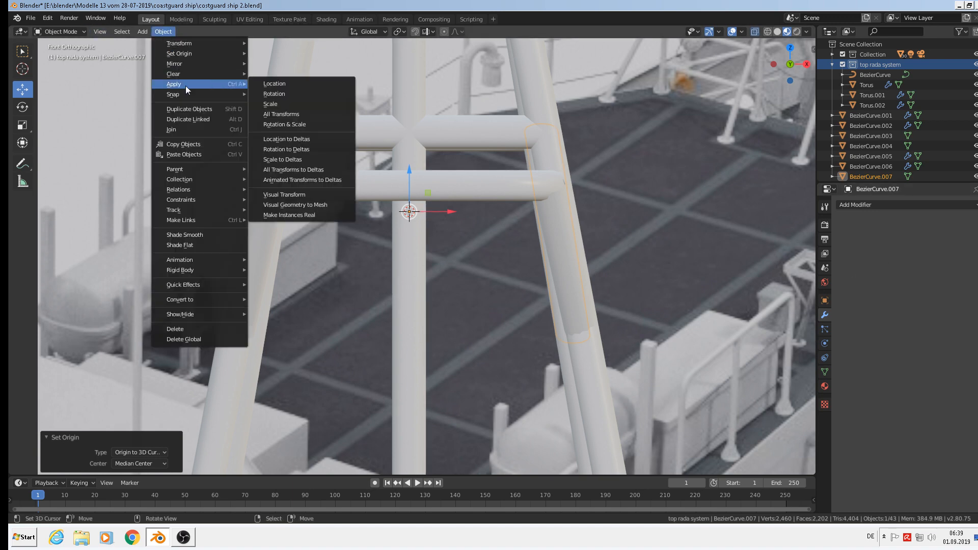
Apply rotation and scale to the upper diagonal brace and mirror it across the X axis
click(286, 124)
click(863, 209)
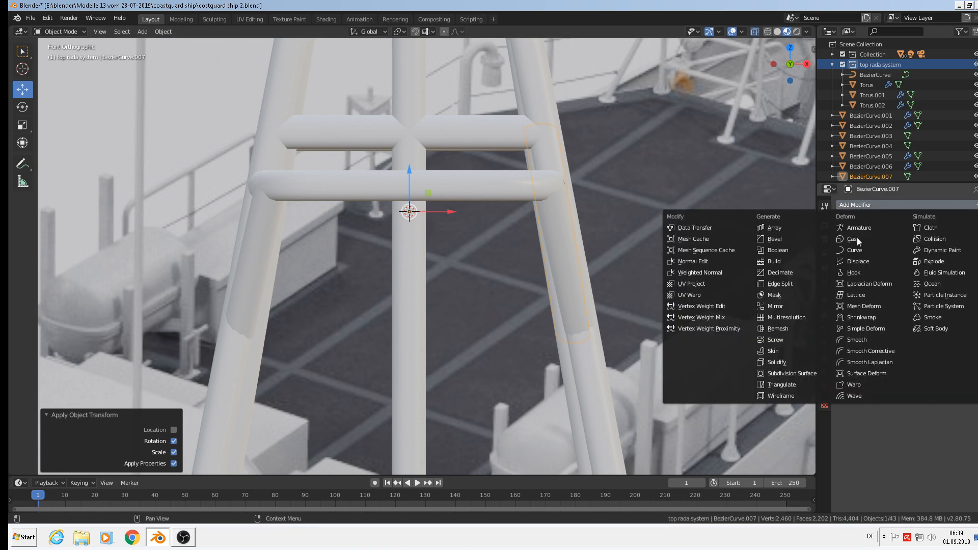
click(807, 307)
middle_drag(804, 307, 402, 195)
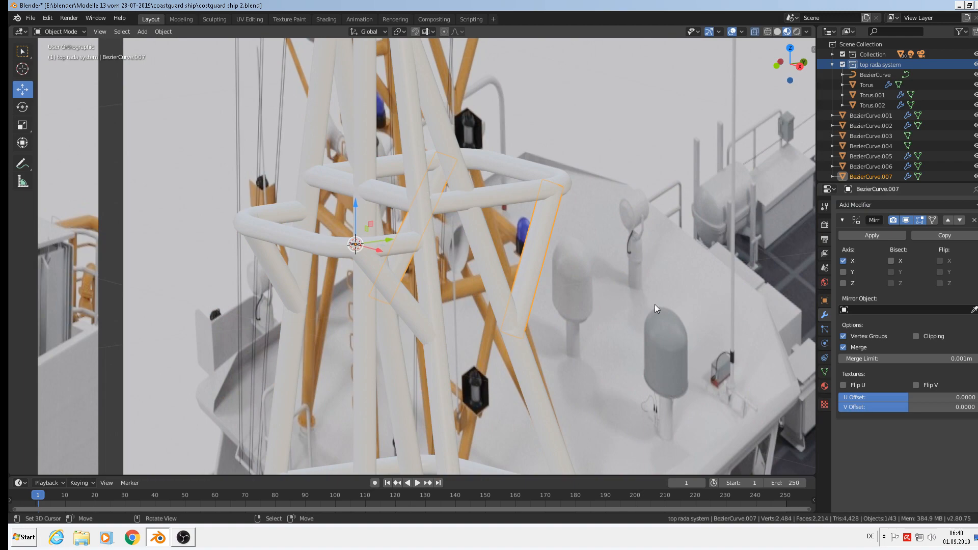
key(alt+a)
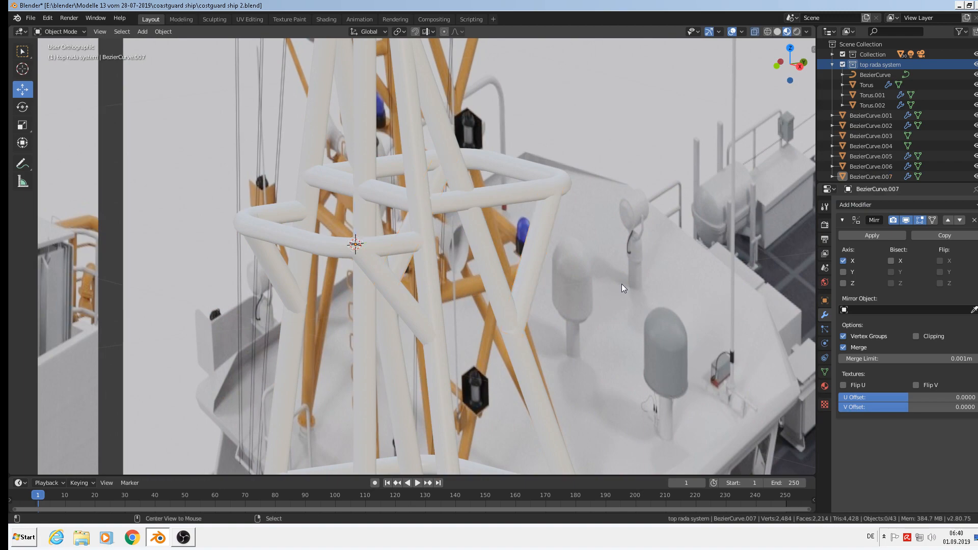
Duplicate the mast's lower horizontal crossbar and move the copy about 0.19 m along X
scroll(622, 283, down, 3)
middle_drag(617, 279, 551, 264)
middle_drag(474, 261, 545, 263)
middle_drag(343, 246, 405, 204)
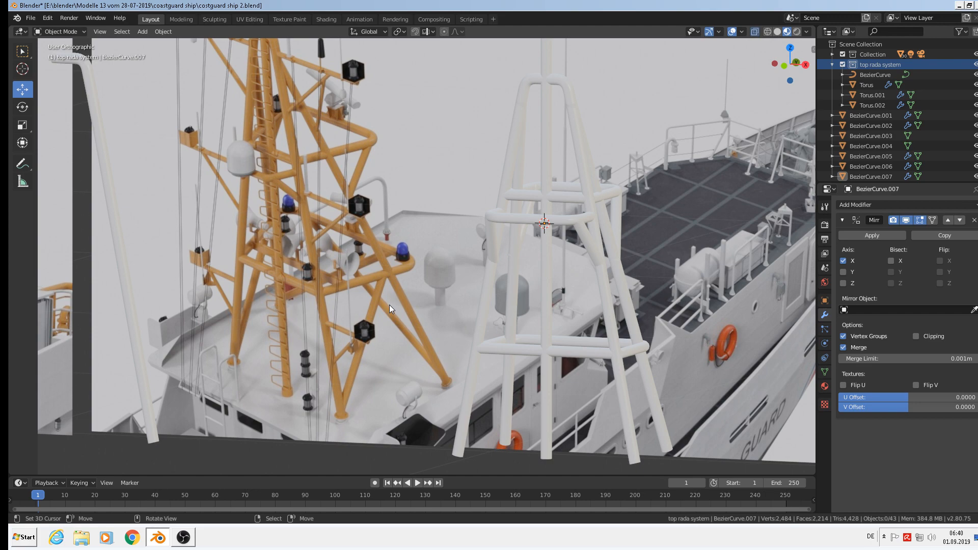
scroll(515, 295, down, 2)
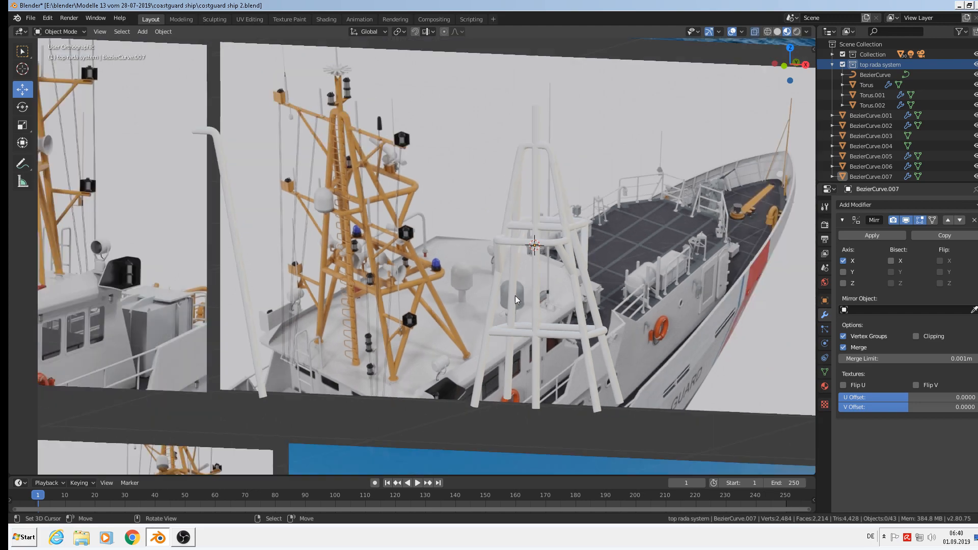
click(555, 334)
scroll(570, 353, up, 1)
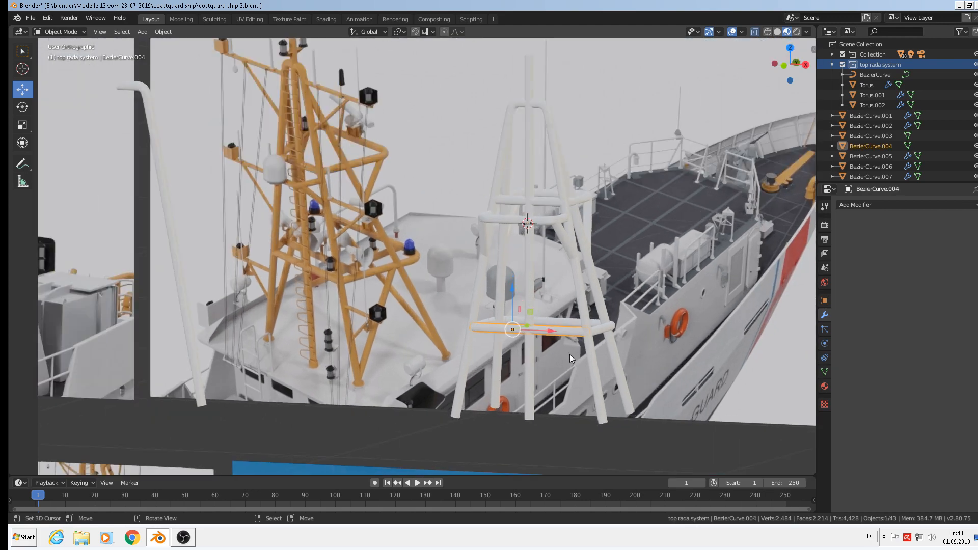
shift+middle_drag(569, 353, 505, 283)
scroll(507, 287, up, 1)
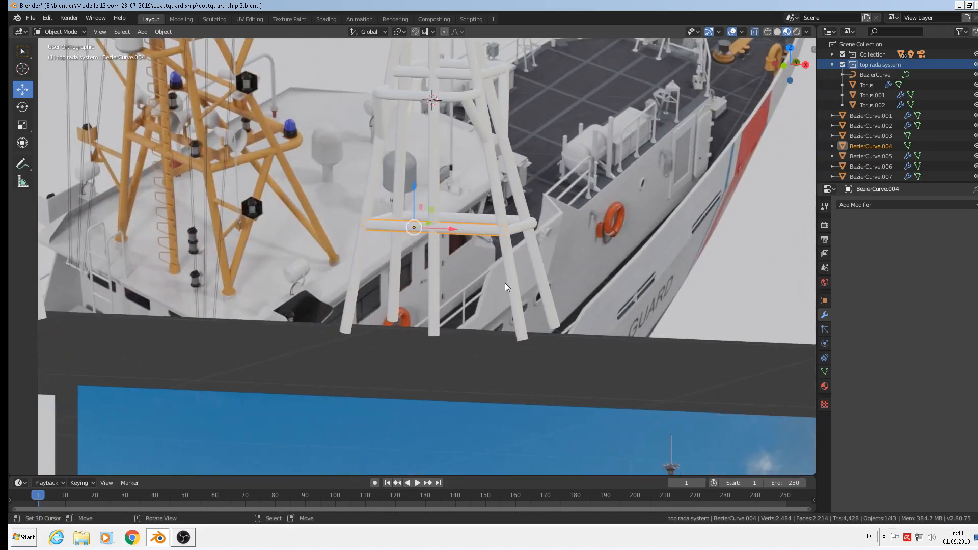
key(shift+d)
right_click(506, 283)
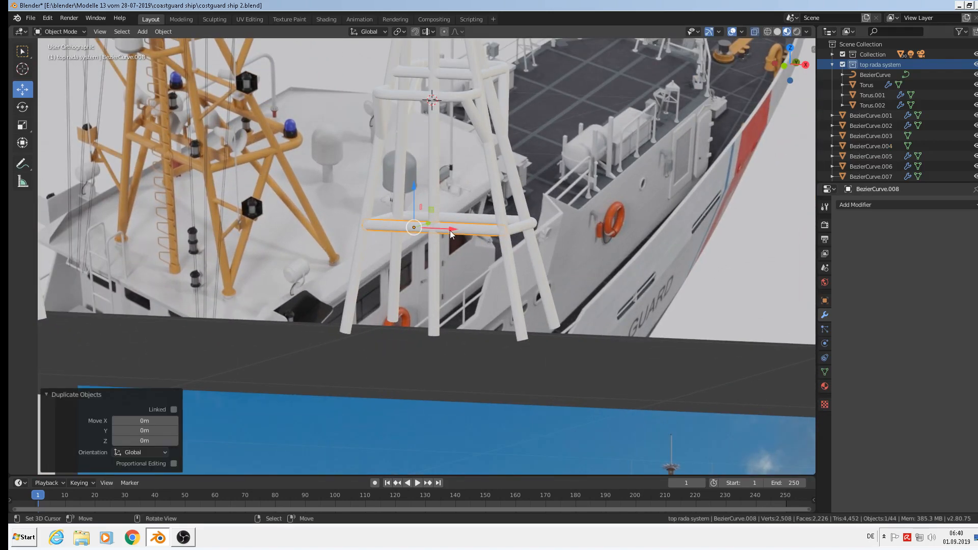
drag(452, 233, 541, 268)
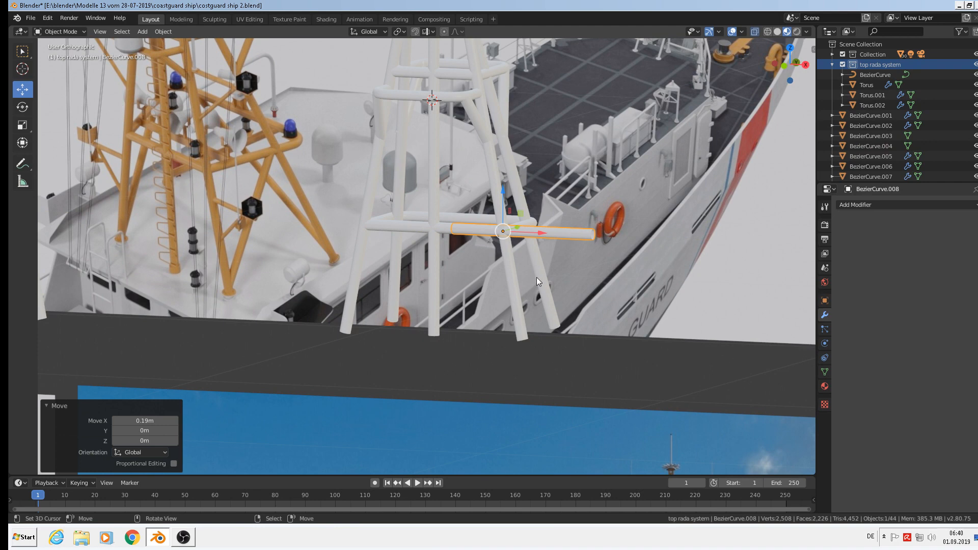
Rotate the duplicated bar 90° about the Y axis so it stands upright
middle_drag(536, 277, 588, 269)
text(r)
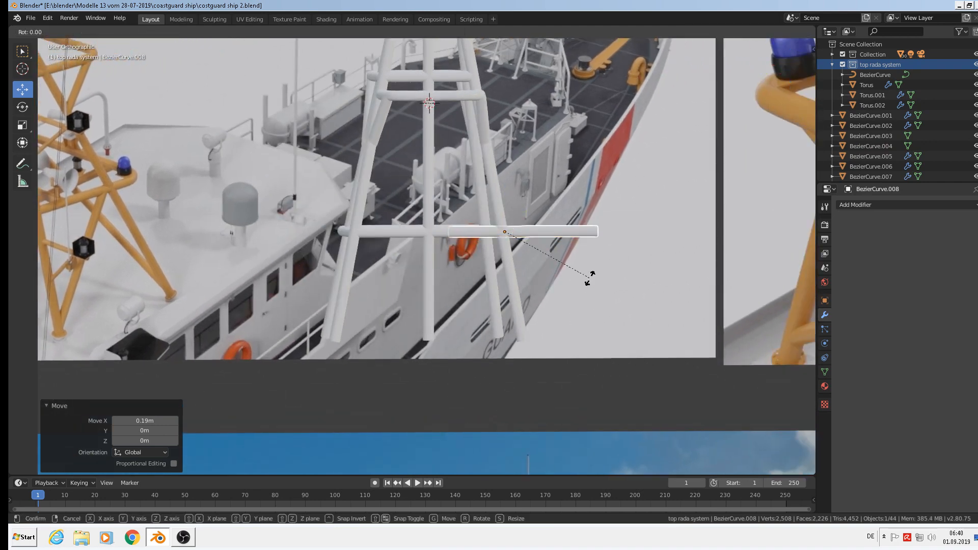
text(y90)
key(Return)
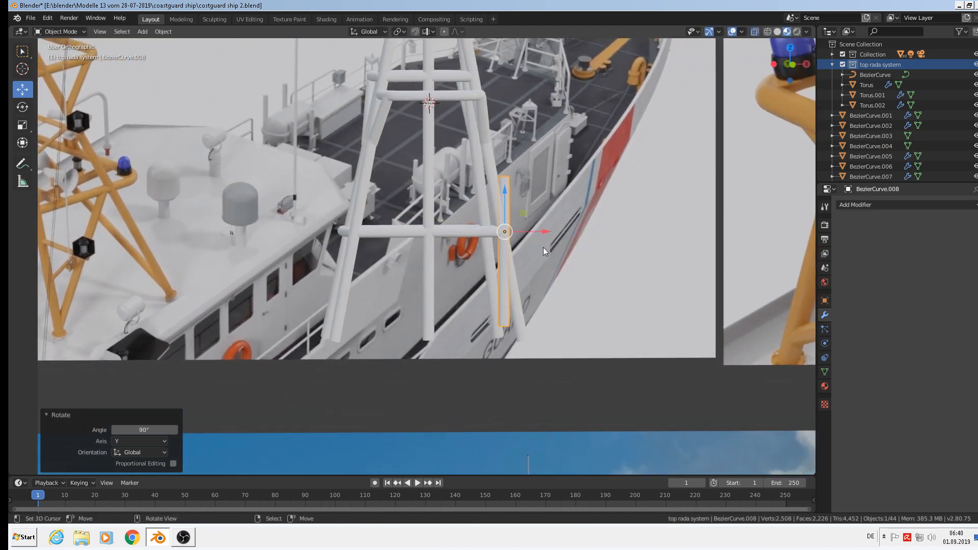
Move the upright bar about 0.131 m along Y and lower it about 0.107 m beneath the lower ring
middle_drag(543, 245, 355, 171)
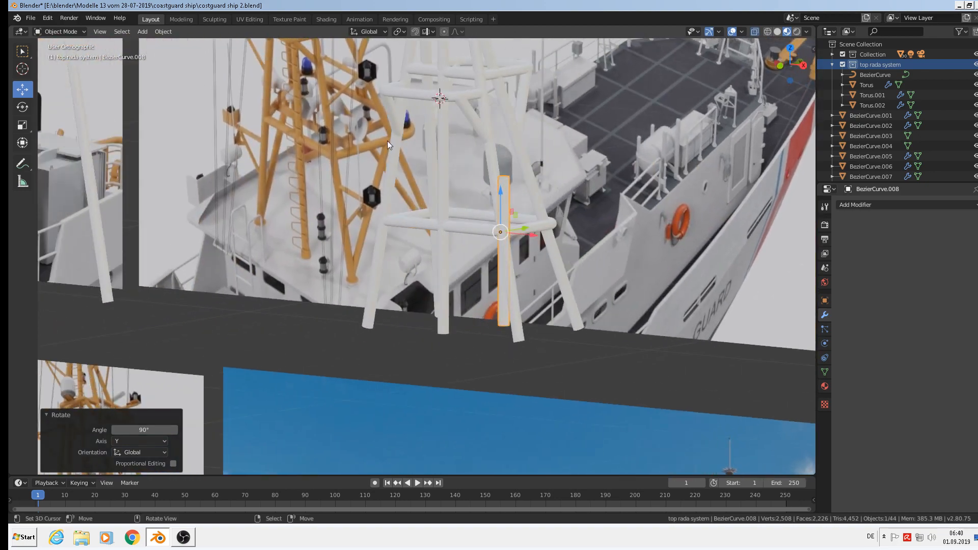
middle_drag(387, 140, 552, 234)
key(g)
key(y)
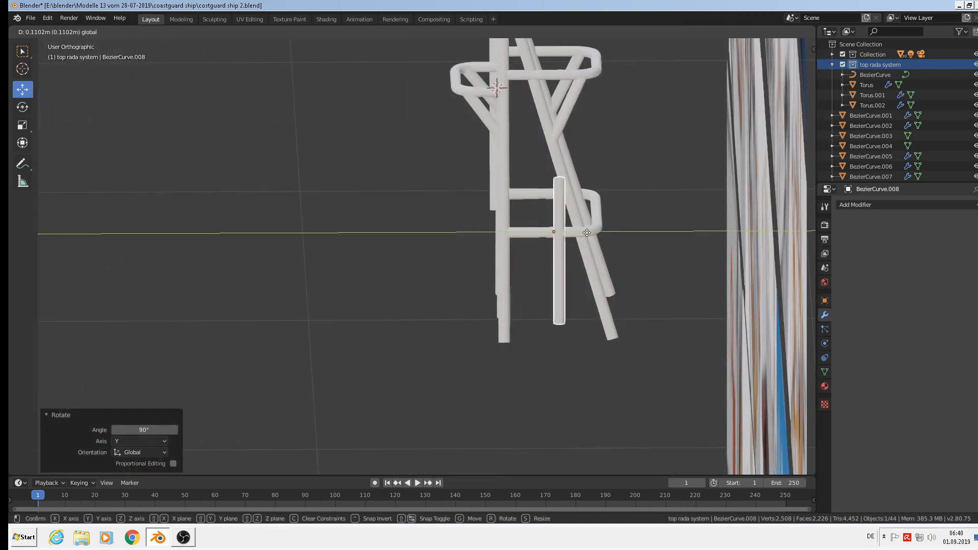
click(578, 221)
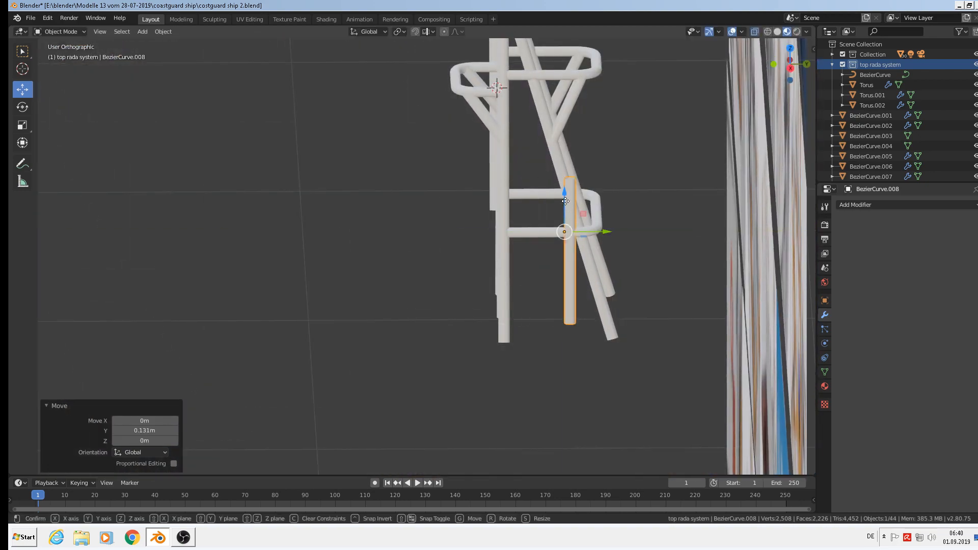
key(z)
click(555, 254)
scroll(608, 286, up, 2)
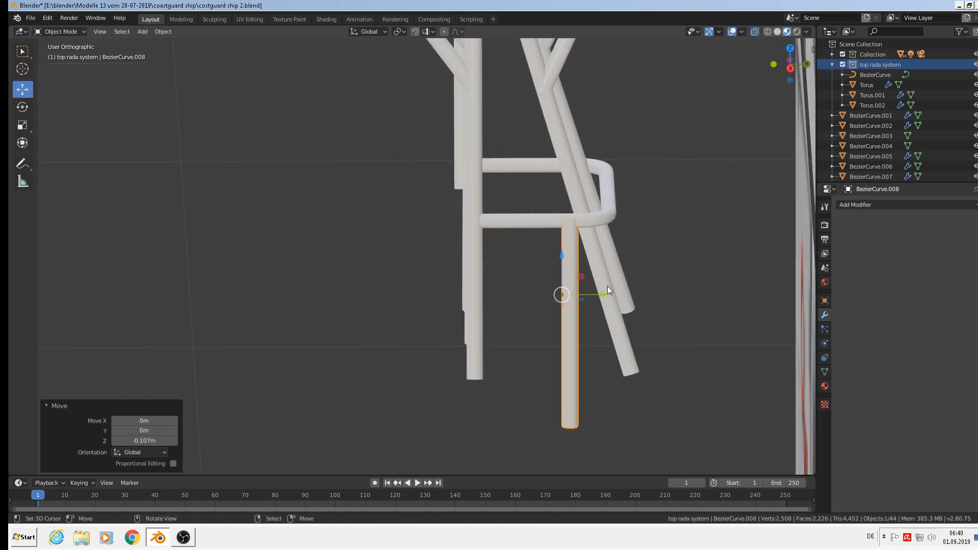
Tilt the bar about X into a diagonal and shift it about -0.042 m in Y and 0.023 m up to the ring
shift+middle_drag(607, 286, 668, 256)
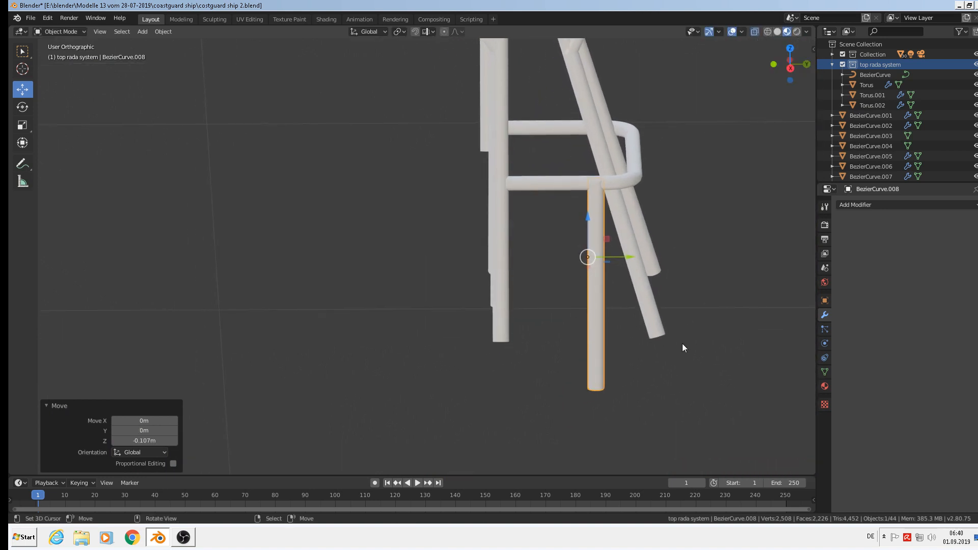
key(r)
key(x)
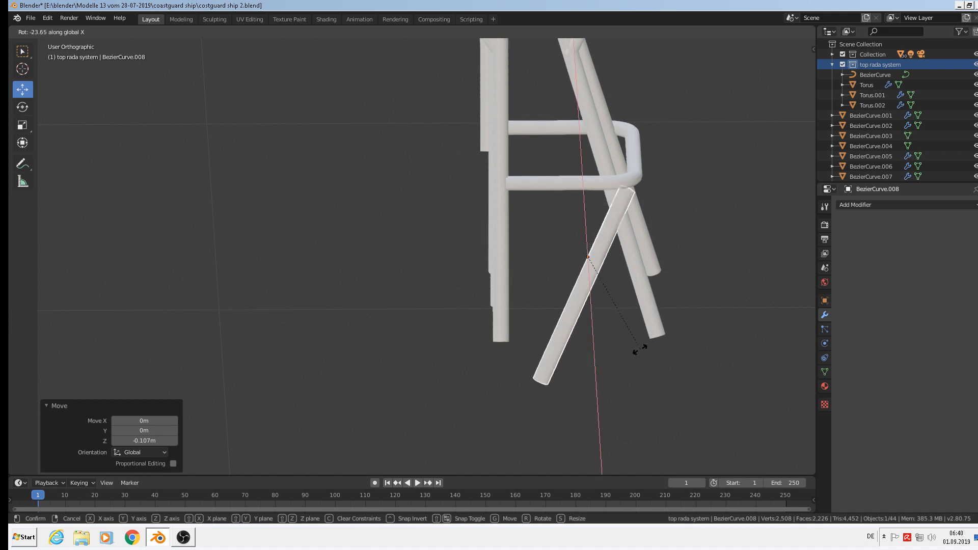
click(618, 344)
key(g)
key(y)
click(550, 225)
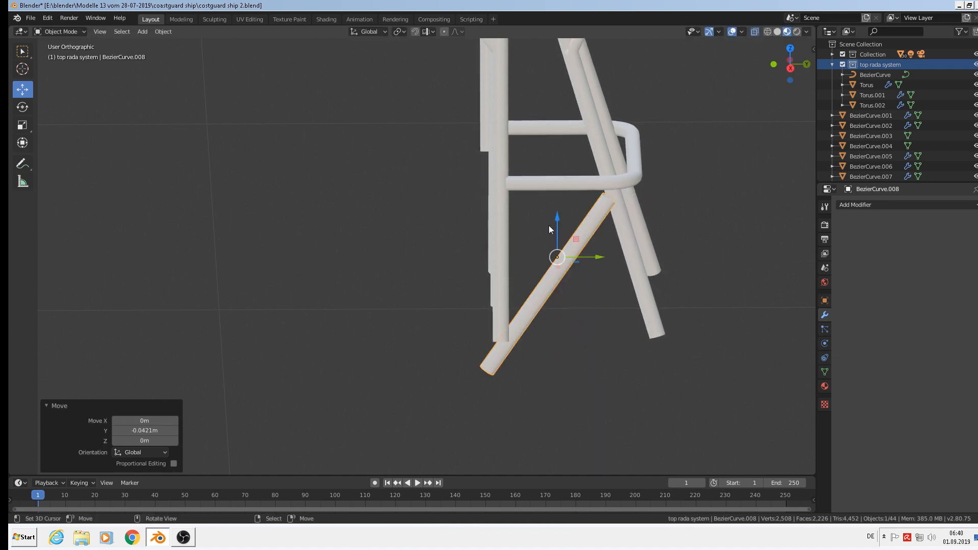
key(g)
key(z)
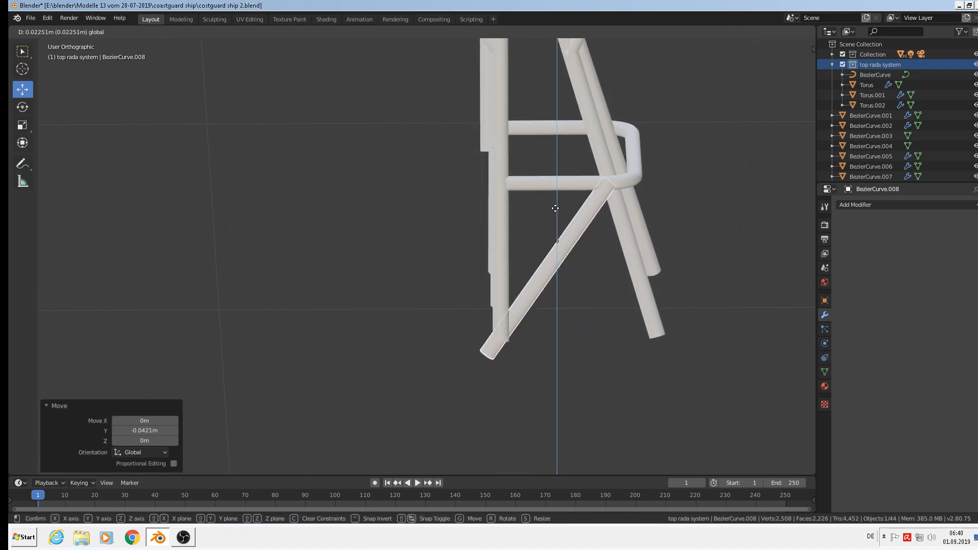
click(556, 208)
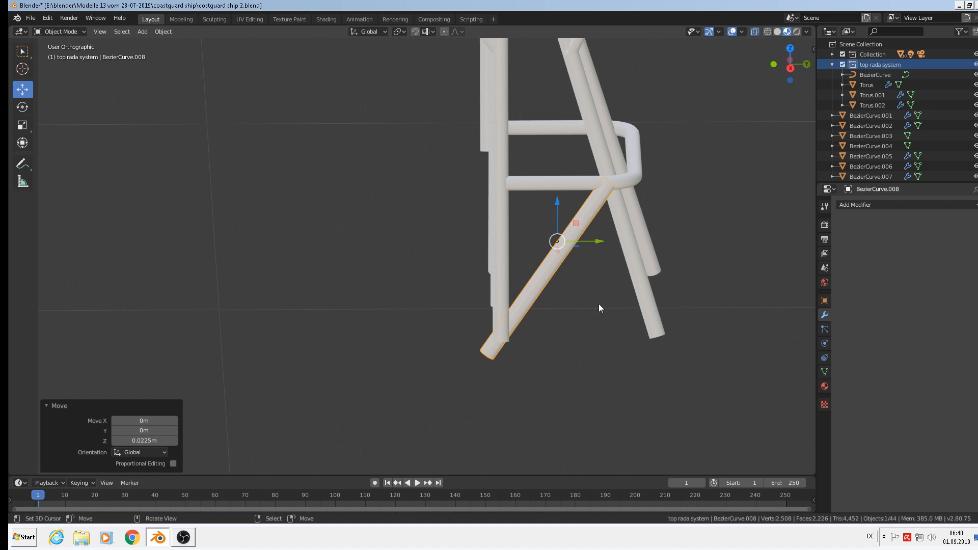
Rotate the diagonal bar about 8.6° further about X and nudge it about 0.012 m upward against the ring
key(r)
key(x)
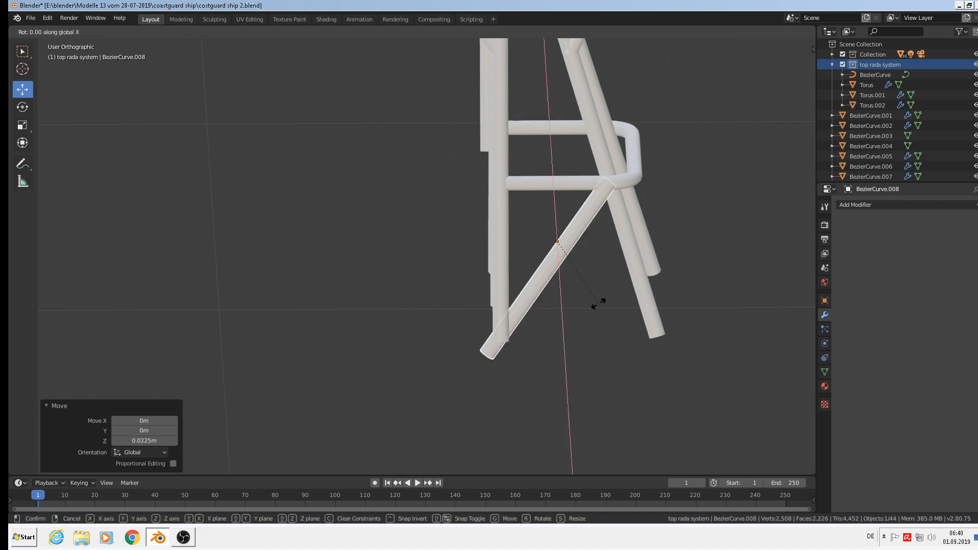
click(571, 221)
key(g)
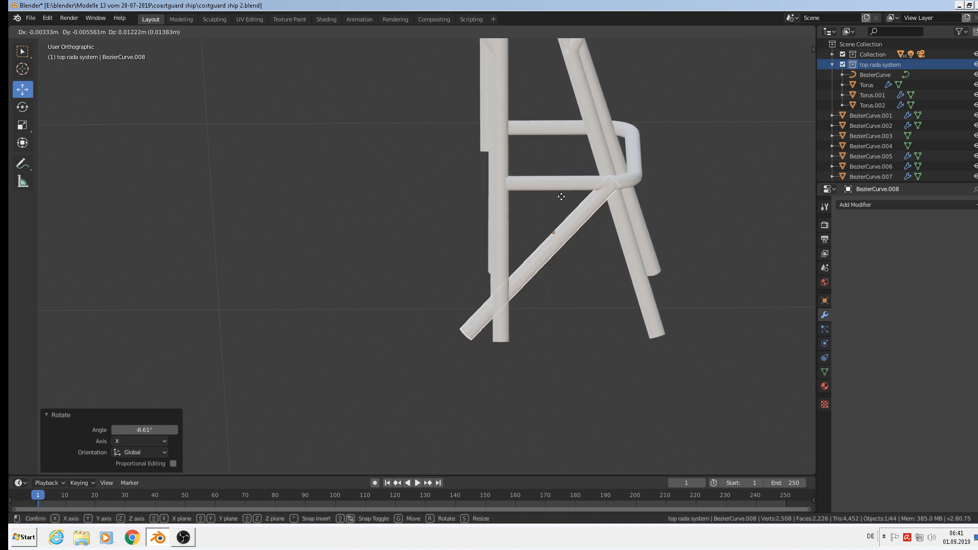
click(561, 197)
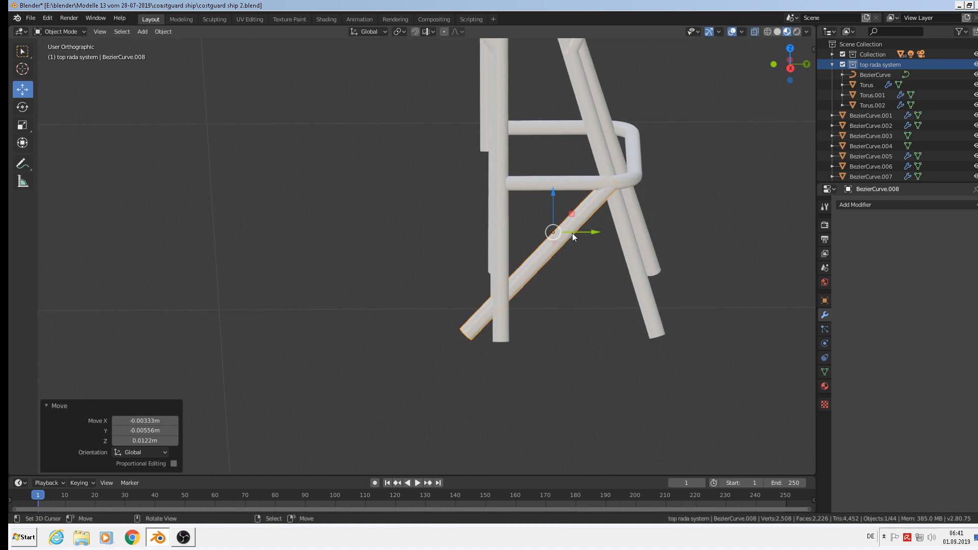
Shorten the diagonal by moving its lower end loop about 0.045 m in Y and 0.051 m in Z onto the vertical leg
key(Tab)
alt+click(468, 333)
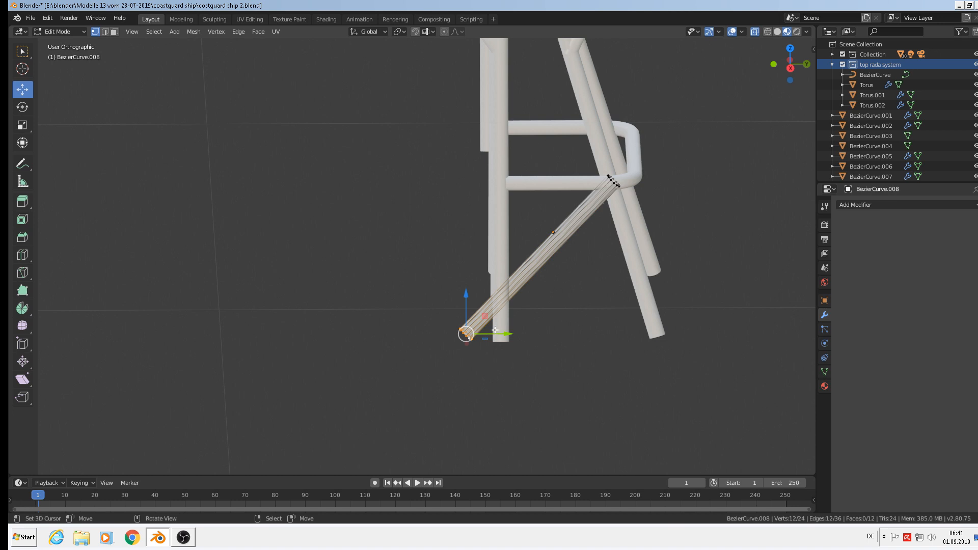
key(KP_3)
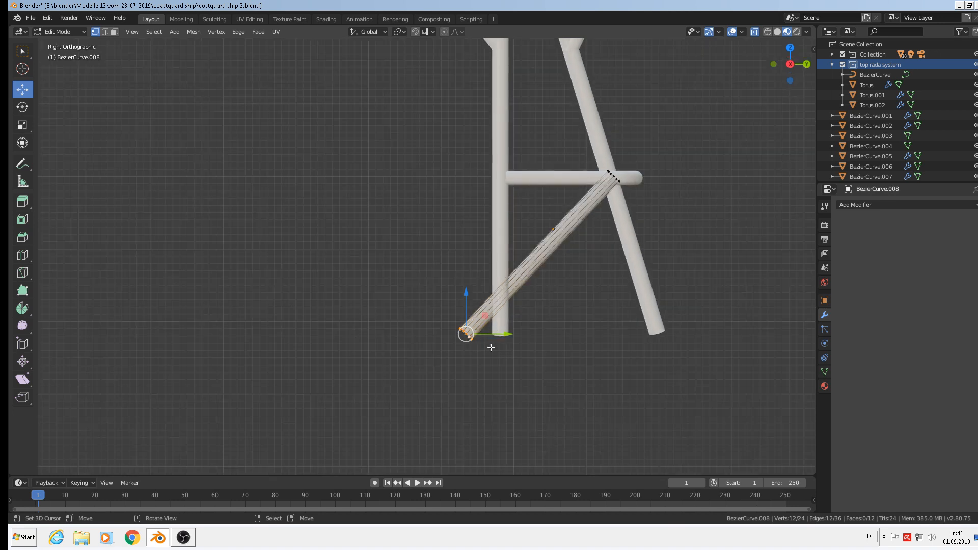
key(g)
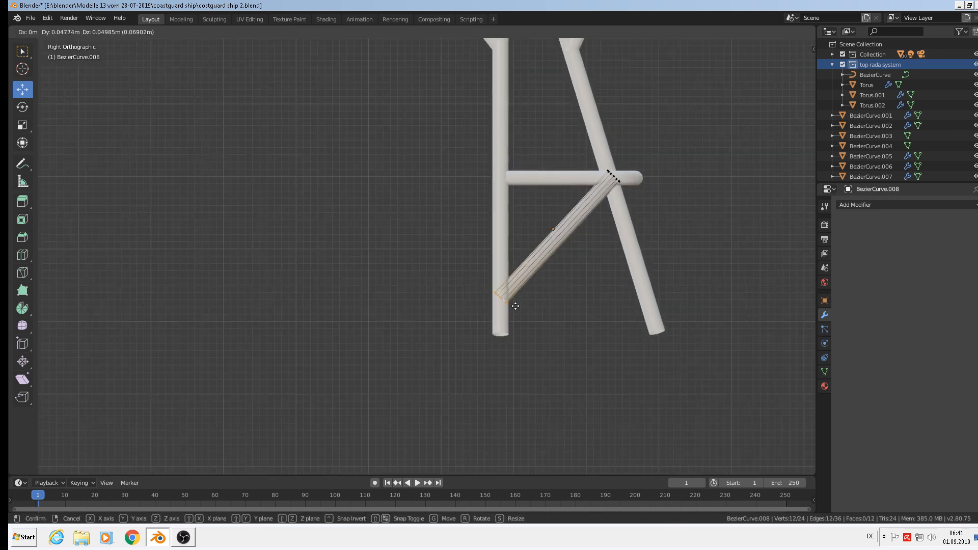
click(513, 305)
Shift the diagonal's lower end loop about 0.032 m along X to align it with the slanted leg
middle_drag(515, 321, 554, 334)
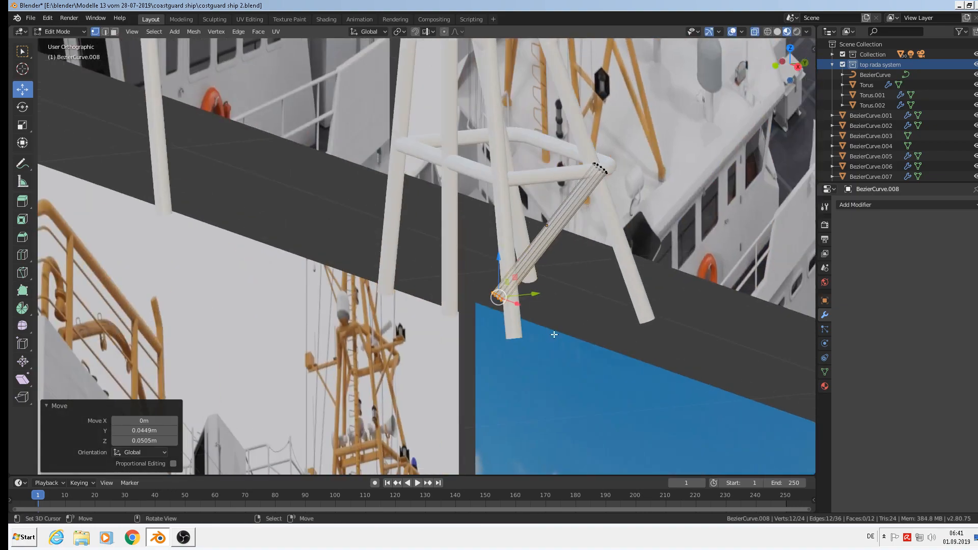
key(KP_1)
scroll(543, 313, up, 2)
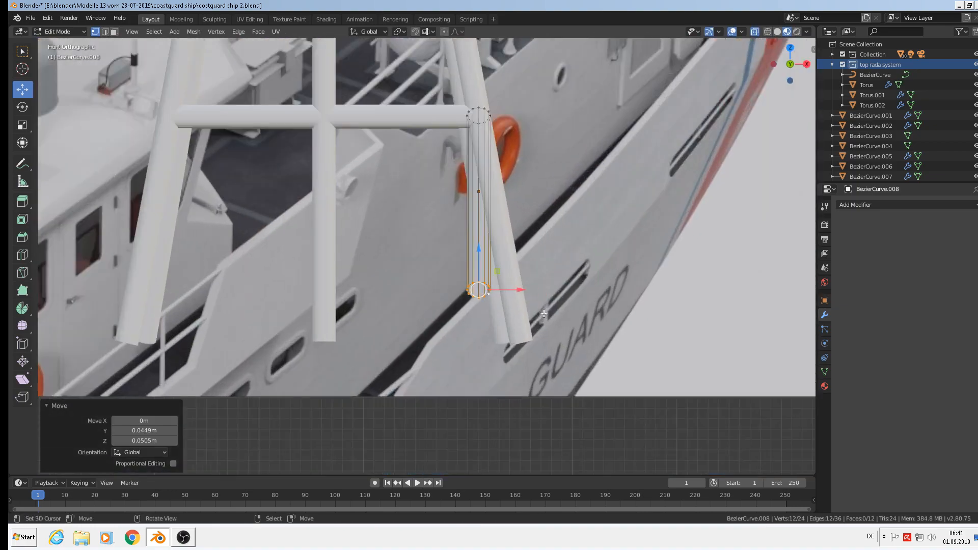
drag(520, 290, 554, 286)
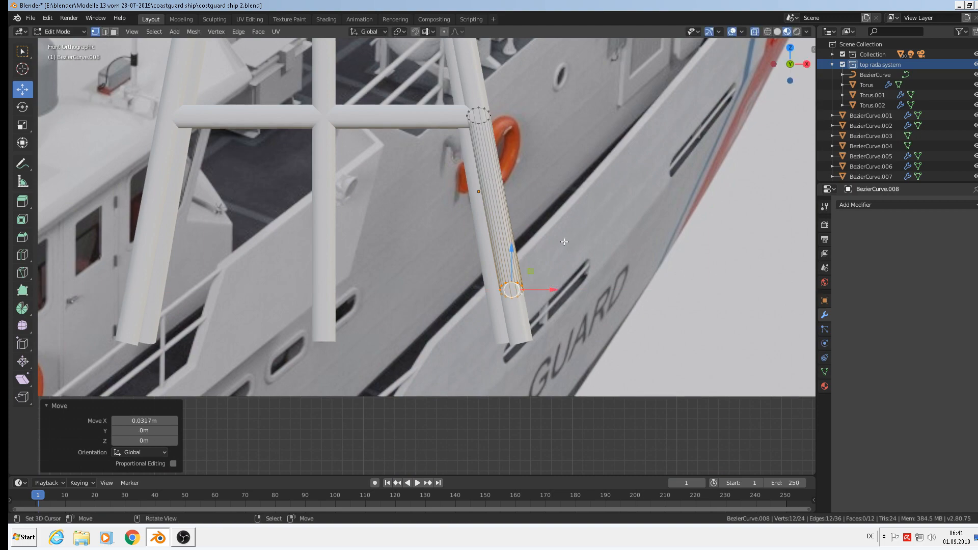
key(Tab)
Nudge the diagonal's lower end loop about 0.003 m in Y and 0.002 m in Z so it sits inside the leg
scroll(587, 260, down, 2)
middle_drag(587, 260, 489, 298)
key(alt+a)
scroll(490, 297, up, 10)
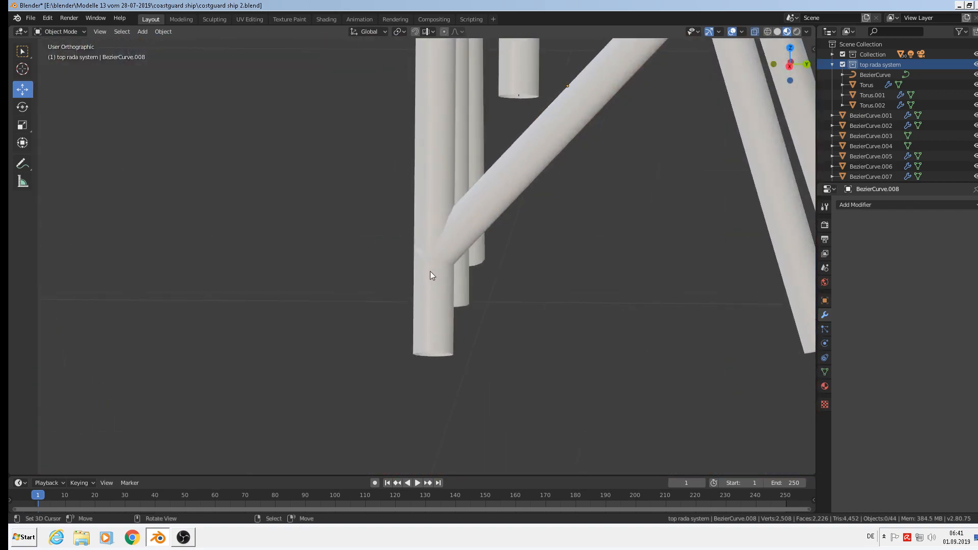
key(Tab)
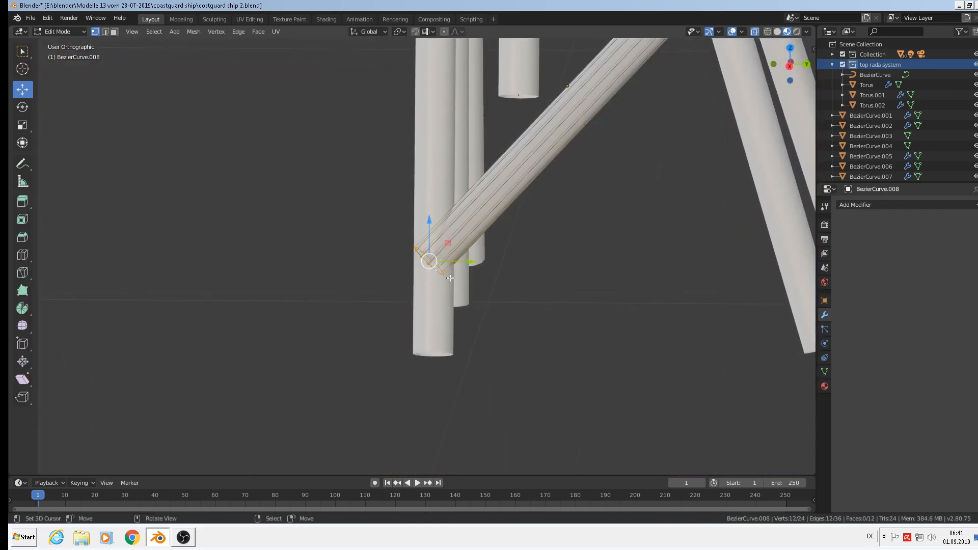
key(g)
click(451, 276)
scroll(455, 274, down, 3)
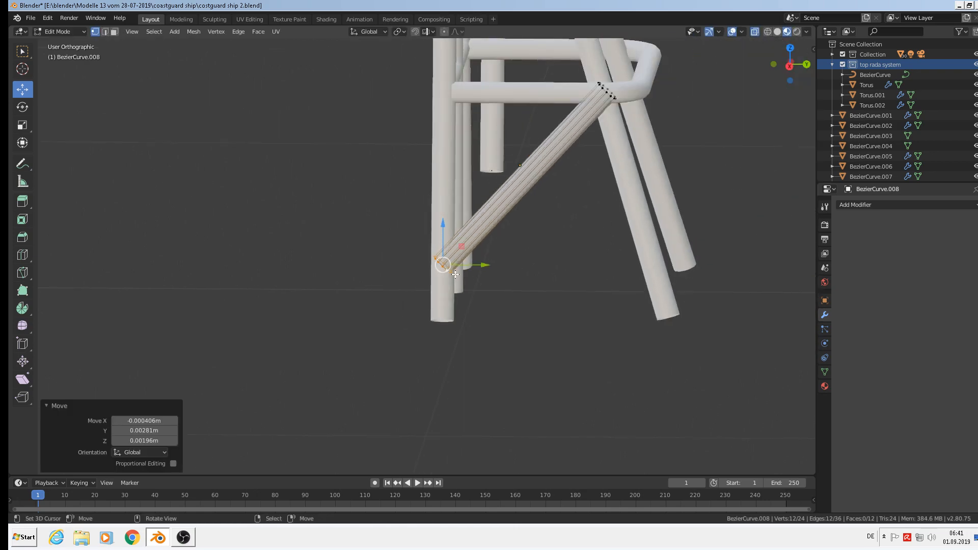
middle_drag(455, 274, 530, 278)
key(Tab)
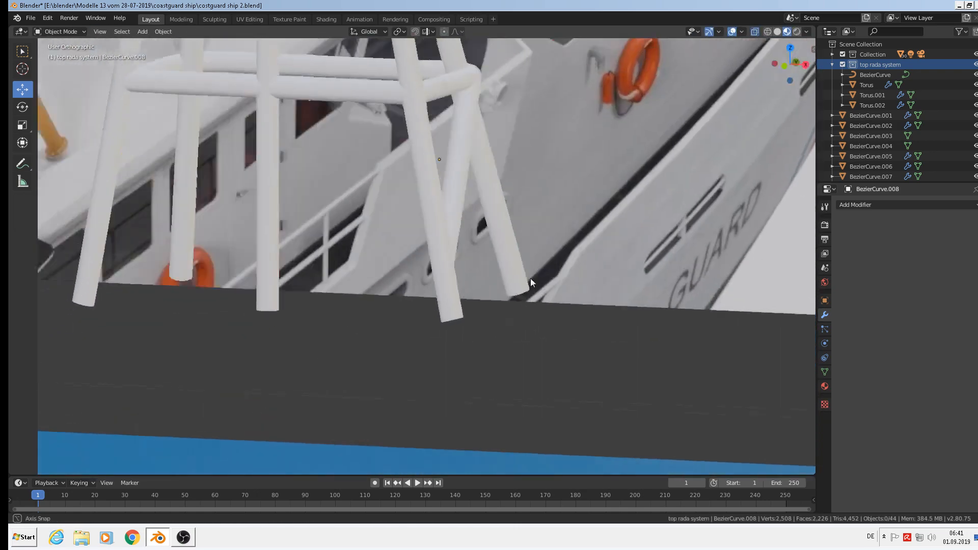
scroll(505, 274, down, 8)
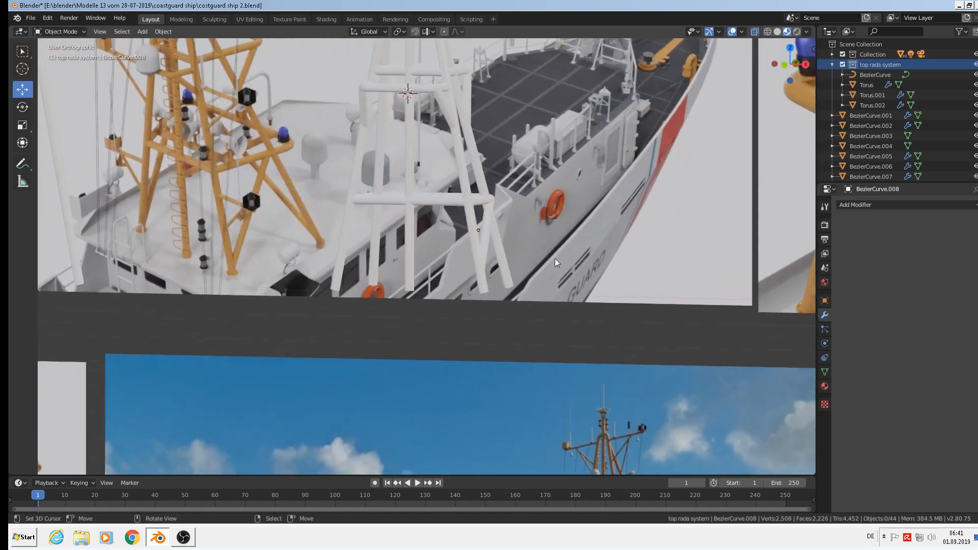
key(KP_1)
scroll(551, 244, up, 2)
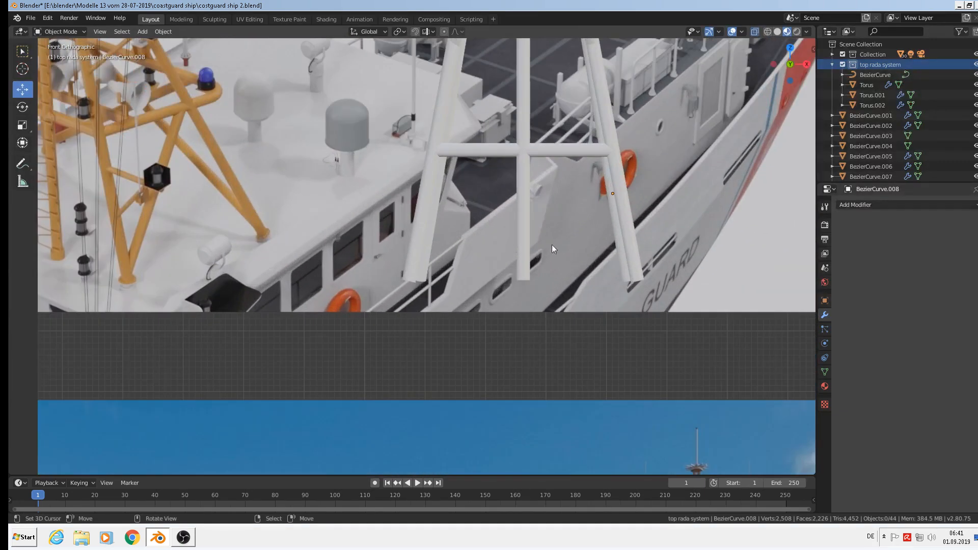
Select the lower diagonal brace and place the 3D cursor on the mast's central post in the front view
click(610, 195)
middle_drag(606, 216, 641, 233)
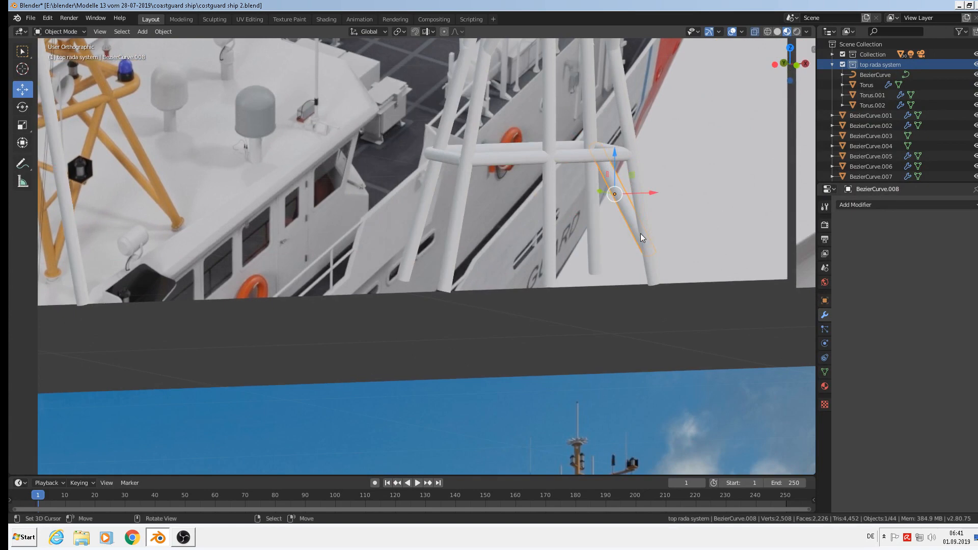
key(KP_1)
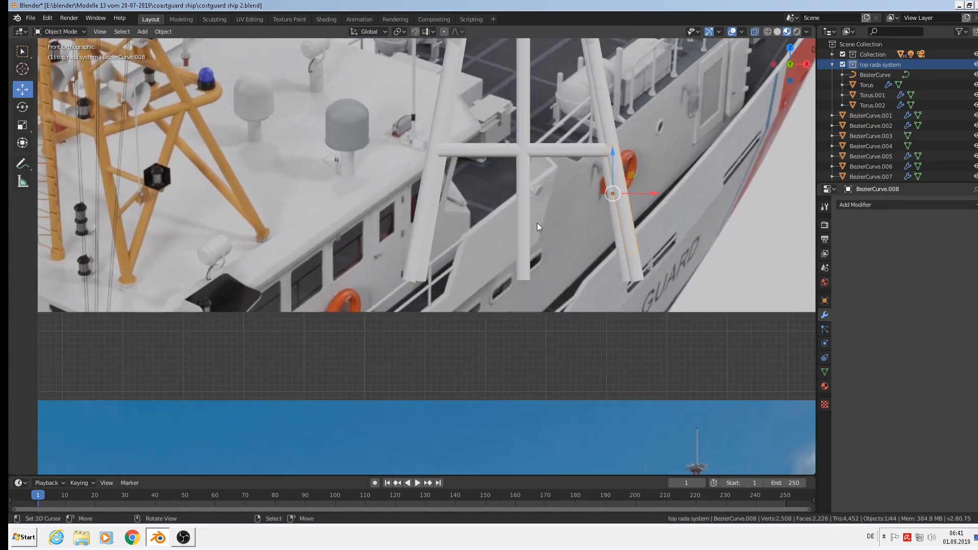
shift+right_click(523, 193)
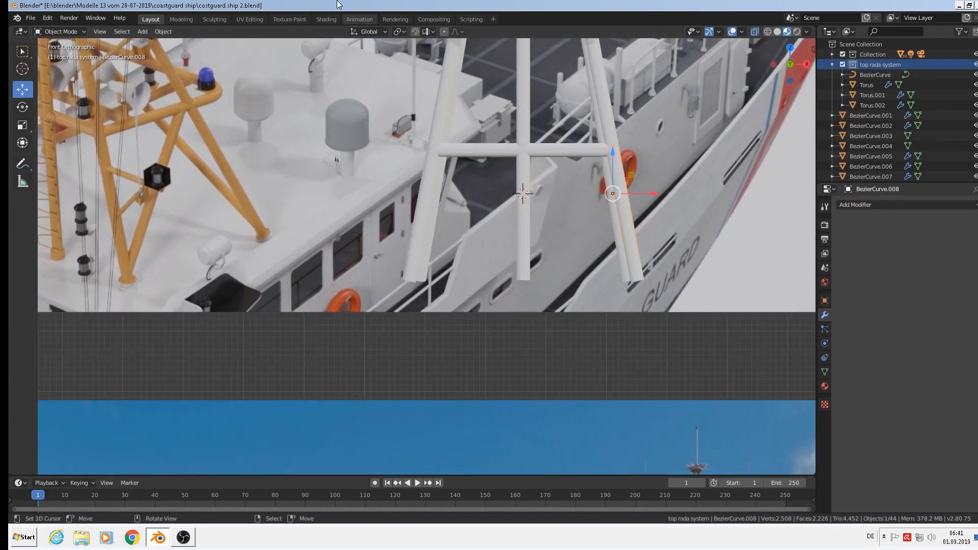
Set the lower diagonal's origin to its geometry and apply its rotation and scale
click(159, 32)
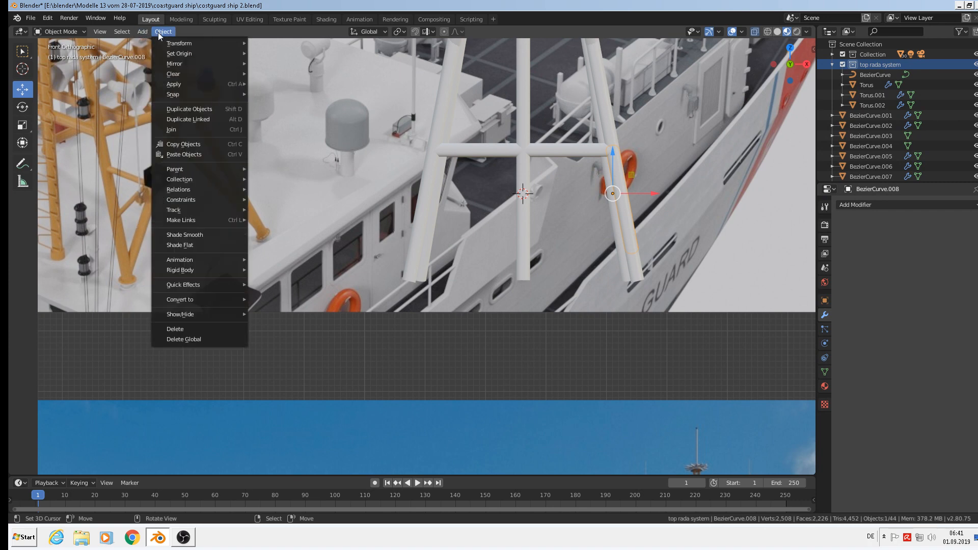
mouse_move(181, 54)
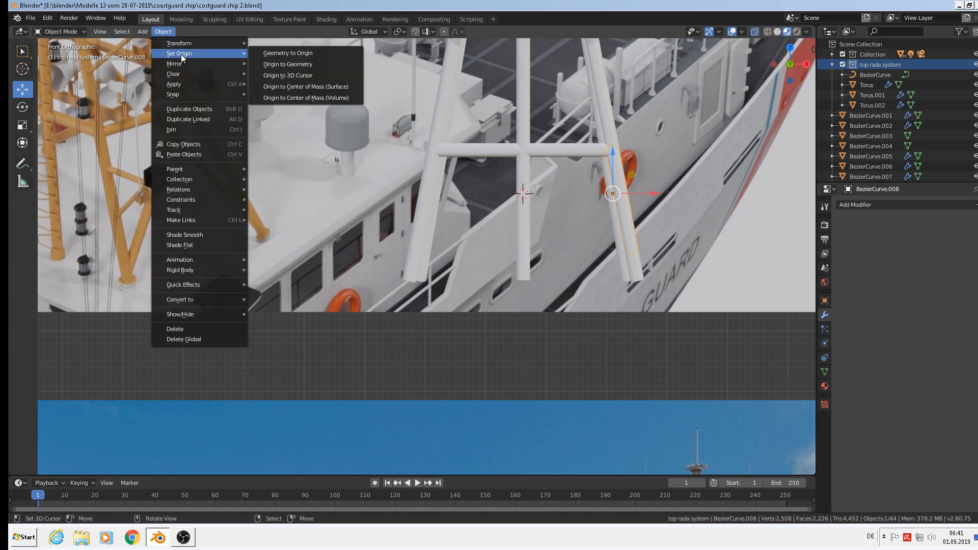
click(320, 65)
click(164, 31)
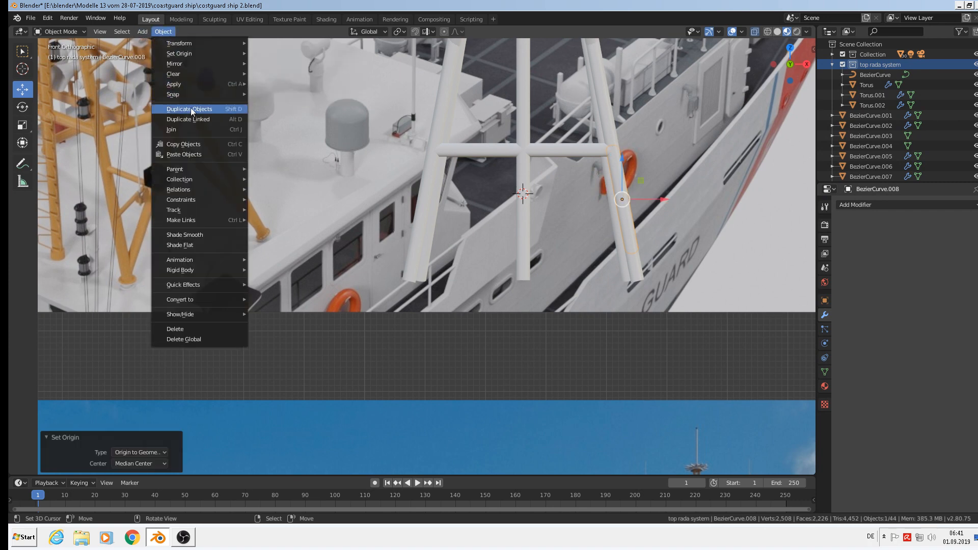
mouse_move(188, 95)
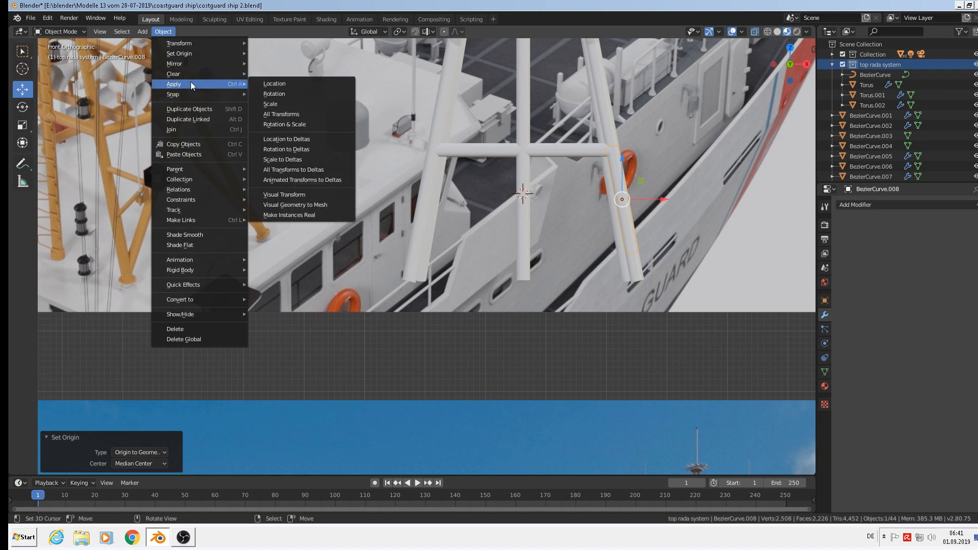
click(295, 125)
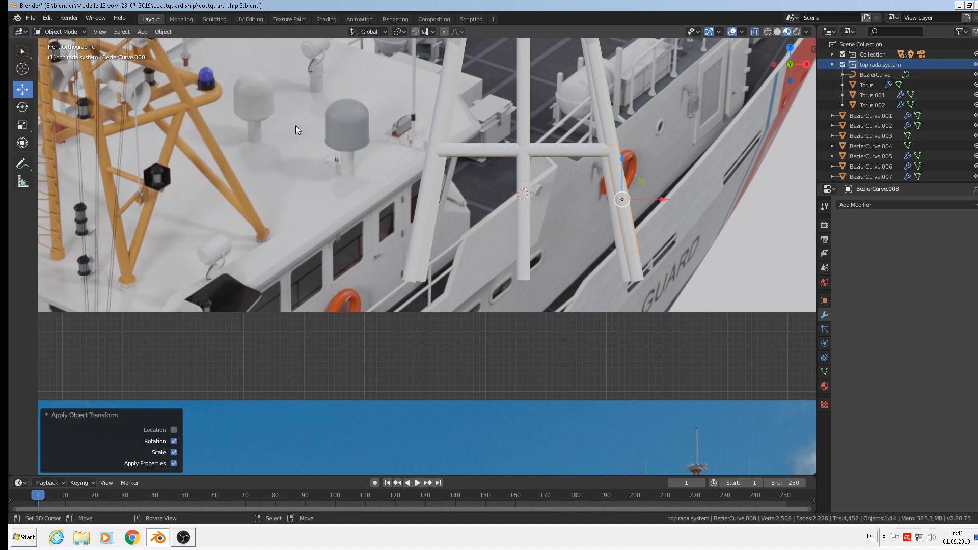
click(889, 207)
click(806, 308)
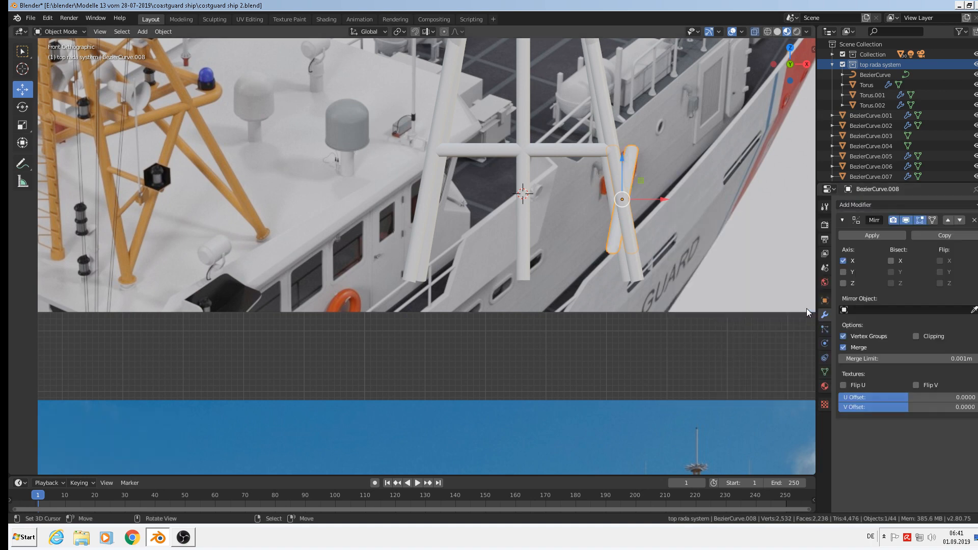
click(974, 220)
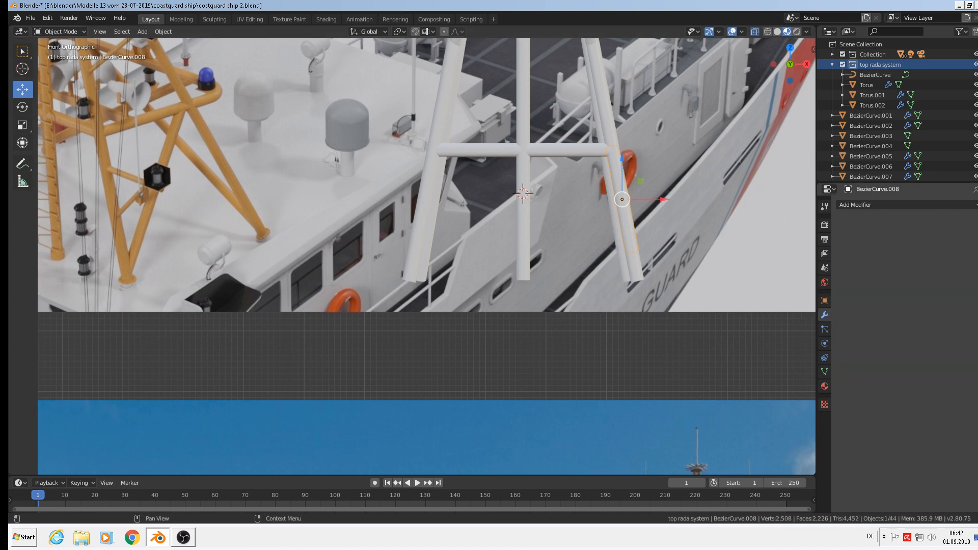
Reapply the diagonal's rotation and scale, and set its origin to the 3D cursor on the central post
middle_drag(723, 245, 666, 252)
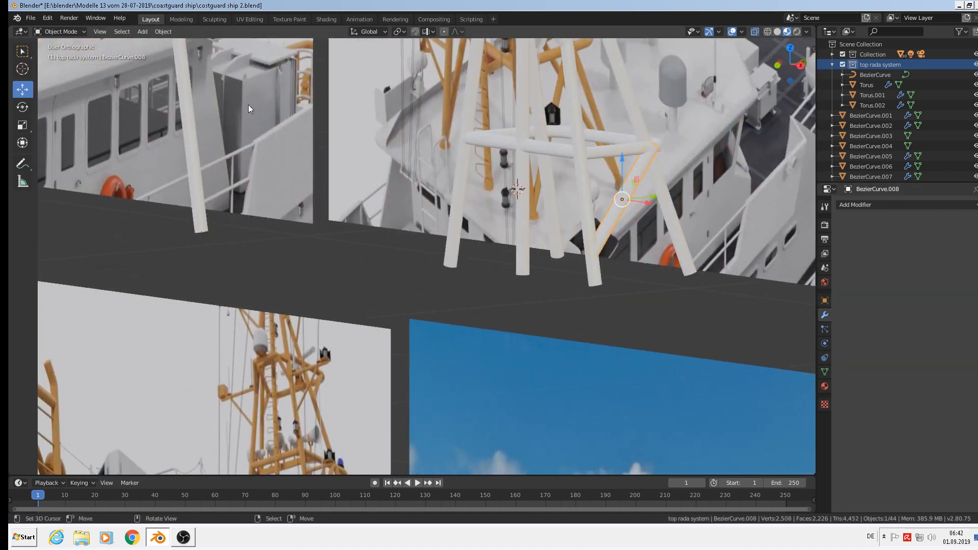
click(163, 32)
mouse_move(221, 85)
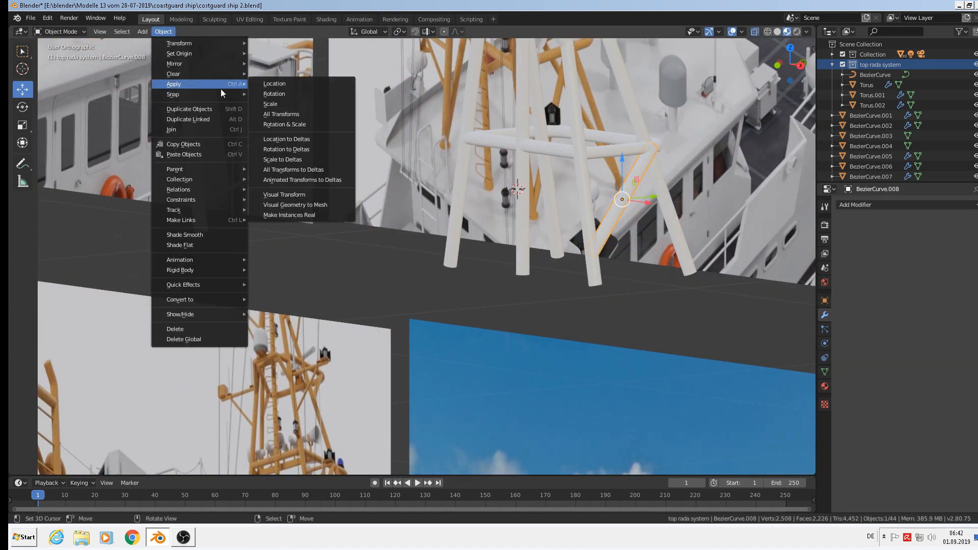
click(285, 127)
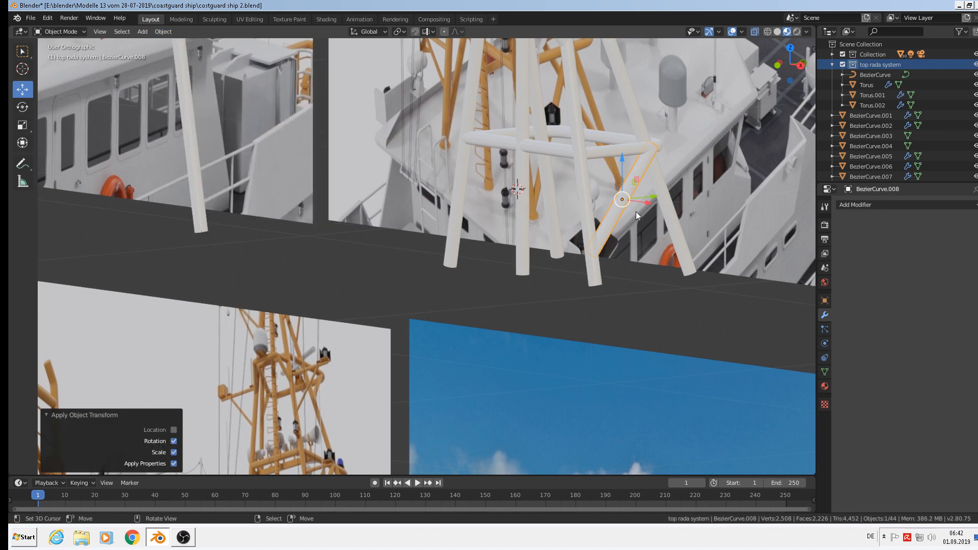
middle_drag(635, 212, 661, 219)
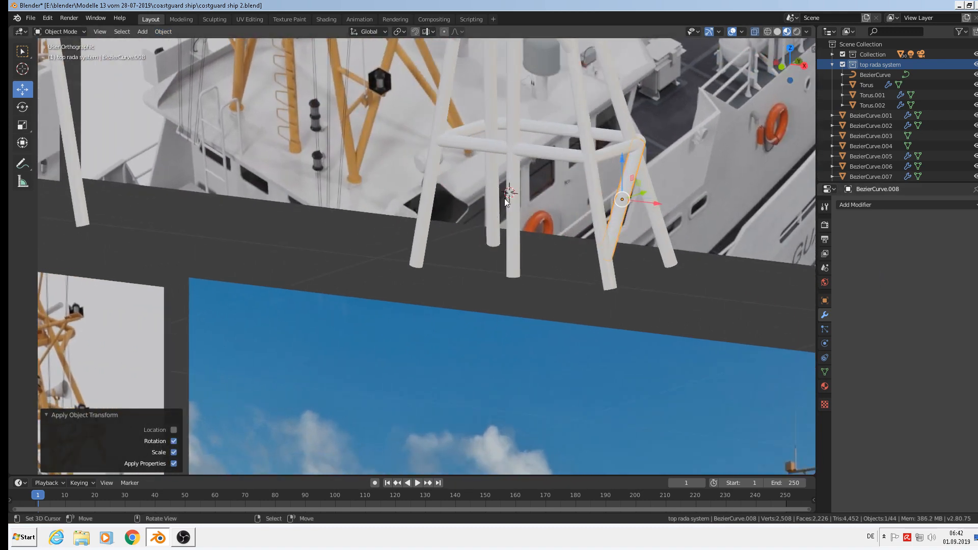
key(KP_1)
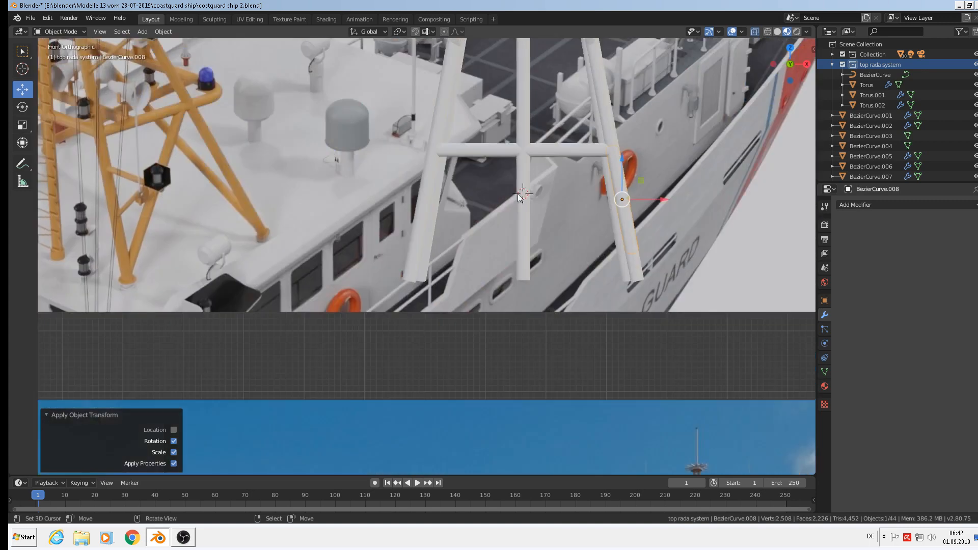
click(162, 32)
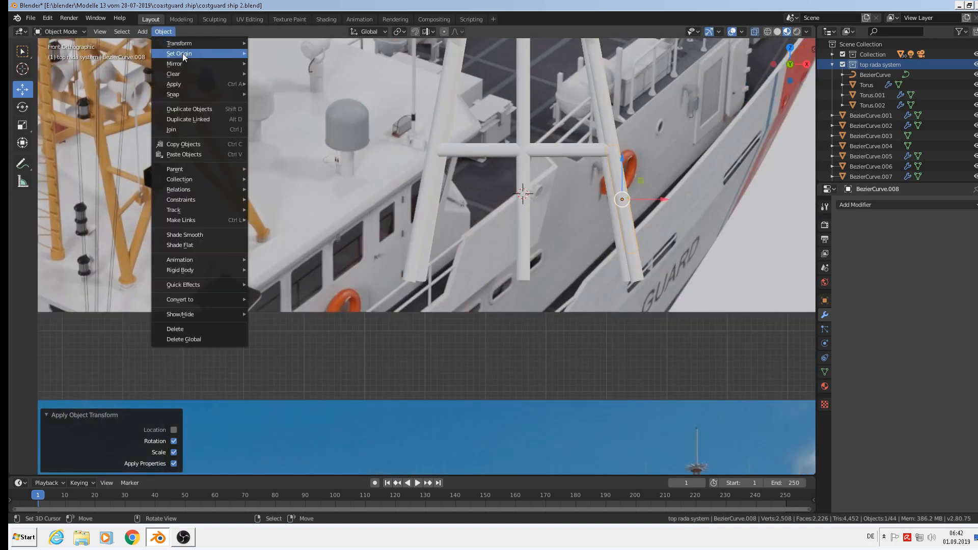
mouse_move(183, 53)
click(283, 74)
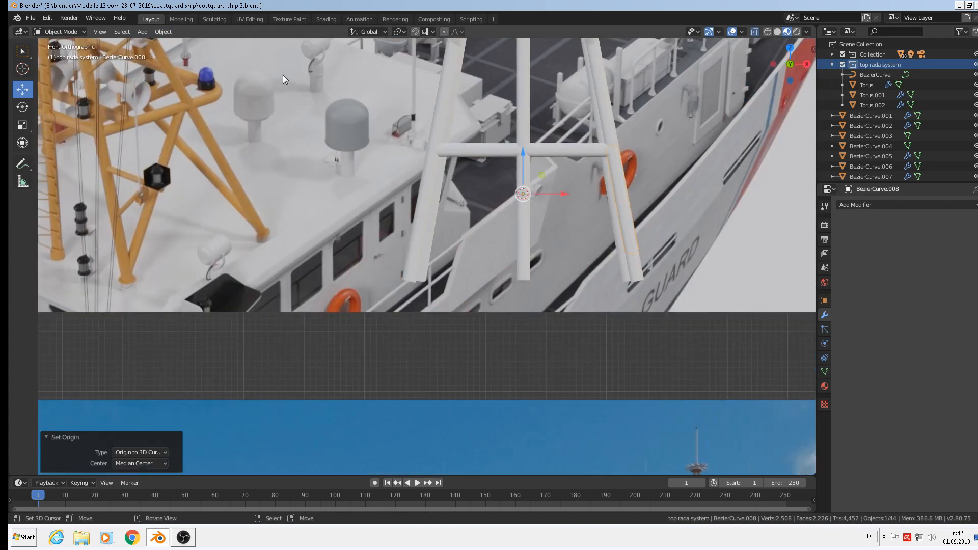
Add a Mirror modifier on the X axis to the diagonal to brace the opposite side of the mast
middle_drag(635, 166, 660, 170)
click(890, 206)
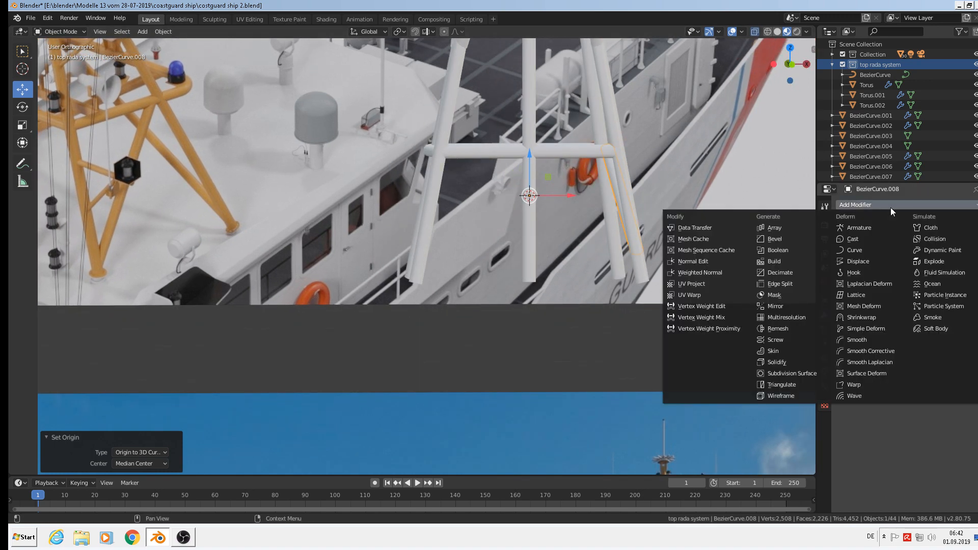
click(795, 308)
middle_drag(637, 249, 608, 248)
key(a)
scroll(493, 196, up, 2)
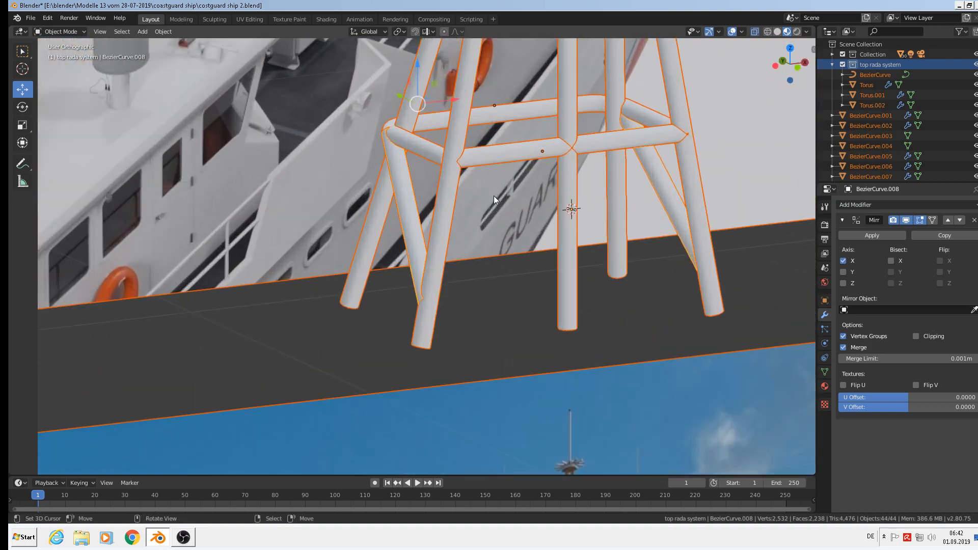
scroll(413, 176, up, 2)
middle_drag(377, 117, 321, 173)
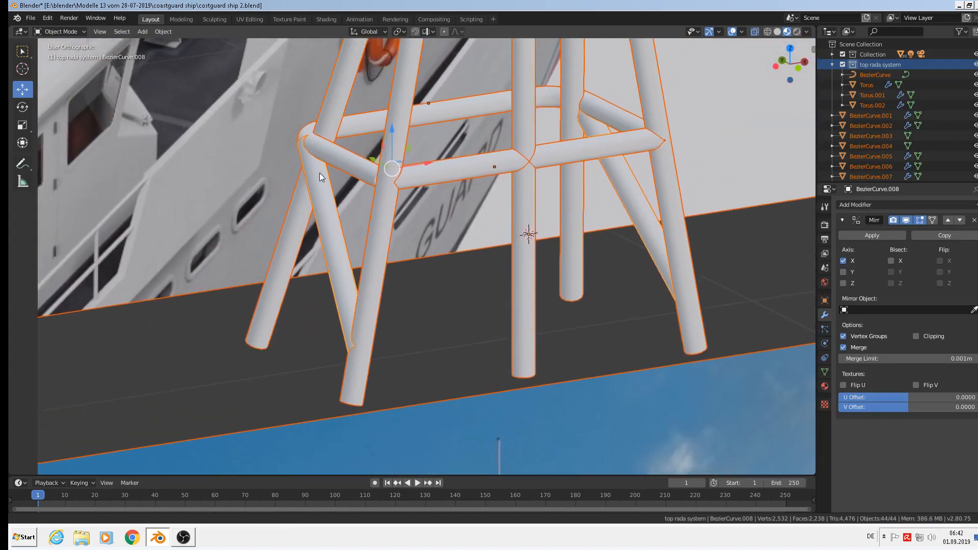
scroll(301, 124, up, 2)
key(Tab)
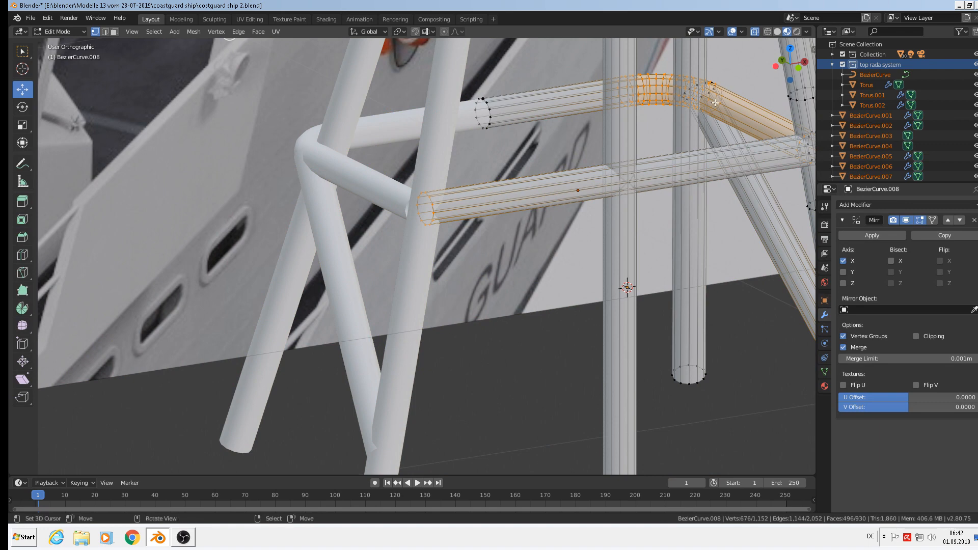
key(Tab)
Nudge only the mirrored diagonal's upper end loop slightly inward along X where it meets the ring corner
right_click(758, 209)
key(Tab)
alt+right_click(708, 82)
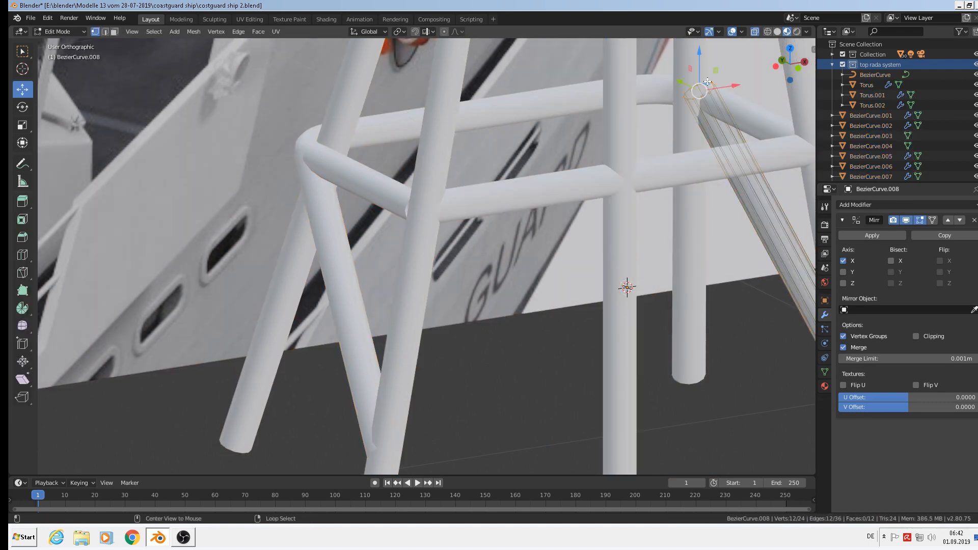
drag(734, 84, 731, 85)
scroll(666, 237, down, 1)
scroll(666, 236, down, 2)
key(Tab)
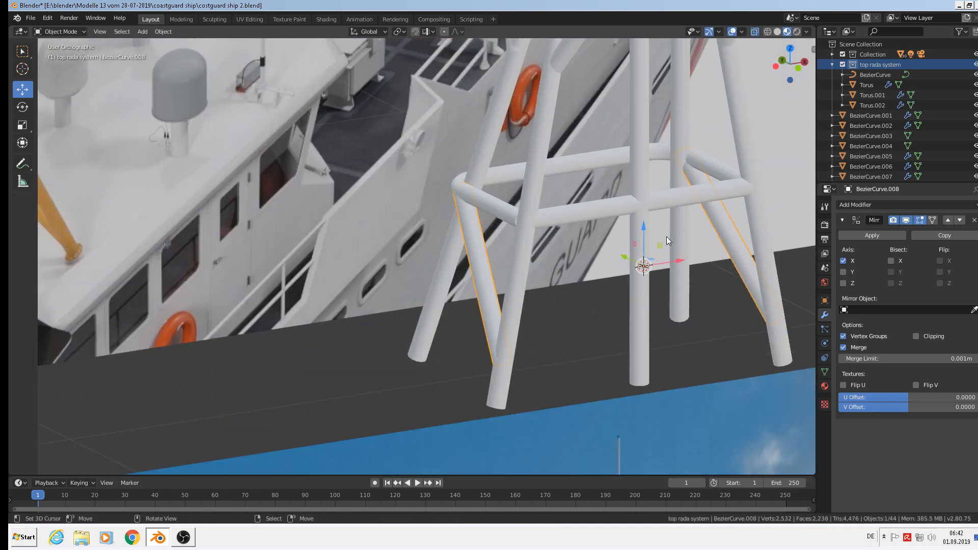
Nudge the mirrored diagonal's lower end loop slightly inward along X so it sits in the slanted leg
scroll(601, 303, up, 2)
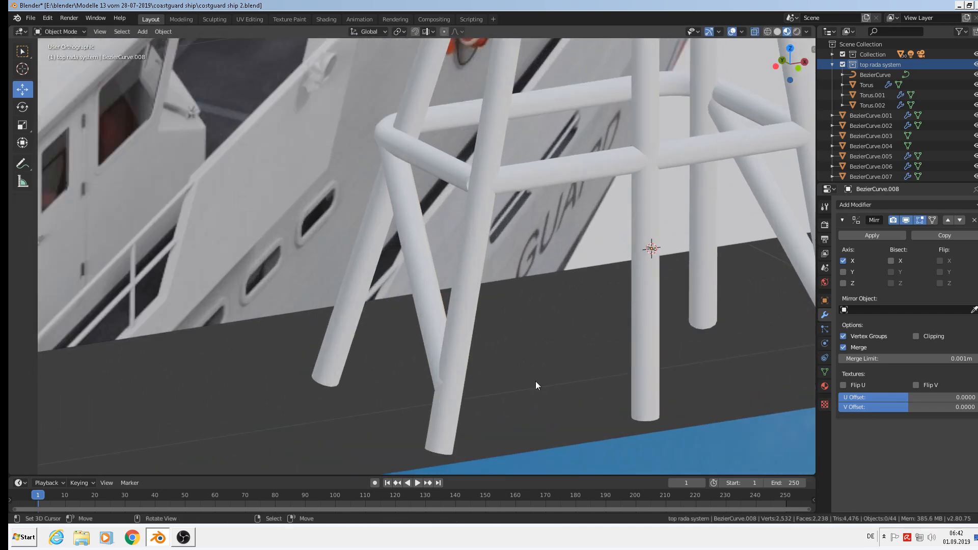
shift+middle_drag(460, 369, 313, 306)
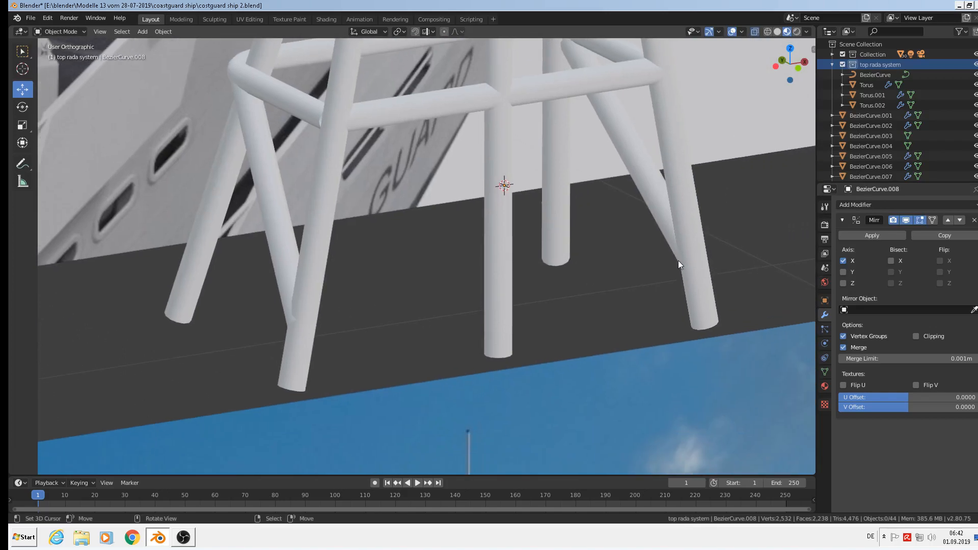
key(Tab)
alt+right_click(698, 257)
scroll(698, 257, down, 3)
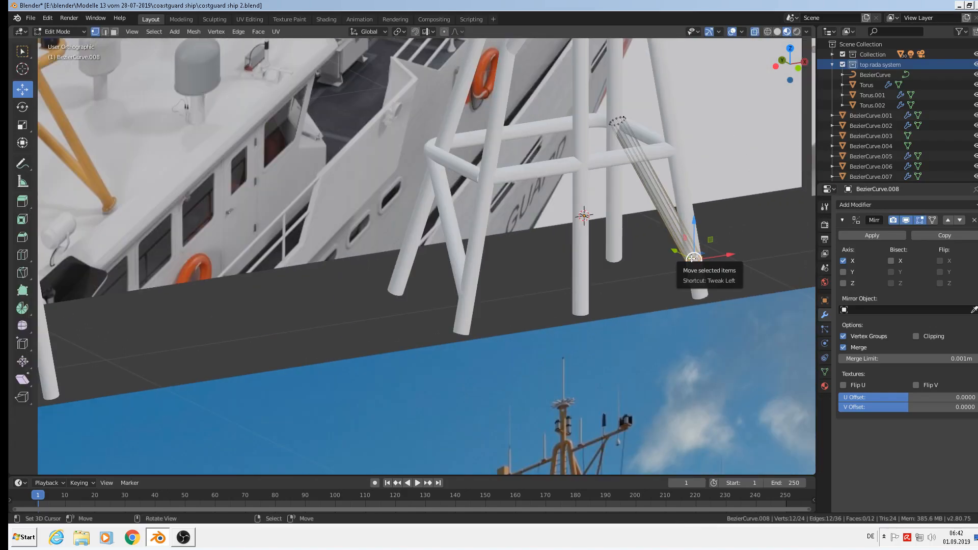
scroll(698, 257, up, 2)
drag(725, 259, 723, 259)
scroll(722, 259, down, 5)
key(Tab)
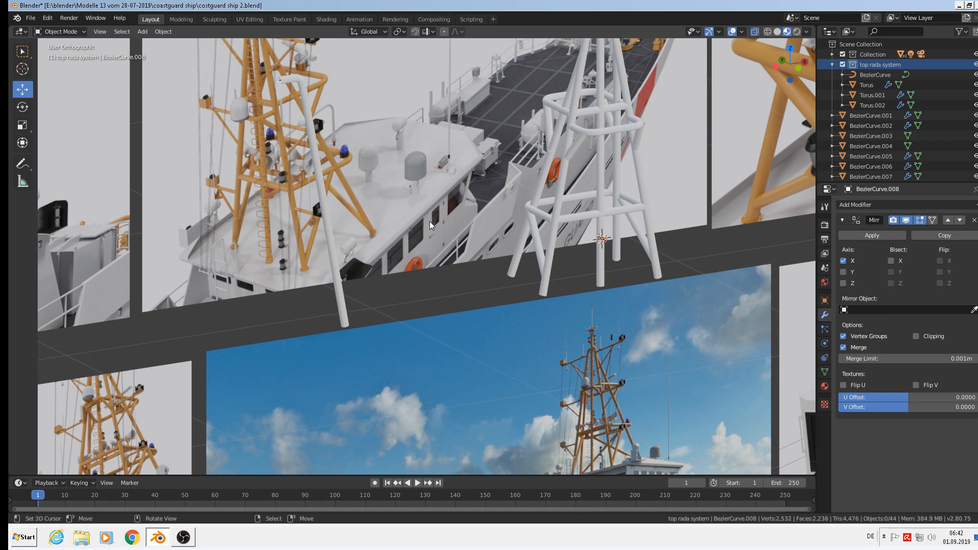
Compare the modelled mast with the reference photos from several angles, examining the yellow mast's legs and braces
scroll(423, 209, down, 3)
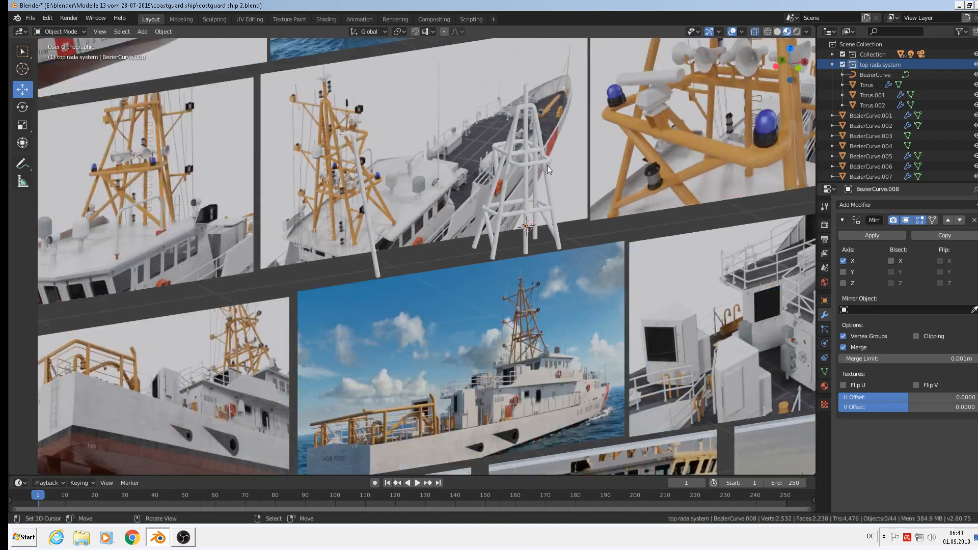
middle_drag(731, 117, 637, 145)
scroll(631, 149, up, 2)
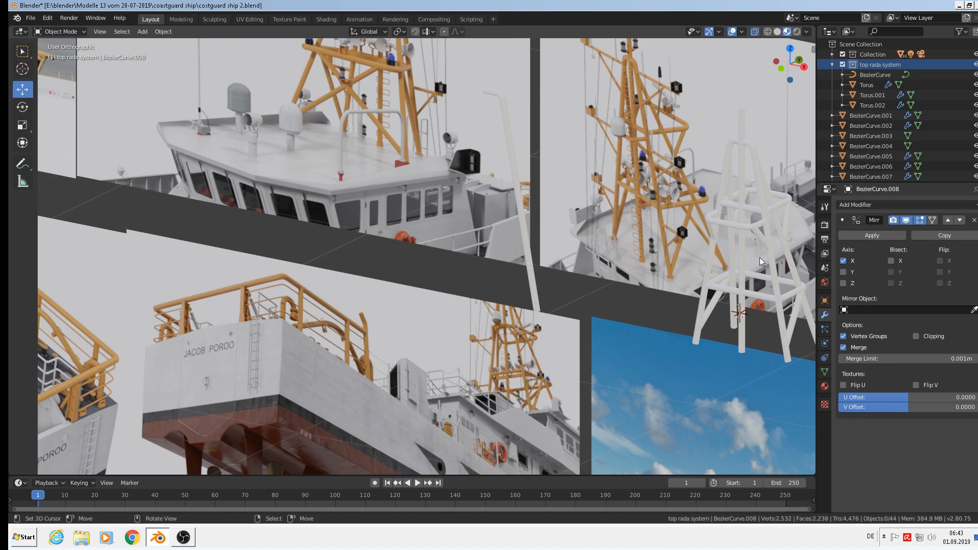
middle_drag(760, 257, 427, 227)
scroll(404, 259, down, 6)
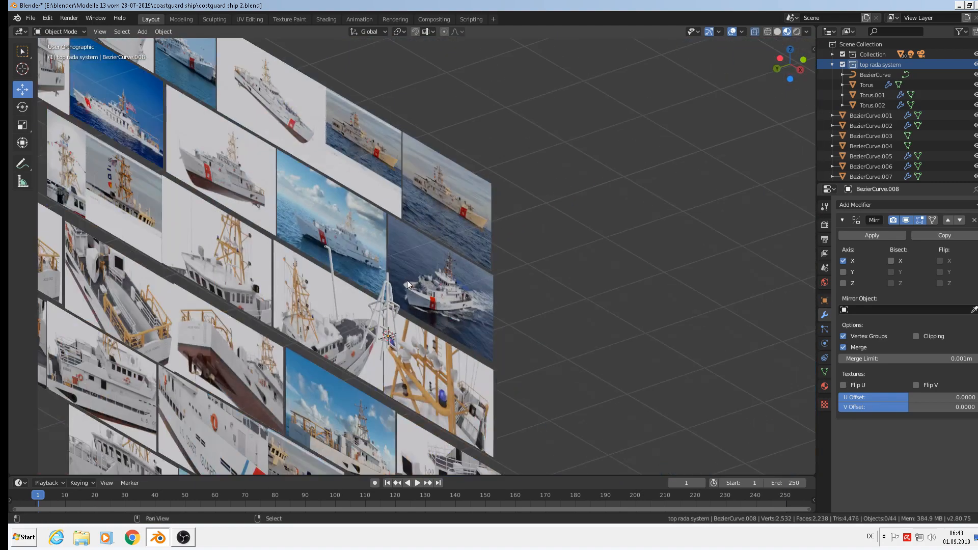
scroll(407, 204, up, 8)
mouse_move(433, 166)
middle_down()
mouse_move(490, 189)
mouse_move(448, 174)
middle_up()
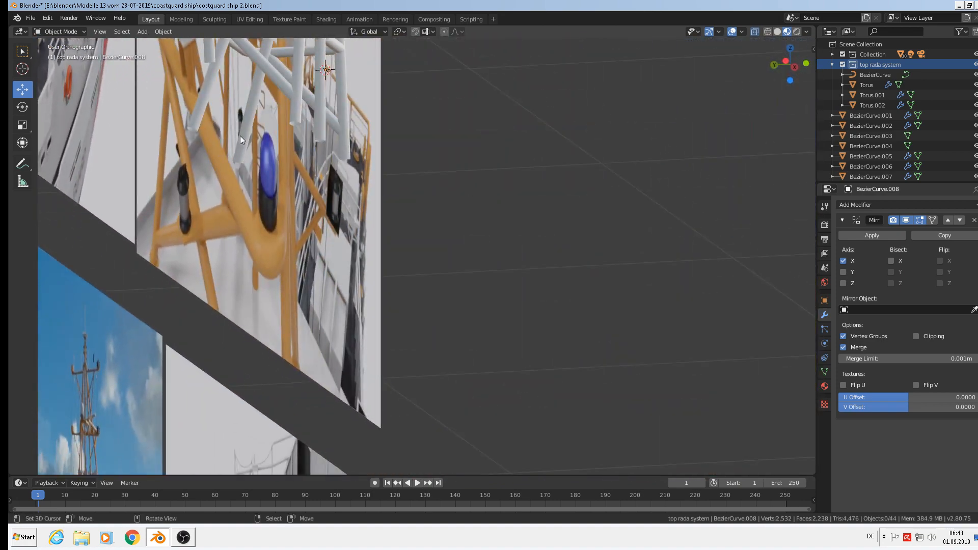
scroll(257, 116, down, 3)
key(KP_1)
scroll(297, 128, down, 3)
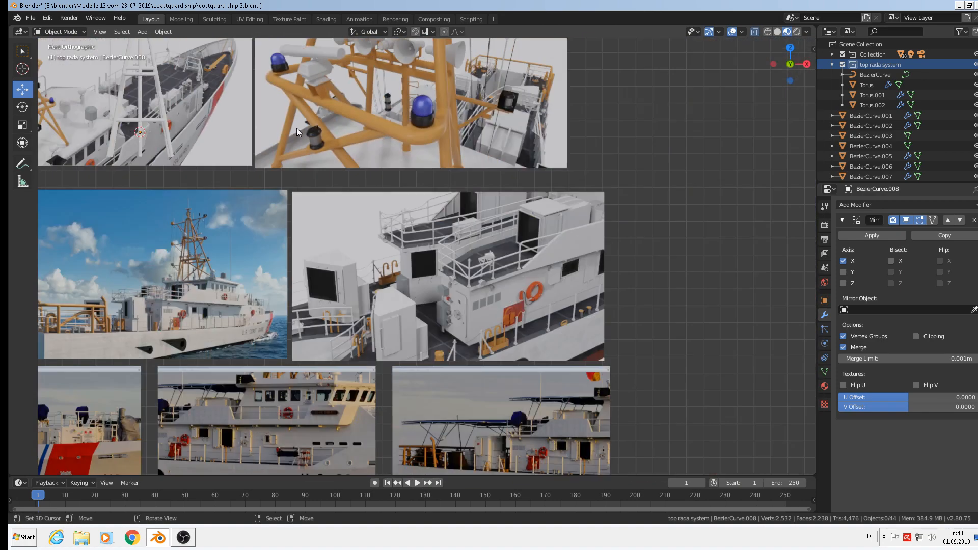
shift+middle_drag(174, 101, 319, 184)
scroll(122, 153, up, 5)
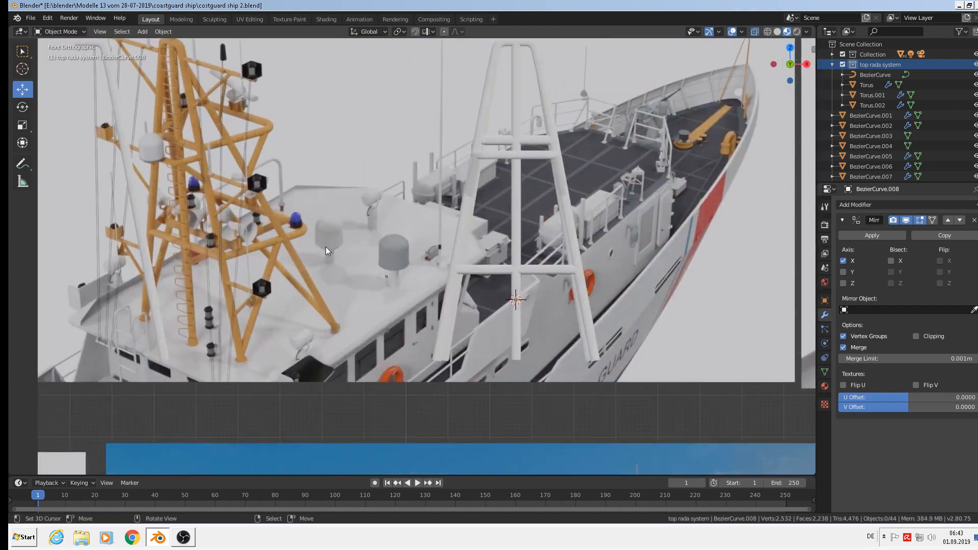
scroll(303, 231, up, 1)
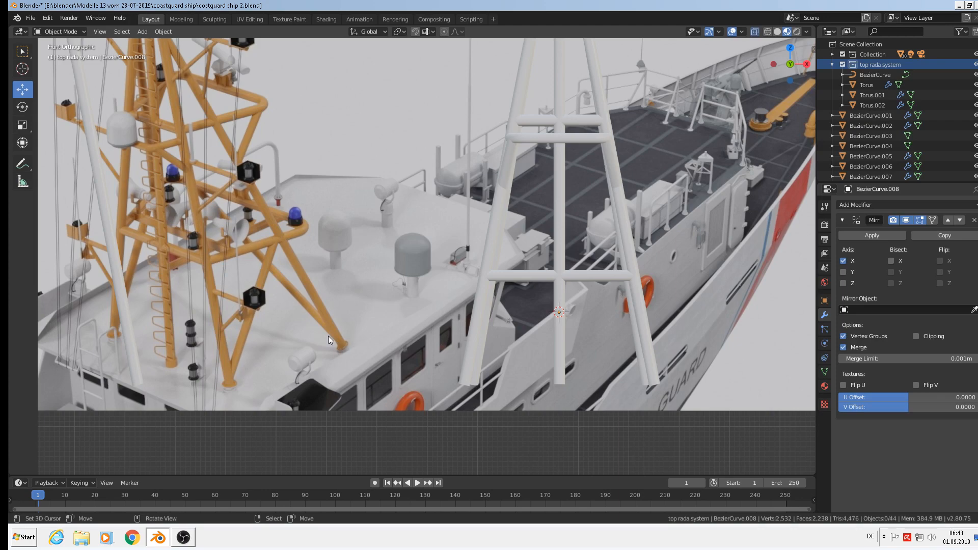
Select all the mast parts together and move them about -4.42 m along Y, away from the reference images
scroll(506, 292, down, 4)
middle_drag(603, 260, 536, 212)
key(b)
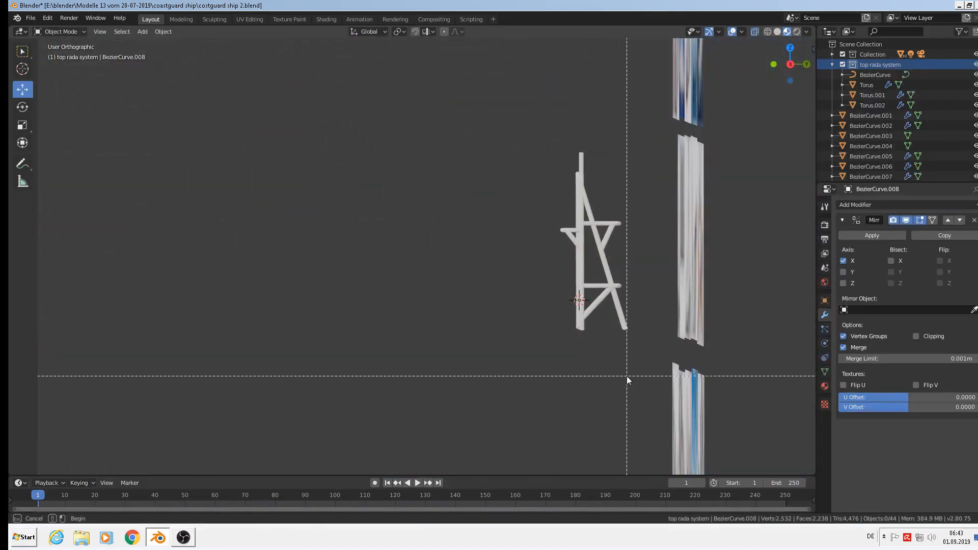
drag(631, 374, 539, 122)
scroll(568, 236, down, 1)
scroll(569, 236, down, 1)
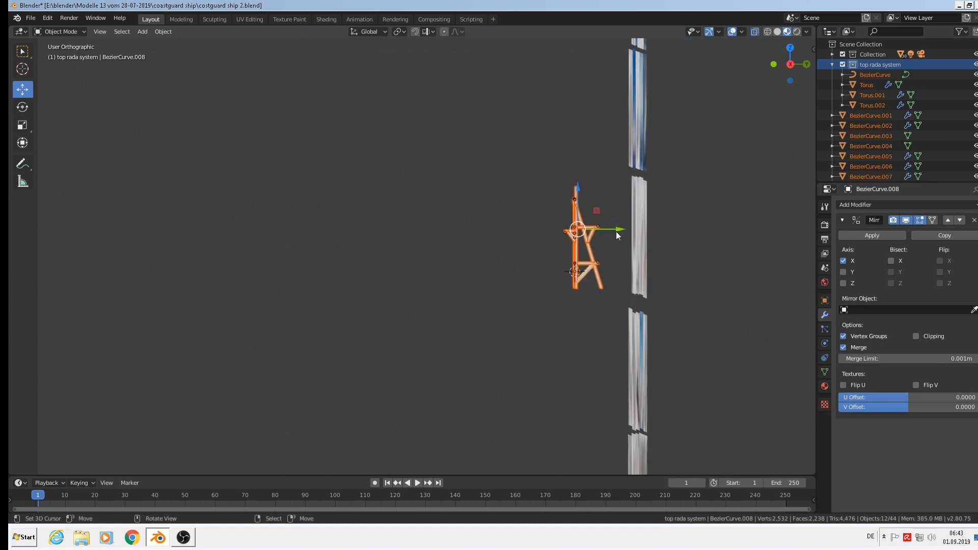
key(g)
key(y)
click(101, 239)
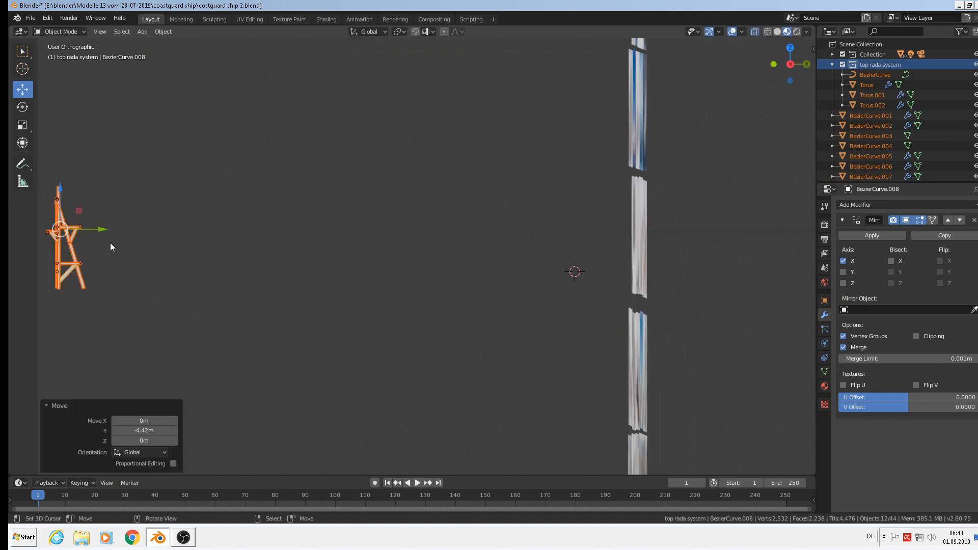
Duplicate the straight rear crossbar of the lower ring and move the copy about 0.186 m along Y to the front
shift+middle_drag(231, 280, 326, 238)
scroll(288, 180, up, 8)
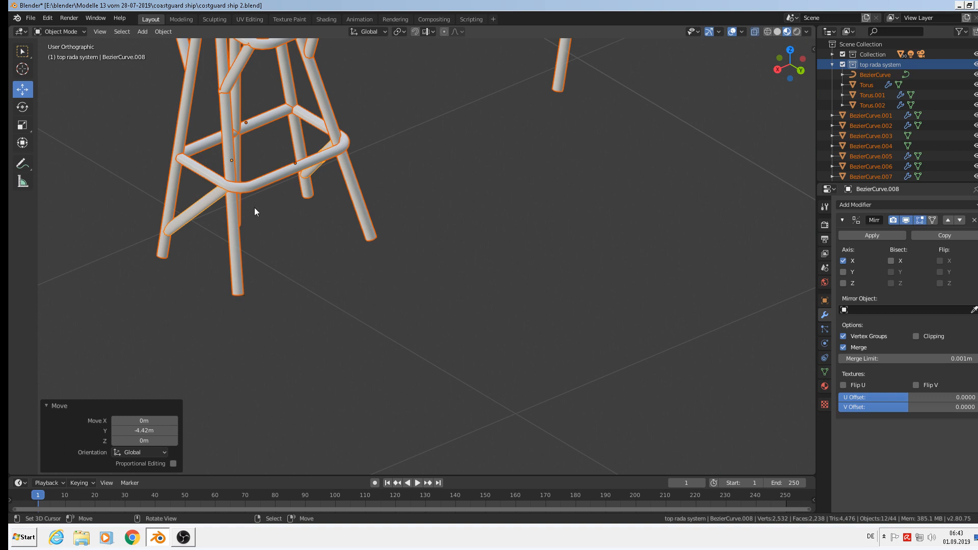
middle_drag(232, 212, 242, 208)
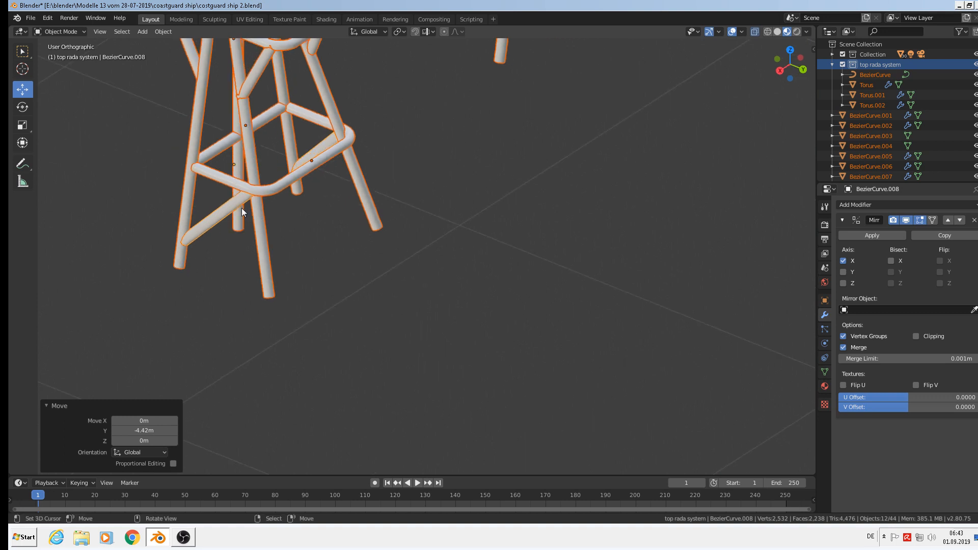
click(221, 146)
key(shift+d)
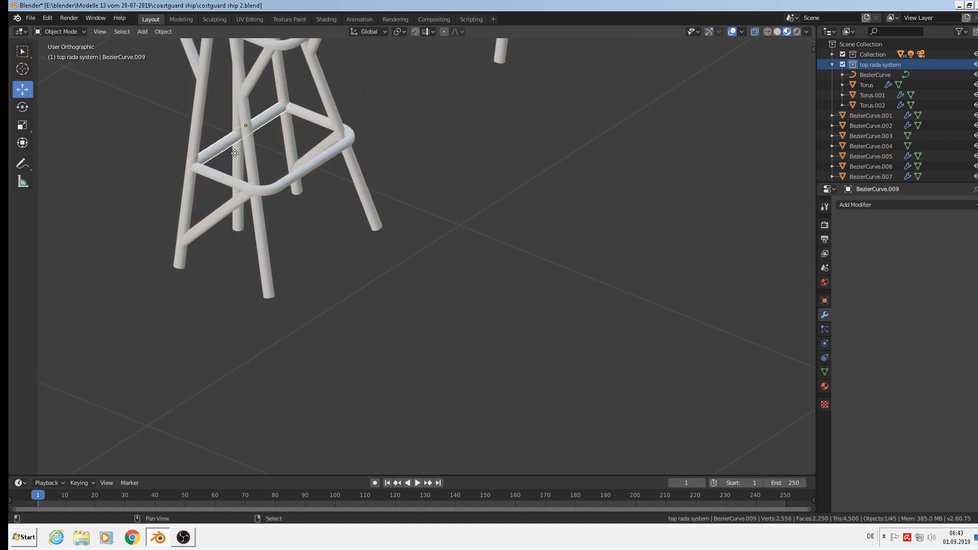
key(y)
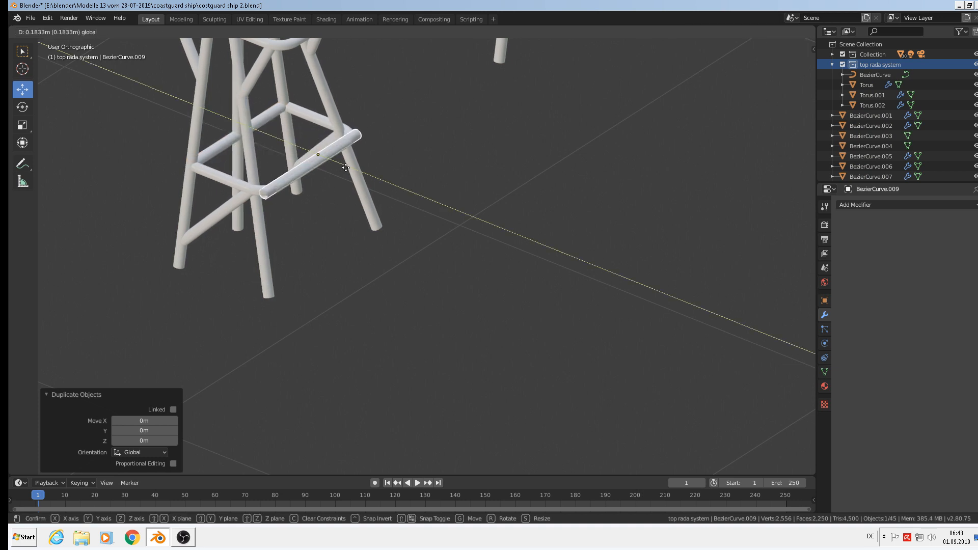
click(342, 176)
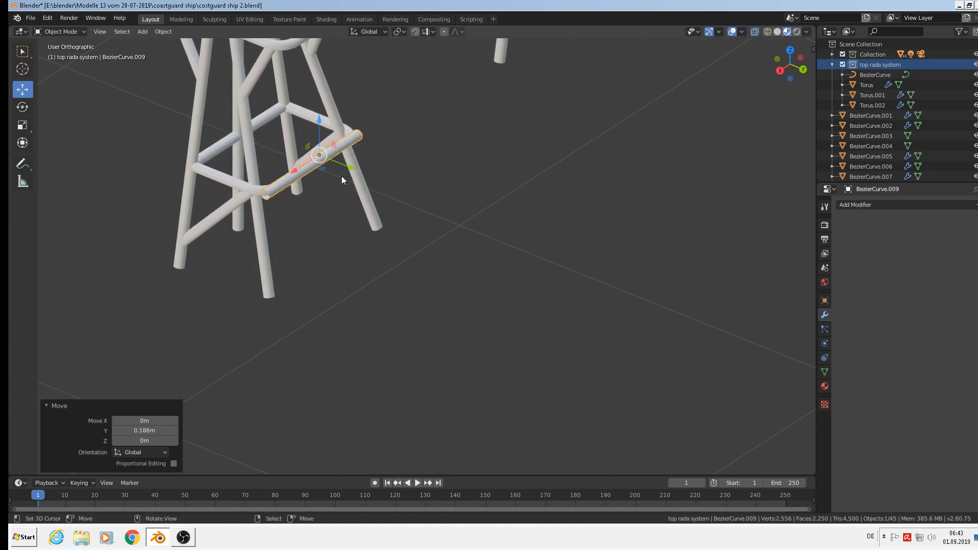
middle_drag(341, 176, 362, 185)
key(r)
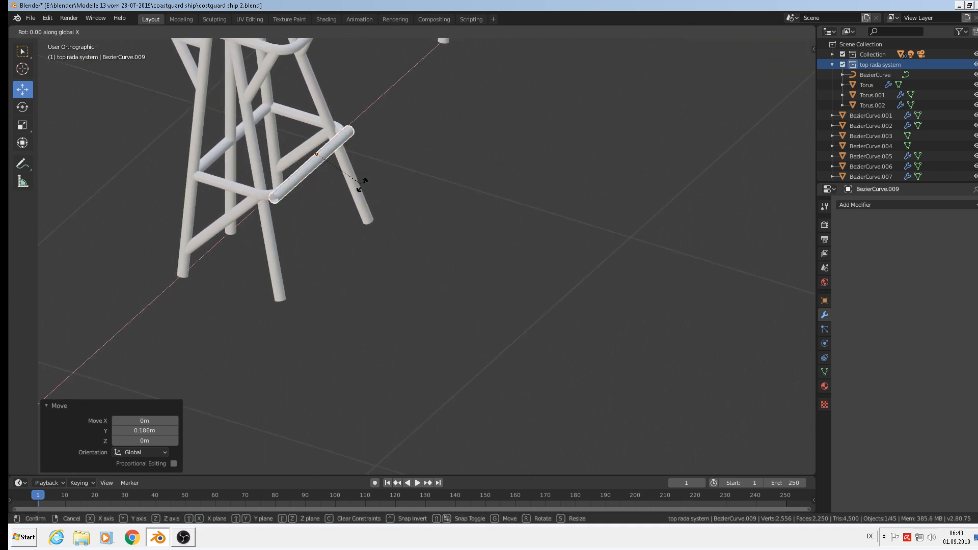
key(y)
key(equal)
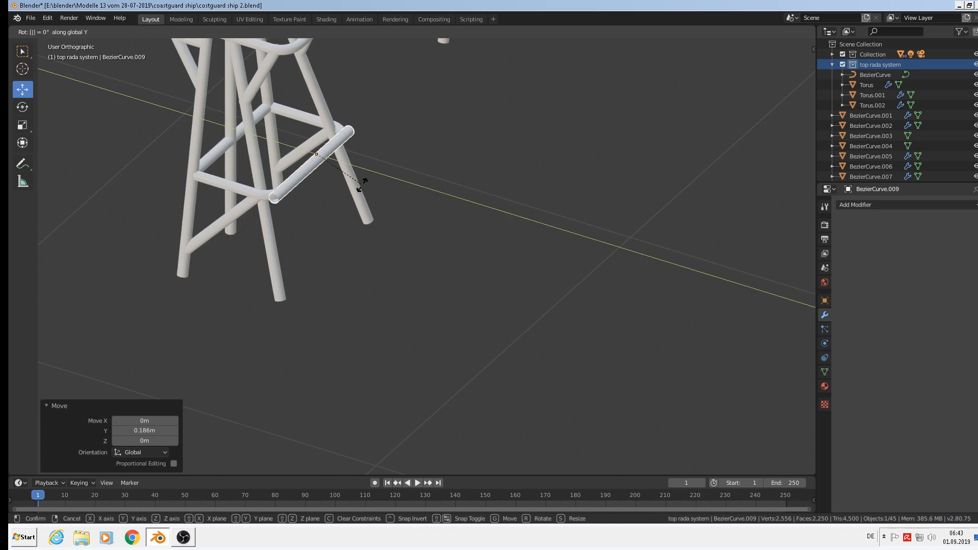
key(Escape)
Rotate the copied bar 90° about Y, align it with the front ring corner along X, and lower it about 0.108 m
key(r)
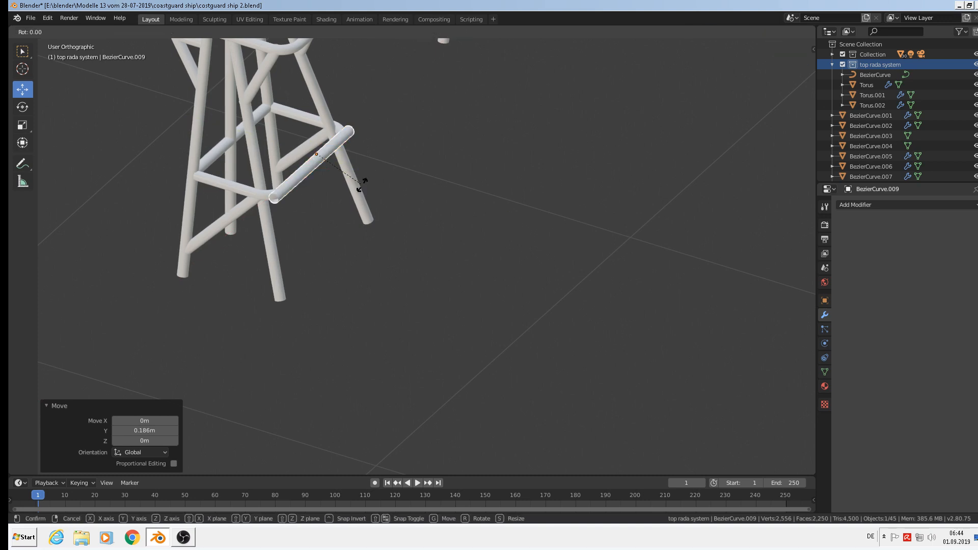
text(y90)
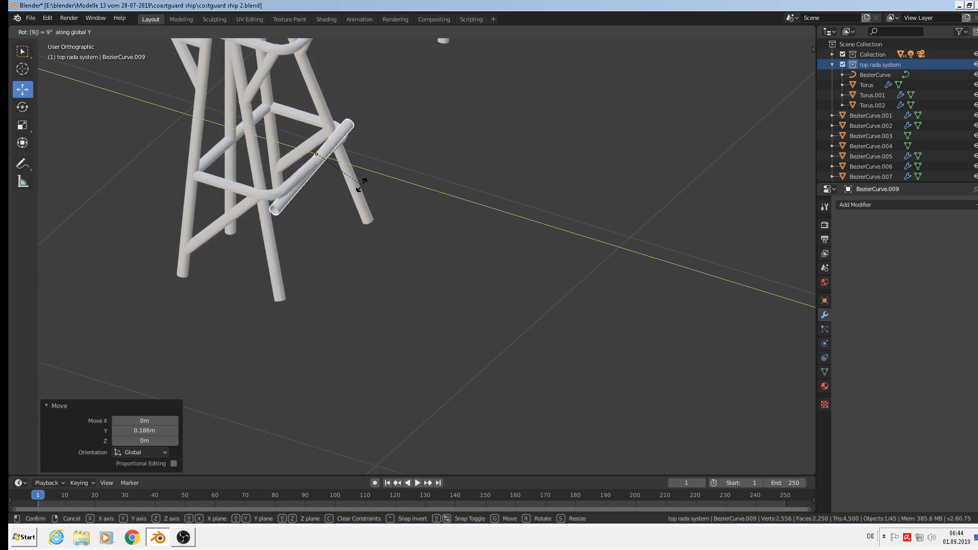
key(Return)
scroll(341, 170, up, 1)
middle_drag(341, 169, 309, 164)
drag(285, 160, 321, 161)
drag(339, 106, 340, 163)
middle_drag(340, 163, 371, 159)
middle_drag(298, 288, 235, 311)
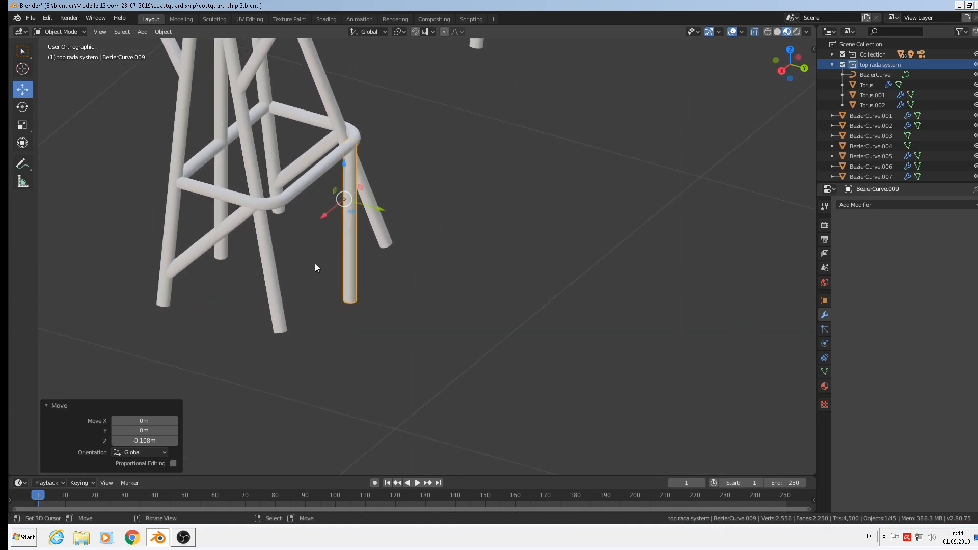
Move only the upright bar's lower end loop about 0.284 m along X toward the opposite front leg
key(Tab)
alt+right_click(352, 302)
middle_drag(351, 303, 297, 319)
key(g)
key(x)
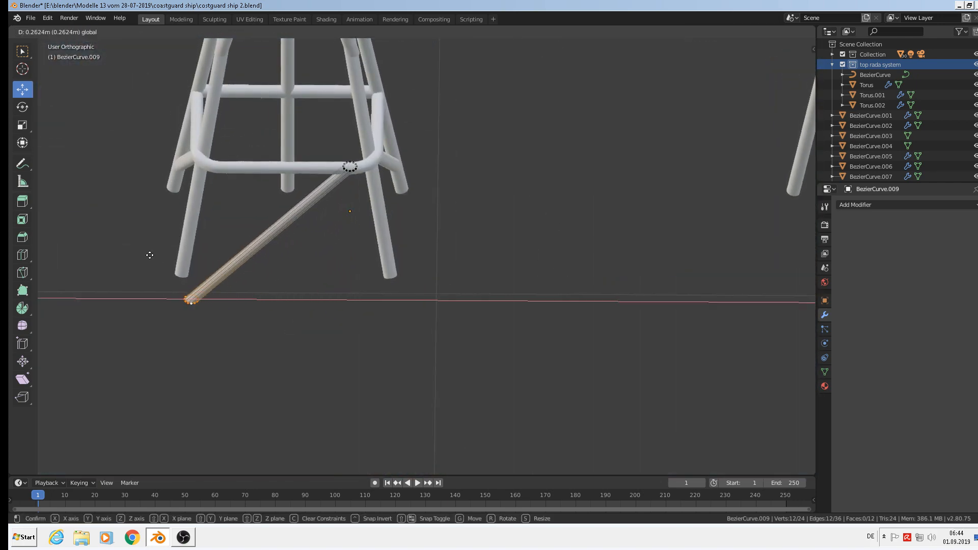
click(140, 251)
Raise the diagonal's lower end loop about 0.11 m along Z and shift it about 0.021 m along Y onto the leg
middle_drag(143, 250, 187, 204)
key(g)
key(z)
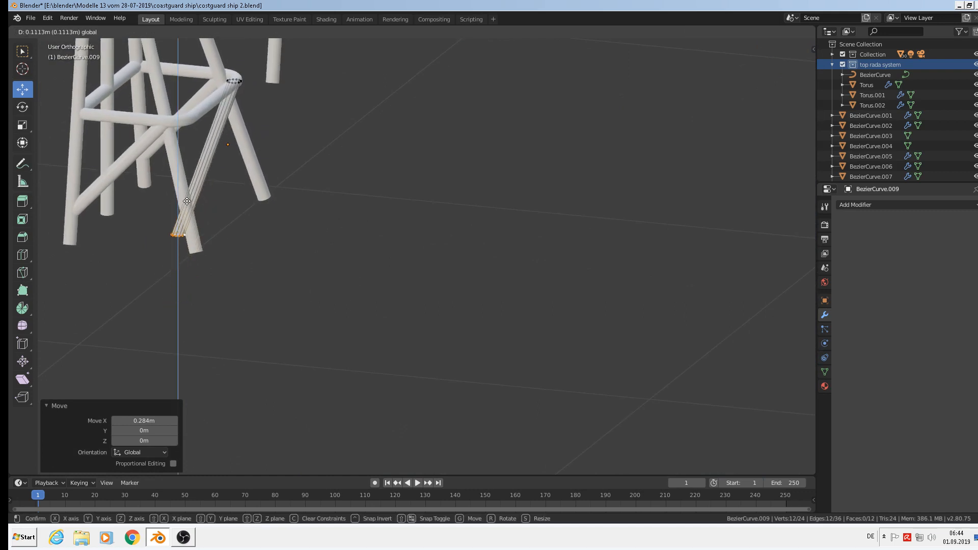
click(187, 201)
key(g)
key(y)
click(220, 237)
Nudge the diagonal's lower end loop about -0.012 m along X into the leg and return to Object Mode
middle_drag(220, 238, 137, 285)
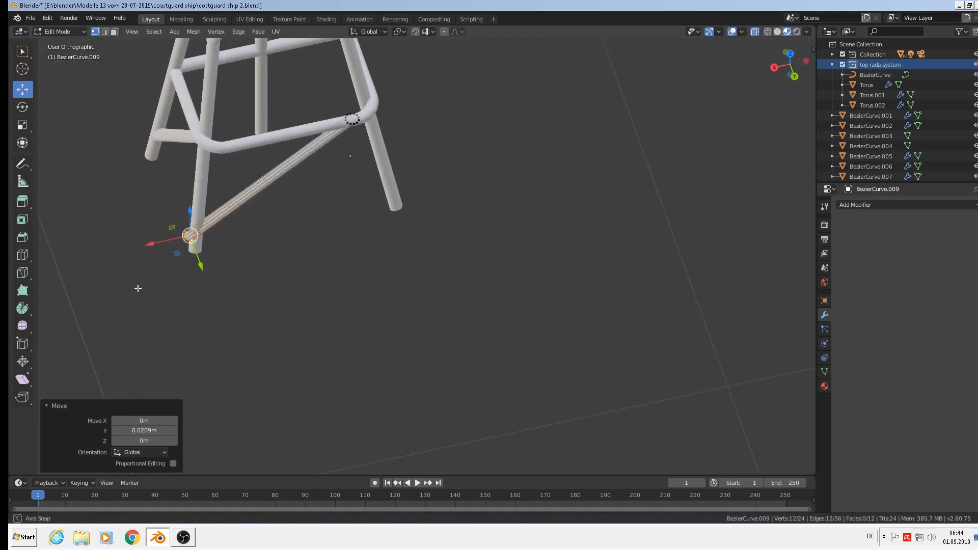
key(g)
key(x)
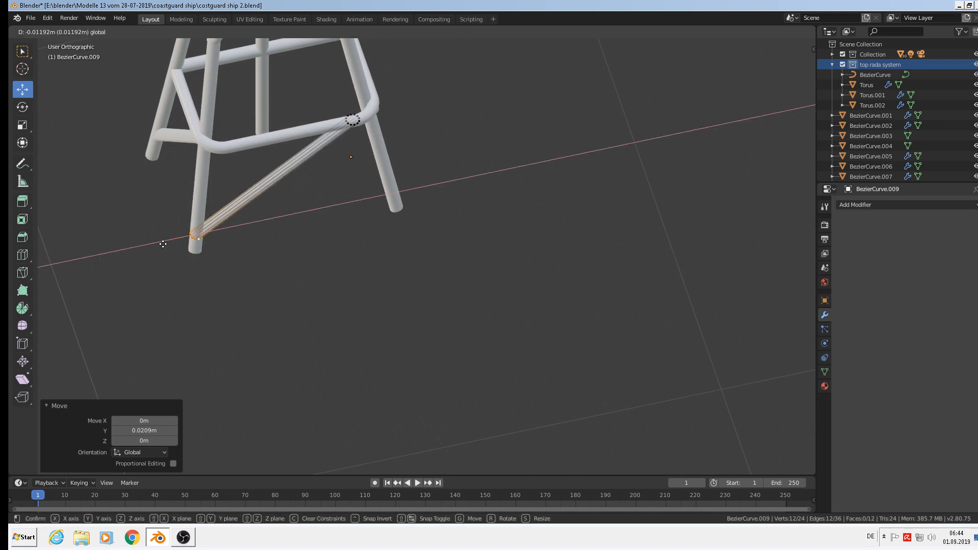
click(161, 242)
key(Tab)
click(231, 246)
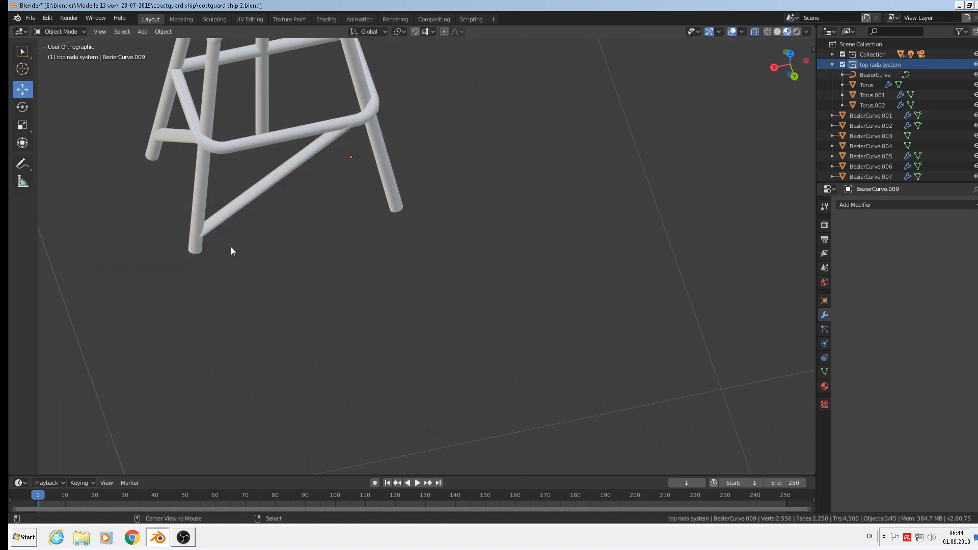
Apply the rotation and scale of the new front diagonal
middle_drag(231, 246, 203, 221)
click(283, 182)
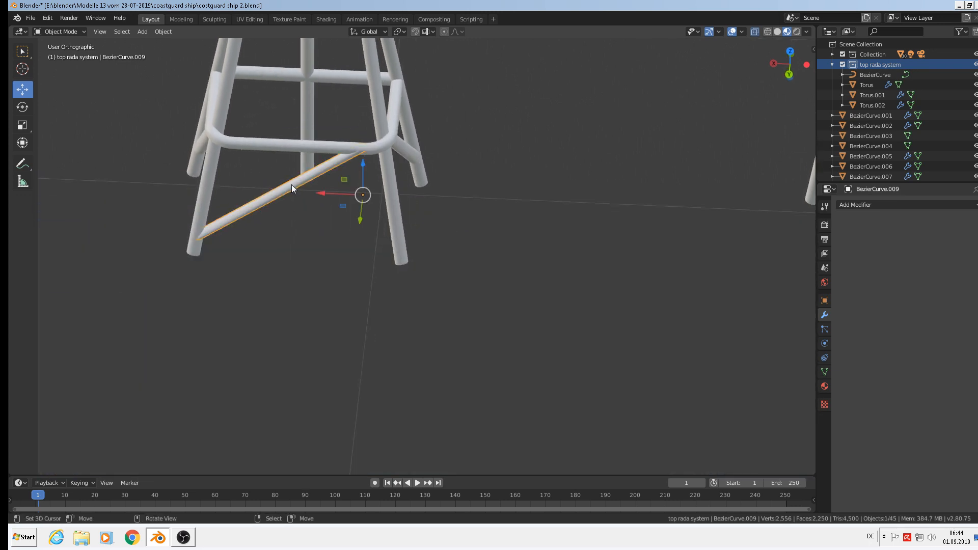
click(162, 32)
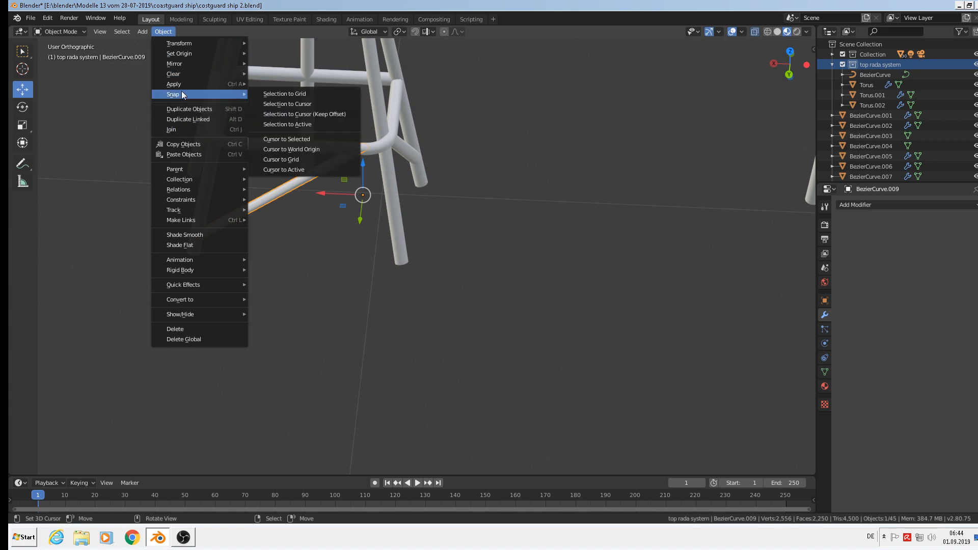
mouse_move(179, 85)
click(297, 125)
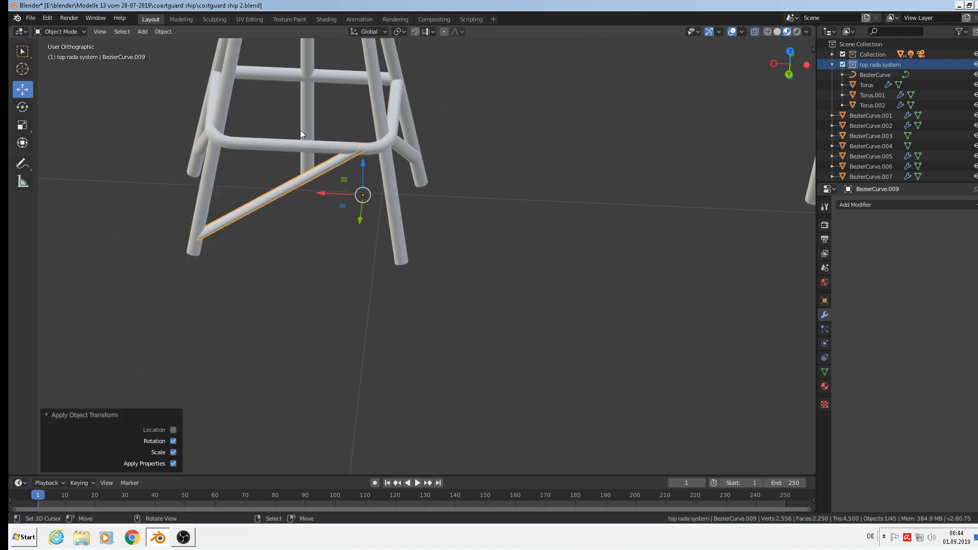
Duplicate the front diagonal in place and mirror the copy along the global X axis
key(shift+d)
right_click(325, 209)
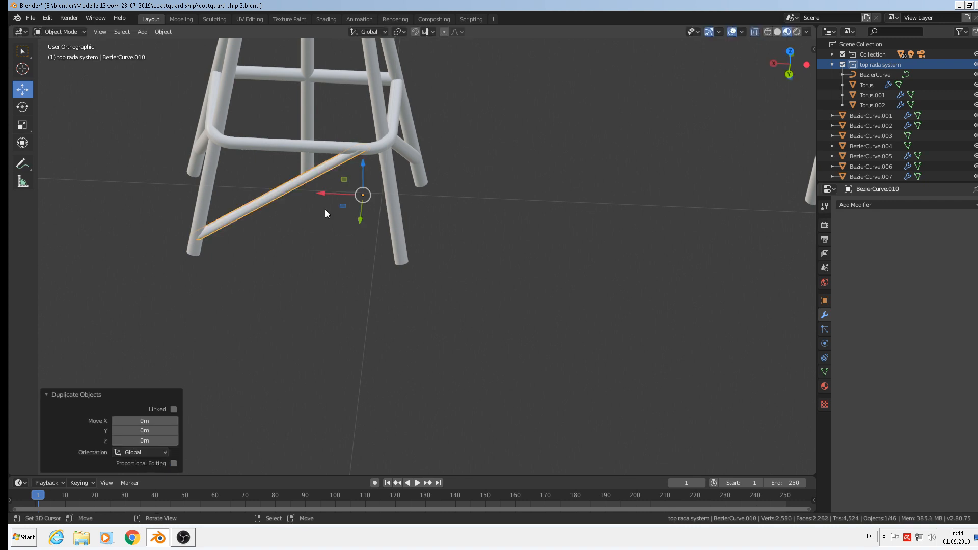
click(162, 31)
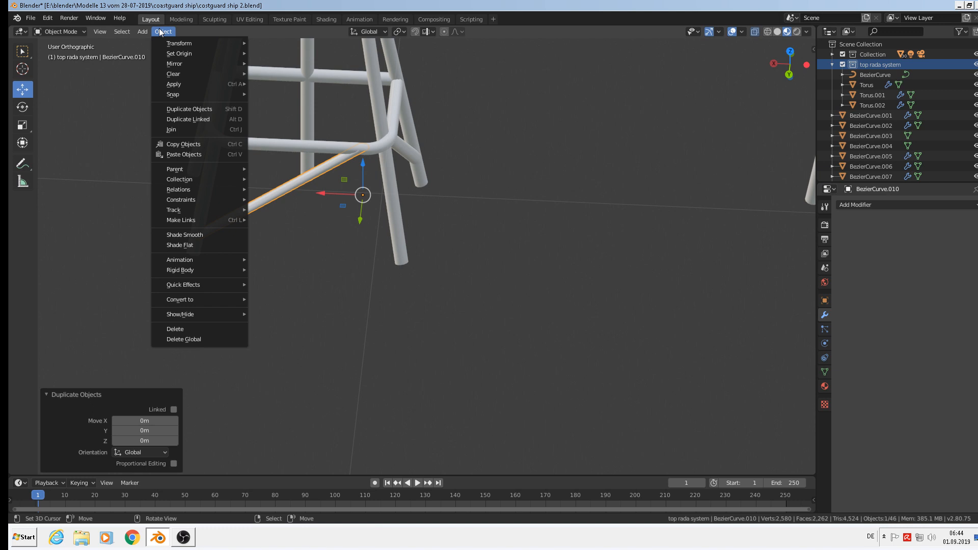
click(163, 31)
click(163, 32)
mouse_move(181, 65)
click(302, 63)
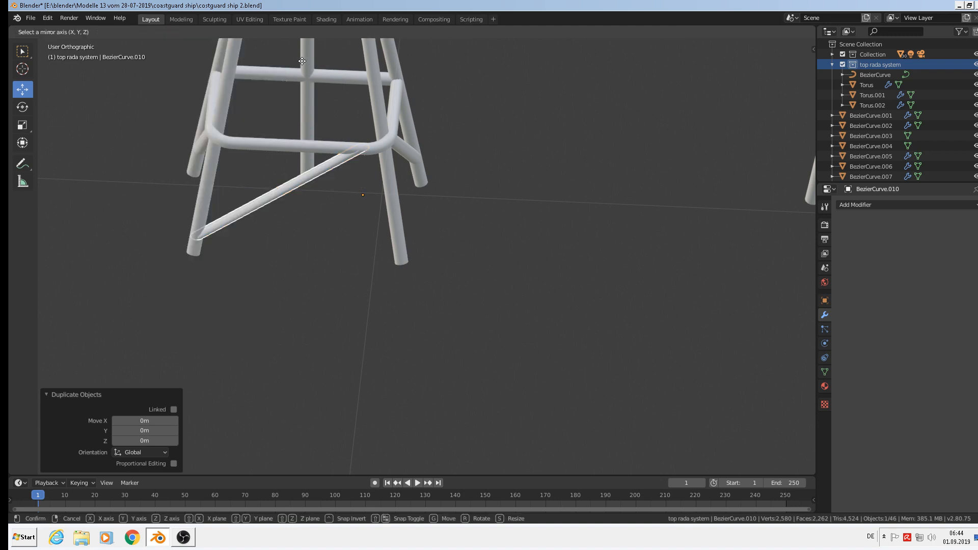
key(z)
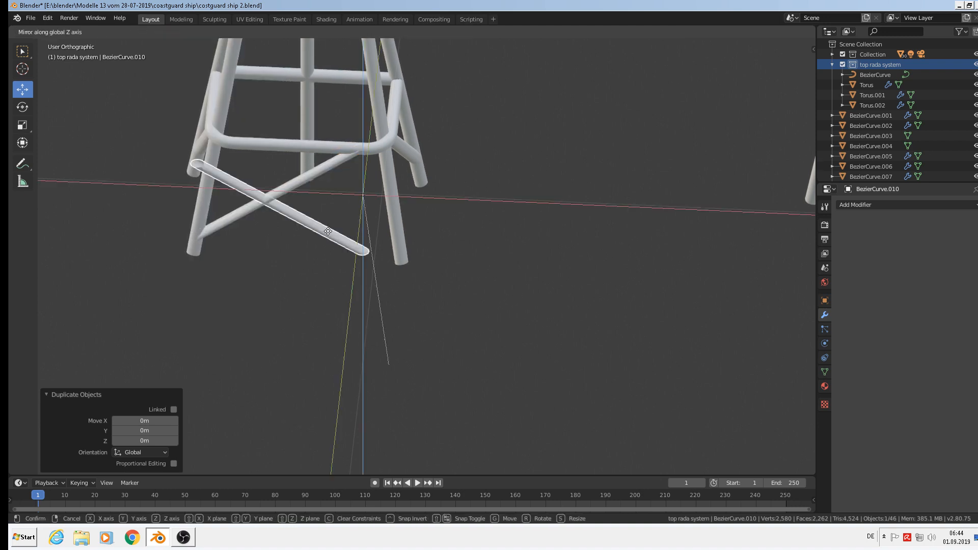
key(x)
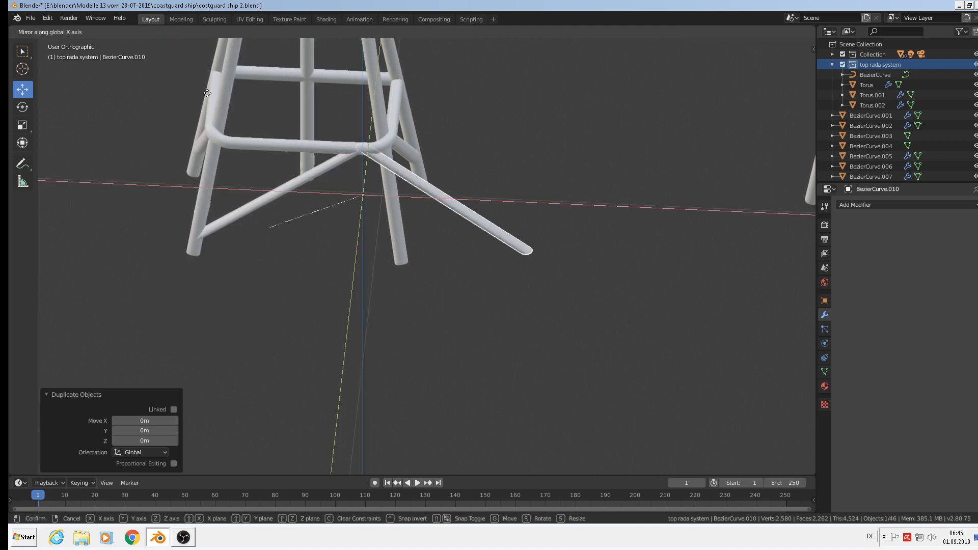
key(y)
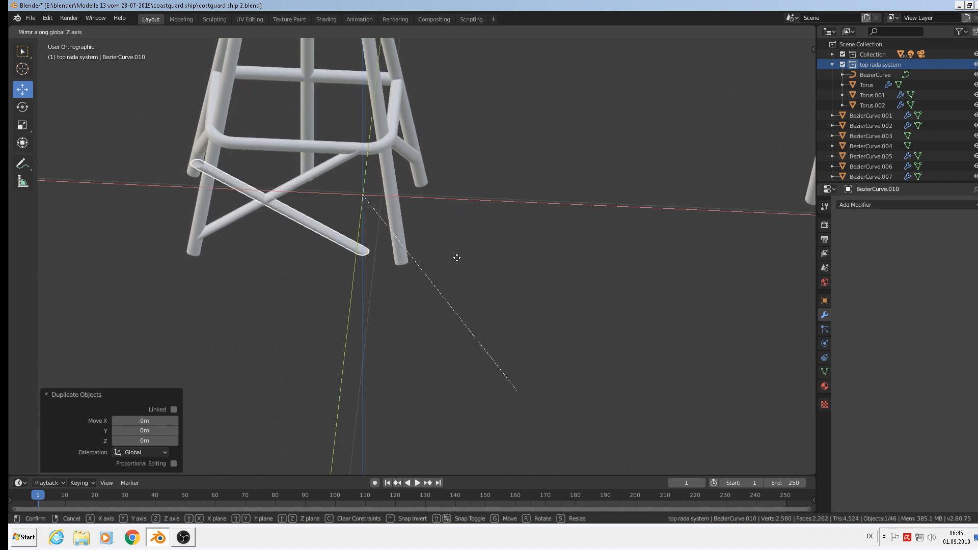
key(x)
click(568, 171)
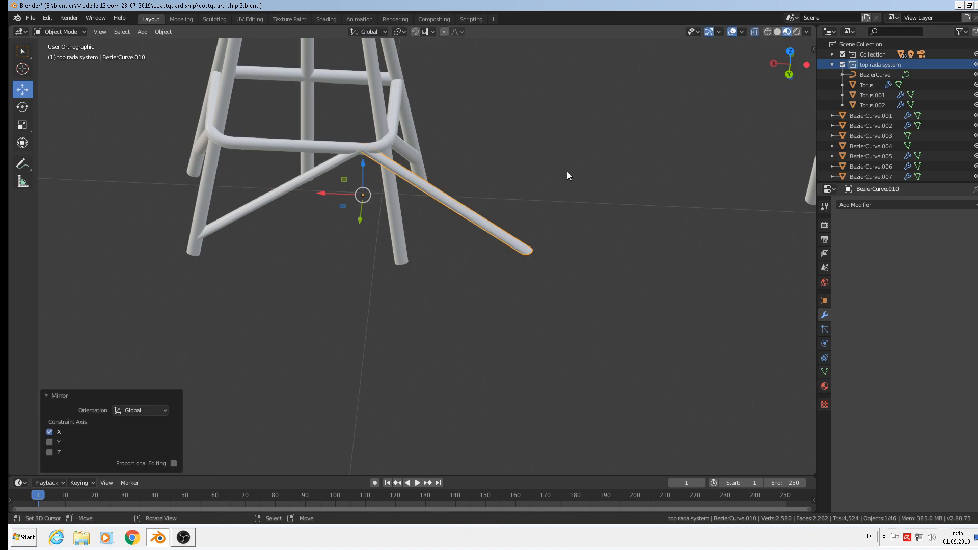
Move the mirrored diagonal about 0.251 m along X so it crosses the first one between the front legs
middle_drag(567, 171, 594, 186)
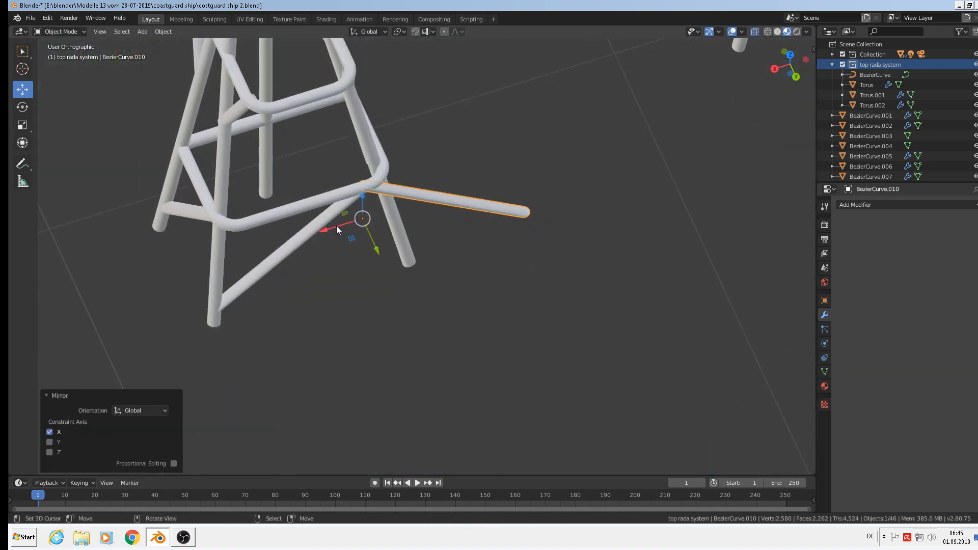
drag(337, 226, 185, 243)
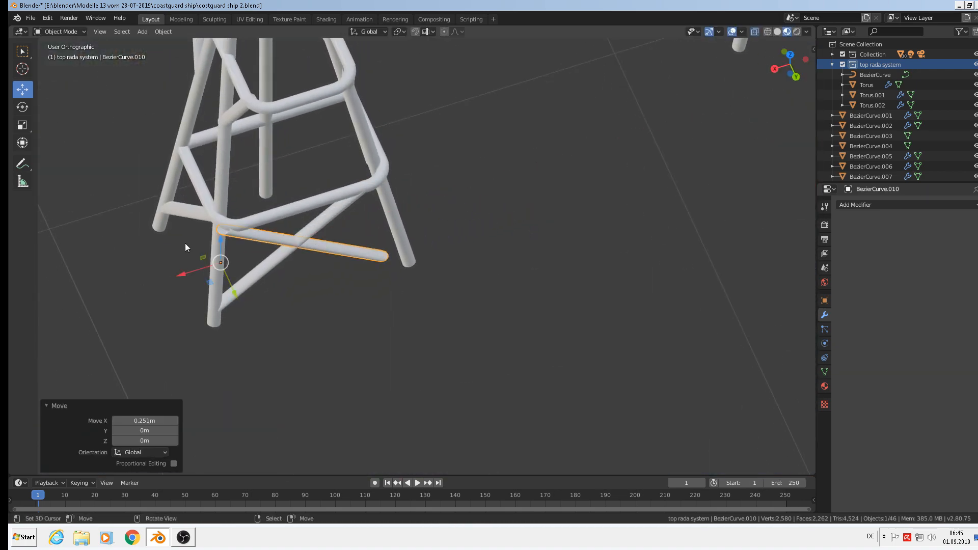
middle_drag(185, 243, 316, 230)
Delete both crossing diagonals between the front legs
scroll(264, 268, up, 6)
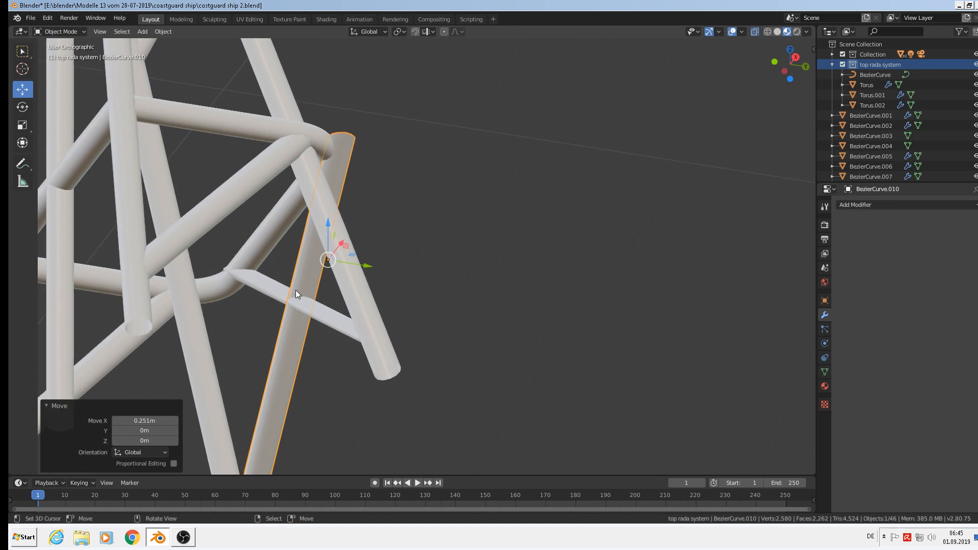
scroll(273, 291, up, 4)
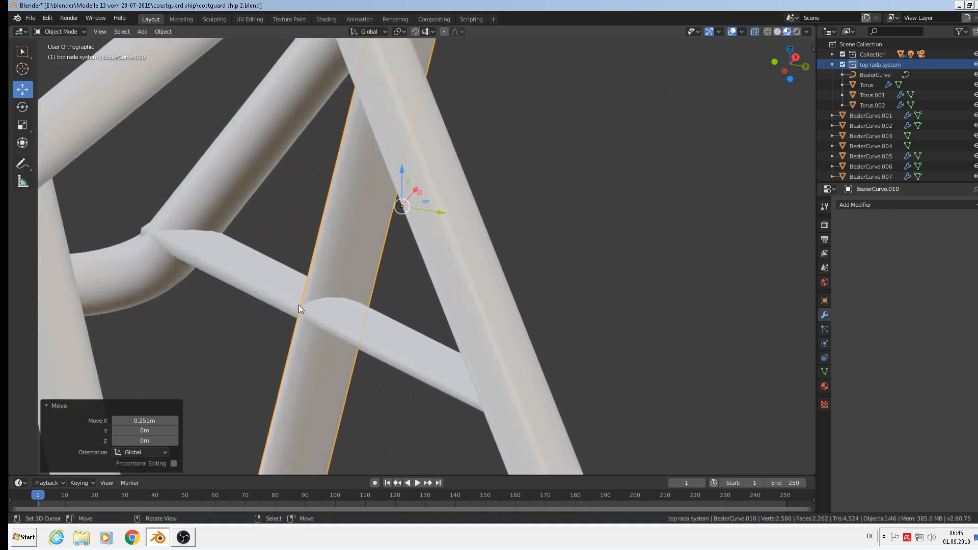
key(x)
click(316, 304)
click(299, 290)
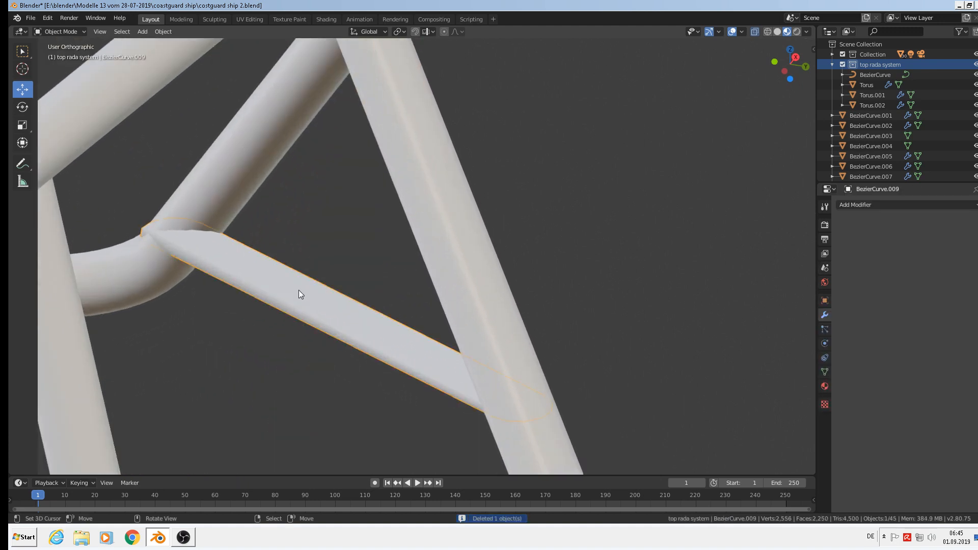
key(x)
click(299, 289)
Duplicate the lower ring's straight rear crossbar and move the copy about 0.197 m along Y to the ring's front
scroll(295, 294, down, 3)
shift+middle_drag(250, 307, 305, 296)
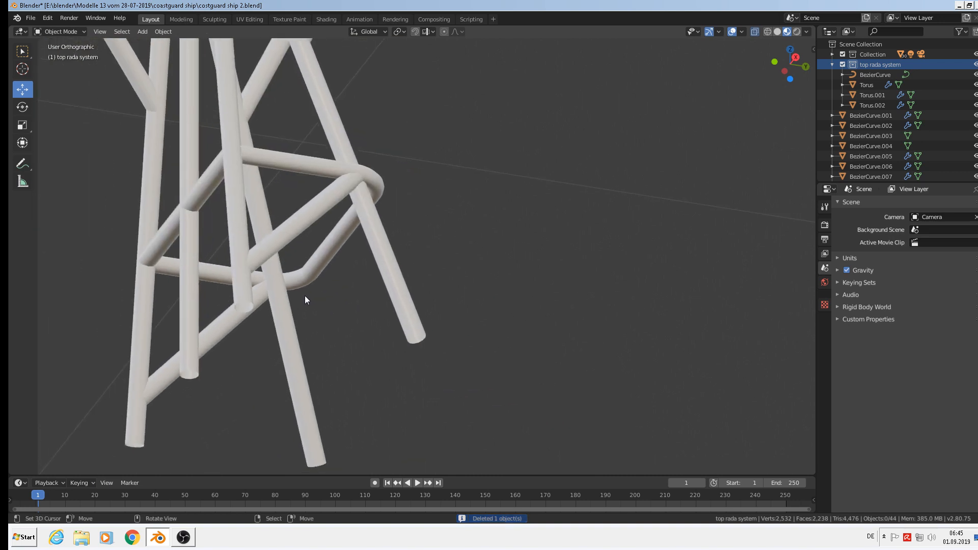
right_click(209, 186)
middle_drag(210, 185, 199, 277)
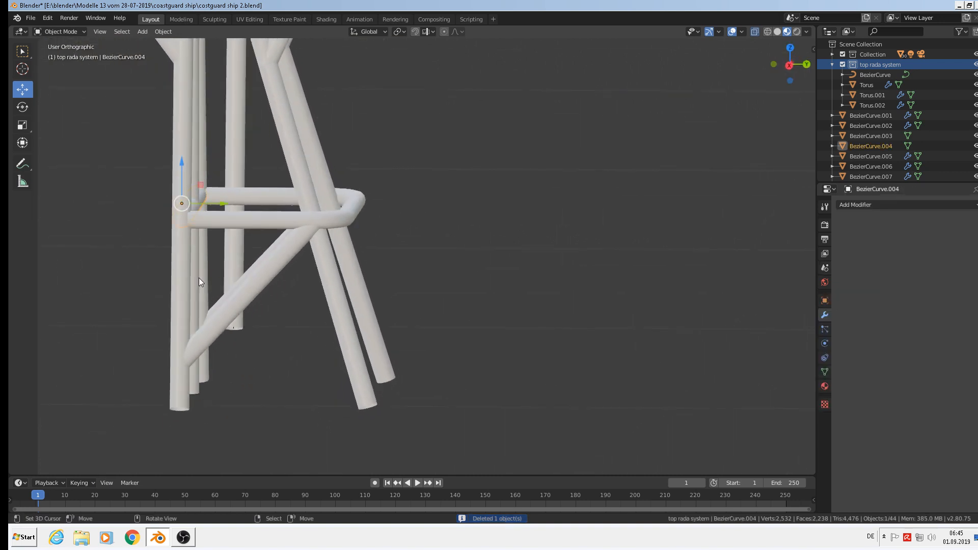
key(shift+d)
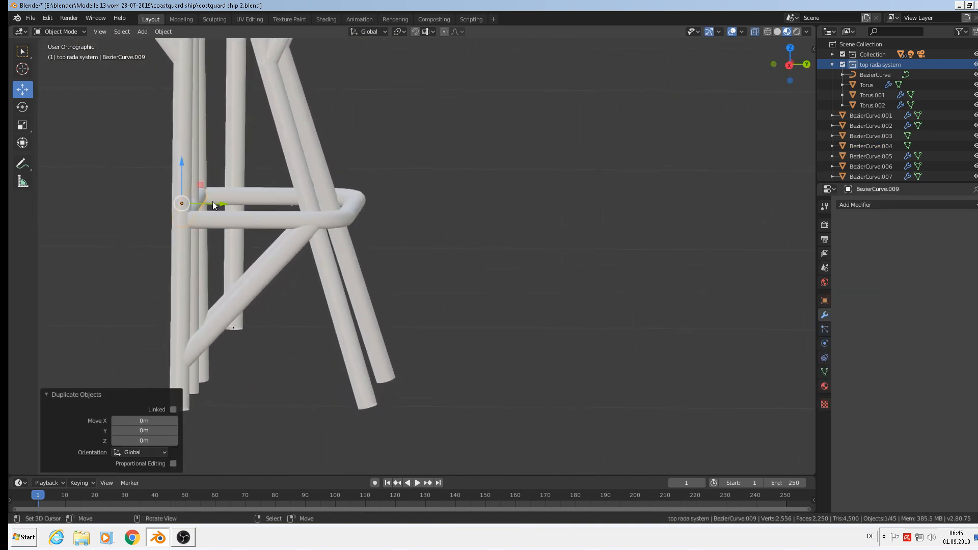
key(y)
click(410, 236)
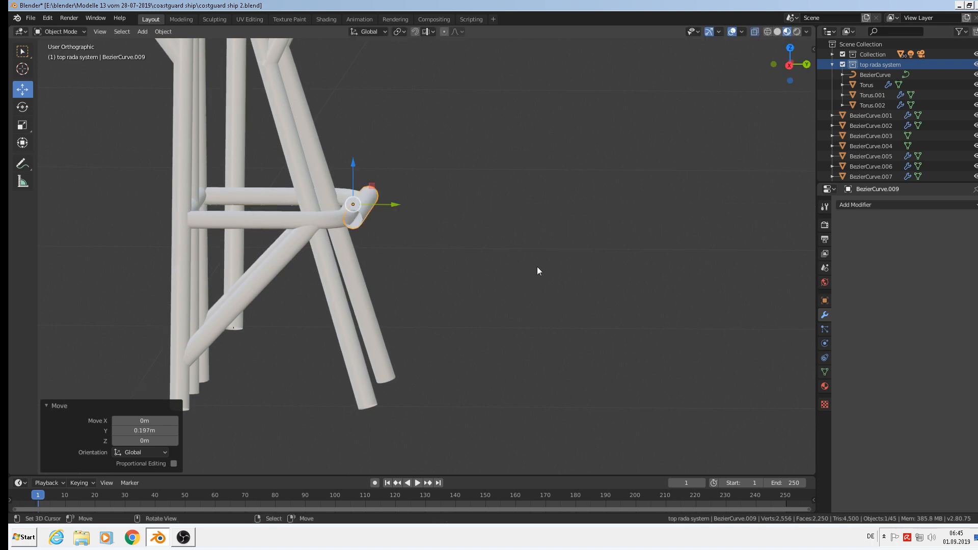
Rotate the copied bar 90° around the global Y axis and shift it about -0.00995 m along Y
text(ry90)
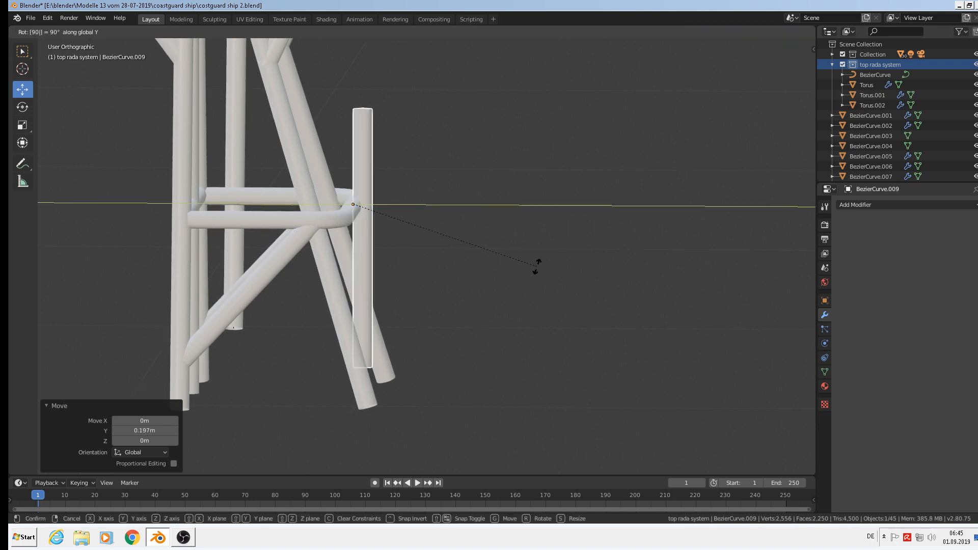
key(Return)
key(g)
key(y)
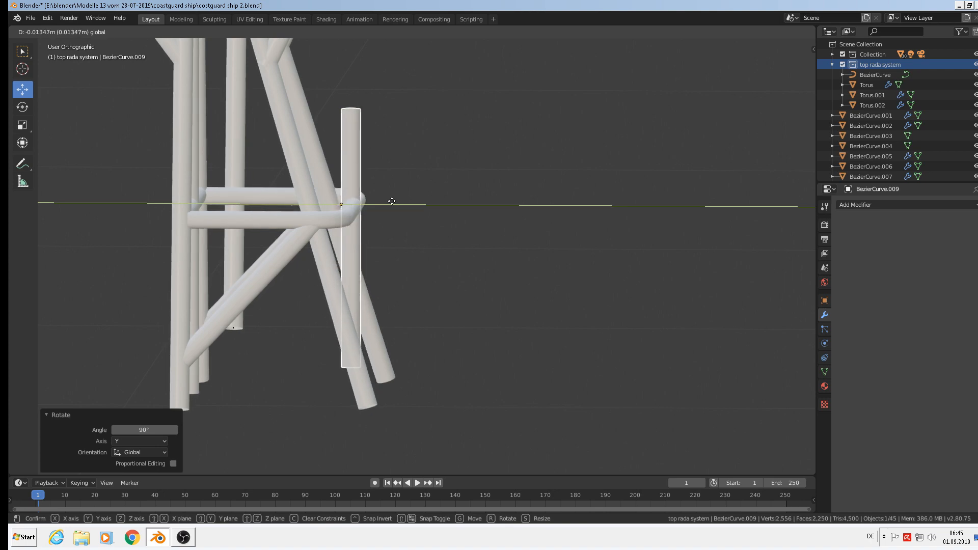
click(394, 201)
Lower the upright bar about 0.111 m along Z beneath the front of the ring and move it about -0.0728 m along X
key(g)
key(z)
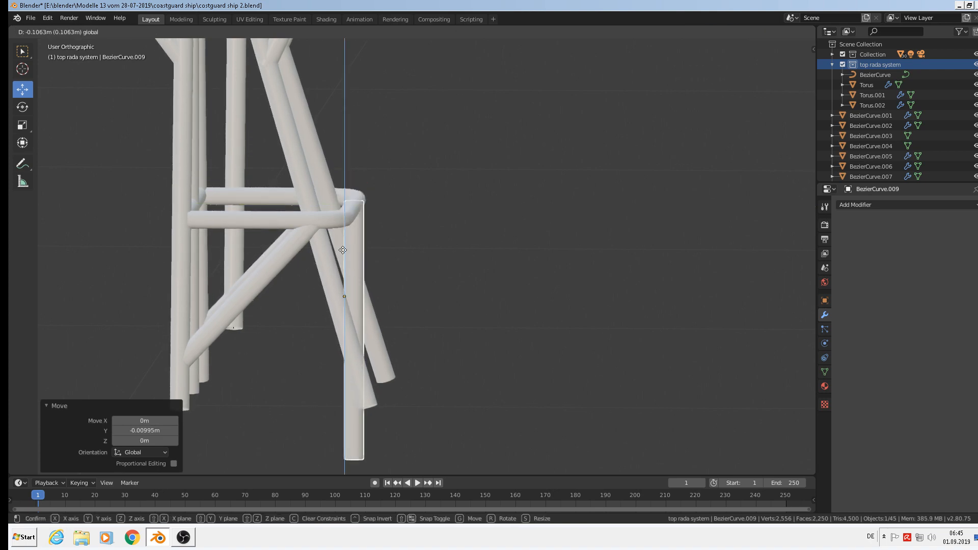
click(343, 251)
middle_drag(378, 257, 310, 313)
key(g)
key(x)
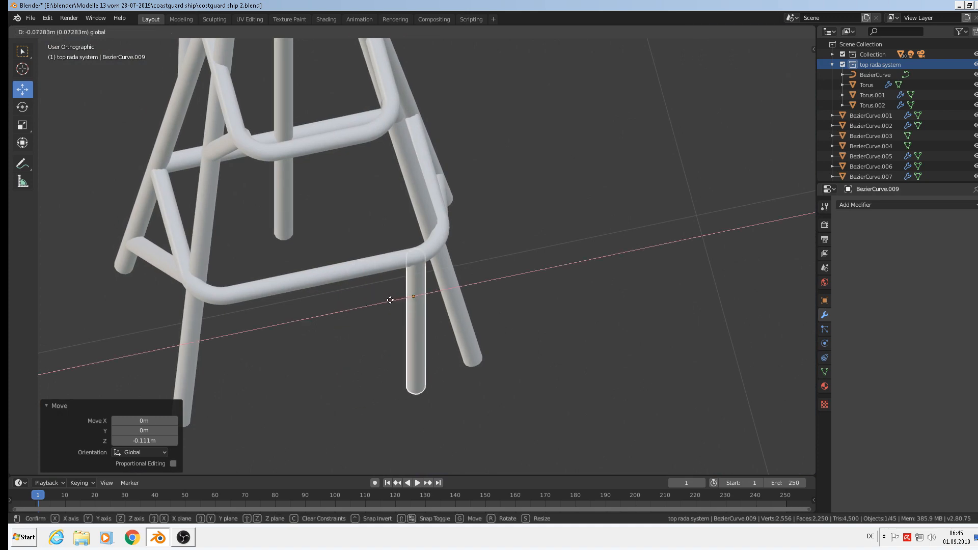
click(390, 300)
middle_drag(391, 300, 375, 267)
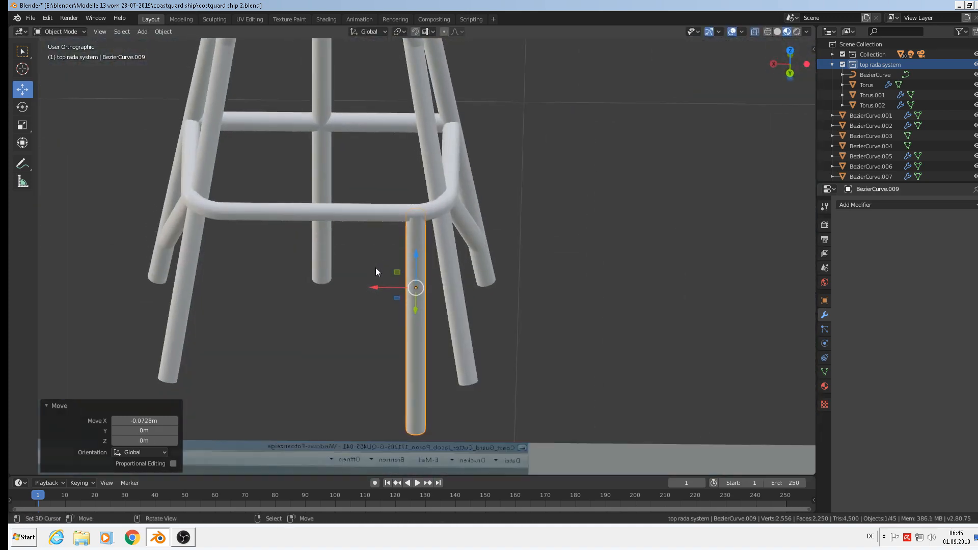
Tilt the bar about -48° around the global Y axis and move its upper end up against the front ring tube
shift+middle_drag(394, 321, 495, 242)
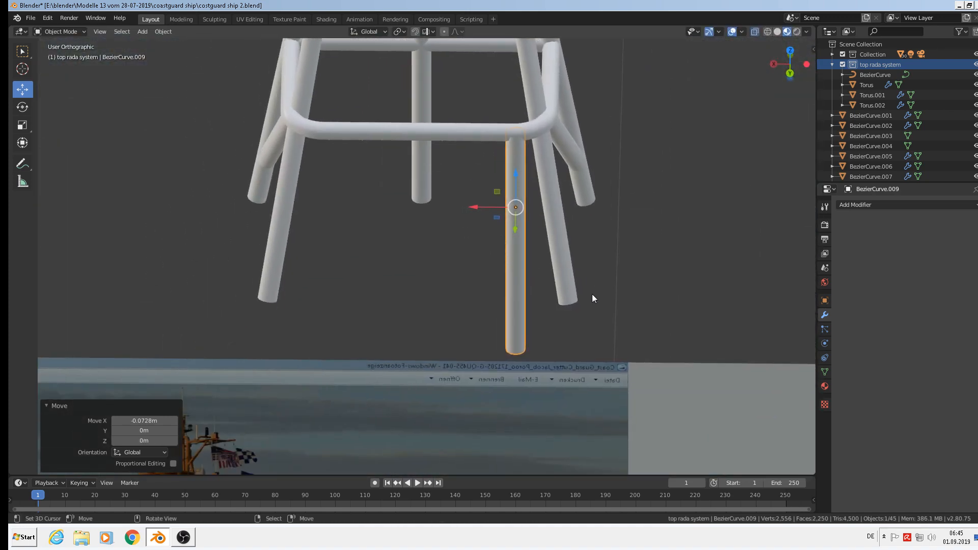
middle_drag(592, 292, 595, 292)
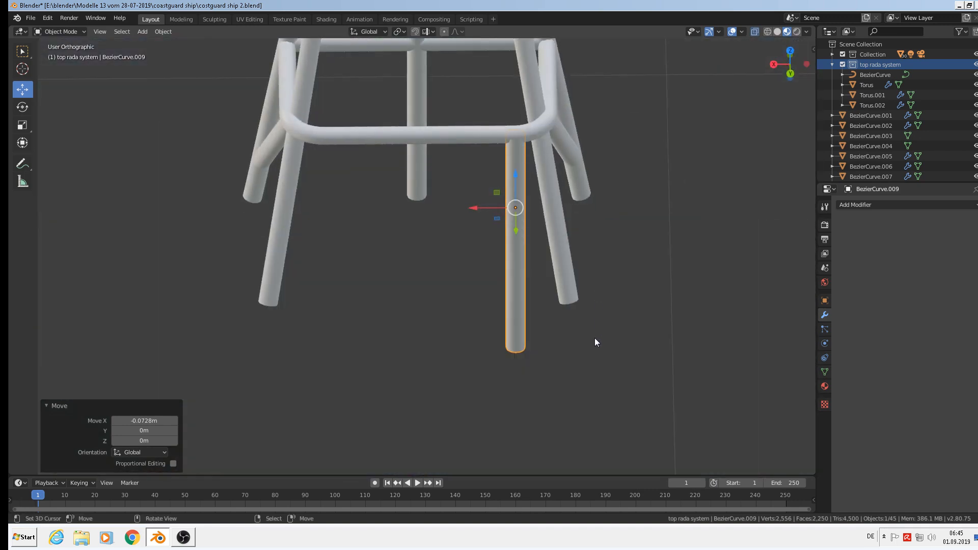
key(r)
key(y)
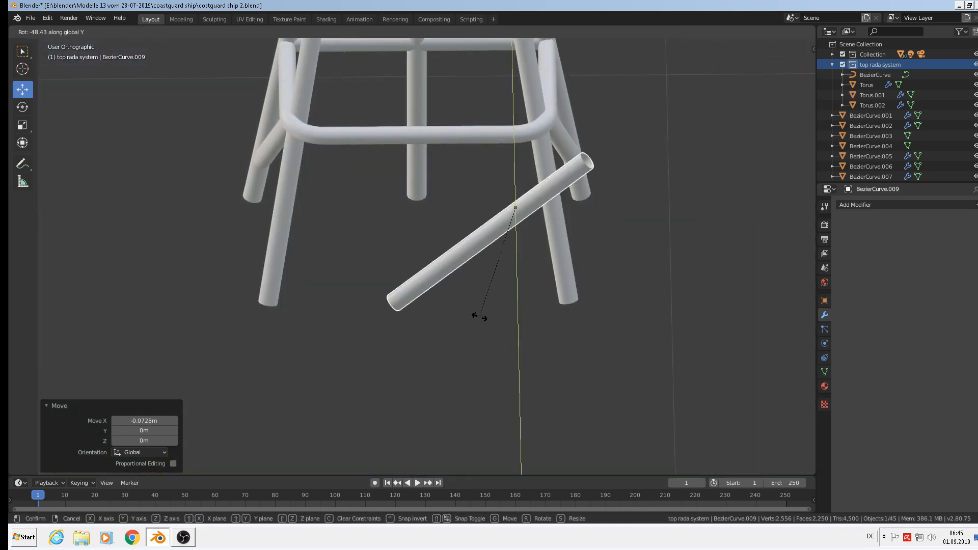
click(476, 317)
drag(497, 214, 419, 144)
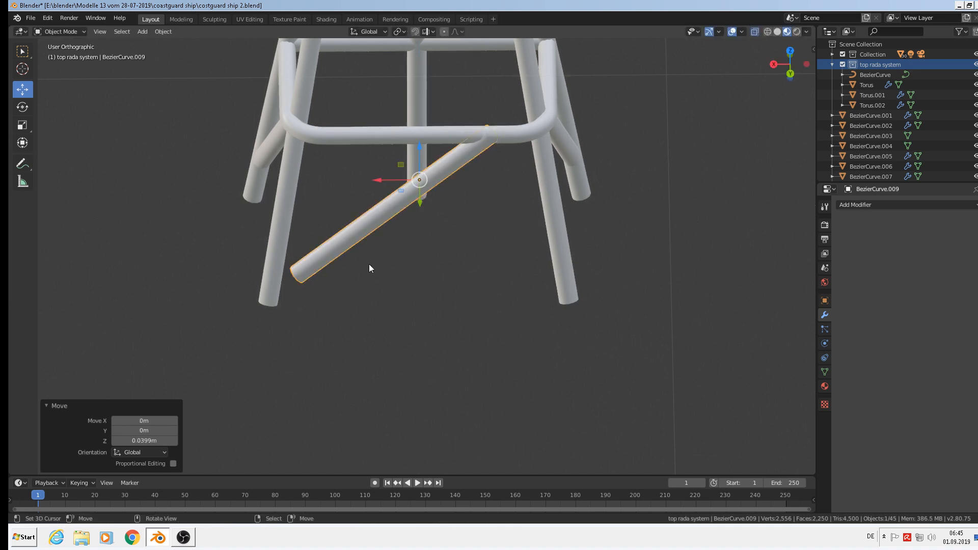
Move the lower end loop of the front diagonal about 0.0445 m in X and 0.0158 m in Z onto the front leg
key(Tab)
alt+right_click(291, 277)
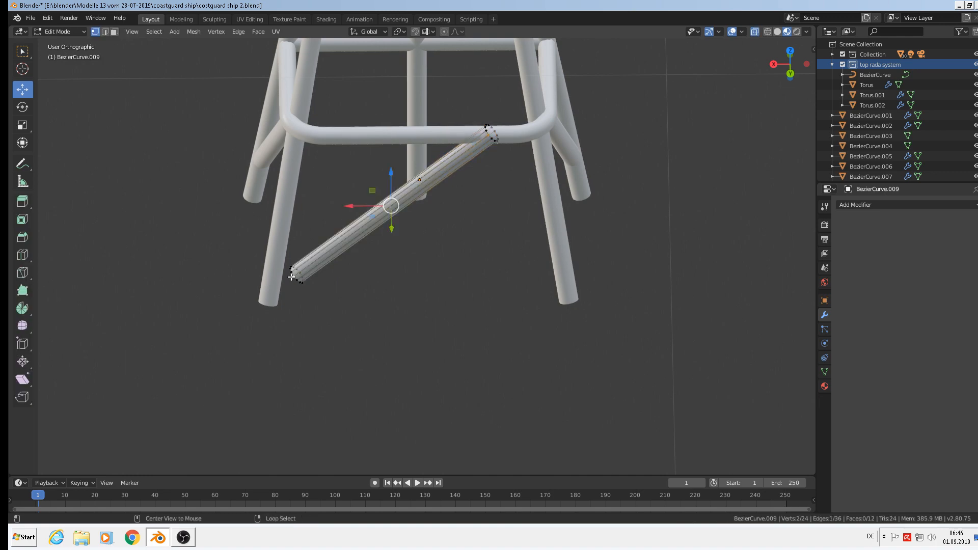
alt+right_click(294, 279)
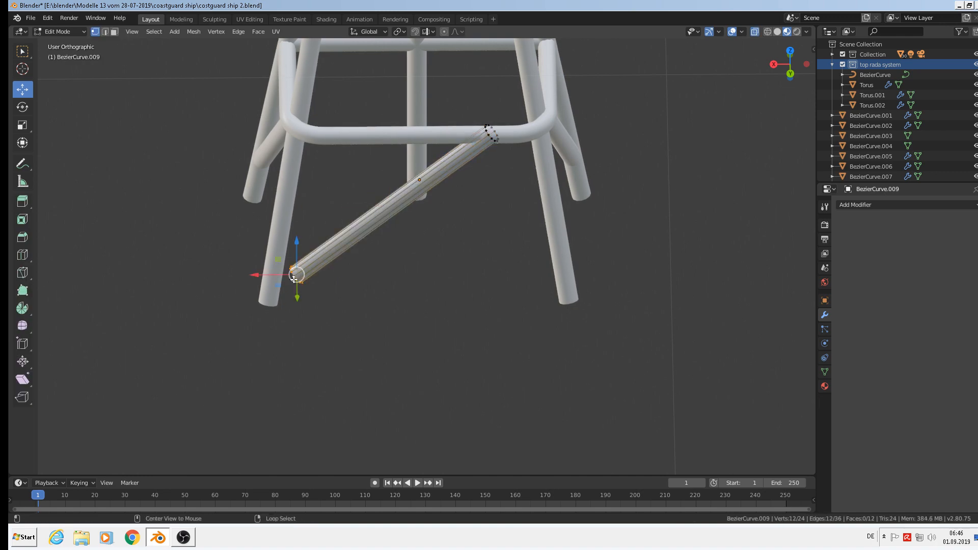
key(KP_1)
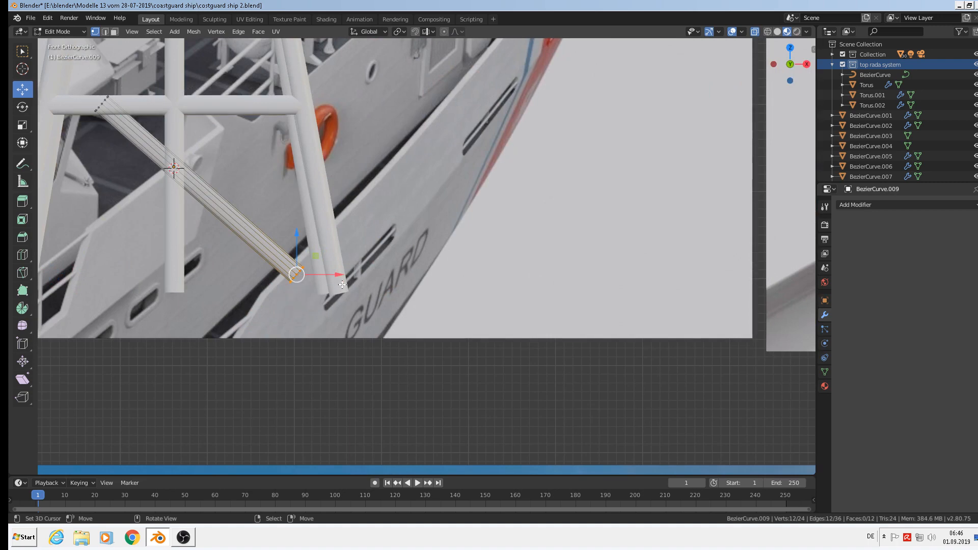
drag(342, 285, 380, 271)
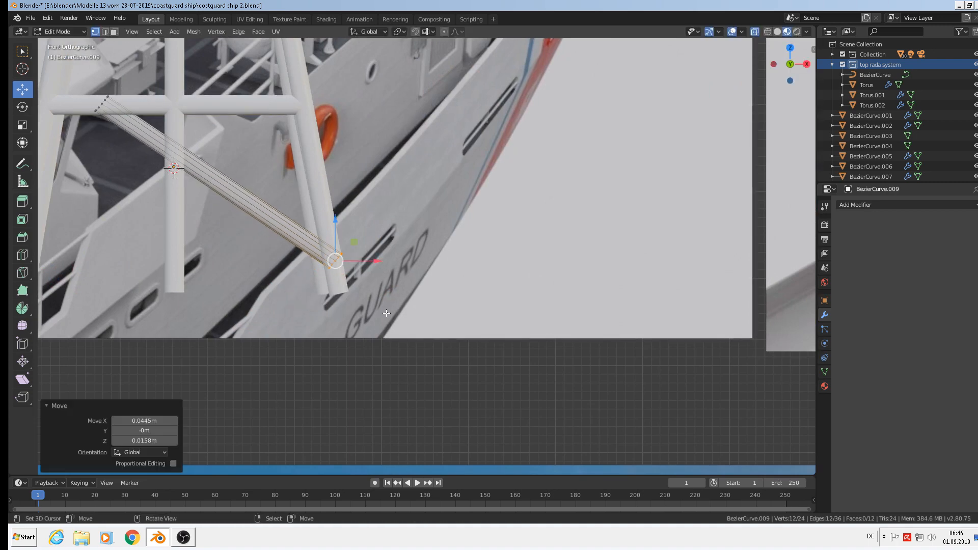
Shift the diagonal's lower end loop about 0.0133 m along Y, and pull it back about -0.0157 m in X and 0.0063 m in Z
middle_drag(387, 313, 236, 362)
key(g)
key(y)
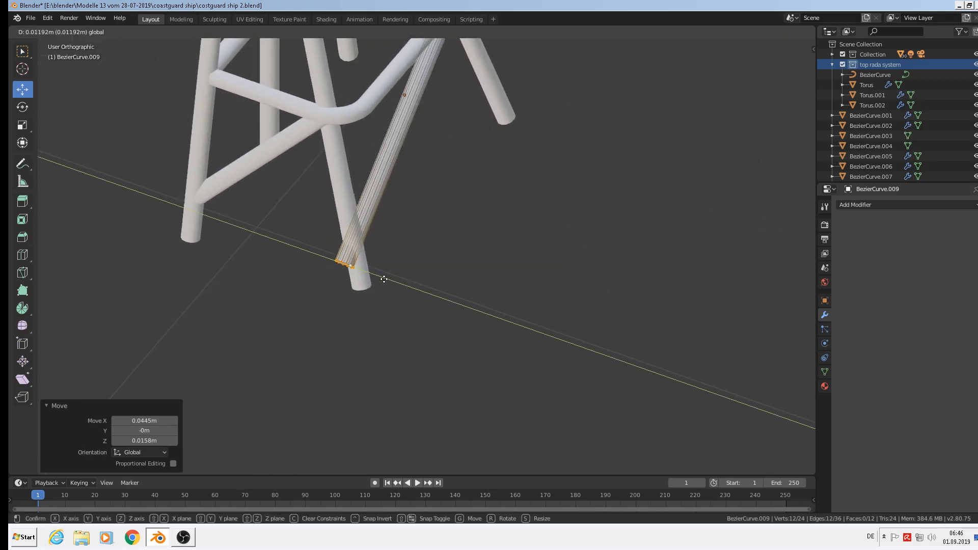
click(382, 278)
middle_drag(383, 278, 282, 248)
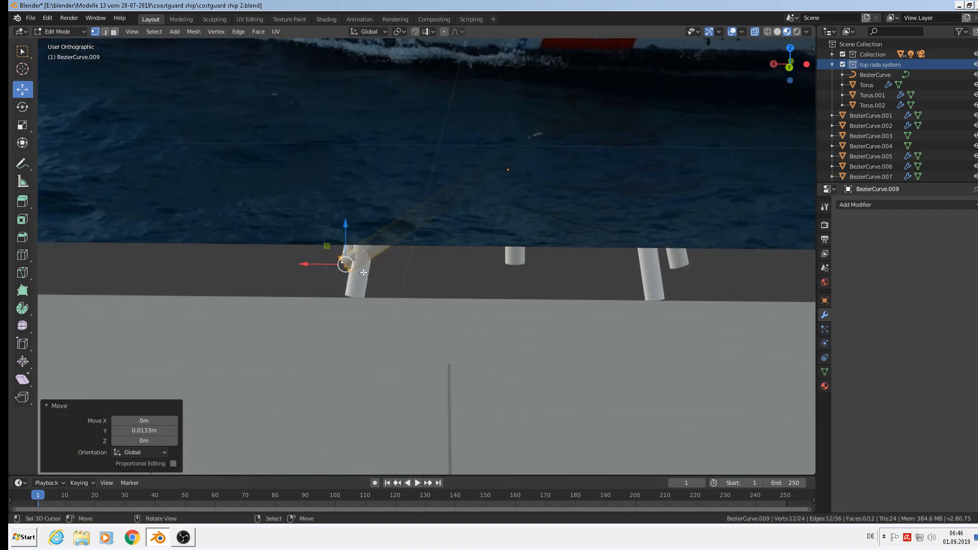
drag(346, 264, 380, 265)
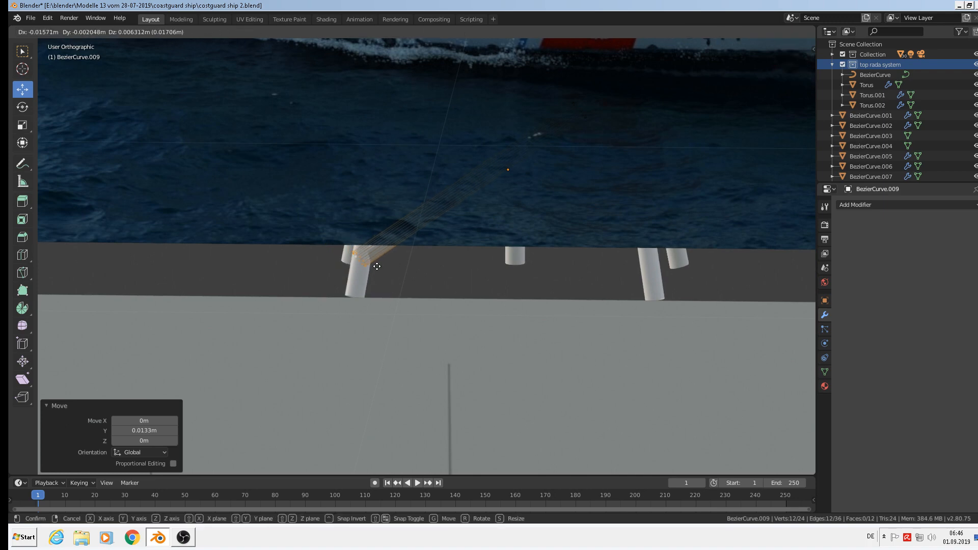
click(377, 267)
Nudge the diagonal's lower end slightly farther along Y into the leg and finish editing the mesh with nothing selected
middle_drag(366, 289, 485, 284)
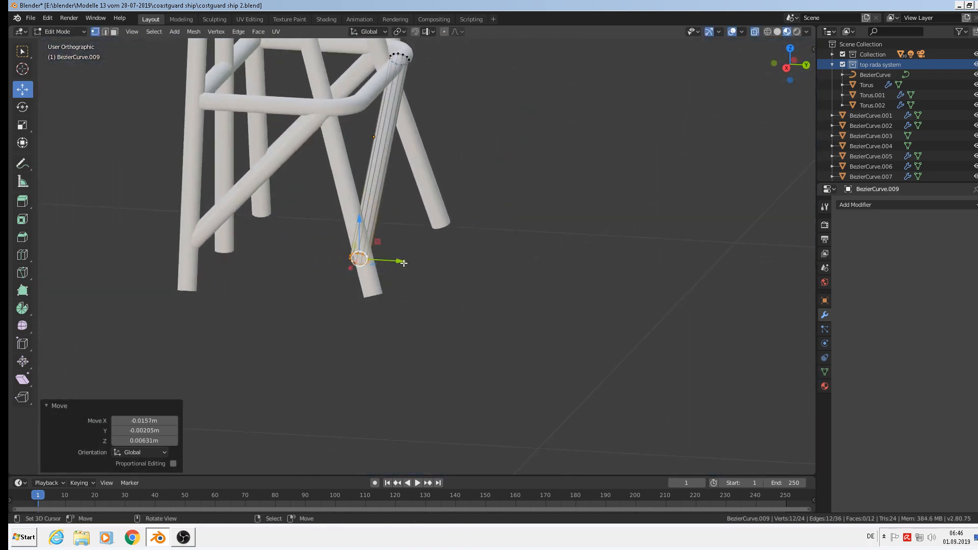
drag(404, 263, 406, 263)
key(Tab)
key(Tab)
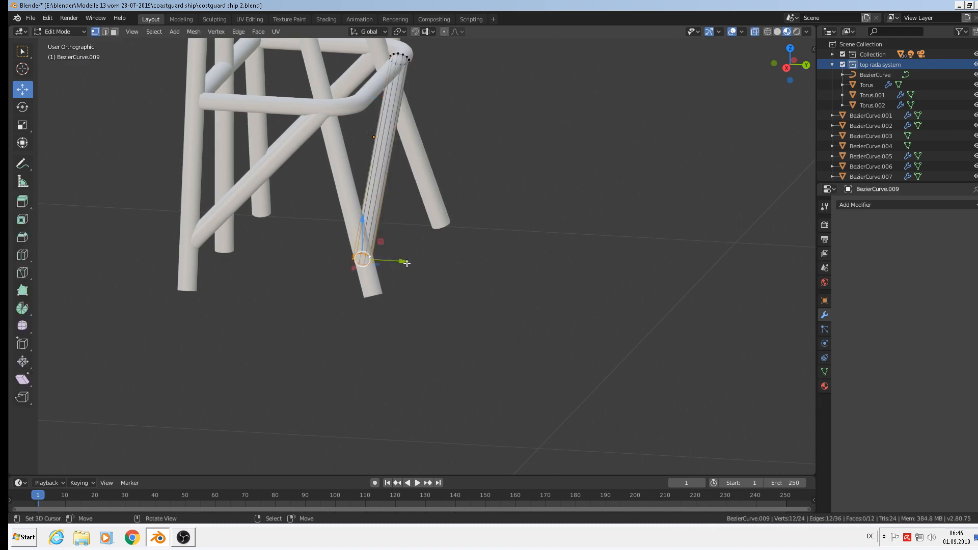
key(alt+a)
key(Tab)
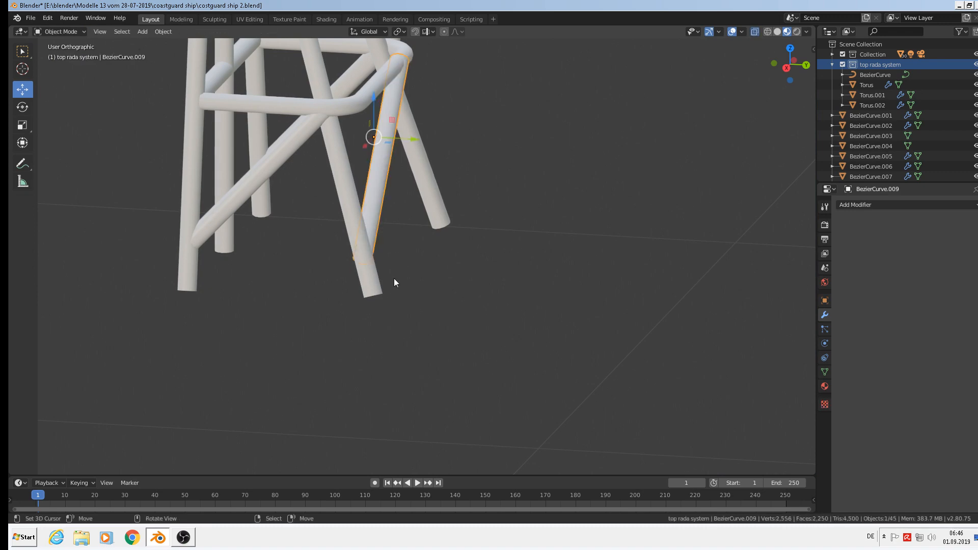
Shift the diagonal's upper end loop about -0.00147 m along Y and lower it slightly along Z so it sits inside the ring tube
middle_drag(394, 278, 386, 202)
scroll(387, 203, up, 5)
shift+middle_drag(467, 61, 453, 152)
scroll(484, 155, up, 1)
key(Tab)
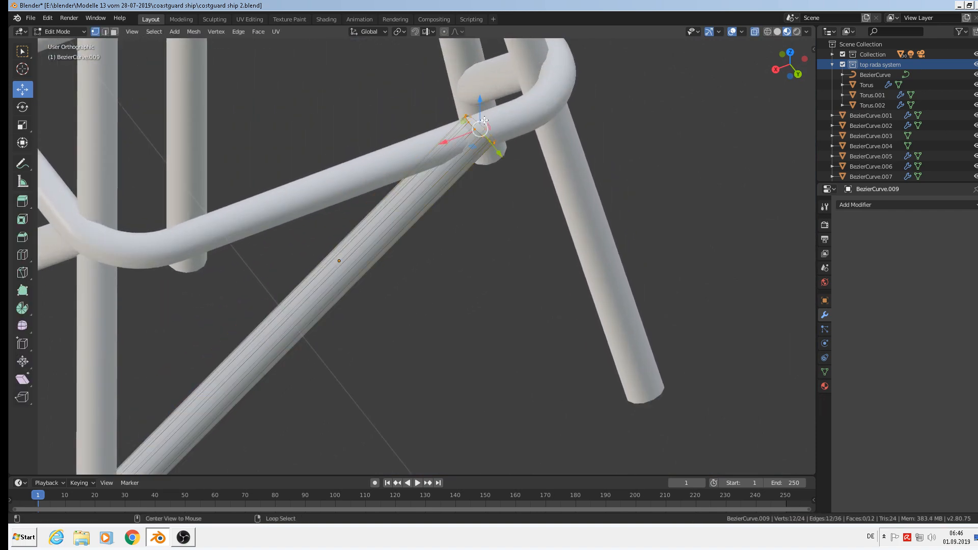
middle_drag(484, 120, 514, 137)
key(g)
key(y)
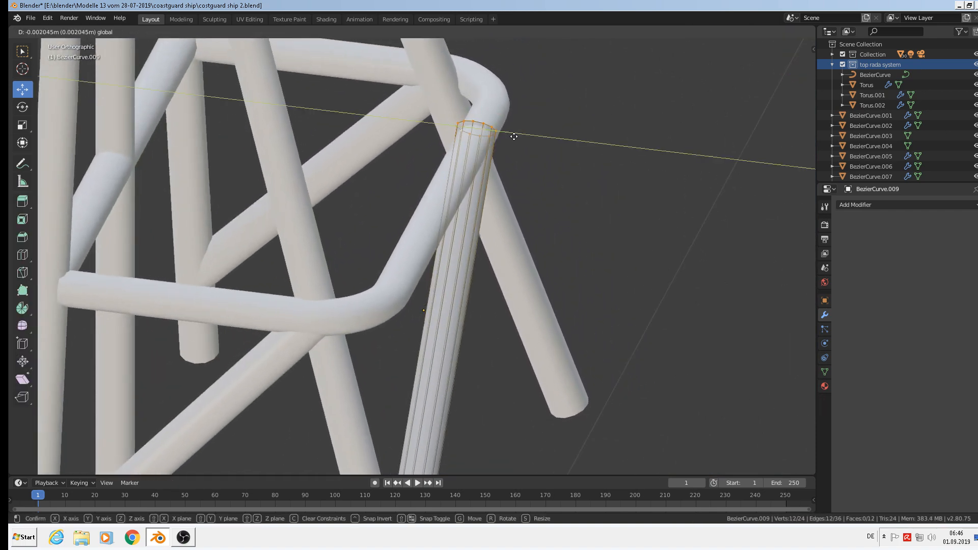
click(514, 136)
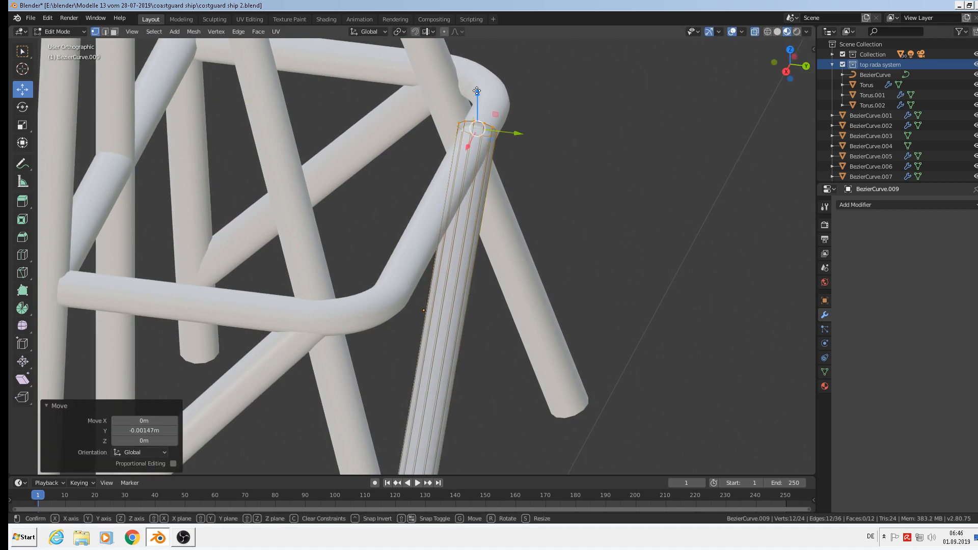
drag(476, 91, 477, 98)
middle_drag(500, 207, 466, 223)
key(Tab)
Apply the rotation and scale of the reshaped diagonal between the front legs
scroll(438, 196, down, 3)
key(a)
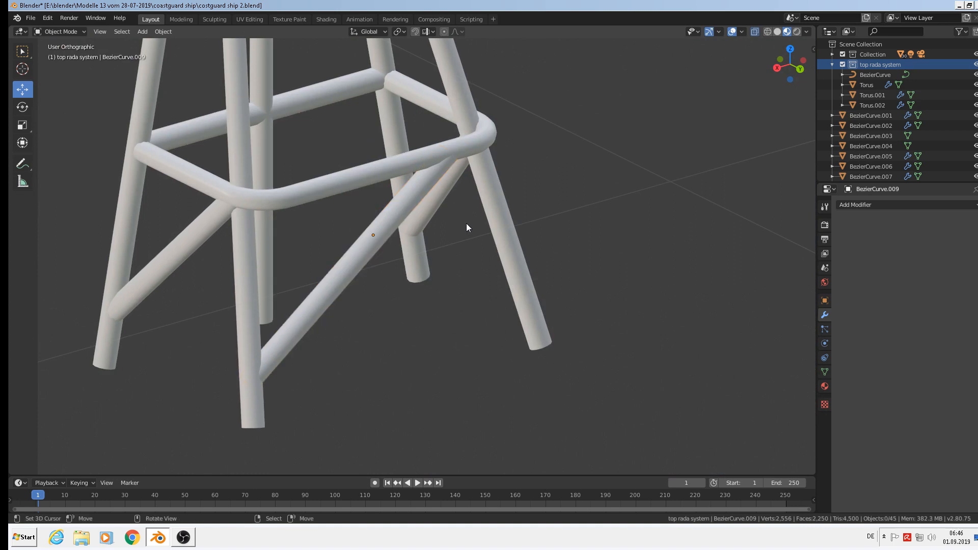
click(381, 236)
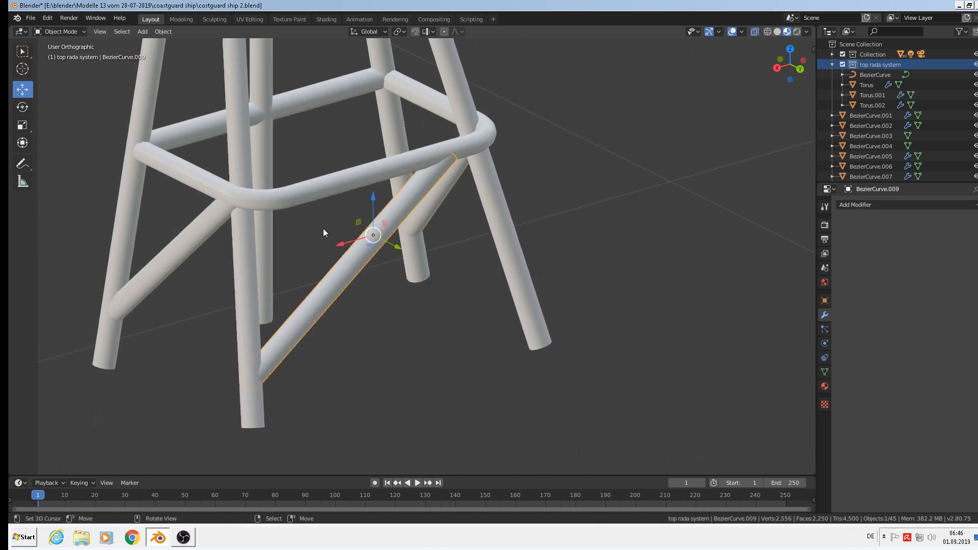
click(164, 31)
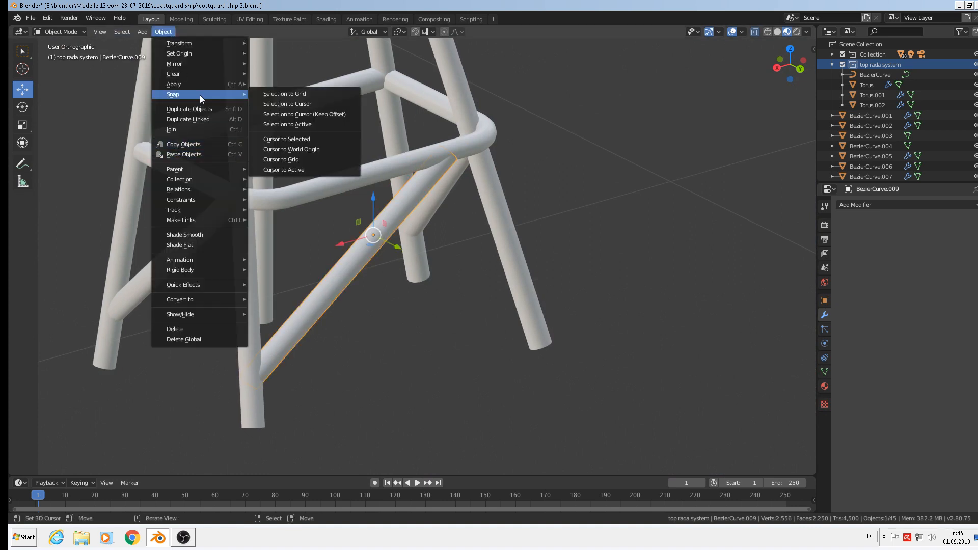
mouse_move(192, 85)
click(273, 127)
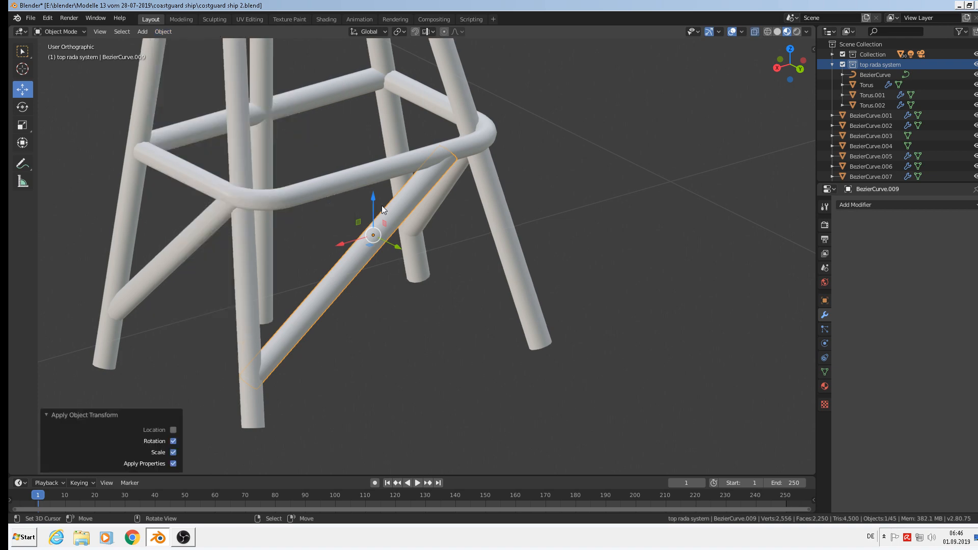
Duplicate the front diagonal in place and rotate the copy about 117° around the global Y axis so the two bars cross
middle_drag(448, 285, 397, 298)
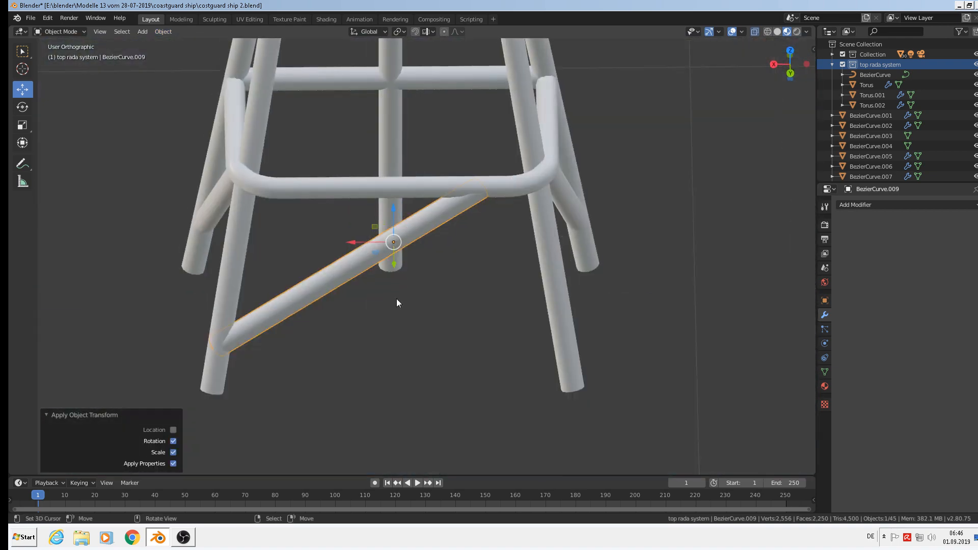
key(shift+d)
key(Escape)
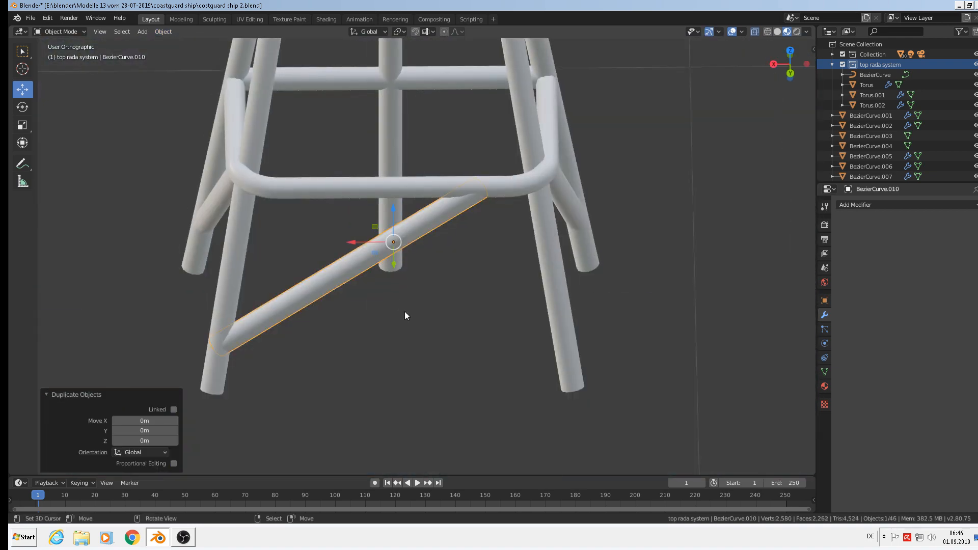
key(r)
key(y)
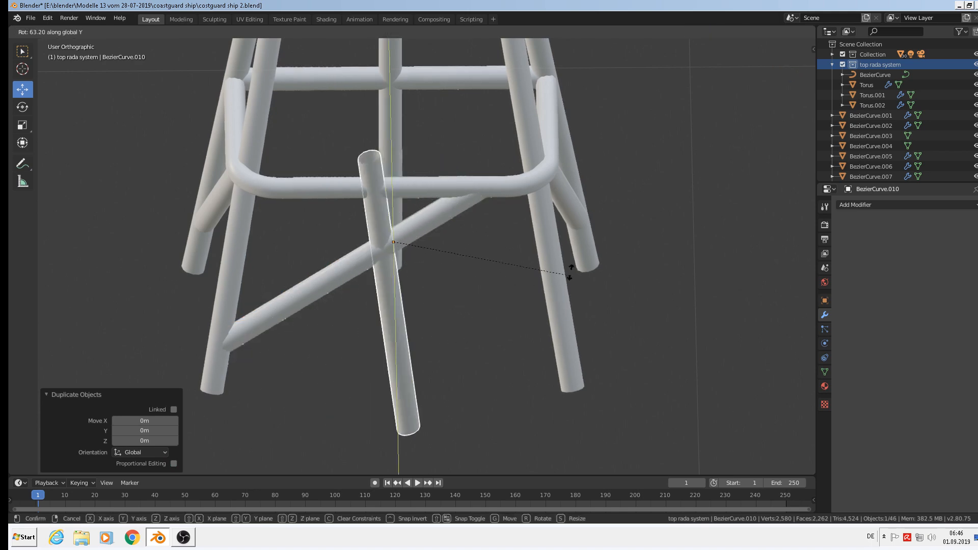
click(490, 152)
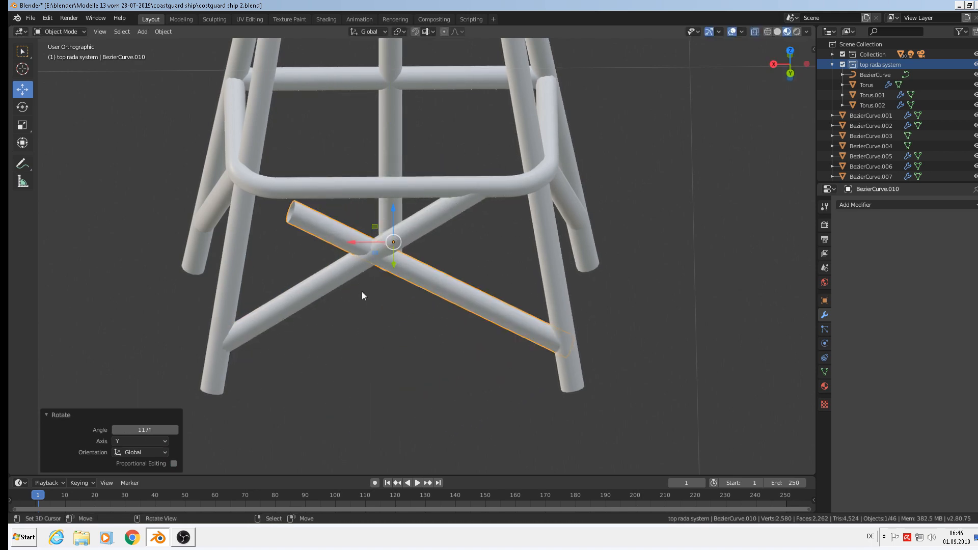
Raise the crossing copy slightly along Z toward the ring and move it about -0.00681 m along Y
middle_drag(361, 291, 386, 227)
drag(387, 212, 387, 184)
middle_drag(396, 202, 456, 220)
drag(452, 229, 445, 230)
middle_drag(509, 333, 516, 321)
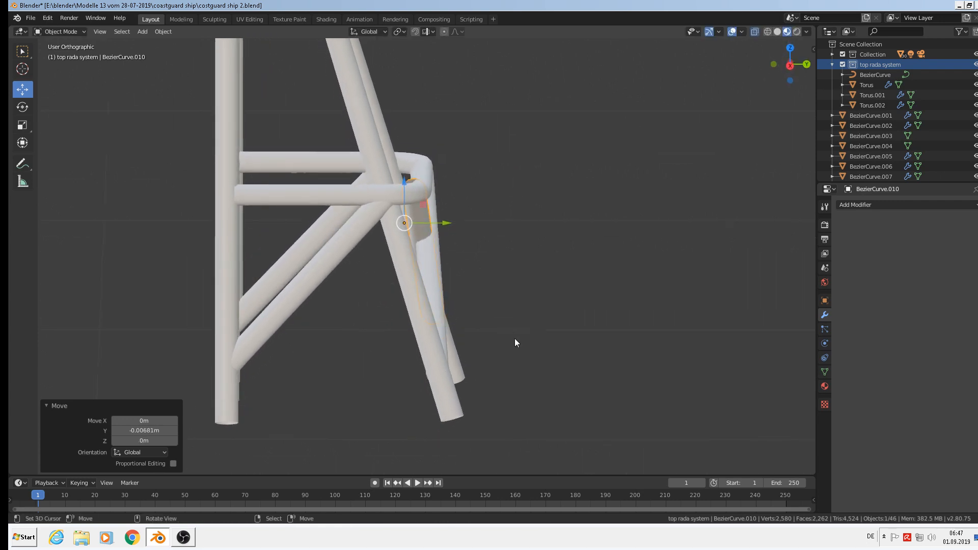
Tilt the crossing front diagonal in the side view, shift it about 0.00677 m along Y and rotate it about -4.44° around the view axis
key(r)
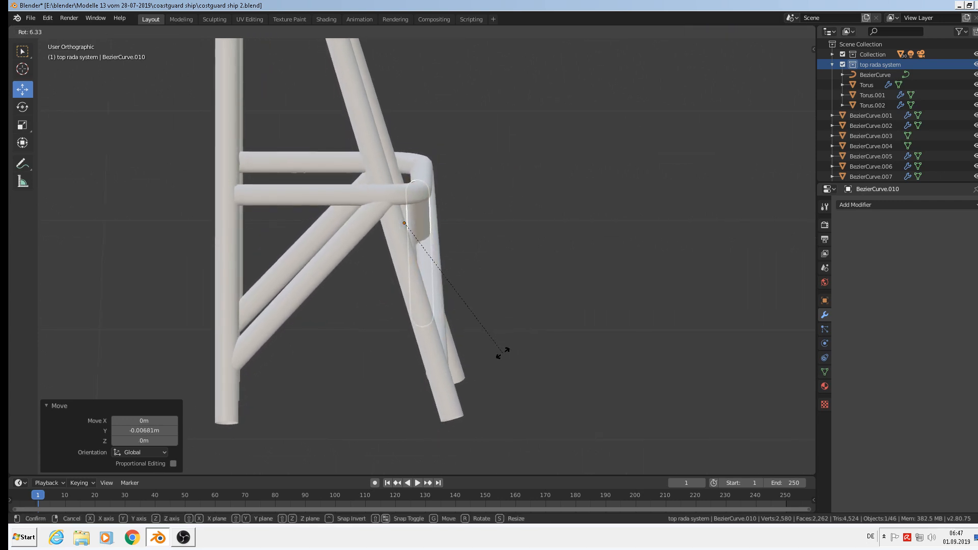
click(502, 353)
middle_drag(497, 351, 473, 358)
drag(432, 232, 433, 230)
middle_drag(433, 231, 457, 209)
key(r)
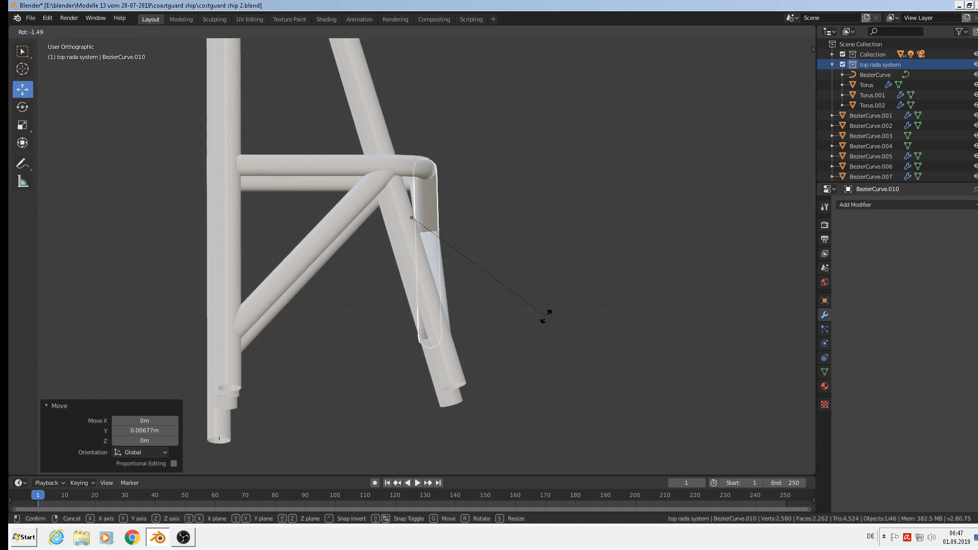
click(554, 311)
Move the crossing diagonal about -0.00644 m along Y and fine-tune its tilt with view-axis rotations of about 1.55° and -1.77°
middle_drag(552, 313, 537, 335)
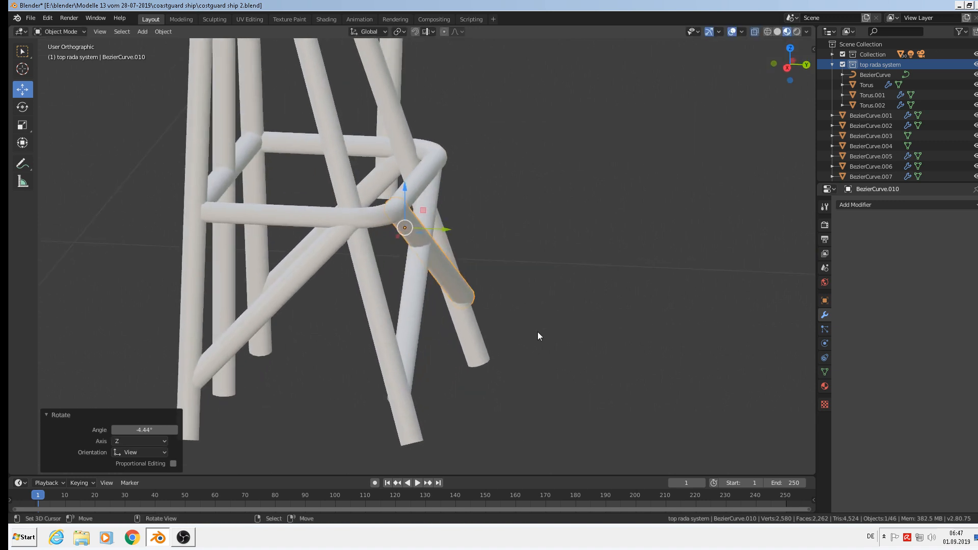
key(g)
key(y)
click(432, 225)
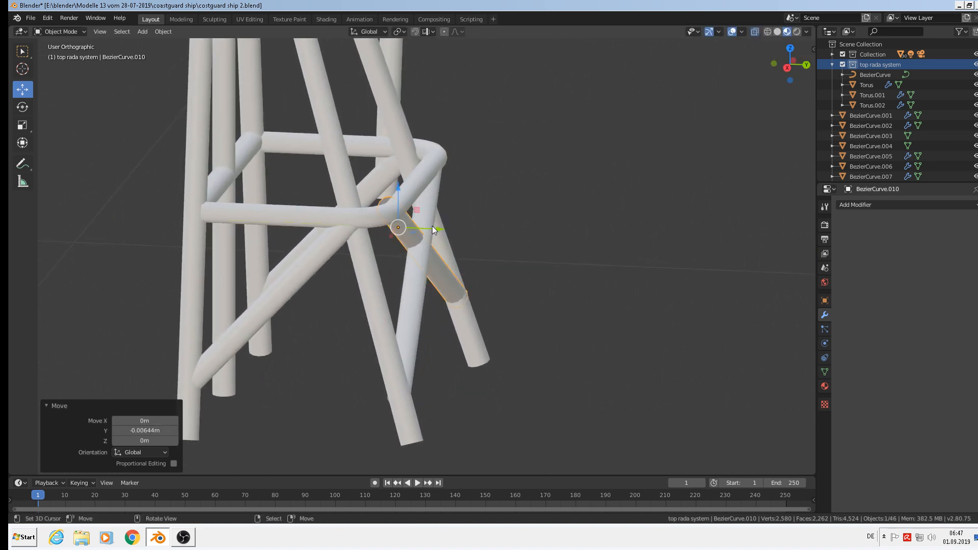
middle_drag(432, 225, 456, 218)
key(r)
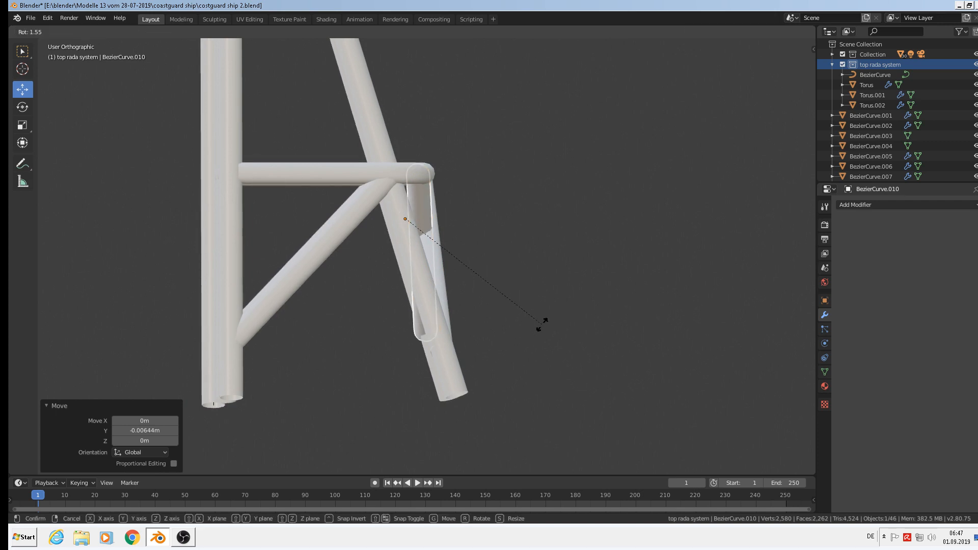
click(542, 325)
middle_drag(542, 325, 508, 328)
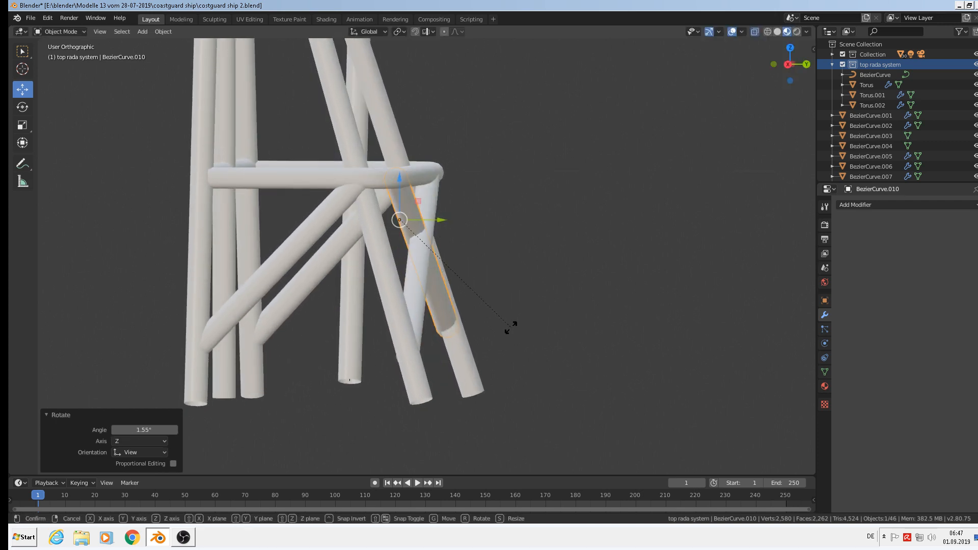
key(r)
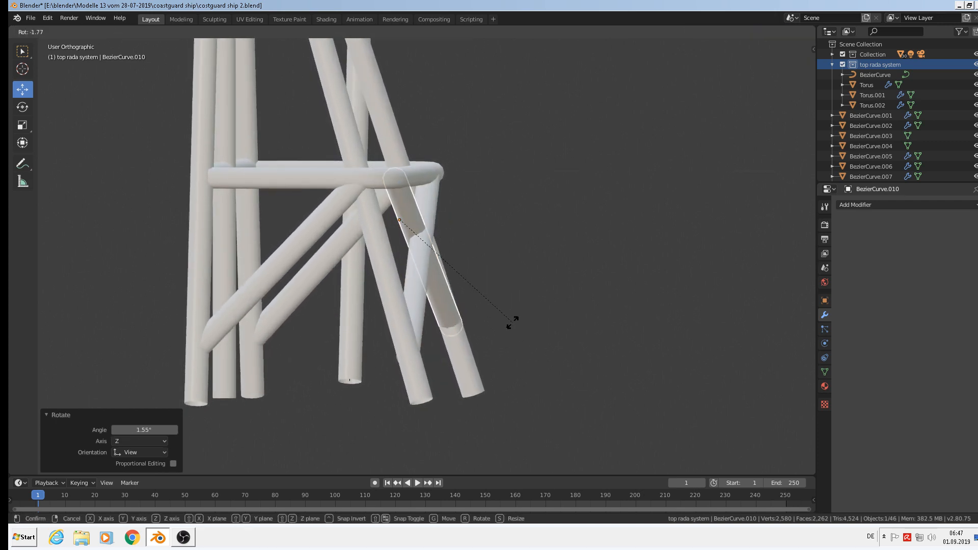
click(513, 323)
middle_drag(512, 322, 479, 342)
Deselect everything and examine the orange mast in the front-view reference photo for the bars between its legs
key(a)
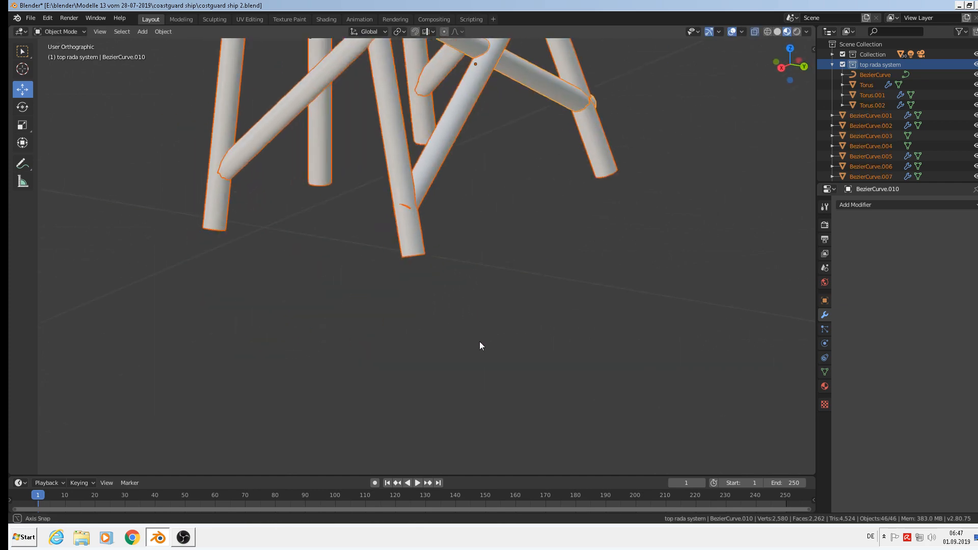
scroll(484, 316, down, 4)
middle_drag(487, 300, 534, 255)
key(alt+a)
scroll(534, 261, down, 5)
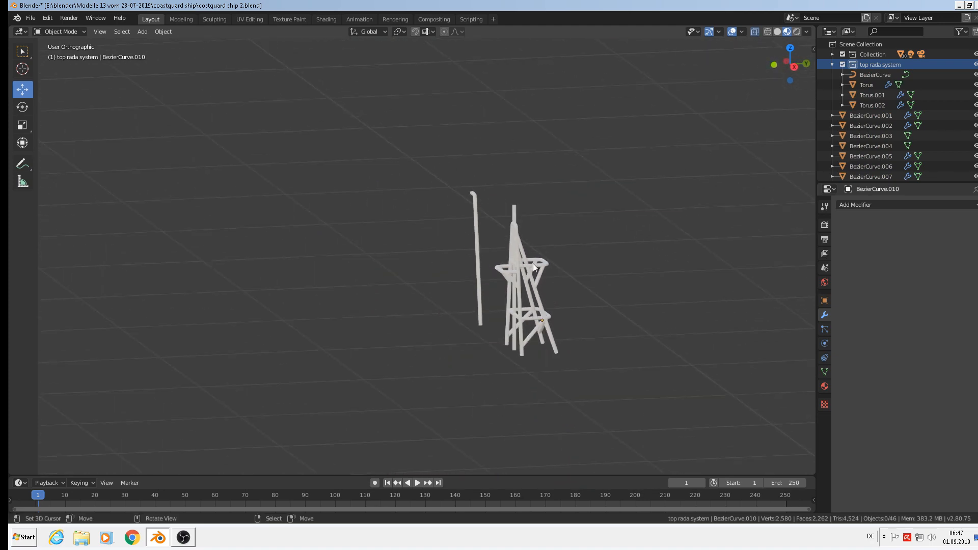
key(KP_1)
scroll(554, 266, down, 3)
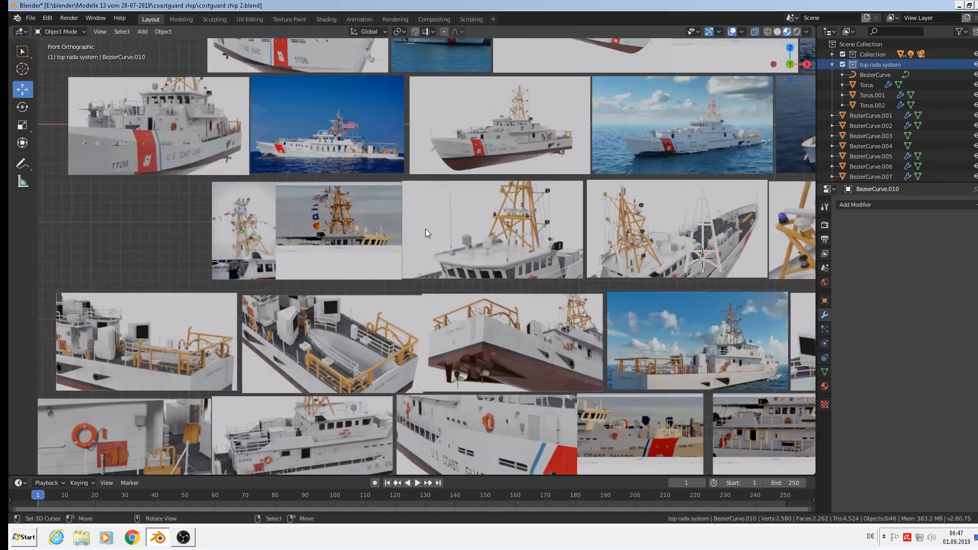
scroll(691, 233, up, 8)
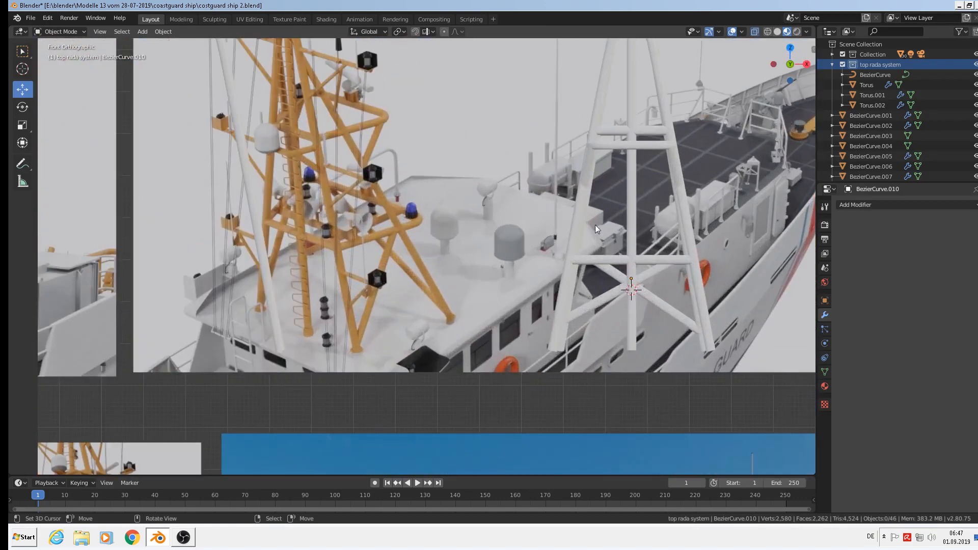
shift+middle_drag(528, 228, 429, 283)
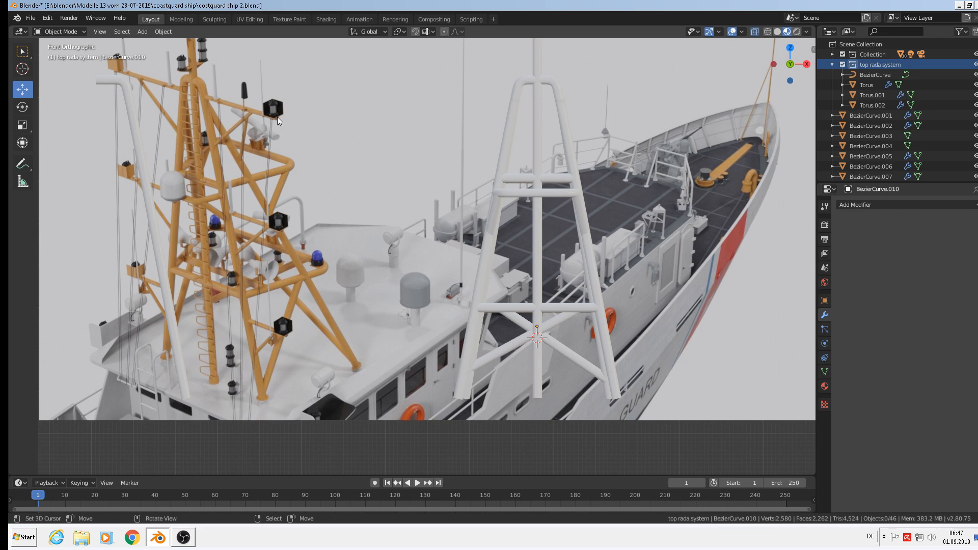
scroll(213, 280, up, 2)
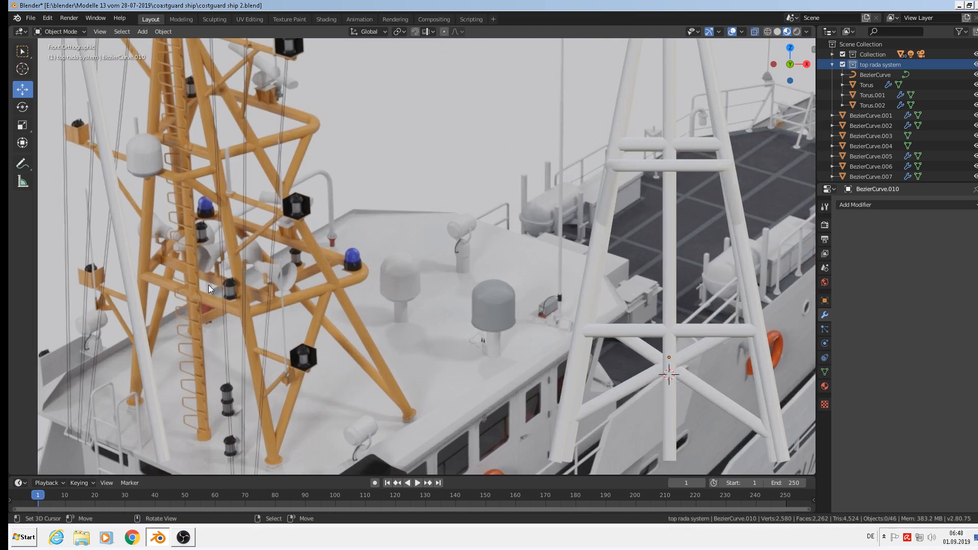
Duplicate the straight crossbar at the lower ring and move the copy about 0.0464 m along Y
middle_drag(736, 375, 613, 377)
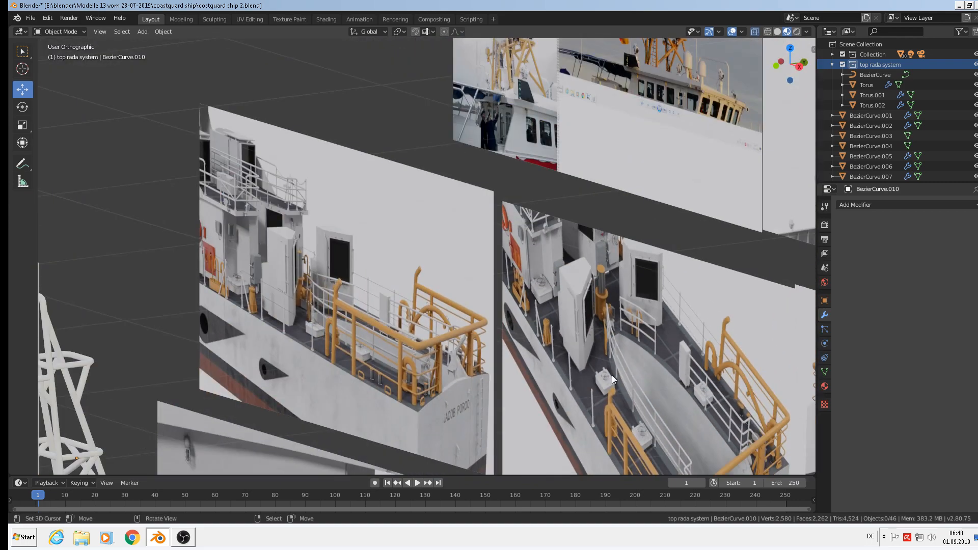
scroll(612, 375, down, 3)
scroll(336, 433, up, 6)
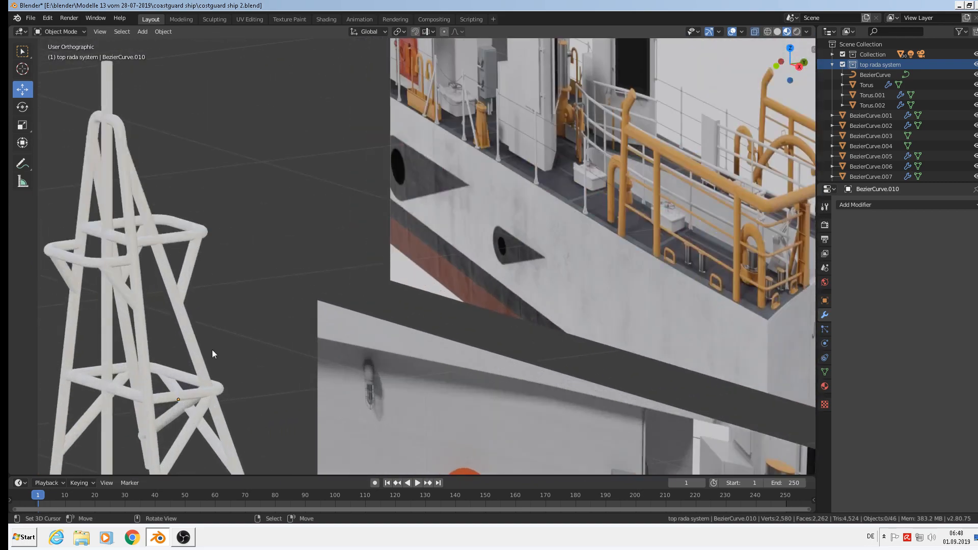
shift+middle_drag(235, 338, 438, 319)
scroll(301, 401, up, 3)
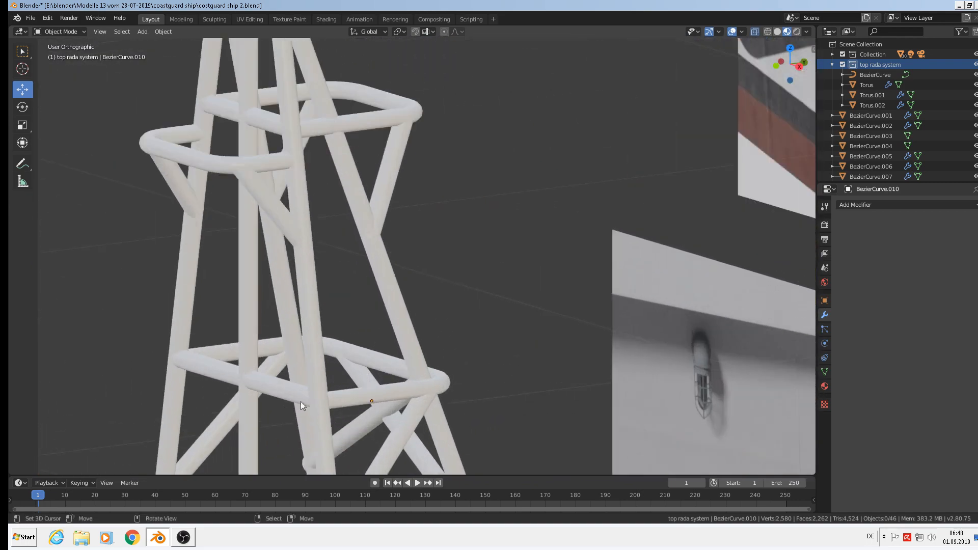
click(279, 392)
scroll(254, 418, up, 2)
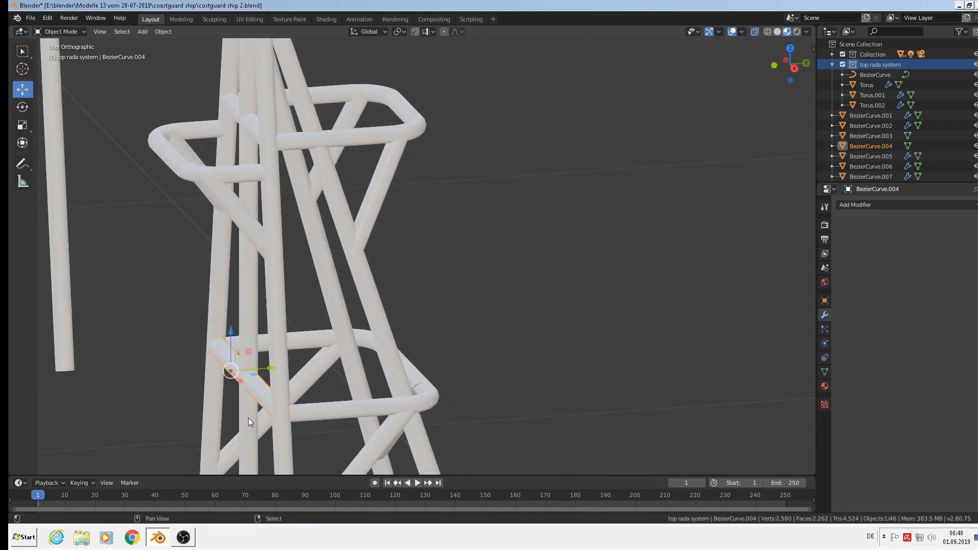
key(shift+d)
right_click(257, 405)
drag(265, 368, 304, 368)
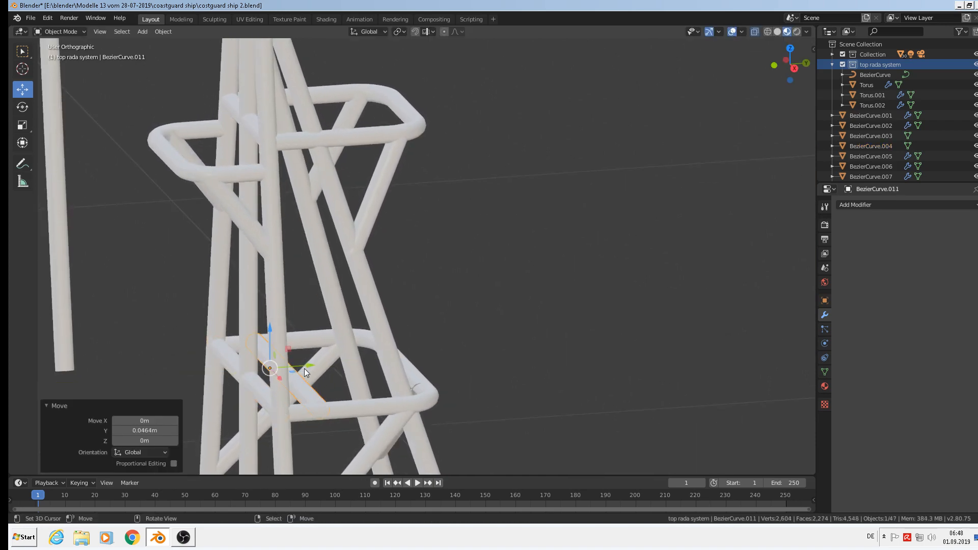
Deselect everything and compare the modelled mast with the reference photo in front view, looking for the missing small brackets
scroll(292, 435, down, 2)
key(a)
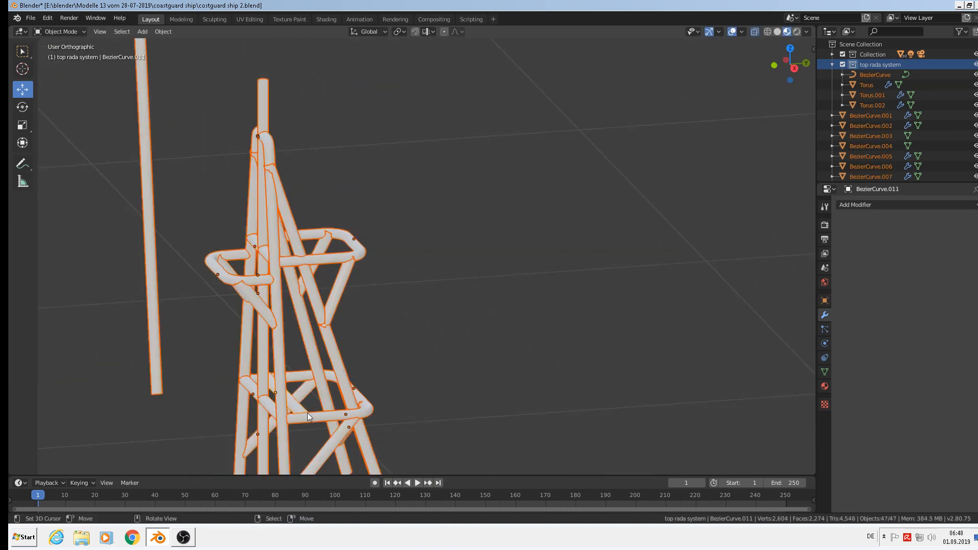
key(alt+a)
scroll(338, 407, down, 3)
middle_drag(371, 401, 475, 386)
scroll(401, 173, up, 2)
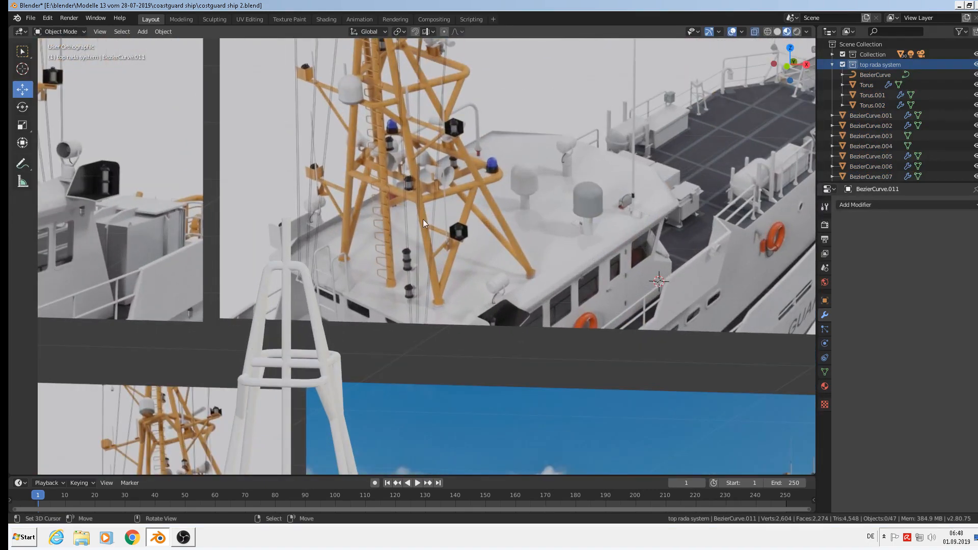
key(KP_1)
scroll(427, 229, down, 6)
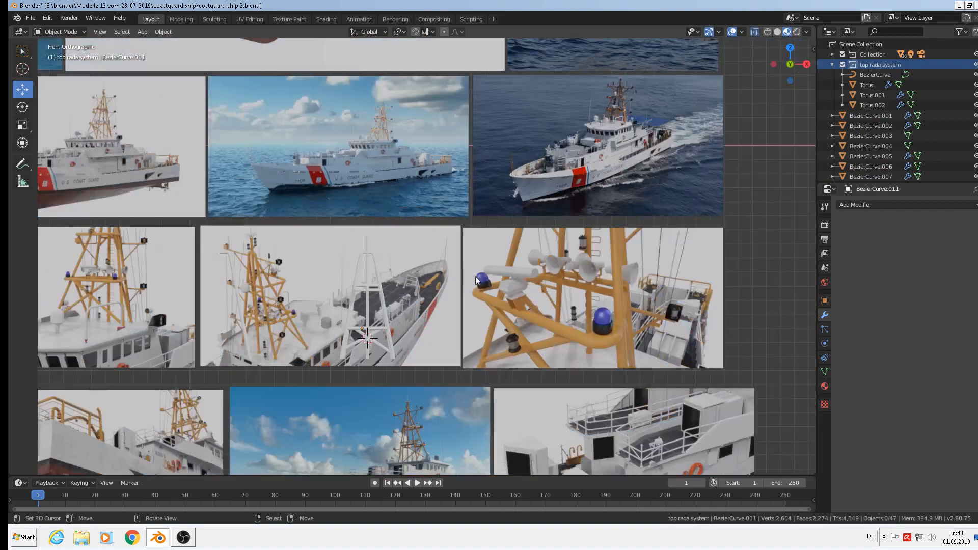
scroll(322, 292, up, 1)
mouse_move(322, 292)
shift+middle_down()
mouse_move(267, 286)
mouse_move(317, 295)
shift+middle_up()
scroll(427, 262, up, 6)
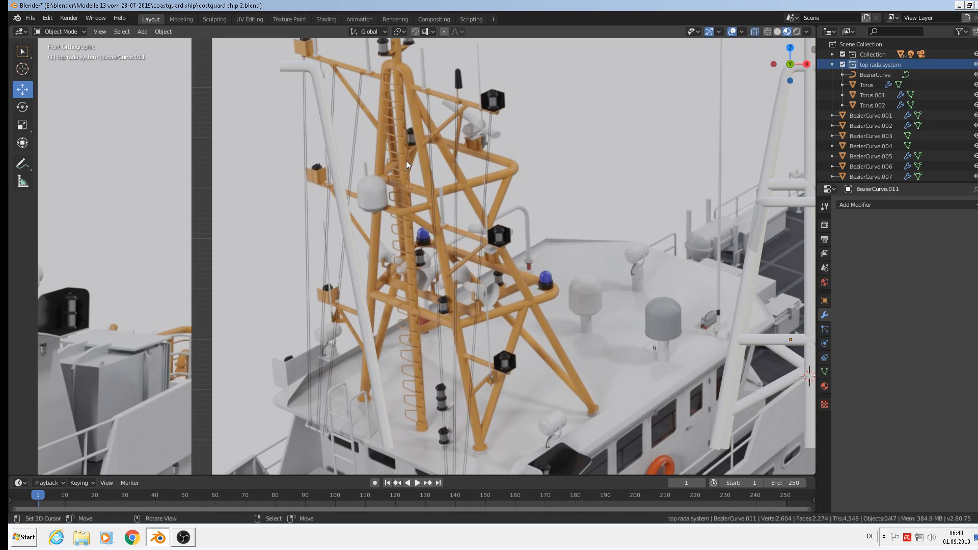
scroll(590, 289, down, 2)
shift+middle_drag(564, 303, 403, 225)
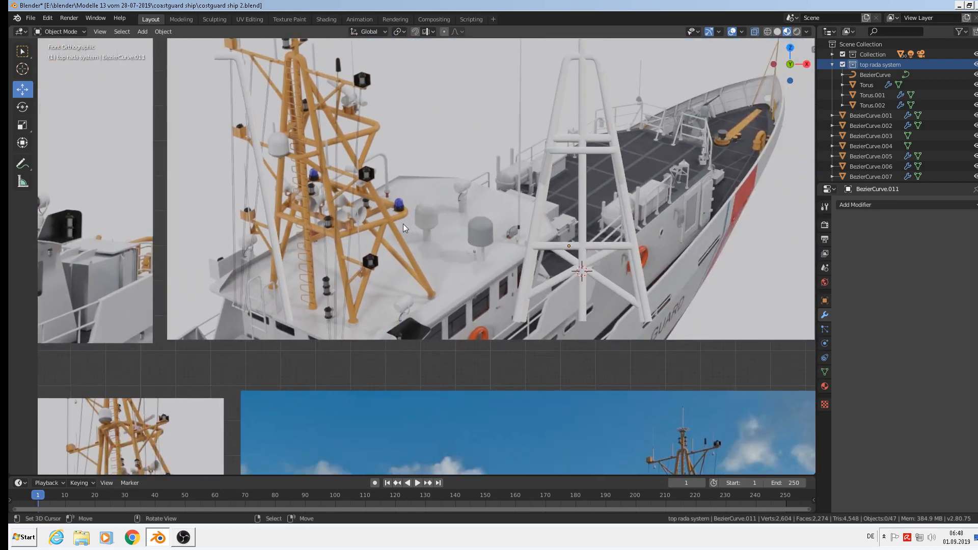
Duplicate the lower crossbar onto the reference photo, about -0.523 m in X and -0.0349 m in Z, and scale it to about 0.338
click(563, 249)
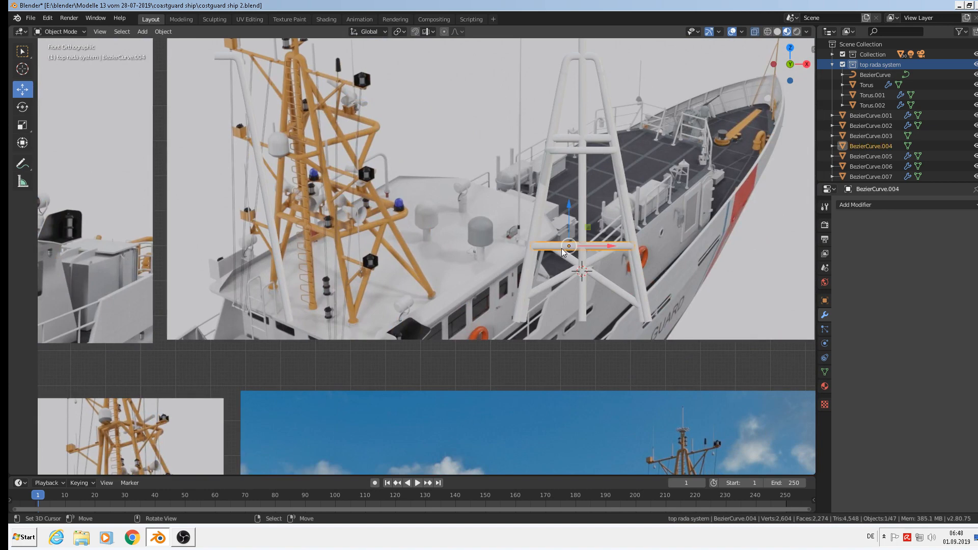
key(shift+d)
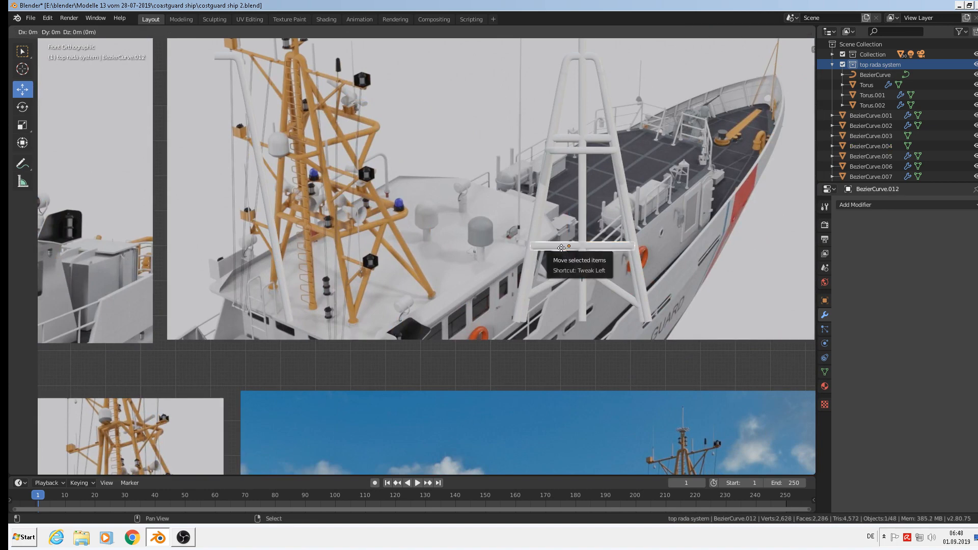
click(378, 261)
key(s)
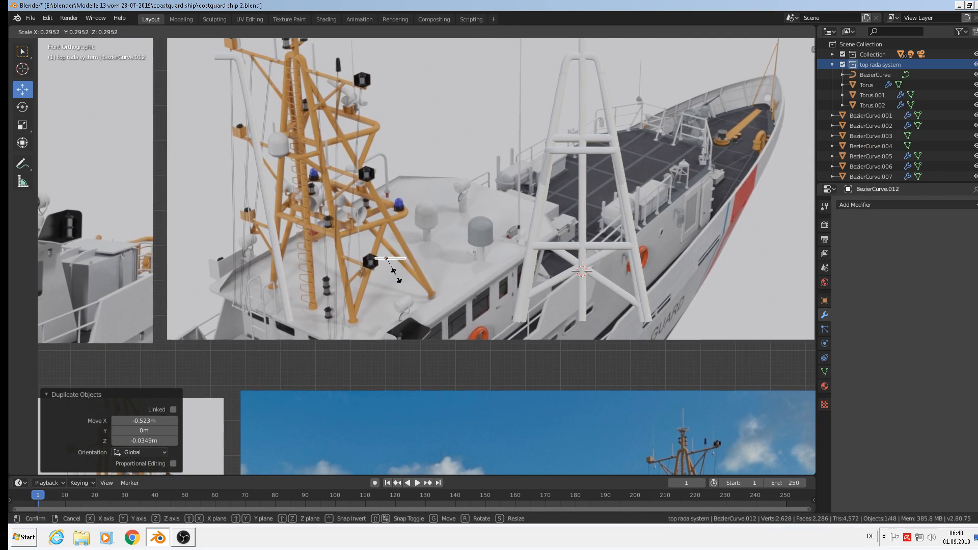
click(398, 276)
Scale the small bar by about 1.234 and move it about -0.0902 m in X and 0.00341 m in Z, onto the reference lamp bracket
scroll(382, 271, up, 6)
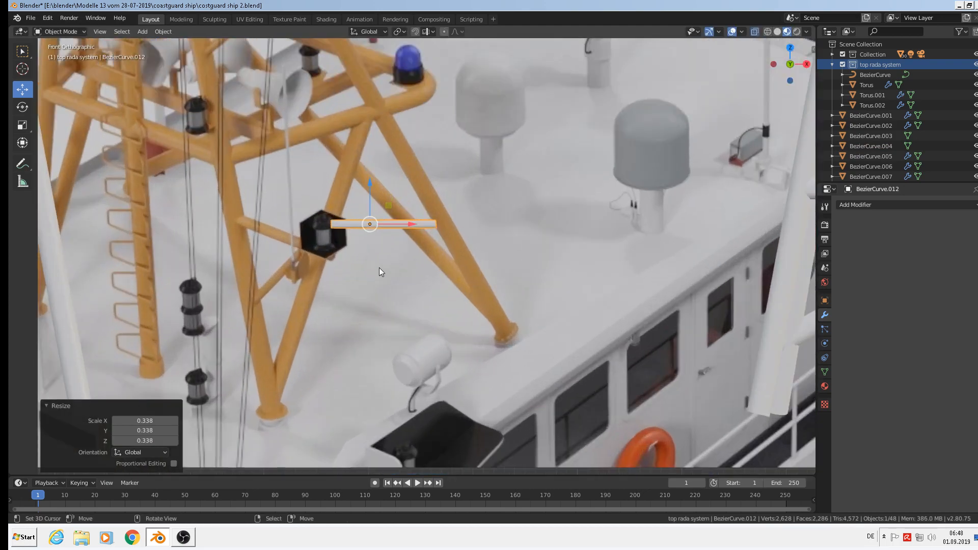
key(s)
click(399, 272)
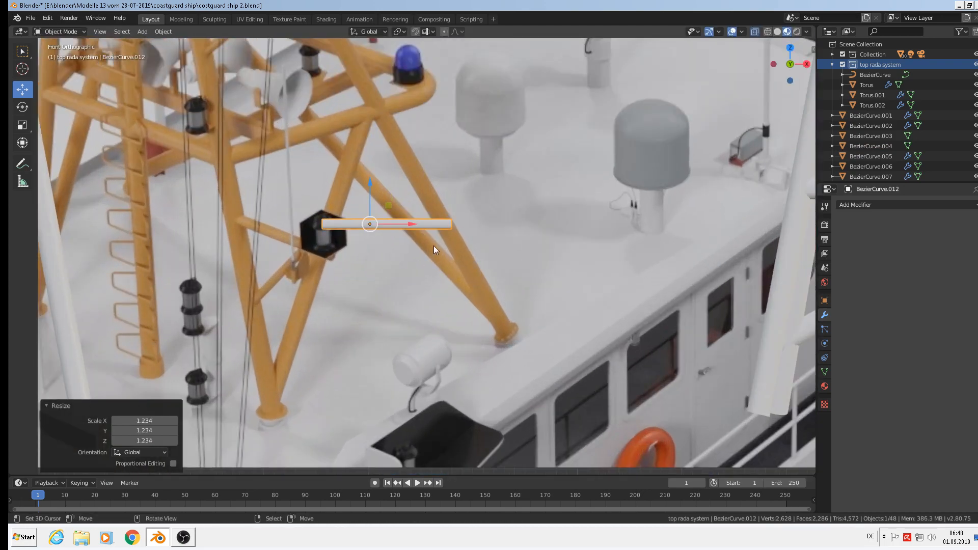
key(g)
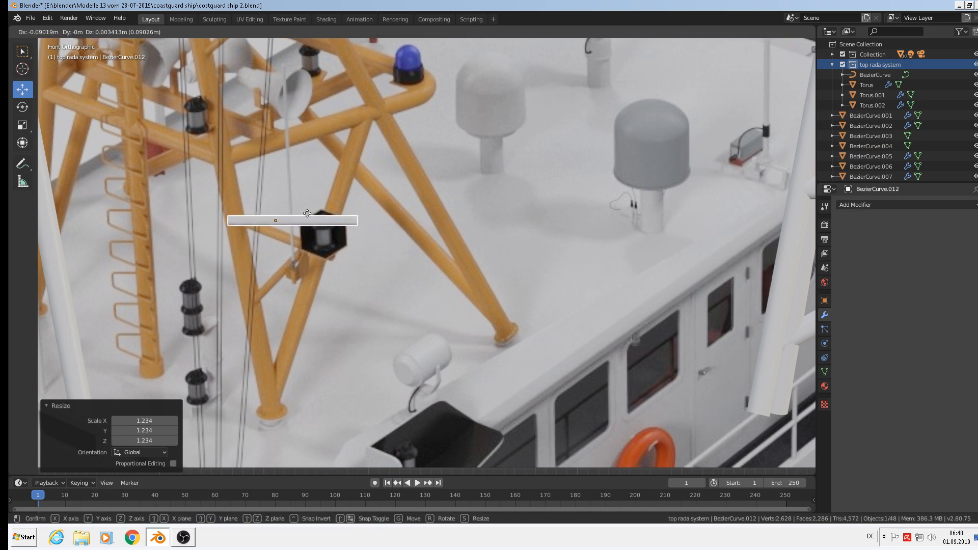
click(307, 213)
Shorten the bracket bar to about 0.922 along X and scale it uniformly to about 0.94
key(s)
key(x)
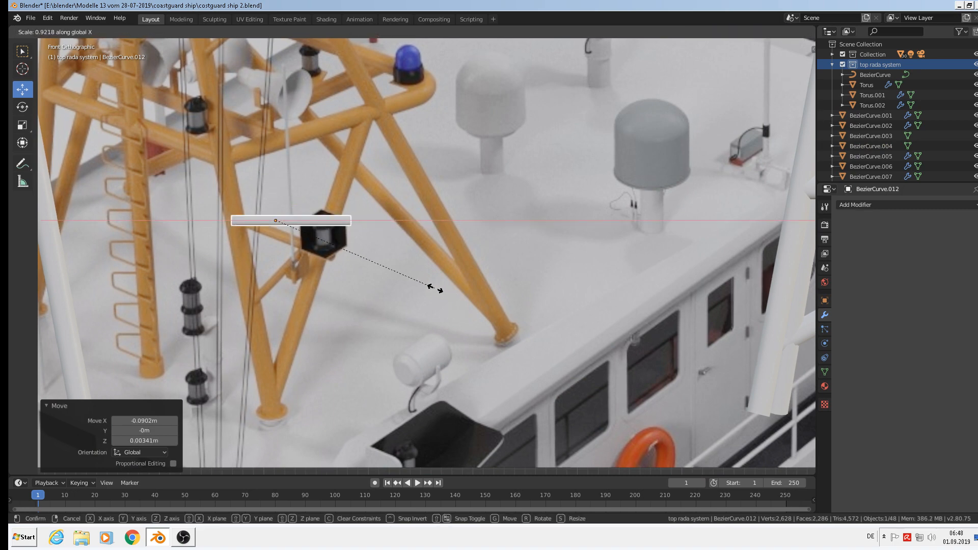
click(436, 287)
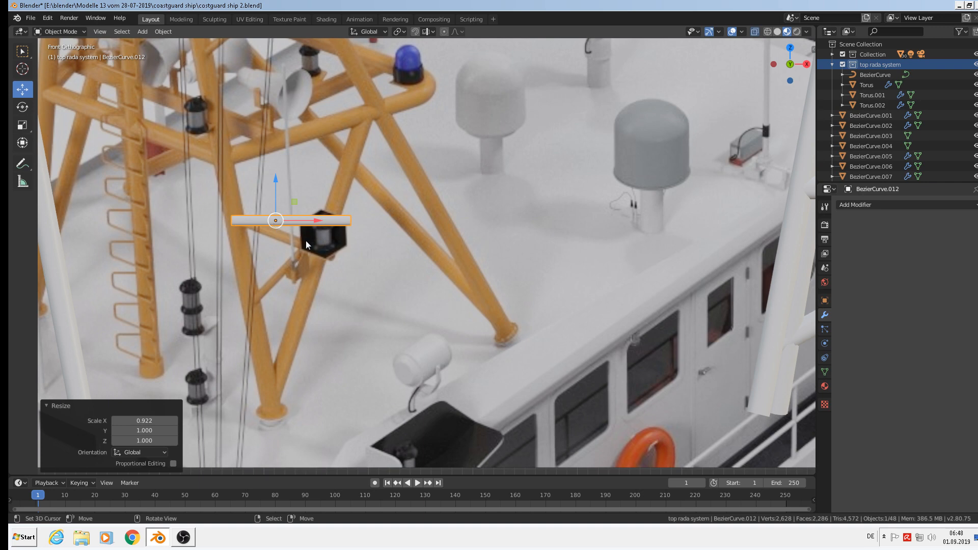
key(s)
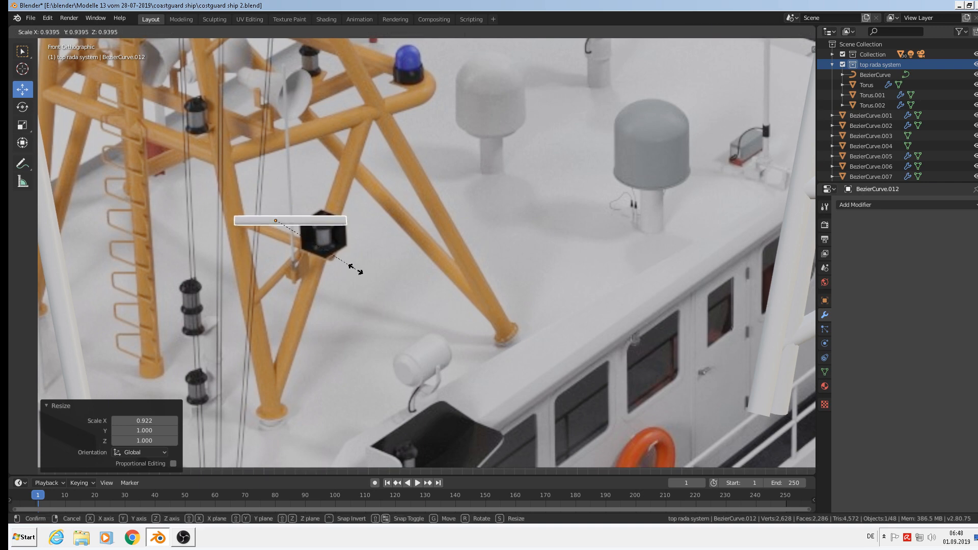
click(355, 269)
Duplicate the bracket bar in place, move it about -0.0648 m in Z and tilt it about the Y axis into a diagonal strut
key(shift+d)
right_click(328, 259)
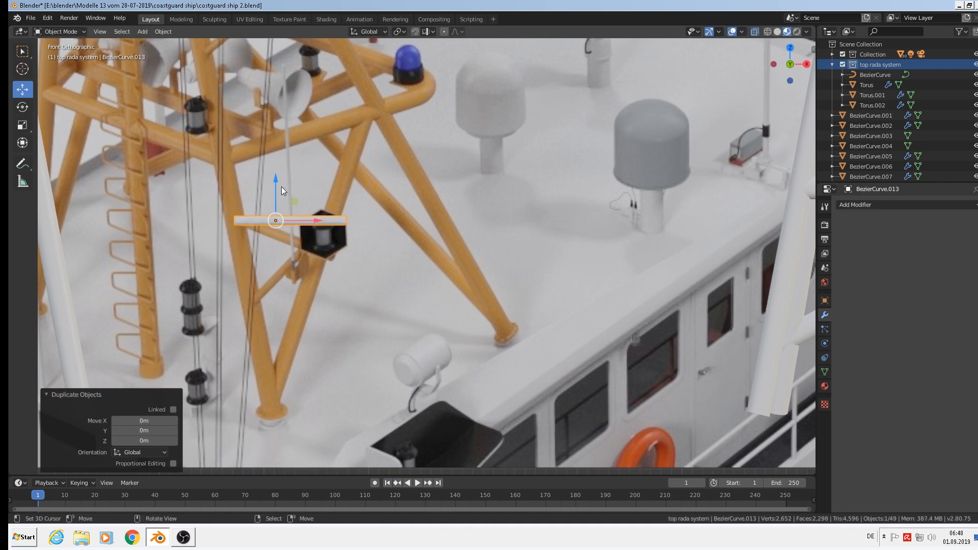
drag(281, 188, 281, 255)
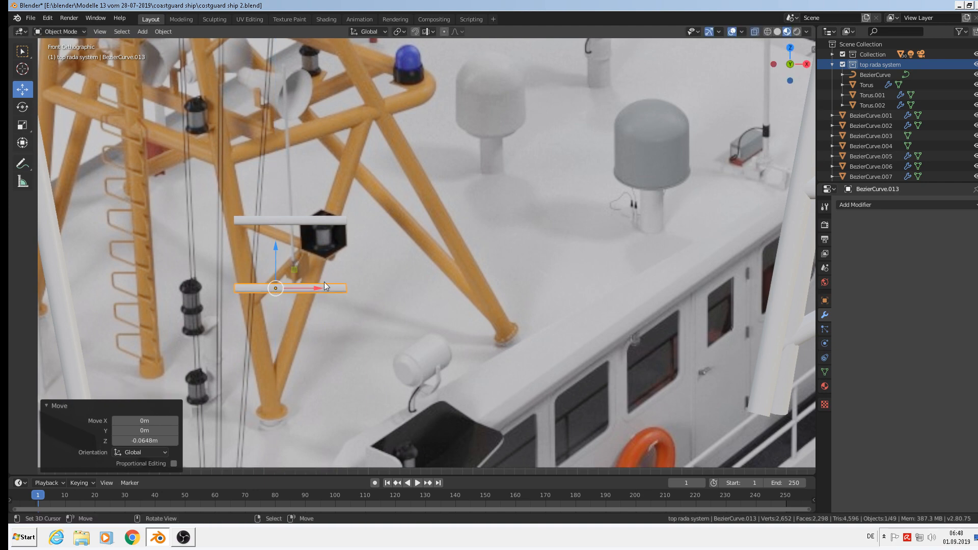
key(r)
key(y)
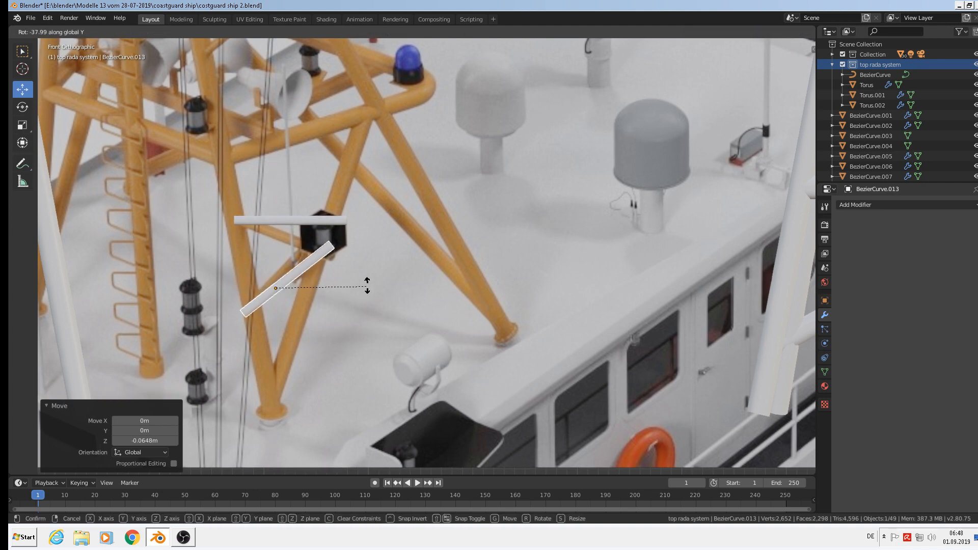
click(367, 277)
Raise the diagonal strut about 0.0371 m in Z and rotate it a further 2.35° or so about Y
drag(273, 246, 284, 208)
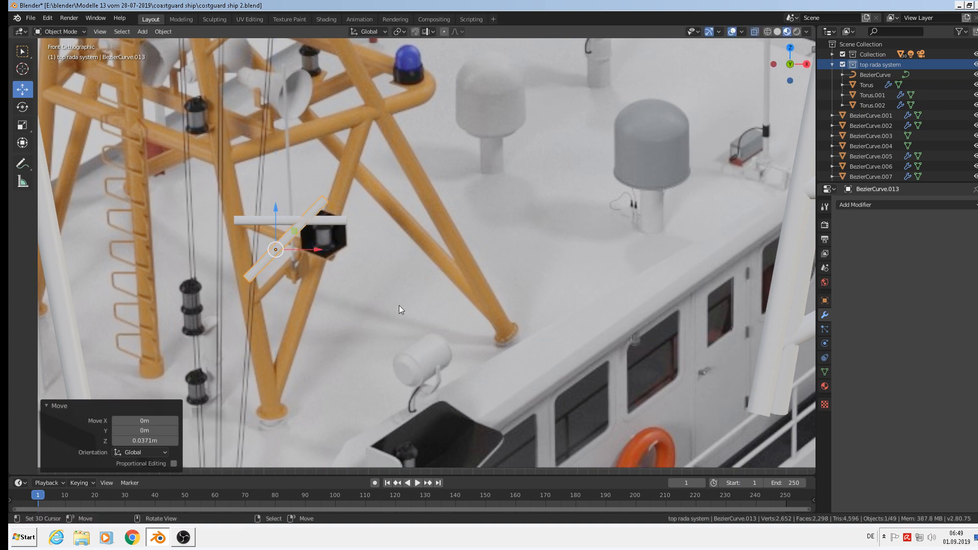
key(r)
key(y)
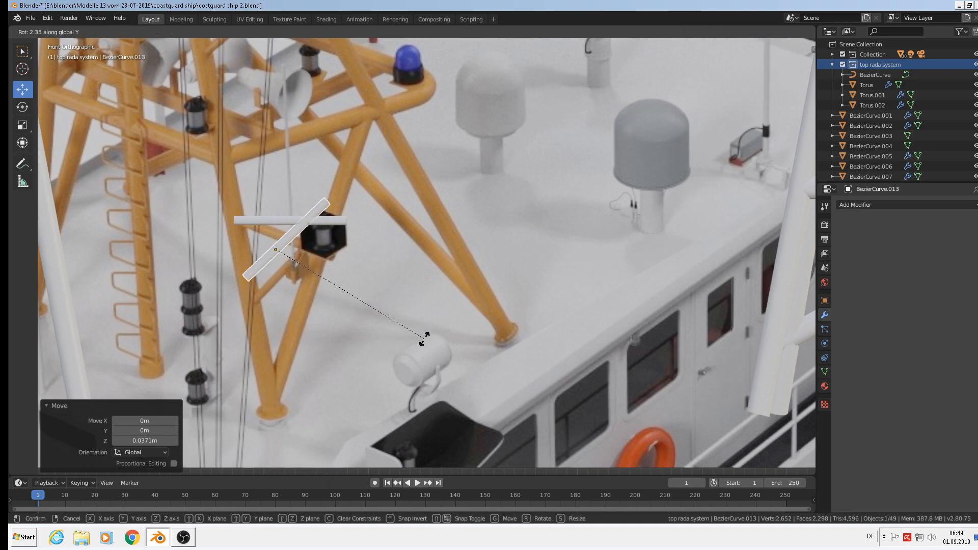
click(424, 338)
scroll(347, 227, up, 1)
Shorten the strut's upper end by about 0.0279 m along its normal, using Normal transform orientation, so it meets the horizontal bar
key(Tab)
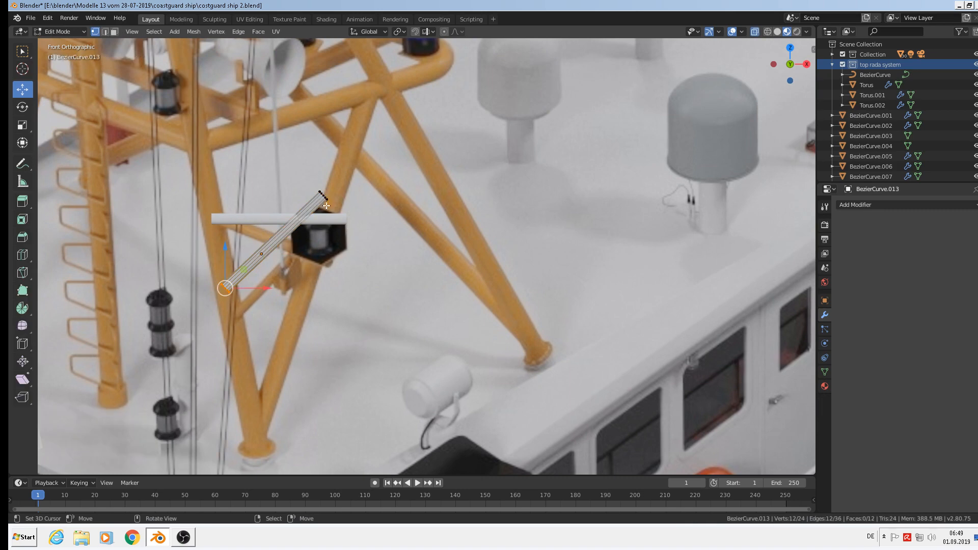
right_click(322, 195)
click(366, 31)
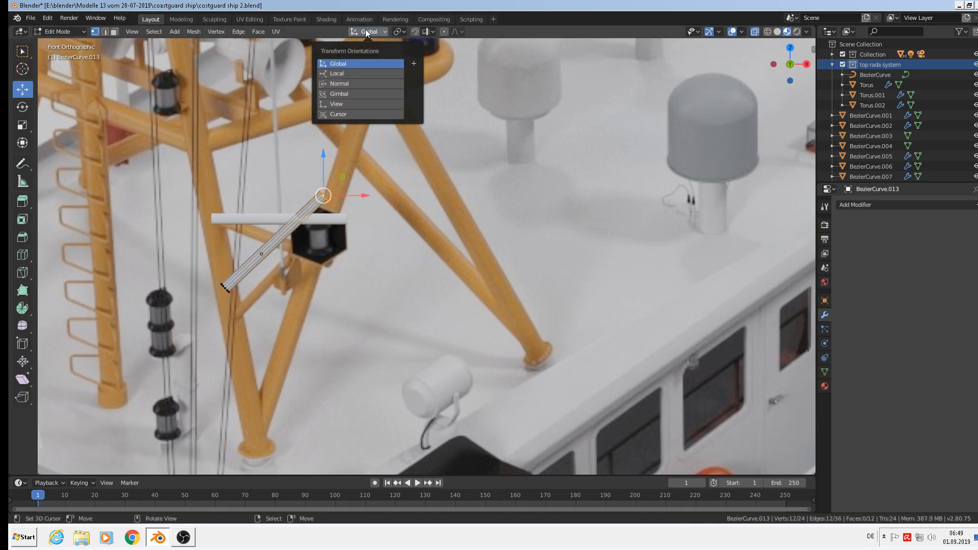
click(352, 82)
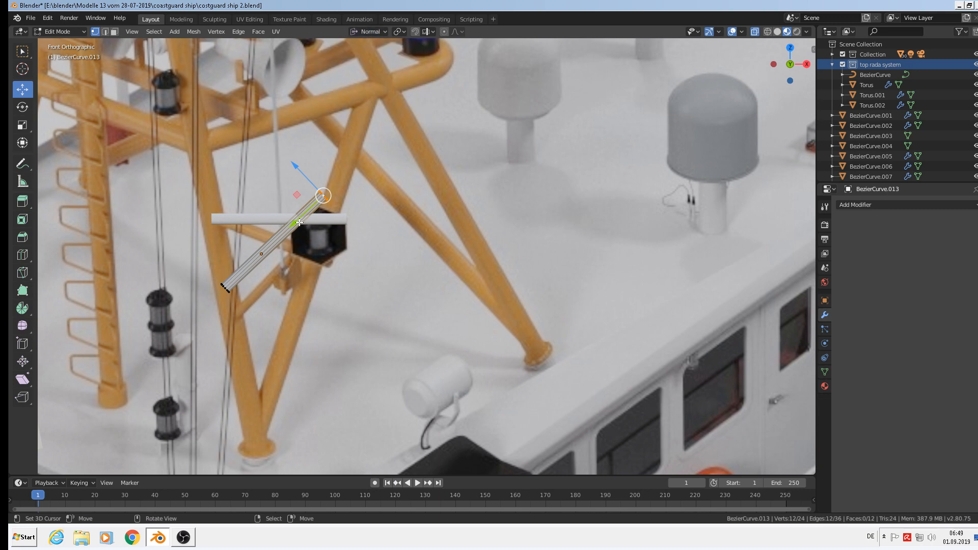
key(g)
key(z)
key(z)
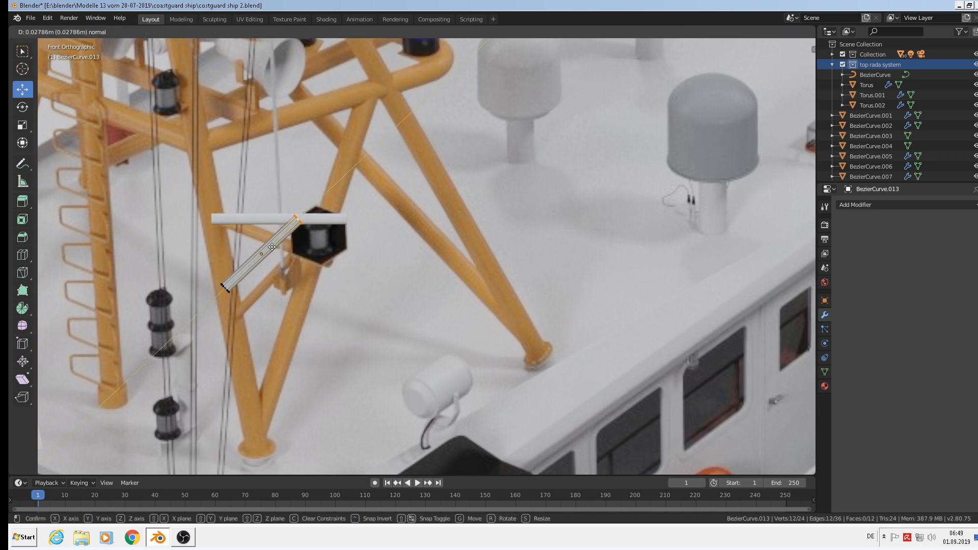
click(272, 247)
key(Tab)
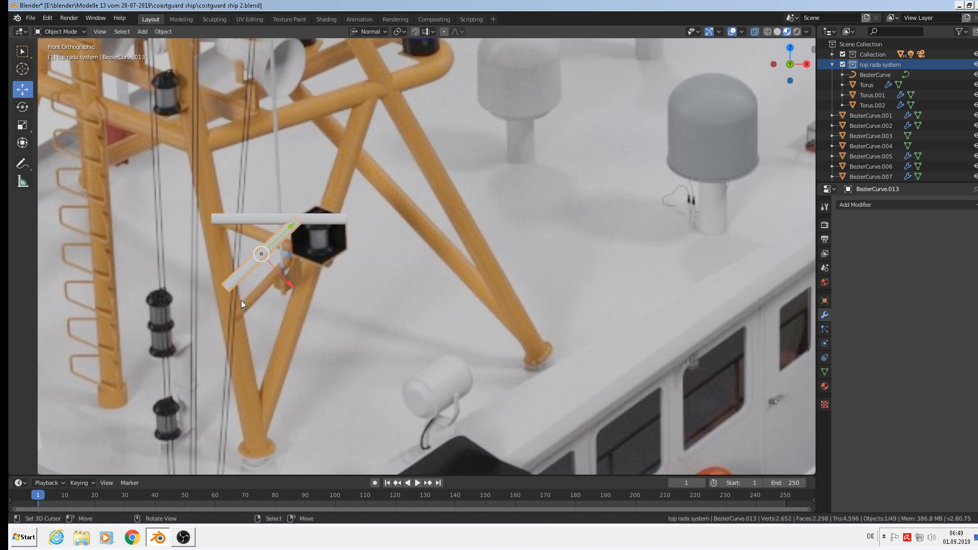
Extend the strut's lower end slightly along the strut's own direction
key(Tab)
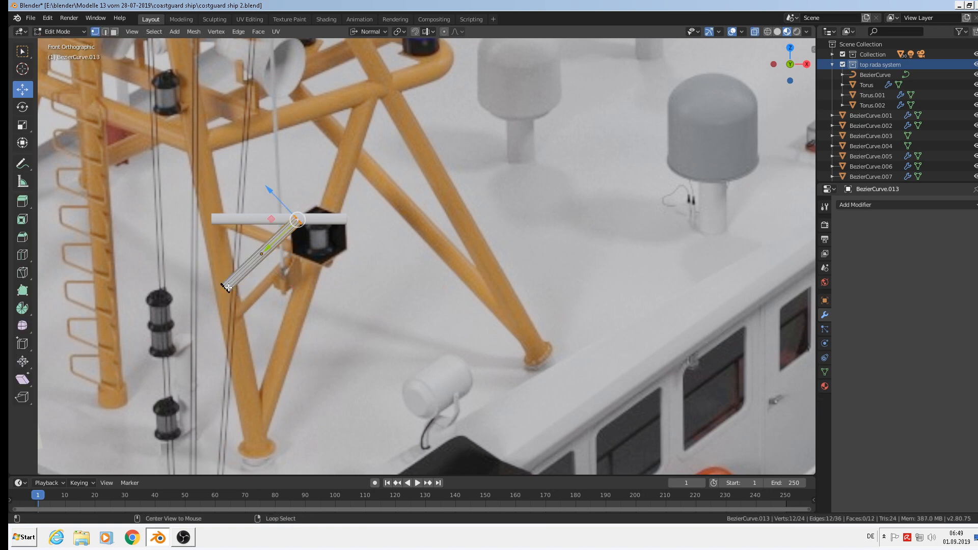
alt+right_click(225, 290)
alt+right_click(227, 291)
alt+right_click(227, 291)
drag(212, 306, 203, 314)
key(Tab)
mouse_move(271, 255)
middle_down()
mouse_move(262, 276)
mouse_move(272, 274)
middle_up()
key(Tab)
key(Tab)
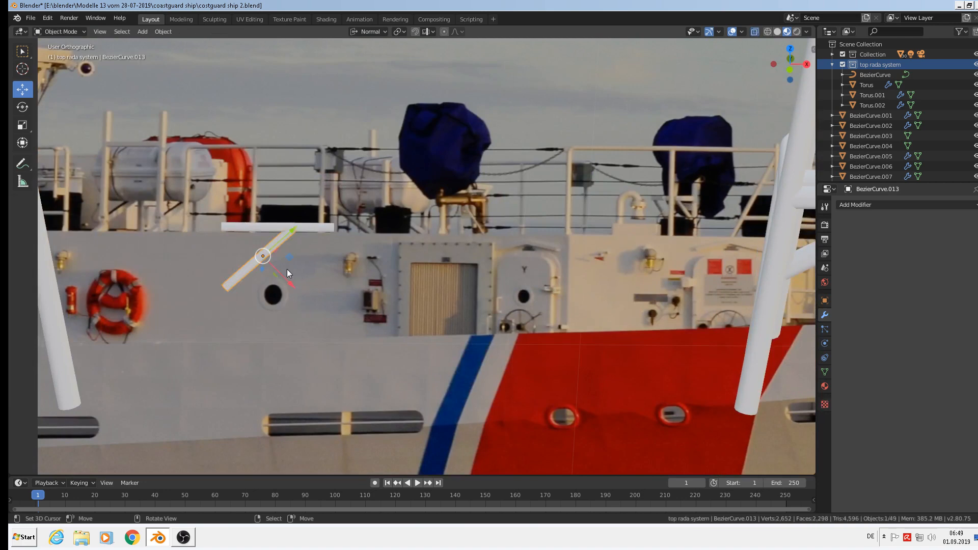
Select the horizontal bar together with the strut and move both against the outer side of the mast's right leg, aligned in depth
click(310, 226)
scroll(310, 231, down, 3)
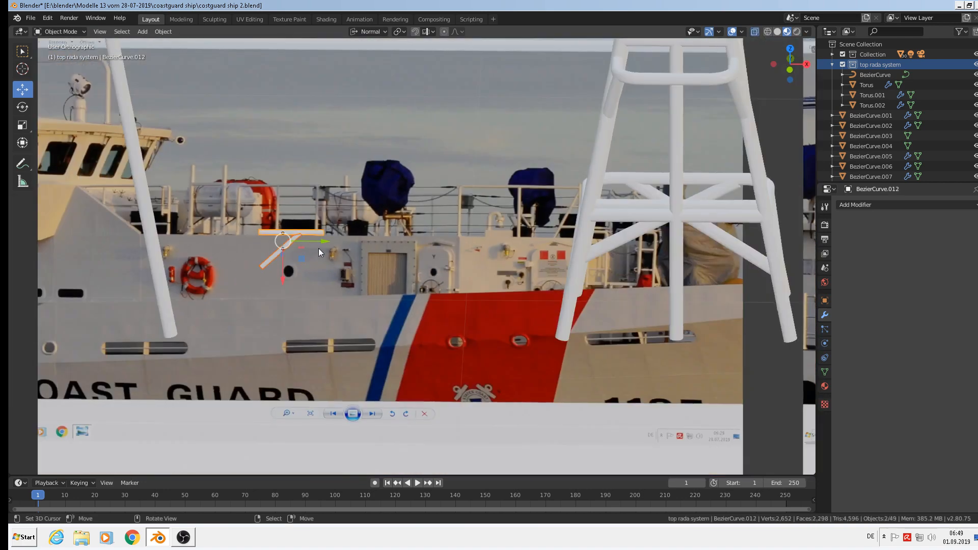
key(KP_1)
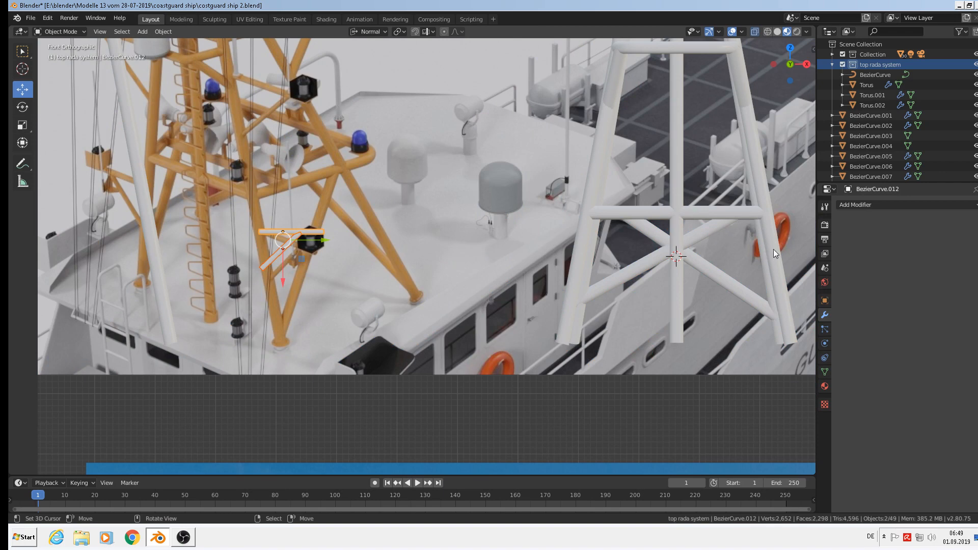
shift+middle_drag(740, 272, 226, 229)
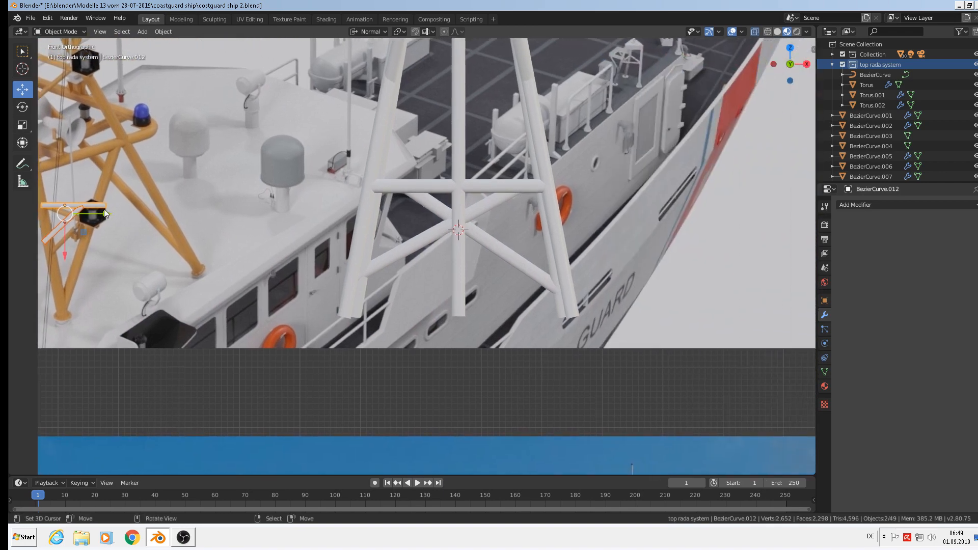
drag(104, 213, 581, 265)
middle_drag(581, 265, 552, 249)
scroll(567, 239, up, 4)
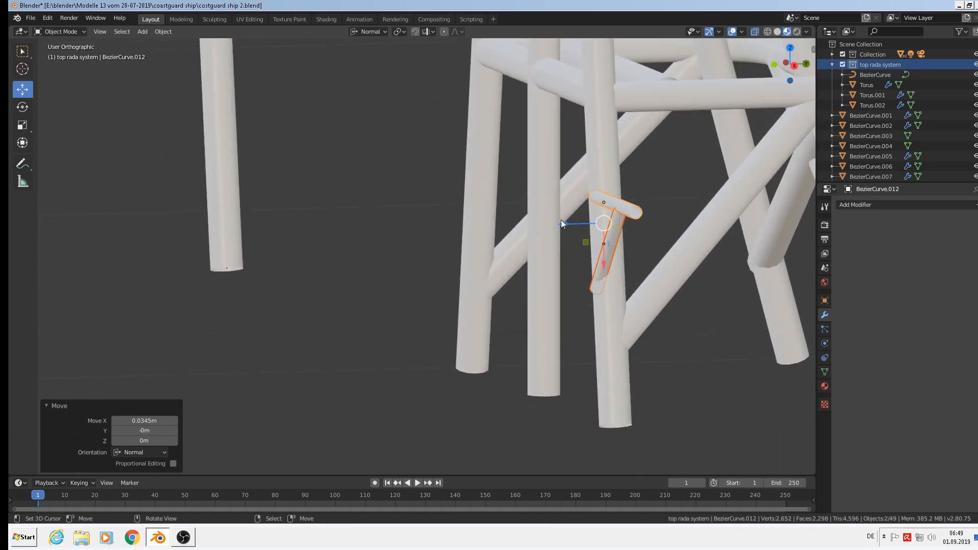
drag(560, 223, 572, 222)
scroll(571, 222, down, 6)
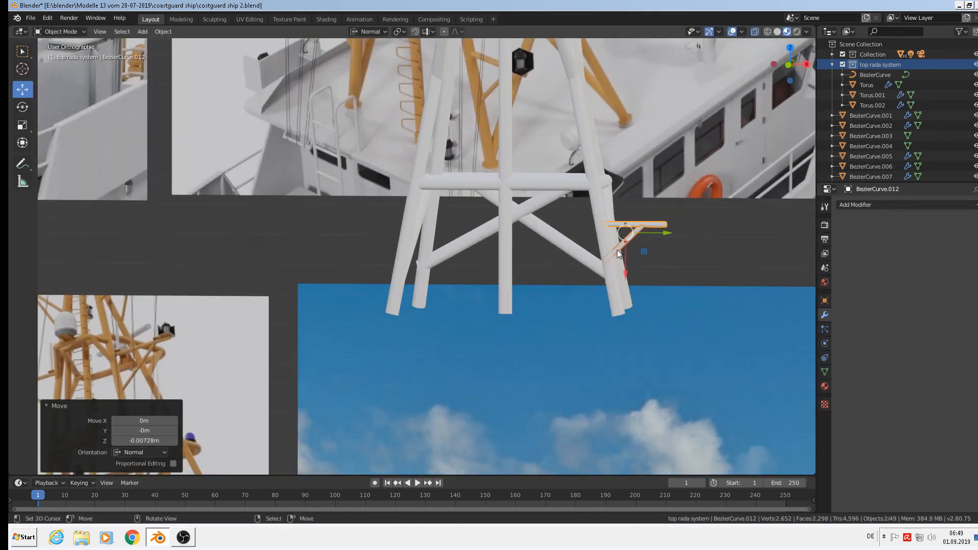
Join the bar and strut into one bracket object and apply its rotation and scale
click(164, 31)
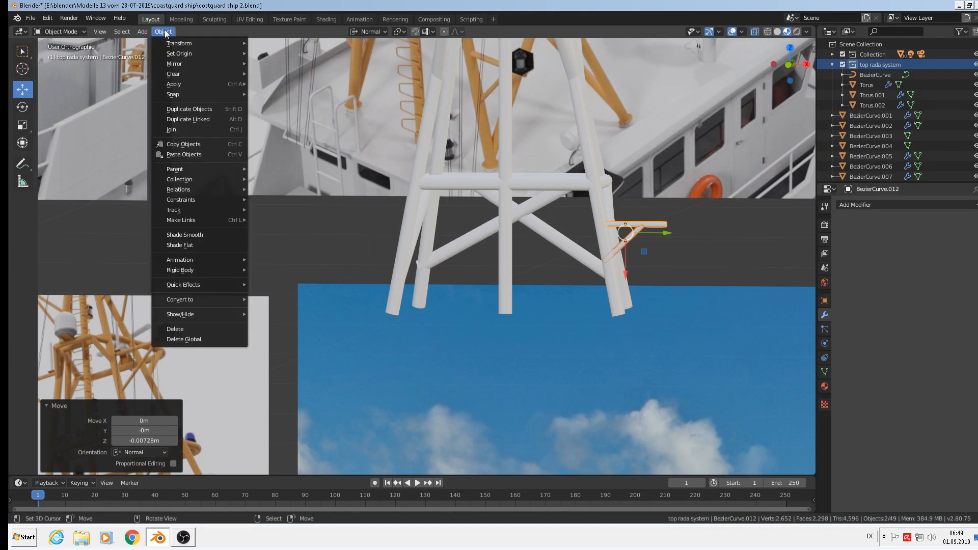
click(172, 130)
scroll(698, 256, up, 2)
scroll(588, 230, down, 4)
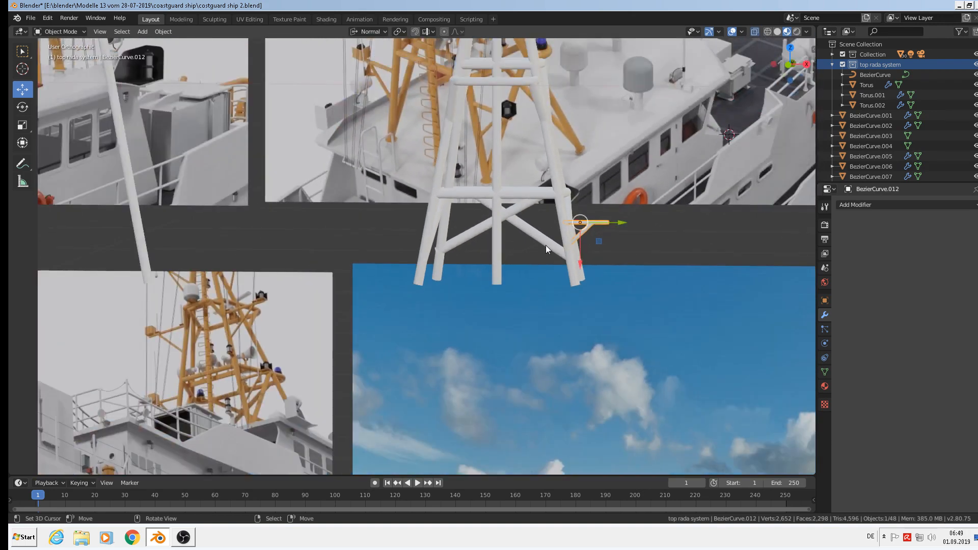
key(KP_1)
click(163, 31)
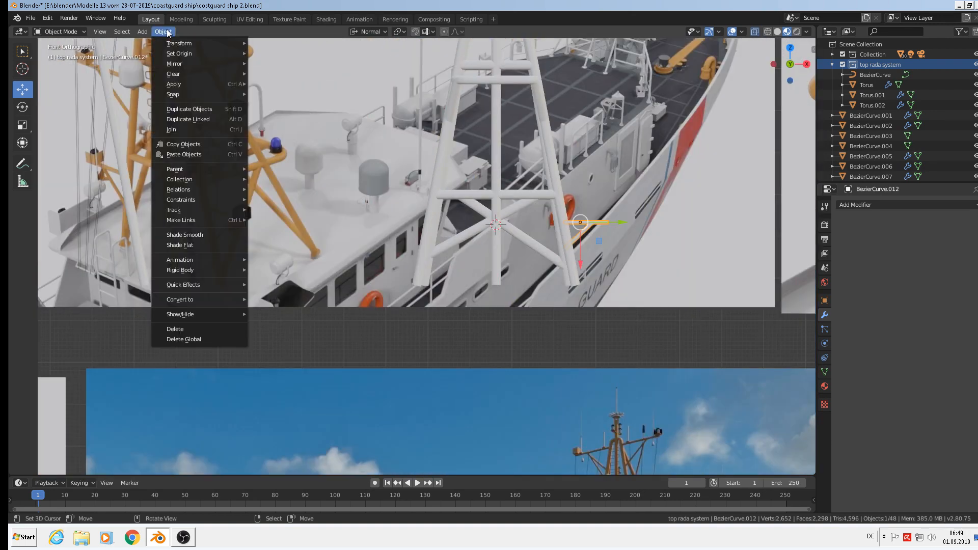
mouse_move(186, 87)
click(298, 126)
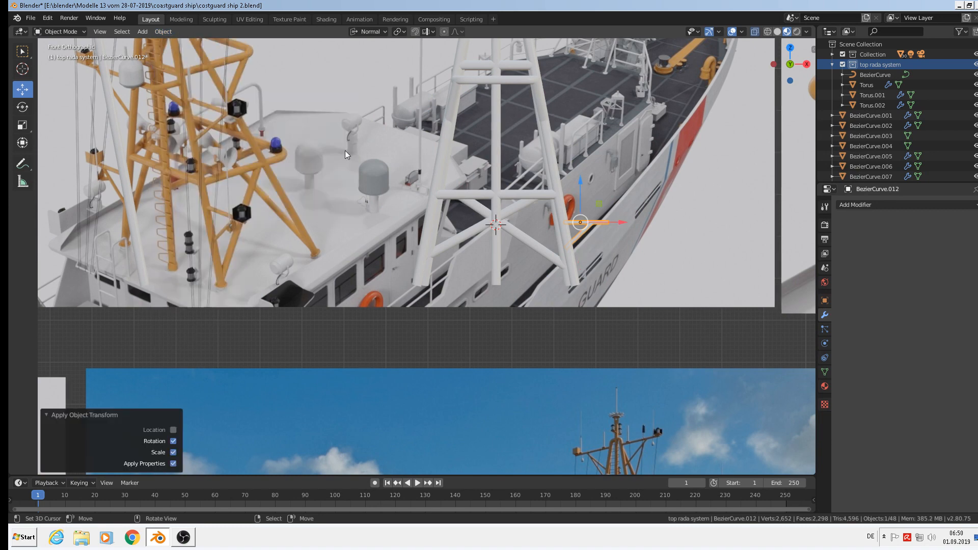
scroll(530, 244, up, 4)
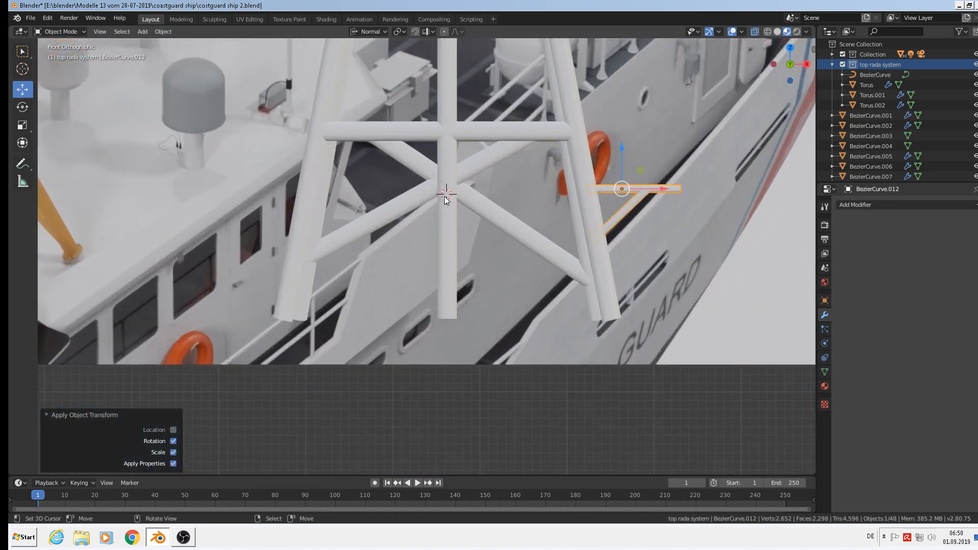
Set the bracket's origin to the 3D cursor and add a Mirror modifier on the X axis
click(162, 31)
mouse_move(184, 53)
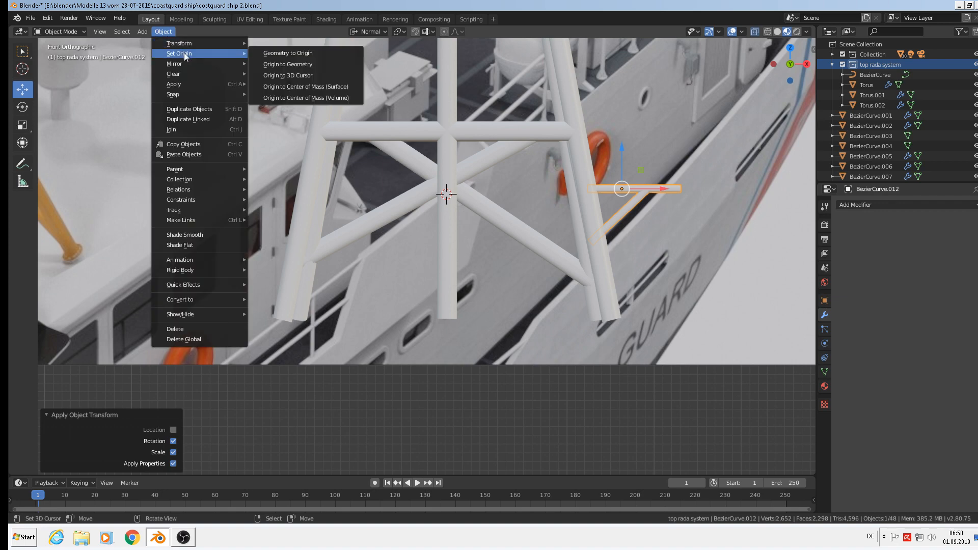
click(303, 75)
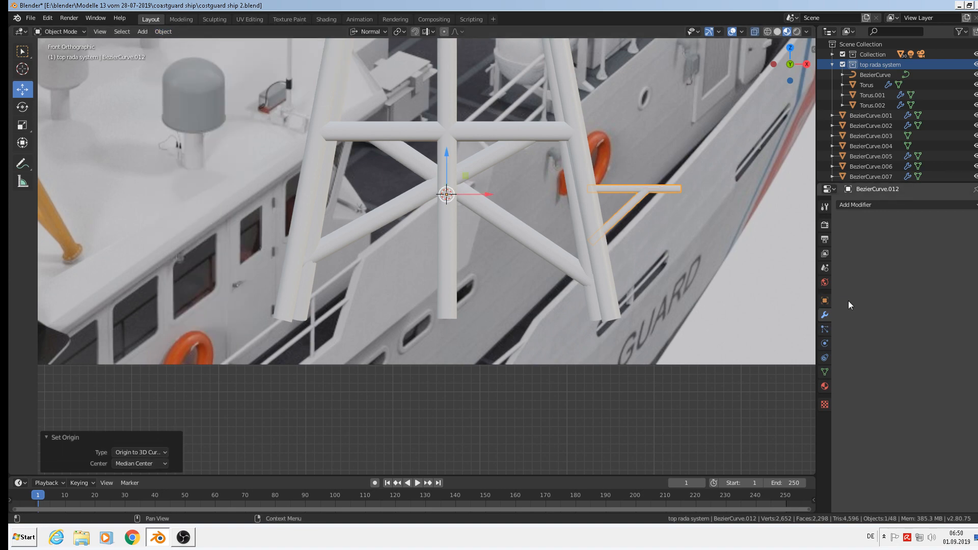
click(854, 205)
click(810, 304)
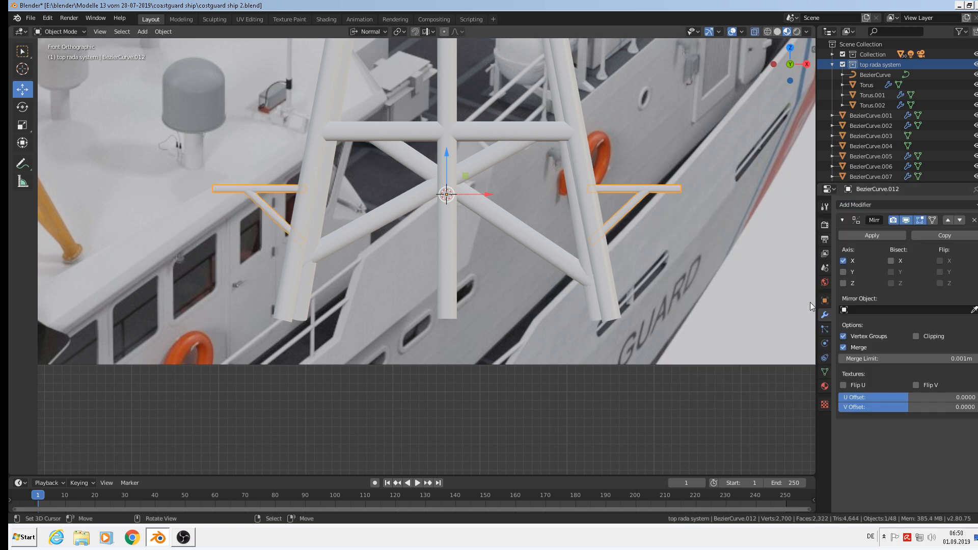
Compare the mirrored brackets with the reference photos, checking where the other lamp brackets sit on the mast
scroll(518, 286, down, 3)
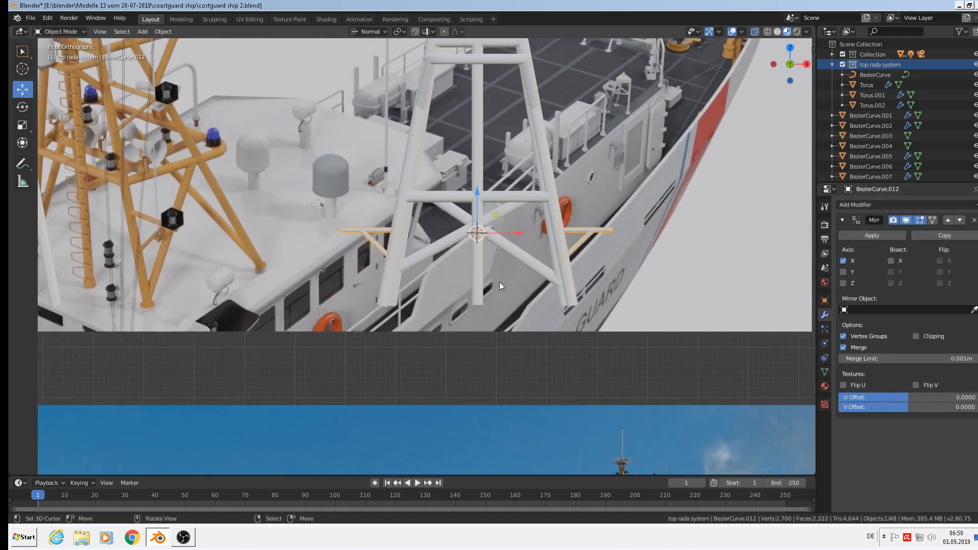
shift+middle_drag(254, 239, 416, 271)
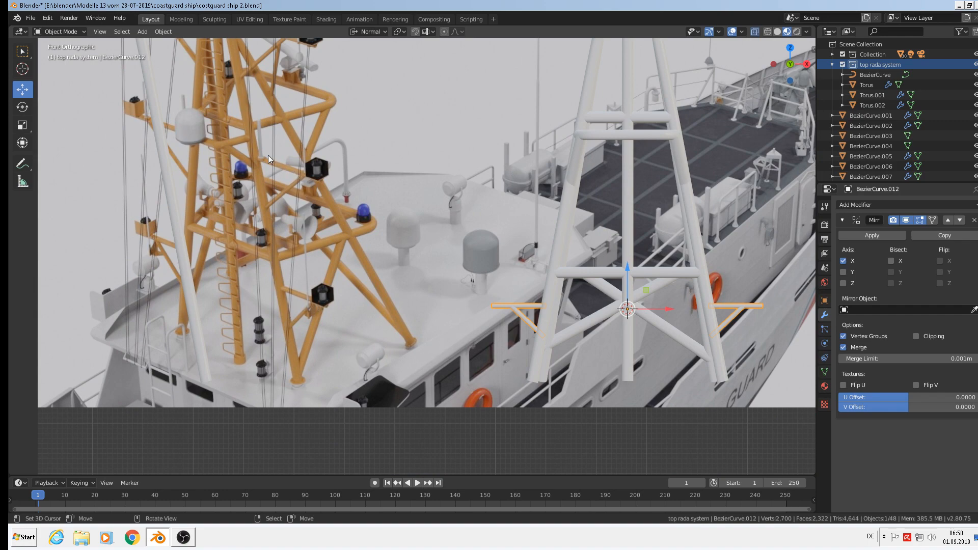
scroll(283, 212, down, 3)
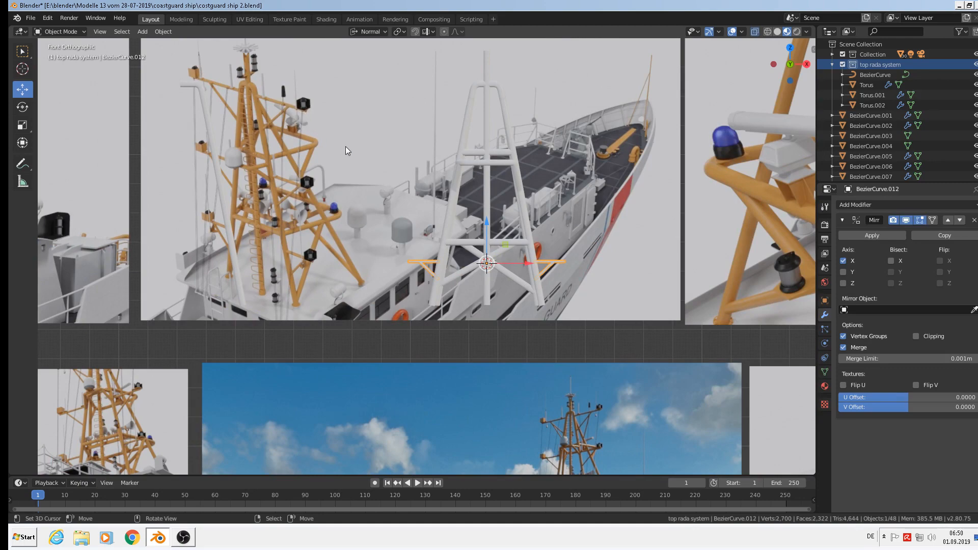
scroll(352, 153, down, 2)
scroll(565, 392, up, 4)
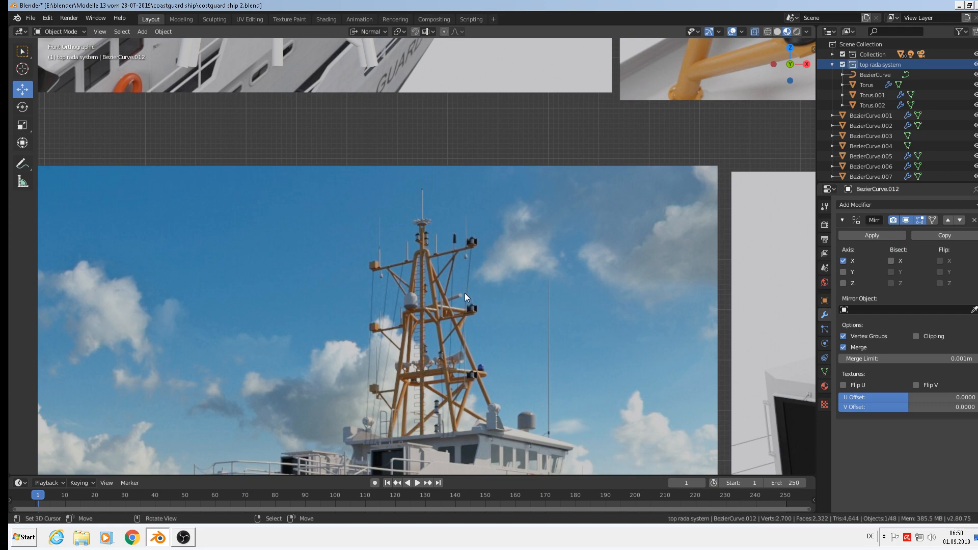
scroll(465, 292, down, 4)
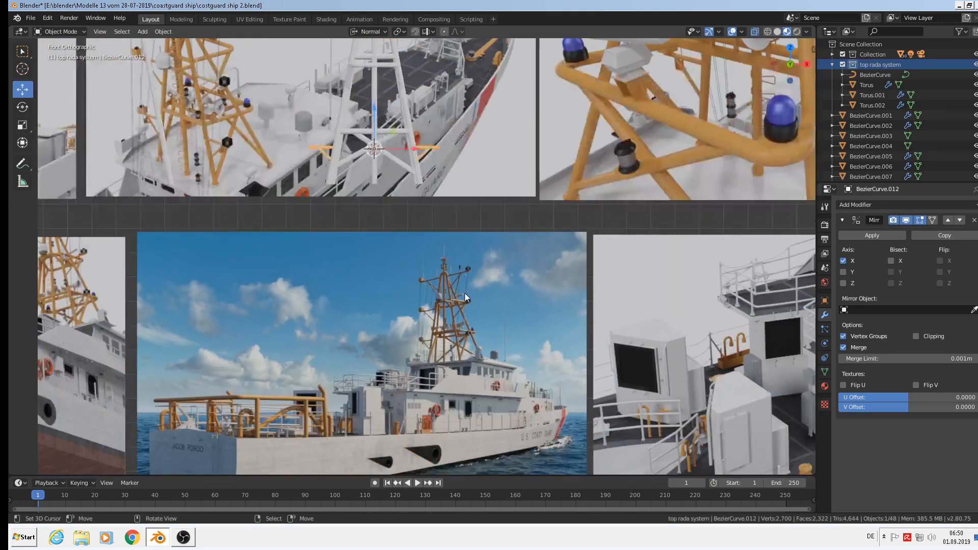
scroll(426, 136, up, 4)
scroll(422, 152, up, 2)
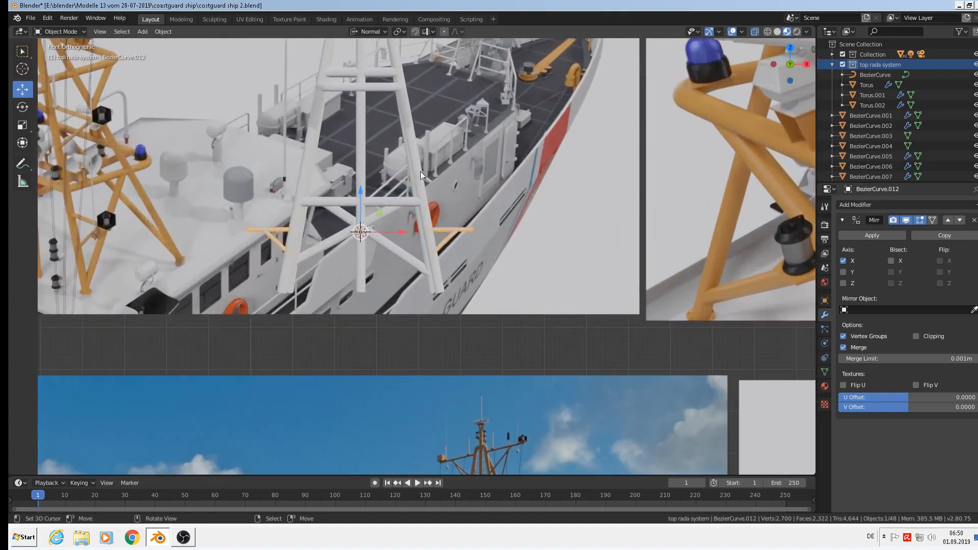
Duplicate the mirrored bracket pair and raise the copy in Z to just below the mast's upper crossbars
key(shift+d)
key(Escape)
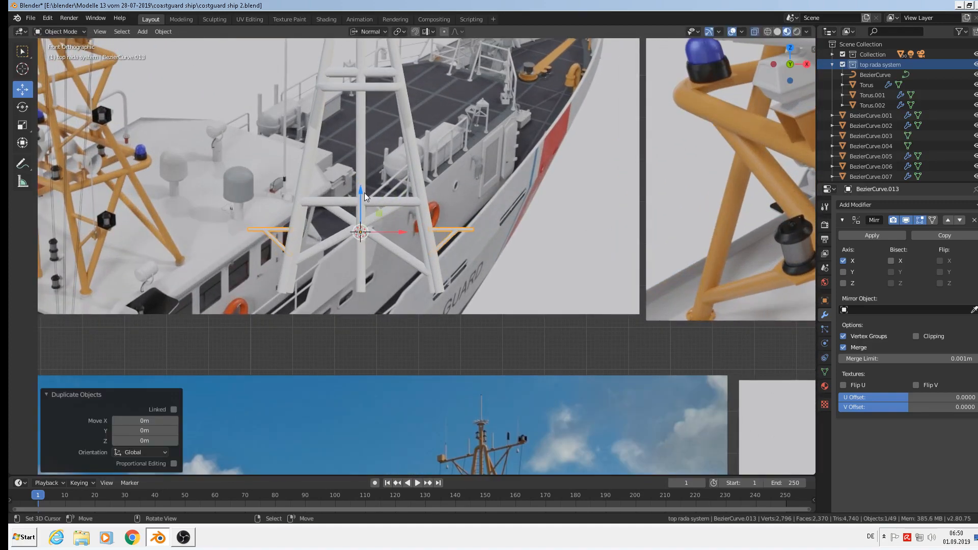
shift+middle_drag(377, 191, 432, 204)
drag(414, 207, 418, 112)
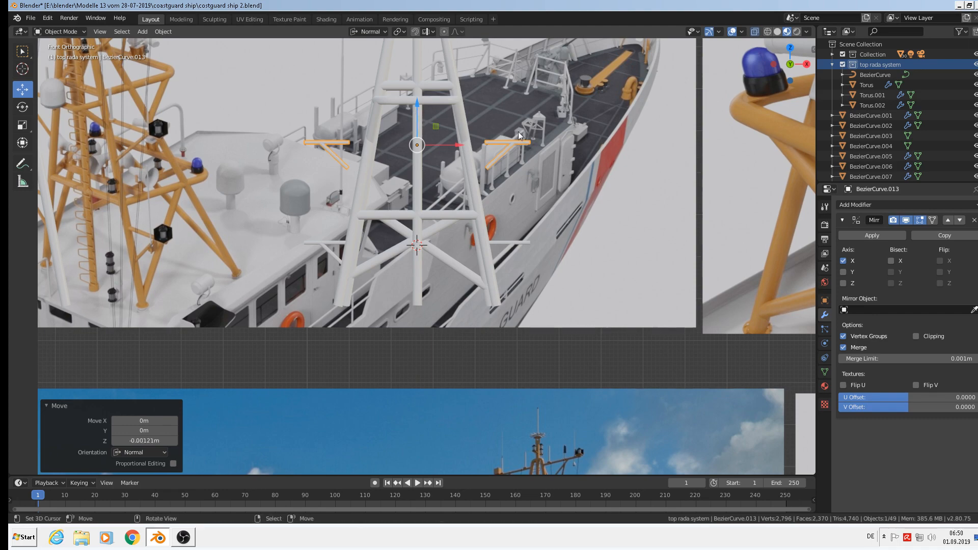
Stretch the inner ends of the middle bracket's bar and strut to the mast leg, moving the bar end about -0.04 m in X
scroll(509, 133, up, 5)
key(Tab)
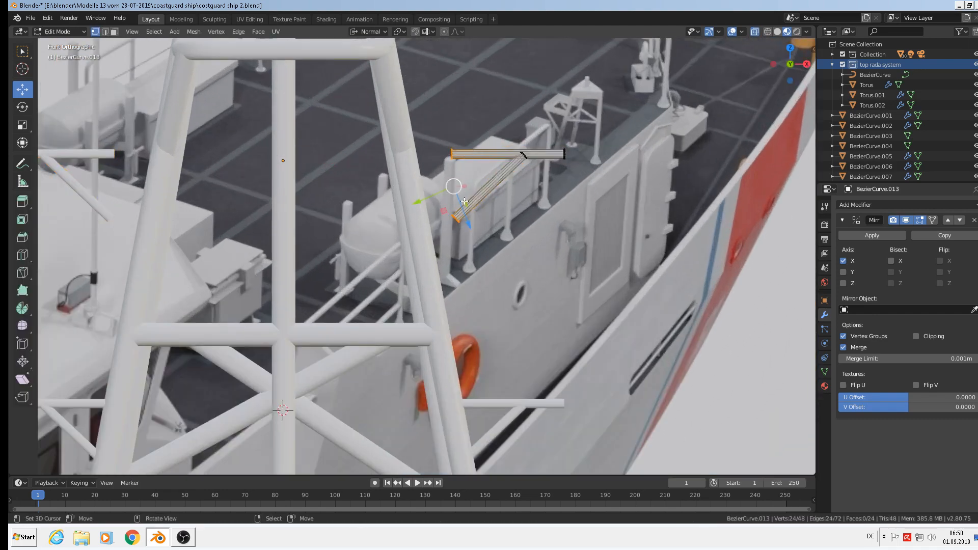
click(449, 152)
alt+right_click(448, 152)
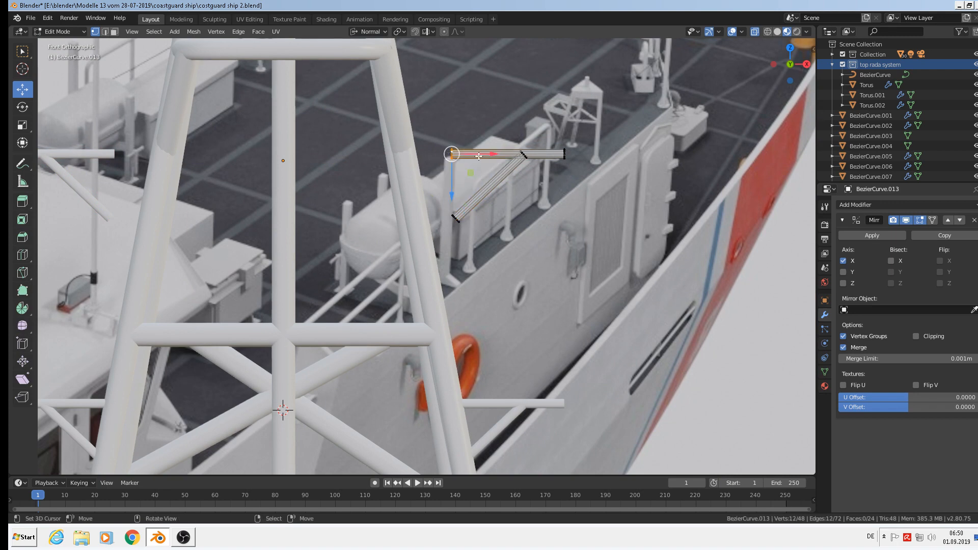
drag(478, 152, 436, 155)
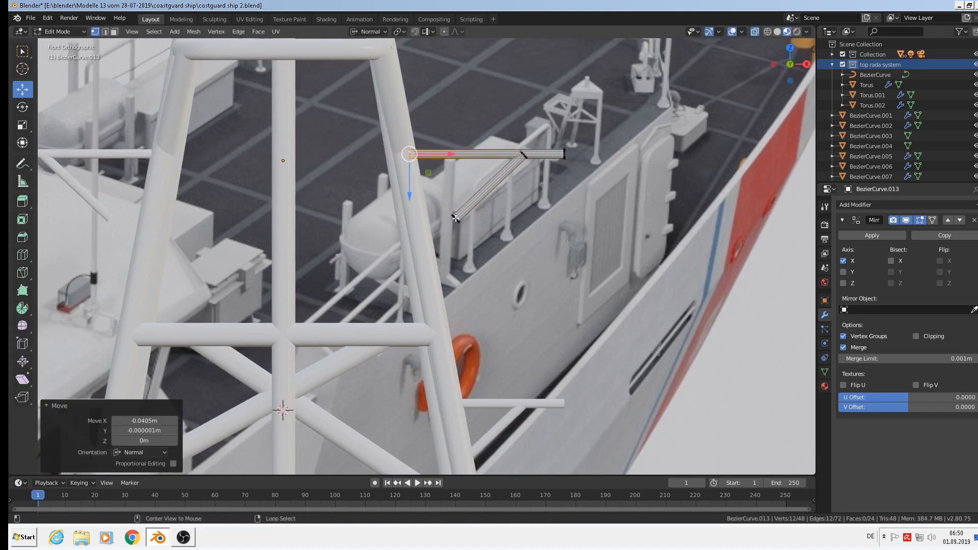
alt+right_click(456, 218)
drag(433, 245, 397, 270)
key(Tab)
scroll(415, 251, down, 3)
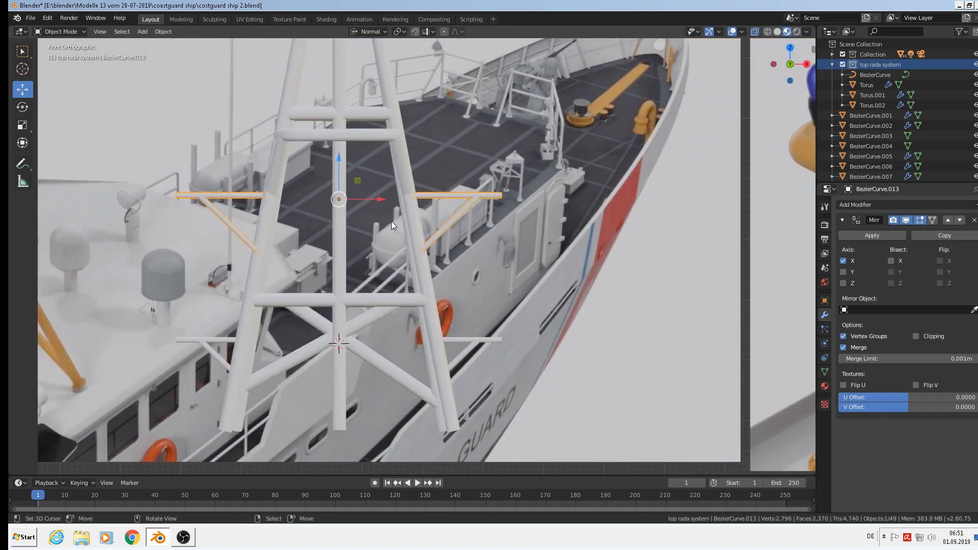
Duplicate the middle bracket pair and raise the copy in Z by about 0.28 m plus 0.045 m to near the mast's top
scroll(391, 221, down, 2)
shift+middle_drag(375, 194, 436, 242)
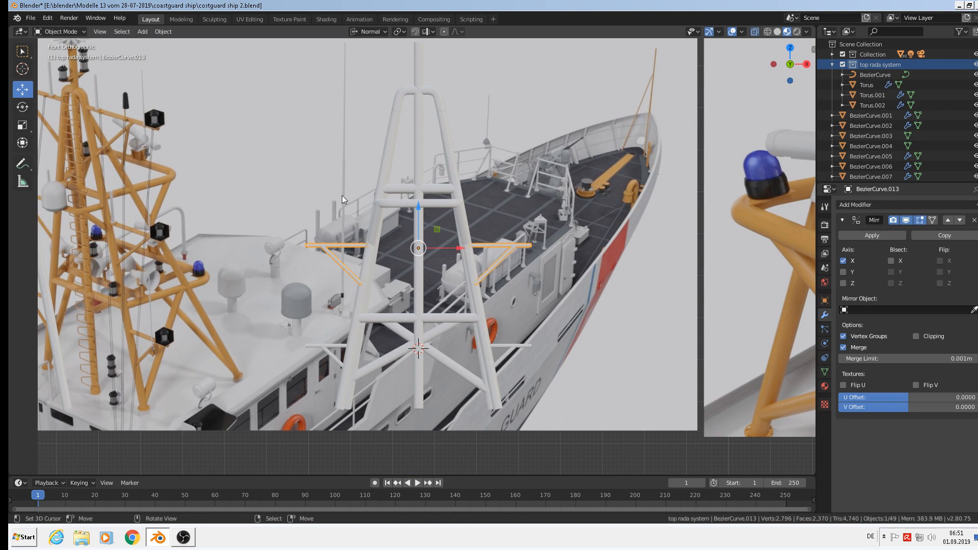
key(shift+d)
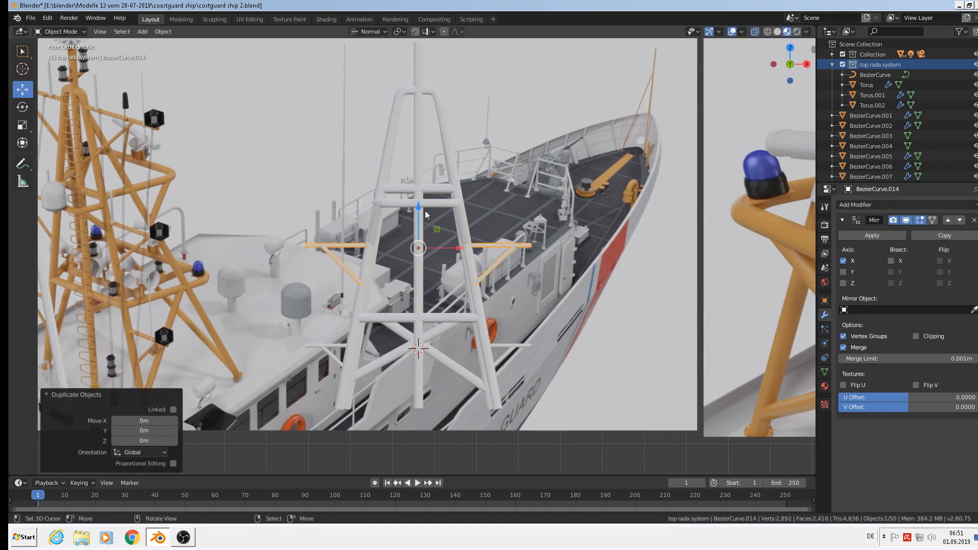
key(z)
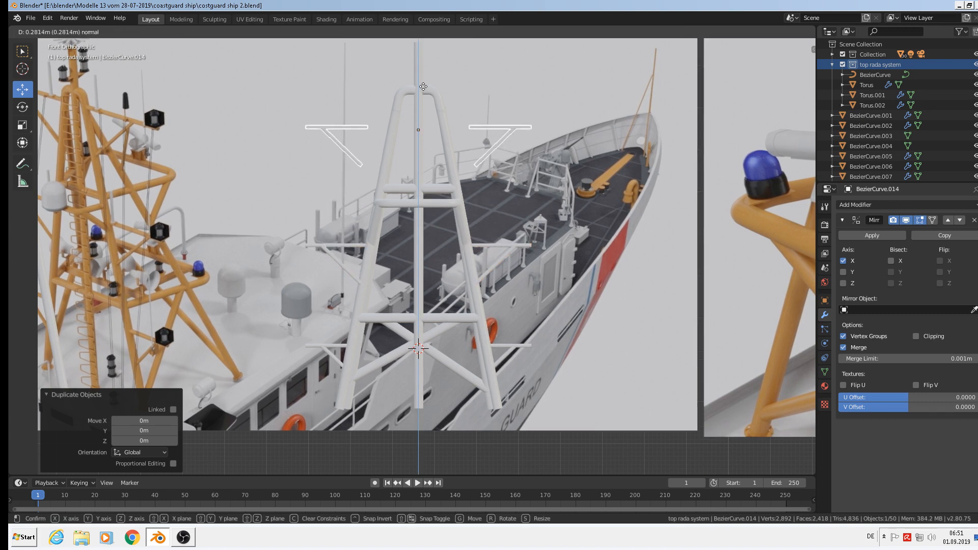
click(424, 87)
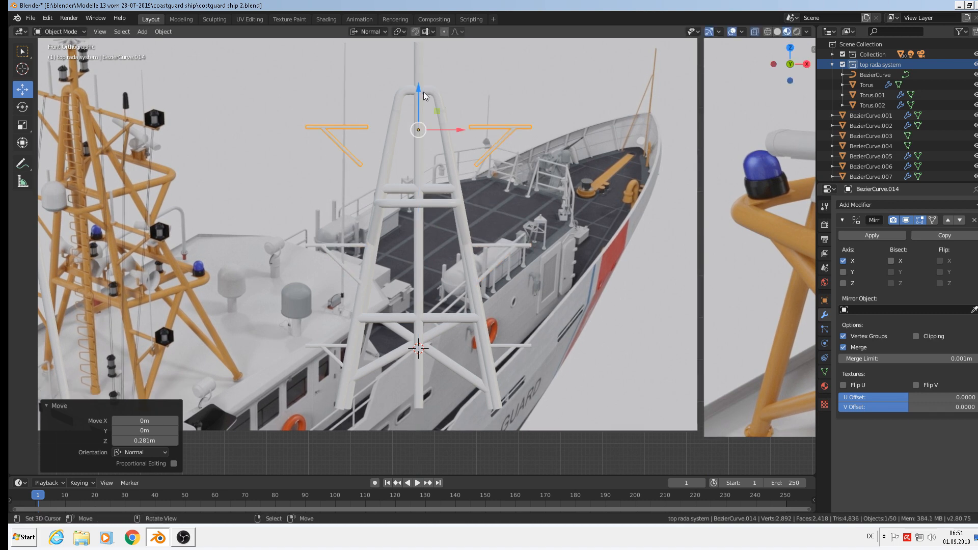
drag(418, 107, 420, 88)
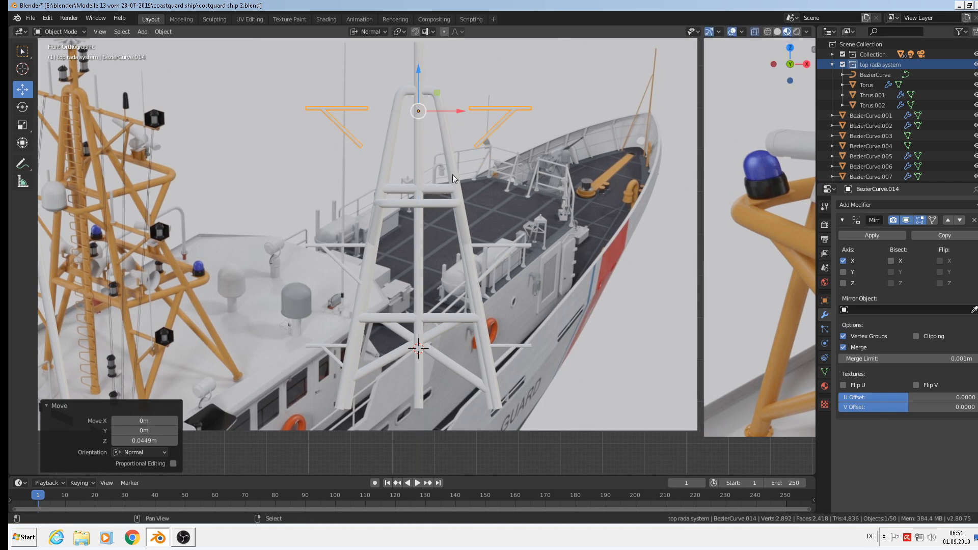
Extend the inner end of the top bracket's horizontal bar along X to the mast leg
shift+middle_drag(453, 174, 526, 203)
scroll(527, 202, up, 2)
key(Tab)
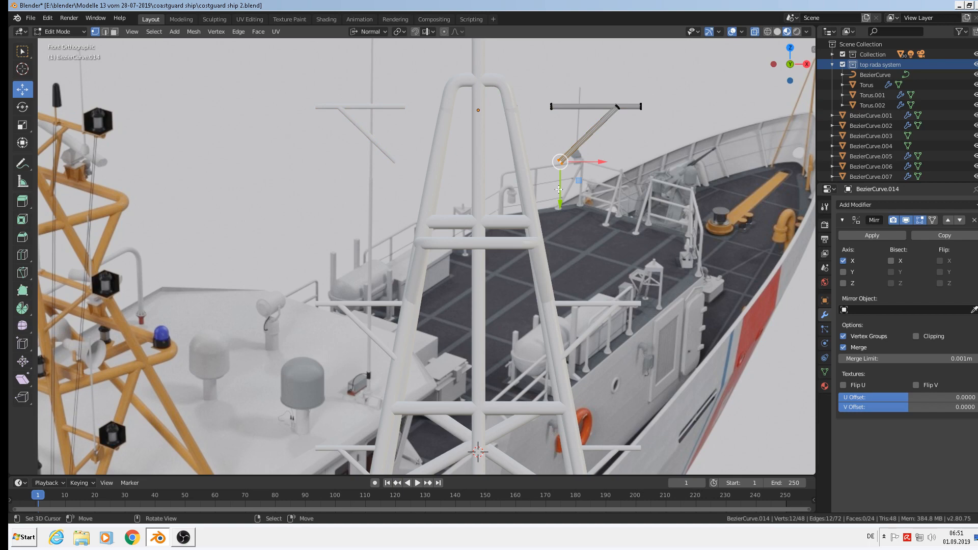
click(548, 107)
drag(593, 107, 552, 107)
Select the lower end of the top bracket's strut and apply the bracket object's rotation and scale
click(560, 161)
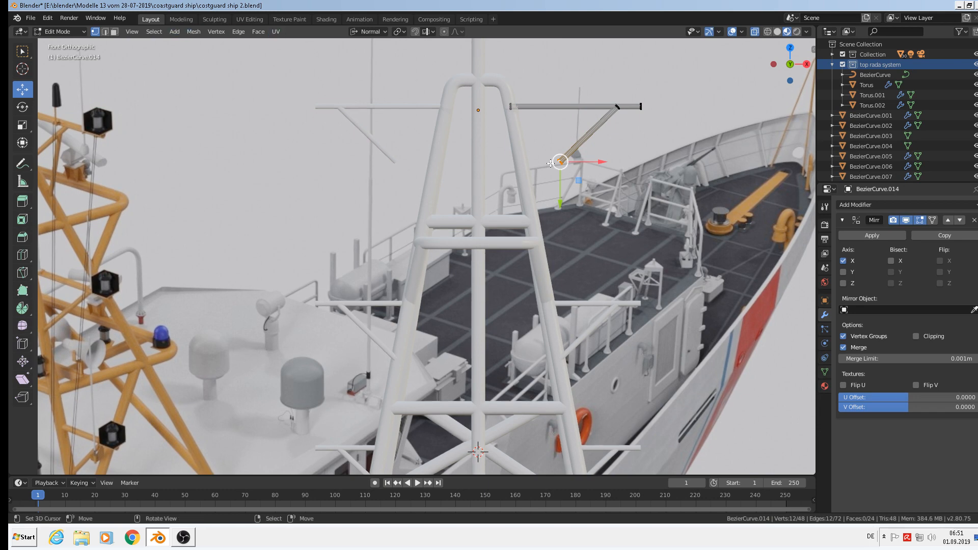
key(Tab)
click(163, 31)
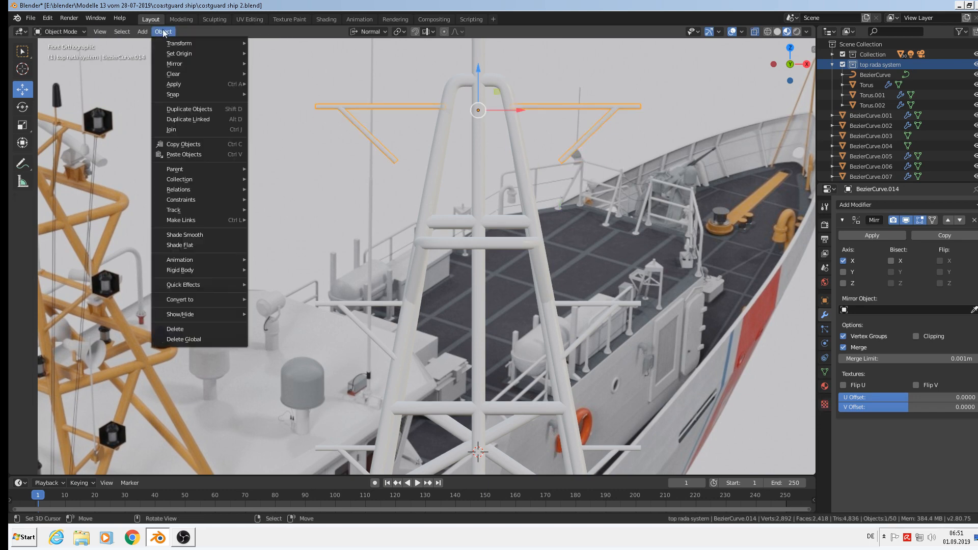
mouse_move(204, 84)
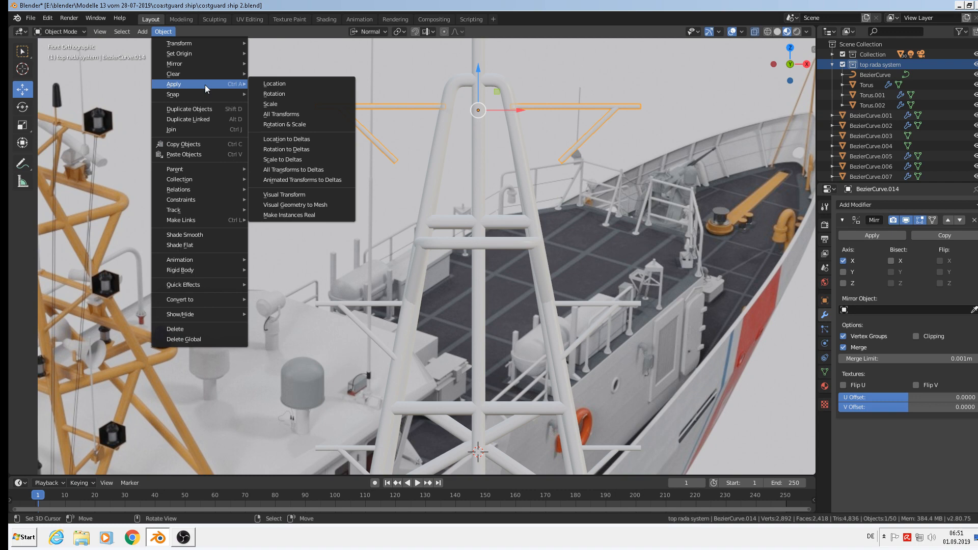
click(306, 124)
Move the lower end of the top bracket's strut about -0.055 m in X and -0.036 m in Z to the mast leg
key(Tab)
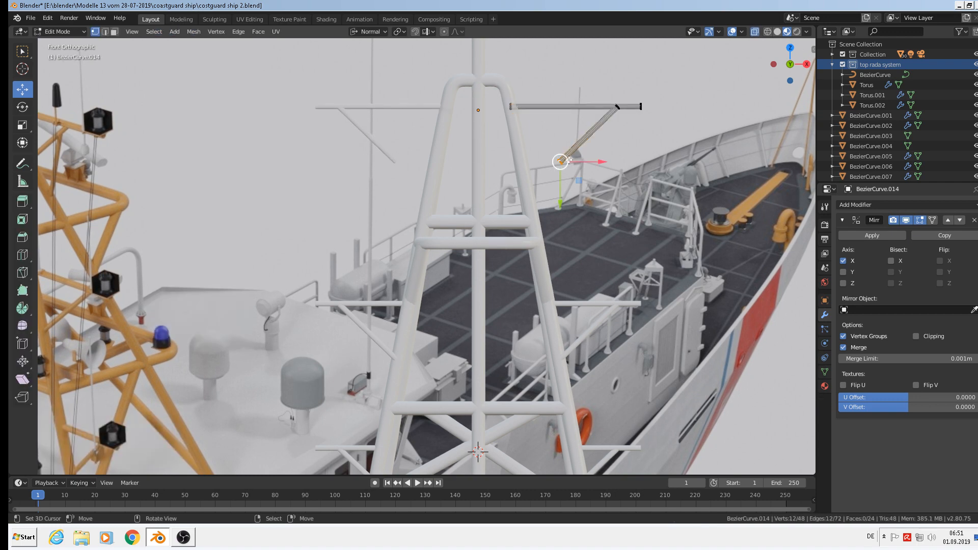
scroll(565, 160, up, 3)
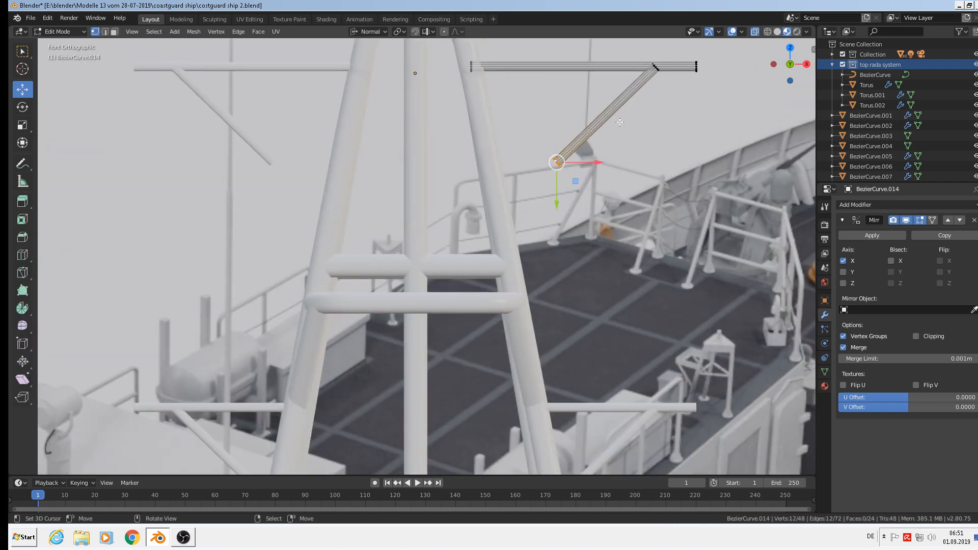
scroll(547, 155, up, 2)
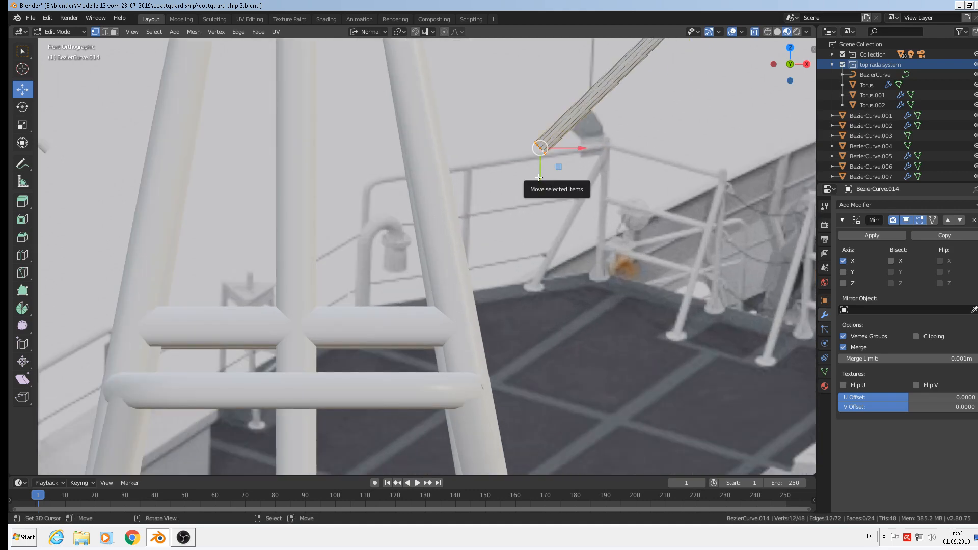
drag(539, 178, 439, 242)
Switch the transform orientation to Global and shift the strut's lower end slightly in Y to line up with the mast leg
middle_drag(440, 243, 338, 242)
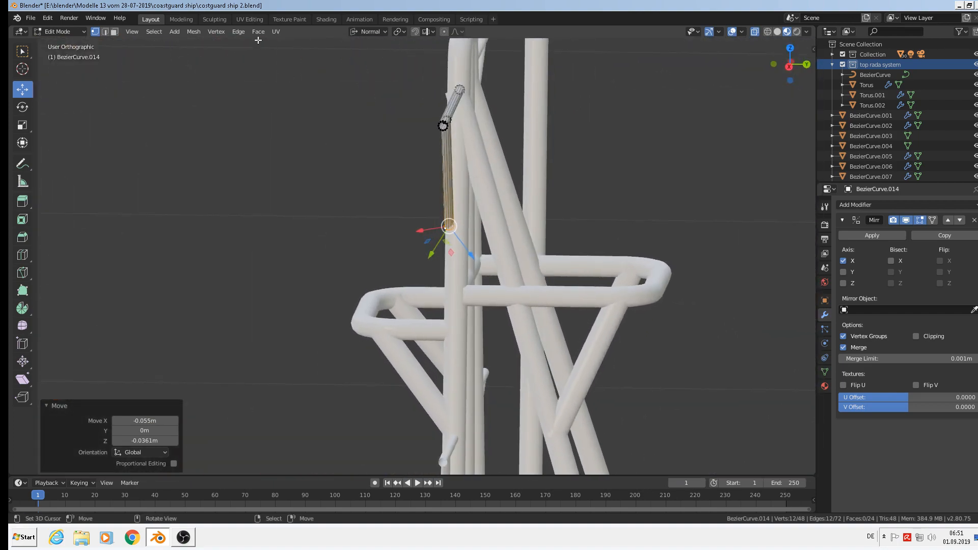
click(367, 31)
click(368, 63)
drag(477, 229, 479, 229)
middle_drag(479, 229, 499, 216)
drag(475, 229, 478, 230)
key(Tab)
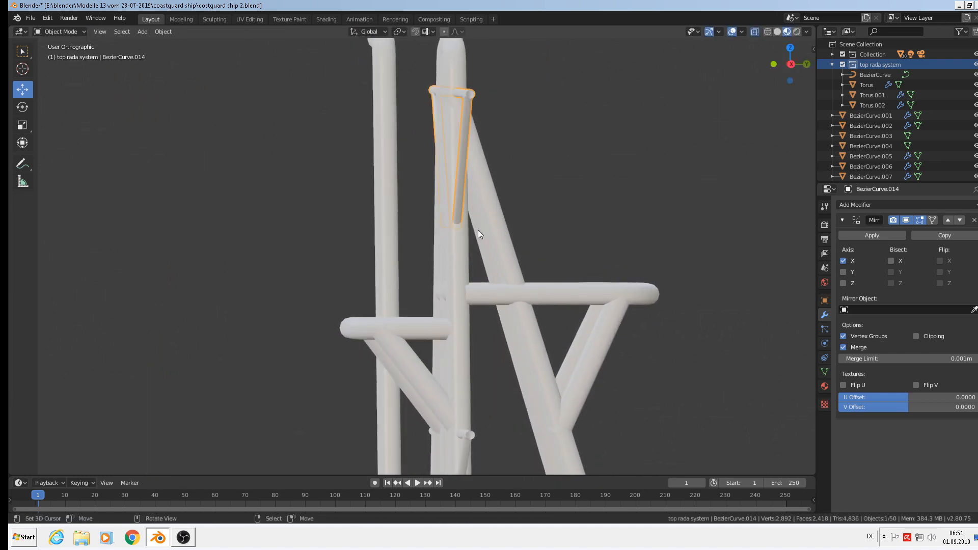
Duplicate the top bracket's diagonal strut within the mesh and move the copy about -0.125 m in X
middle_drag(478, 230, 560, 243)
scroll(527, 199, down, 2)
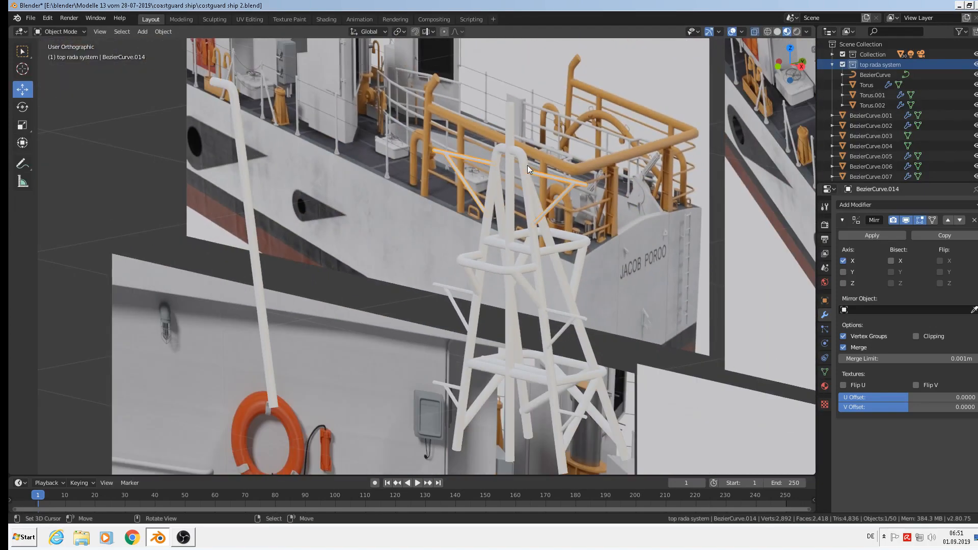
middle_drag(546, 218, 481, 213)
scroll(523, 205, up, 1)
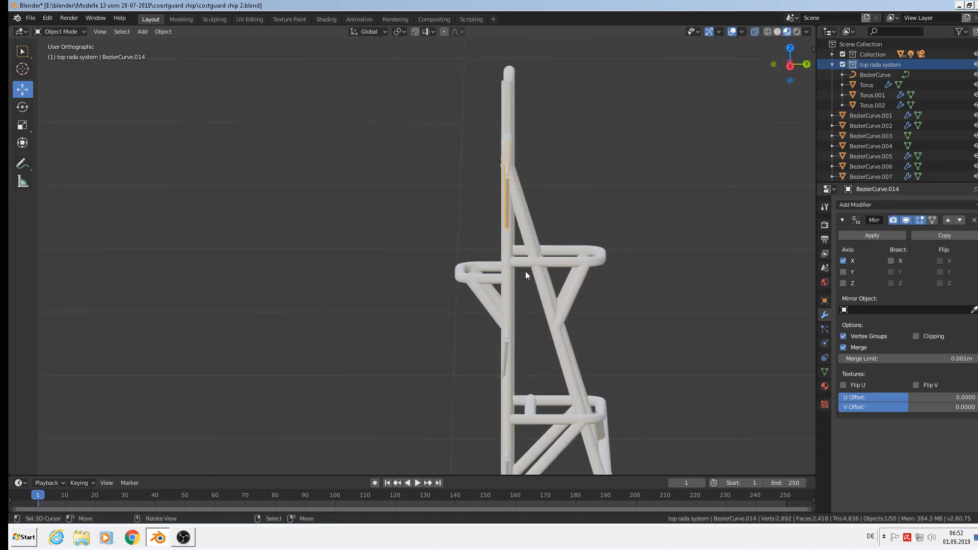
middle_drag(525, 271, 592, 249)
scroll(583, 209, up, 3)
scroll(555, 188, up, 1)
key(Tab)
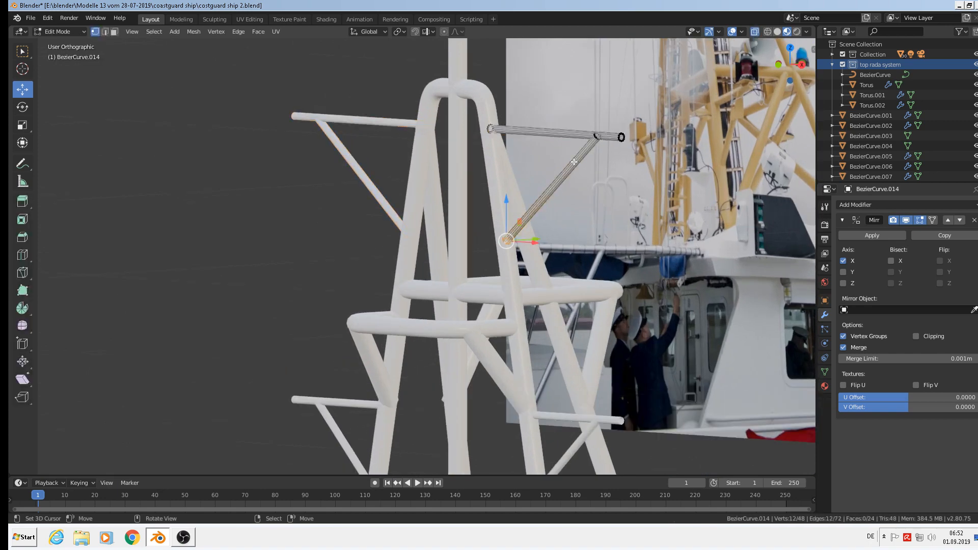
key(l)
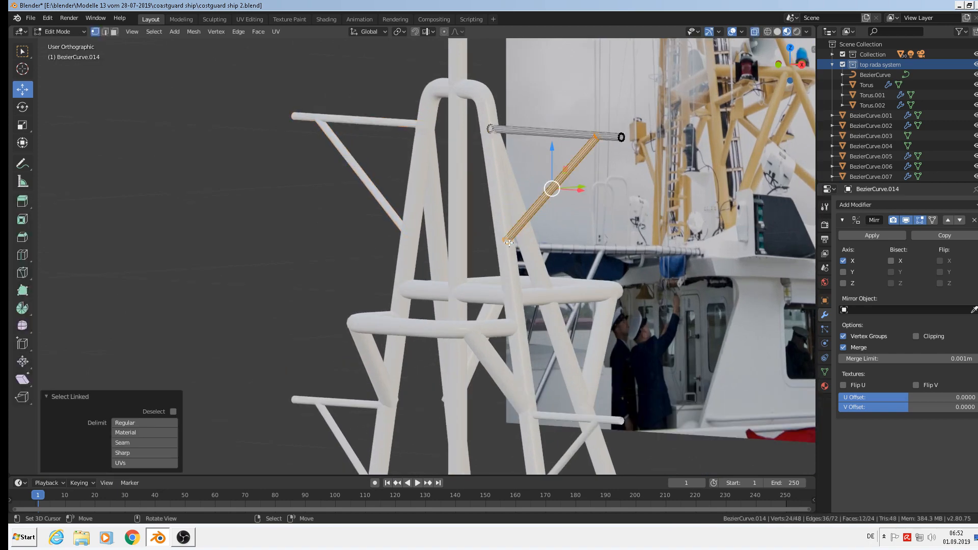
middle_drag(524, 234, 593, 236)
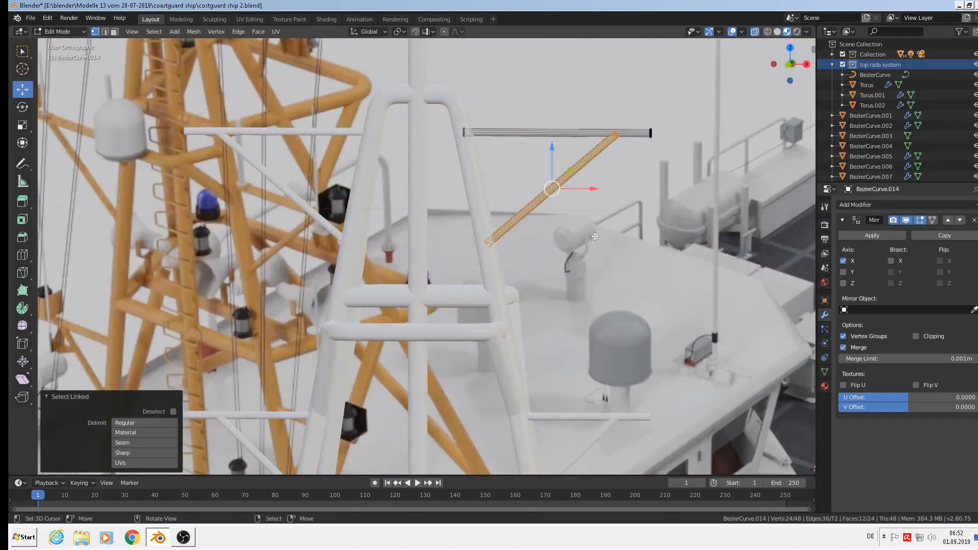
key(shift+d)
click(597, 236)
drag(597, 188, 490, 174)
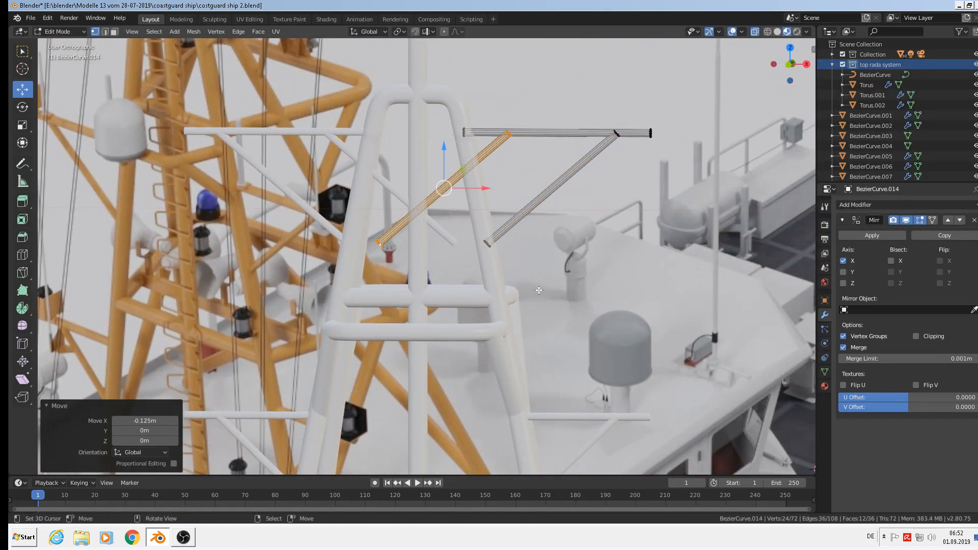
Rotate the strut copy about -50.5° around Y to stand upright and place its upper end at the bar's outer strut joint
key(r)
key(y)
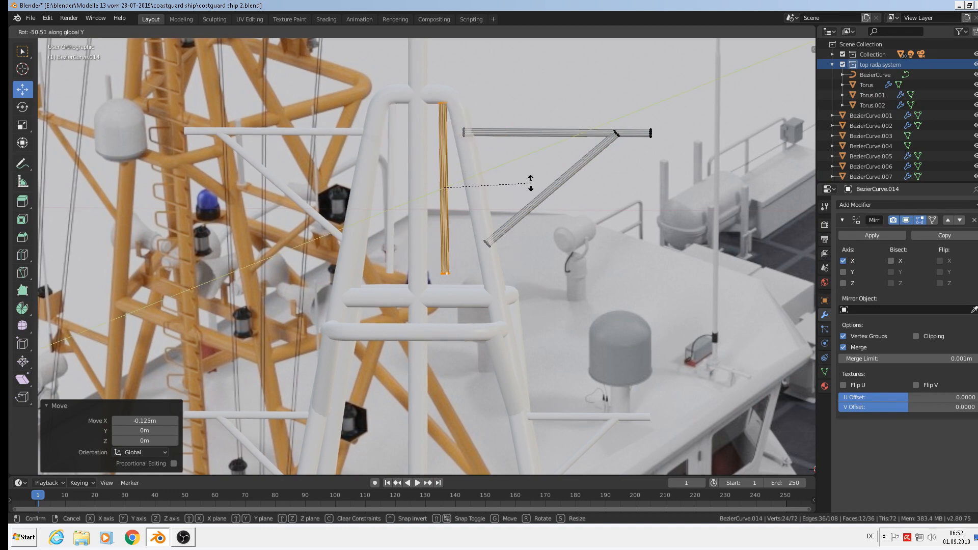
click(529, 182)
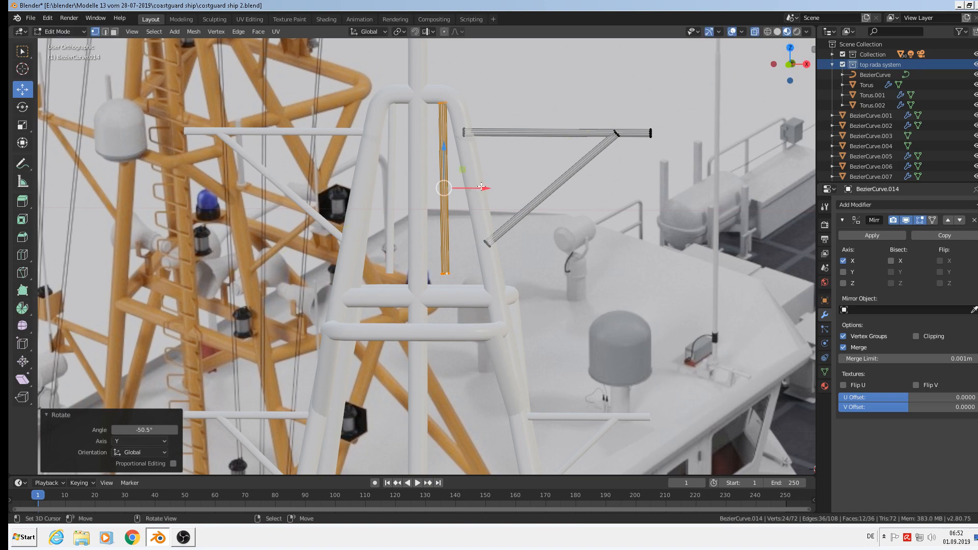
mouse_move(473, 188)
mouse_down()
mouse_move(499, 189)
mouse_move(472, 167)
mouse_move(470, 179)
mouse_up()
middle_drag(470, 179, 335, 261)
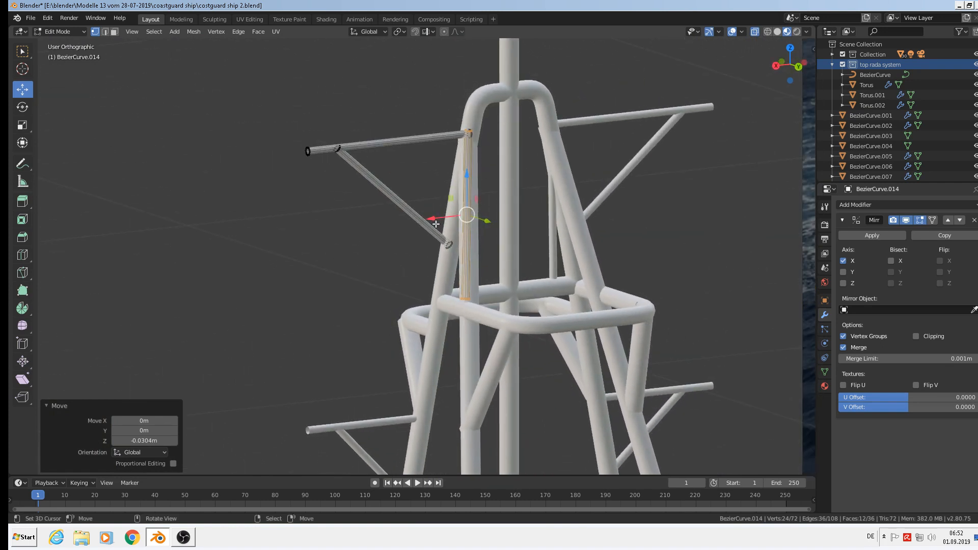
drag(435, 224, 315, 233)
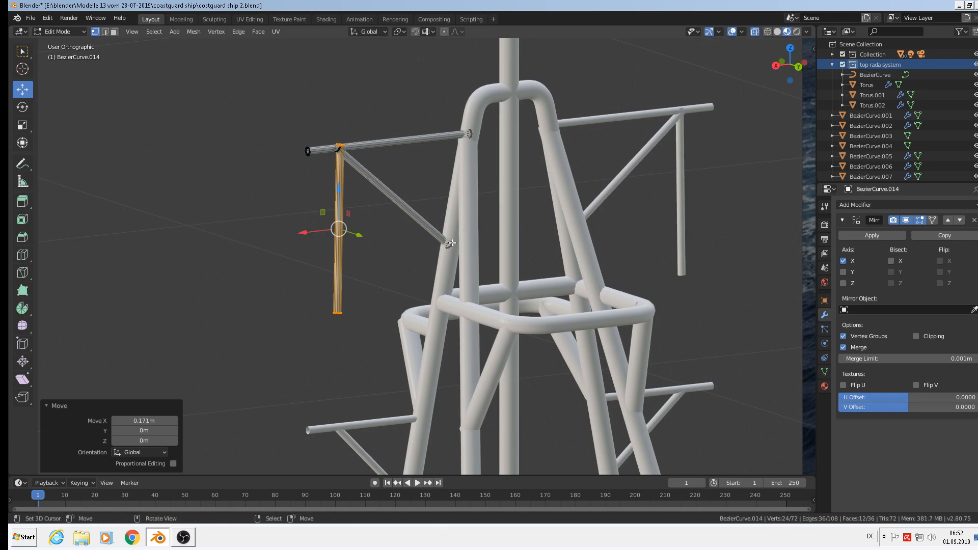
Move the upright strut's lower end about 0.06 m up in Z and 0.037 m in Y toward the mast's slanted rear leg
middle_drag(452, 242, 490, 247)
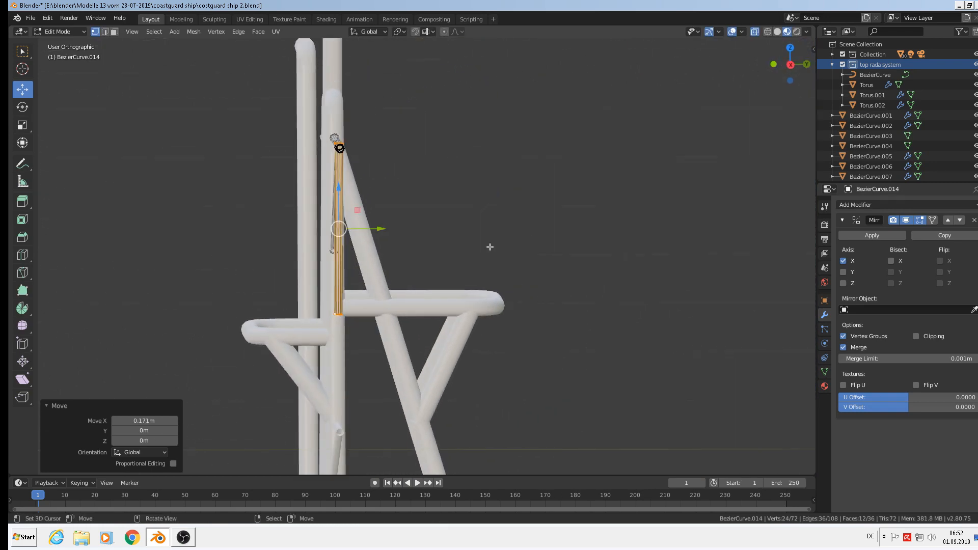
alt+click(339, 314)
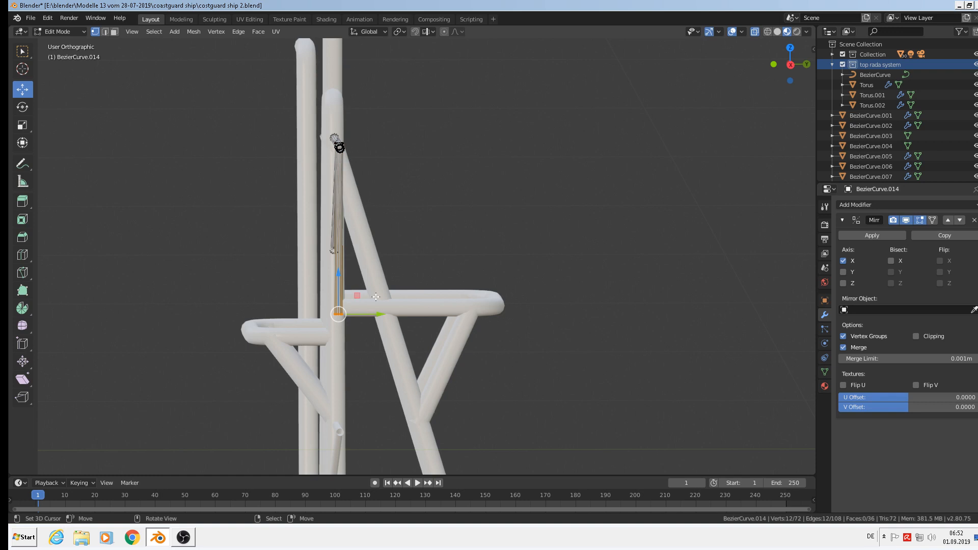
key(KP_3)
key(g)
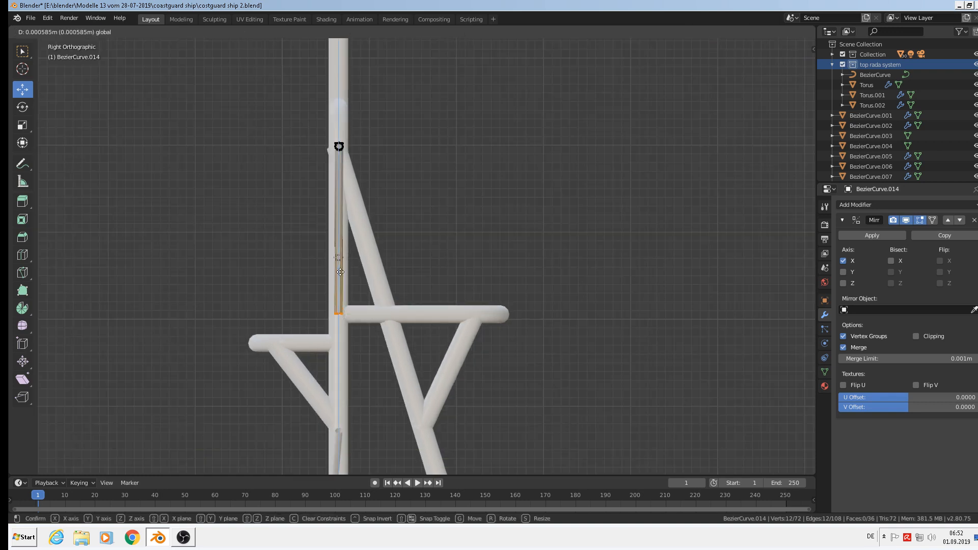
click(344, 220)
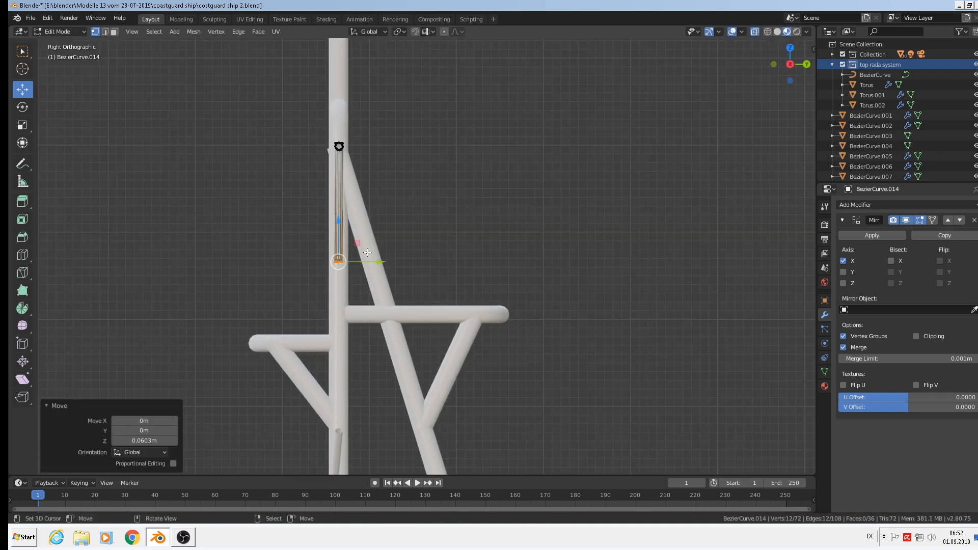
key(g)
key(y)
click(405, 258)
Move the second strut's lower end about -0.156 m in X so it meets the mast leg
middle_drag(406, 258, 323, 277)
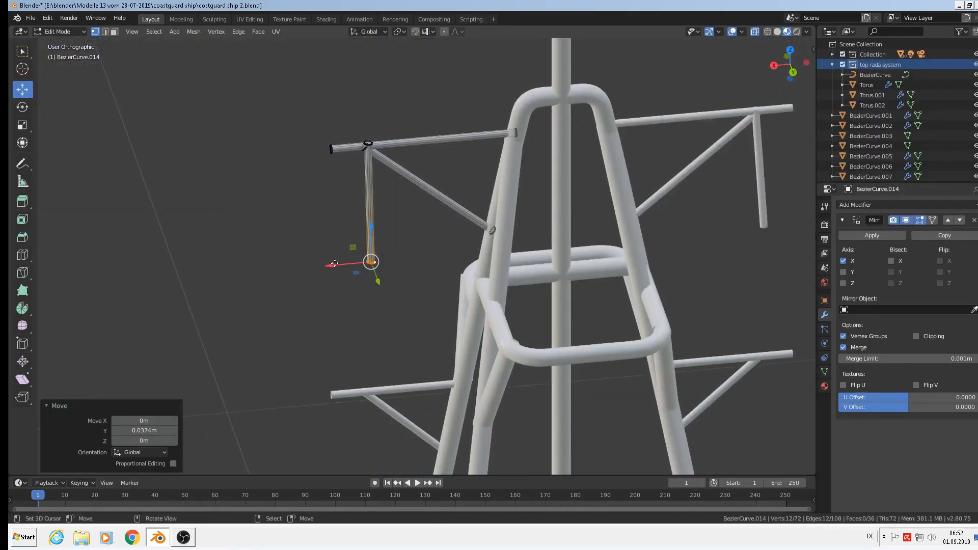
key(g)
key(x)
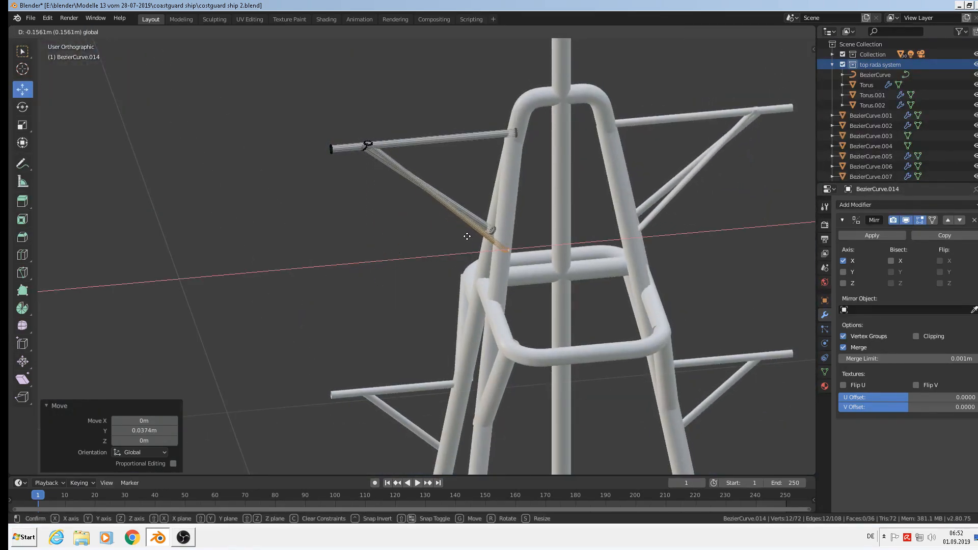
click(471, 236)
middle_drag(474, 234, 713, 204)
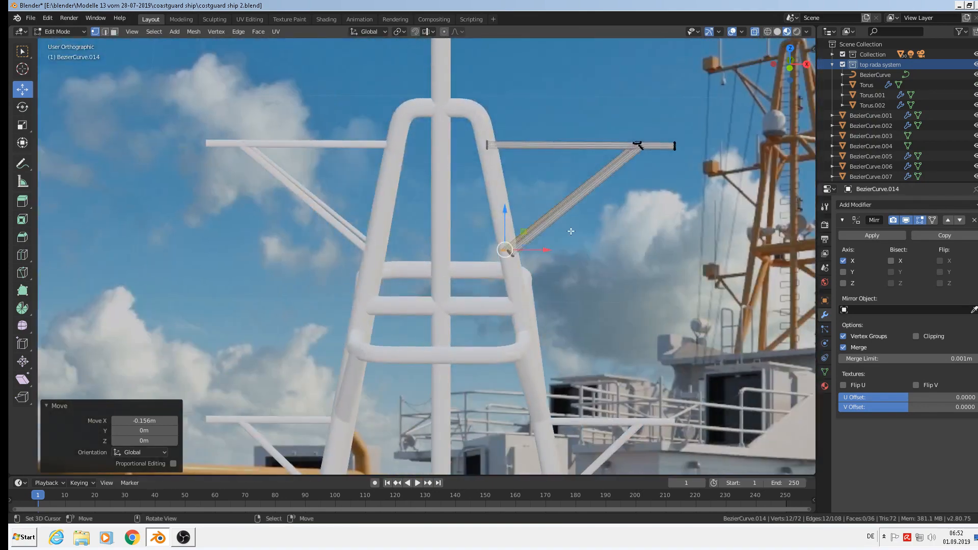
Delete all vertices of the top bracket's misplaced second strut
drag(507, 220, 508, 219)
middle_drag(512, 218, 533, 232)
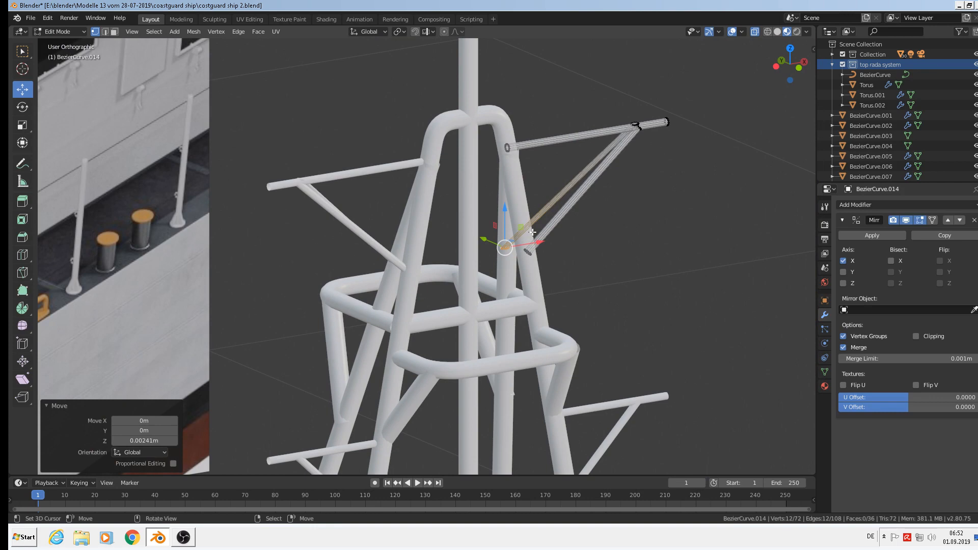
key(l)
key(x)
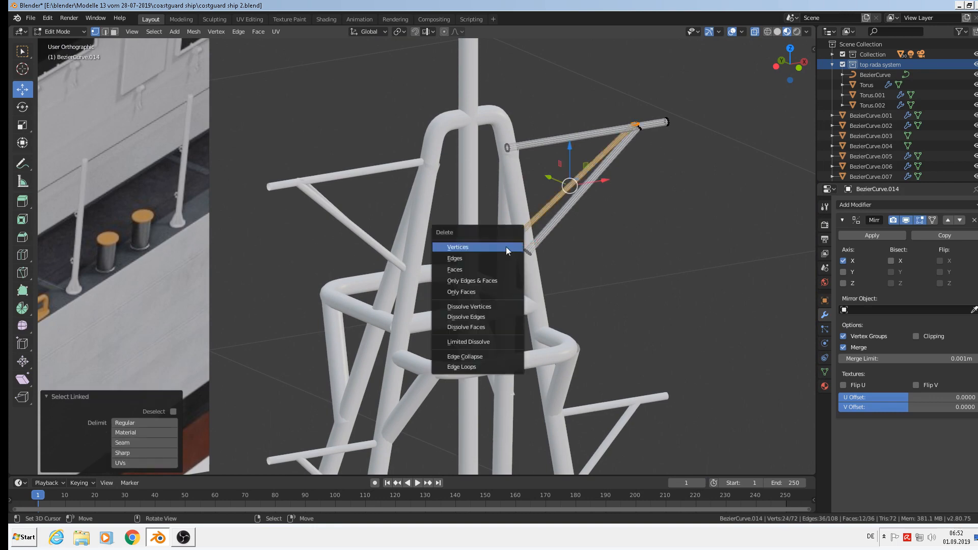
click(506, 247)
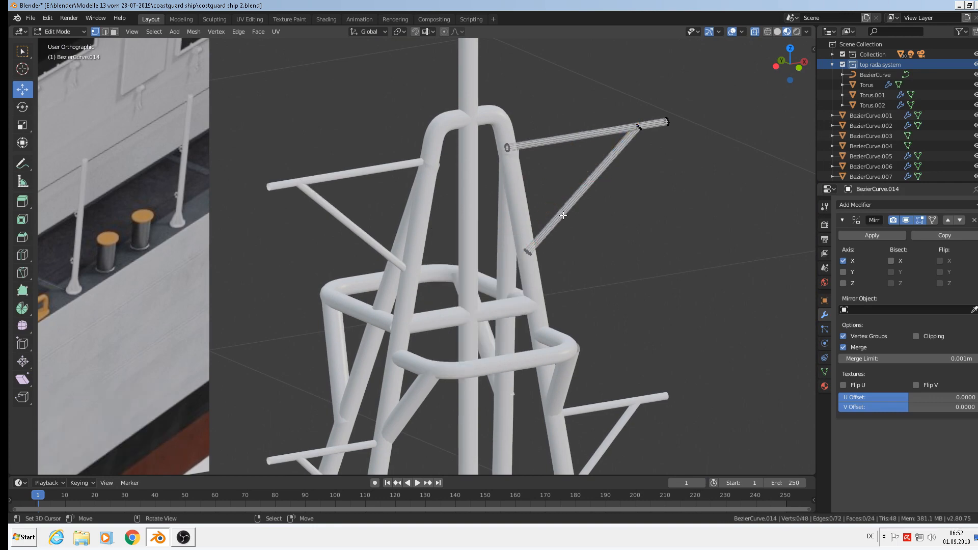
Duplicate the top bracket's remaining diagonal strut in place and move the copy along positive Y, clear of the original
key(ctrl+z)
middle_drag(533, 254, 619, 275)
key(g)
right_click(552, 258)
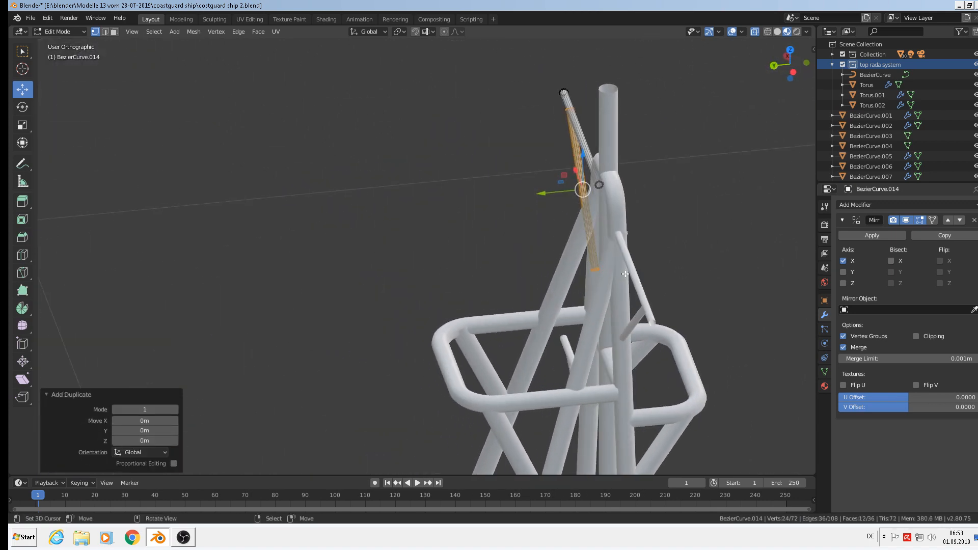
key(Tab)
key(Tab)
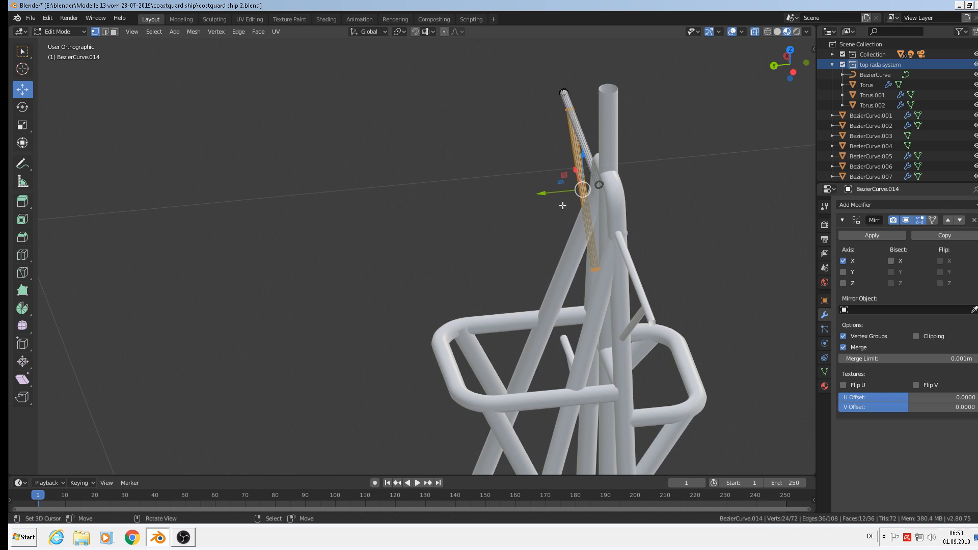
key(g)
key(y)
click(534, 209)
Select the strut copy's lower end loop and move it farther along positive Y so the strut slants toward the rear leg
alt+click(574, 272)
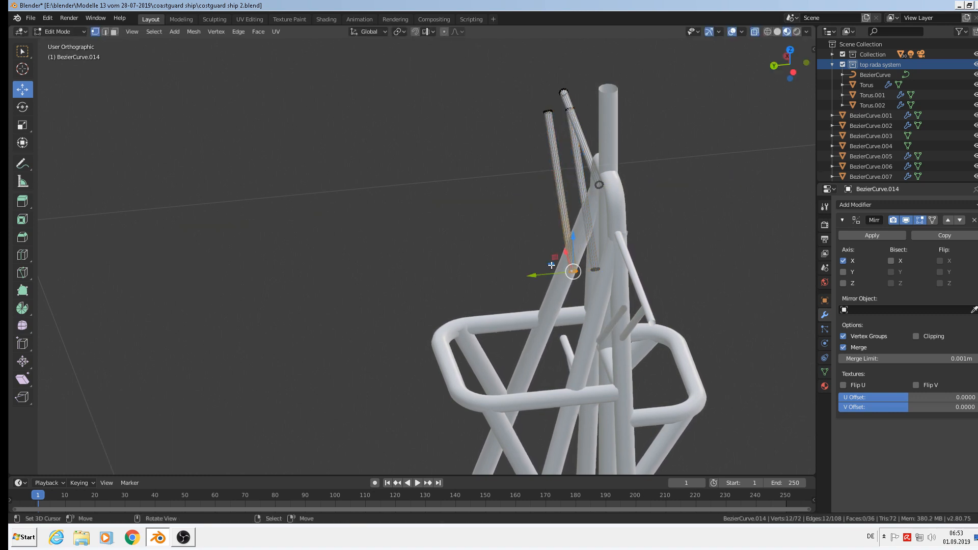
key(g)
key(y)
click(506, 270)
key(Tab)
key(Tab)
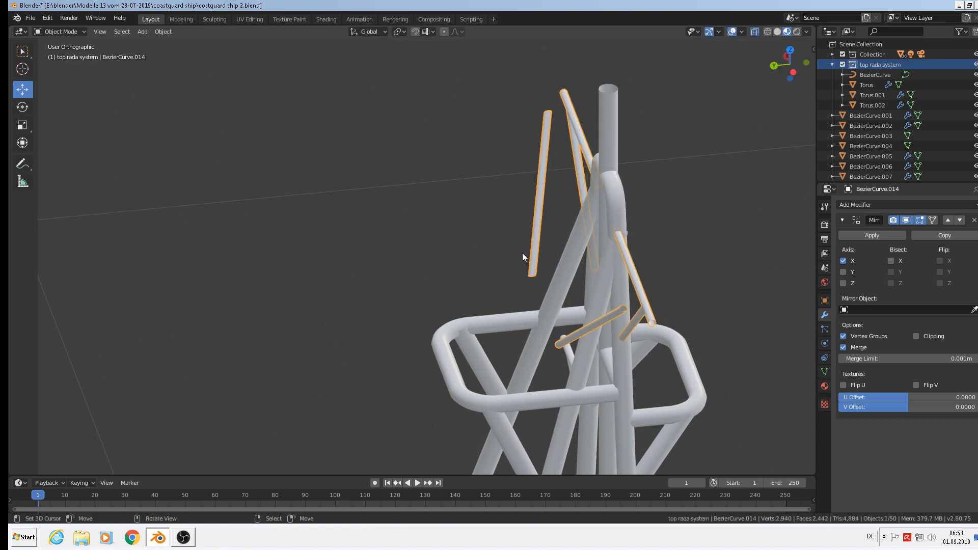
Select the whole slanted strut and move it about -0.0281 m in Y so its upper end meets the bracket bar
key(ctrl+l)
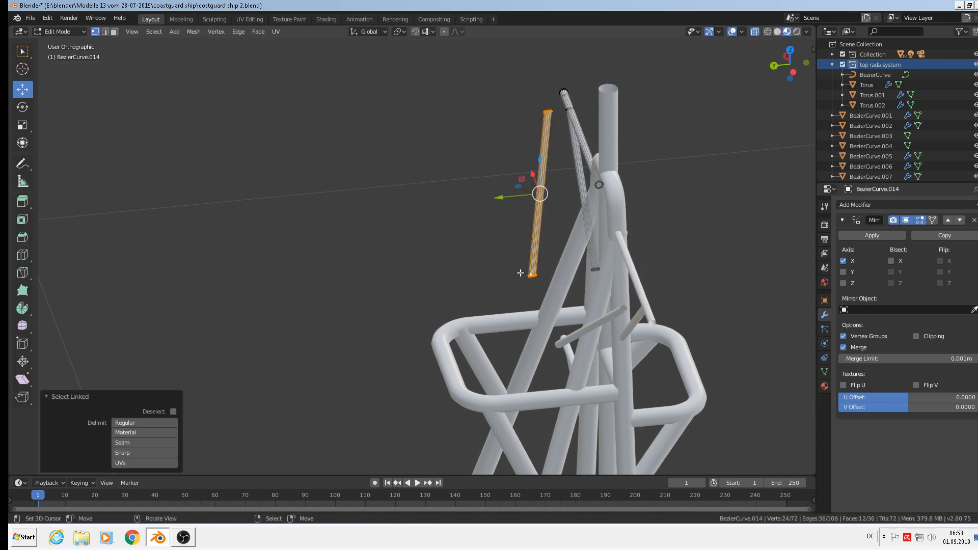
key(g)
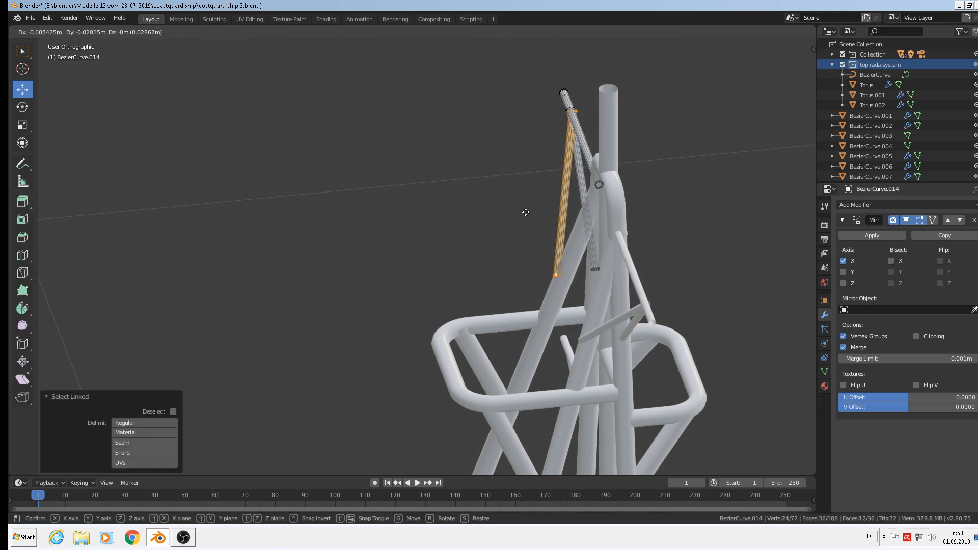
click(526, 212)
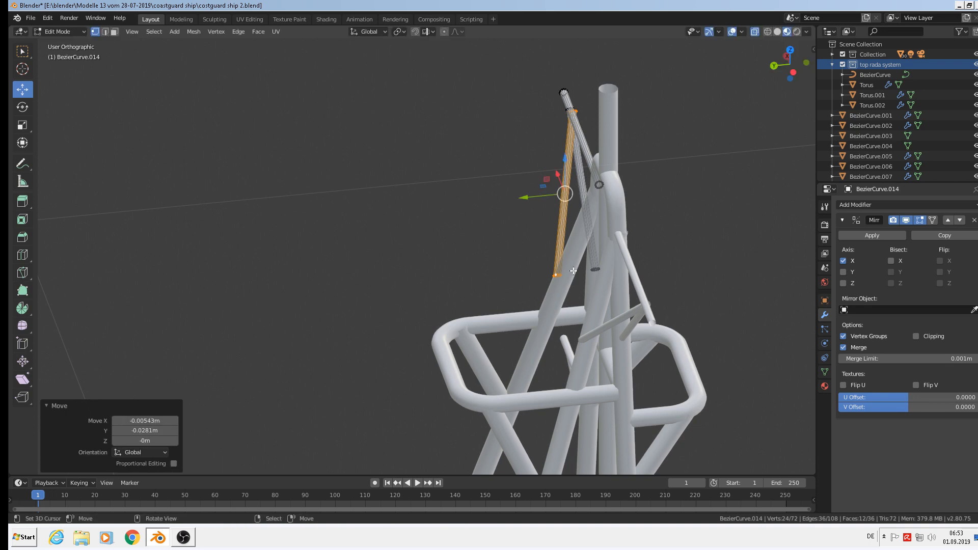
Rotate the slanted strut about -2.11° in the view and shift it about -0.004 m in Y, finishing the bracket's mesh editing
middle_drag(573, 271, 562, 263)
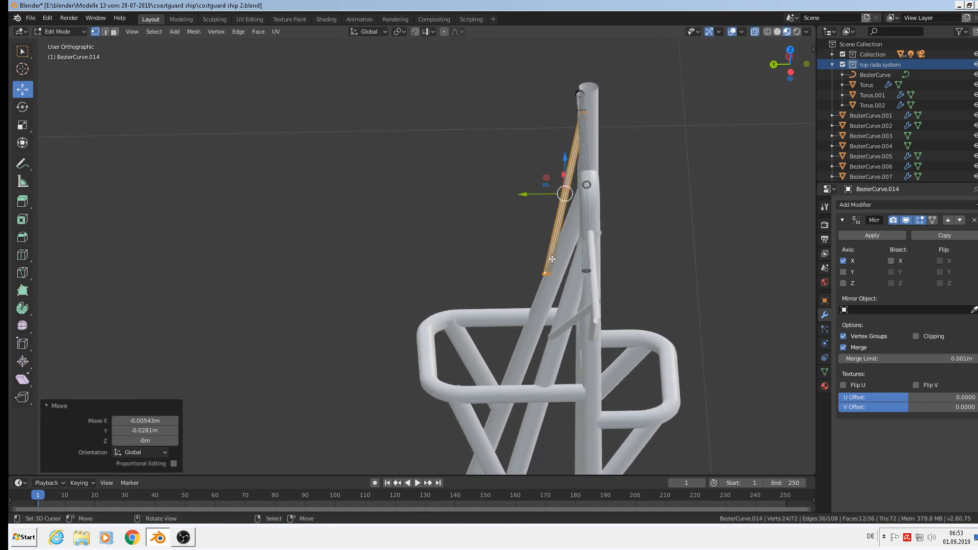
key(r)
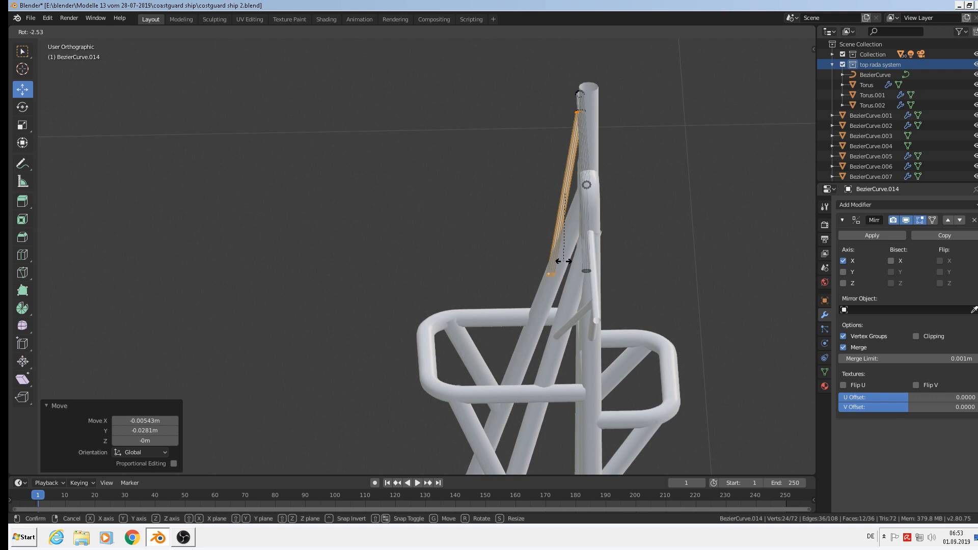
click(565, 262)
middle_drag(565, 262, 569, 261)
key(g)
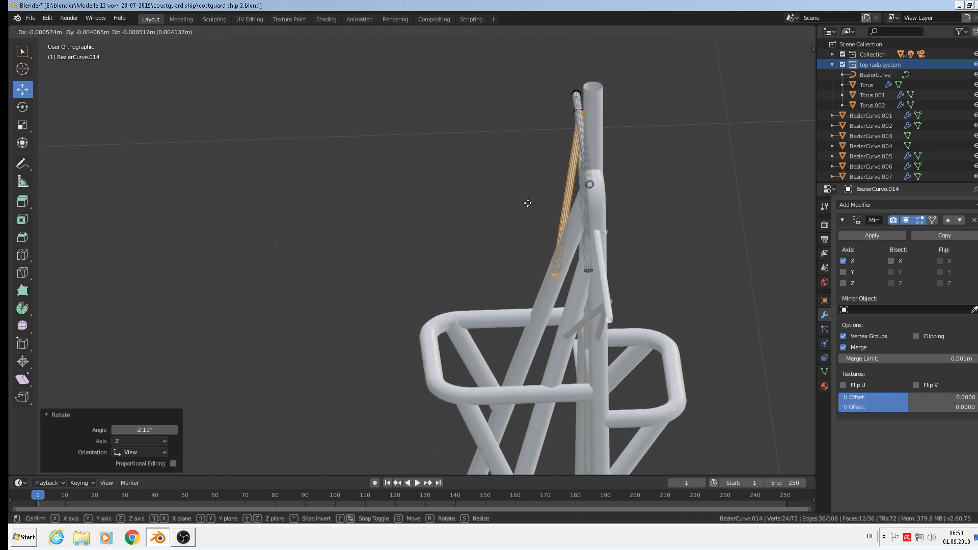
click(528, 204)
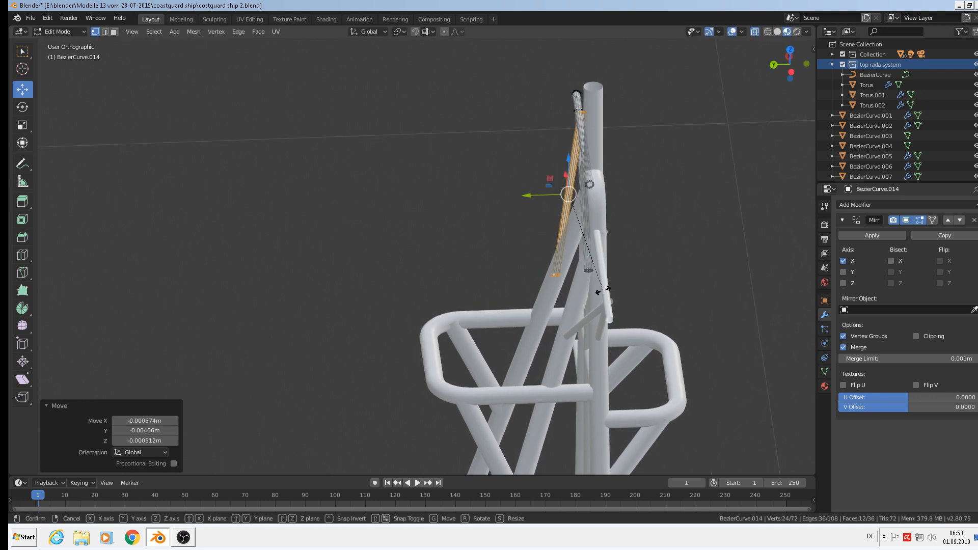
key(Tab)
middle_drag(607, 289, 763, 288)
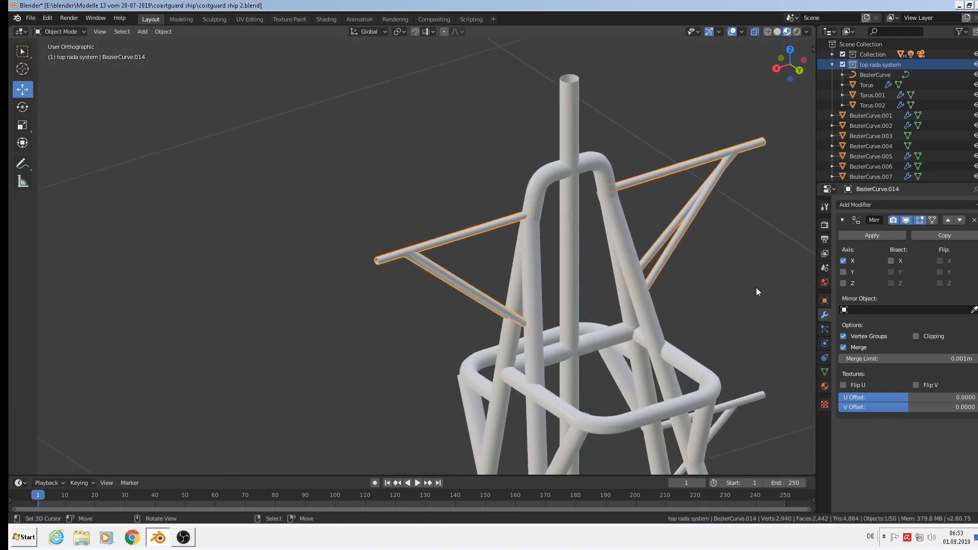
click(755, 287)
Save the project as a new version named costguard ship 3.blend
scroll(695, 303, down, 2)
middle_drag(695, 302, 821, 285)
scroll(795, 300, down, 4)
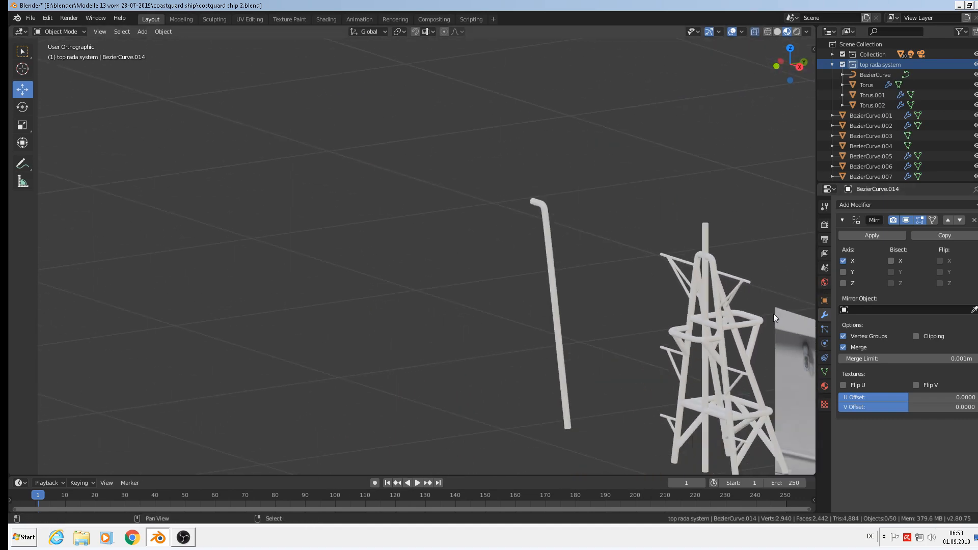
shift+middle_drag(614, 253, 557, 237)
scroll(631, 351, down, 3)
shift+middle_drag(630, 354, 401, 242)
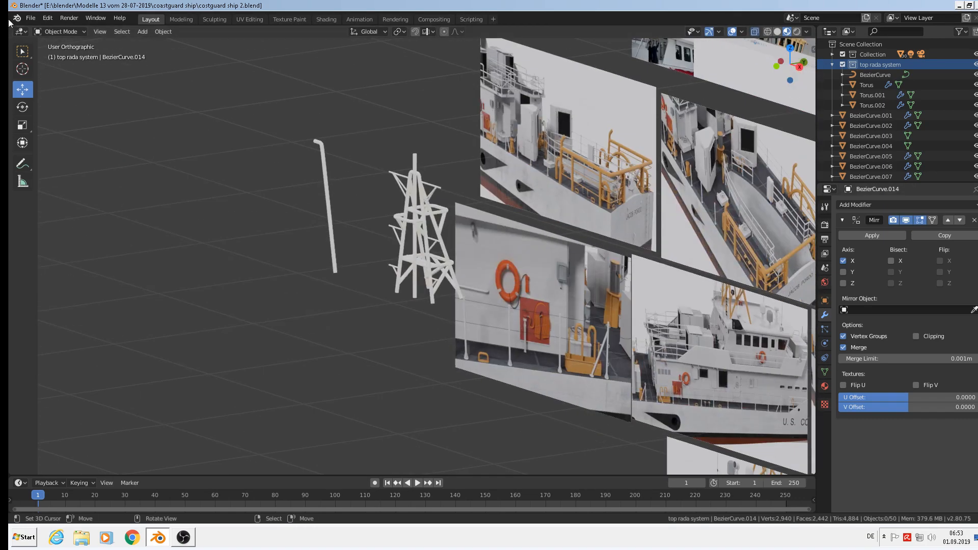
click(31, 18)
click(46, 95)
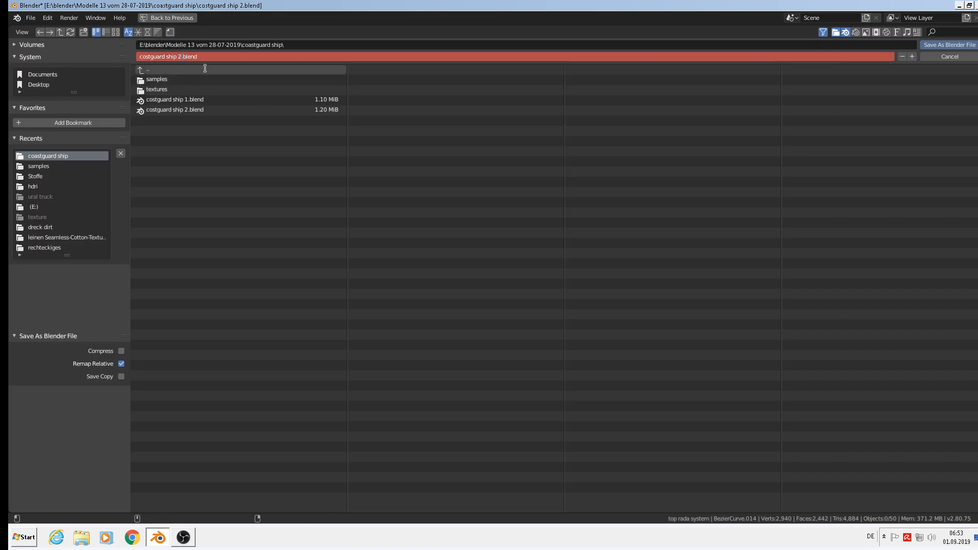
key(Return)
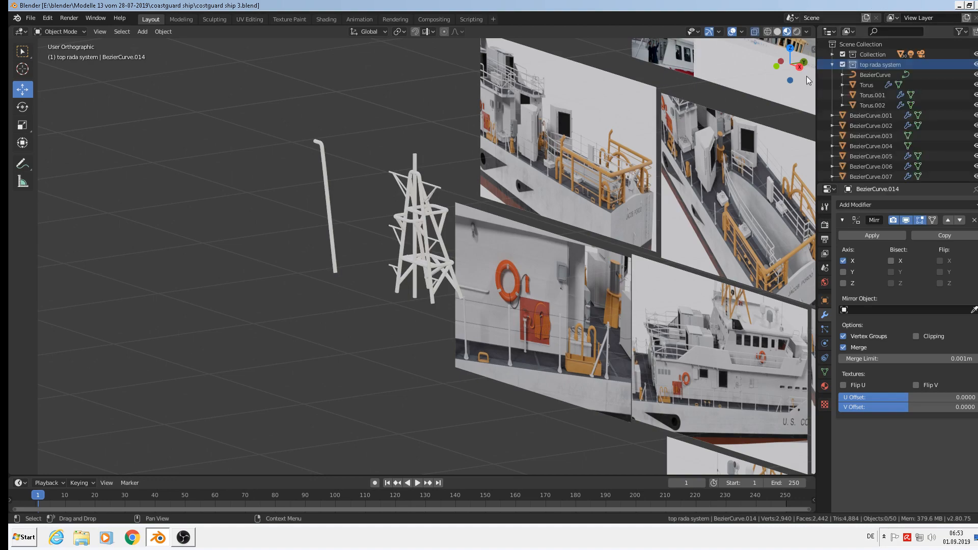
Examine the mast reference photo in front view for the black lanterns, blue beacons and horns mounted on the frame
scroll(467, 185, up, 8)
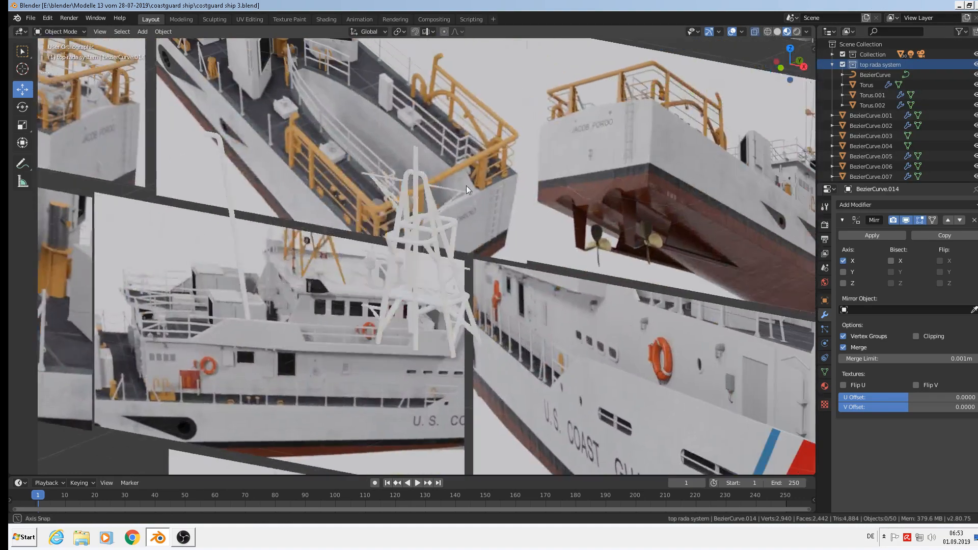
key(KP_1)
scroll(374, 164, down, 2)
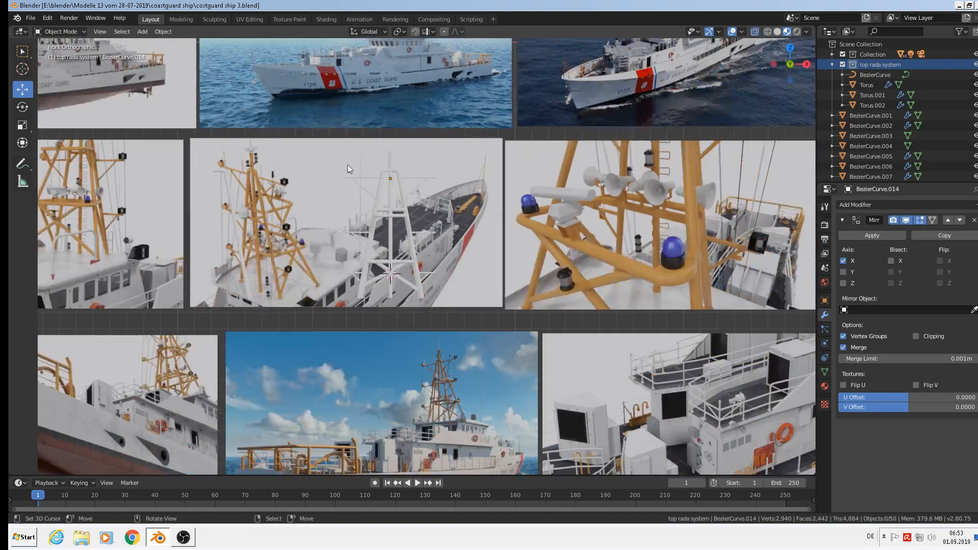
scroll(324, 167, up, 4)
scroll(212, 184, up, 1)
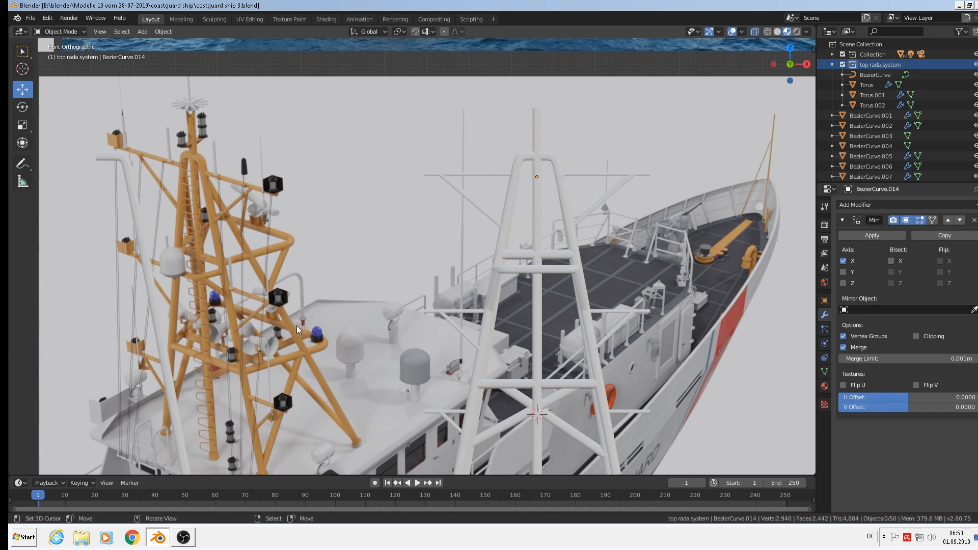
shift+middle_drag(296, 326, 411, 210)
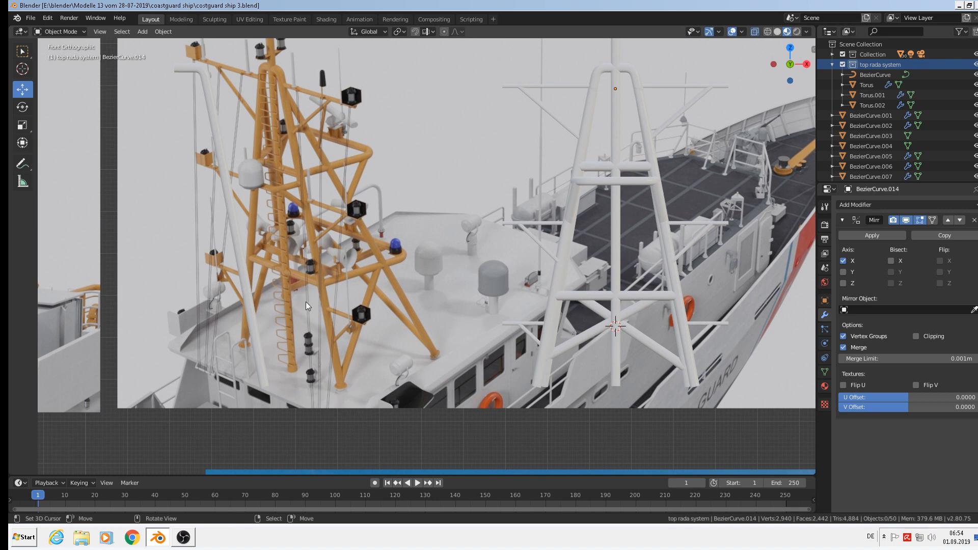
scroll(289, 222, up, 5)
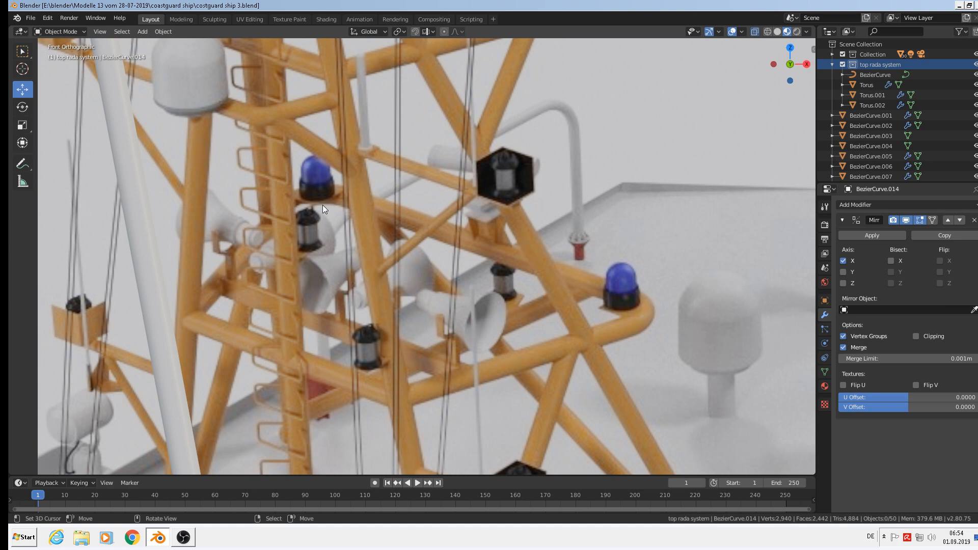
Add a torus at the black lantern below the blue beacon and scale it by about 0.012 and again by 0.323
scroll(295, 231, up, 3)
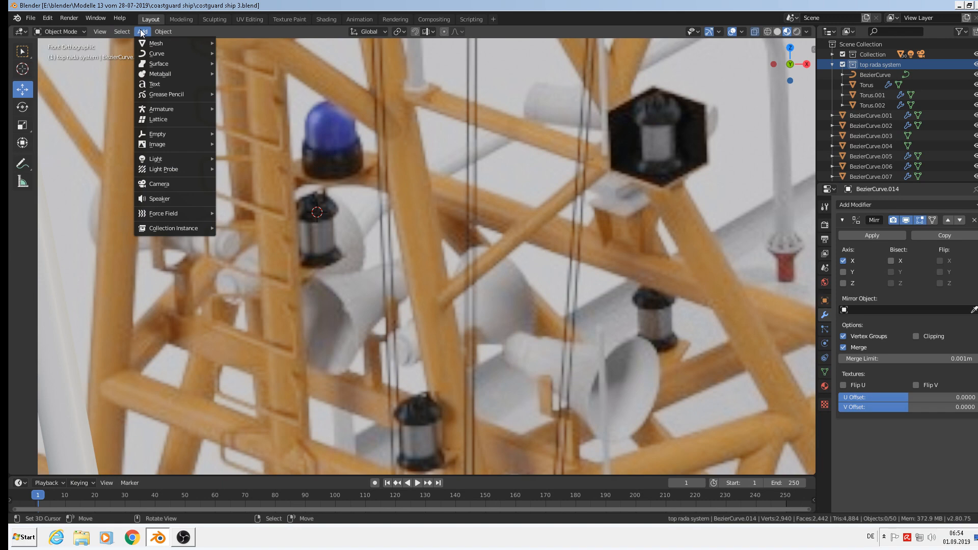
mouse_move(153, 44)
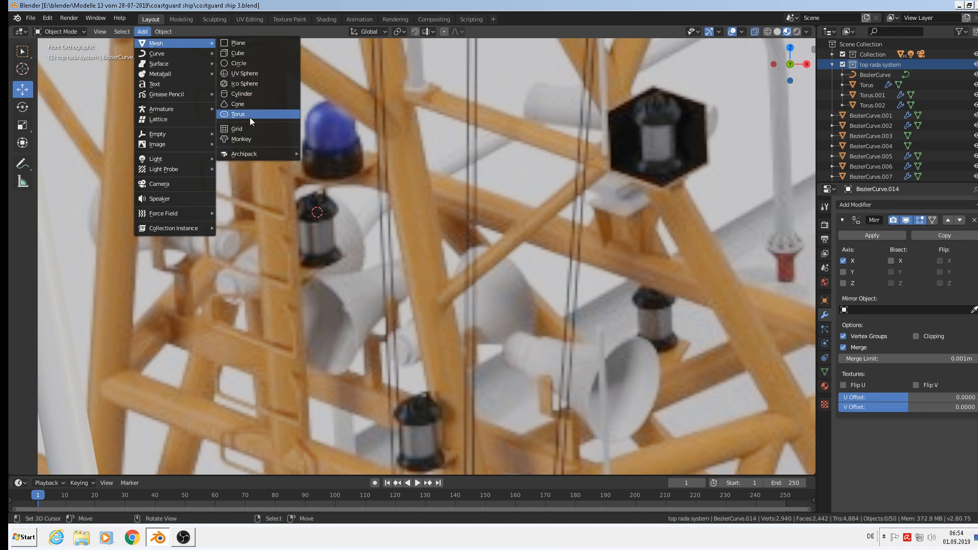
click(249, 114)
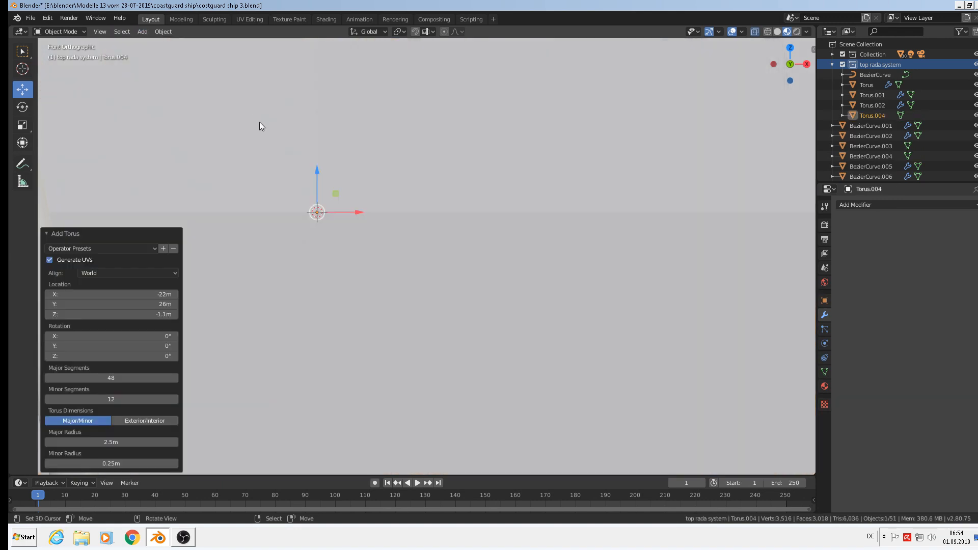
scroll(259, 122, down, 1)
key(s)
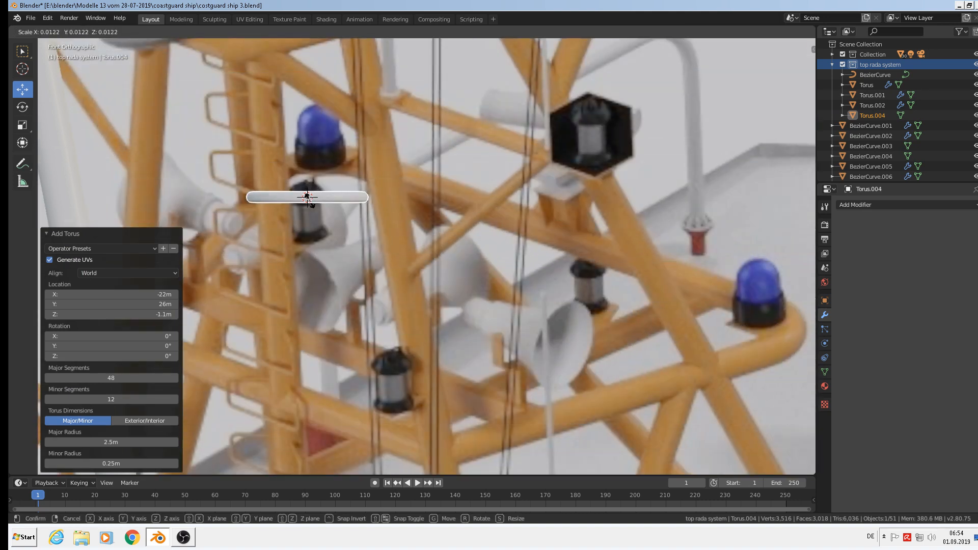
click(309, 199)
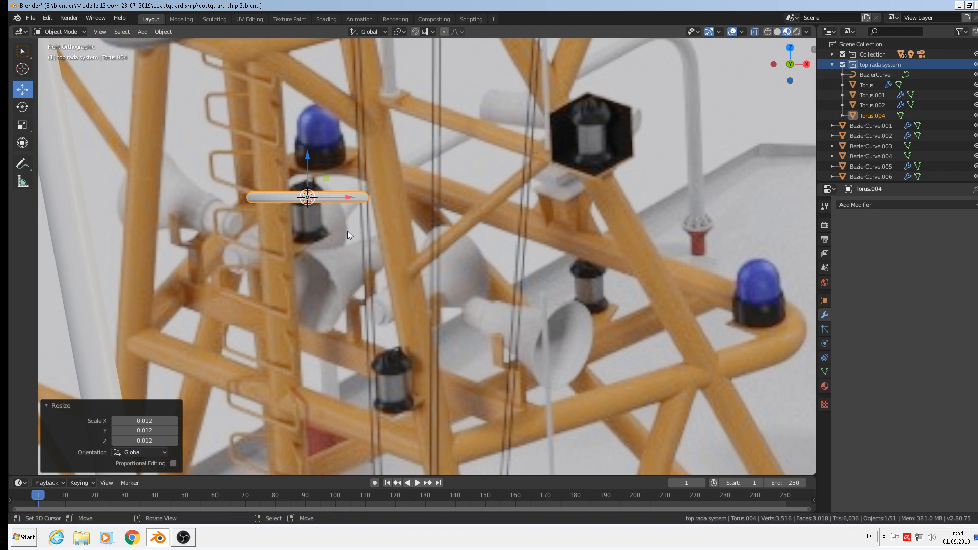
key(s)
click(317, 220)
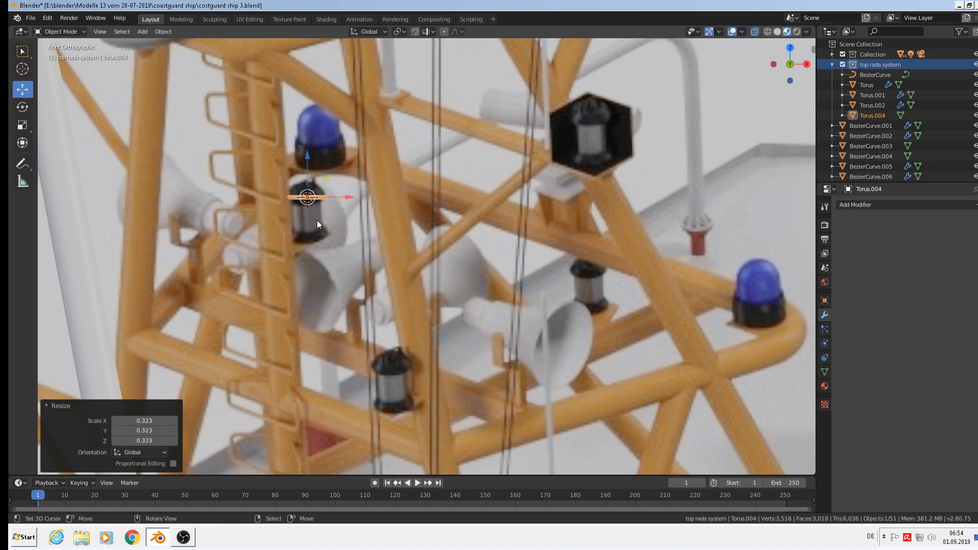
Rotate the small torus 90° around the X axis so the ring faces the front
key(r)
key(x)
key(9)
key(0)
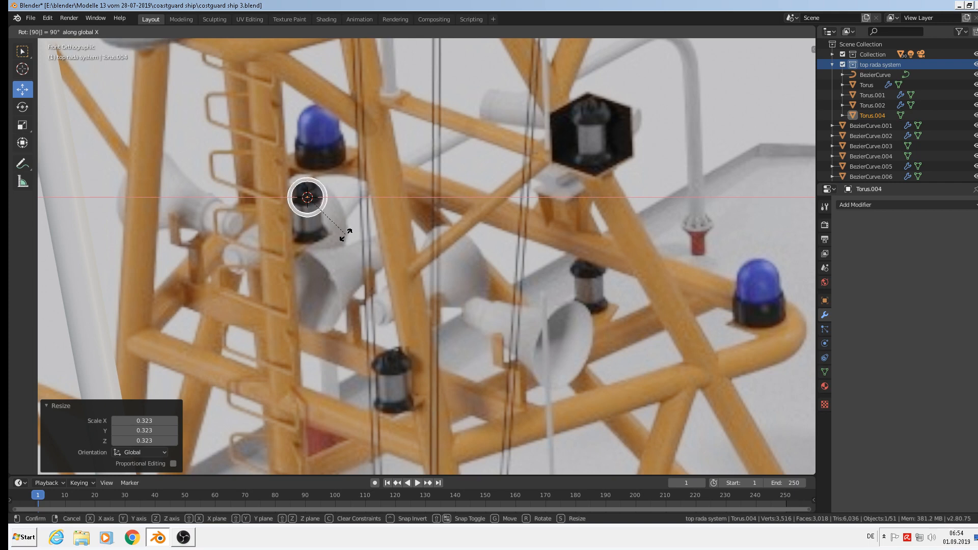
key(Return)
Delete the vertices of the upper half of the torus around the lantern
scroll(255, 191, up, 3)
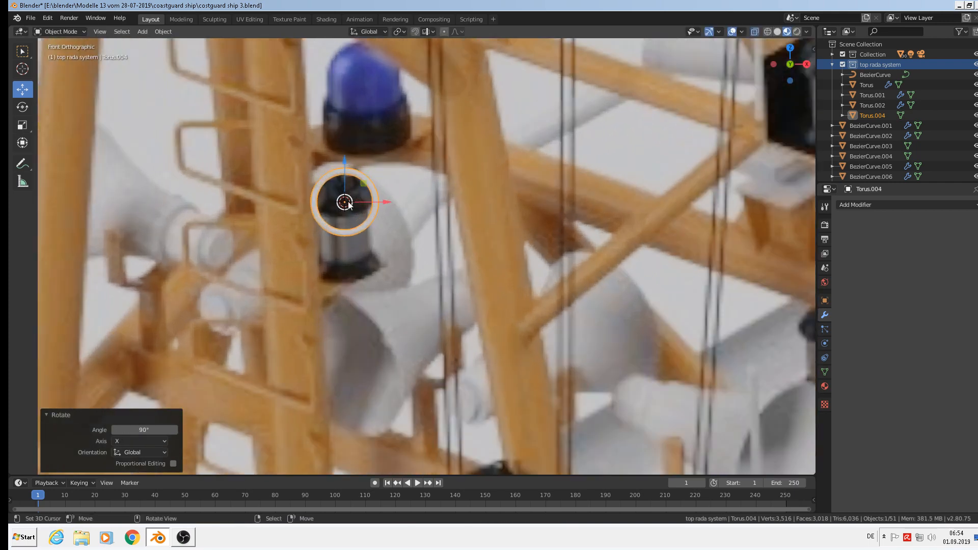
scroll(349, 203, up, 2)
key(Tab)
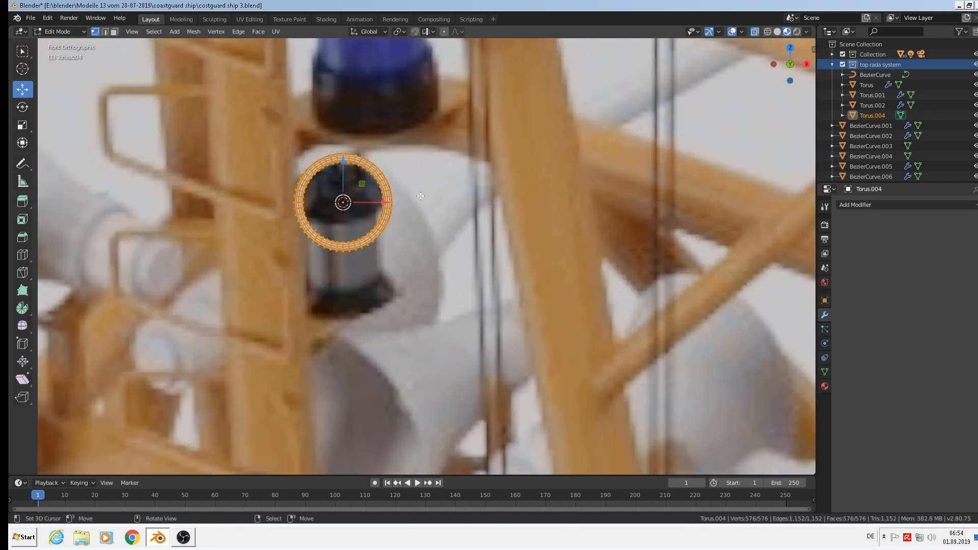
key(alt+a)
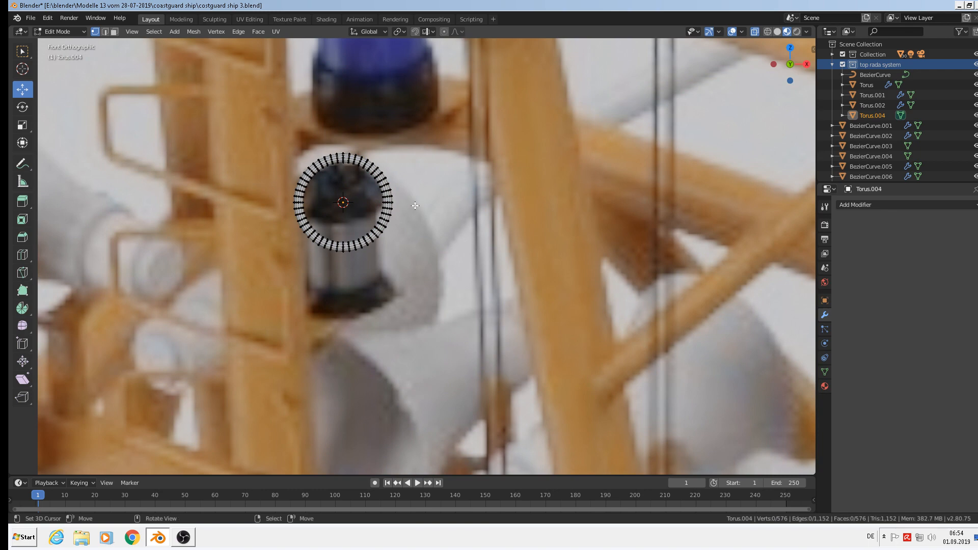
key(b)
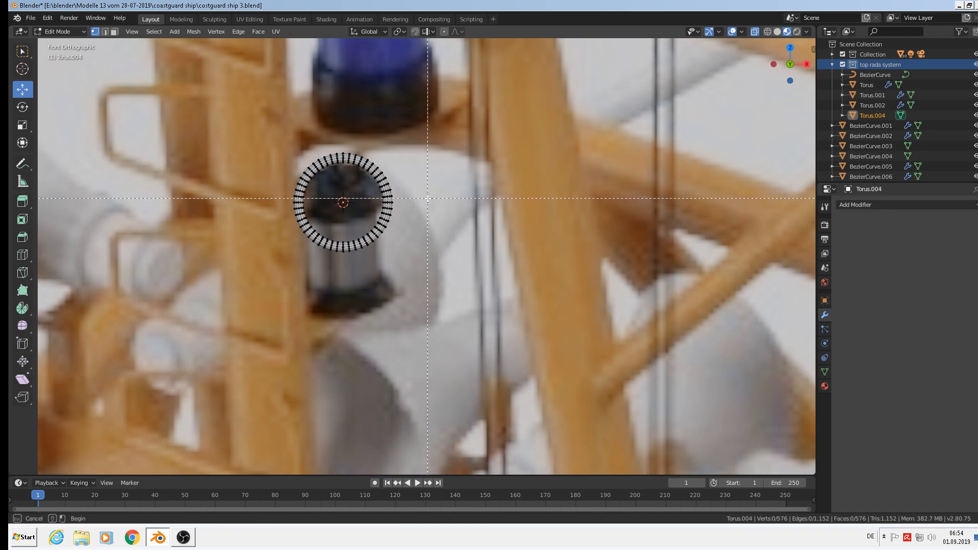
drag(424, 202, 285, 124)
key(x)
click(203, 115)
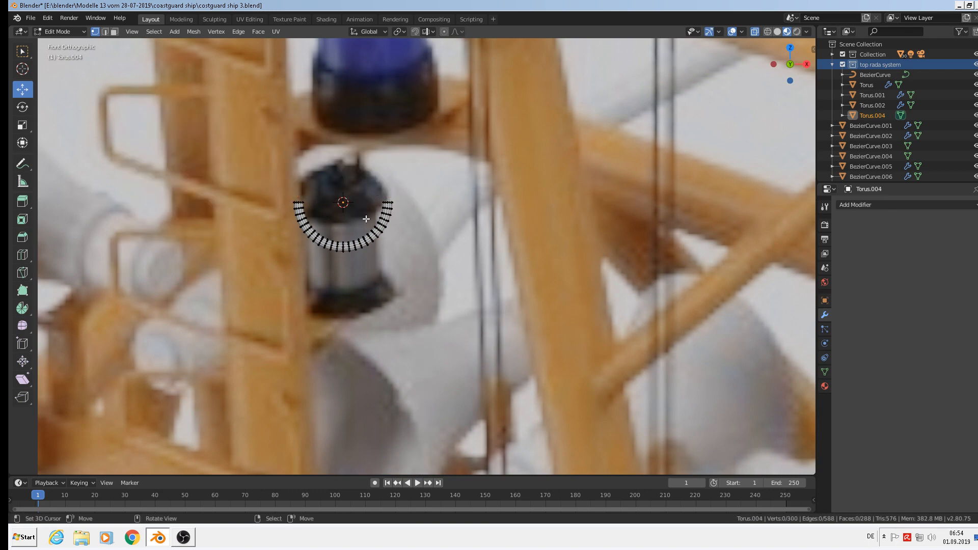
Delete the right half of the remaining arc so that only the lower-left quarter of the ring is kept
key(b)
drag(447, 286, 347, 185)
key(x)
click(347, 186)
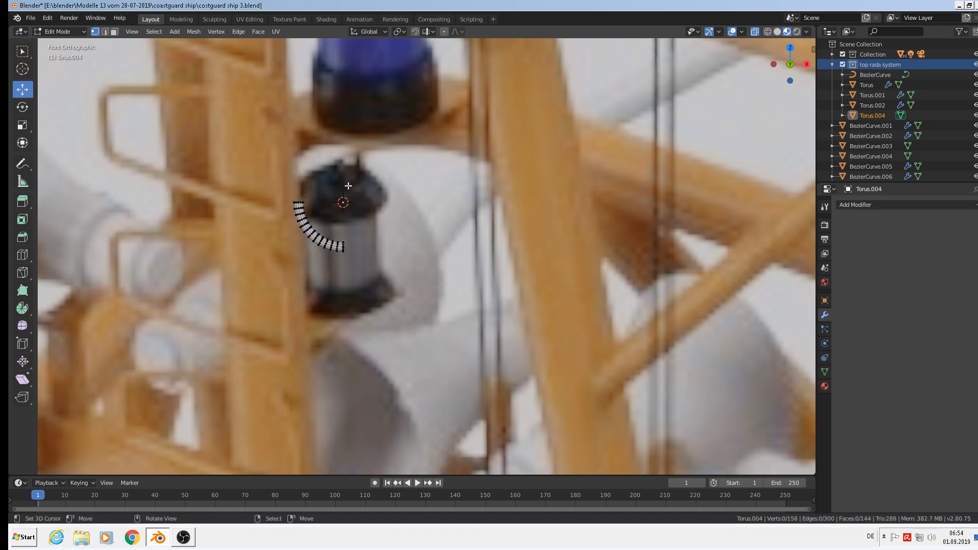
Scale the quarter-ring arc down uniformly by 0.283
key(Tab)
key(s)
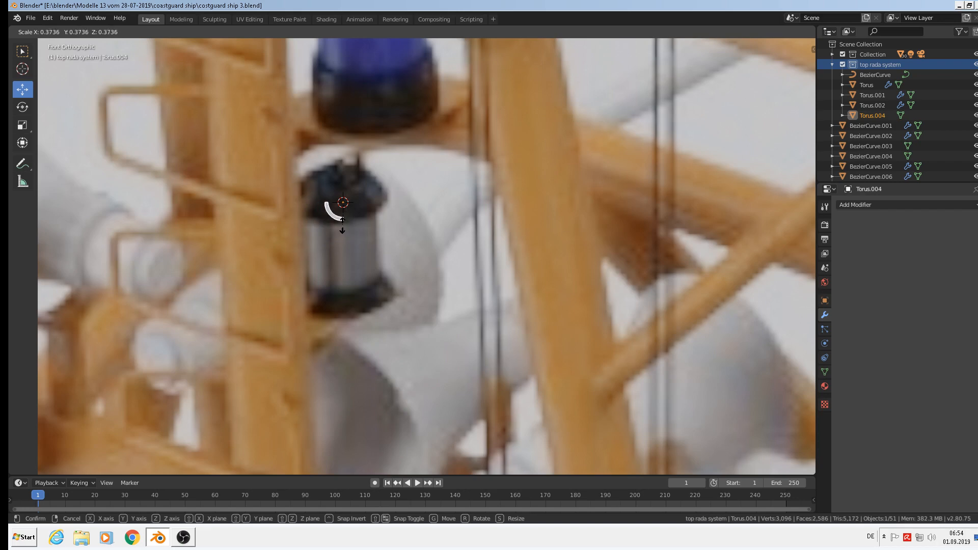
click(343, 222)
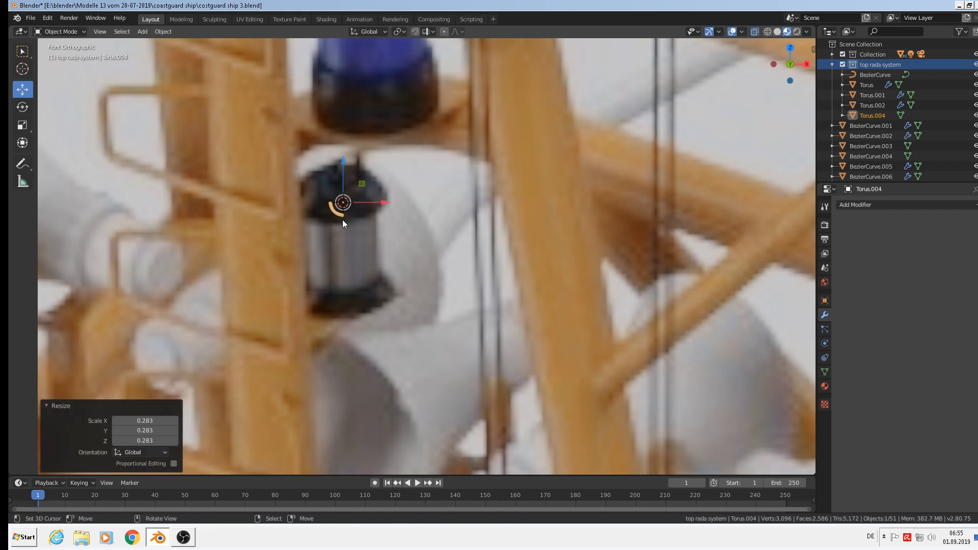
Stretch the arc's lower end loop along X by 0.00511 m and by another 0.0175 m to form a straight bar
scroll(342, 219, down, 4)
scroll(345, 221, up, 2)
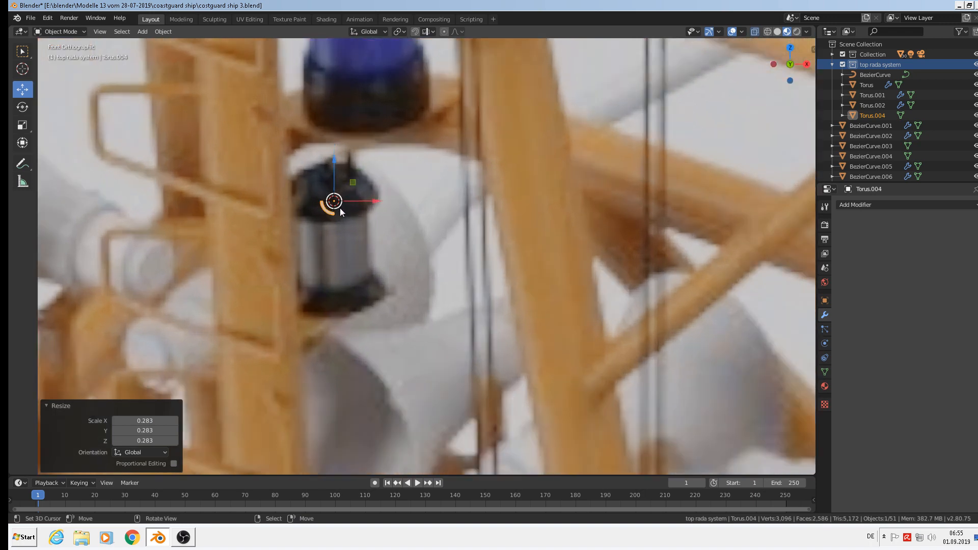
scroll(340, 207, up, 3)
scroll(343, 211, up, 1)
key(Tab)
alt+click(336, 219)
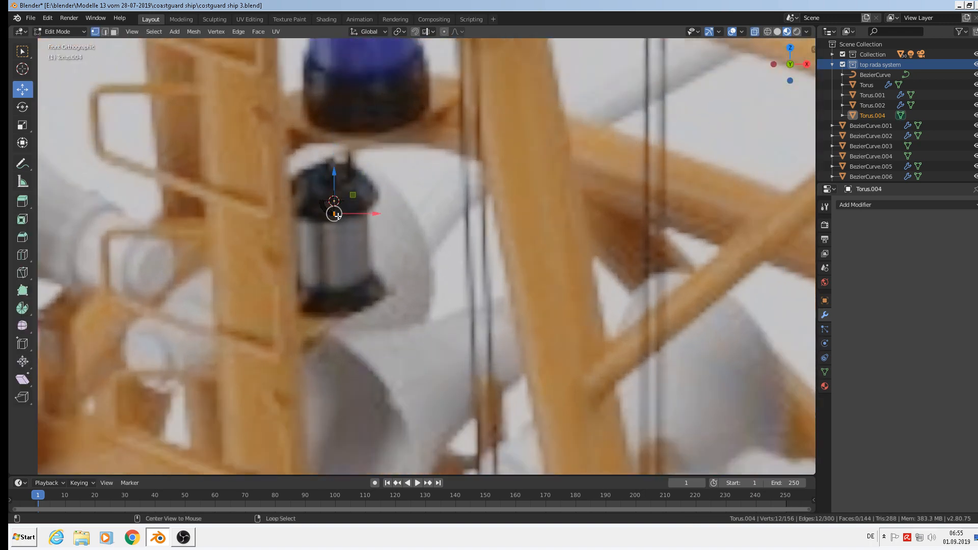
scroll(337, 217, up, 2)
scroll(337, 217, up, 3)
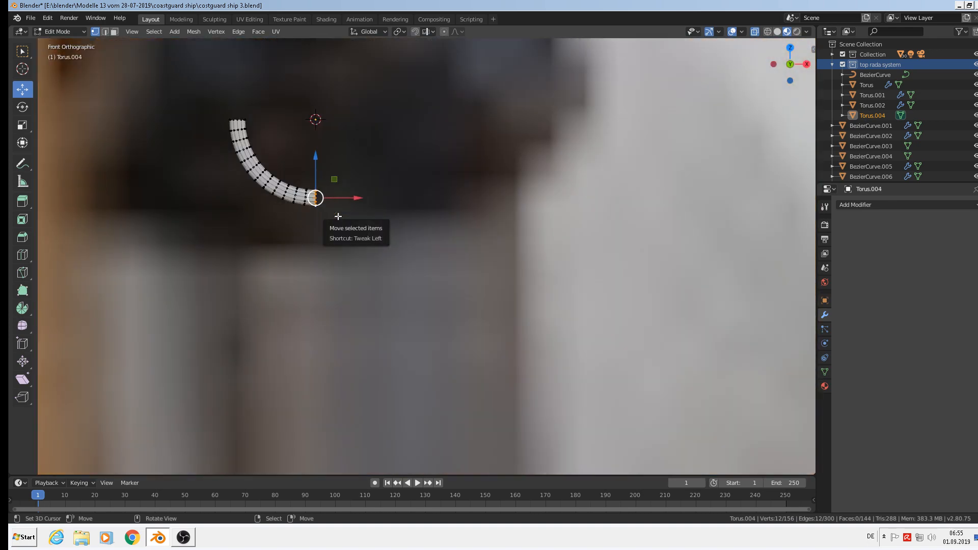
key(e)
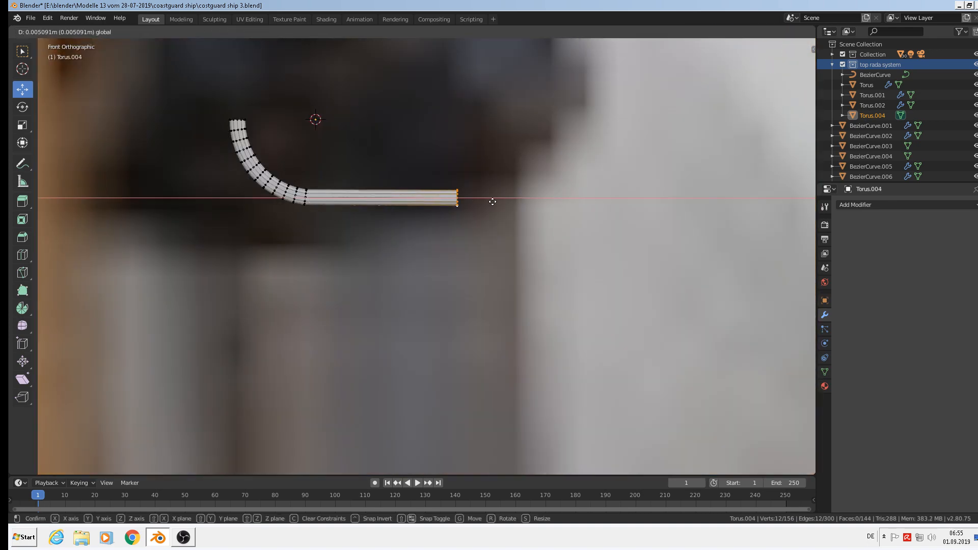
click(493, 202)
scroll(426, 226, down, 10)
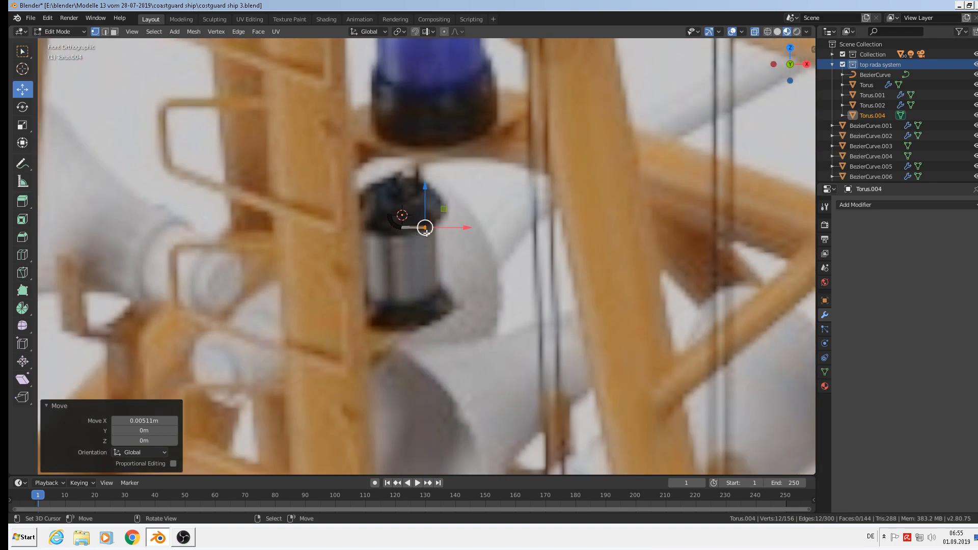
key(e)
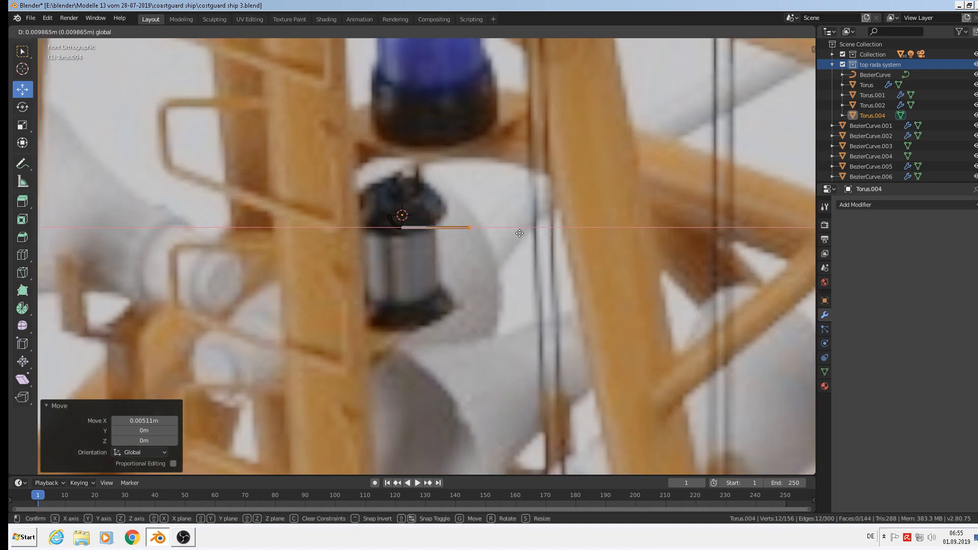
click(552, 238)
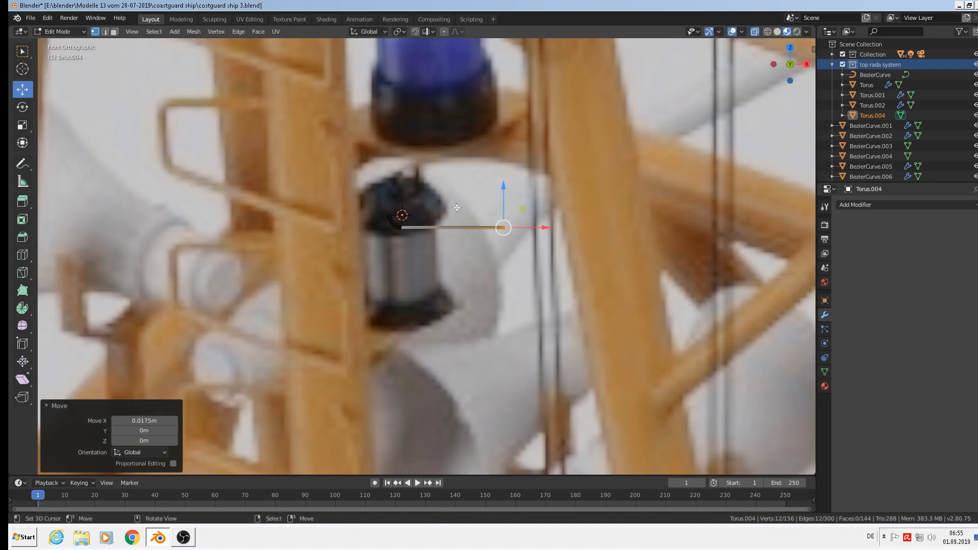
Extrude the arc's upper end loop, raise it 0.00567 m along Z and lower it by 0.00215 m
alt+click(394, 215)
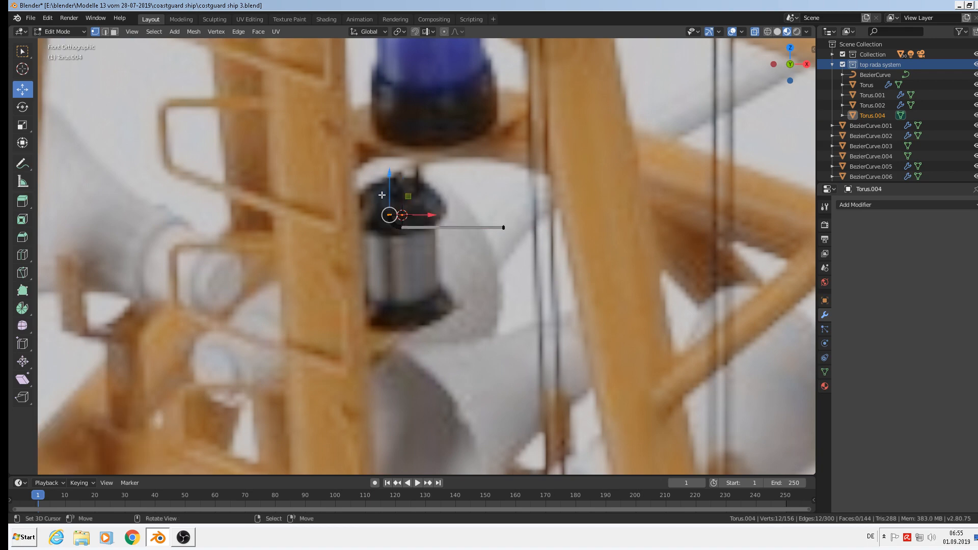
key(e)
right_click(382, 195)
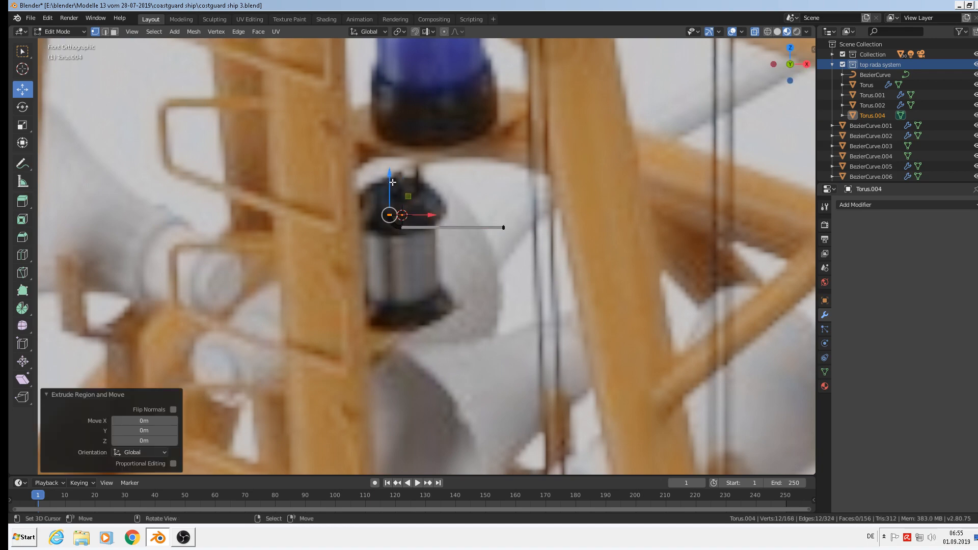
drag(392, 179, 395, 154)
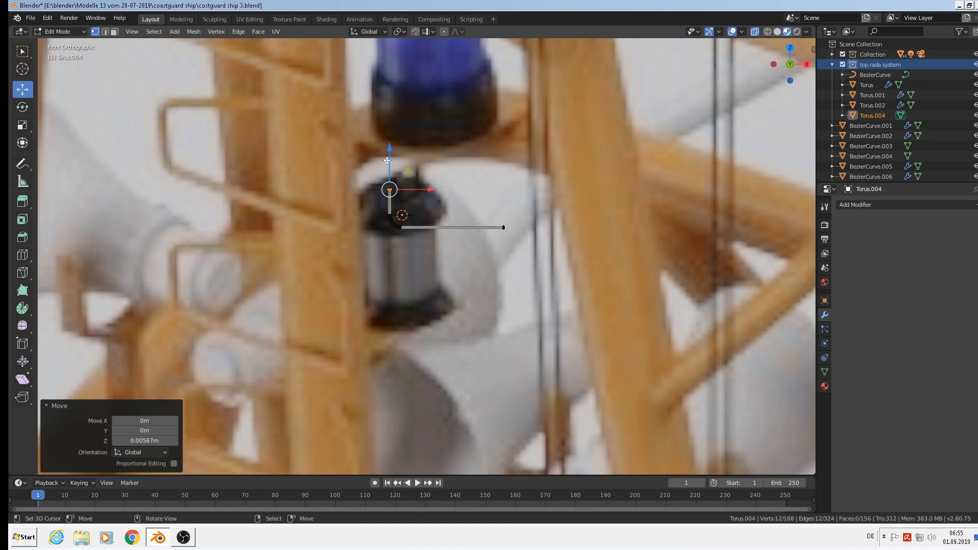
drag(387, 161, 387, 170)
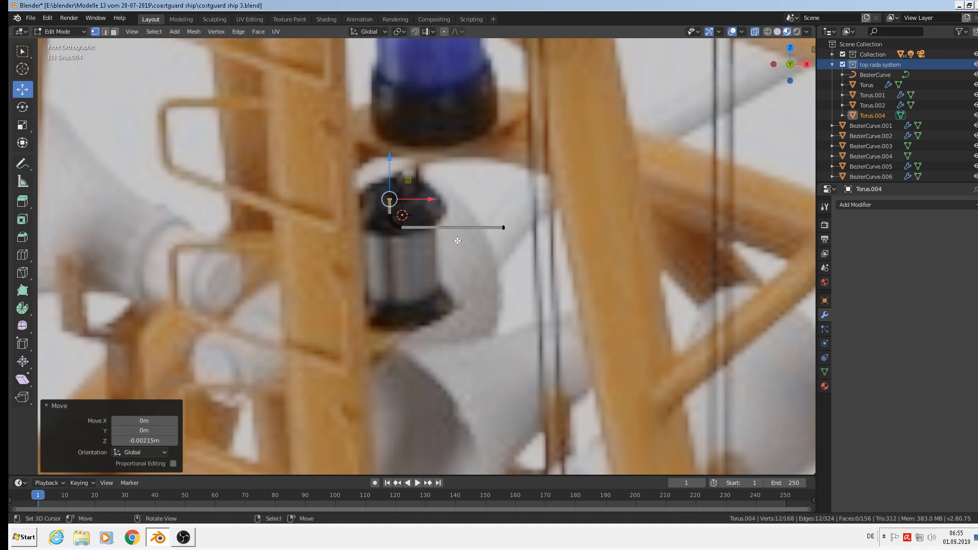
Return to Object Mode and apply the rotation and scale of the bent bar
key(Tab)
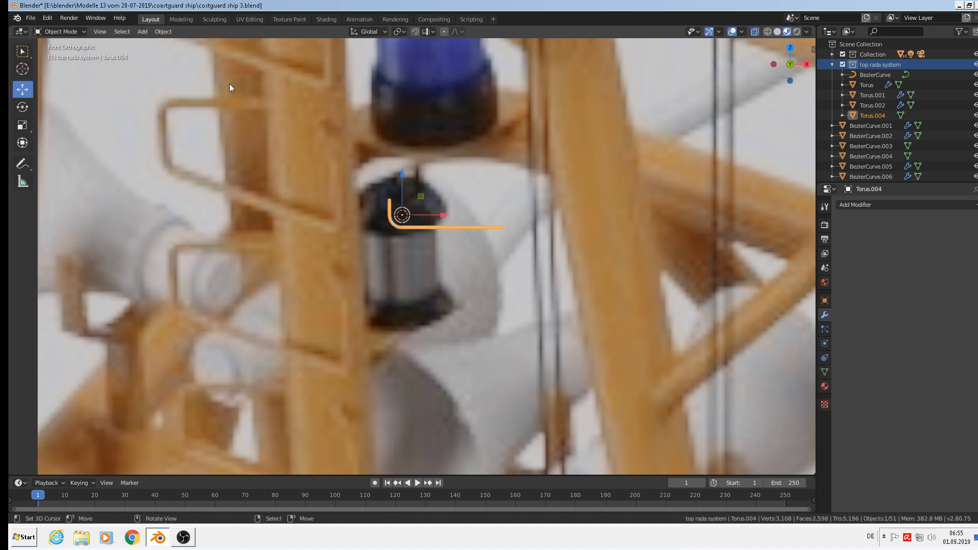
click(163, 32)
mouse_move(181, 84)
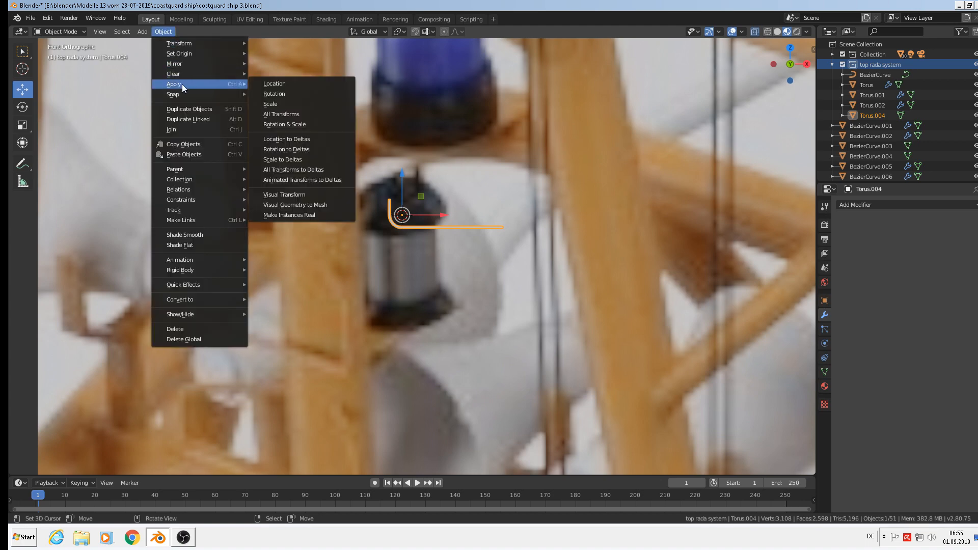
click(299, 124)
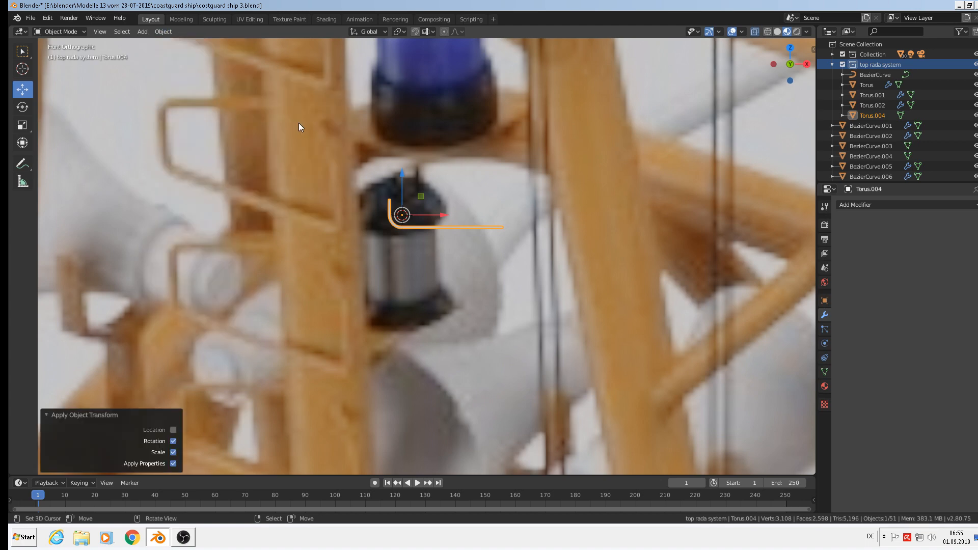
Add an X-axis Mirror modifier to the bent bar with merge limit 0 m, U Offset 0.0072 and V Offset -0.1367
click(856, 205)
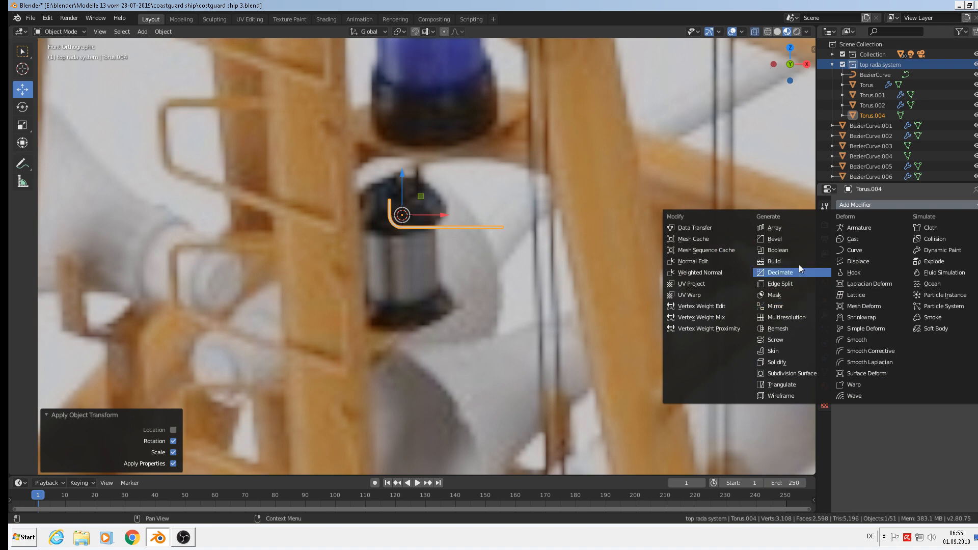
click(802, 305)
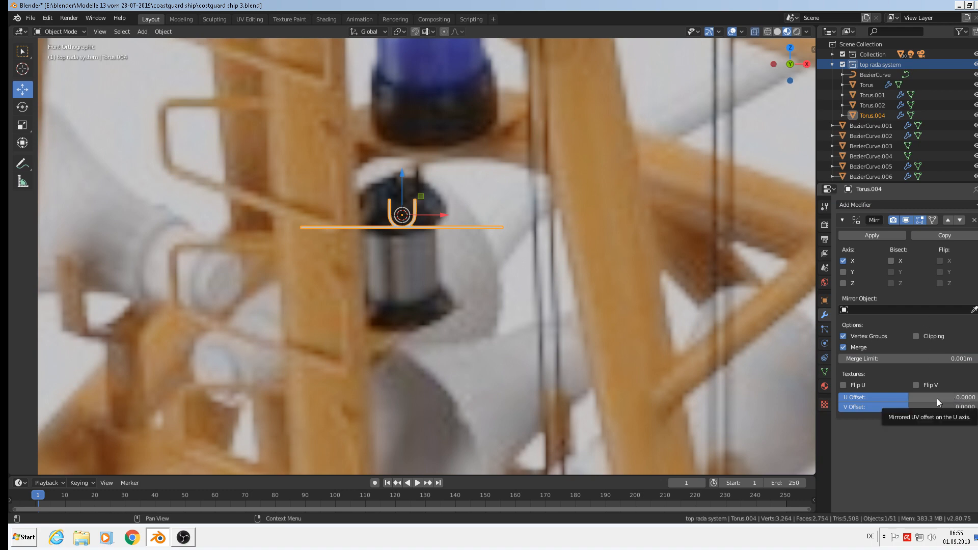
mouse_move(937, 399)
mouse_down()
mouse_move(946, 398)
mouse_move(933, 412)
mouse_up()
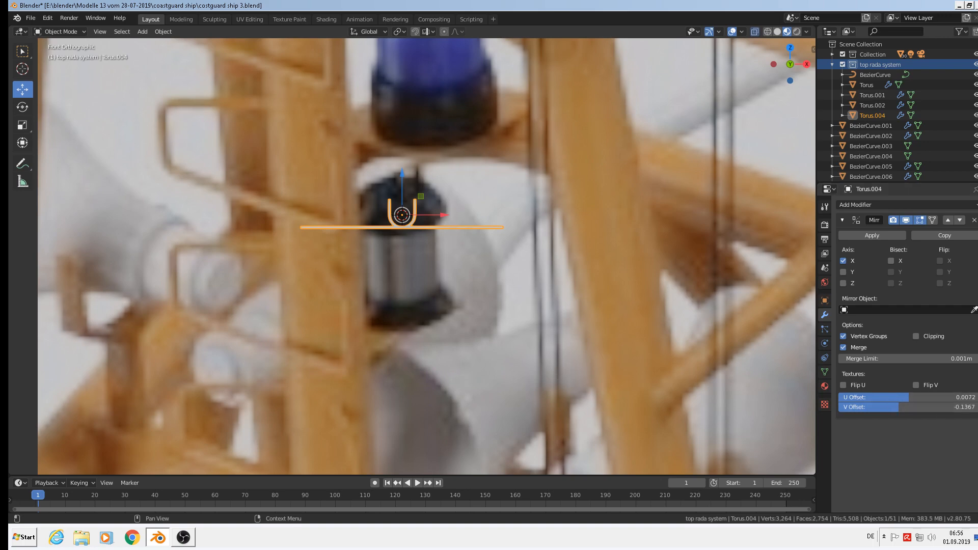
drag(918, 358, 915, 359)
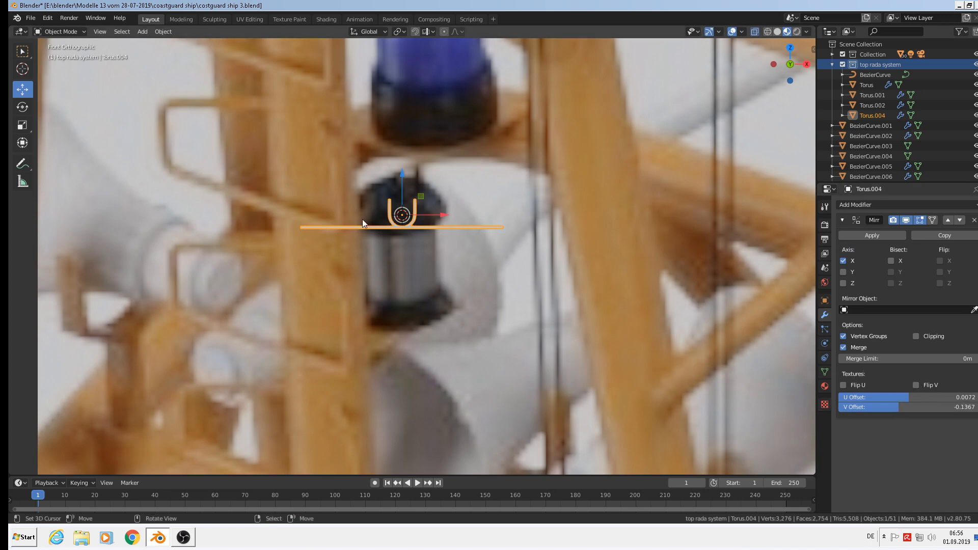
Snap the 3D cursor to the end loop of the bar's straight section, using the active element
key(Tab)
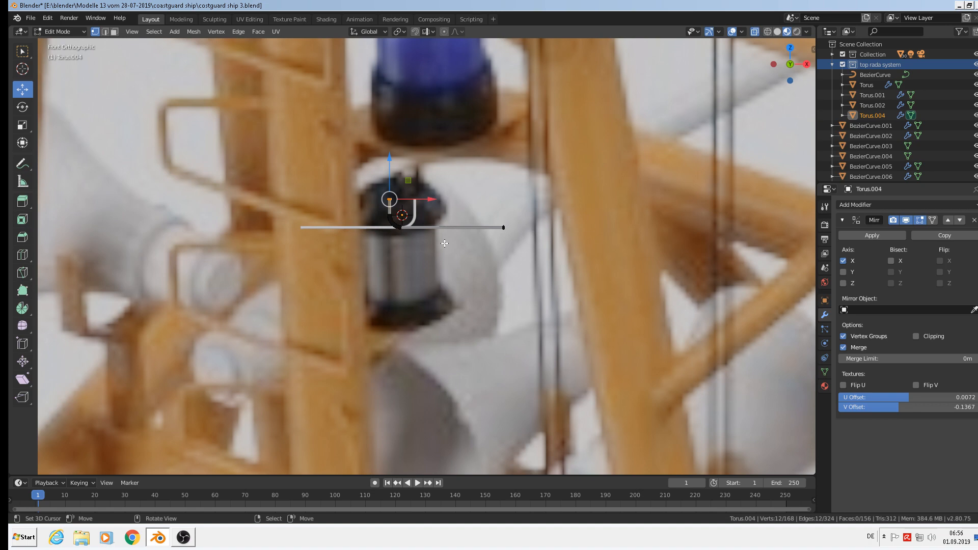
click(506, 227)
key(Tab)
key(Tab)
key(shift+s)
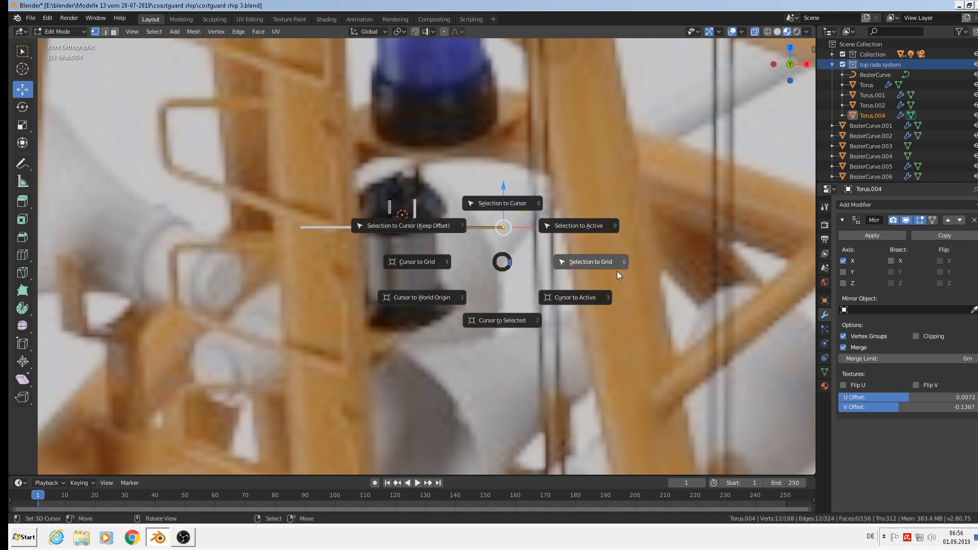
click(579, 299)
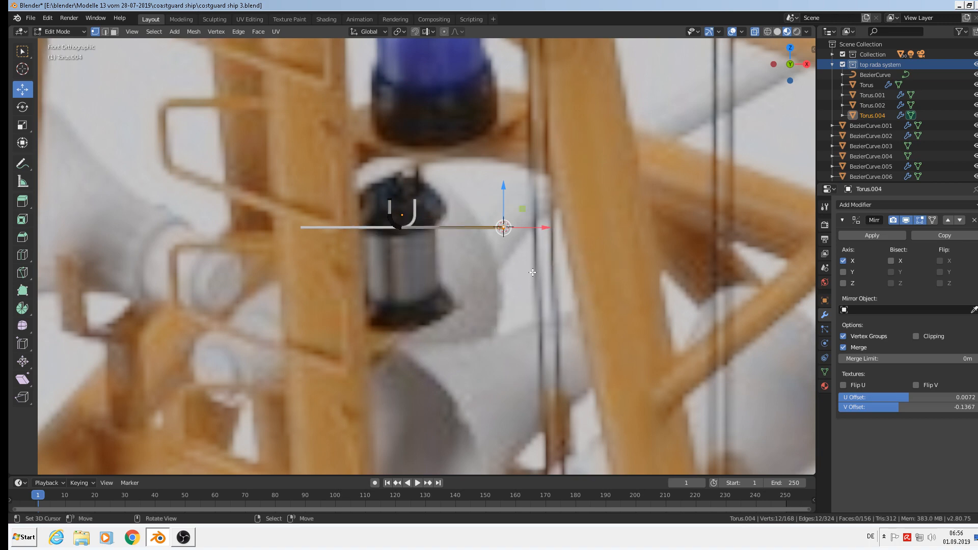
key(Tab)
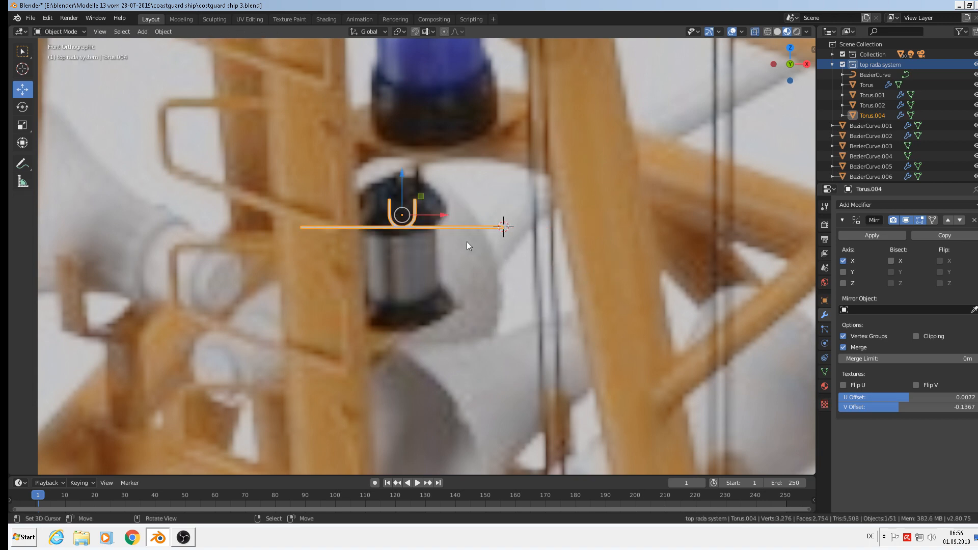
Set the bent bar's origin to its geometry
click(162, 32)
mouse_move(179, 53)
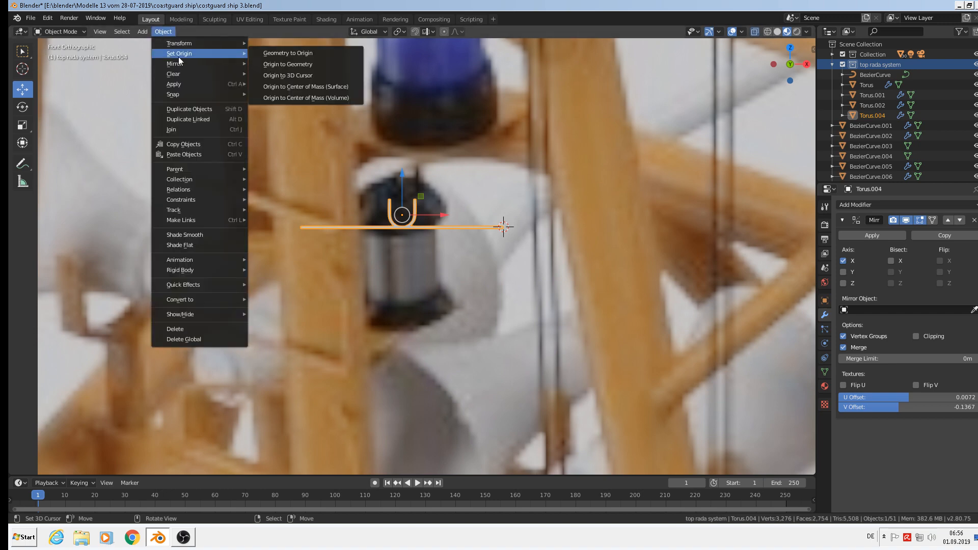
click(314, 66)
Set the bent bar's origin to the 3D cursor at its straight end to form a wide U-shaped bracket
click(163, 31)
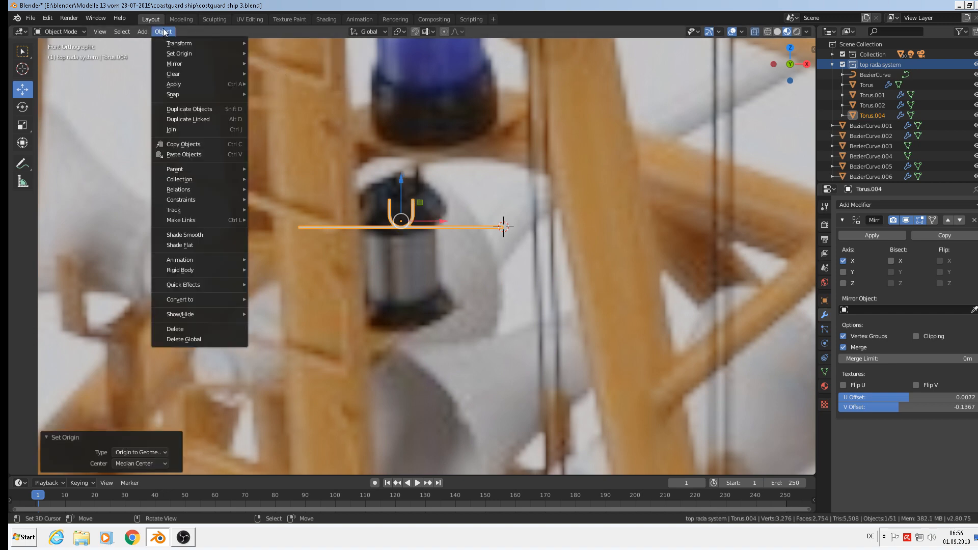
mouse_move(186, 53)
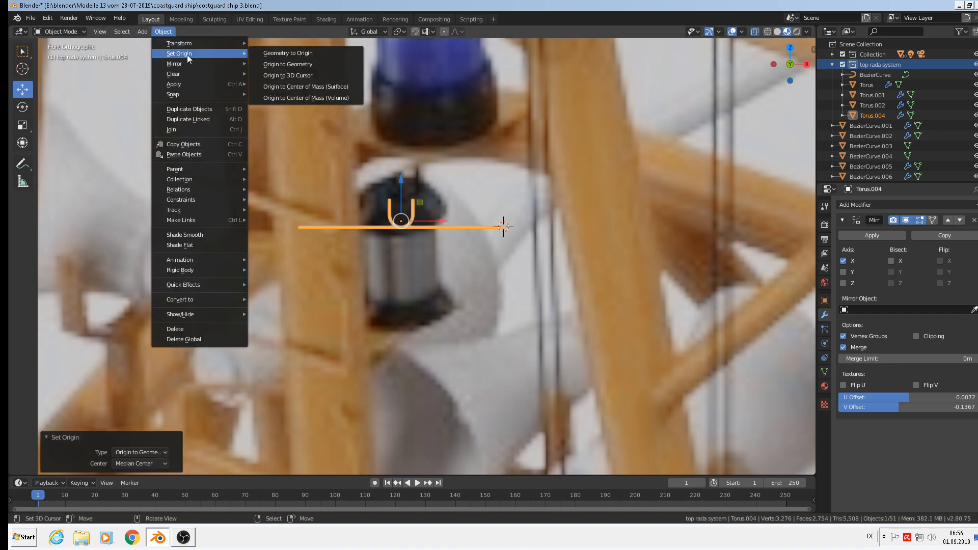
click(296, 75)
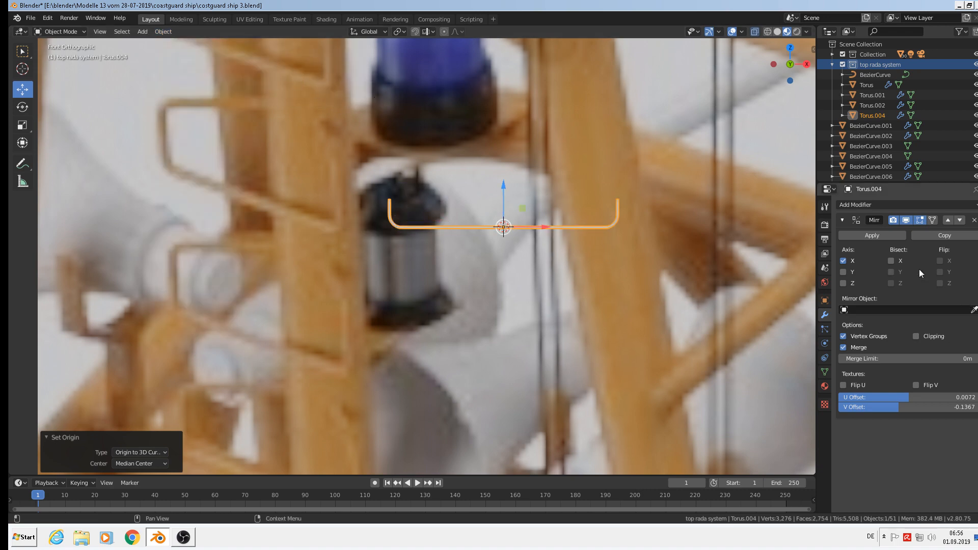
Add a second Mirror modifier to the bent bar and switch its axis from X to Z
click(871, 204)
click(809, 303)
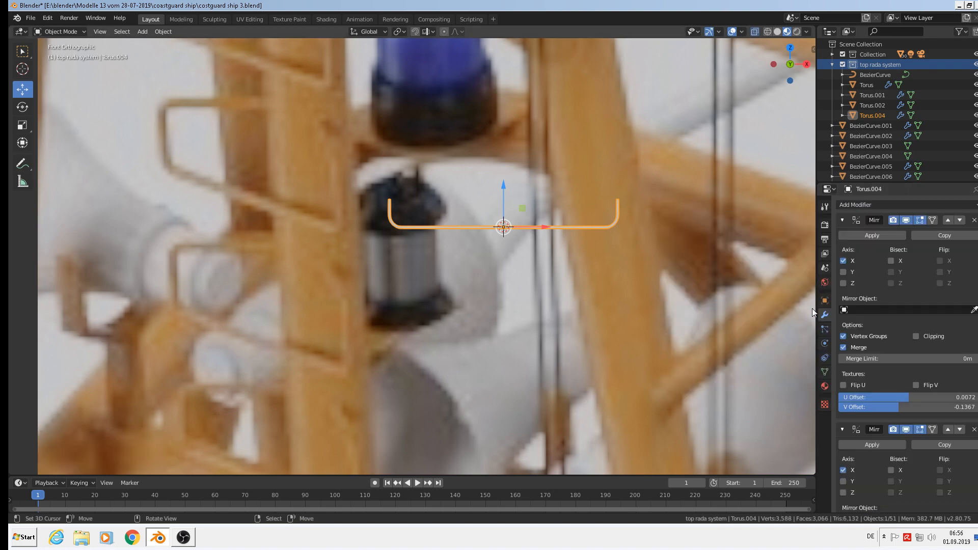
scroll(899, 397, down, 1)
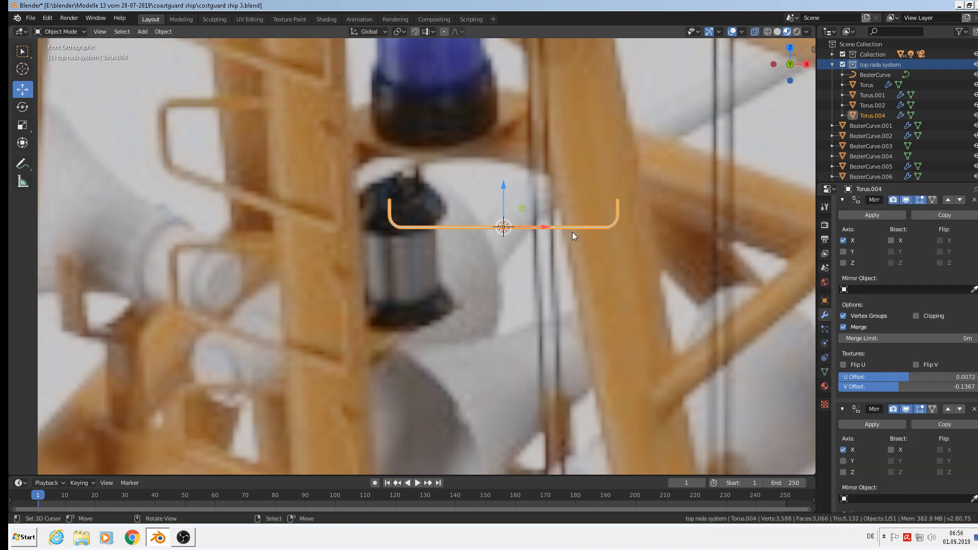
click(843, 450)
click(844, 472)
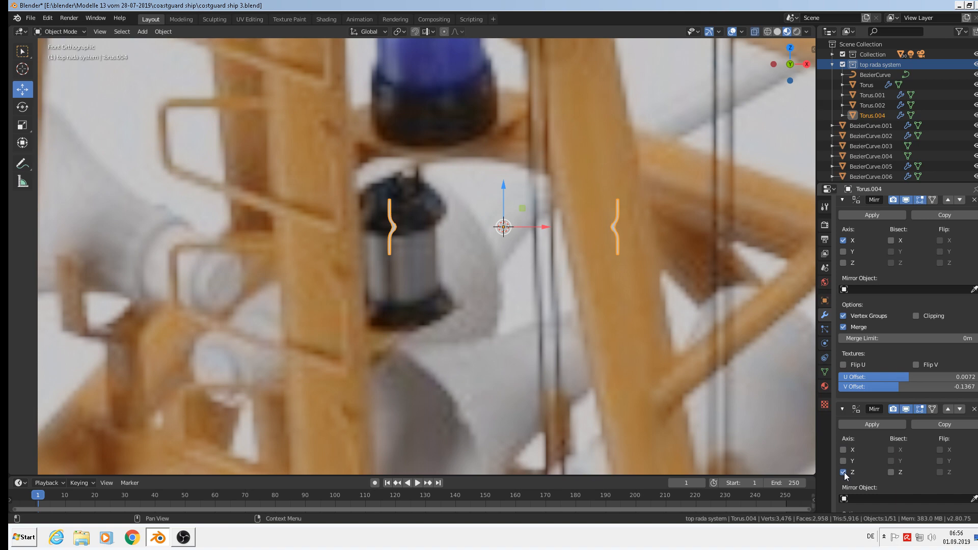
Place the 3D cursor just above the bar's centre and set the origin to it, forming a closed rounded rectangular frame
key(Tab)
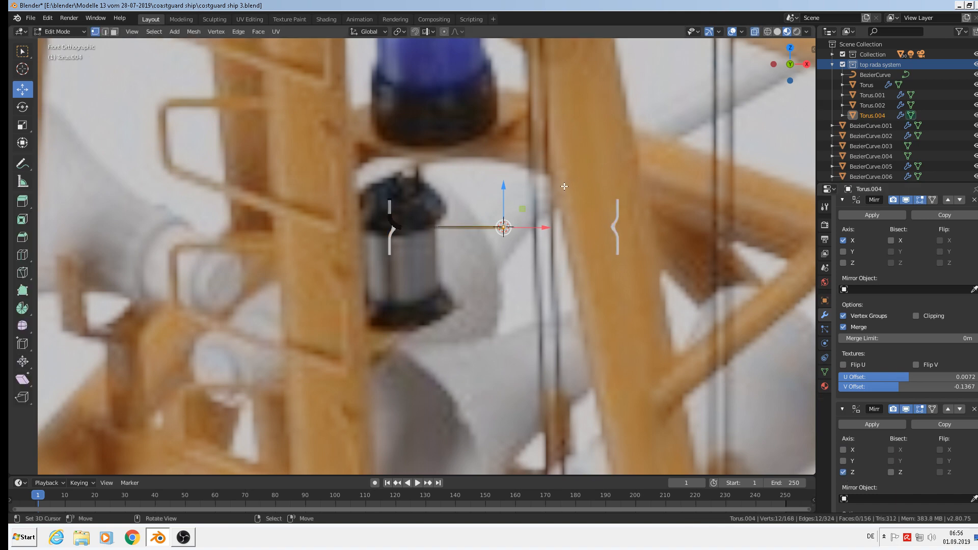
scroll(504, 209, up, 4)
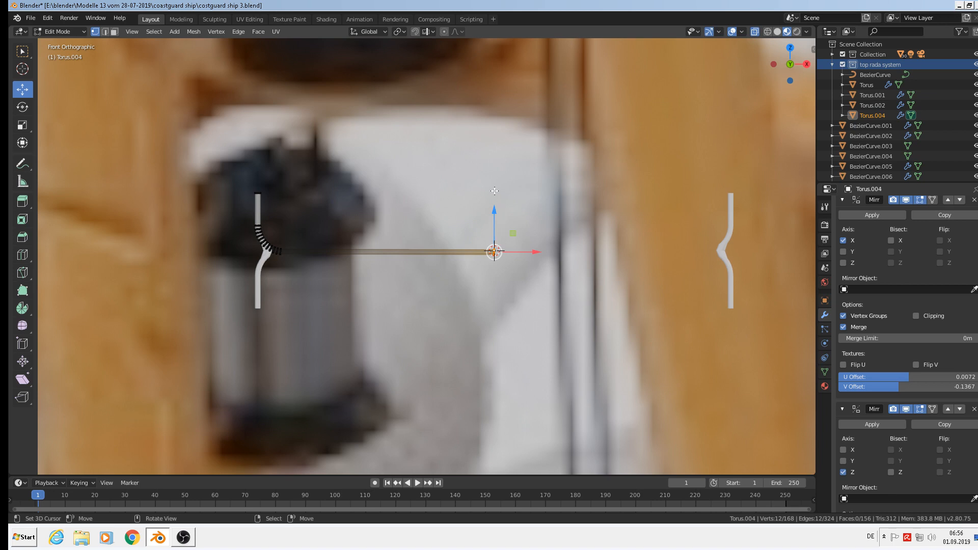
click(494, 191)
key(Tab)
click(171, 32)
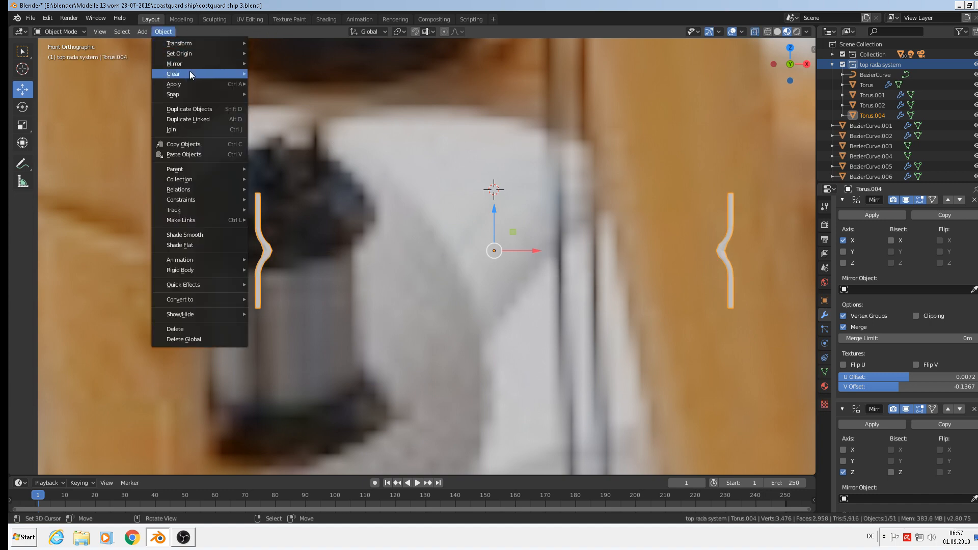
mouse_move(190, 53)
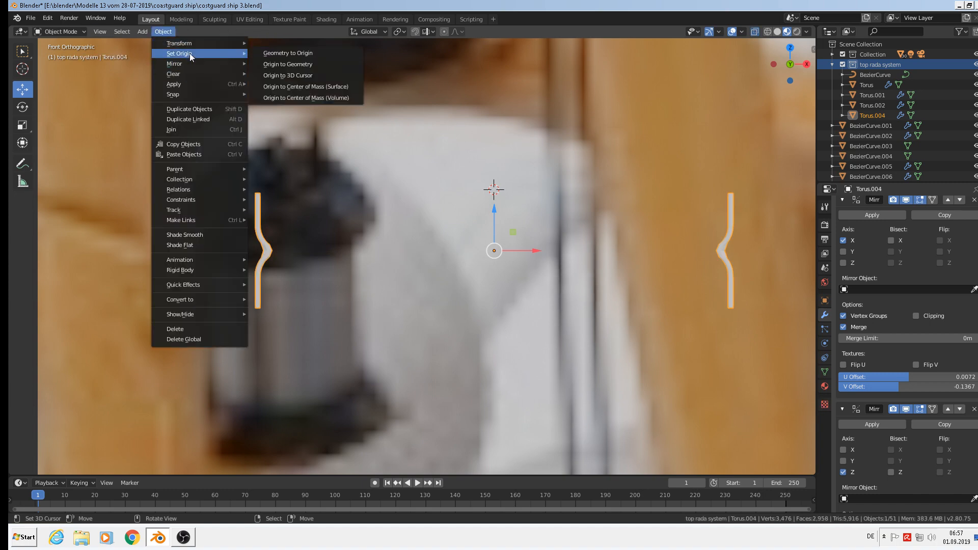
click(294, 76)
scroll(423, 237, down, 4)
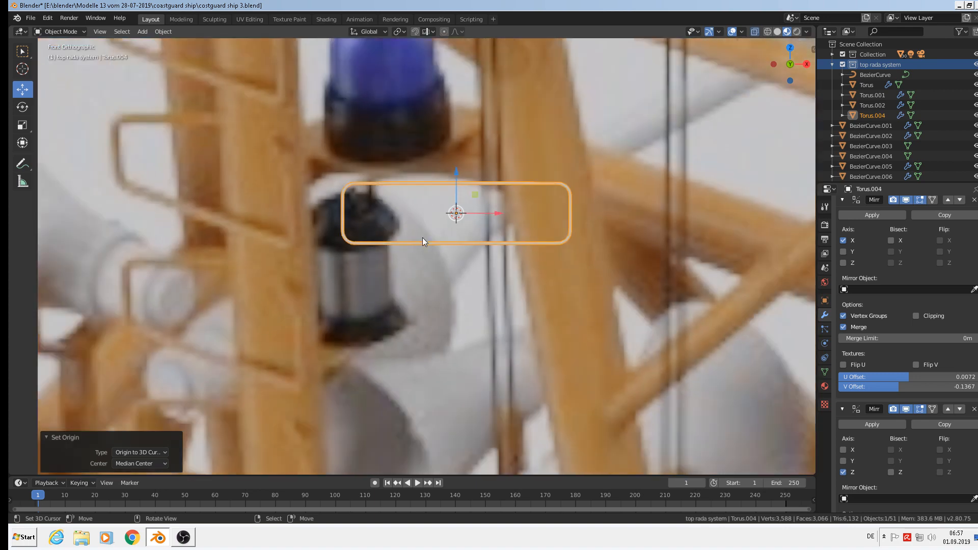
scroll(407, 235, down, 1)
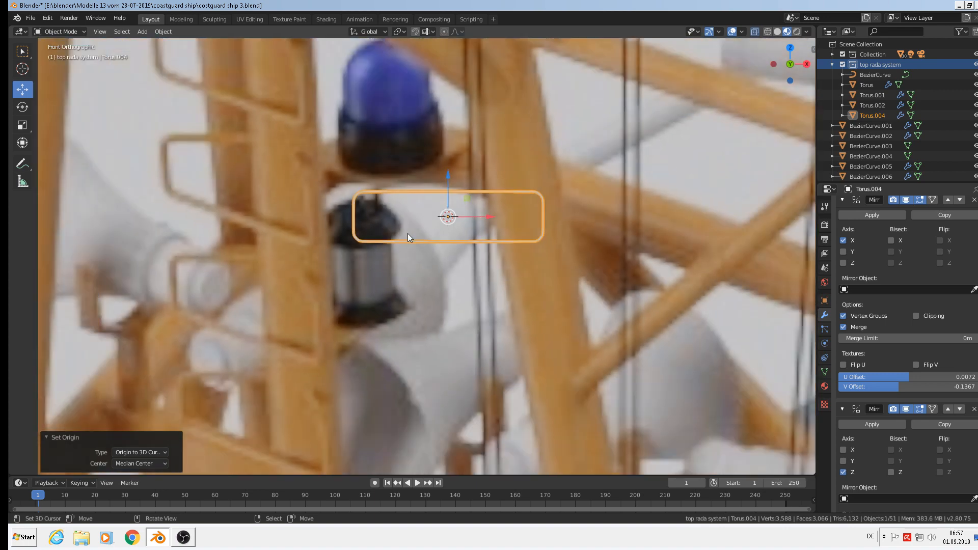
Narrow the rectangular frame by moving its bent corner vertices about 0.006 m inward along X
key(Tab)
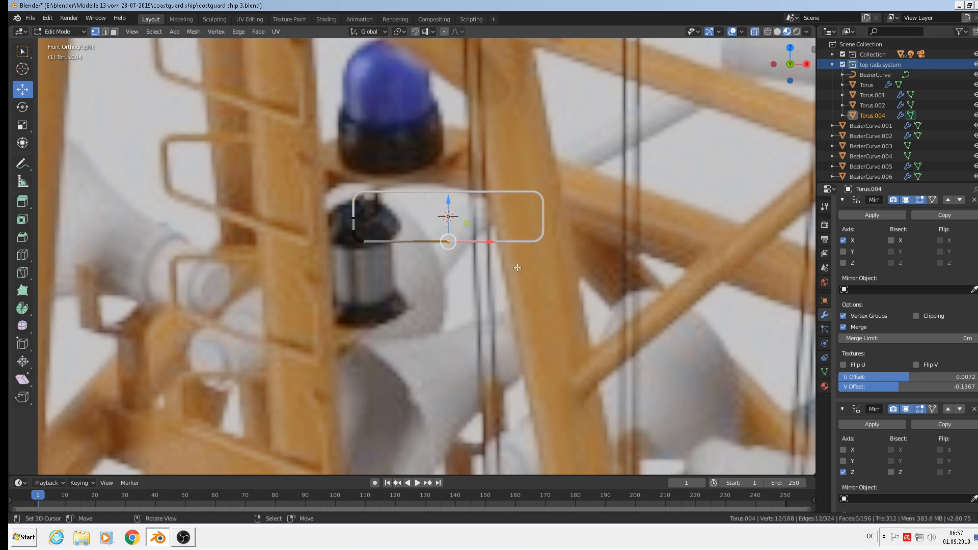
scroll(517, 268, up, 3)
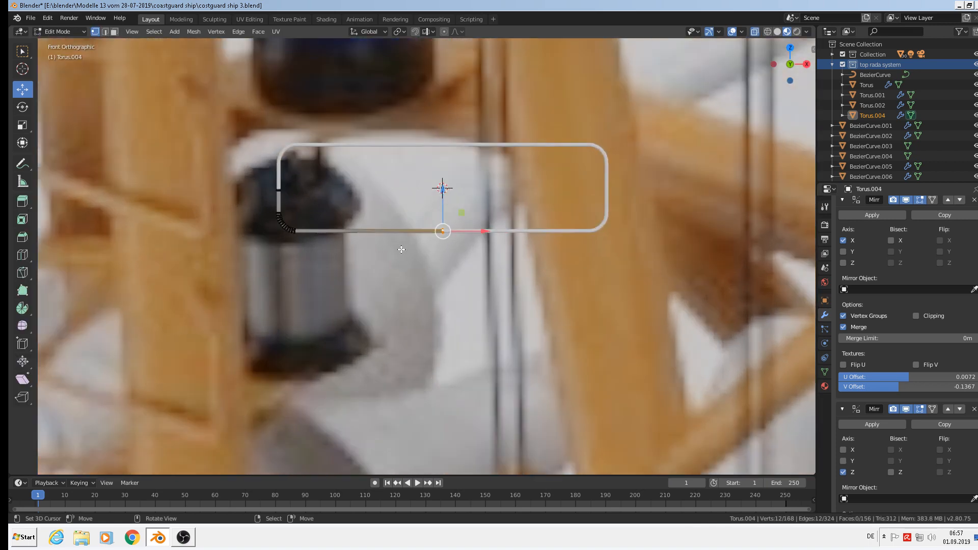
key(alt+a)
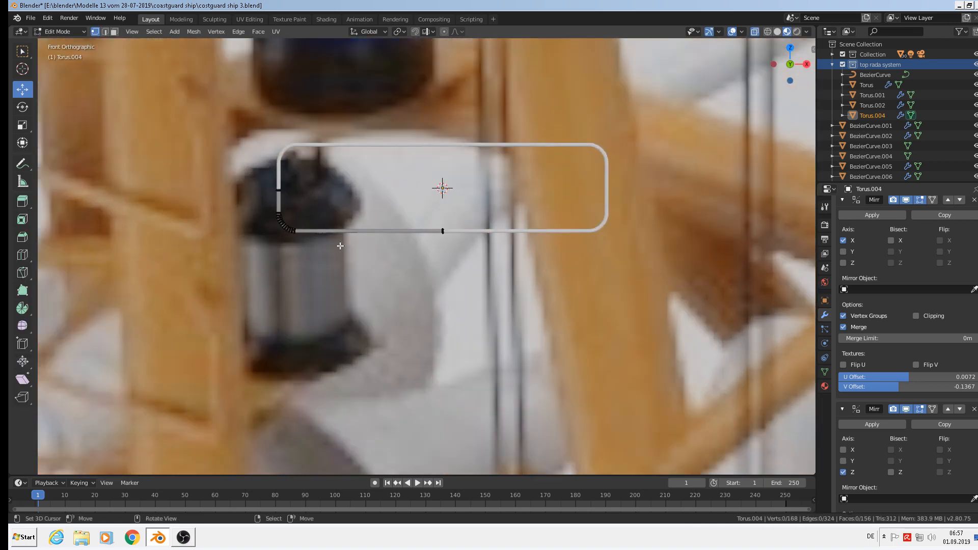
key(c)
mouse_move(294, 229)
mouse_down()
mouse_move(270, 173)
mouse_move(277, 194)
mouse_up()
right_click(277, 194)
key(g)
key(x)
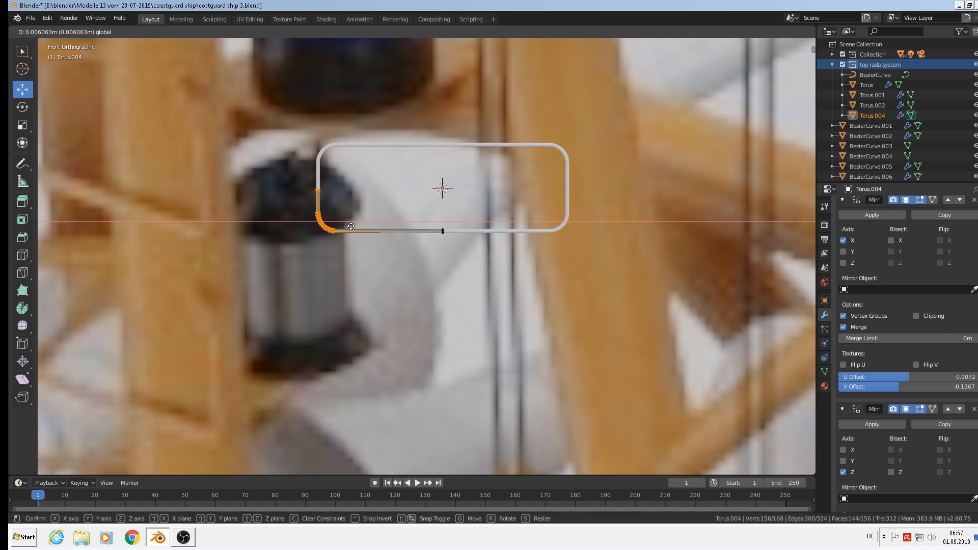
click(351, 225)
scroll(435, 163, down, 1)
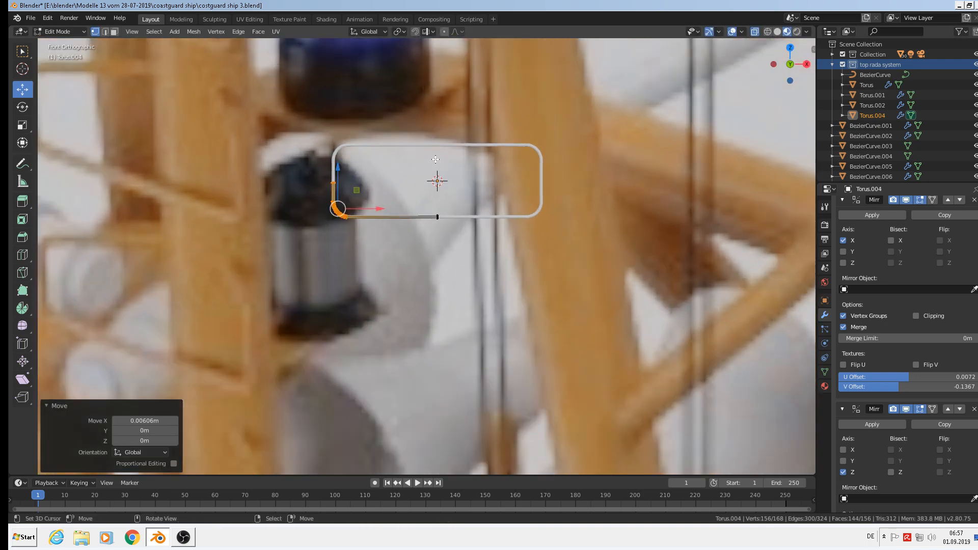
Apply both Mirror modifiers on the rectangular frame
key(Tab)
scroll(436, 163, down, 5)
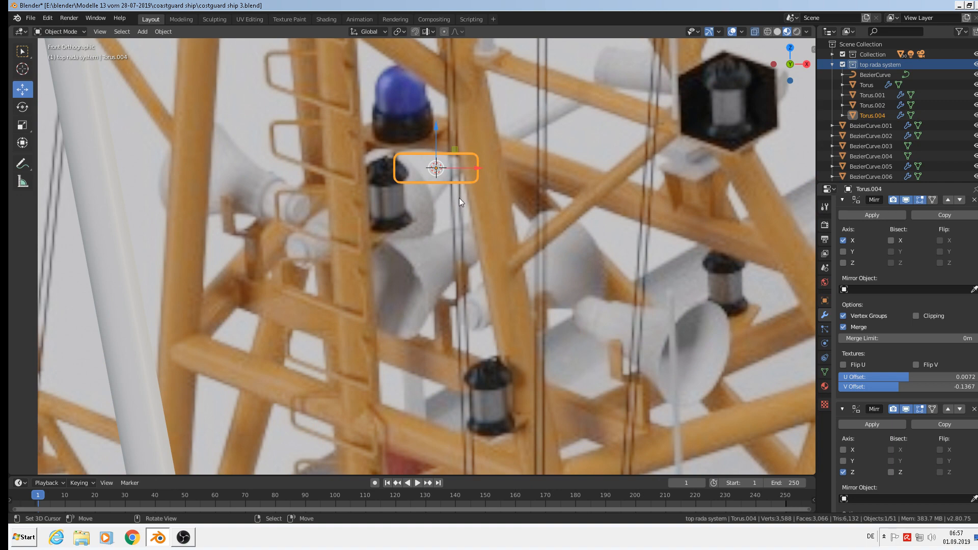
click(886, 424)
click(872, 235)
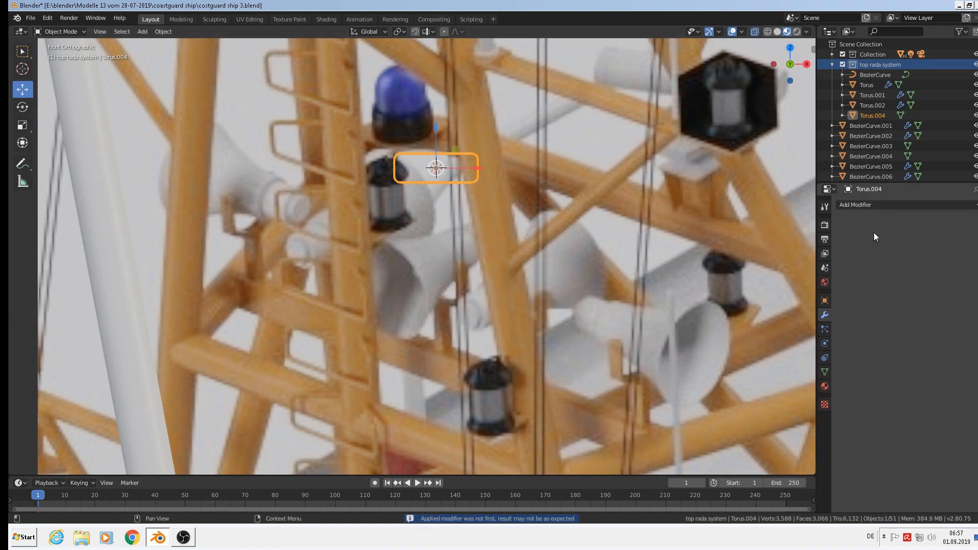
Try to select the narrow ring of faces at the middle seam of the frame's upper bar
key(Tab)
scroll(438, 163, up, 6)
scroll(437, 133, up, 3)
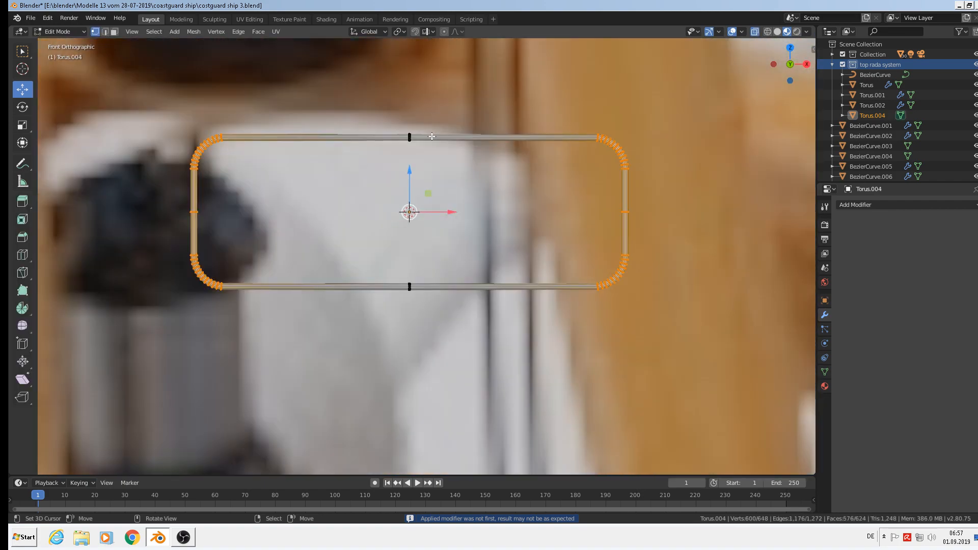
middle_drag(433, 143, 392, 141)
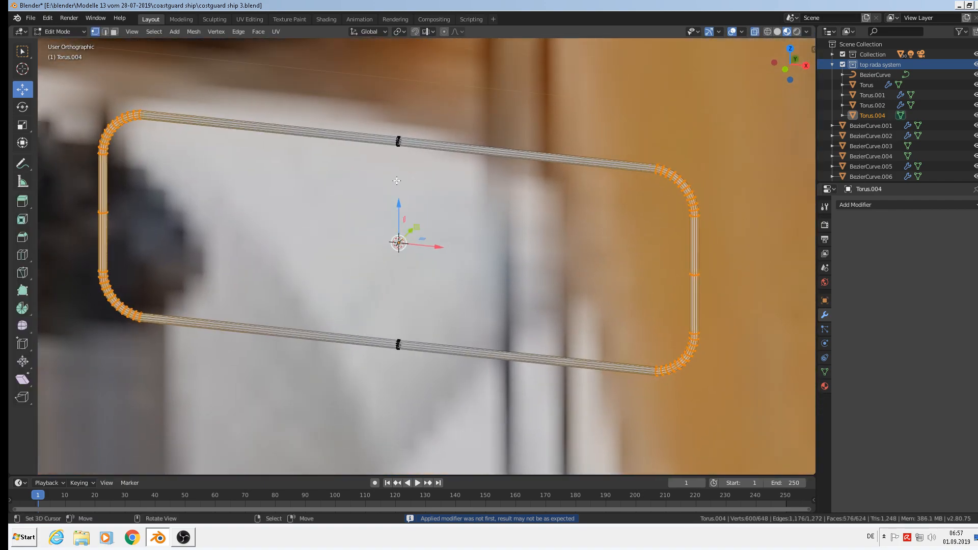
scroll(392, 142, up, 5)
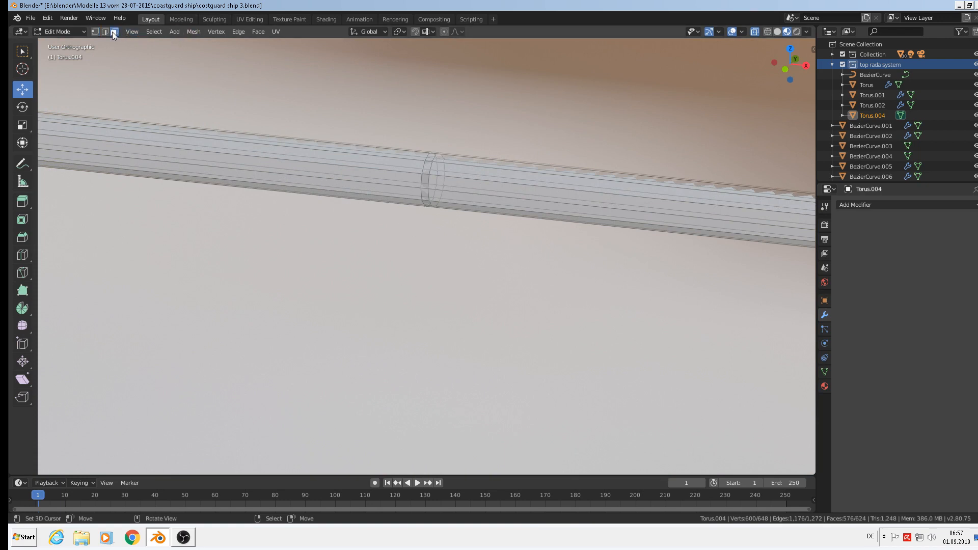
alt+click(426, 173)
alt+click(425, 174)
alt+click(426, 173)
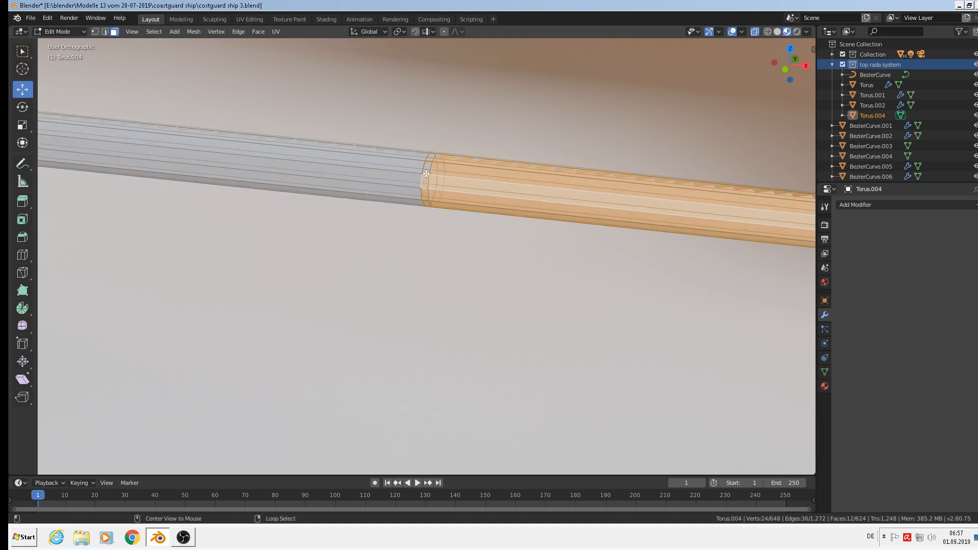
alt+click(425, 174)
alt+click(425, 174)
alt+click(424, 173)
alt+click(425, 173)
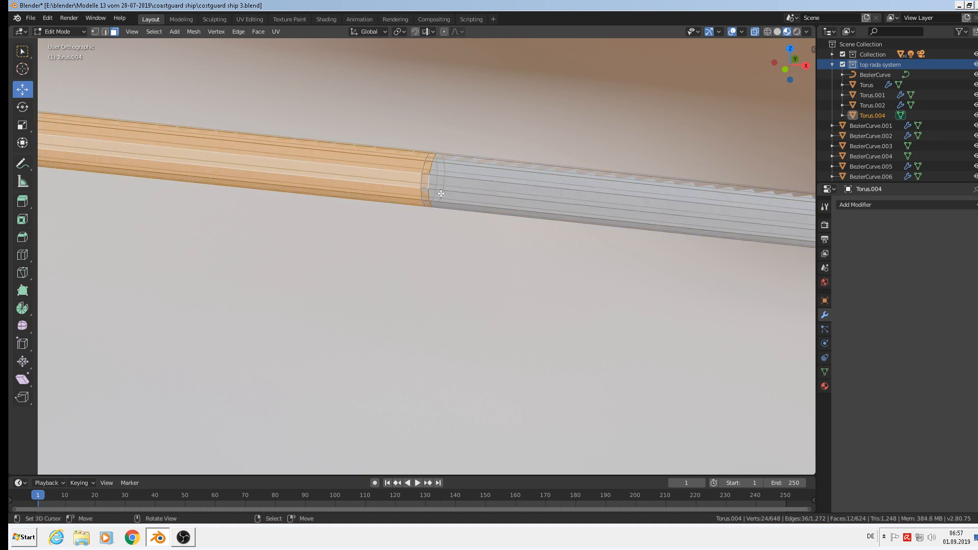
Select the edge loop at the upper bar's middle seam and move it about 0.0001 m along X
click(104, 32)
alt+click(430, 168)
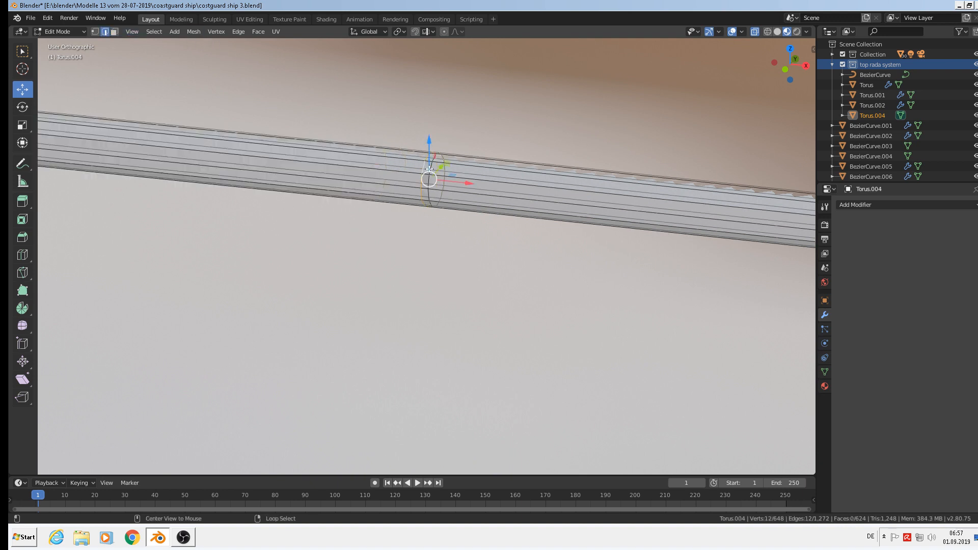
mouse_move(459, 182)
mouse_down()
mouse_move(449, 179)
mouse_move(468, 184)
mouse_up()
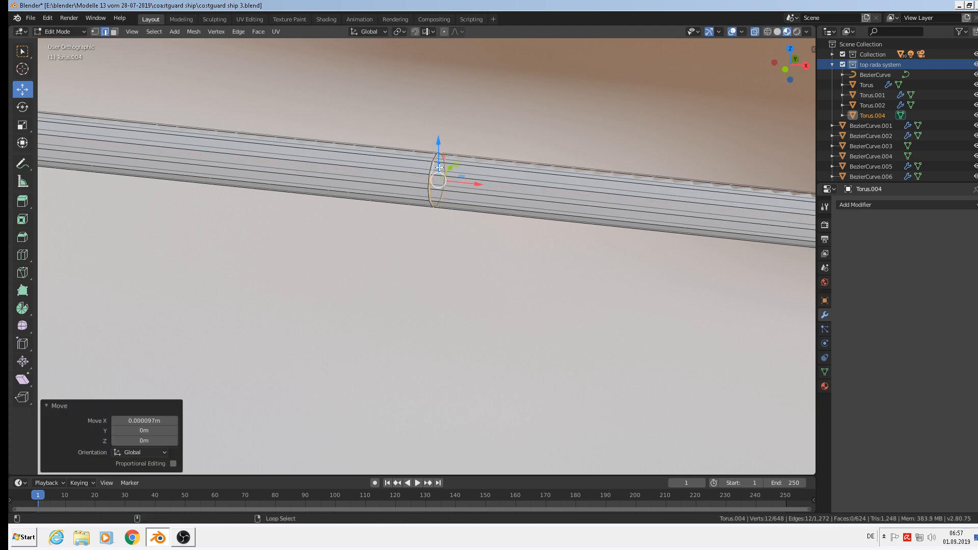
Select both edge loops at the upper bar's middle seam and move them -0.019 m along Y
alt+shift+right_click(430, 164)
scroll(437, 167, down, 3)
scroll(437, 170, up, 6)
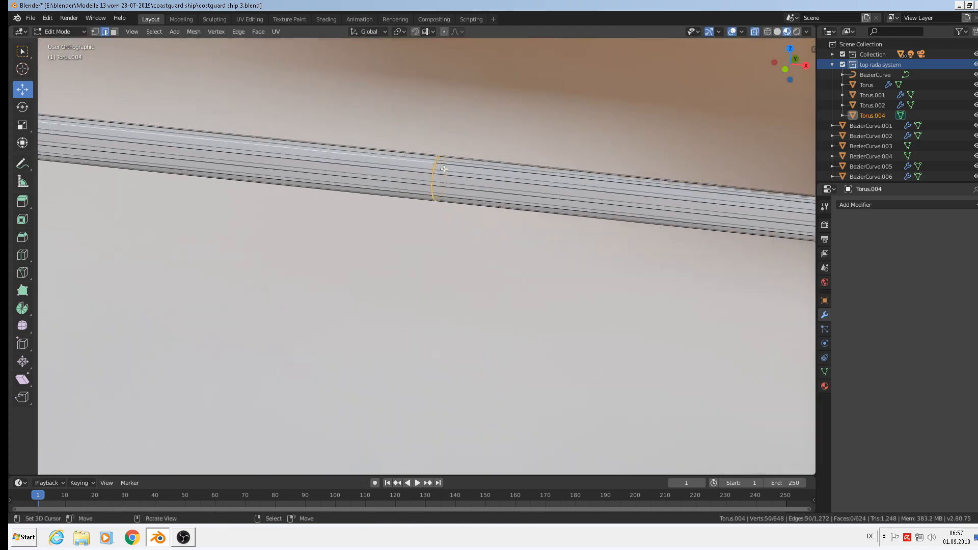
alt+right_click(426, 165)
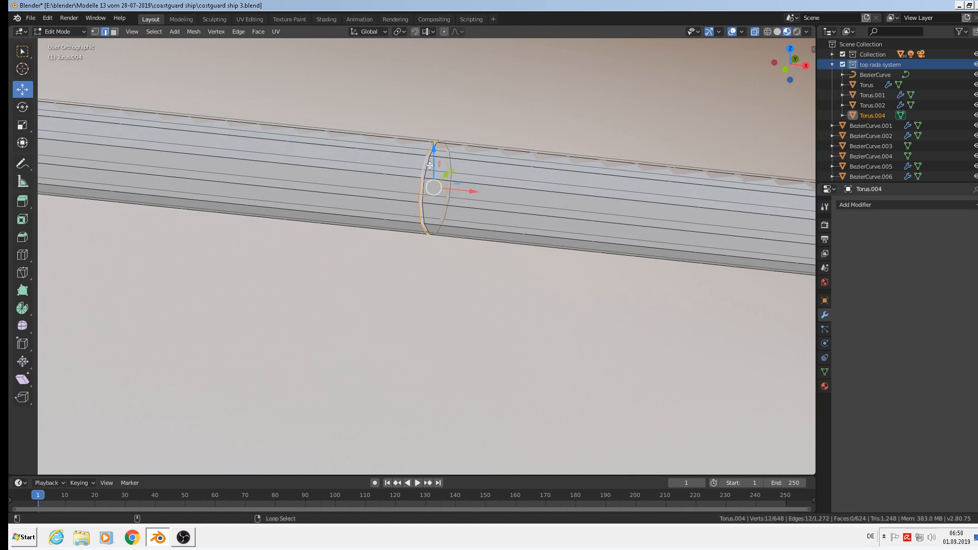
alt+shift+right_click(429, 165)
scroll(439, 176, down, 4)
scroll(446, 219, down, 13)
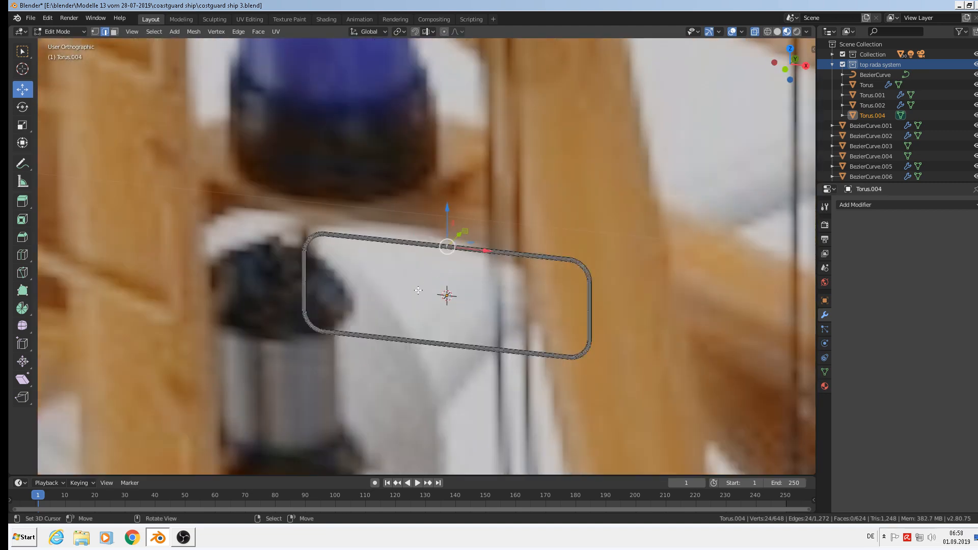
middle_drag(447, 261, 409, 272)
scroll(411, 274, down, 4)
drag(438, 260, 387, 305)
key(Tab)
scroll(232, 140, up, 1)
middle_drag(262, 172, 308, 154)
scroll(253, 230, up, 2)
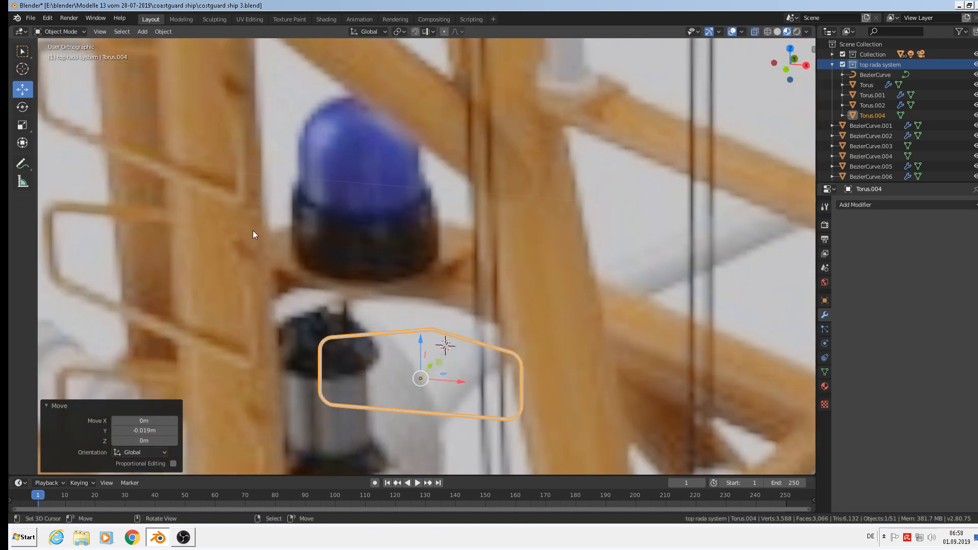
Move the rectangular frame -0.329 m along Z and 0.039 m along X, beside the lower lanterns in the reference photo
scroll(436, 292, down, 5)
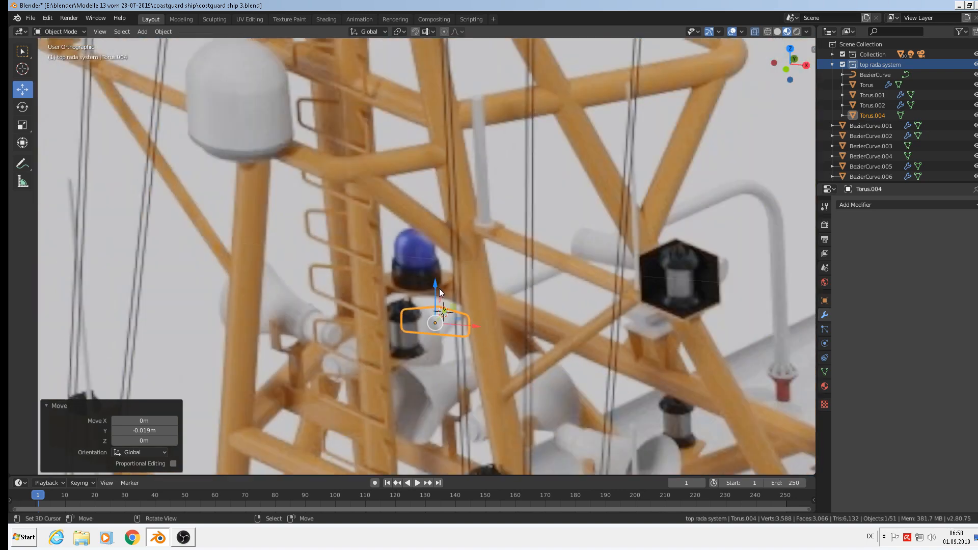
scroll(439, 288, down, 6)
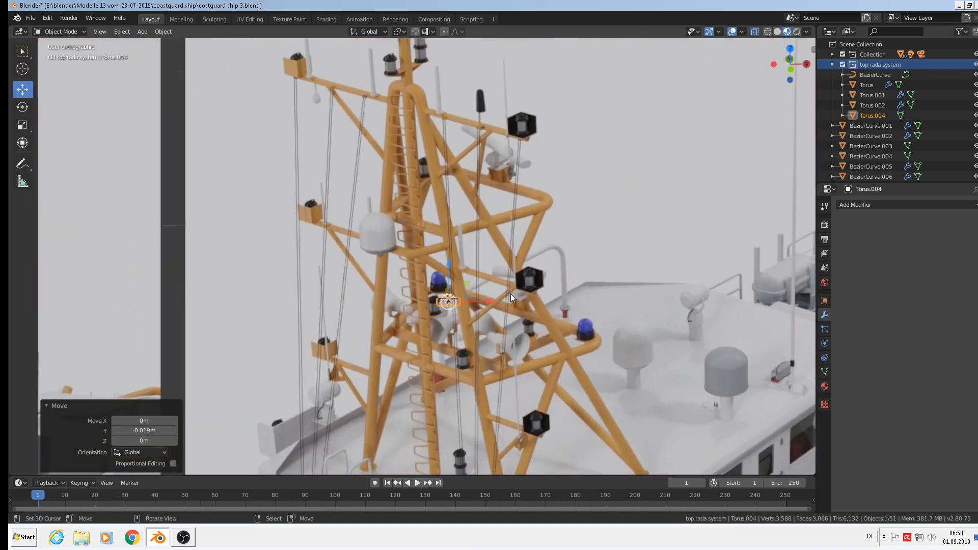
scroll(510, 293, down, 6)
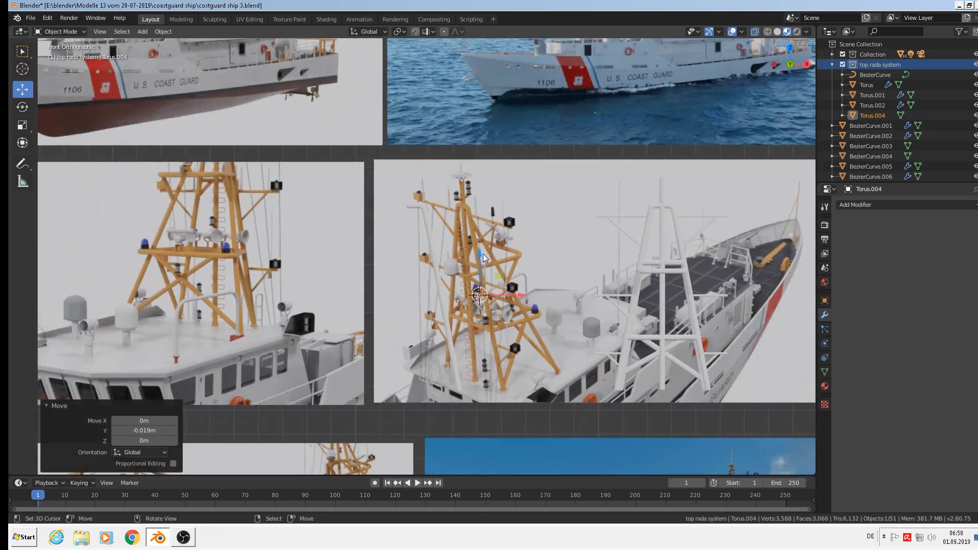
drag(482, 255, 483, 334)
scroll(500, 371, up, 4)
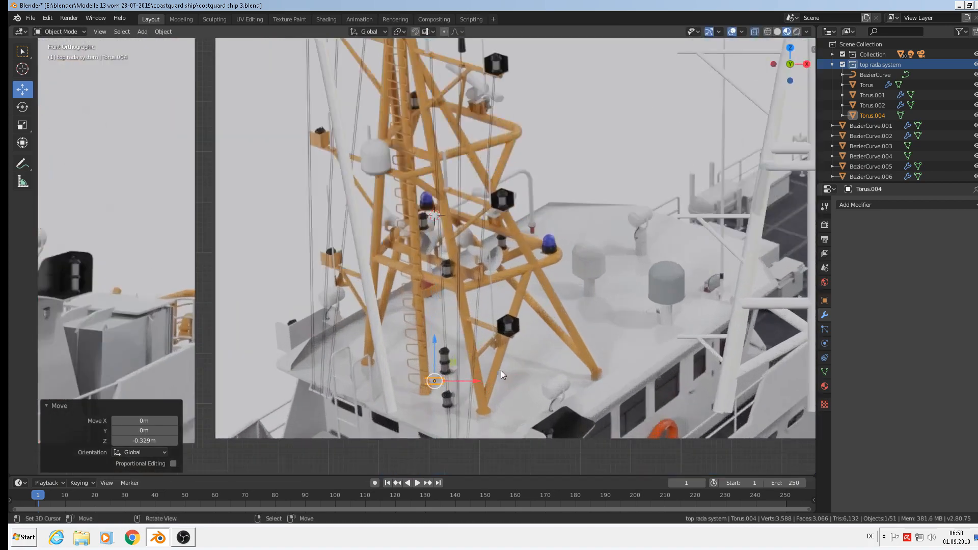
scroll(481, 366, up, 4)
drag(407, 400, 448, 399)
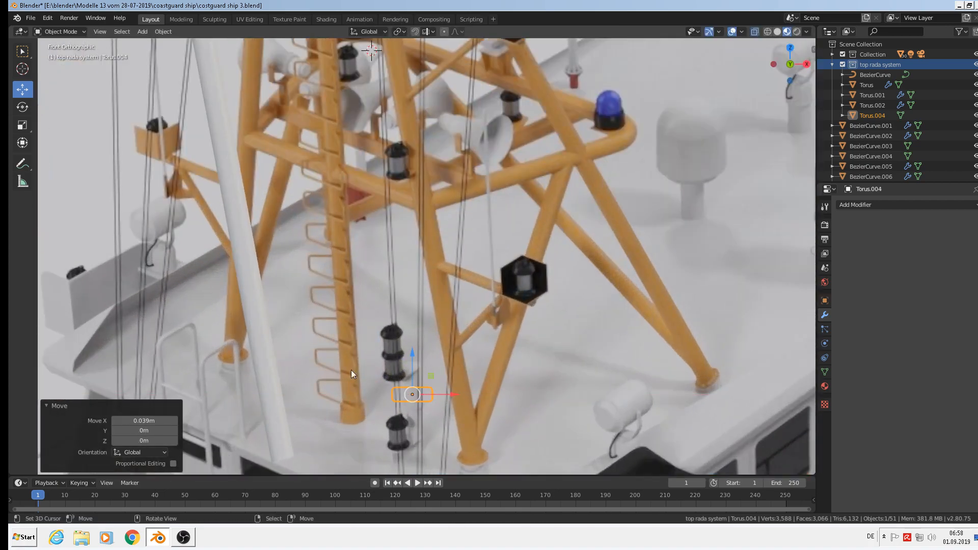
scroll(365, 331, down, 5)
scroll(345, 360, up, 2)
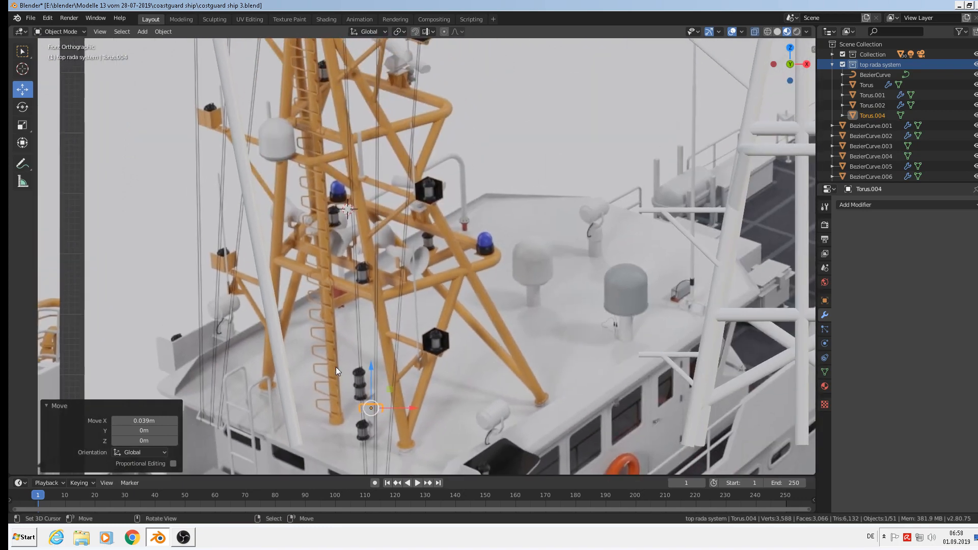
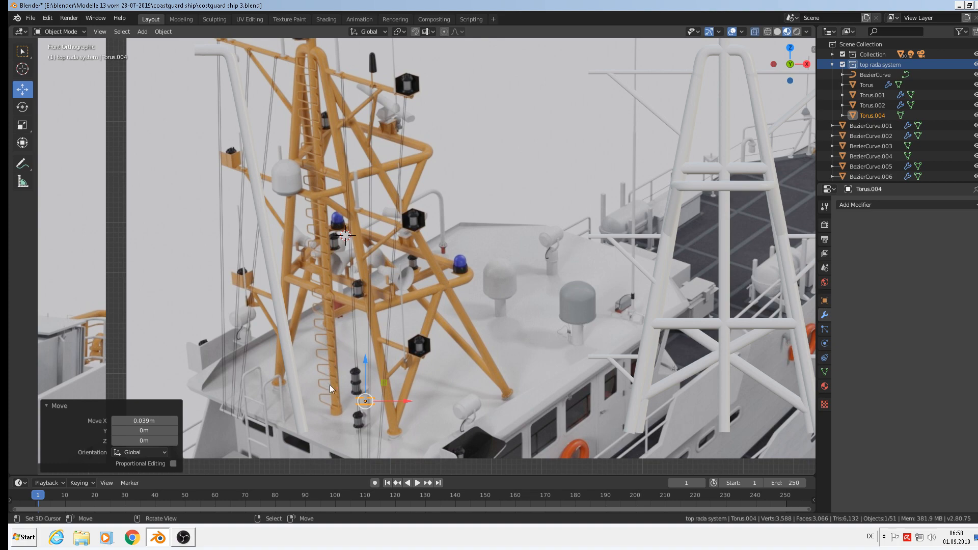
scroll(357, 390, up, 5)
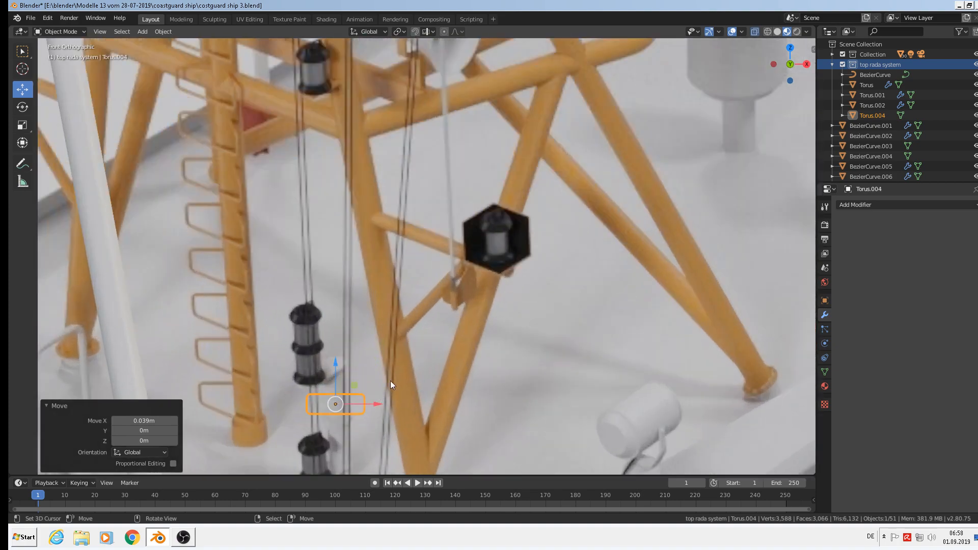
Add an Array modifier to the rectangular frame with a relative offset of 0 in X and 1 in Z
click(868, 205)
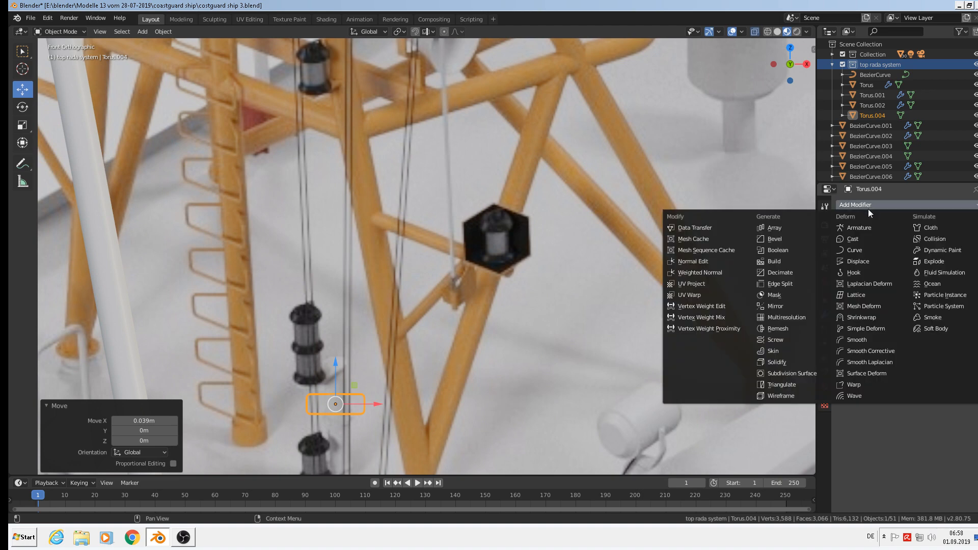
click(787, 229)
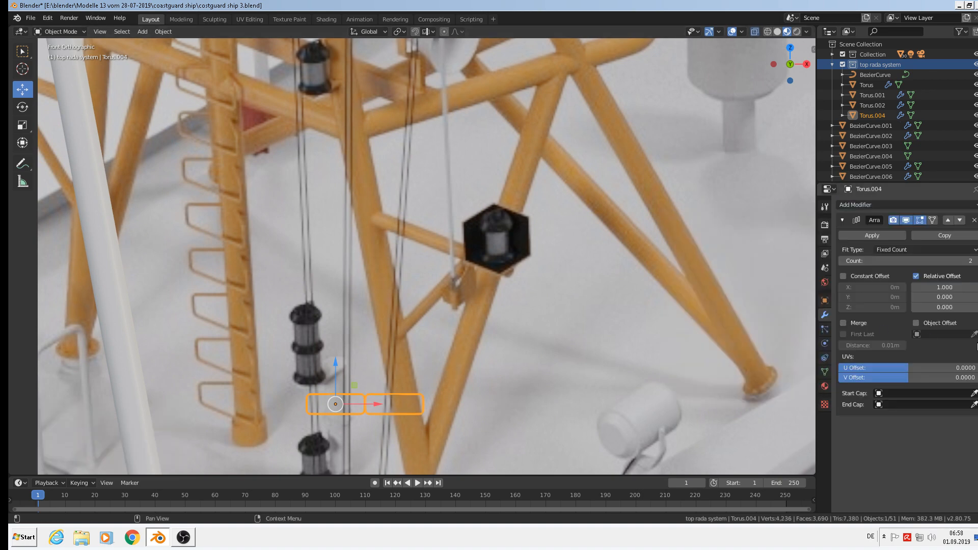
click(949, 307)
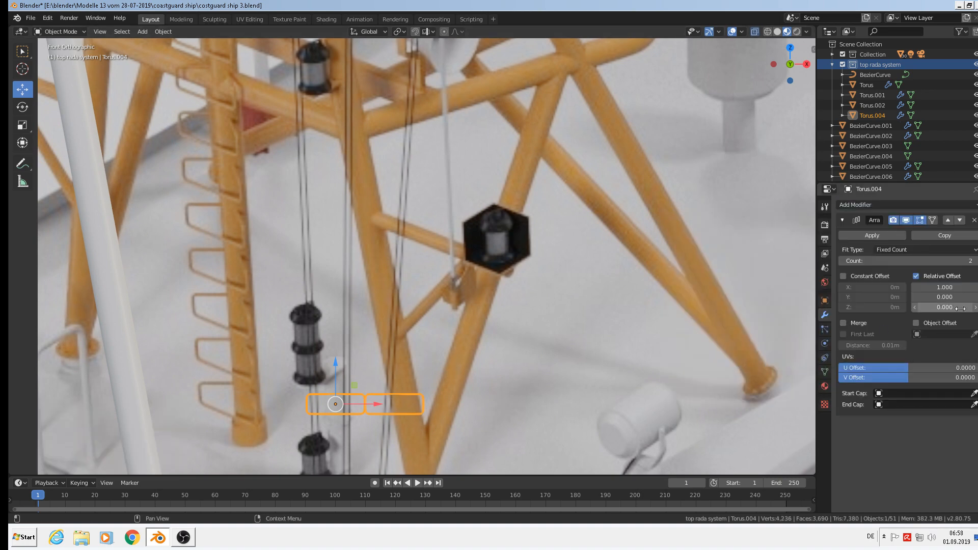
text(0.0)
key(Return)
click(941, 288)
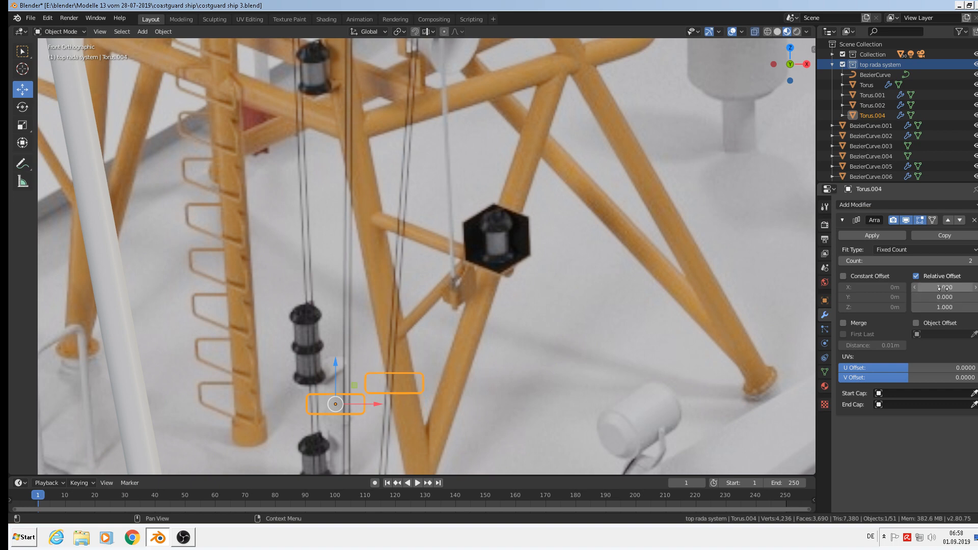
text(1.0)
key(Return)
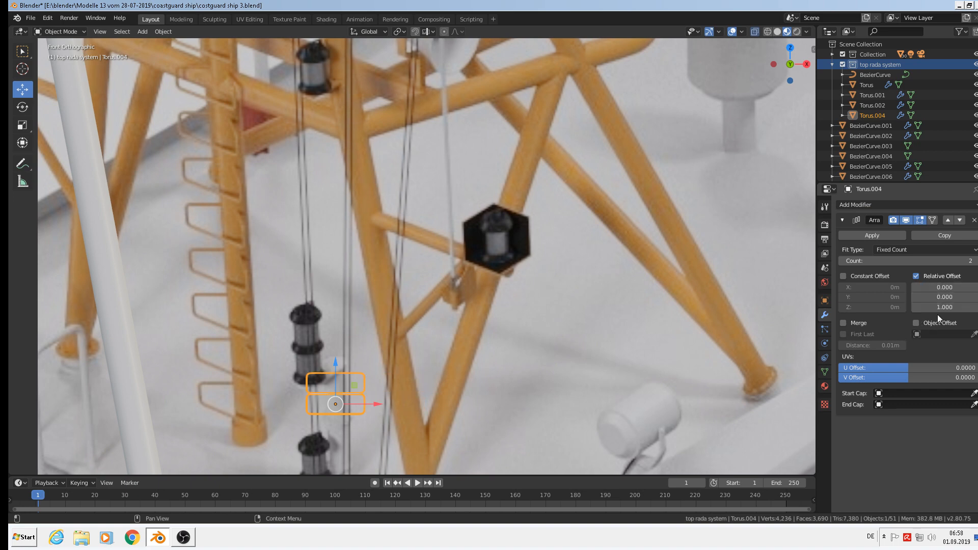
Set the frame array's count to 21 and its relative Z offset to 1.6
click(912, 262)
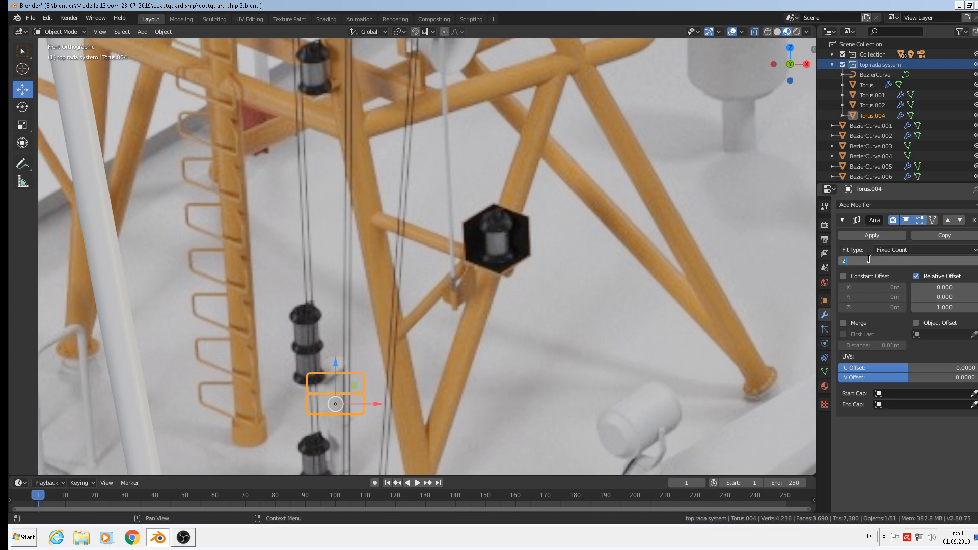
text(21)
key(Return)
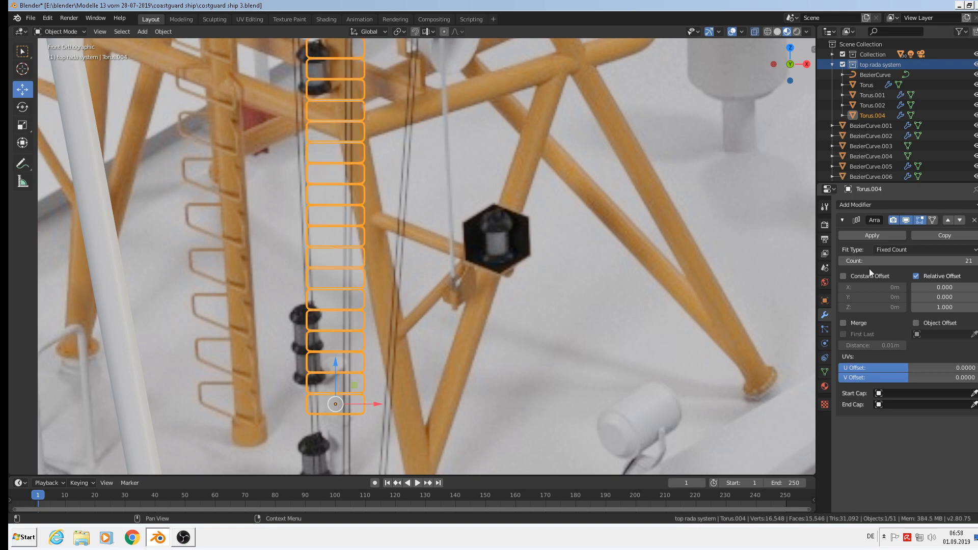
click(975, 307)
click(975, 307)
click(975, 307)
click(975, 307)
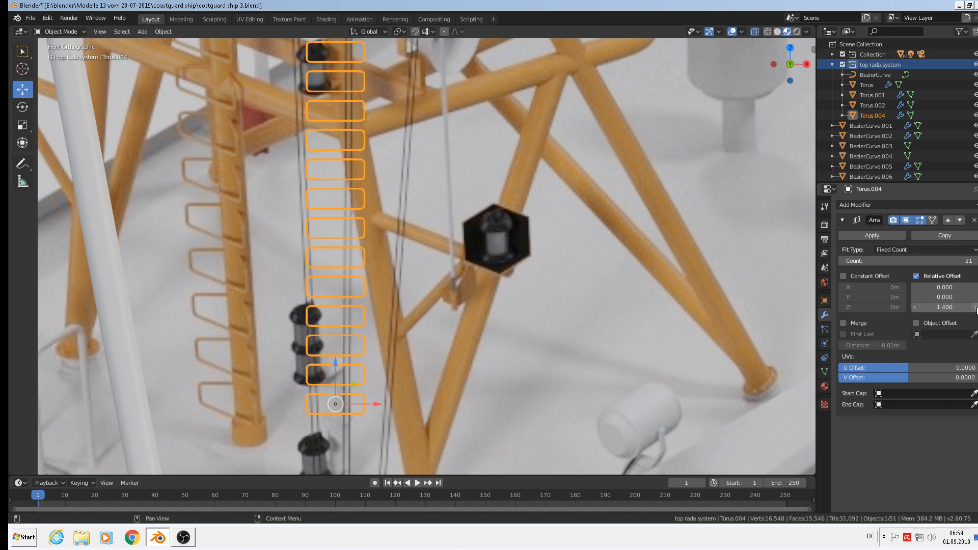
click(975, 307)
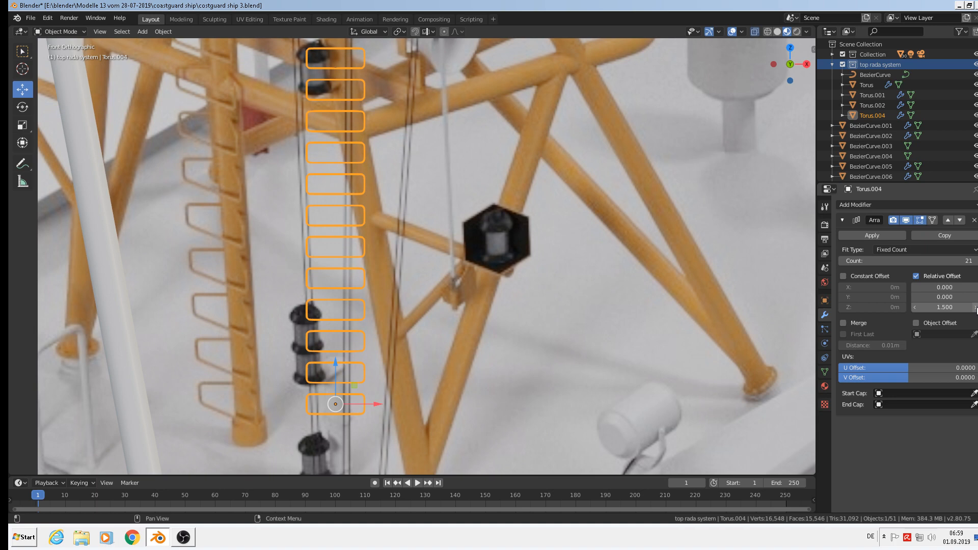
click(975, 307)
scroll(550, 248, down, 6)
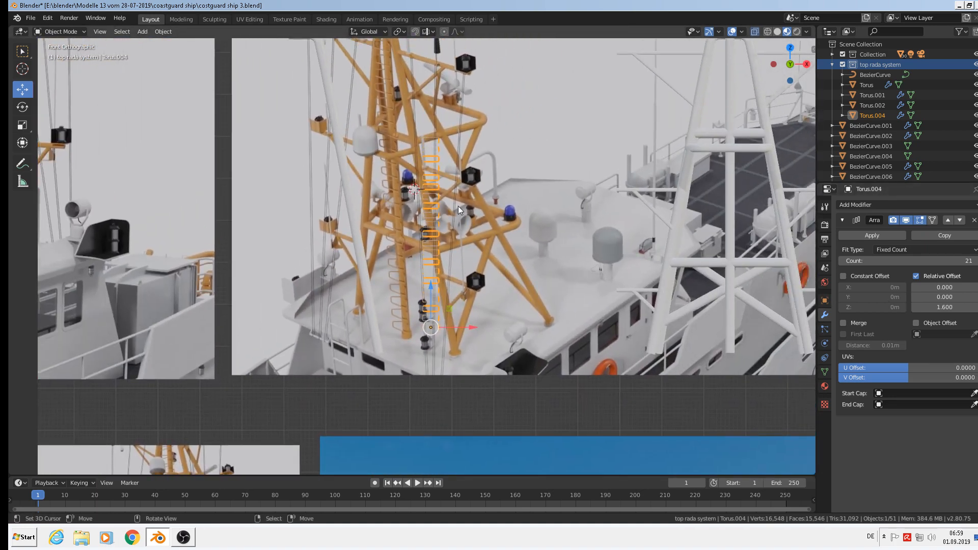
Scale the arrayed frames uniformly by 1.371 to compare them with the mast ladder in the reference photo
middle_drag(457, 205, 435, 235)
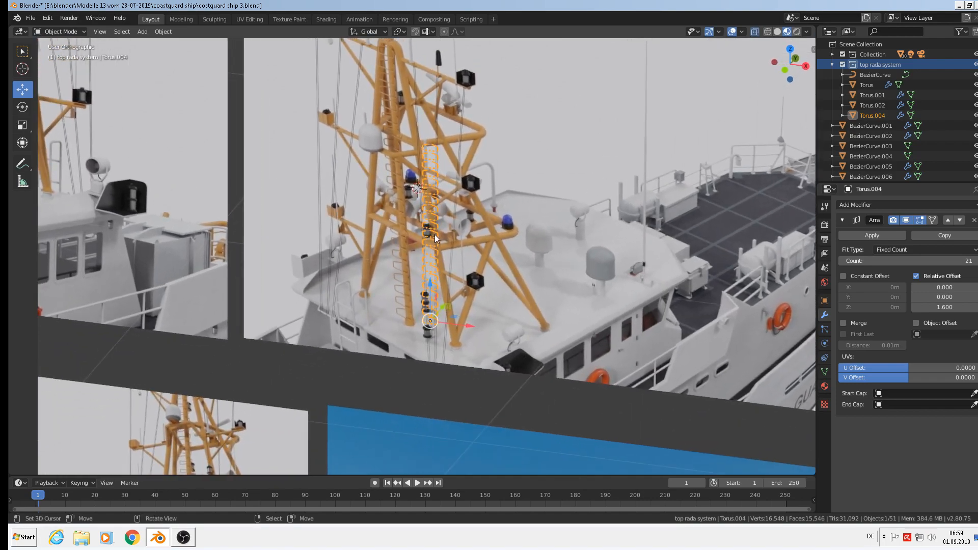
scroll(444, 234, up, 1)
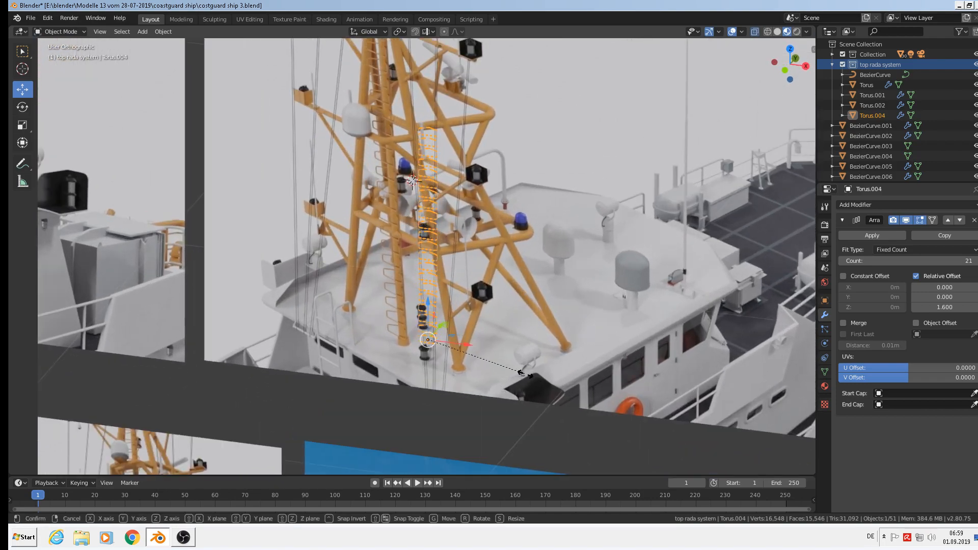
key(s)
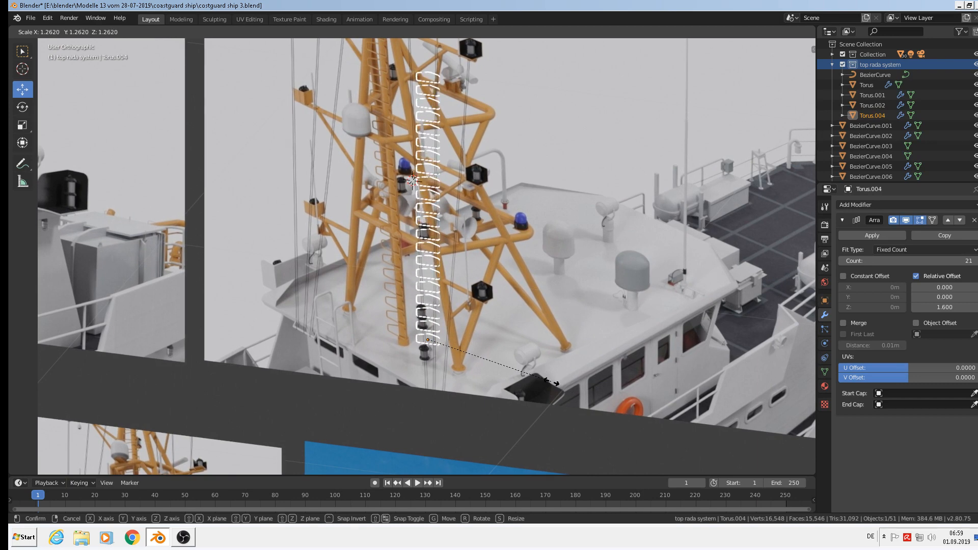
click(564, 392)
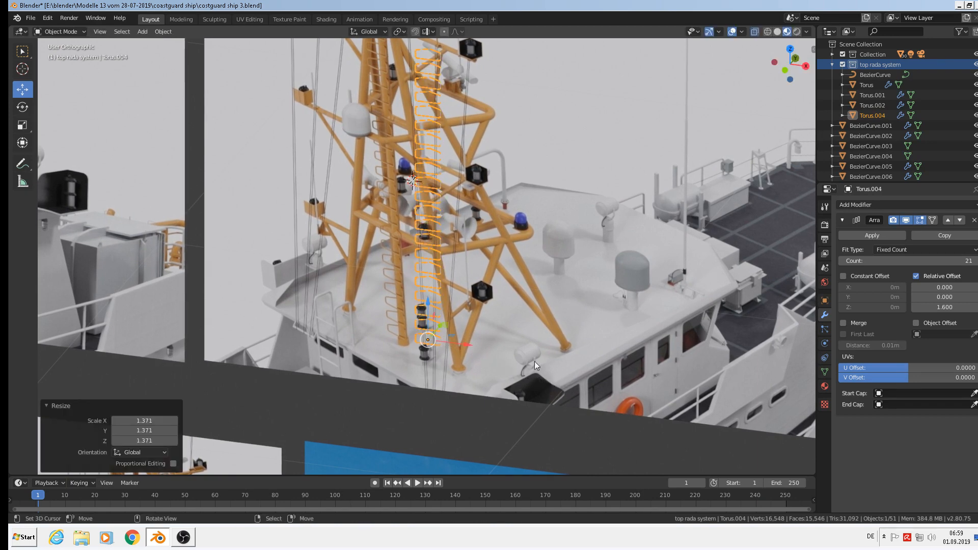
middle_drag(534, 362, 541, 320)
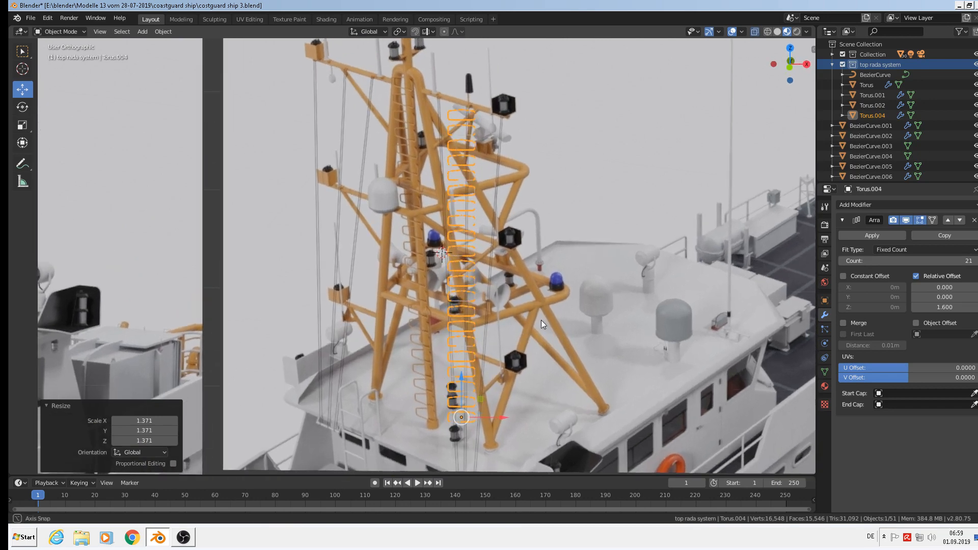
Adjust the frame array's relative Z offset to 1.7
click(975, 307)
click(975, 307)
click(976, 307)
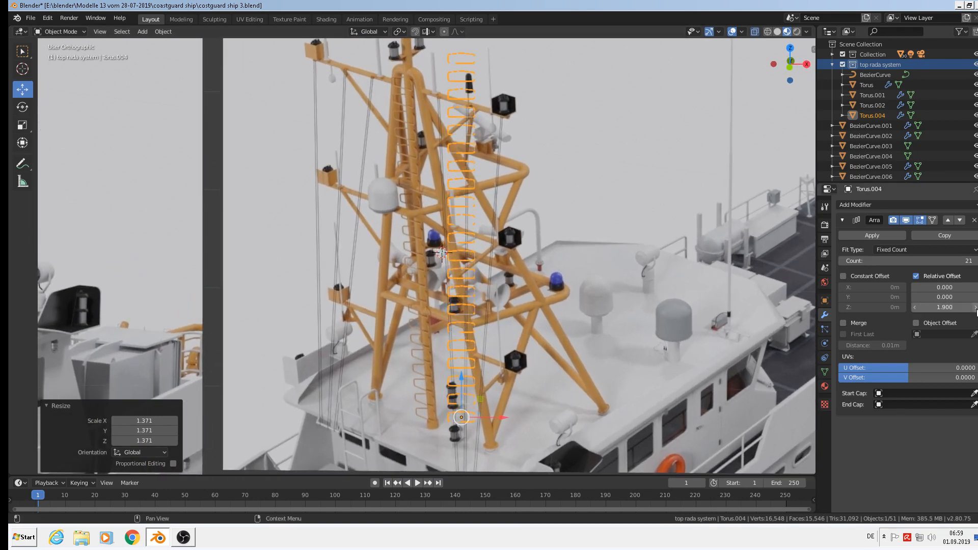
click(915, 308)
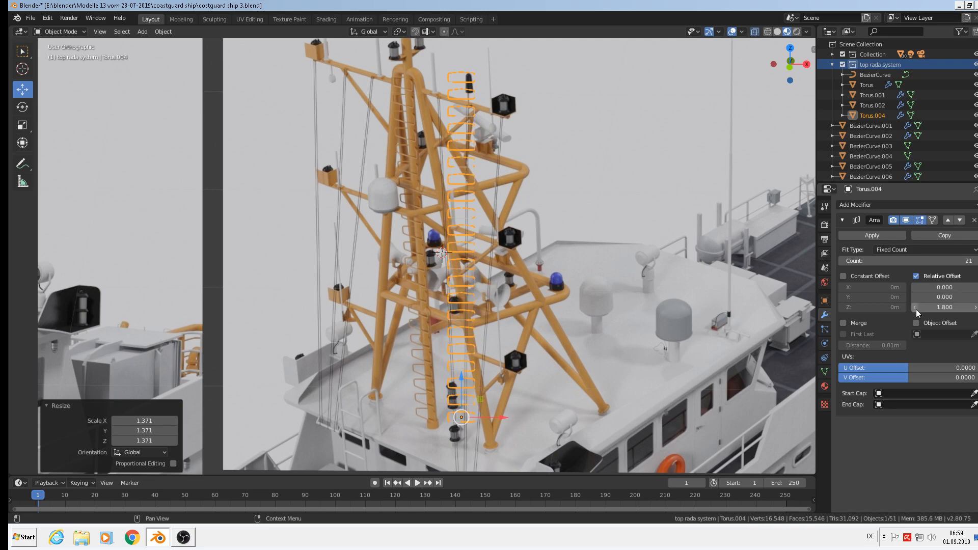
click(916, 308)
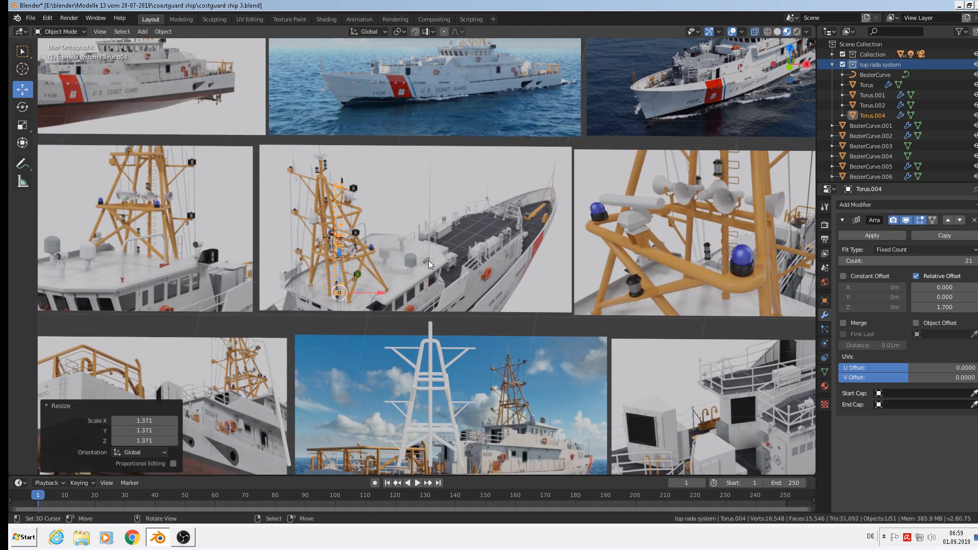
Move the arrayed frames 0.709 m along X in front view to line up with the modelled mast
key(KP_1)
key(g)
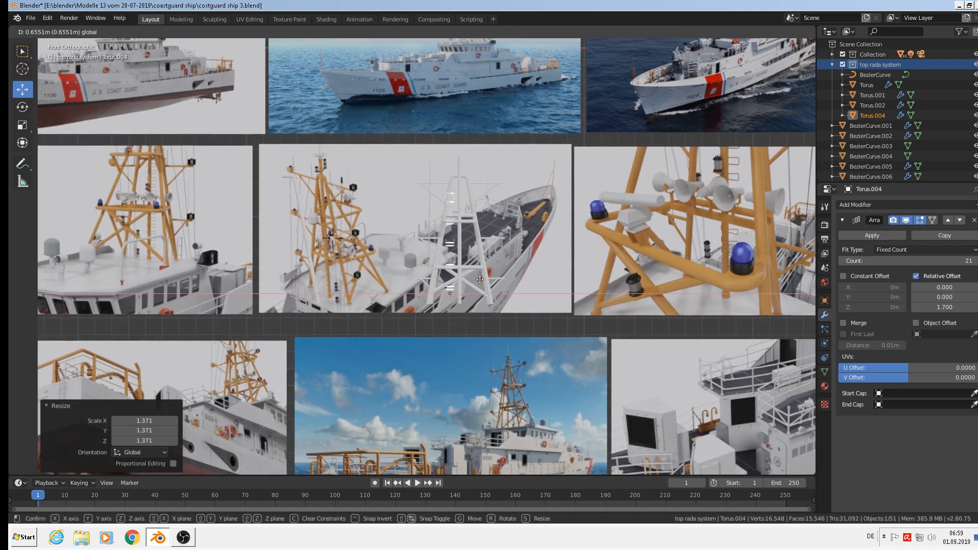
click(488, 279)
scroll(487, 279, up, 5)
middle_drag(482, 279, 559, 166)
scroll(381, 309, down, 4)
scroll(559, 166, down, 5)
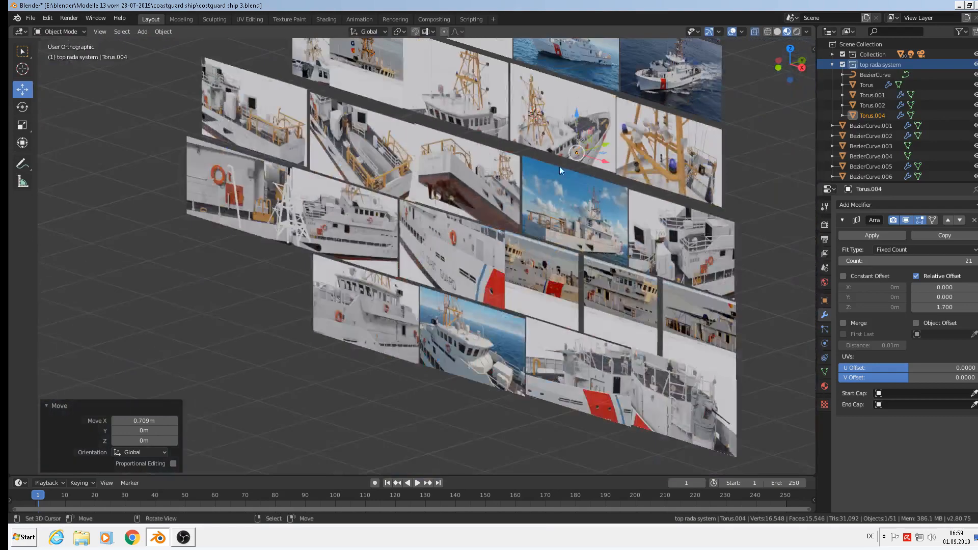
scroll(547, 184, down, 3)
Move the arrayed frames -5.04 m along Y to the mast, and shift them further along Y onto the upright central post
middle_drag(536, 196, 507, 202)
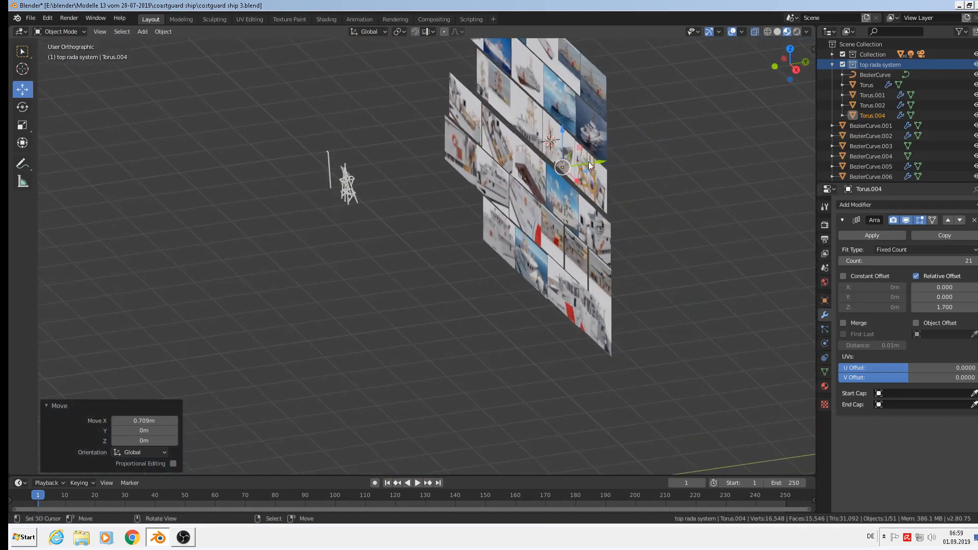
drag(589, 161, 357, 203)
scroll(319, 206, up, 6)
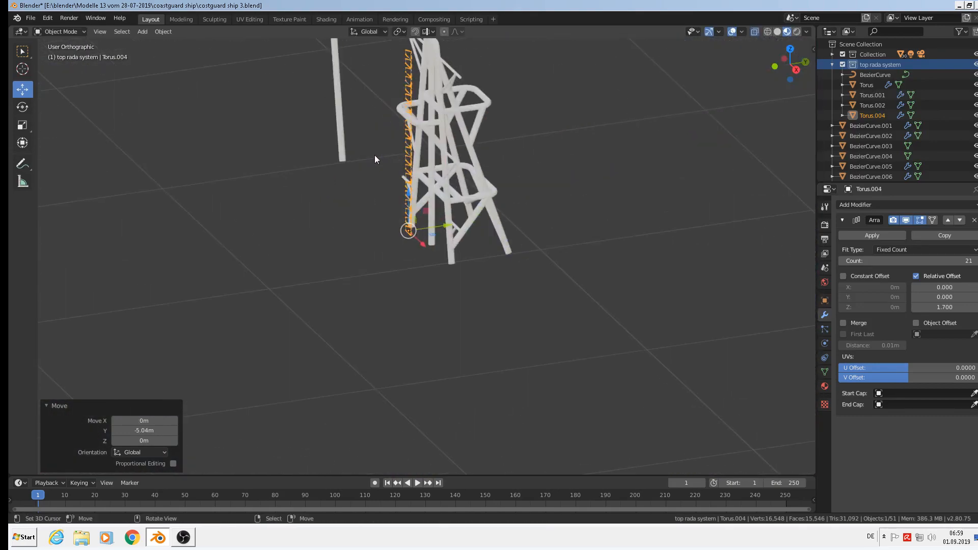
scroll(376, 156, up, 4)
scroll(491, 194, up, 2)
middle_drag(491, 194, 493, 231)
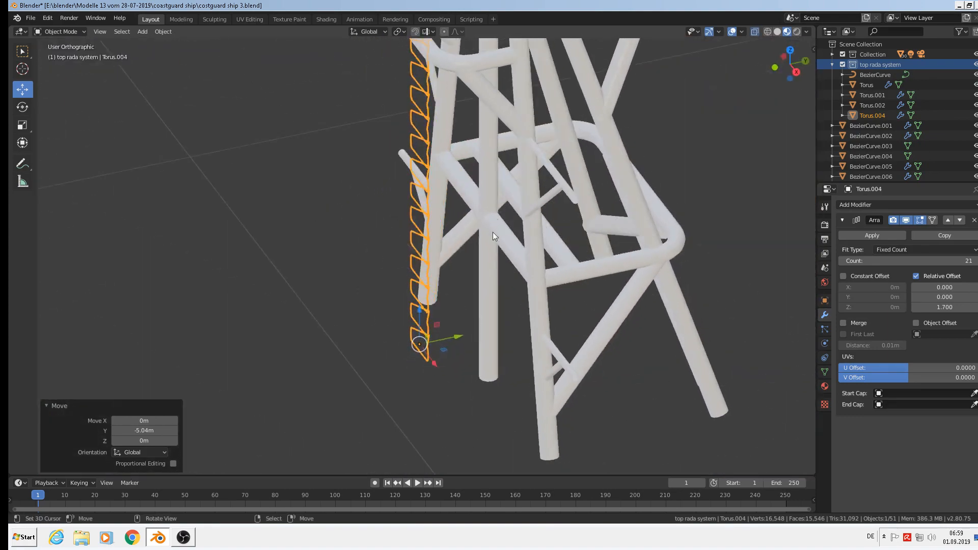
drag(465, 328, 522, 328)
middle_drag(522, 329, 600, 308)
key(Tab)
scroll(512, 159, up, 5)
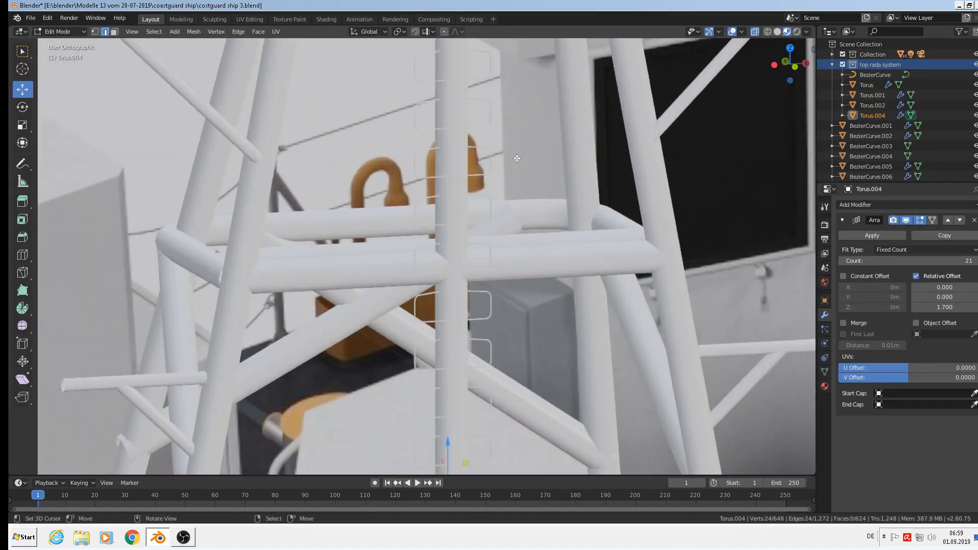
key(Tab)
scroll(503, 157, up, 2)
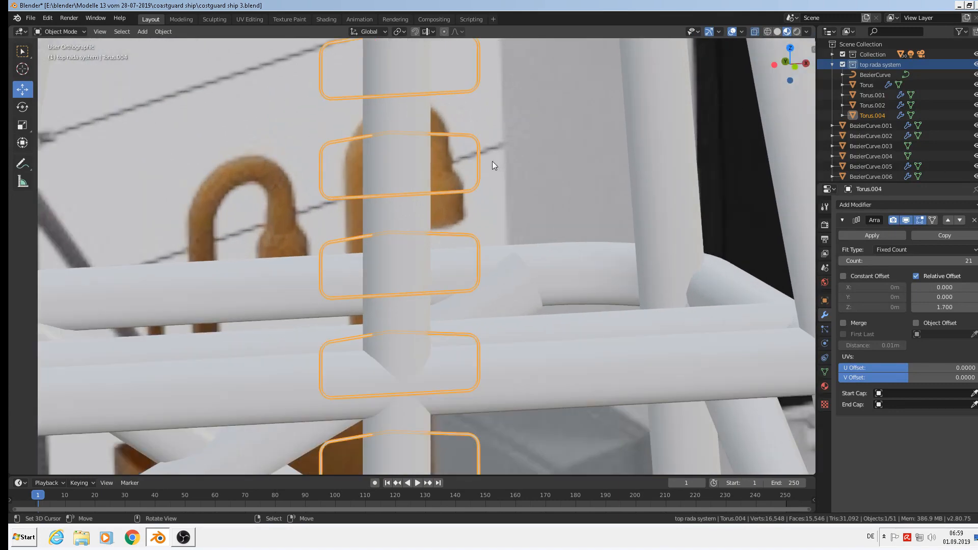
scroll(492, 161, up, 1)
Scale the whole mesh of the lowest frame uniformly by 2.415 in Edit Mode, enlarging the rungs around the post
key(Tab)
scroll(431, 299, down, 4)
shift+middle_drag(505, 395, 626, 153)
scroll(496, 351, up, 7)
shift+middle_drag(482, 322, 511, 236)
scroll(510, 236, up, 1)
key(a)
key(ctrl+z)
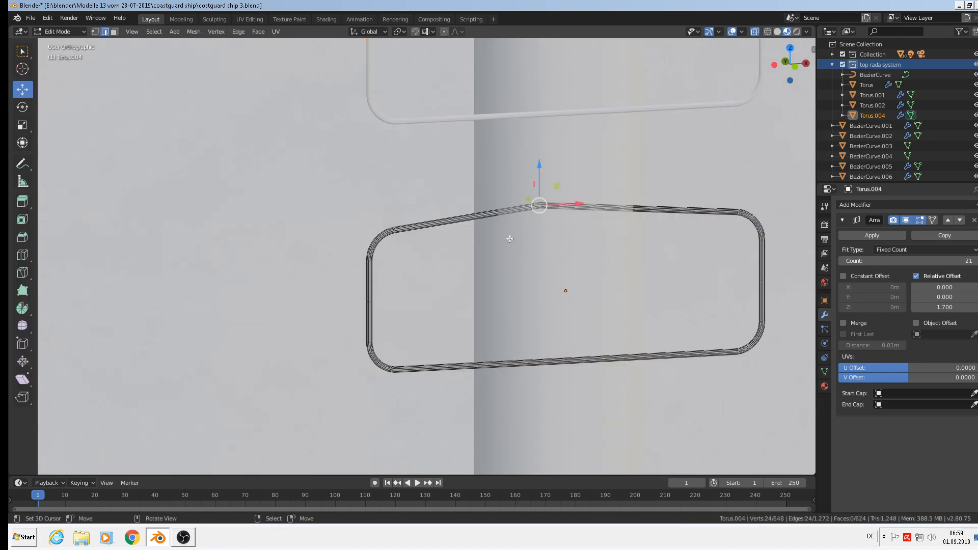
key(a)
key(s)
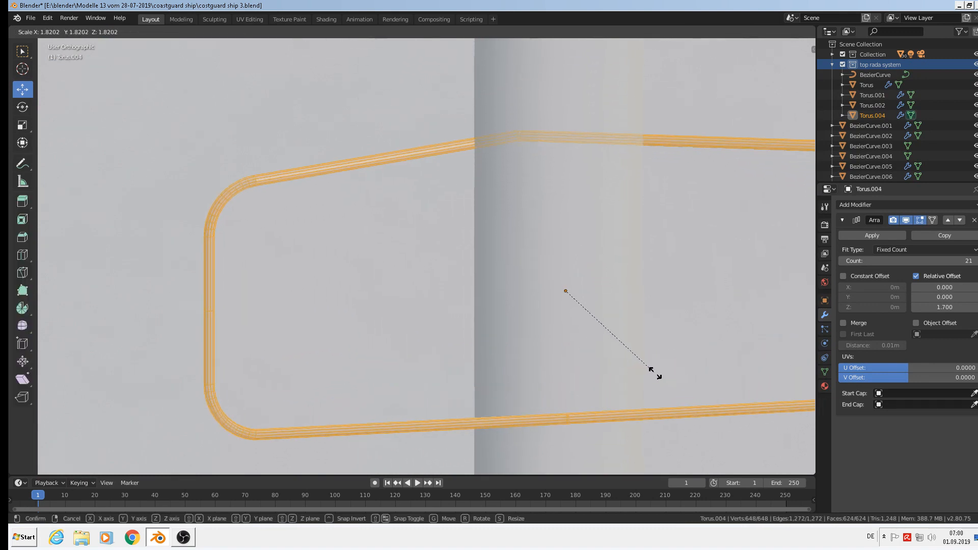
click(699, 380)
scroll(691, 359, down, 4)
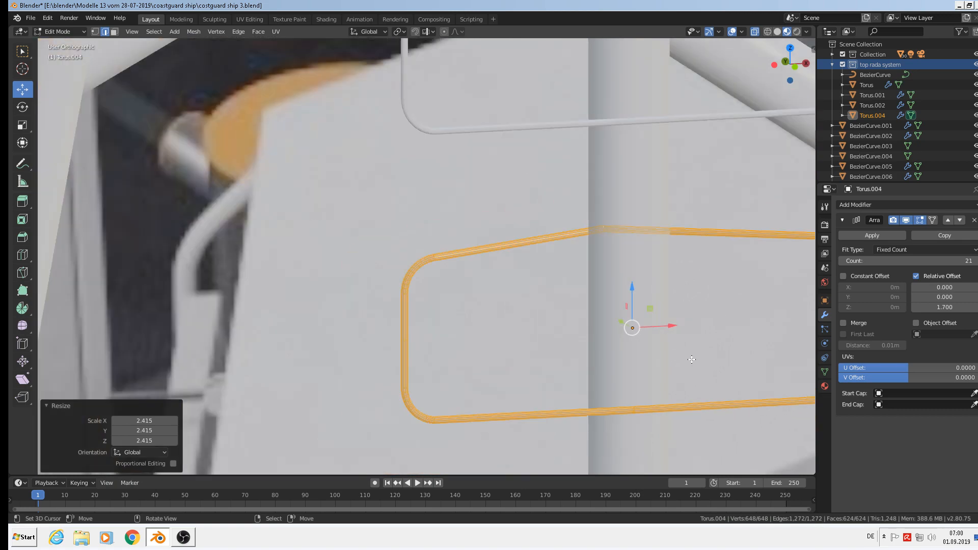
shift+middle_drag(687, 354, 499, 232)
scroll(495, 228, down, 3)
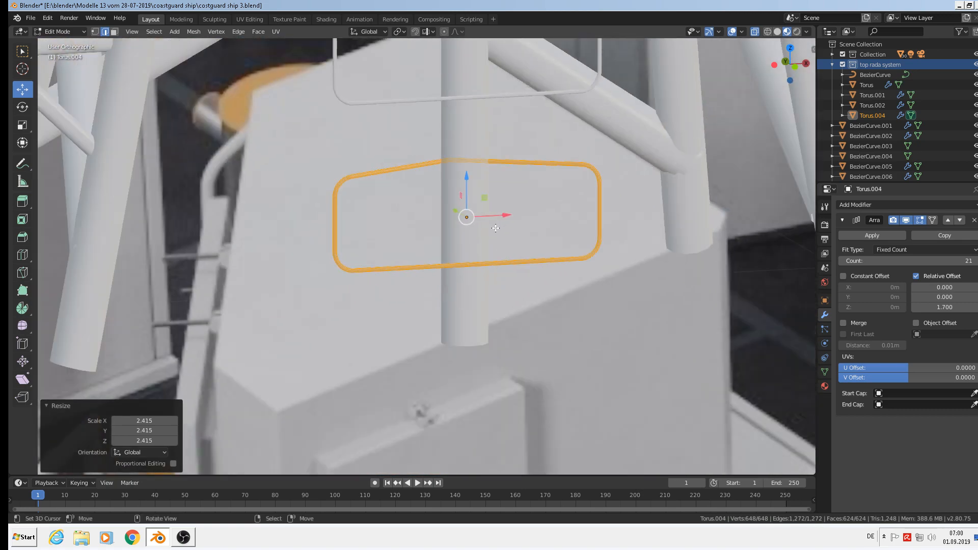
scroll(489, 225, up, 2)
key(Tab)
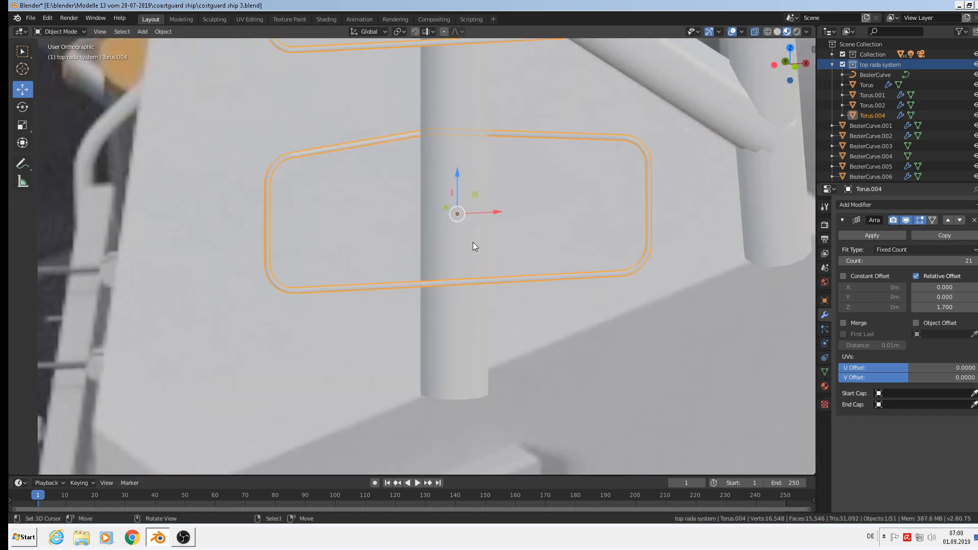
Circle-select the vertices of the frame's left rounded end, move them 0.0185 m along X, and clear the selection
key(Tab)
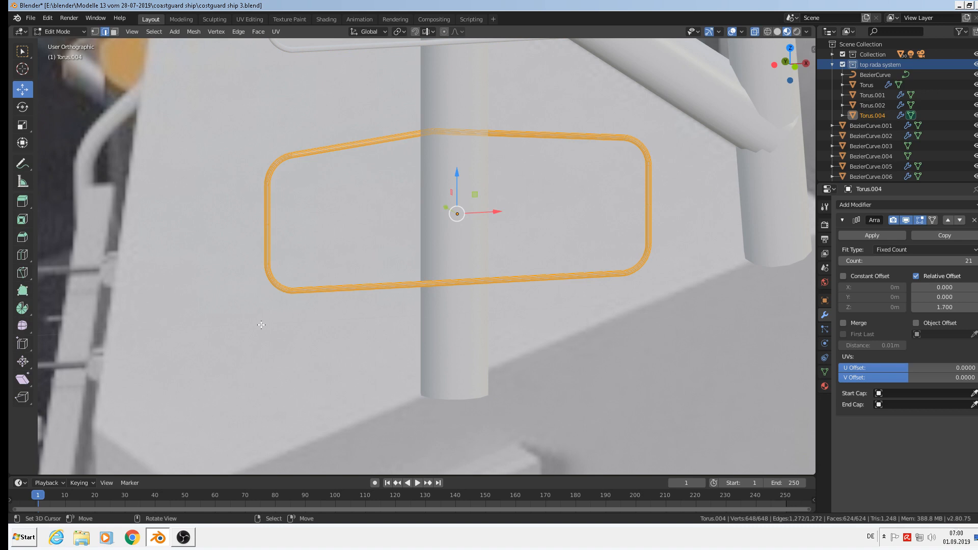
key(Tab)
key(Tab)
click(94, 31)
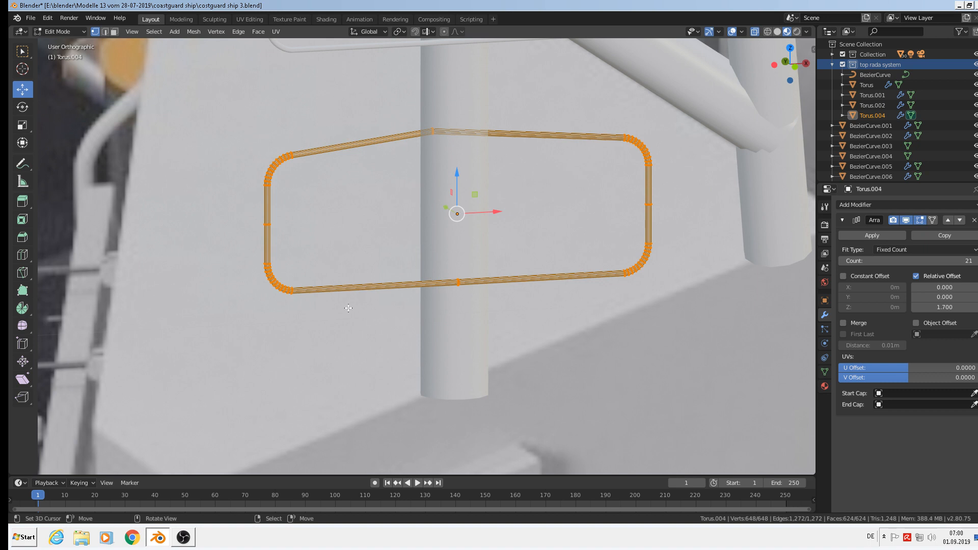
key(alt+a)
key(c)
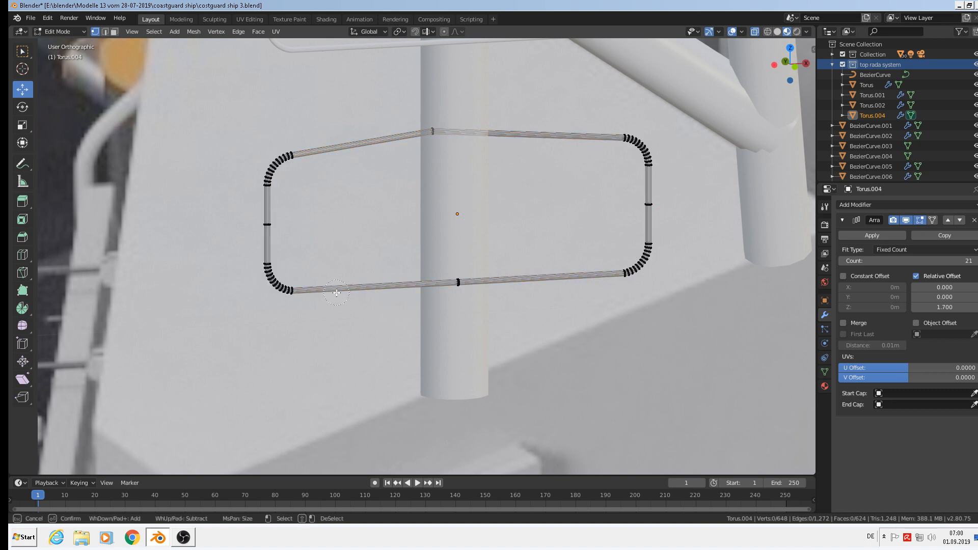
mouse_move(287, 284)
mouse_down()
mouse_move(273, 265)
mouse_move(272, 162)
mouse_up()
right_click(271, 162)
drag(315, 221, 370, 214)
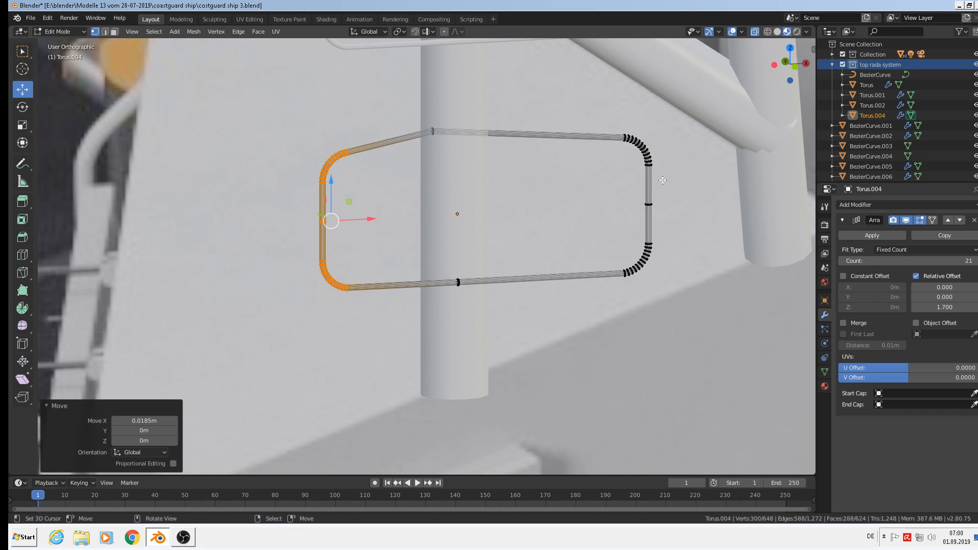
key(alt+a)
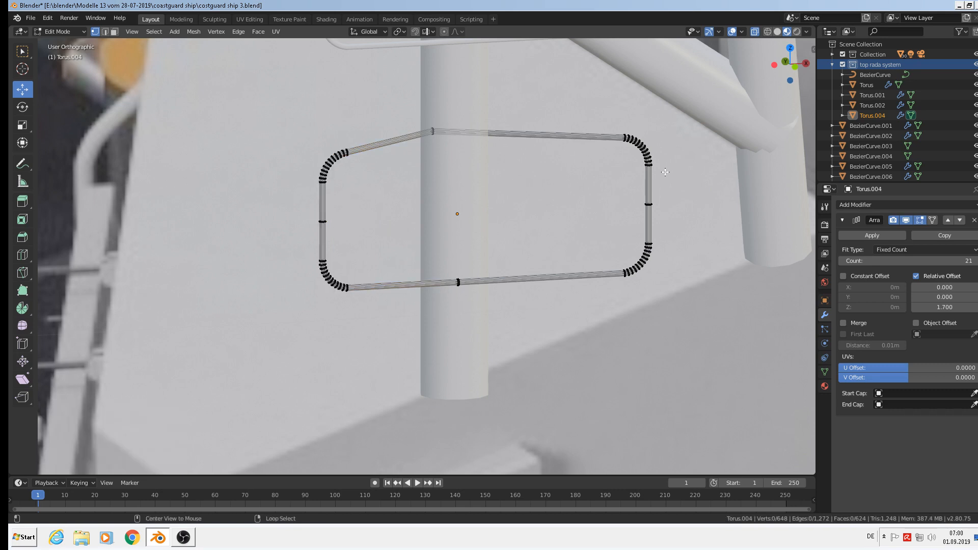
Circle-select the vertices of the lowest frame's right rounded end, move them -0.0114 m along X, and clear the selection
click(634, 138)
ctrl+click(632, 262)
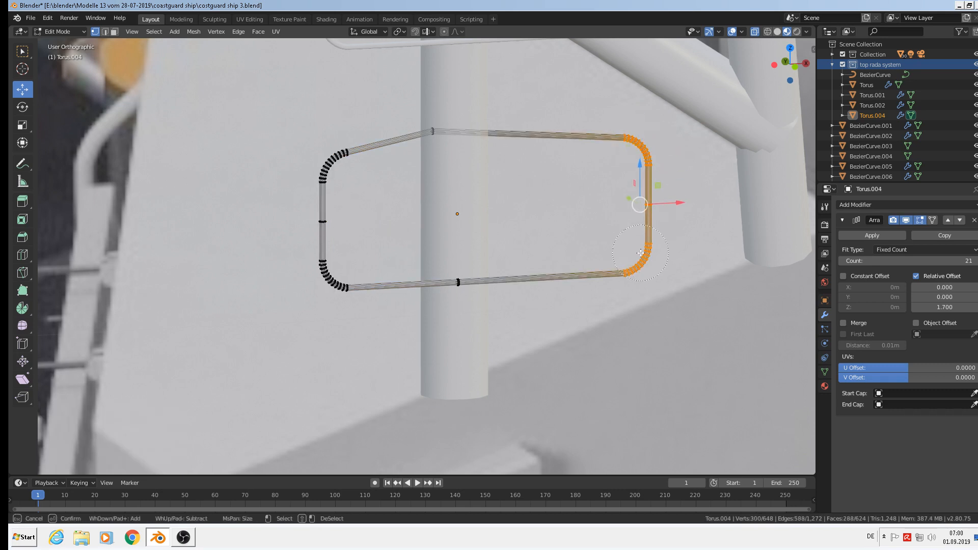
middle_drag(631, 263, 601, 266)
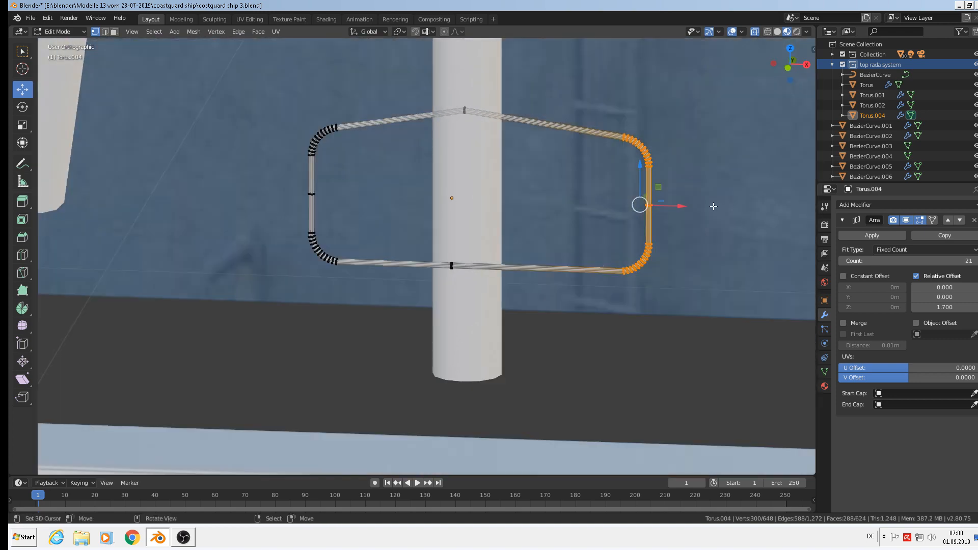
drag(682, 206, 646, 202)
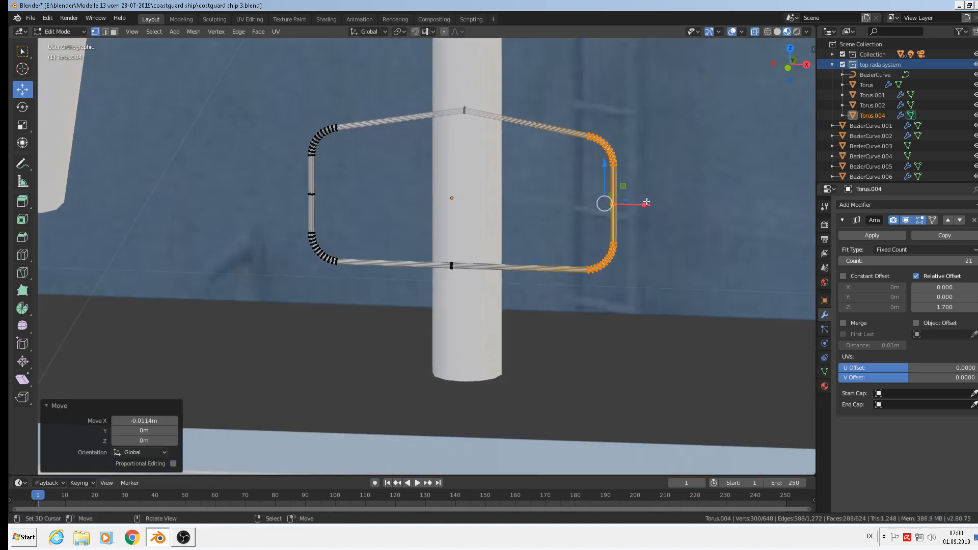
middle_drag(647, 201, 656, 193)
key(a)
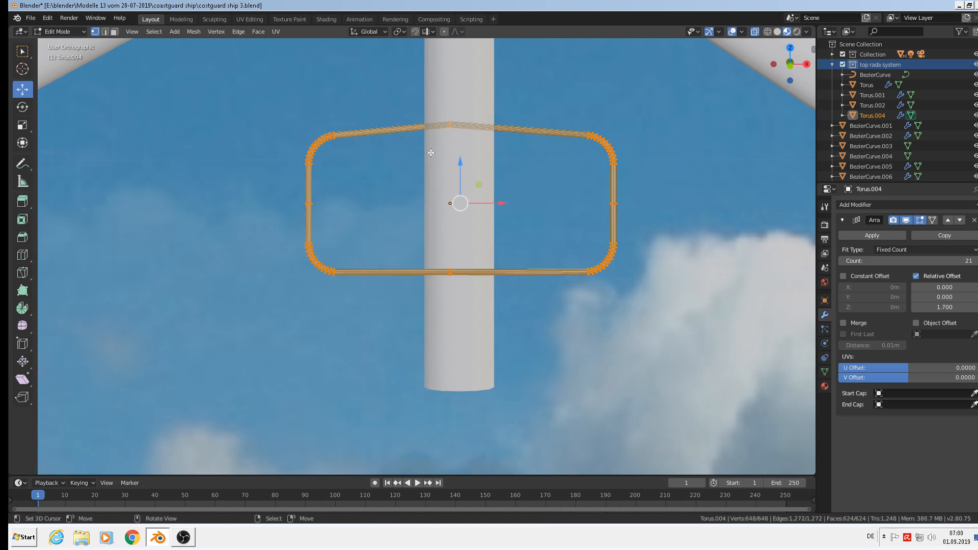
key(alt+a)
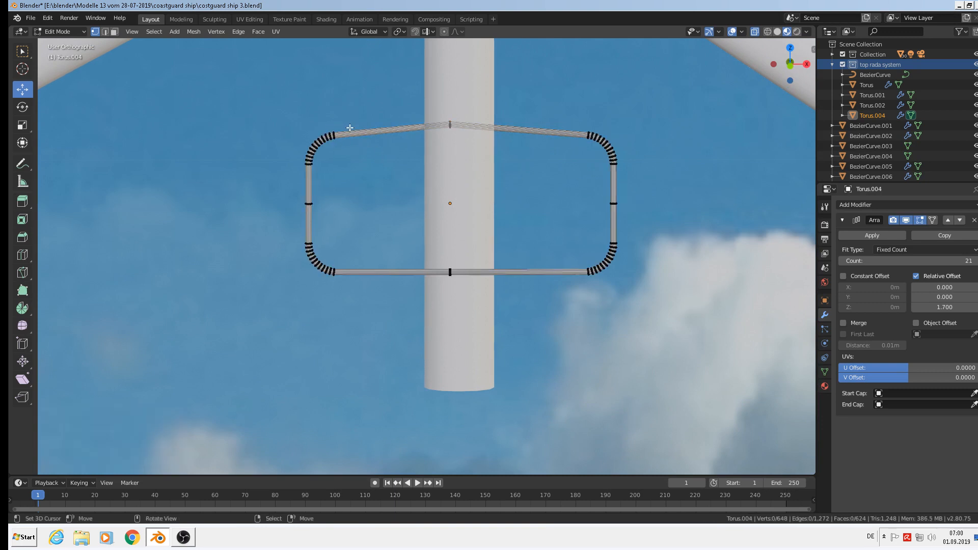
Circle-select the lowest frame's upper corners and top bar, lower them along Z, and scale the arrayed frames uniformly by 1.111 in Object Mode
key(c)
mouse_move(338, 135)
mouse_down()
mouse_move(310, 153)
mouse_move(541, 127)
mouse_move(610, 140)
mouse_up()
right_click(609, 140)
drag(459, 115, 465, 143)
key(Tab)
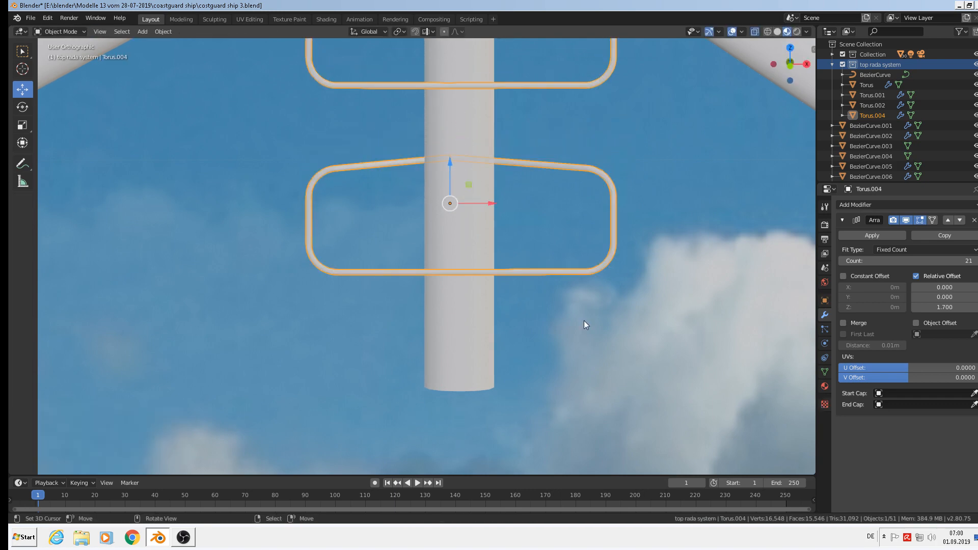
key(s)
click(613, 318)
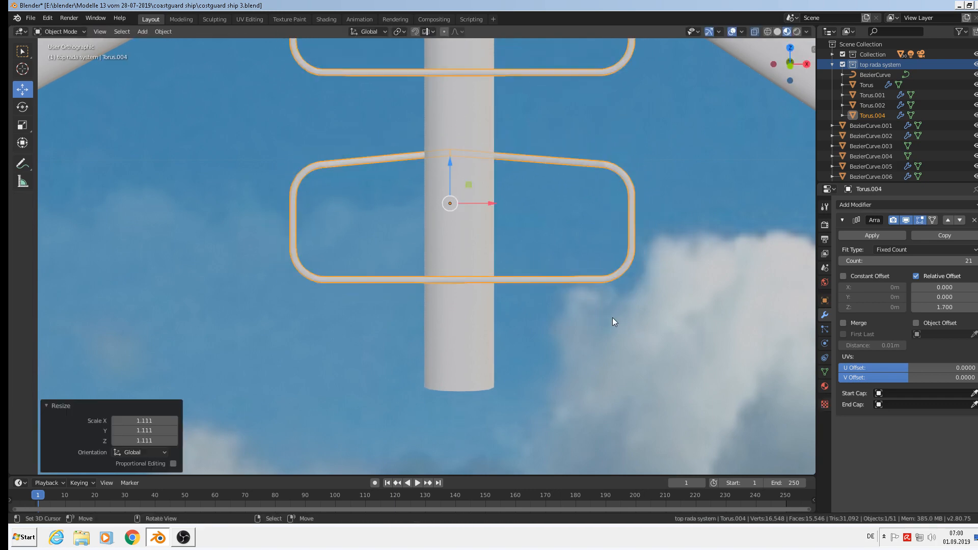
Move the lowest frame's whole mesh -0.00964 m along Y in Edit Mode, and deselect the ladder in Object Mode
scroll(612, 317, up, 2)
scroll(610, 315, down, 5)
scroll(554, 299, down, 3)
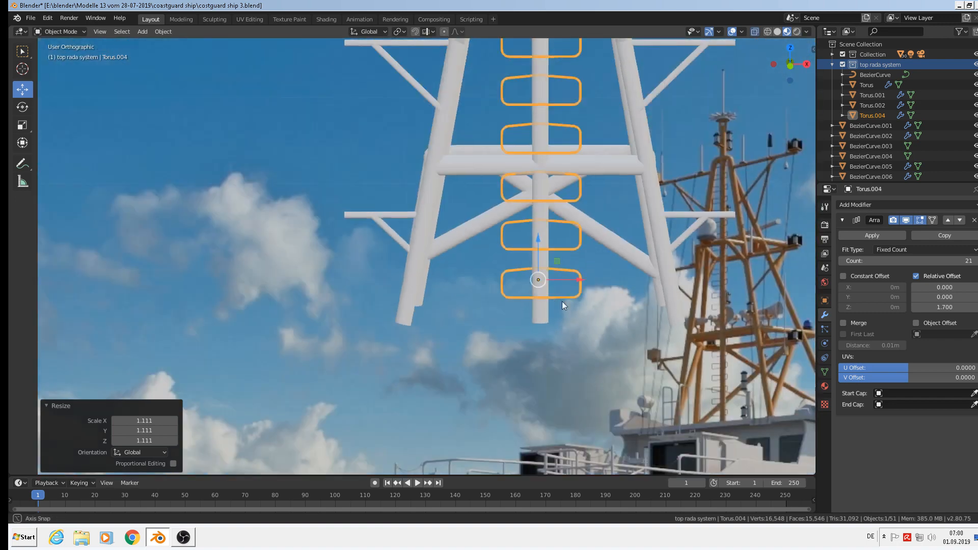
key(Tab)
middle_drag(561, 301, 596, 309)
click(598, 308)
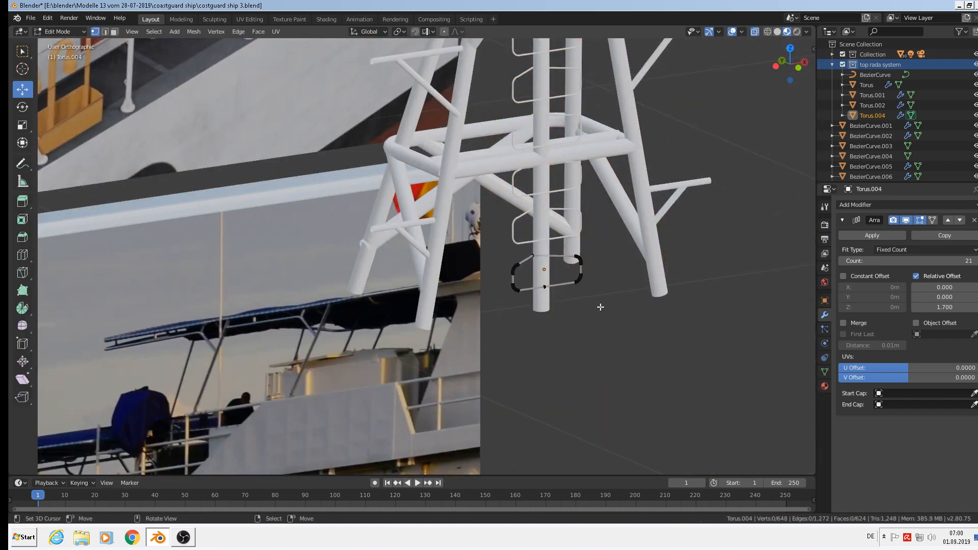
key(a)
scroll(585, 286, up, 3)
middle_drag(586, 286, 627, 295)
scroll(488, 259, up, 1)
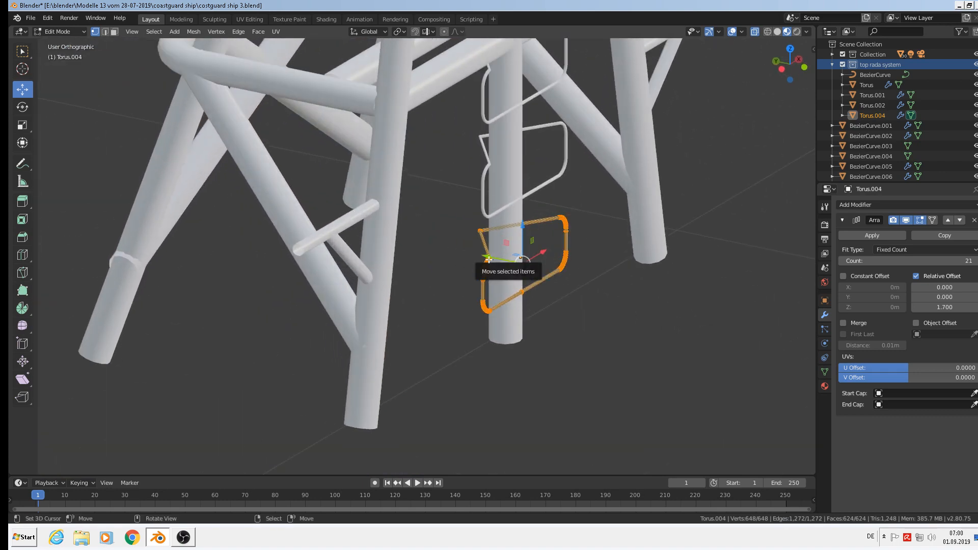
mouse_move(489, 260)
middle_down()
mouse_move(504, 258)
mouse_move(492, 250)
middle_up()
drag(482, 262, 496, 263)
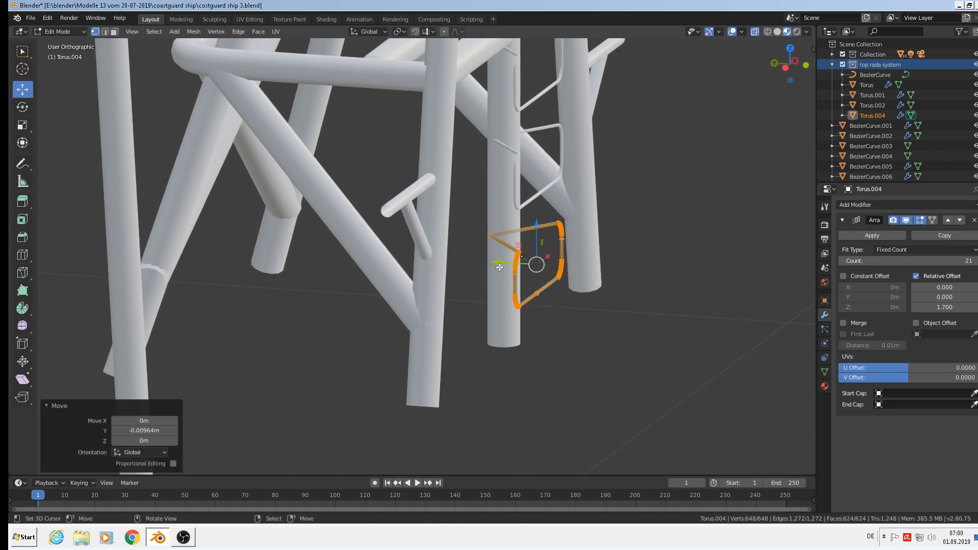
key(Tab)
key(alt+a)
Scale the arrayed ladder frames down uniformly so that the ladder ends near the mast's upper arch
scroll(563, 278, down, 3)
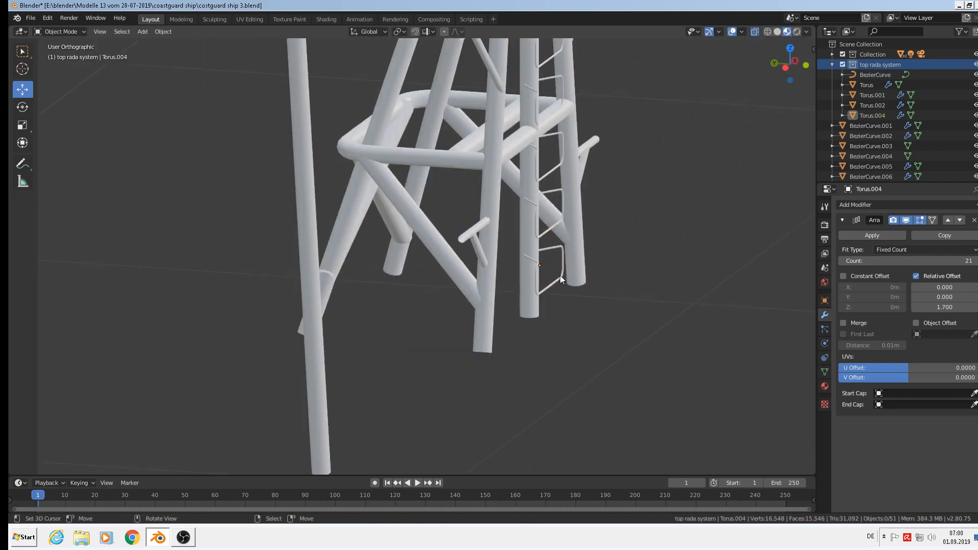
middle_drag(560, 275, 525, 267)
scroll(525, 267, down, 4)
middle_drag(546, 163, 652, 215)
scroll(580, 270, down, 2)
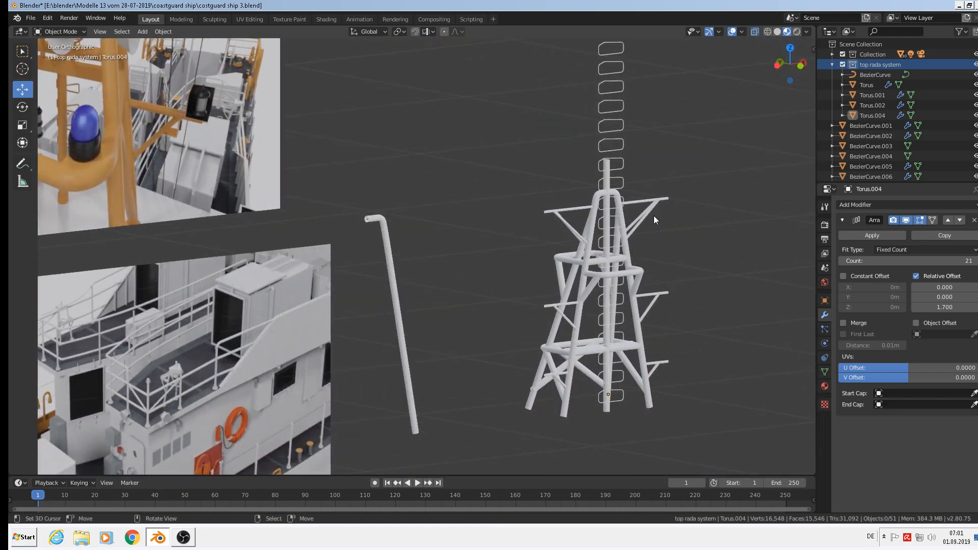
click(618, 109)
scroll(678, 289, up, 1)
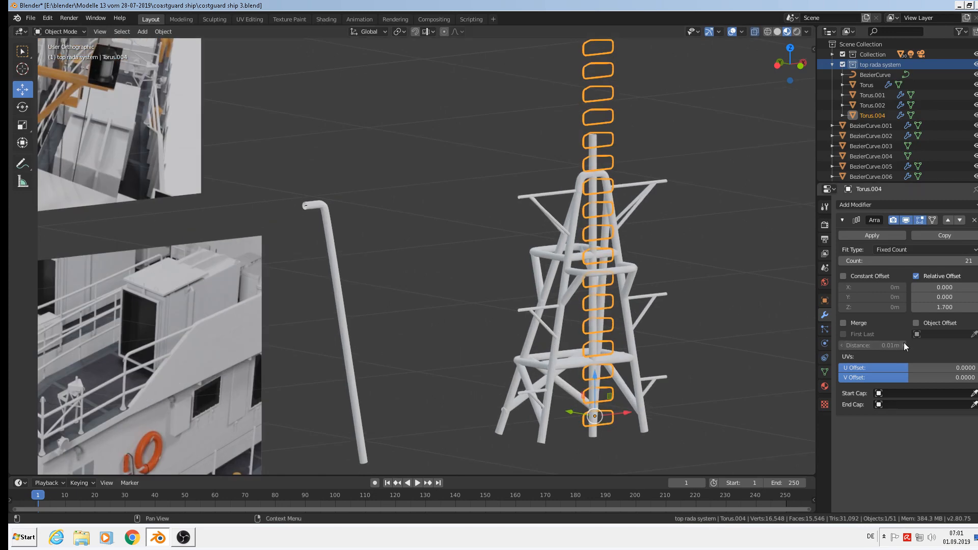
key(s)
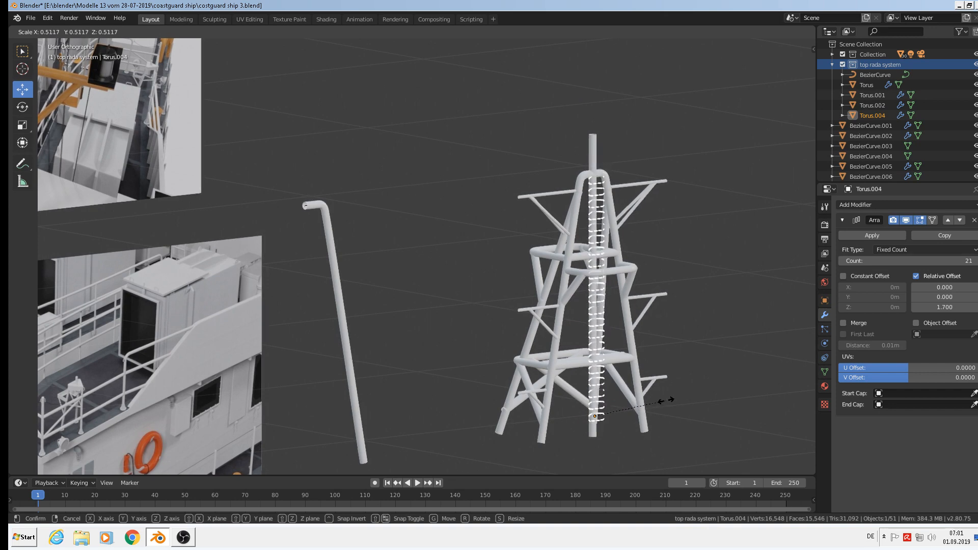
click(644, 403)
Move the lowest frame's whole mesh -0.00173 m along X in Edit Mode to centre it on the post, and clear the selection
scroll(644, 402, up, 2)
middle_drag(633, 411, 533, 410)
scroll(659, 418, up, 4)
key(Tab)
key(g)
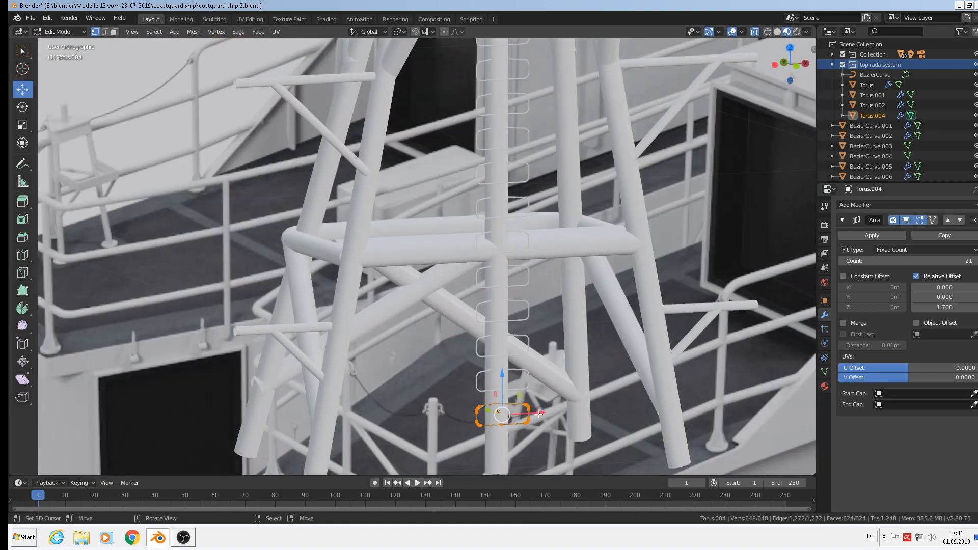
key(x)
click(532, 415)
scroll(529, 413, up, 10)
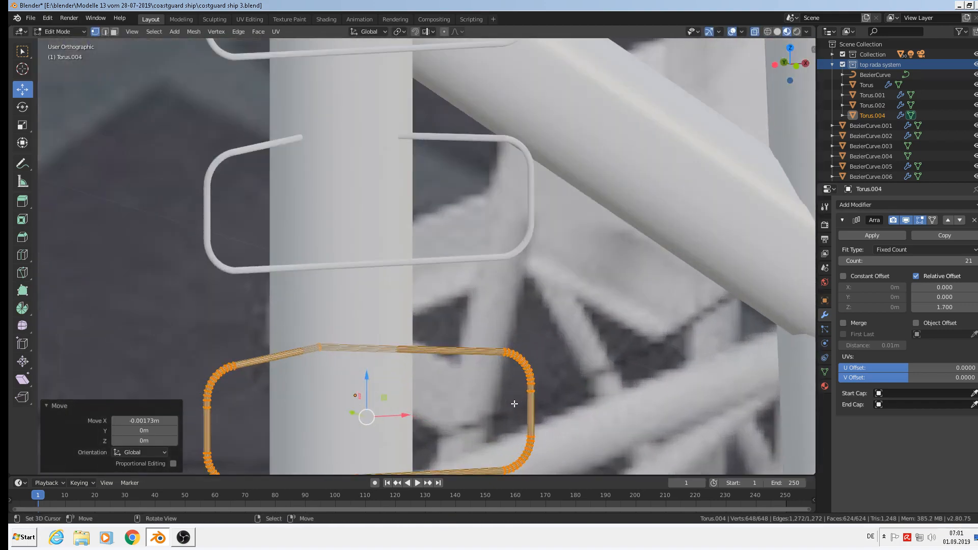
shift+middle_drag(514, 403, 661, 273)
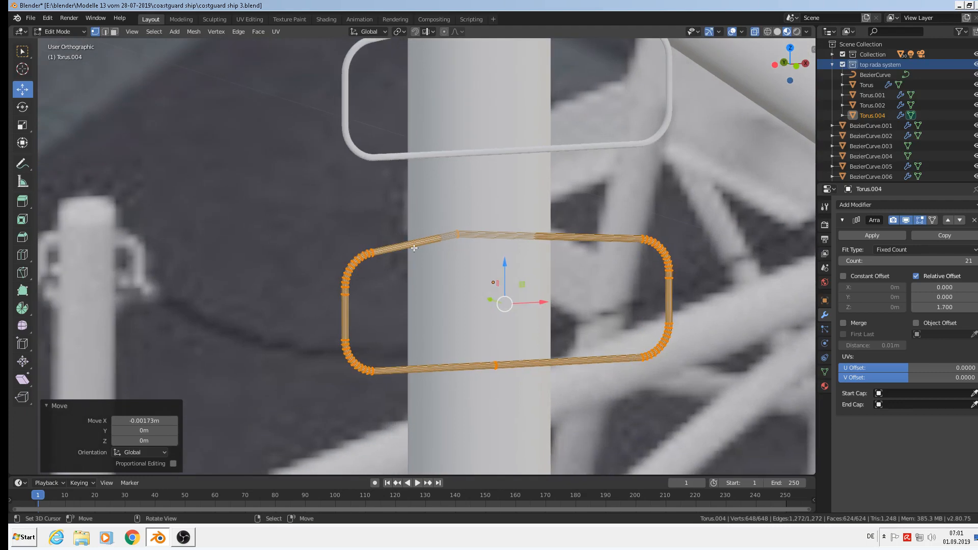
middle_drag(414, 248, 489, 276)
scroll(489, 277, down, 8)
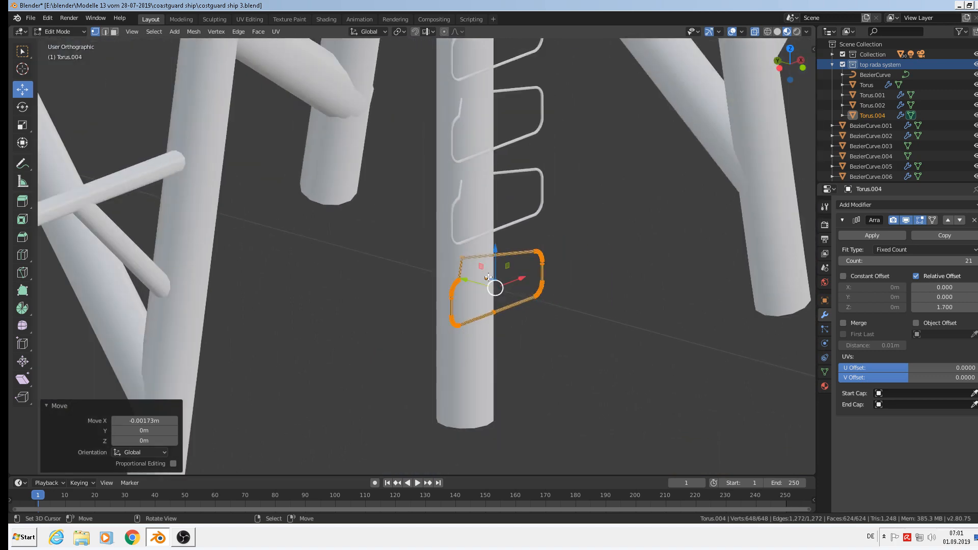
key(alt+a)
Examine how the ladder frames fit along the full height of the mast from close up and from several sides
scroll(487, 278, down, 4)
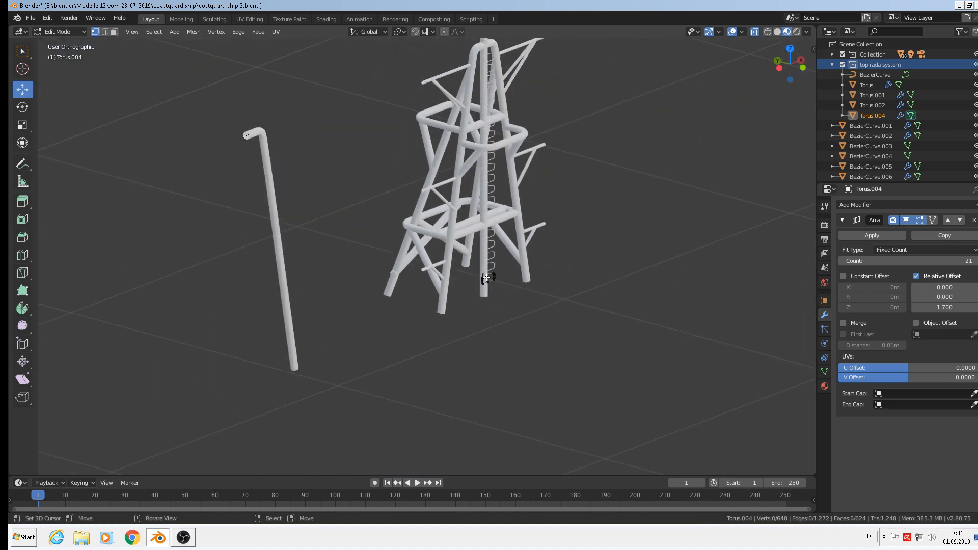
shift+middle_drag(487, 277, 478, 337)
scroll(492, 118, up, 6)
scroll(456, 146, up, 2)
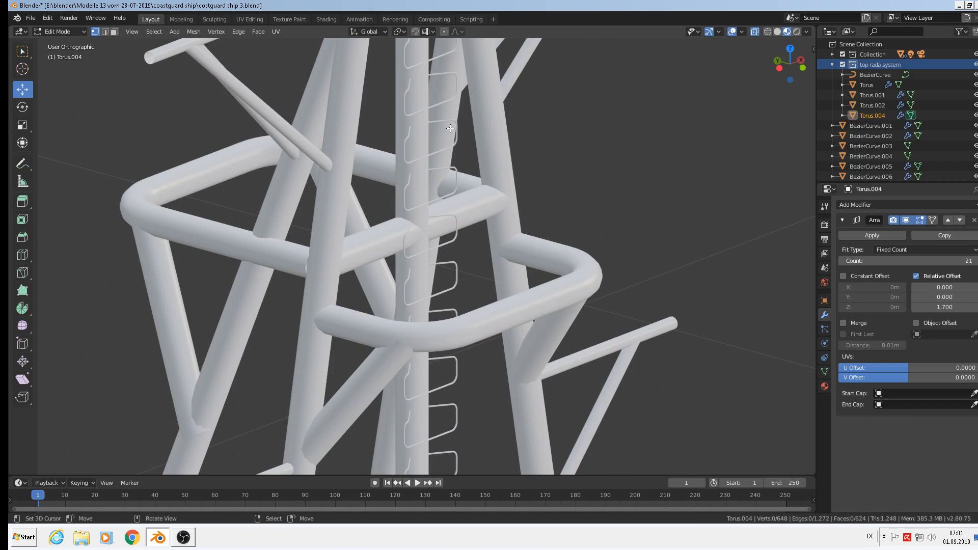
scroll(483, 204, down, 8)
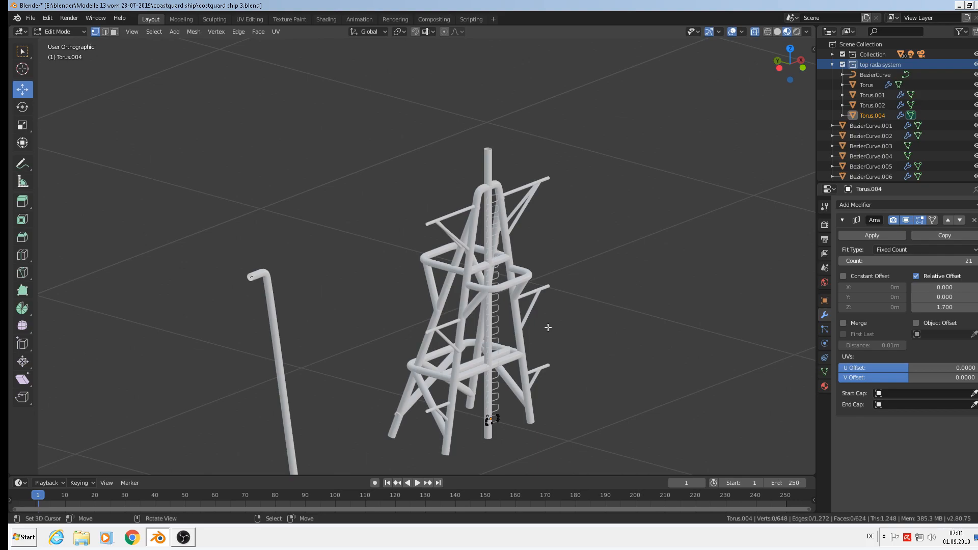
middle_drag(548, 327, 392, 328)
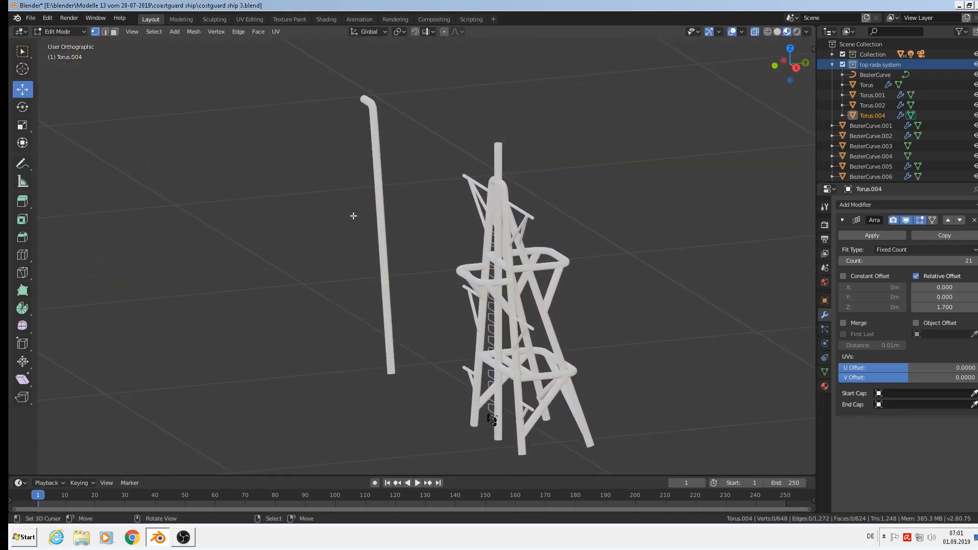
scroll(245, 495, up, 1)
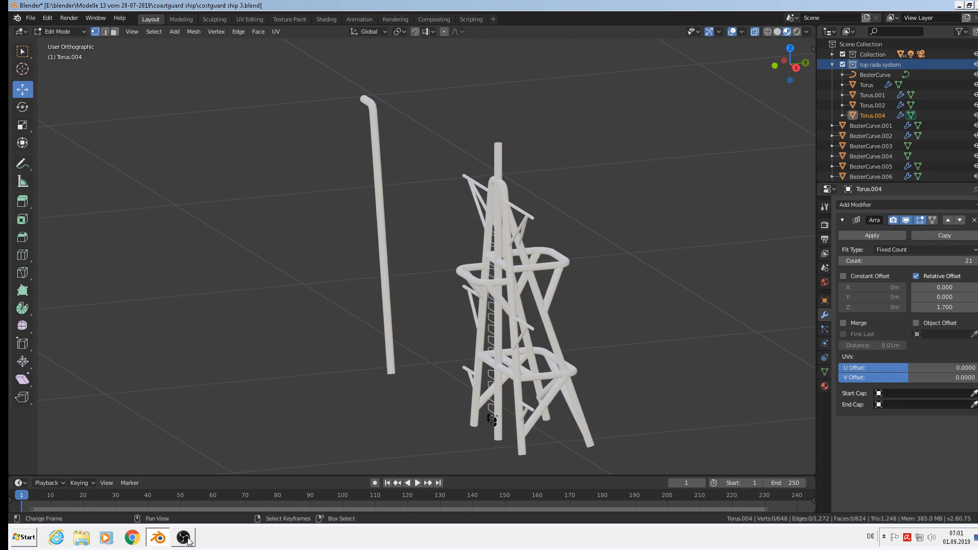
click(187, 539)
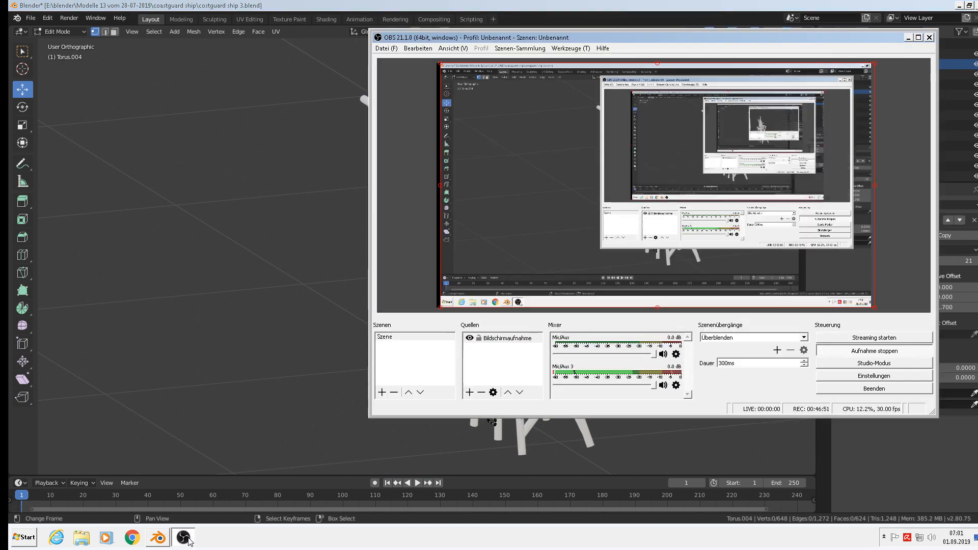